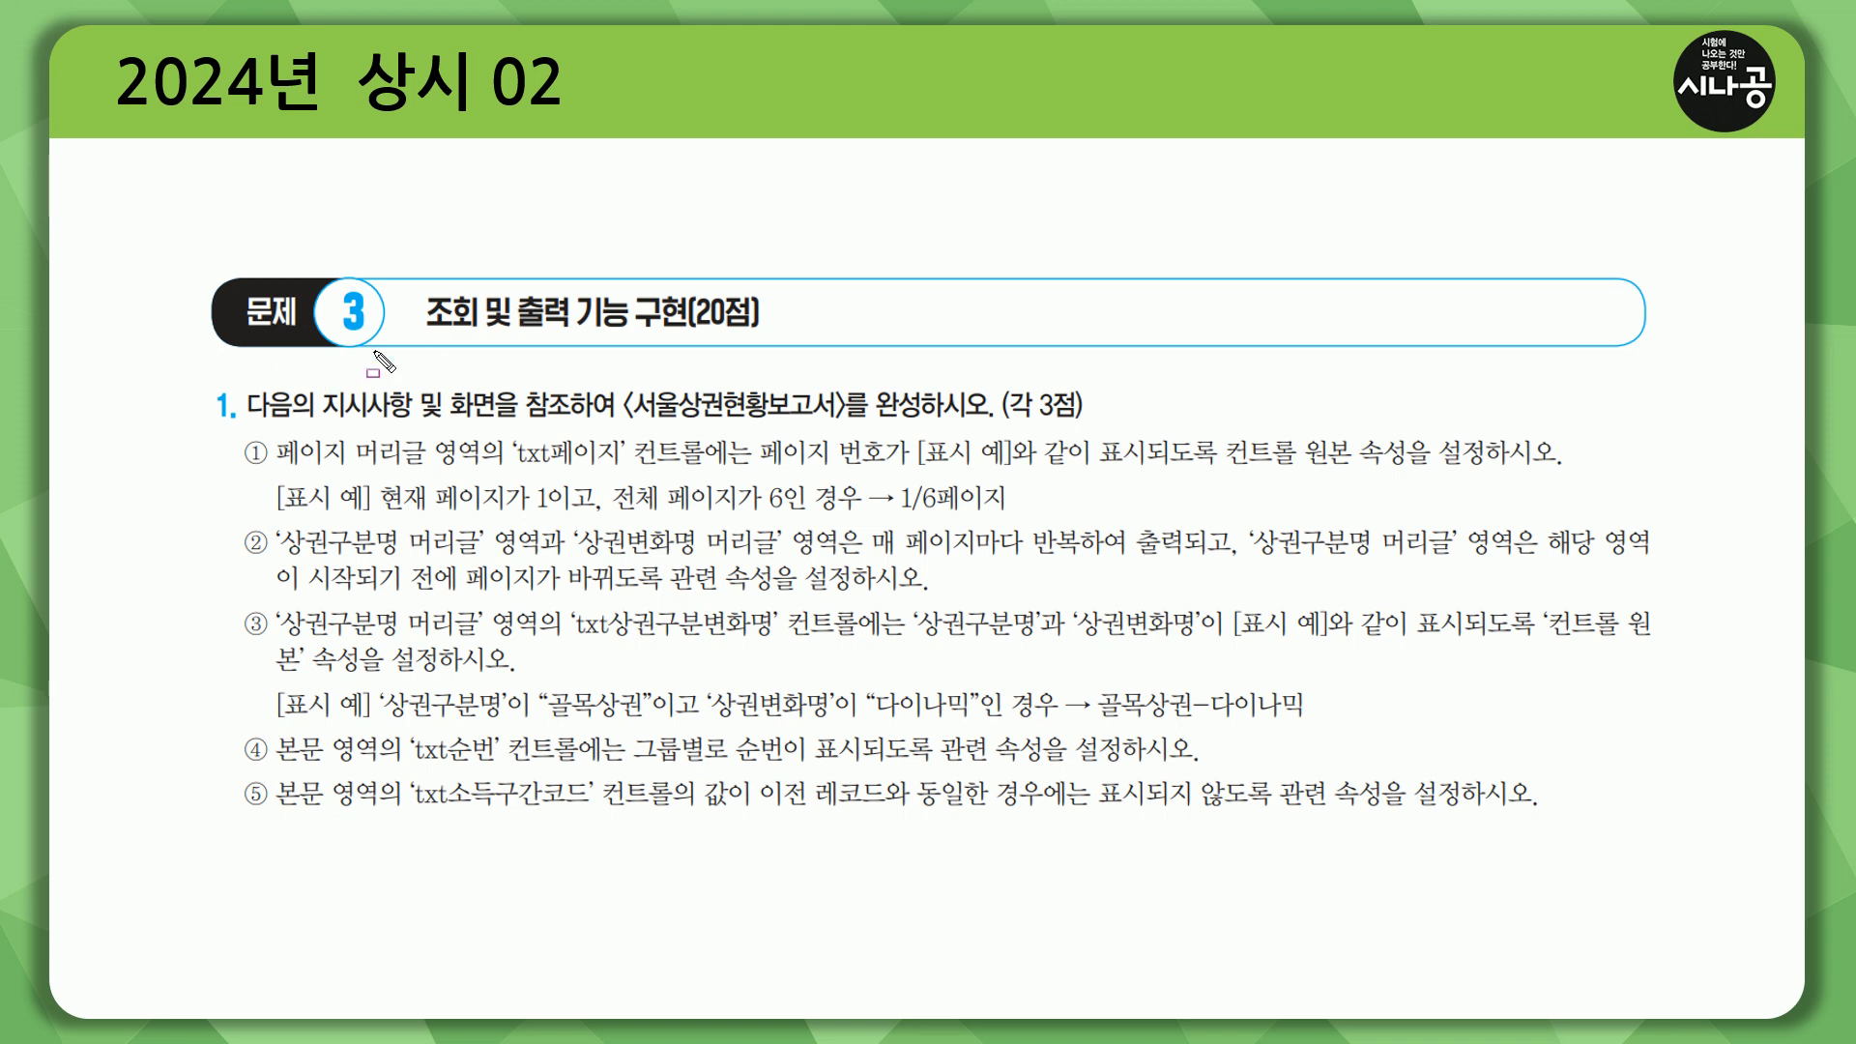
mouse_move(421, 332)
left_mouse_down()
mouse_move(686, 329)
mouse_move(706, 280)
mouse_move(765, 338)
left_mouse_up()
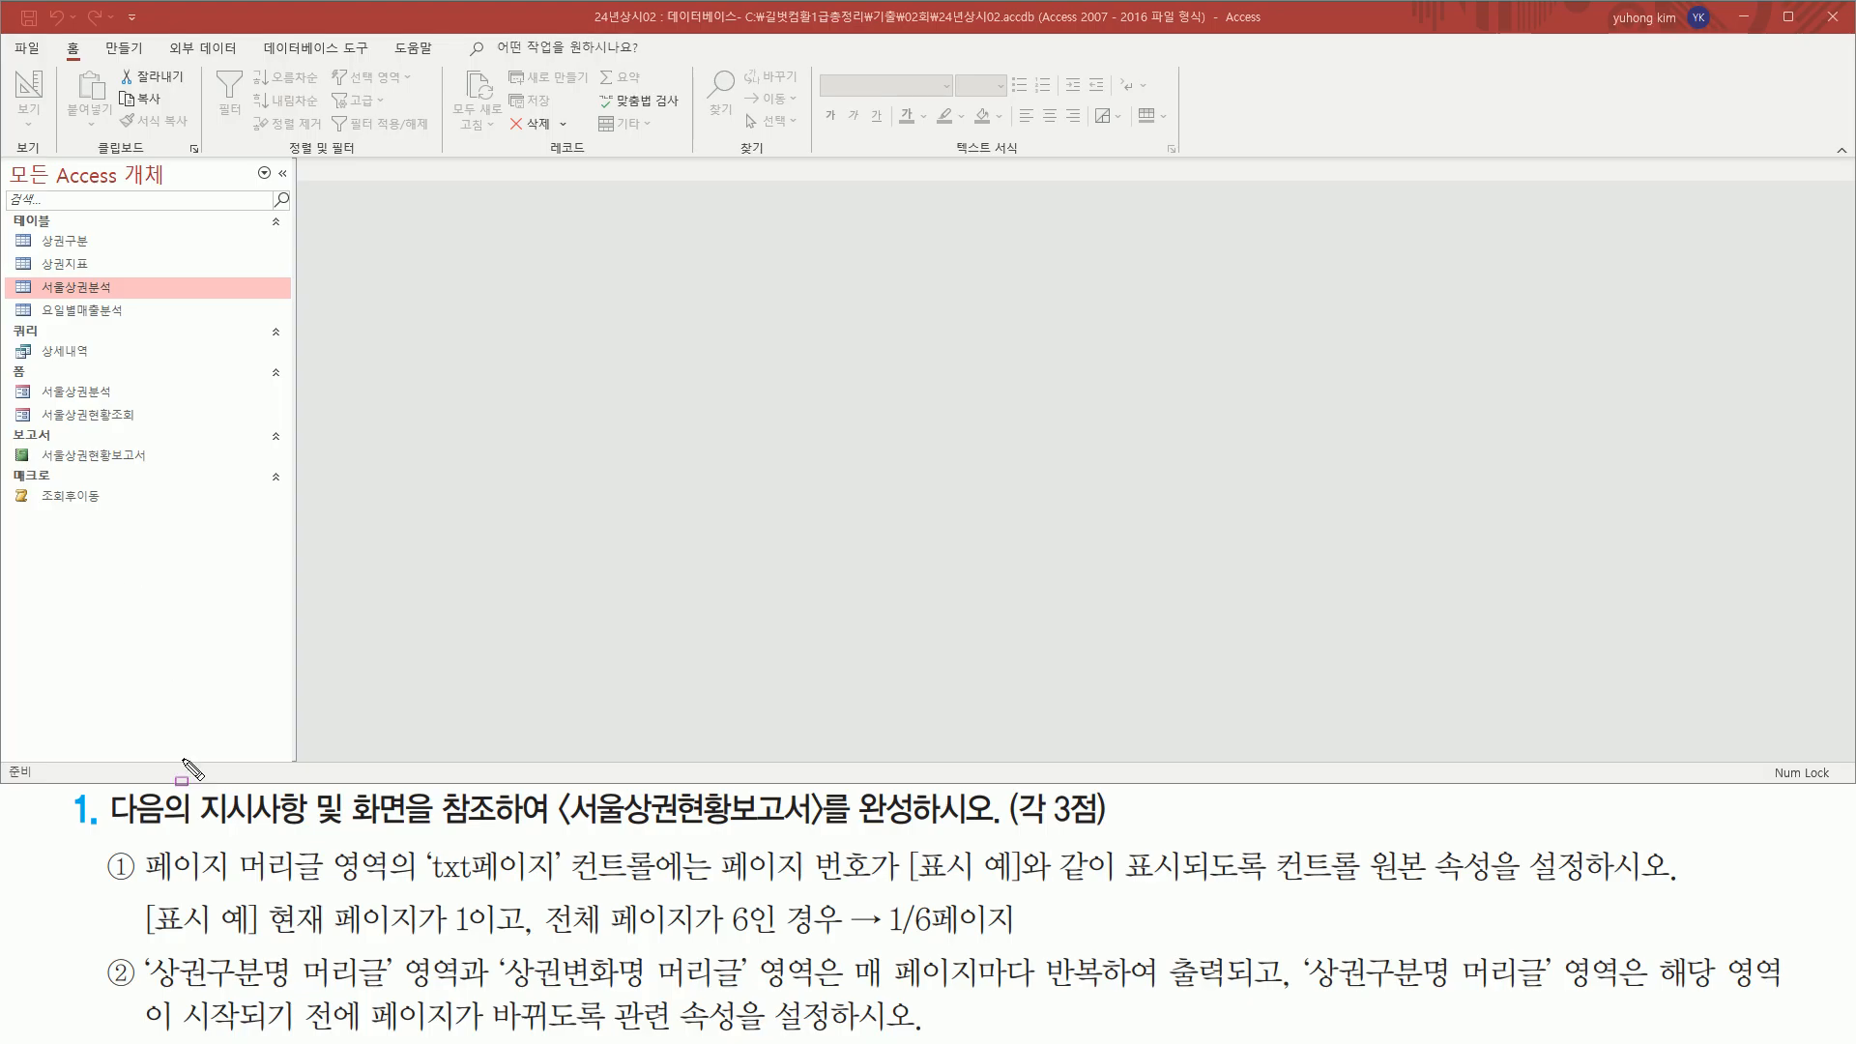
left_click_drag(110, 829, 986, 832)
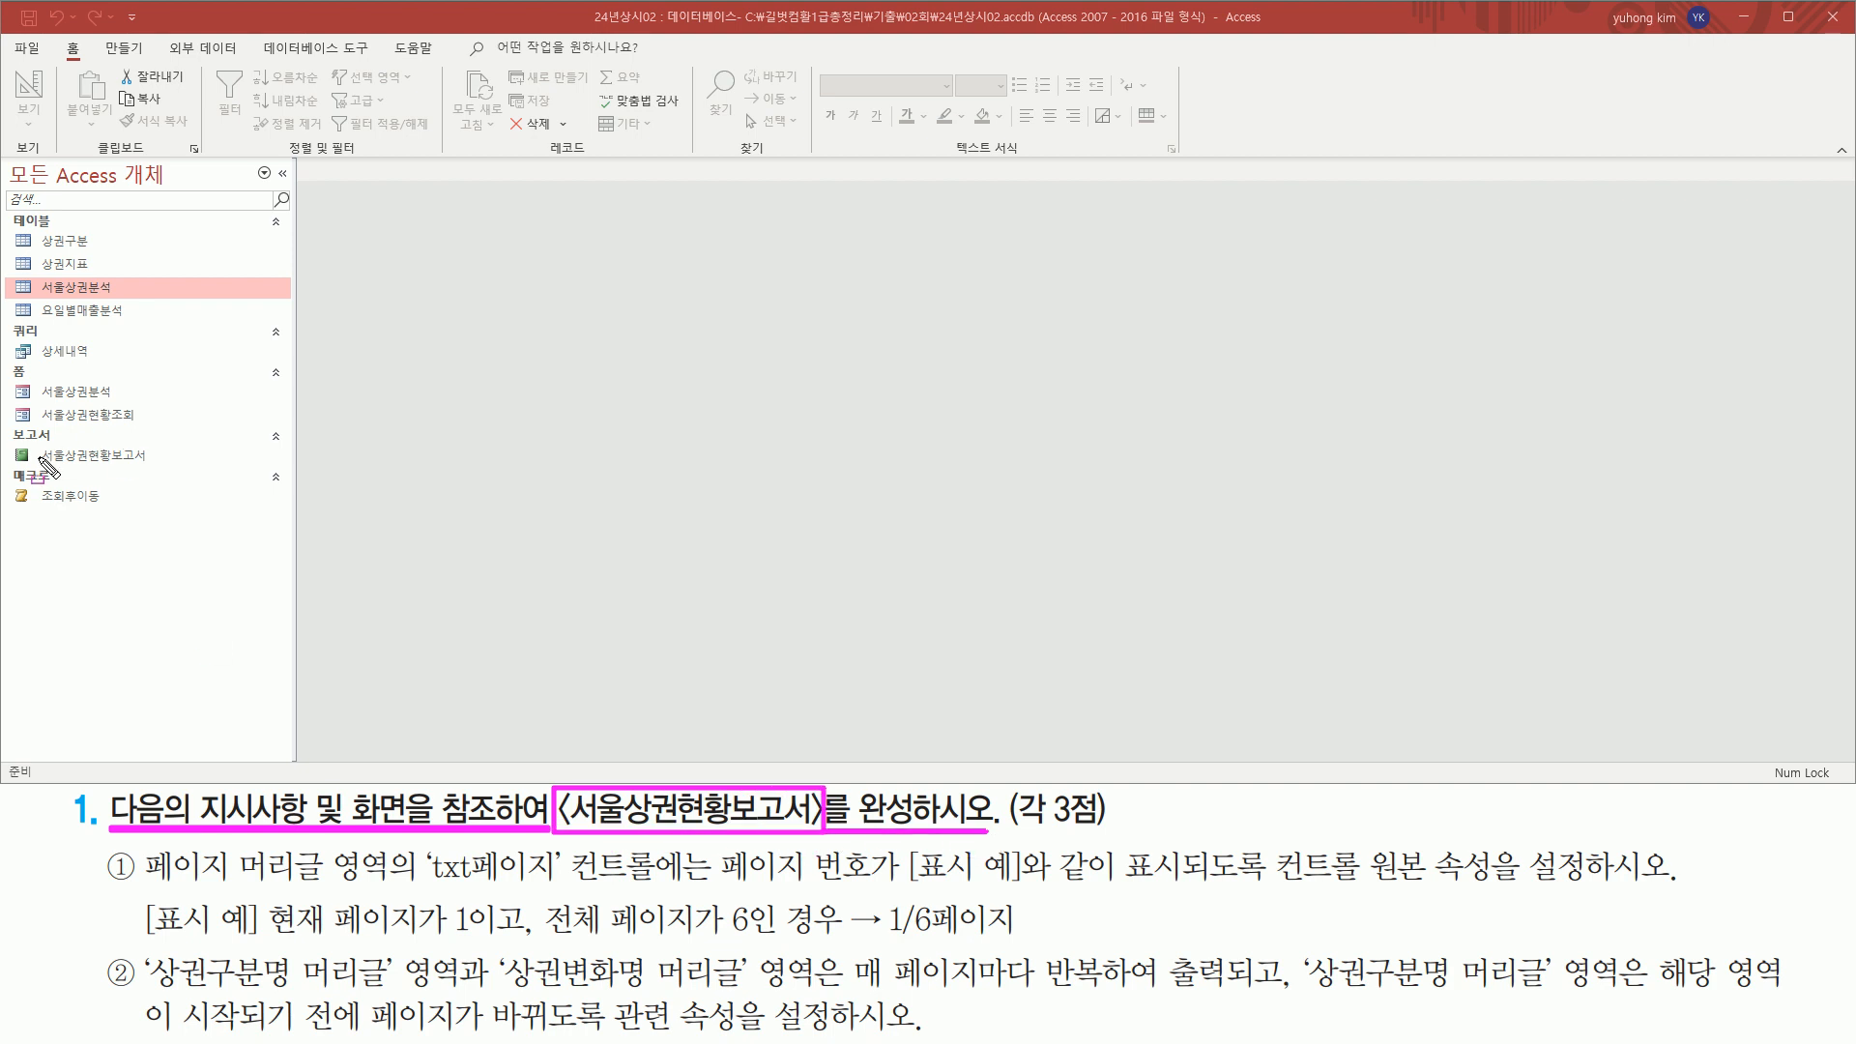
mouse_move(39, 444)
left_mouse_down()
mouse_move(40, 460)
mouse_move(168, 473)
left_mouse_up()
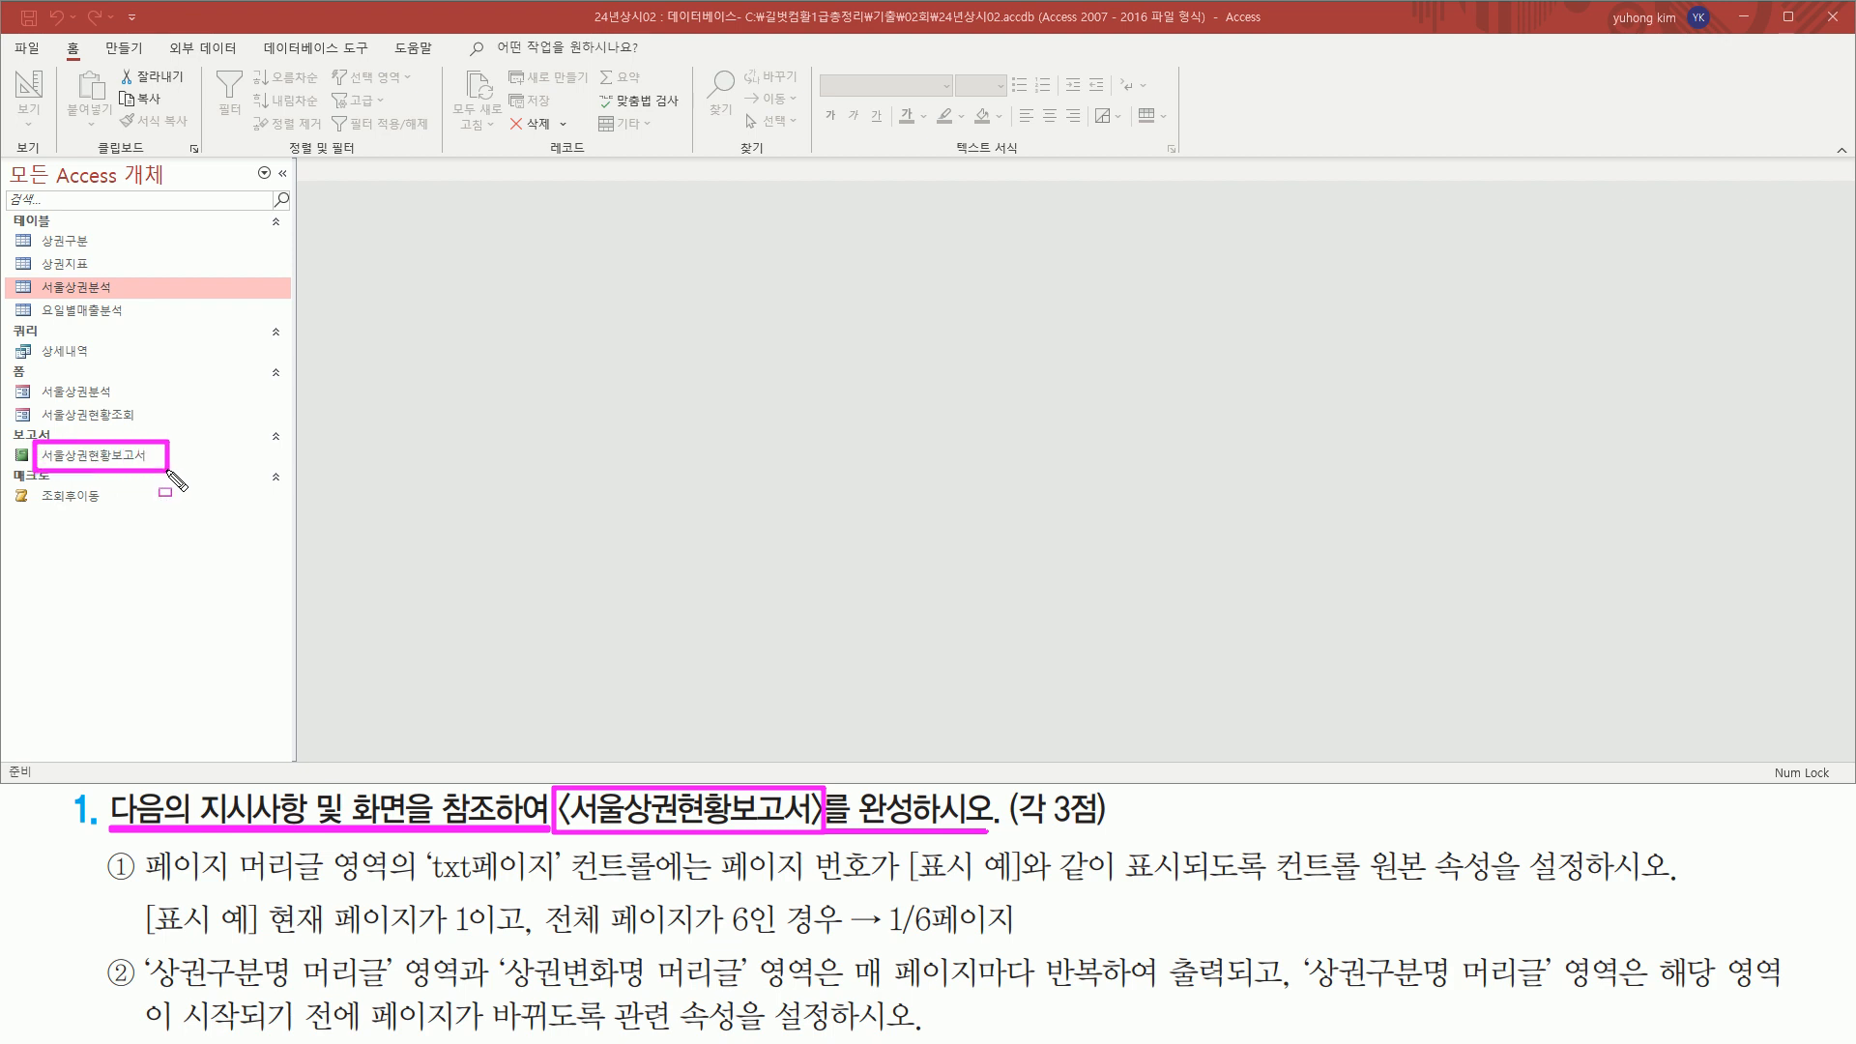
key("Escape")
Open the 서울상권현황보고서 report and look through its records
left_click(126, 462)
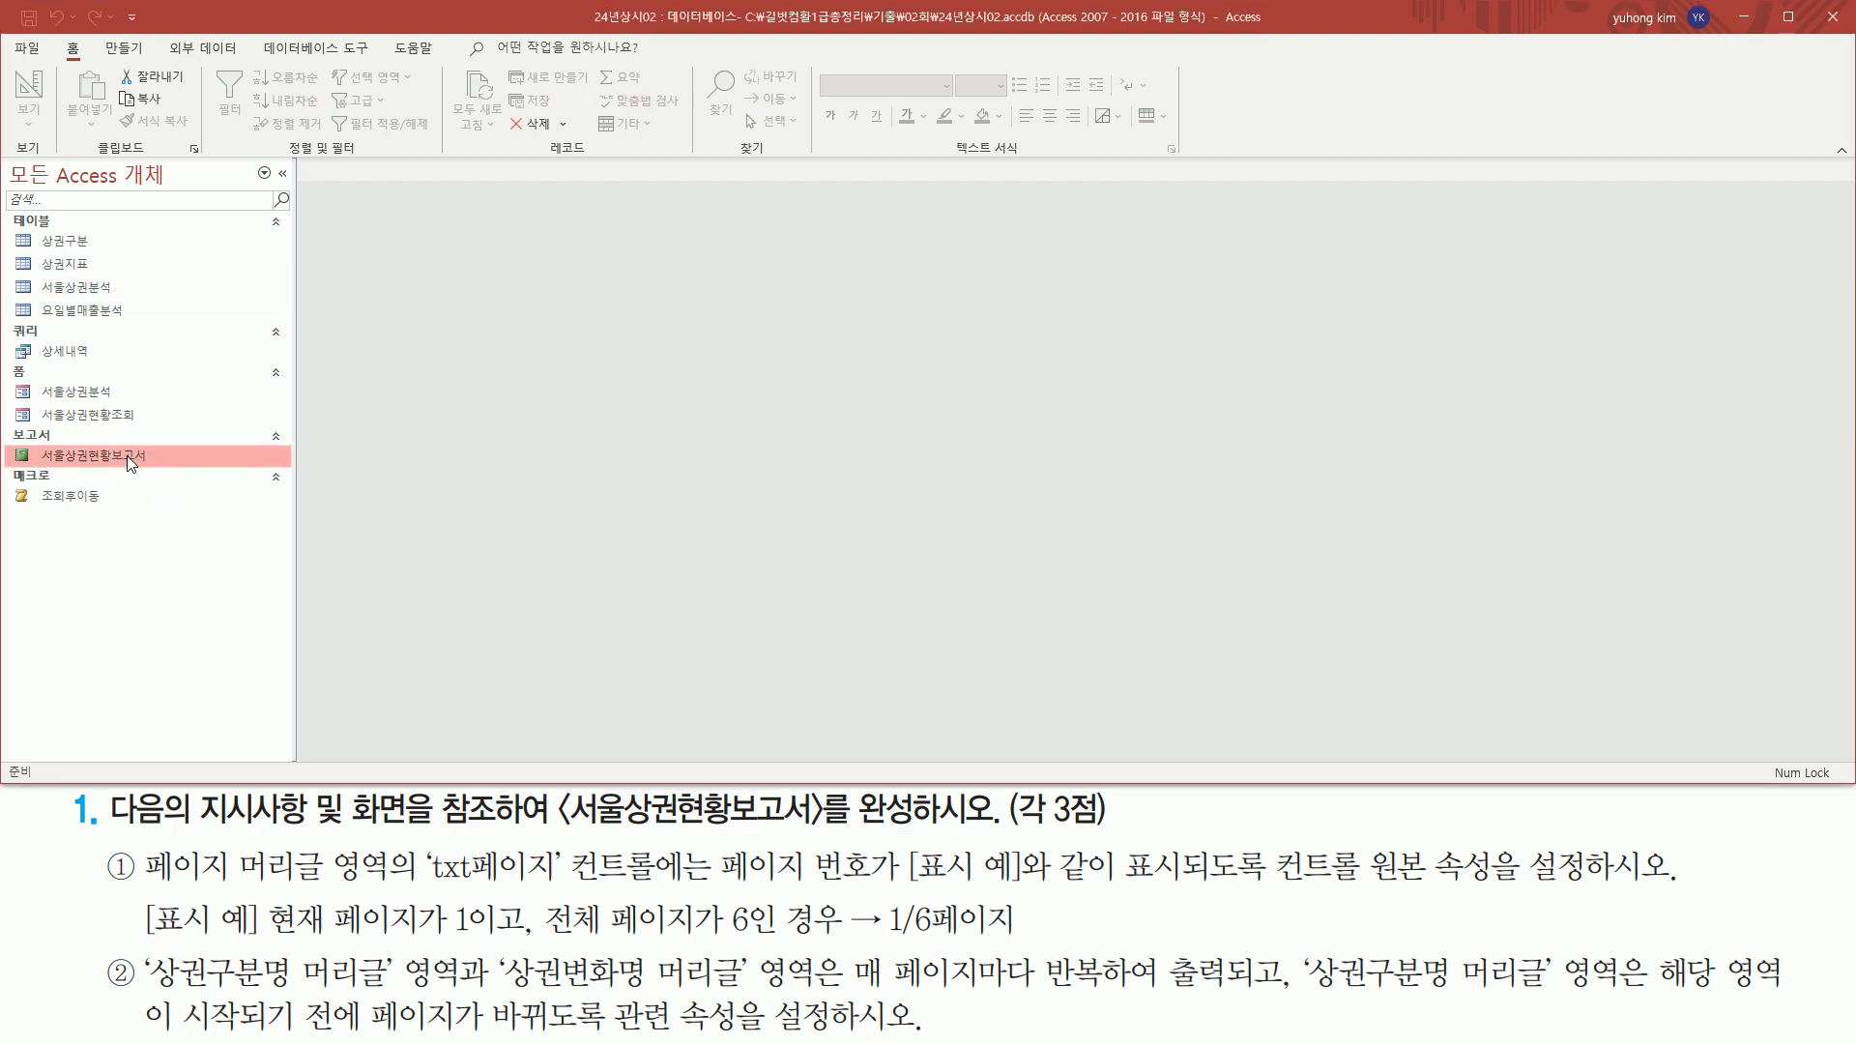
double_click(126, 455)
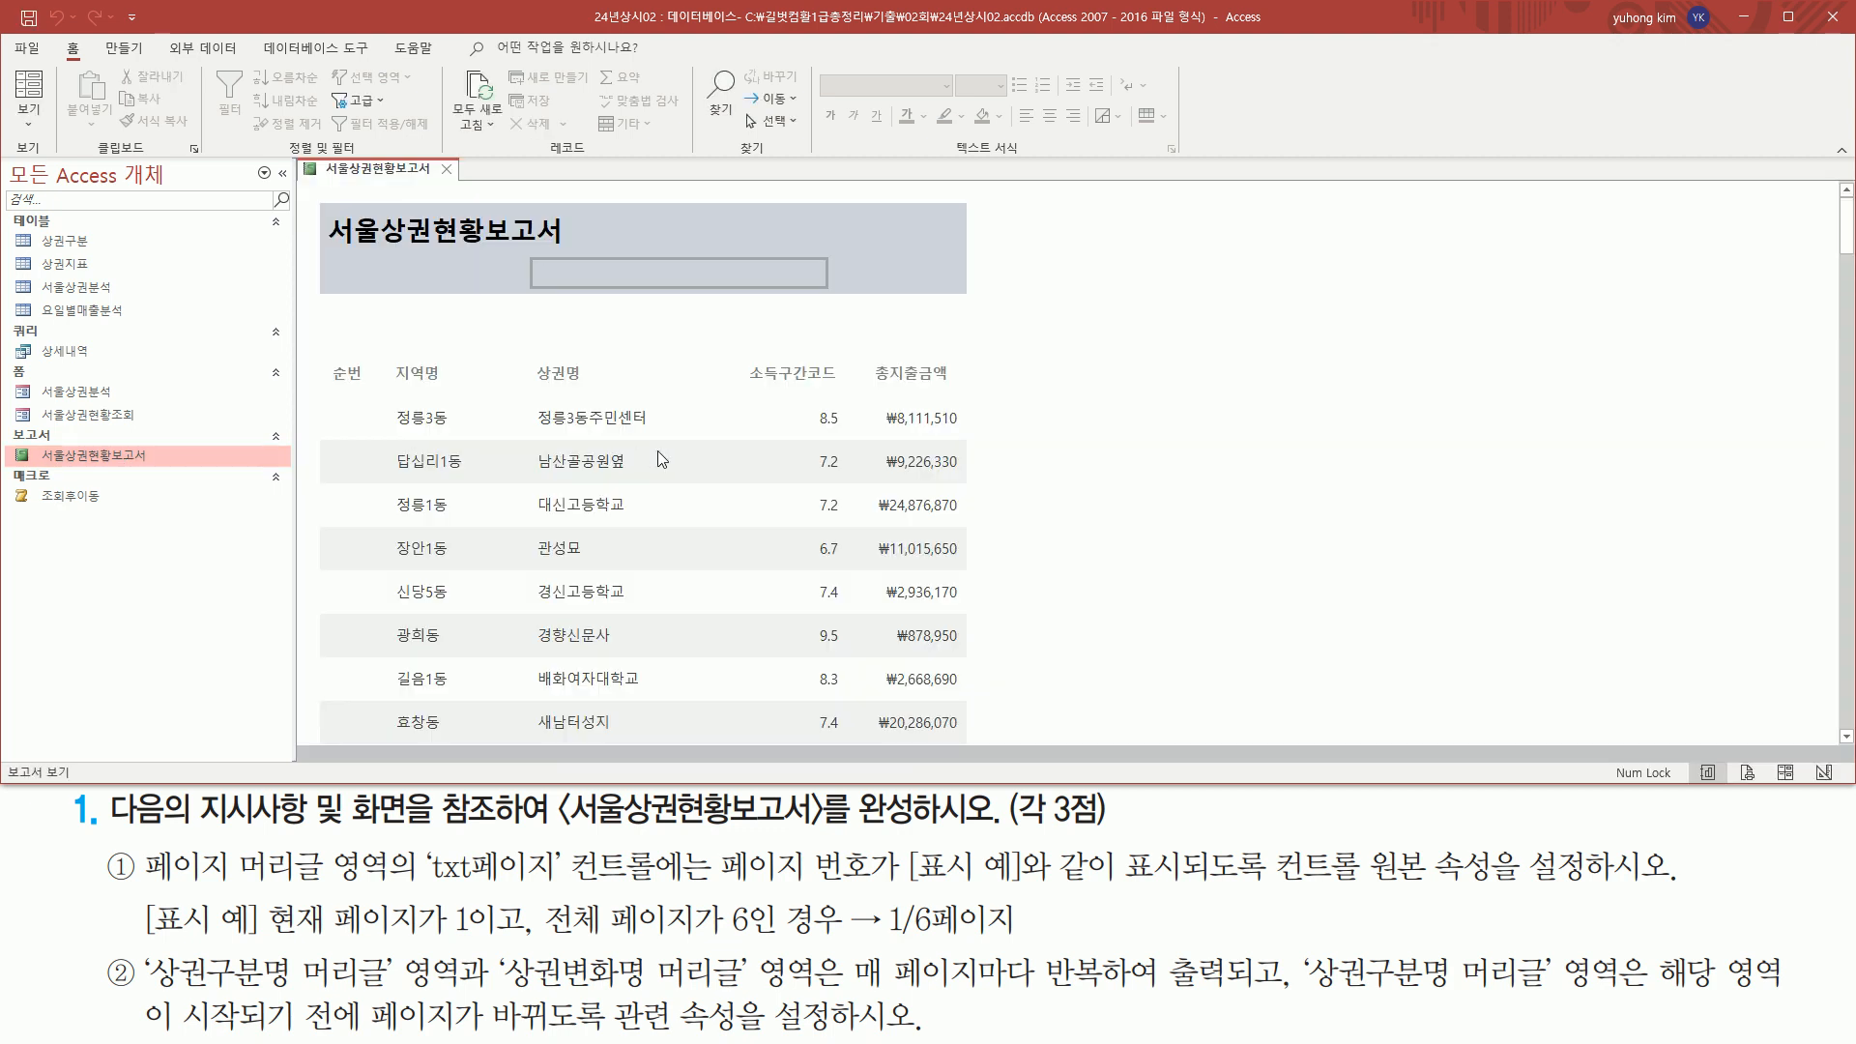
scroll(700, 434, "down", 10)
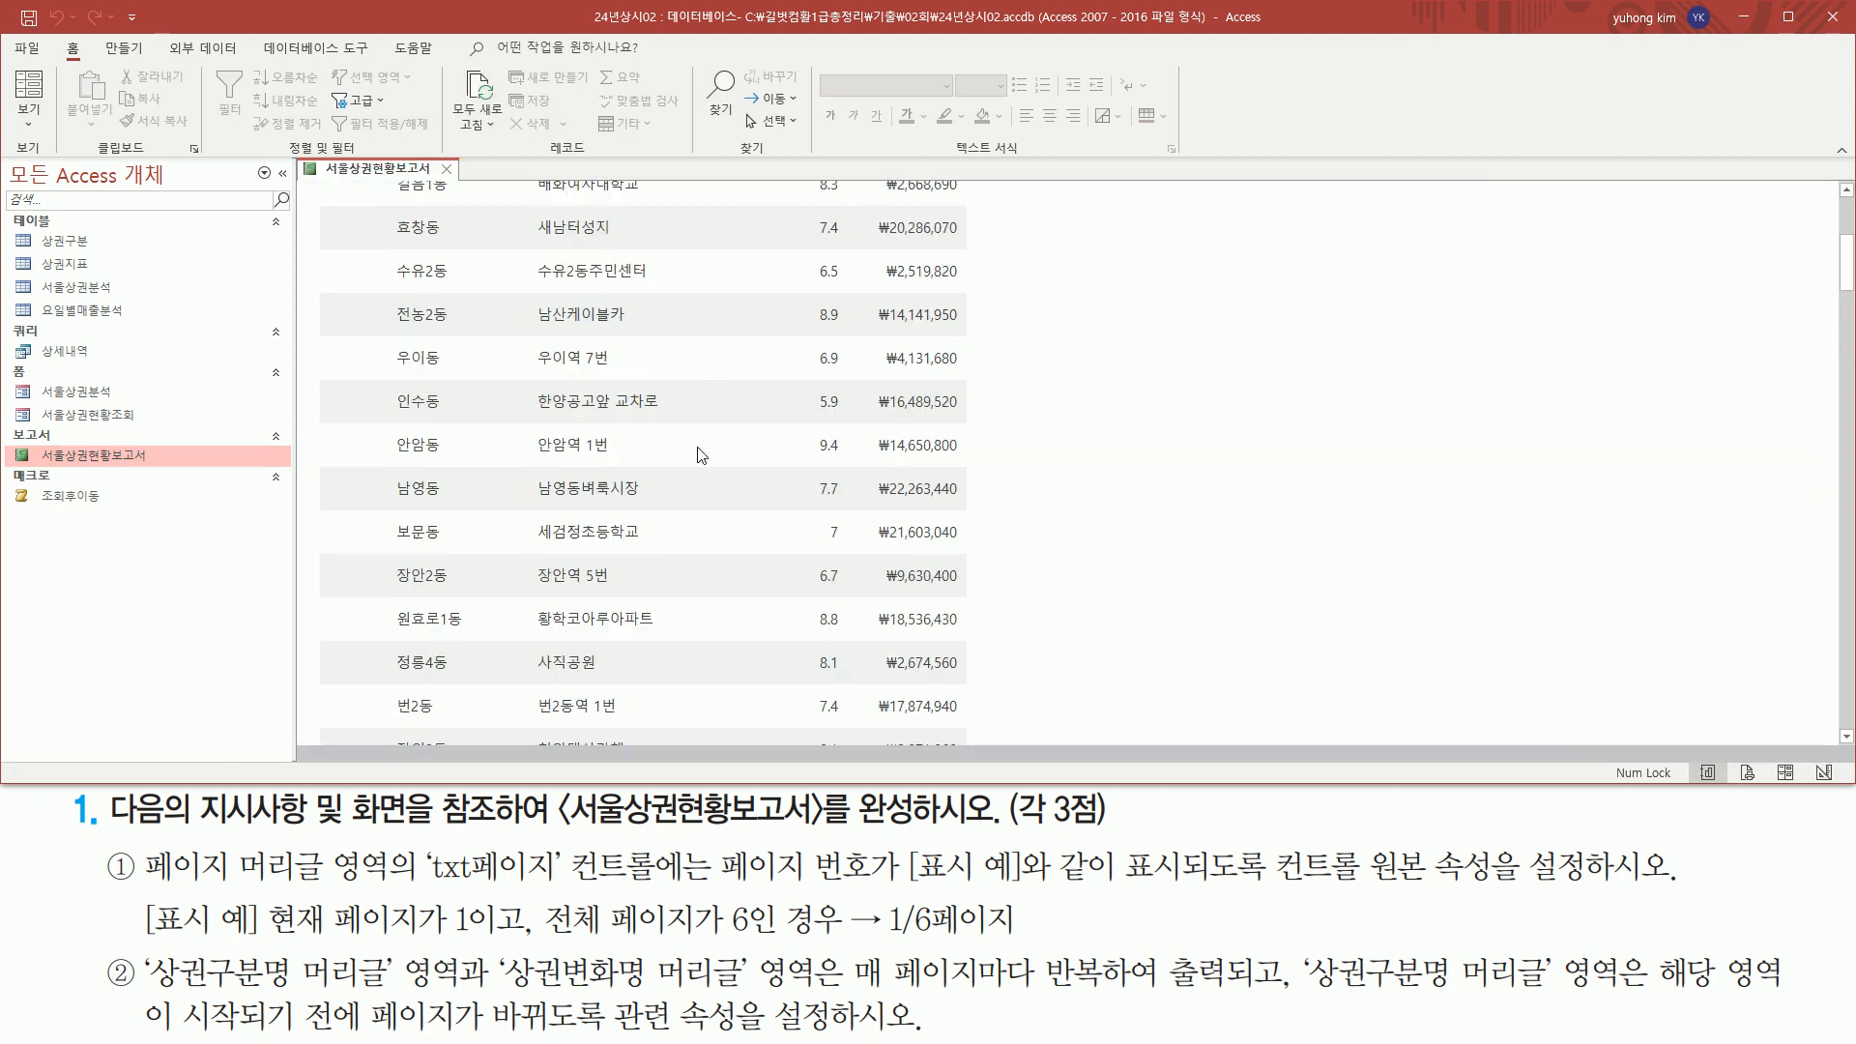
scroll(699, 446, "up", 10)
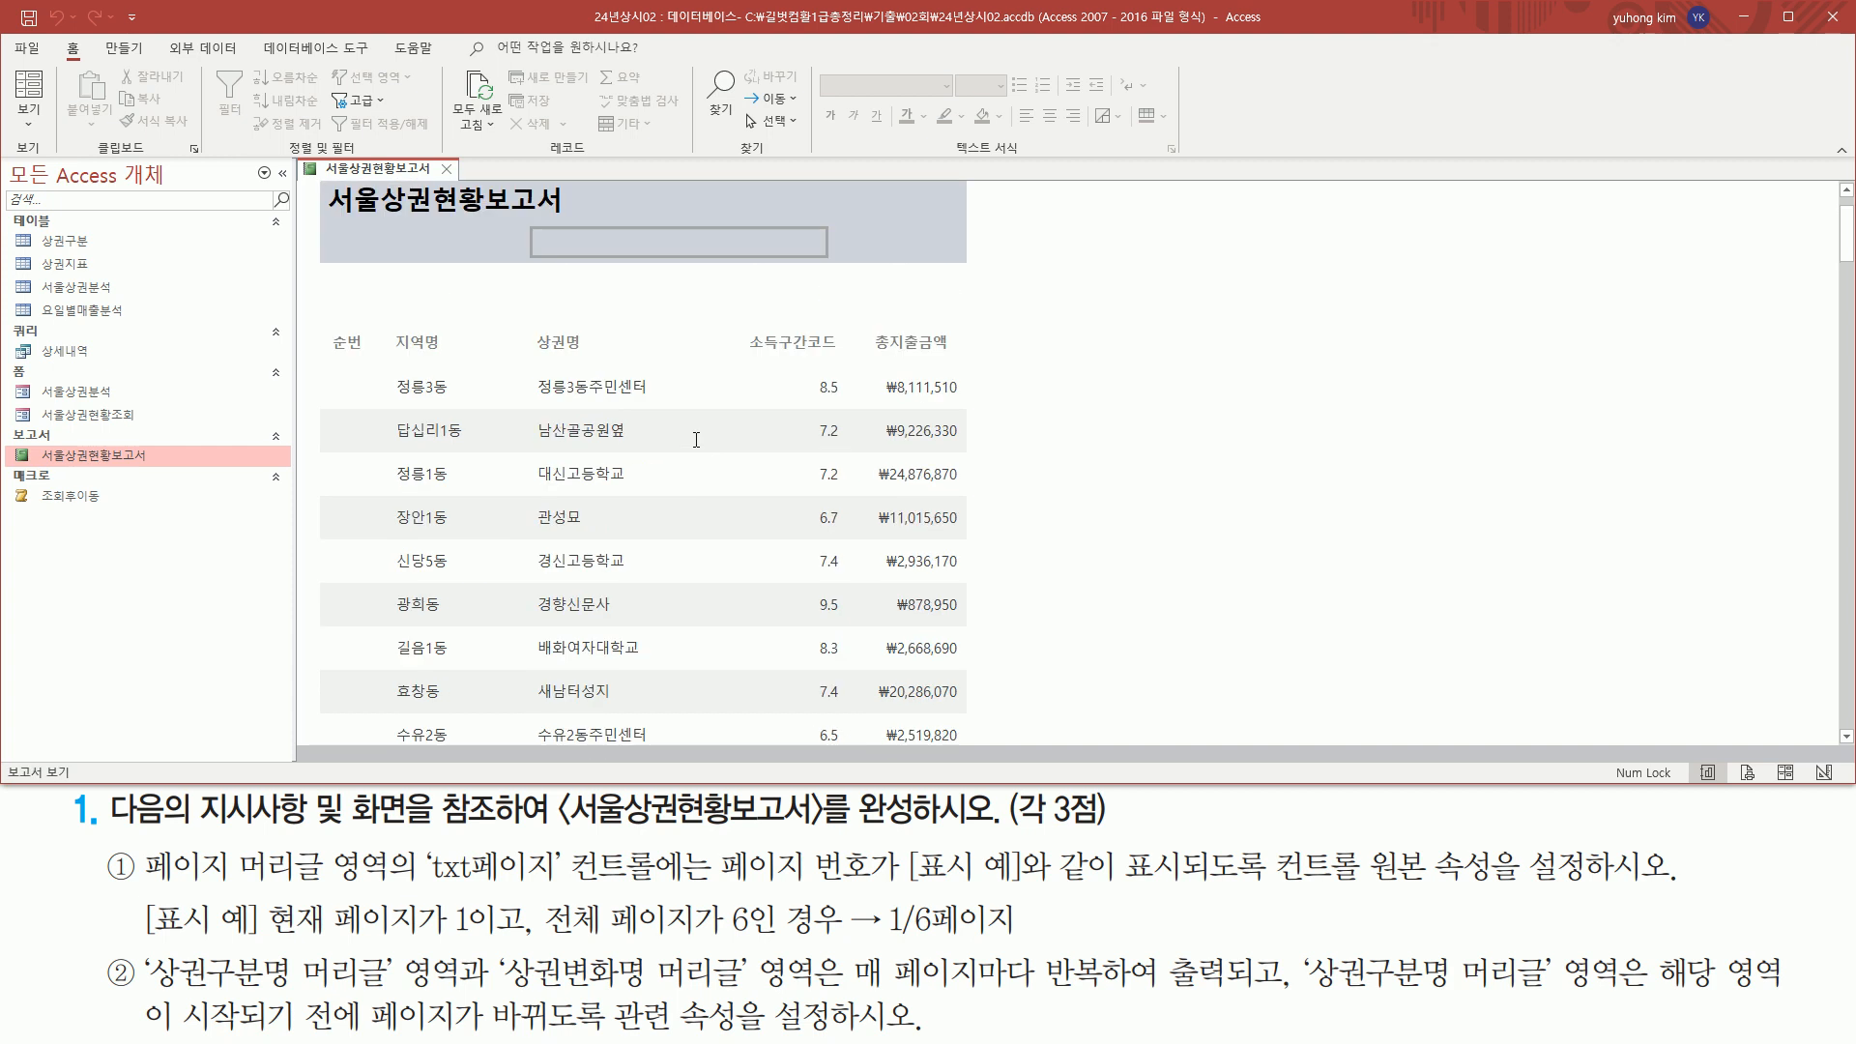
Show the report in print preview and examine the layout of its first page
right_click(382, 180)
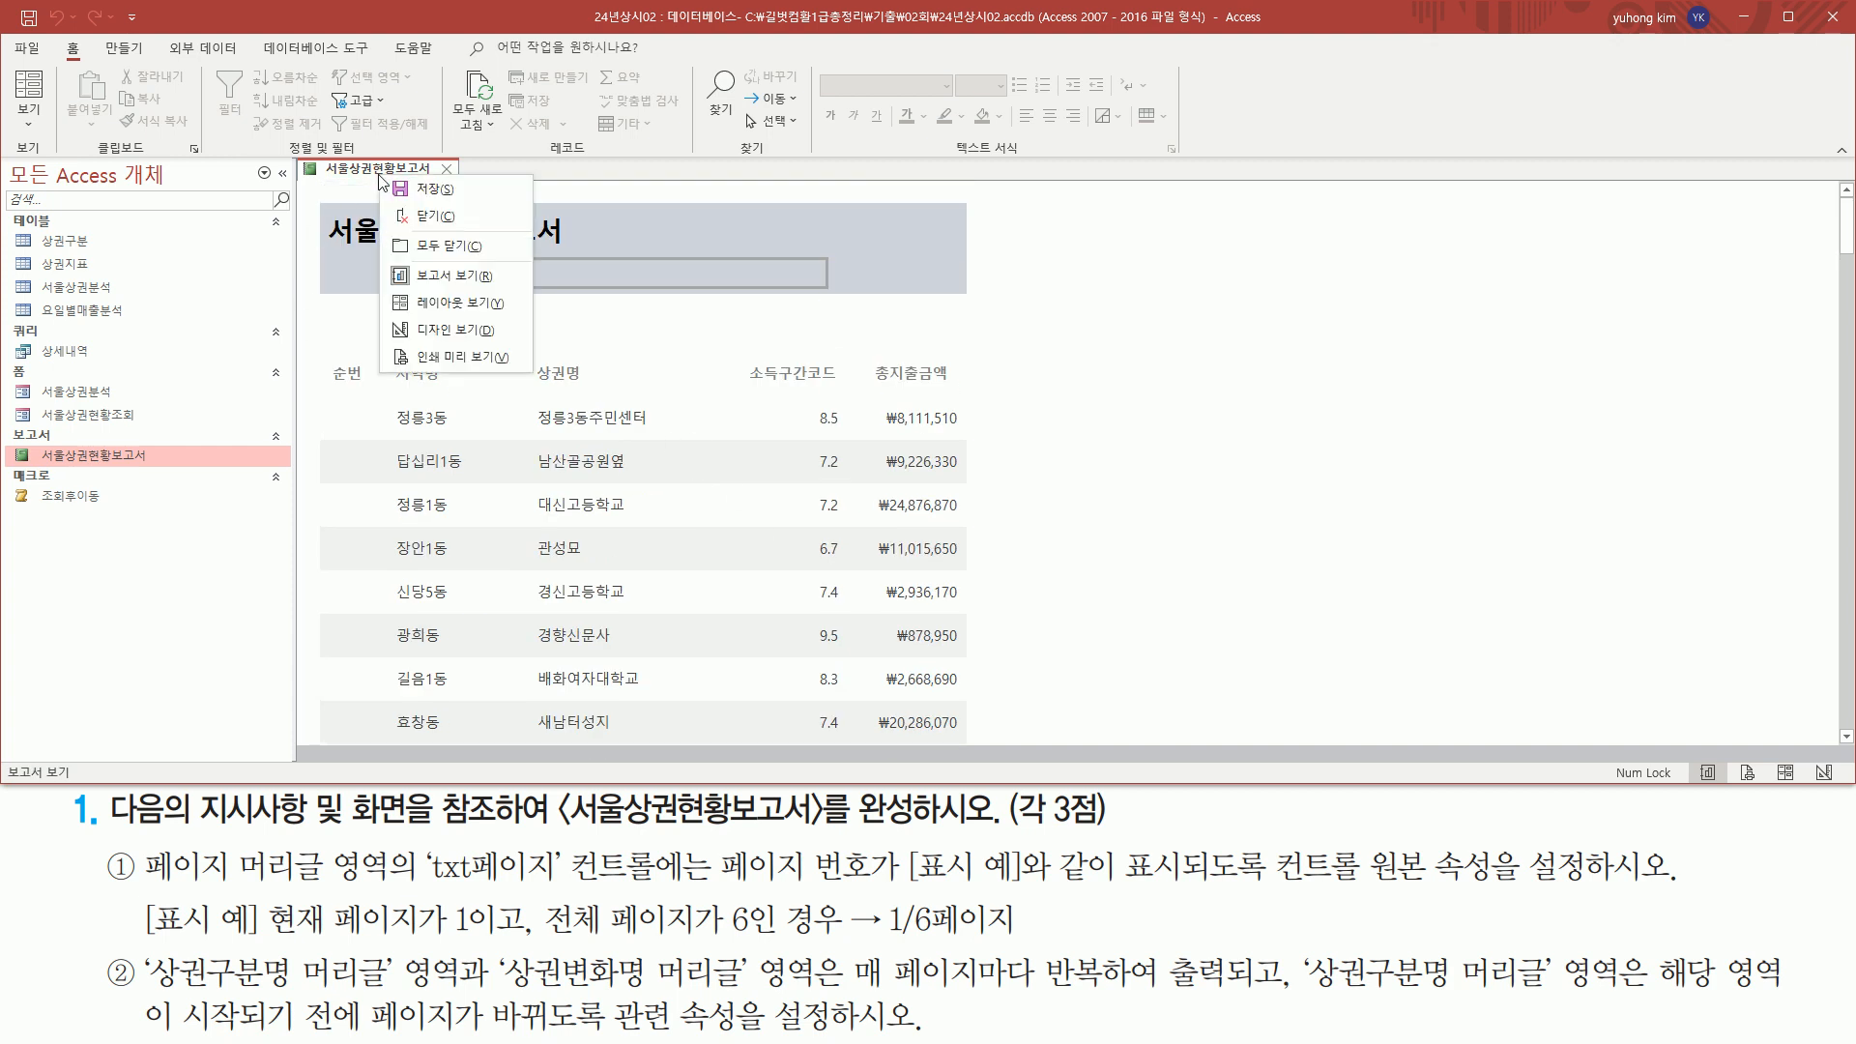
left_click(436, 357)
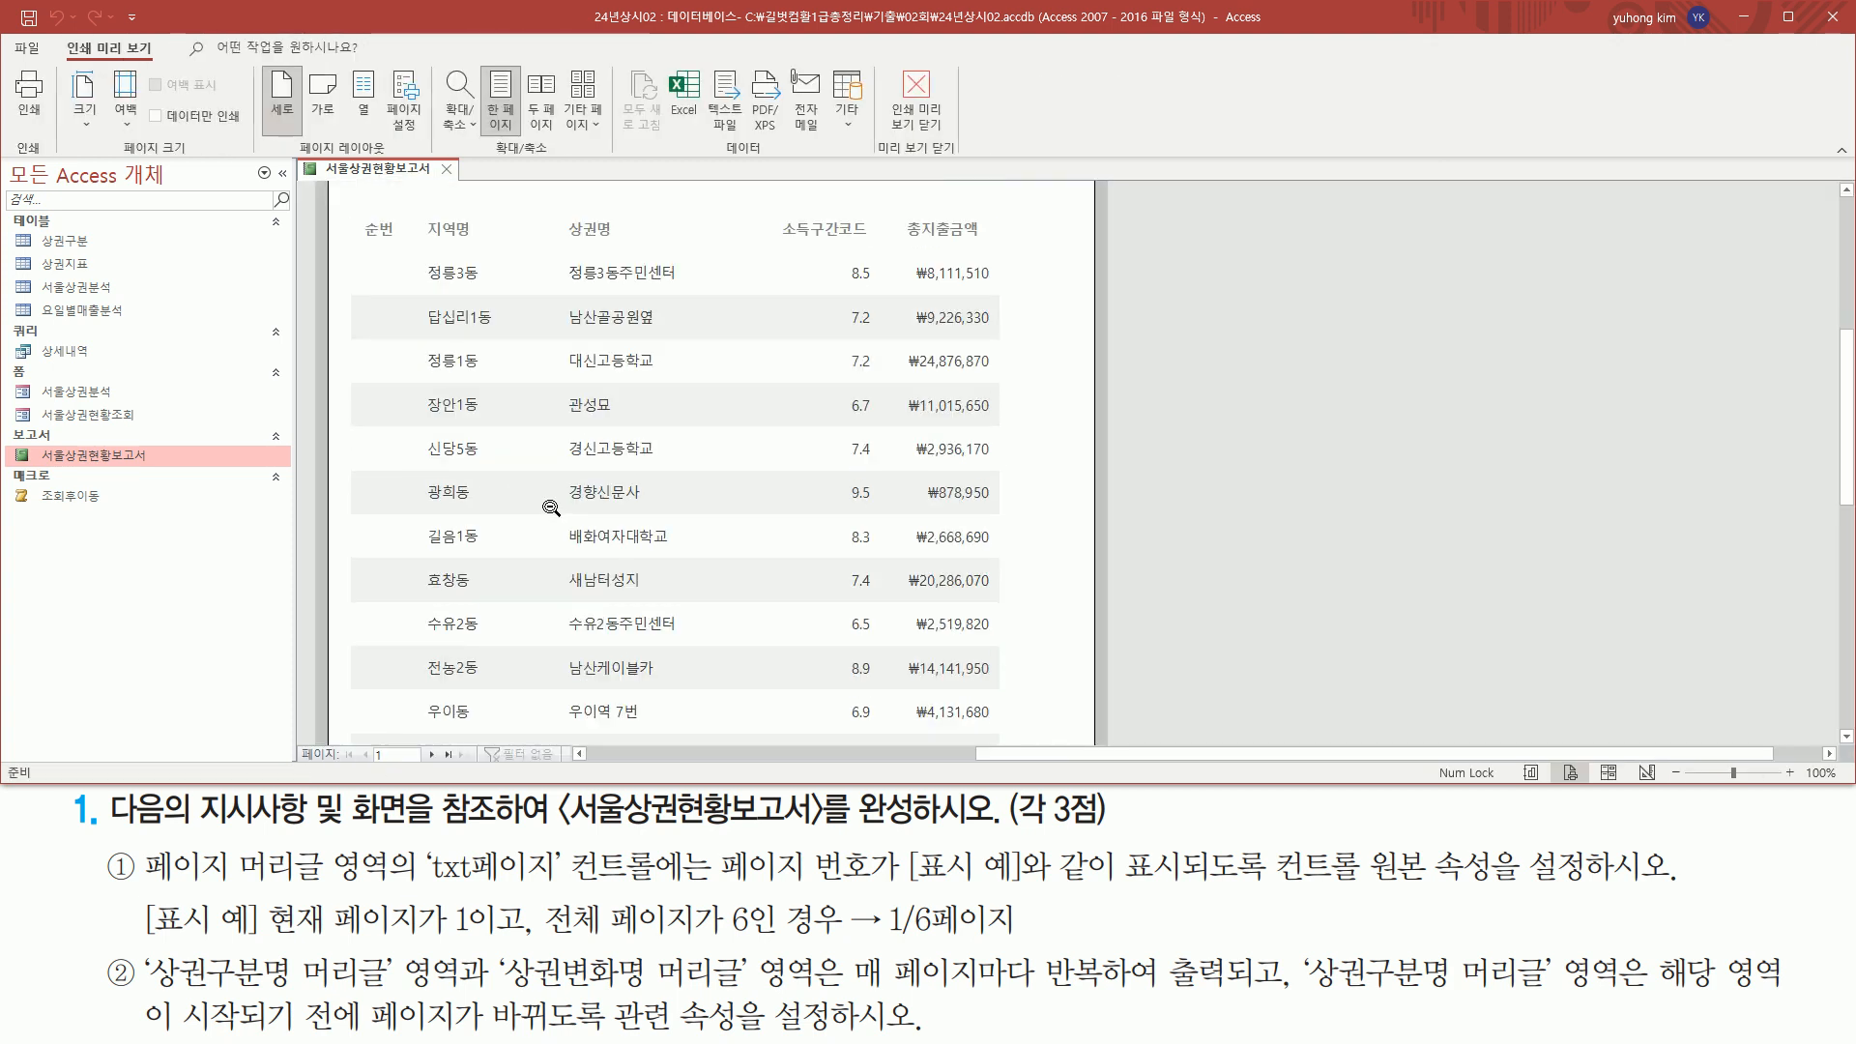
scroll(551, 507, "down", 5)
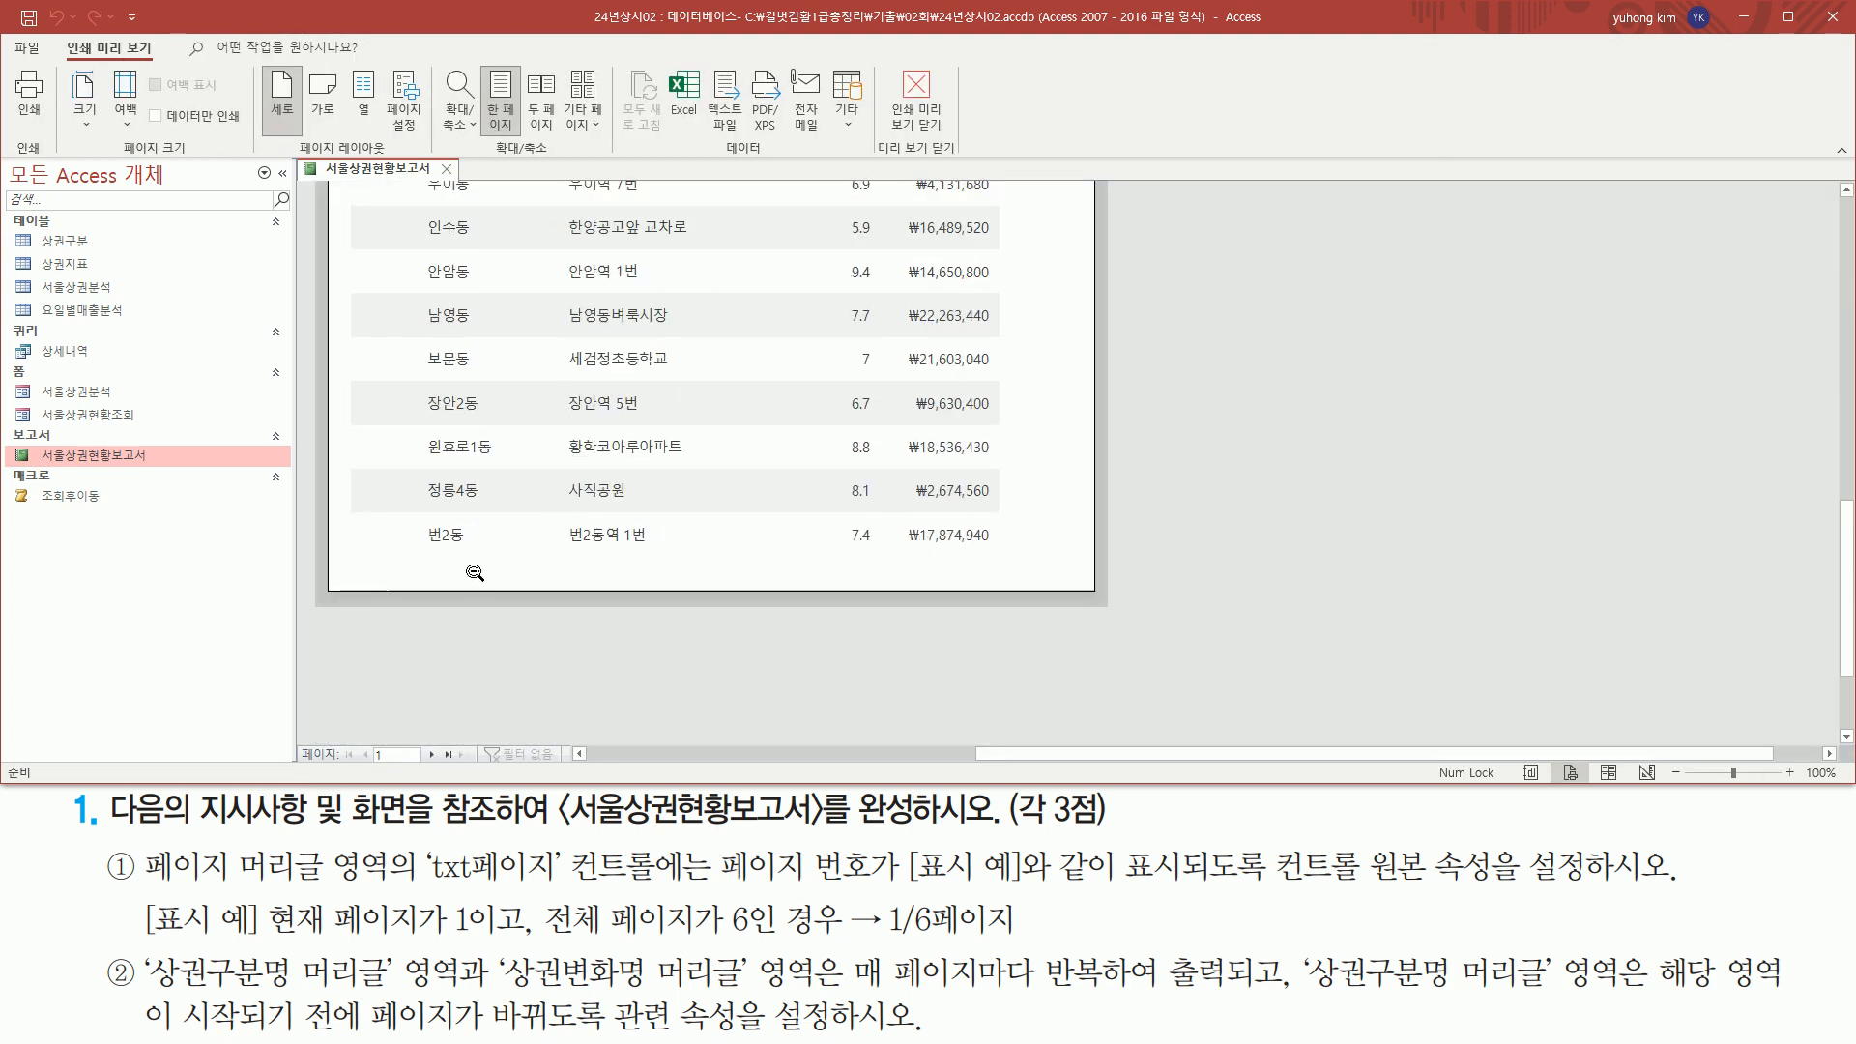
scroll(595, 489, "up", 2)
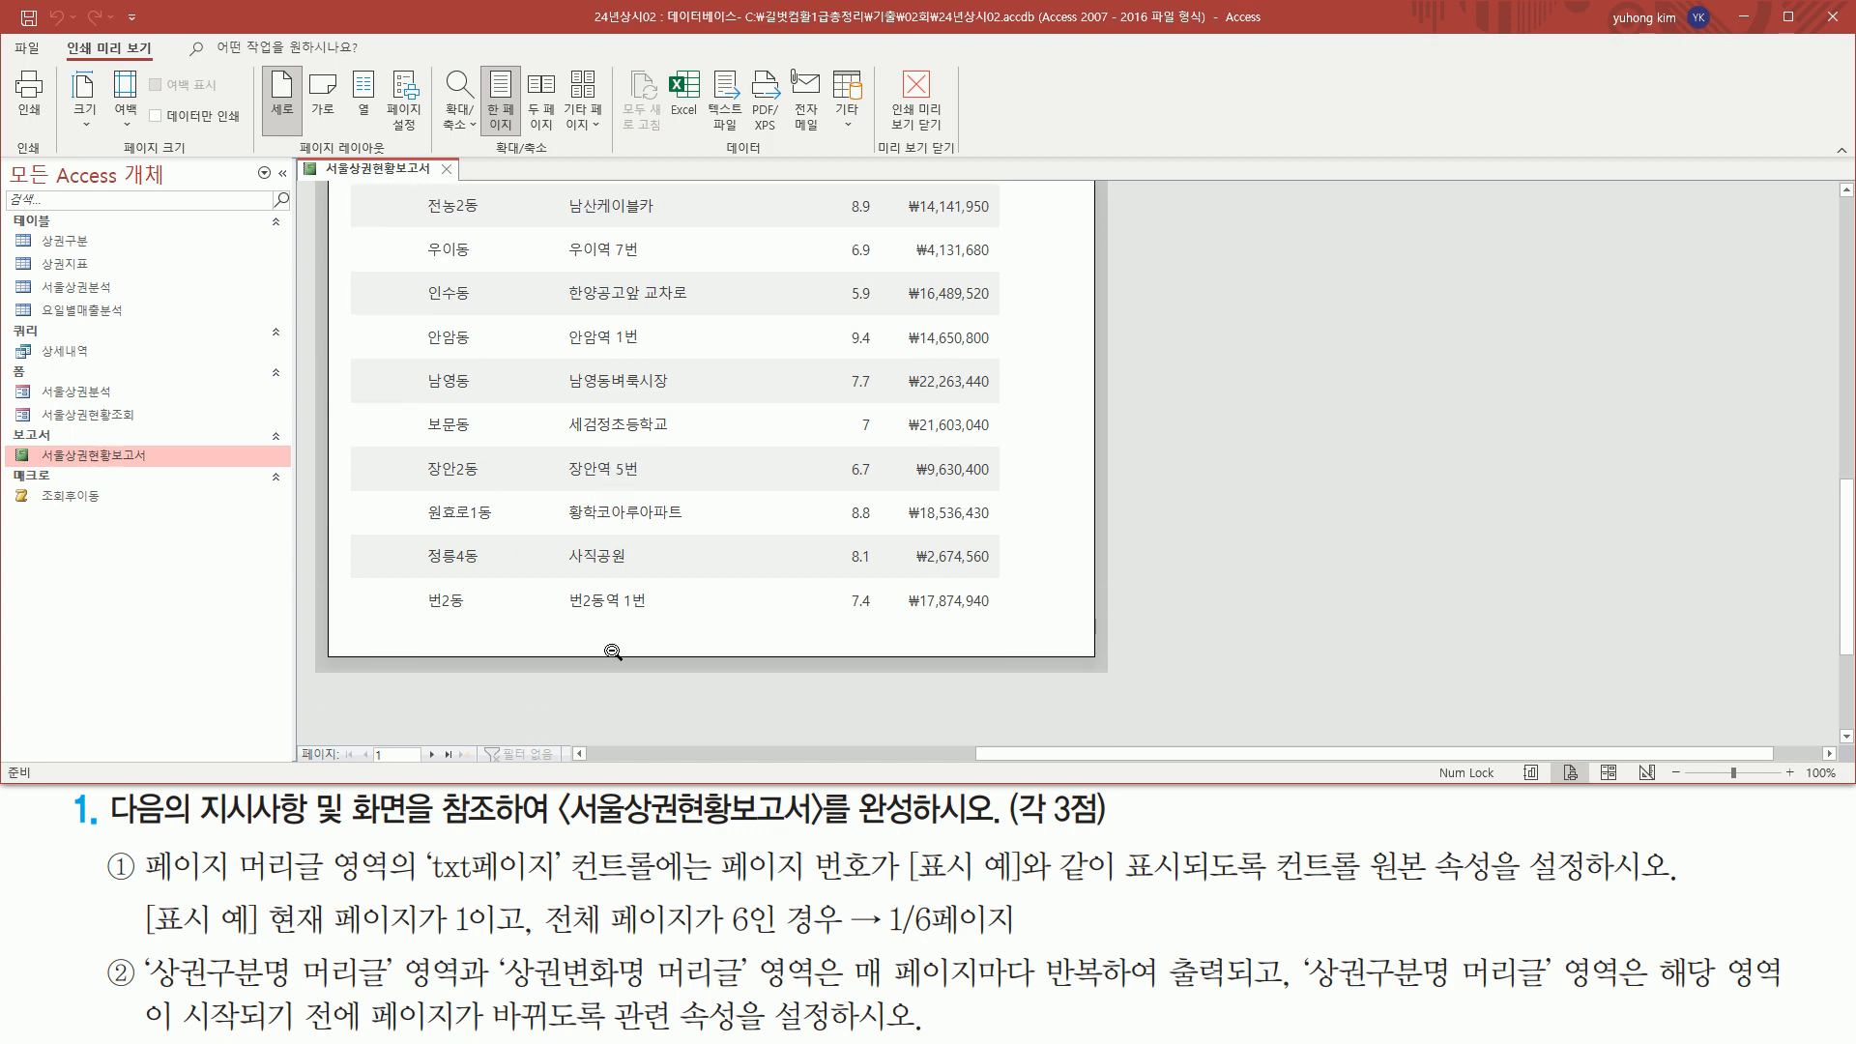
scroll(580, 636, "up", 10)
scroll(580, 636, "up", 8)
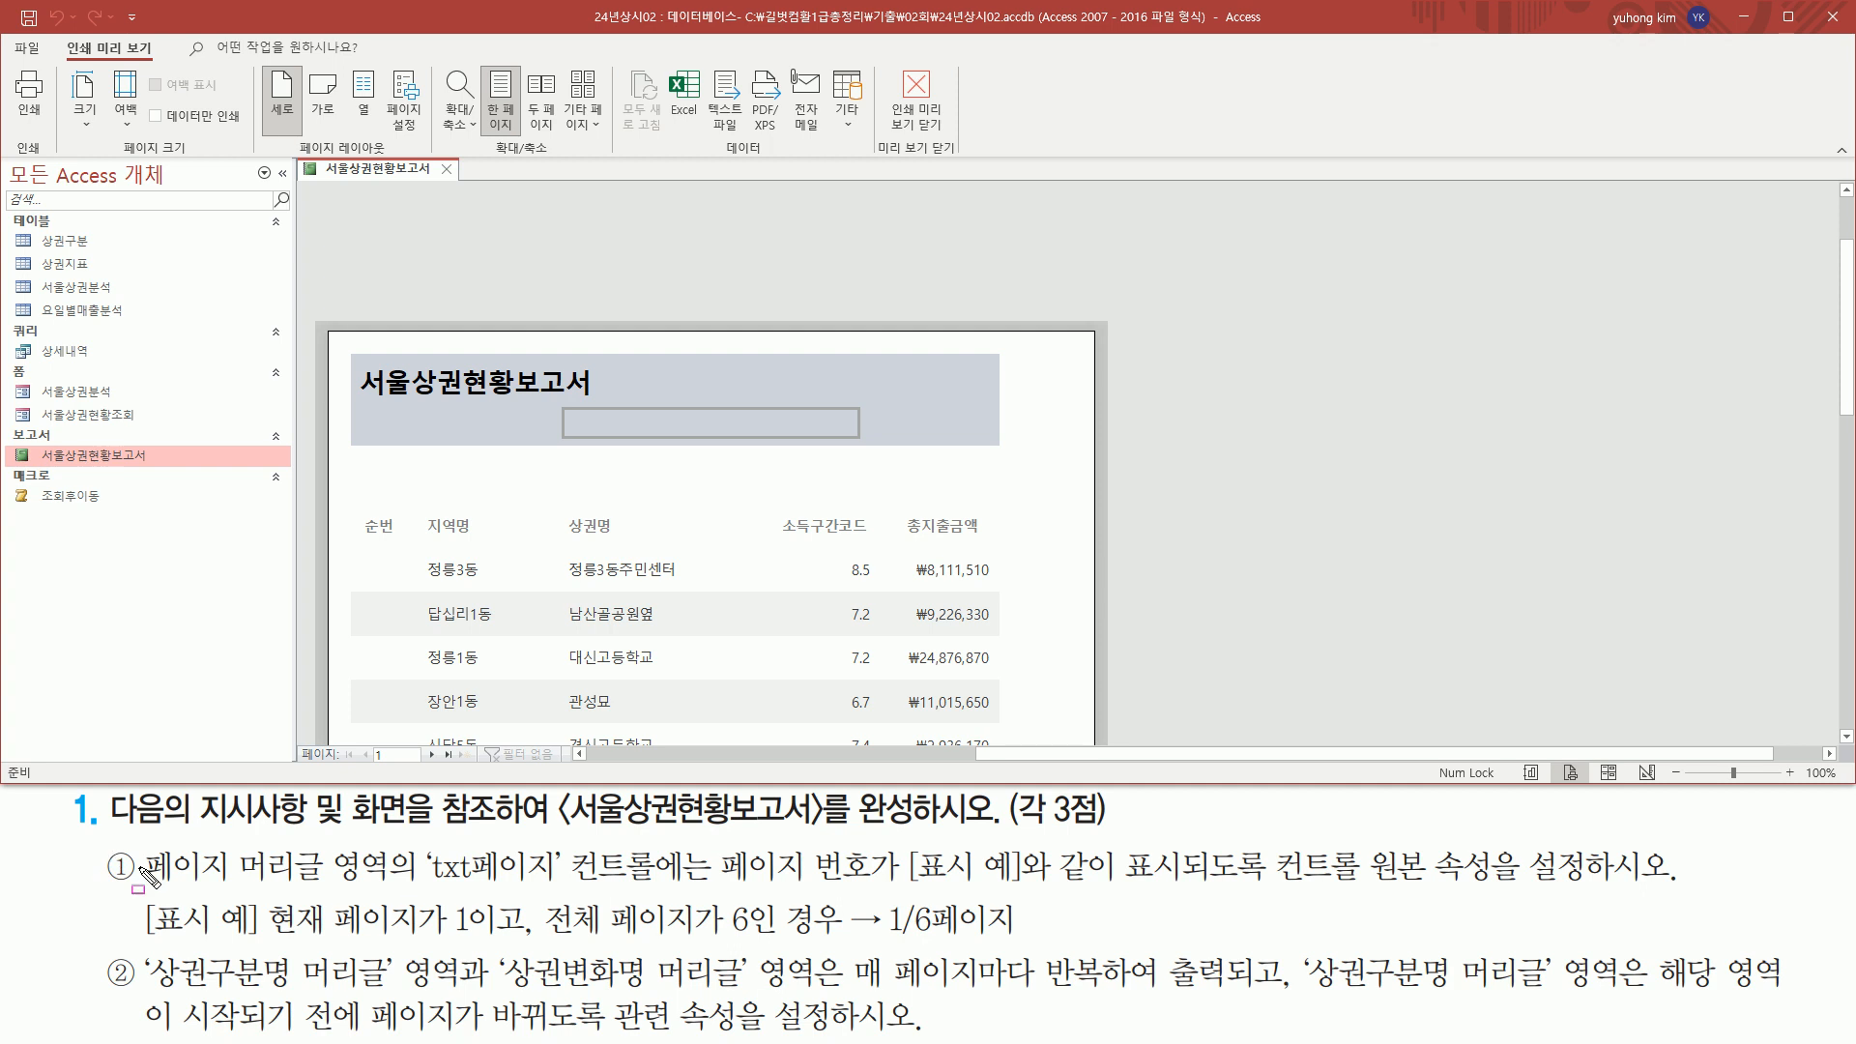
left_click_drag(140, 881, 1032, 884)
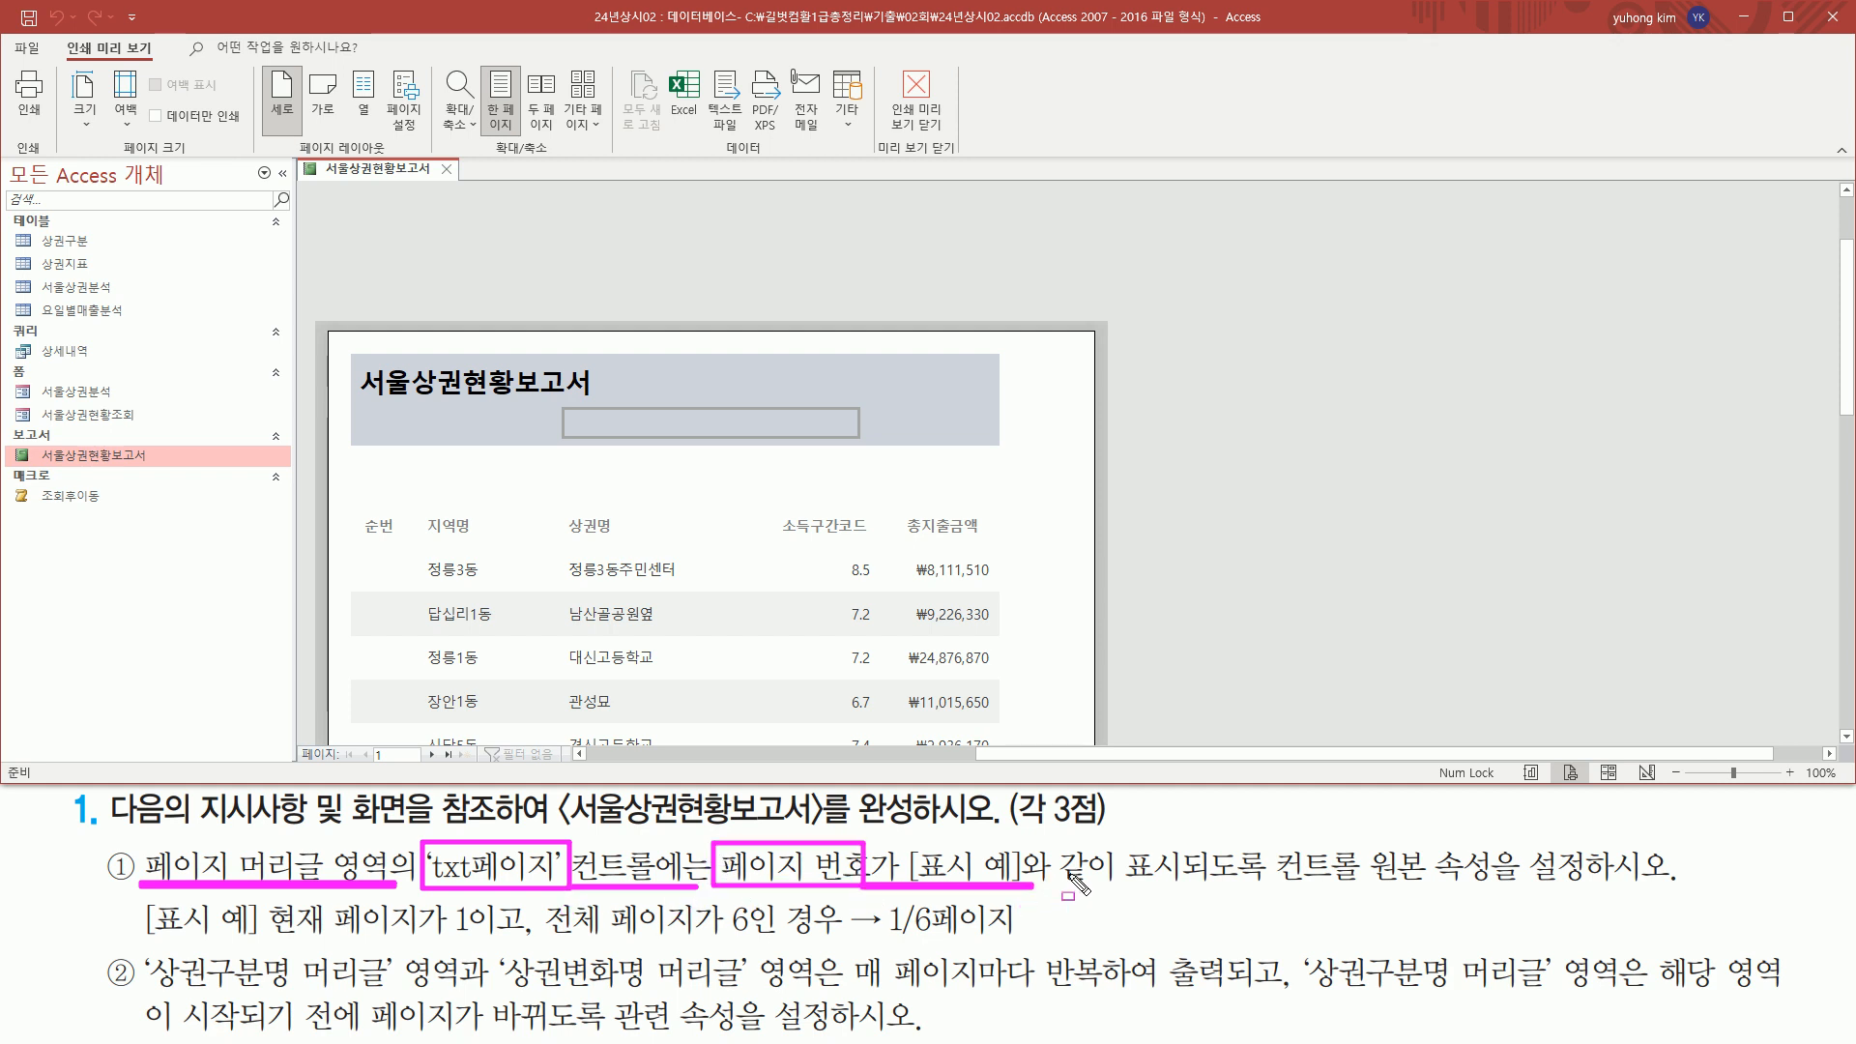
left_click_drag(1274, 843, 1493, 887)
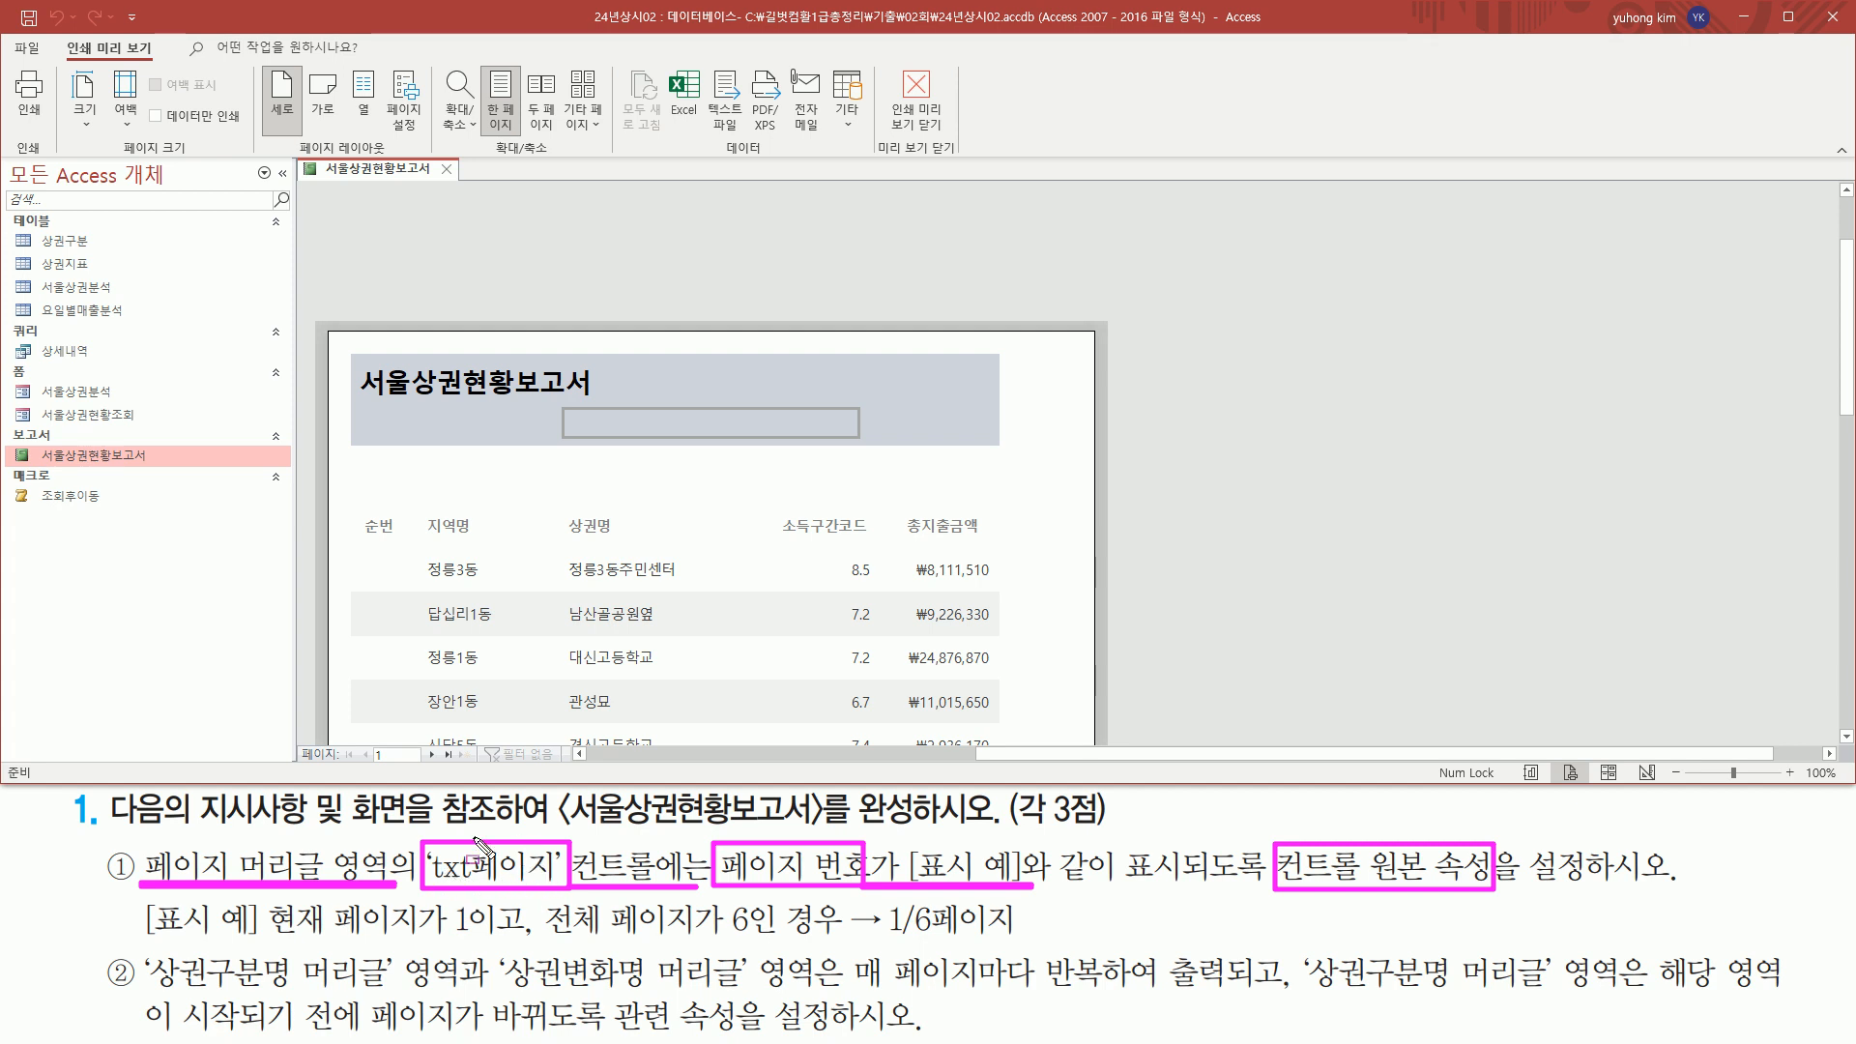
key("Escape")
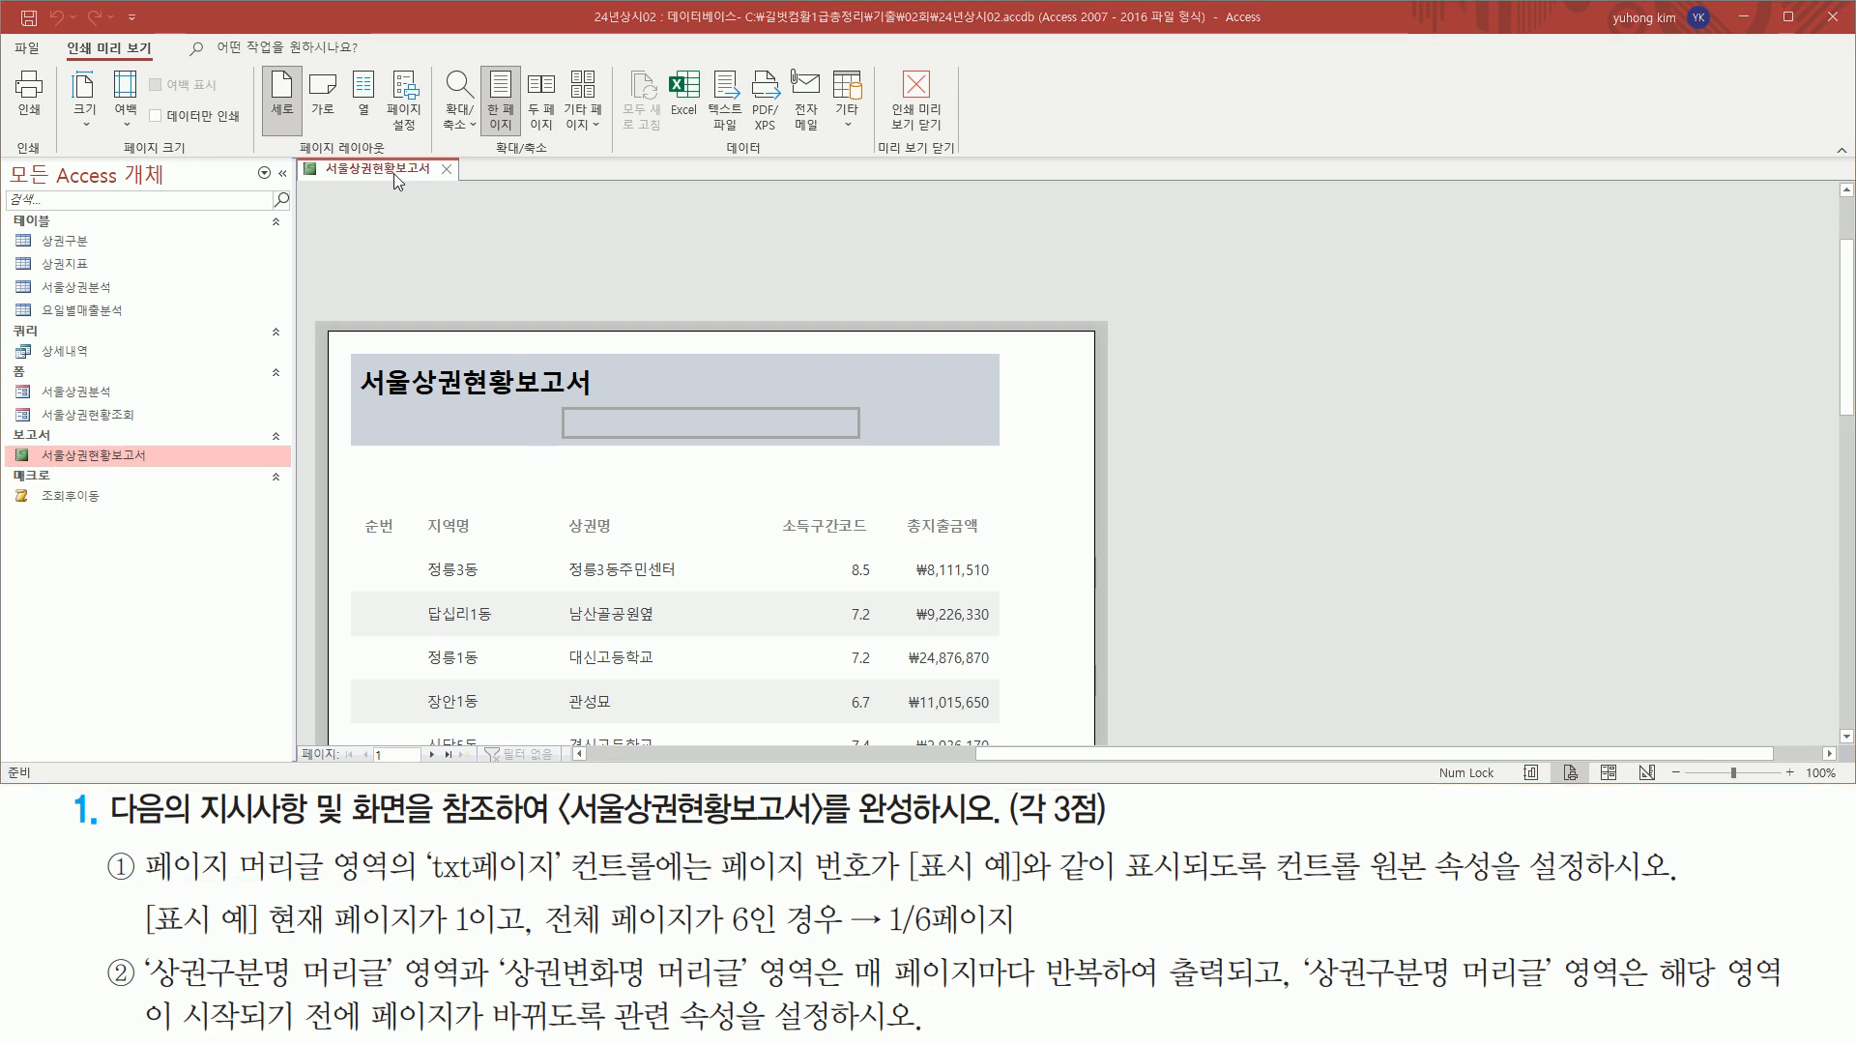
Switch the report to Design view and select the unbound txt페이지 text box in the page header
right_click(392, 180)
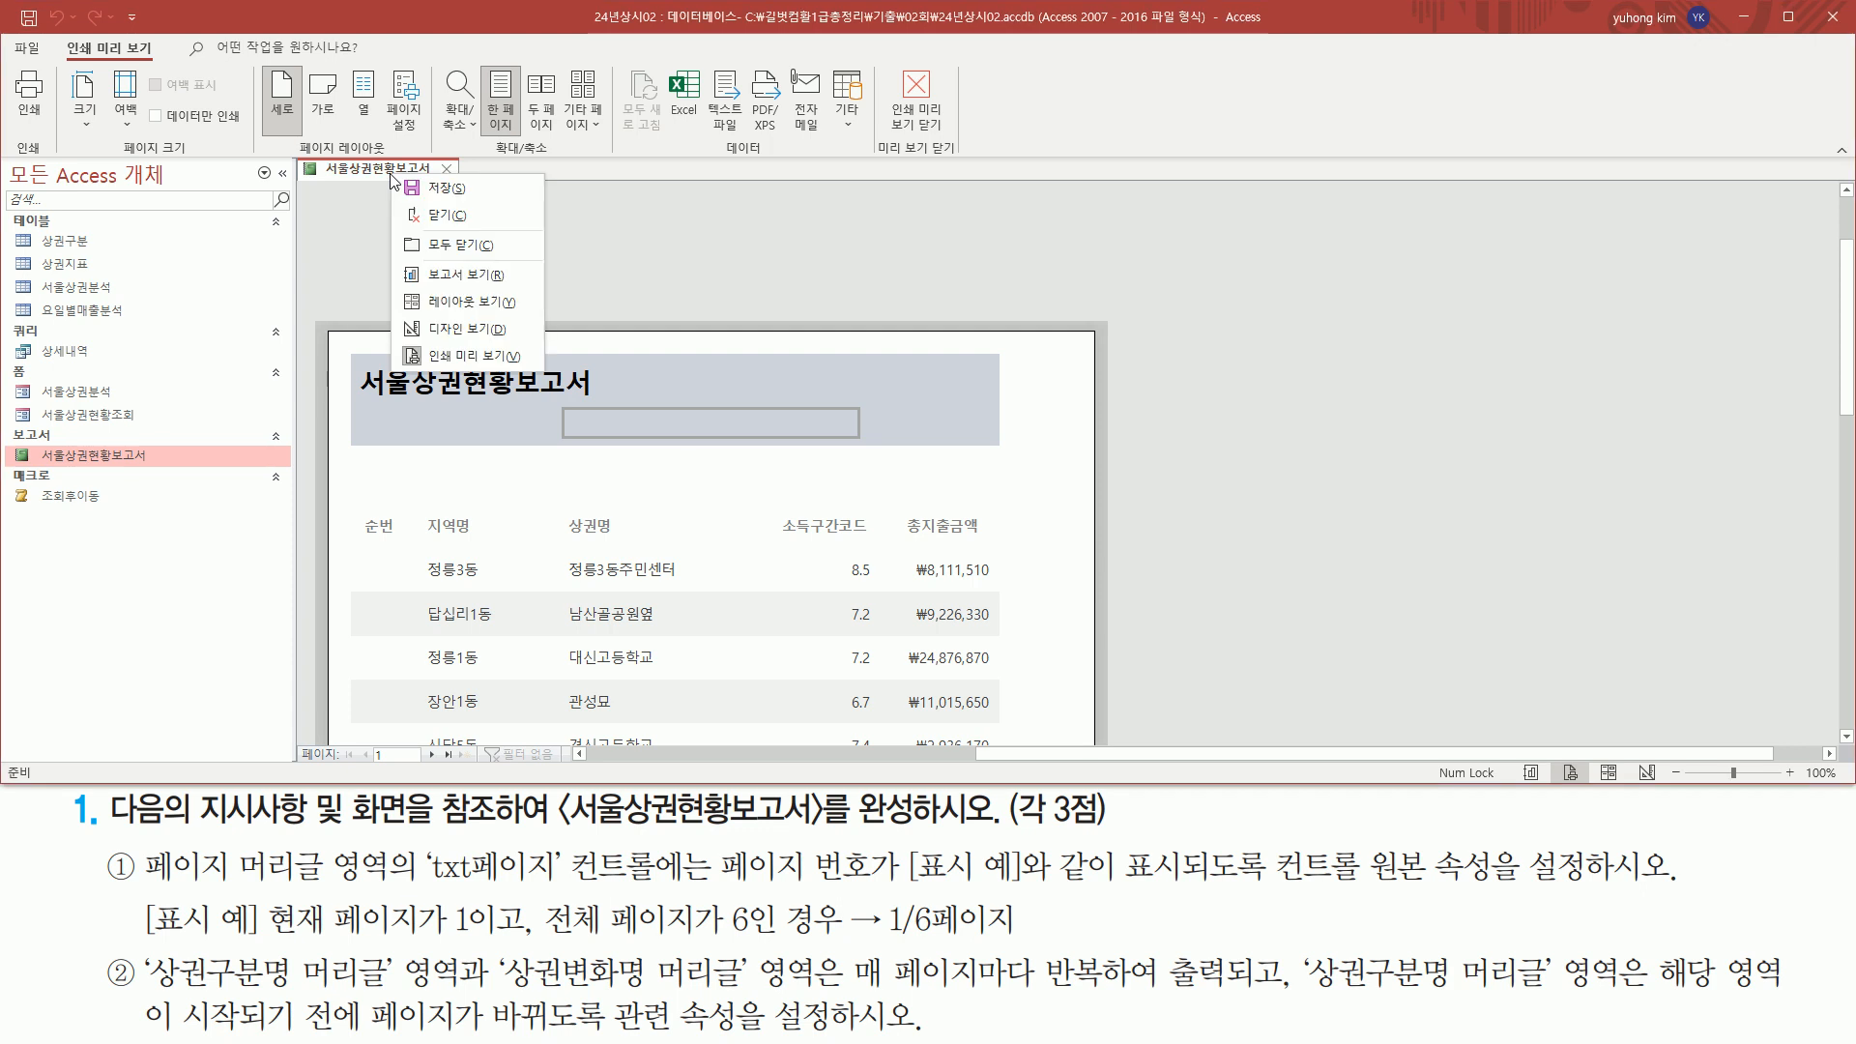
left_click(447, 330)
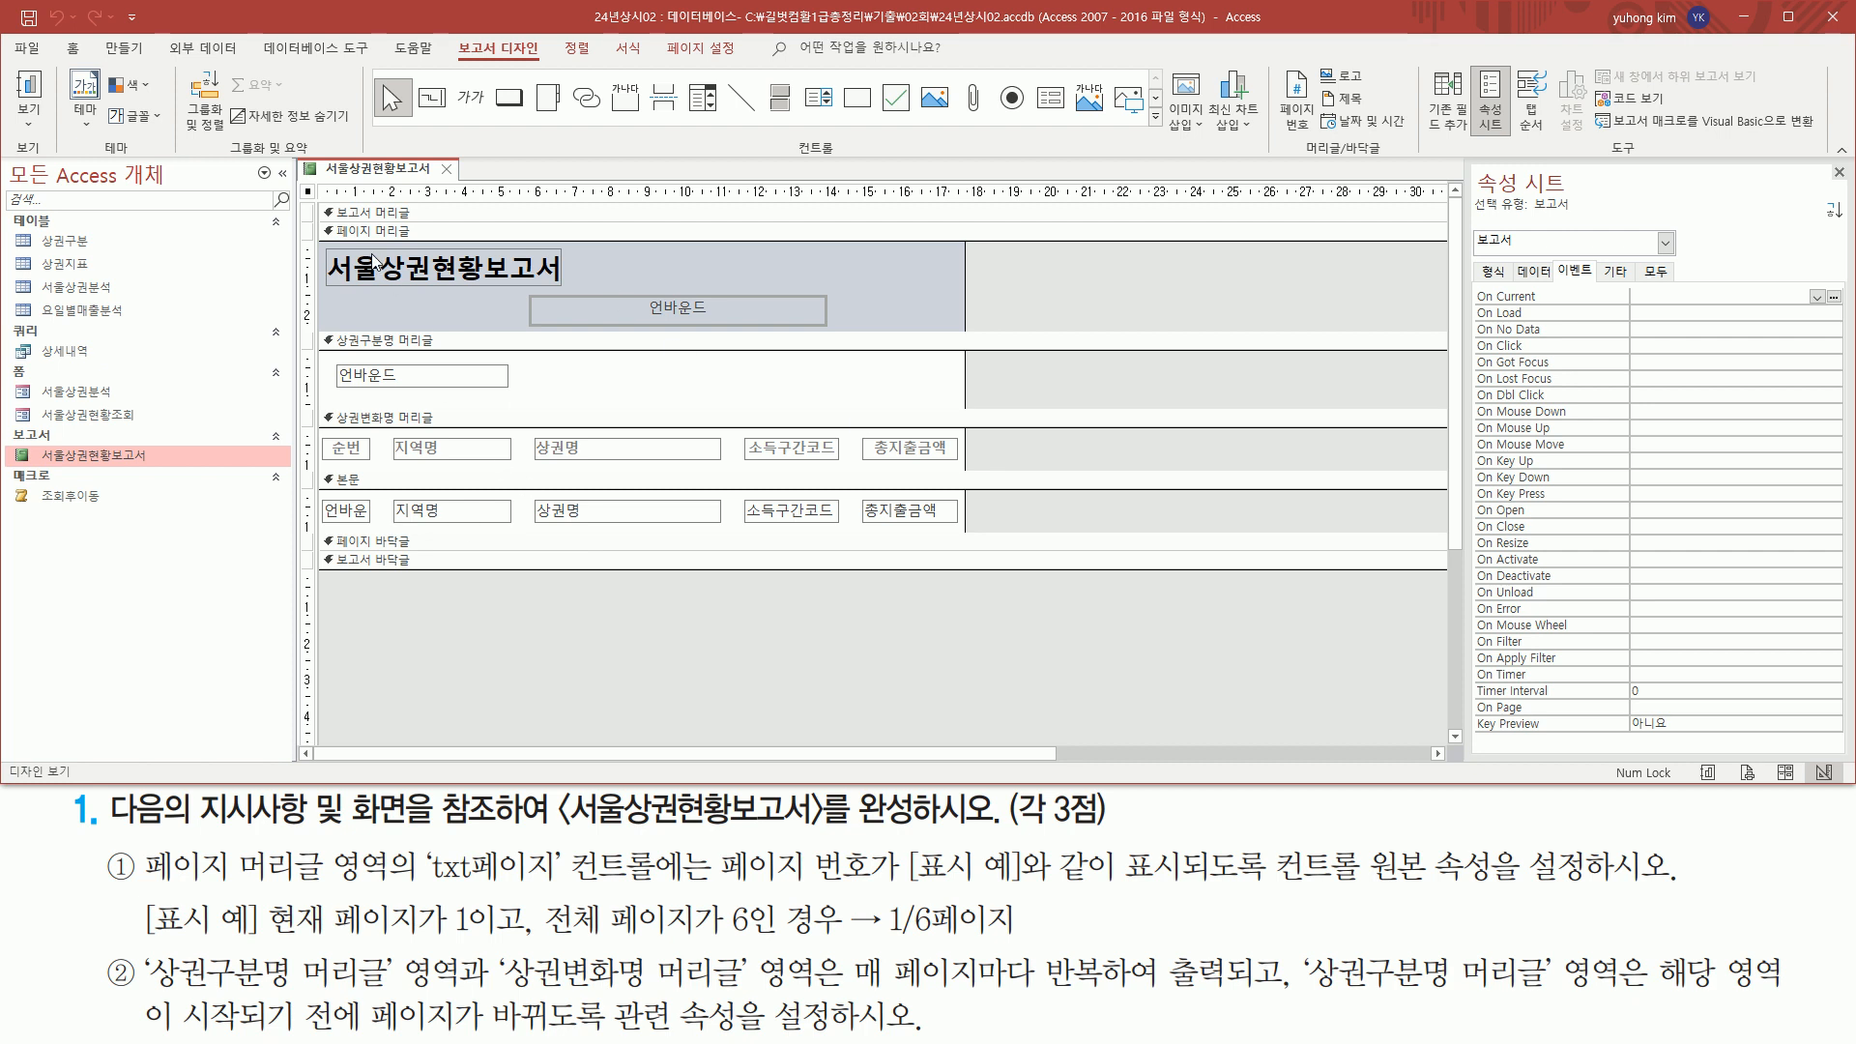
mouse_move(143, 881)
left_mouse_down()
mouse_move(359, 883)
mouse_move(389, 848)
left_mouse_up()
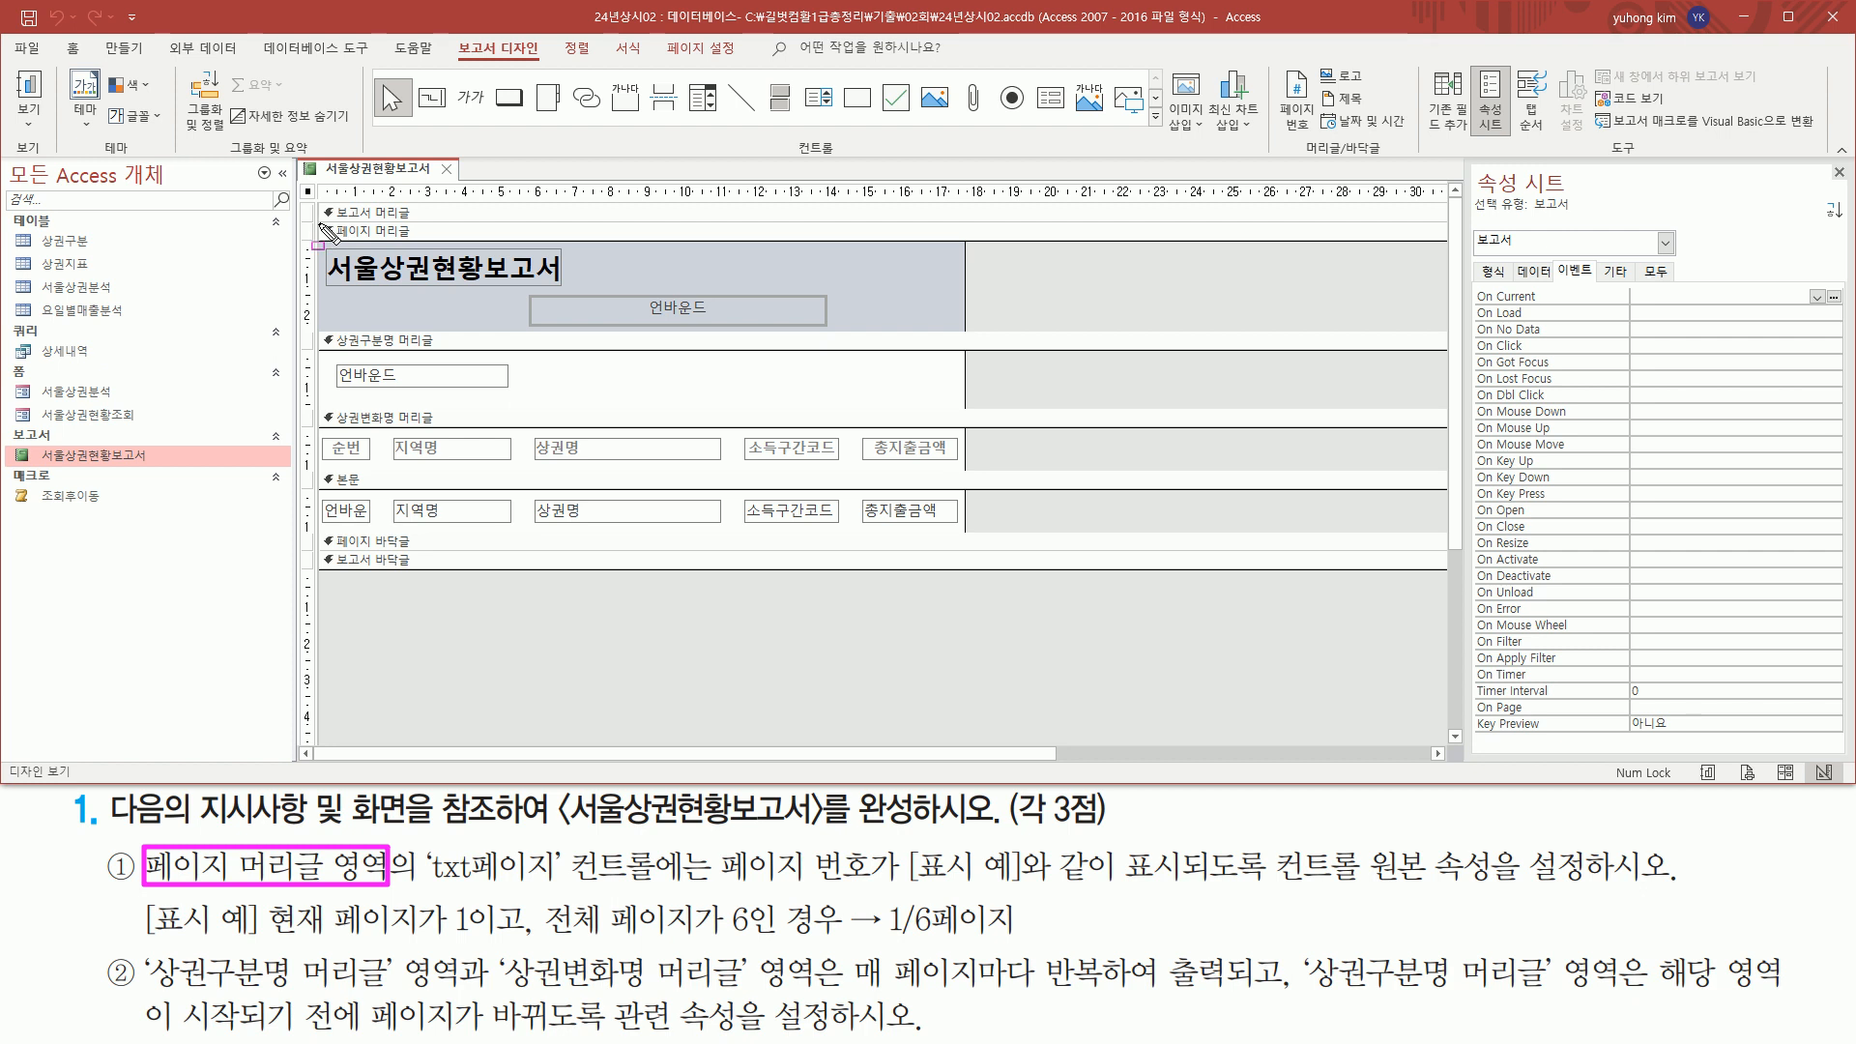
left_click_drag(317, 222, 963, 330)
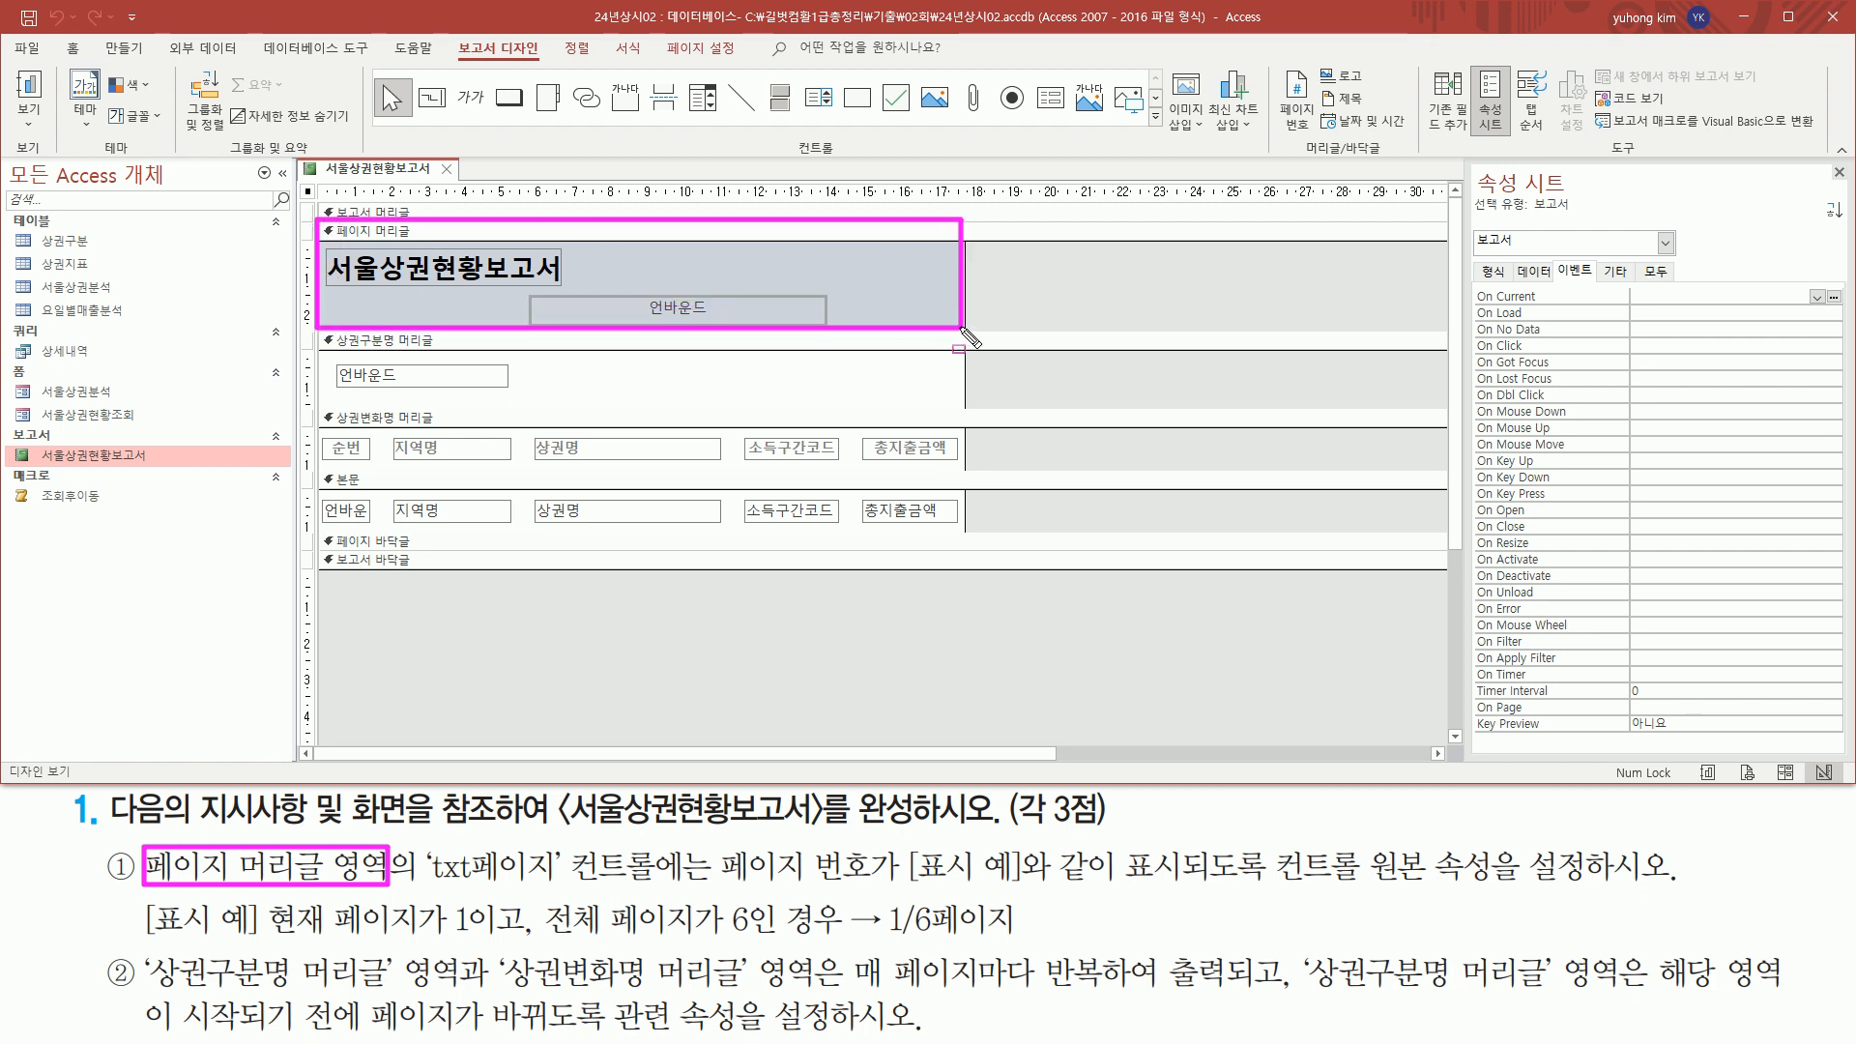
mouse_move(325, 246)
left_mouse_down()
mouse_move(763, 331)
mouse_move(823, 325)
left_mouse_up()
key("Escape")
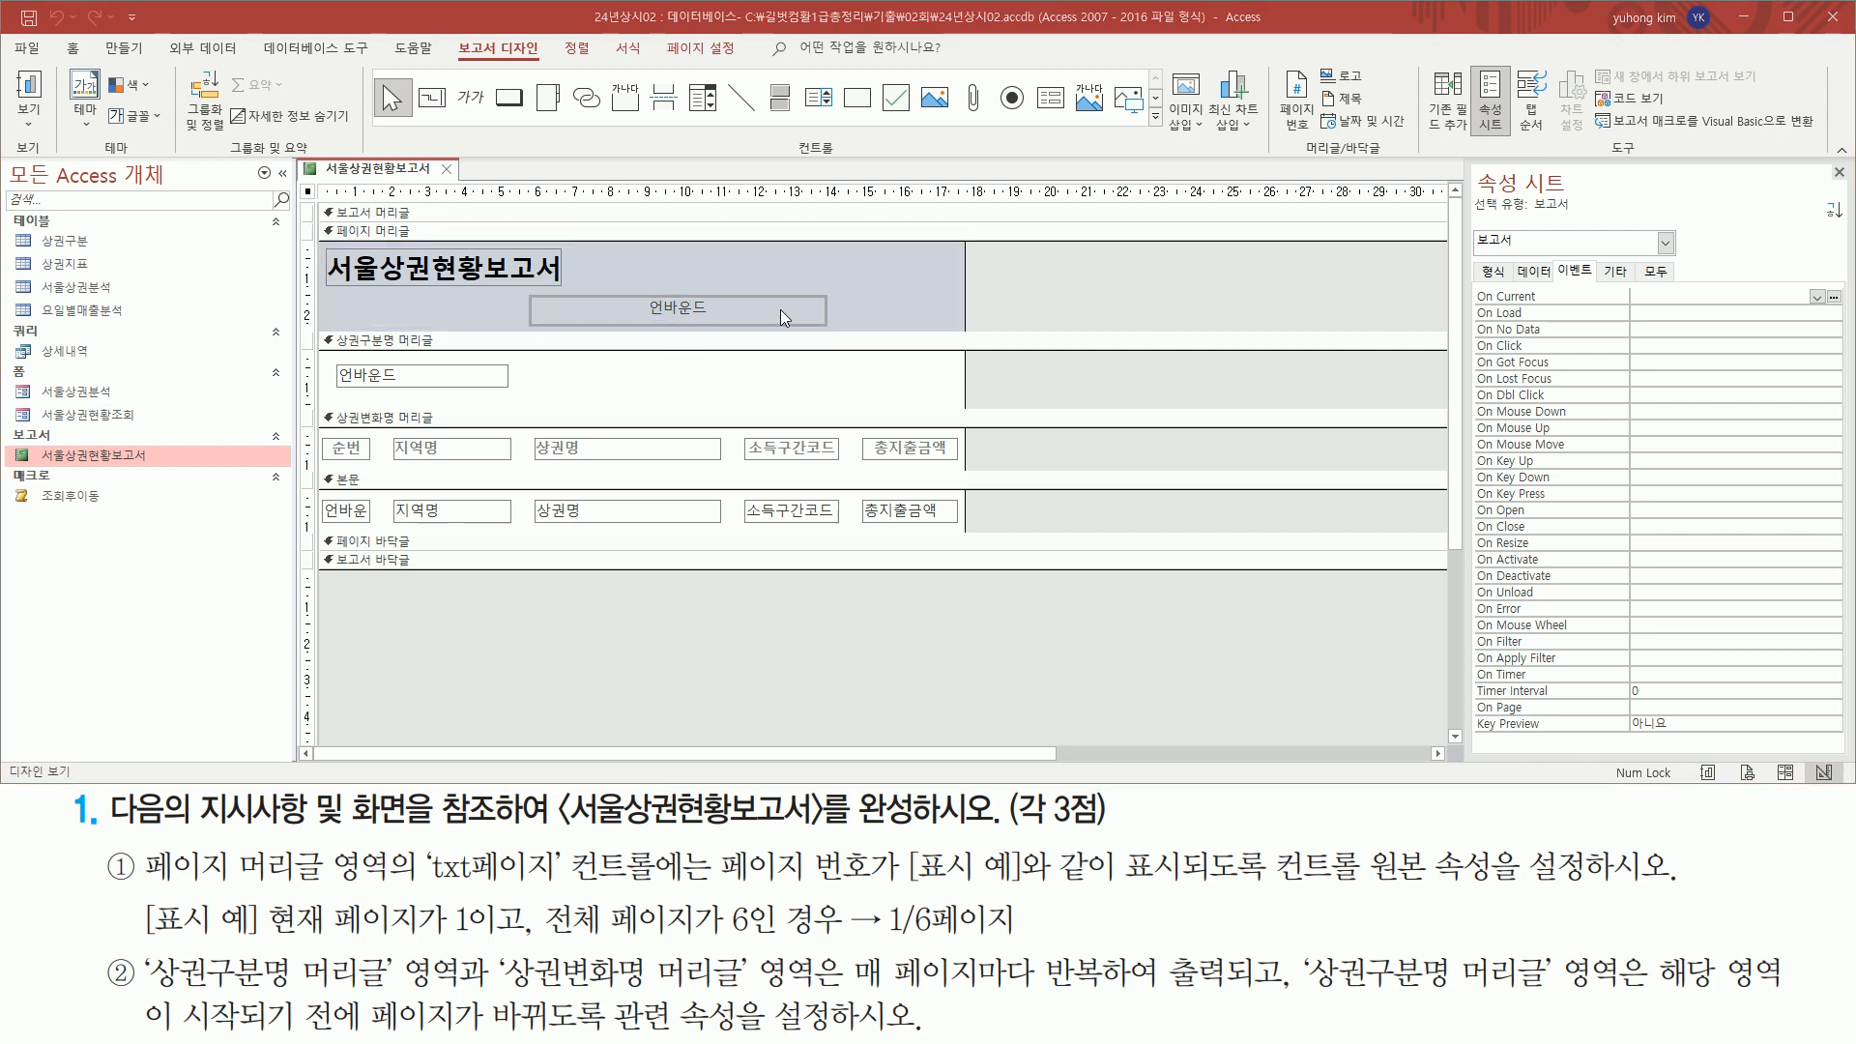
left_click(780, 309)
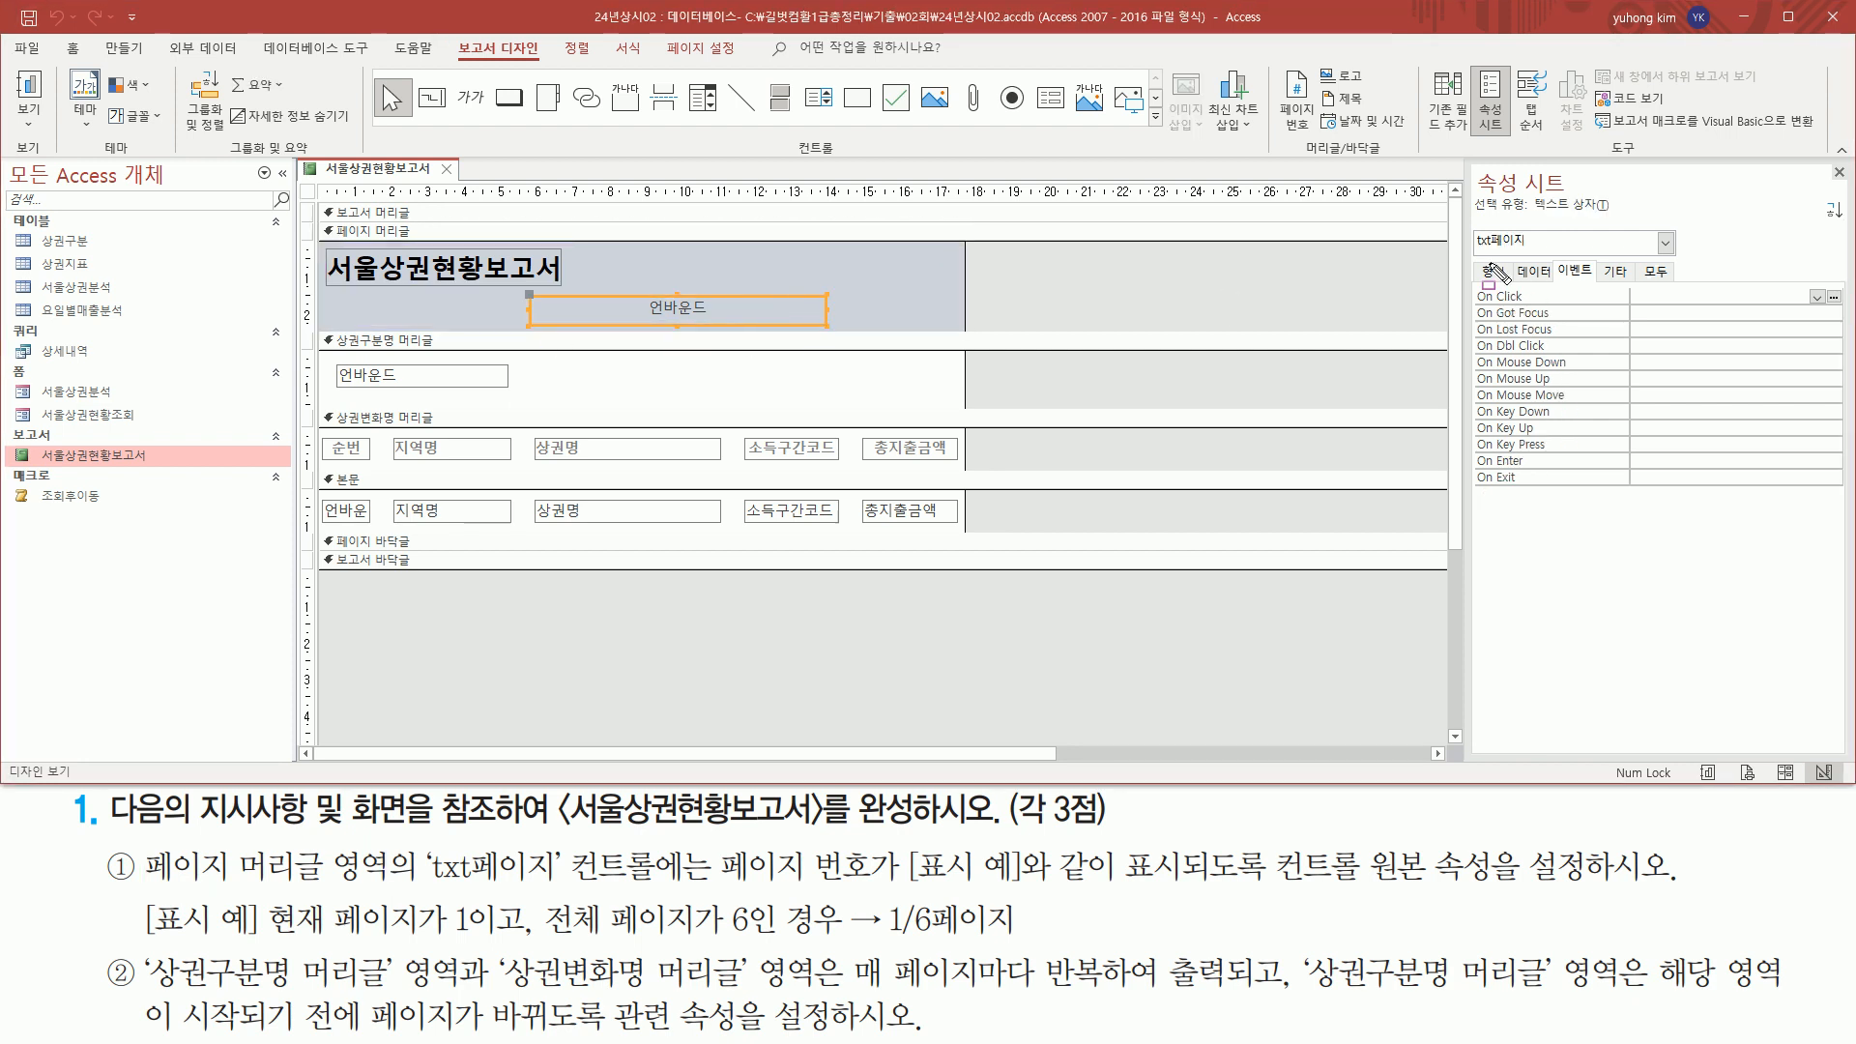
left_click_drag(1467, 251, 1537, 252)
left_click_drag(428, 881, 570, 882)
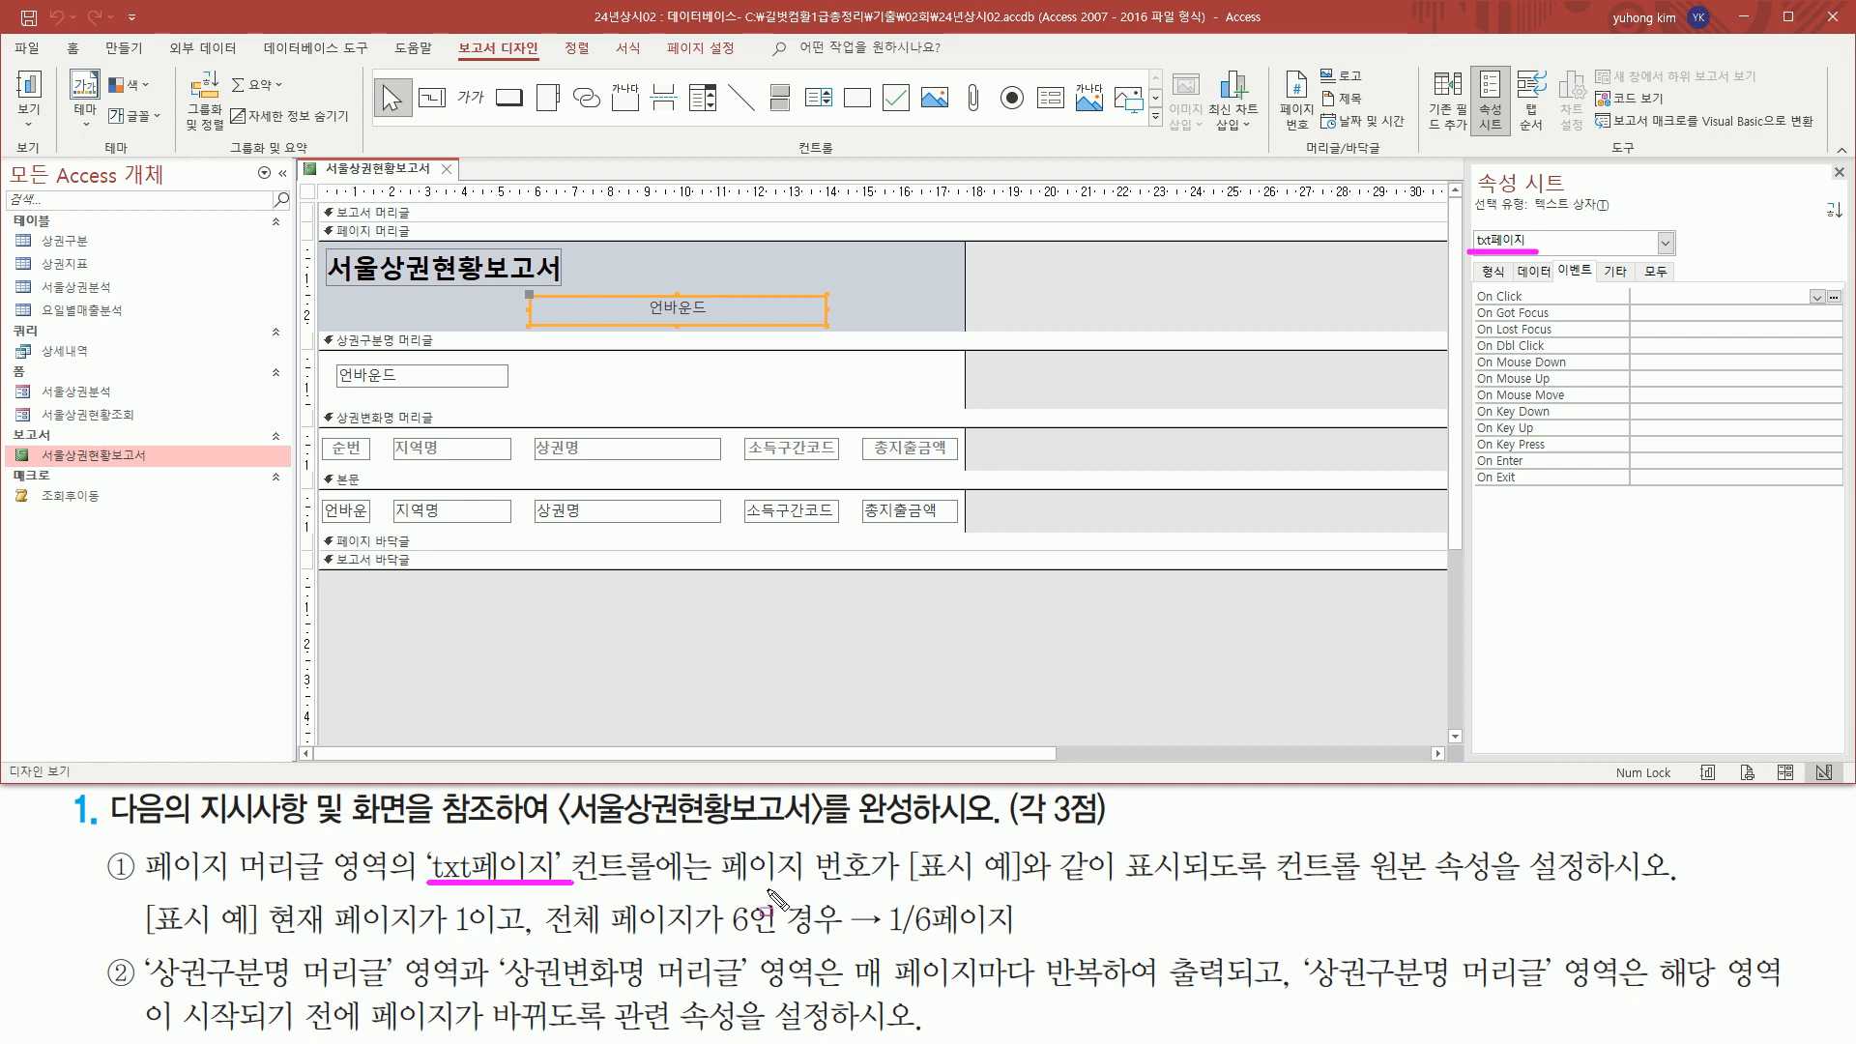
left_click_drag(714, 849, 873, 886)
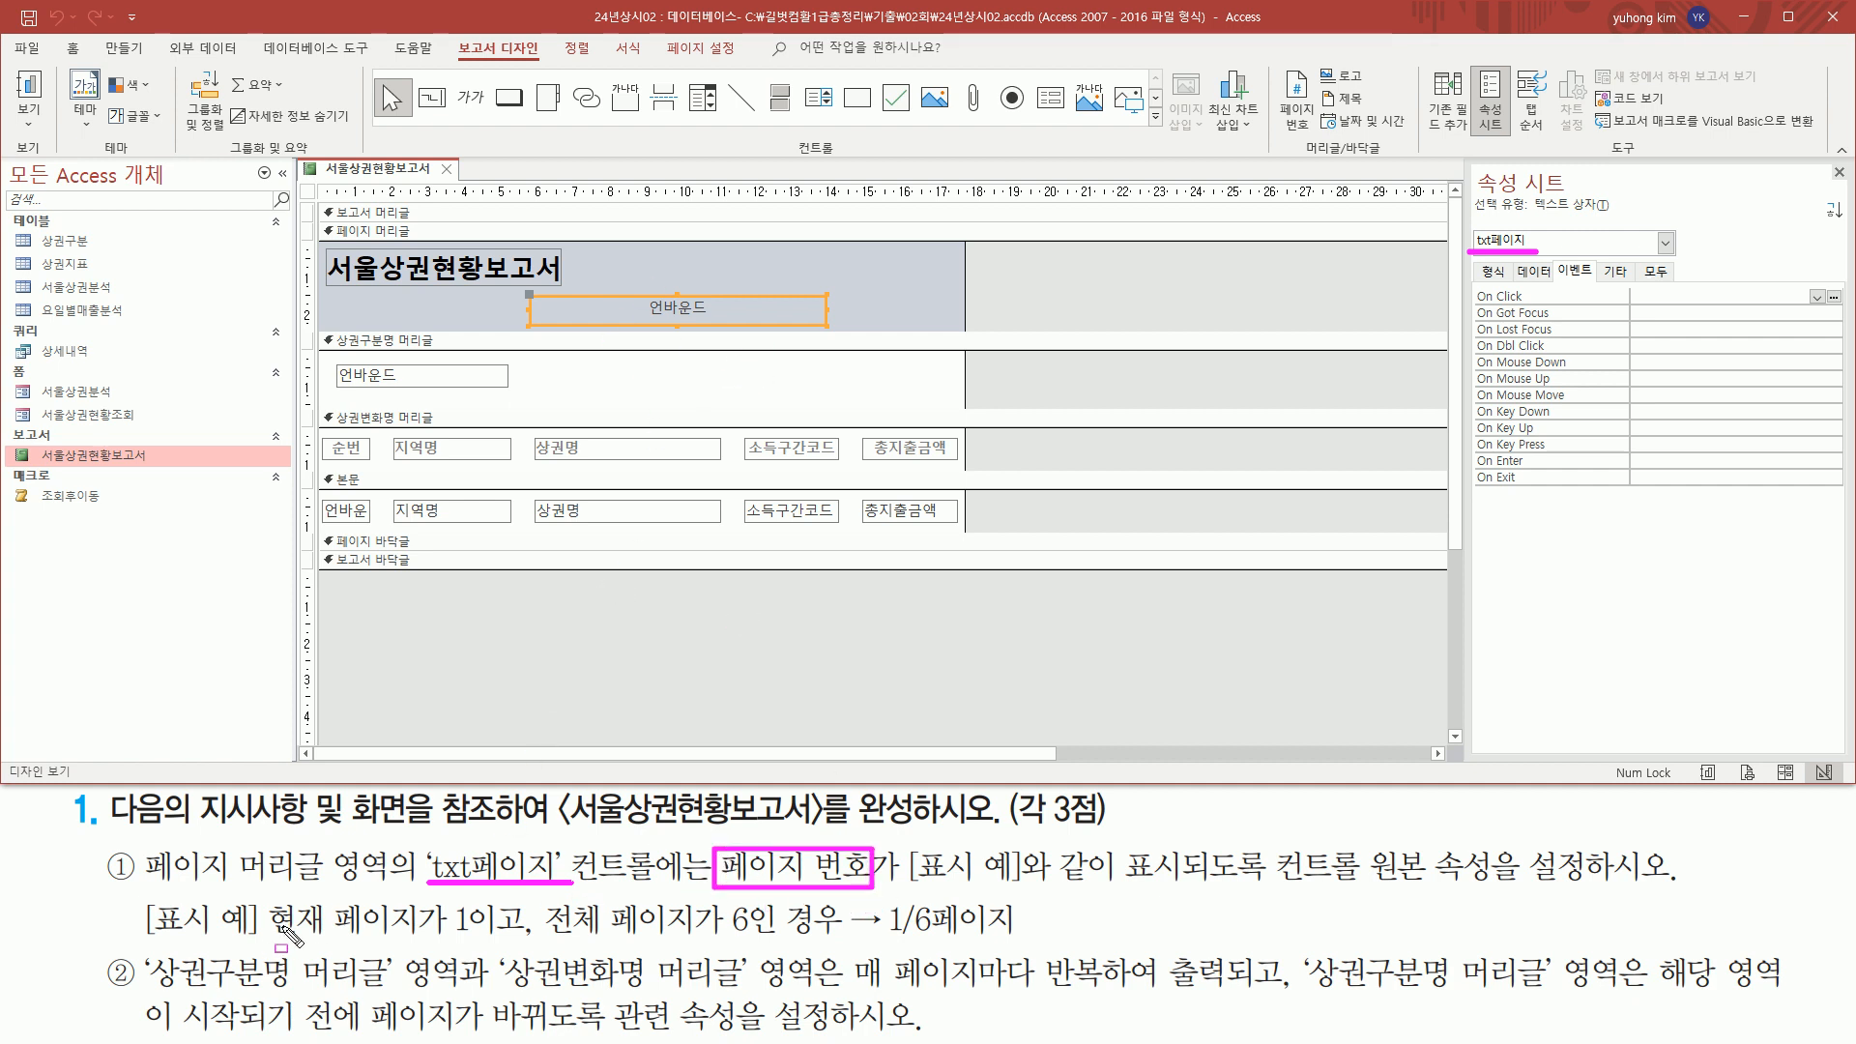
left_click_drag(261, 936, 771, 941)
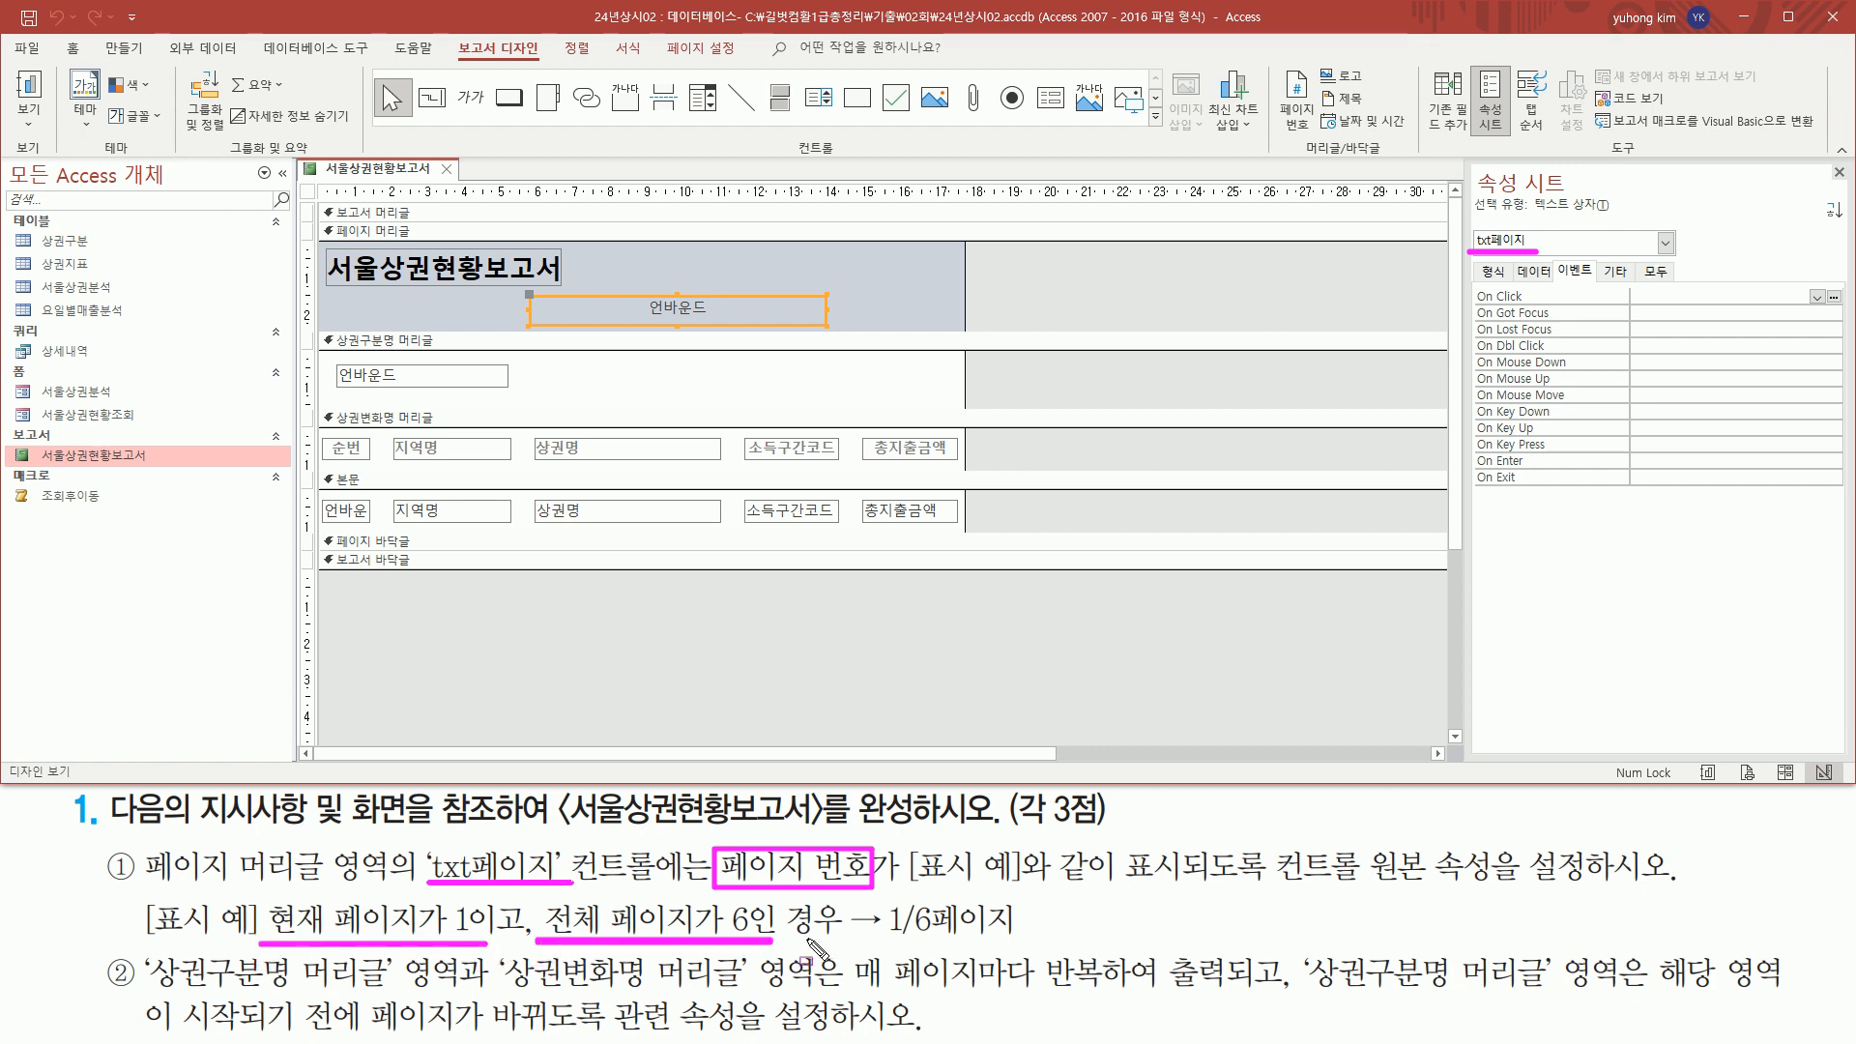
mouse_move(884, 896)
left_mouse_down()
mouse_move(893, 957)
mouse_move(1019, 945)
left_mouse_up()
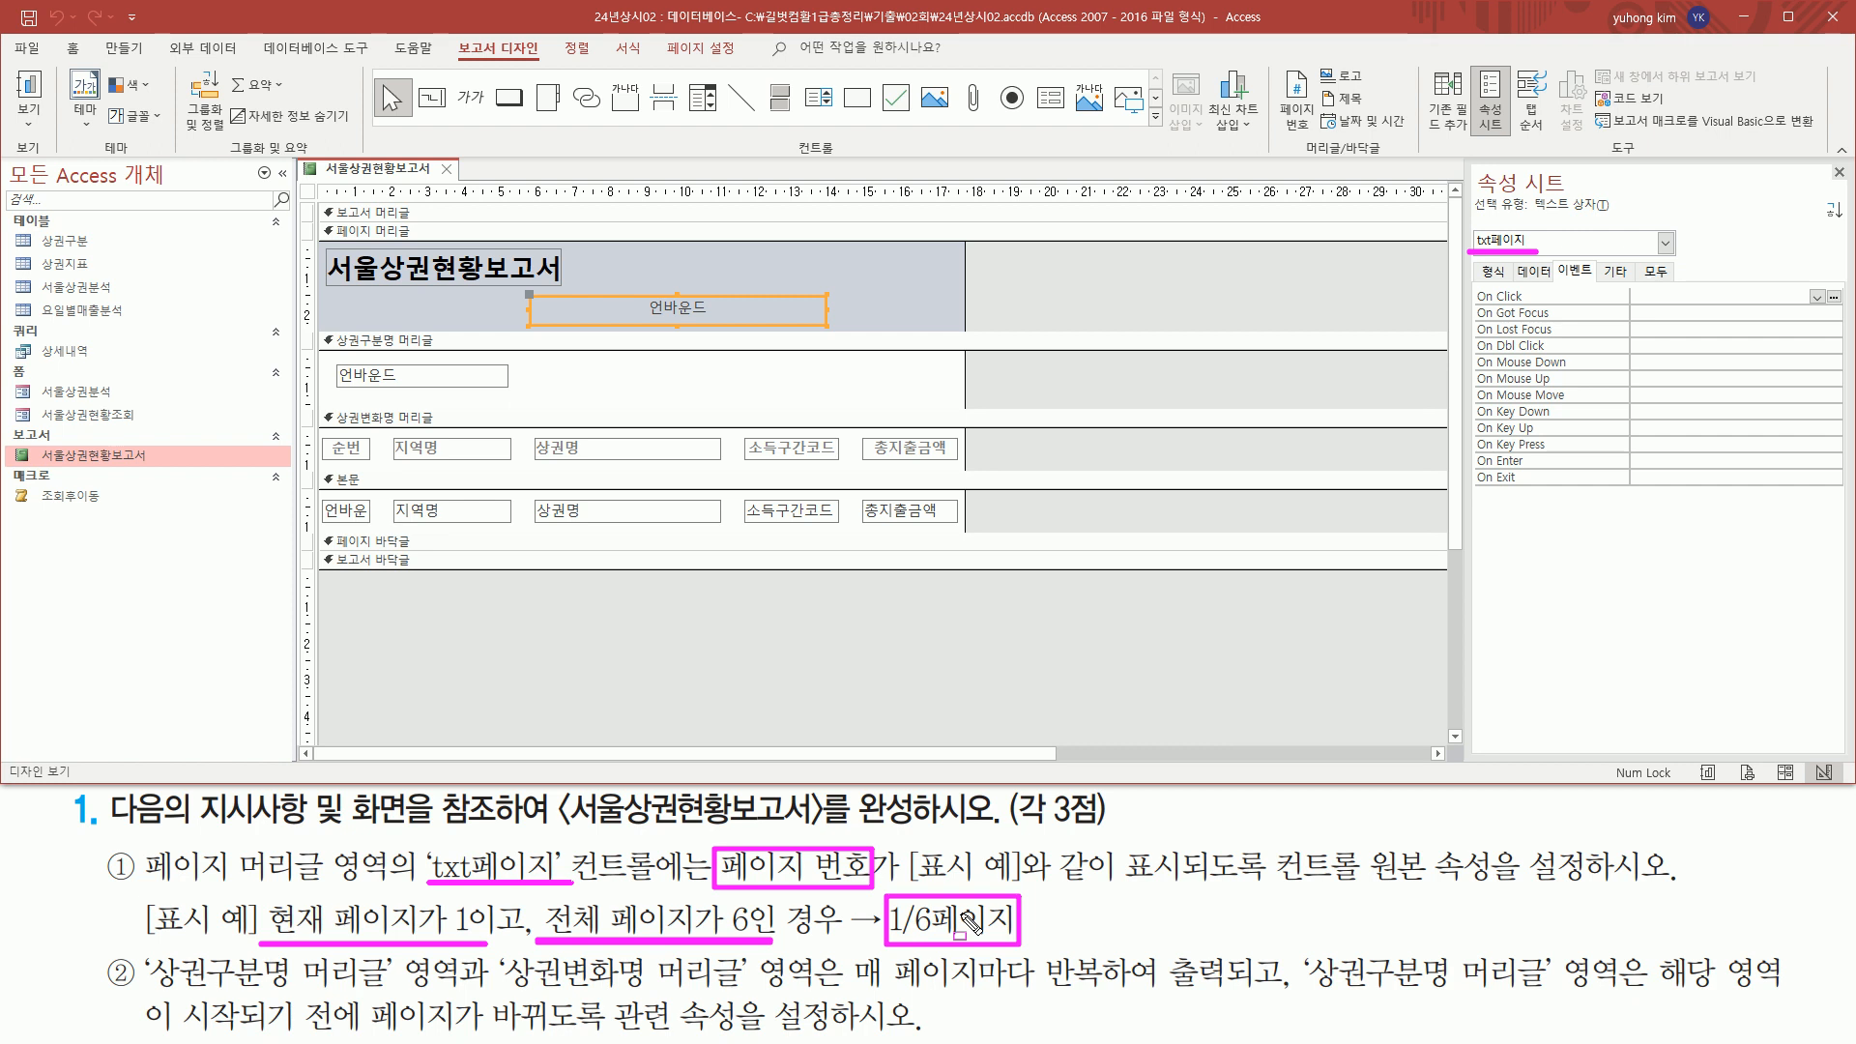
left_click_drag(1514, 259, 1558, 282)
key("Escape")
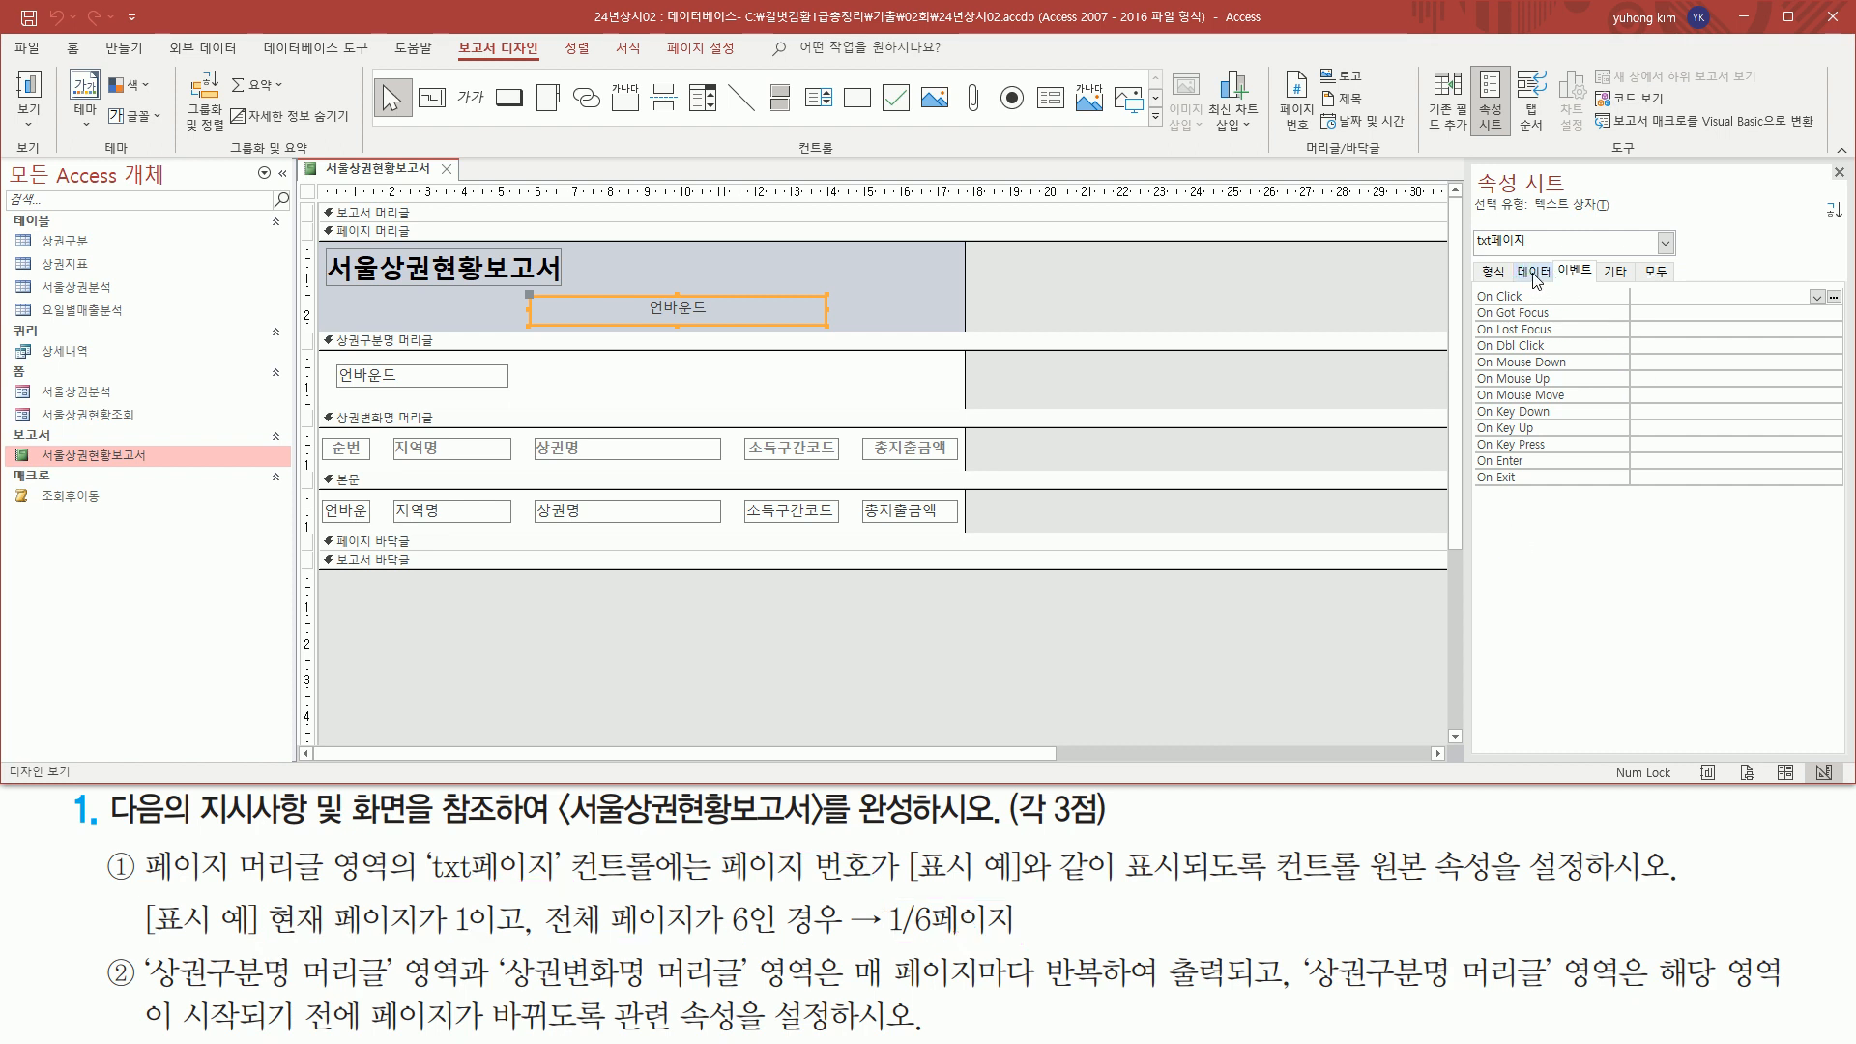
Show the data properties of the txt페이지 text box, including its control source
left_click(1534, 272)
mouse_move(1465, 302)
left_mouse_down()
mouse_move(1817, 319)
mouse_move(1803, 283)
left_mouse_up()
left_click_drag(1259, 887, 1503, 887)
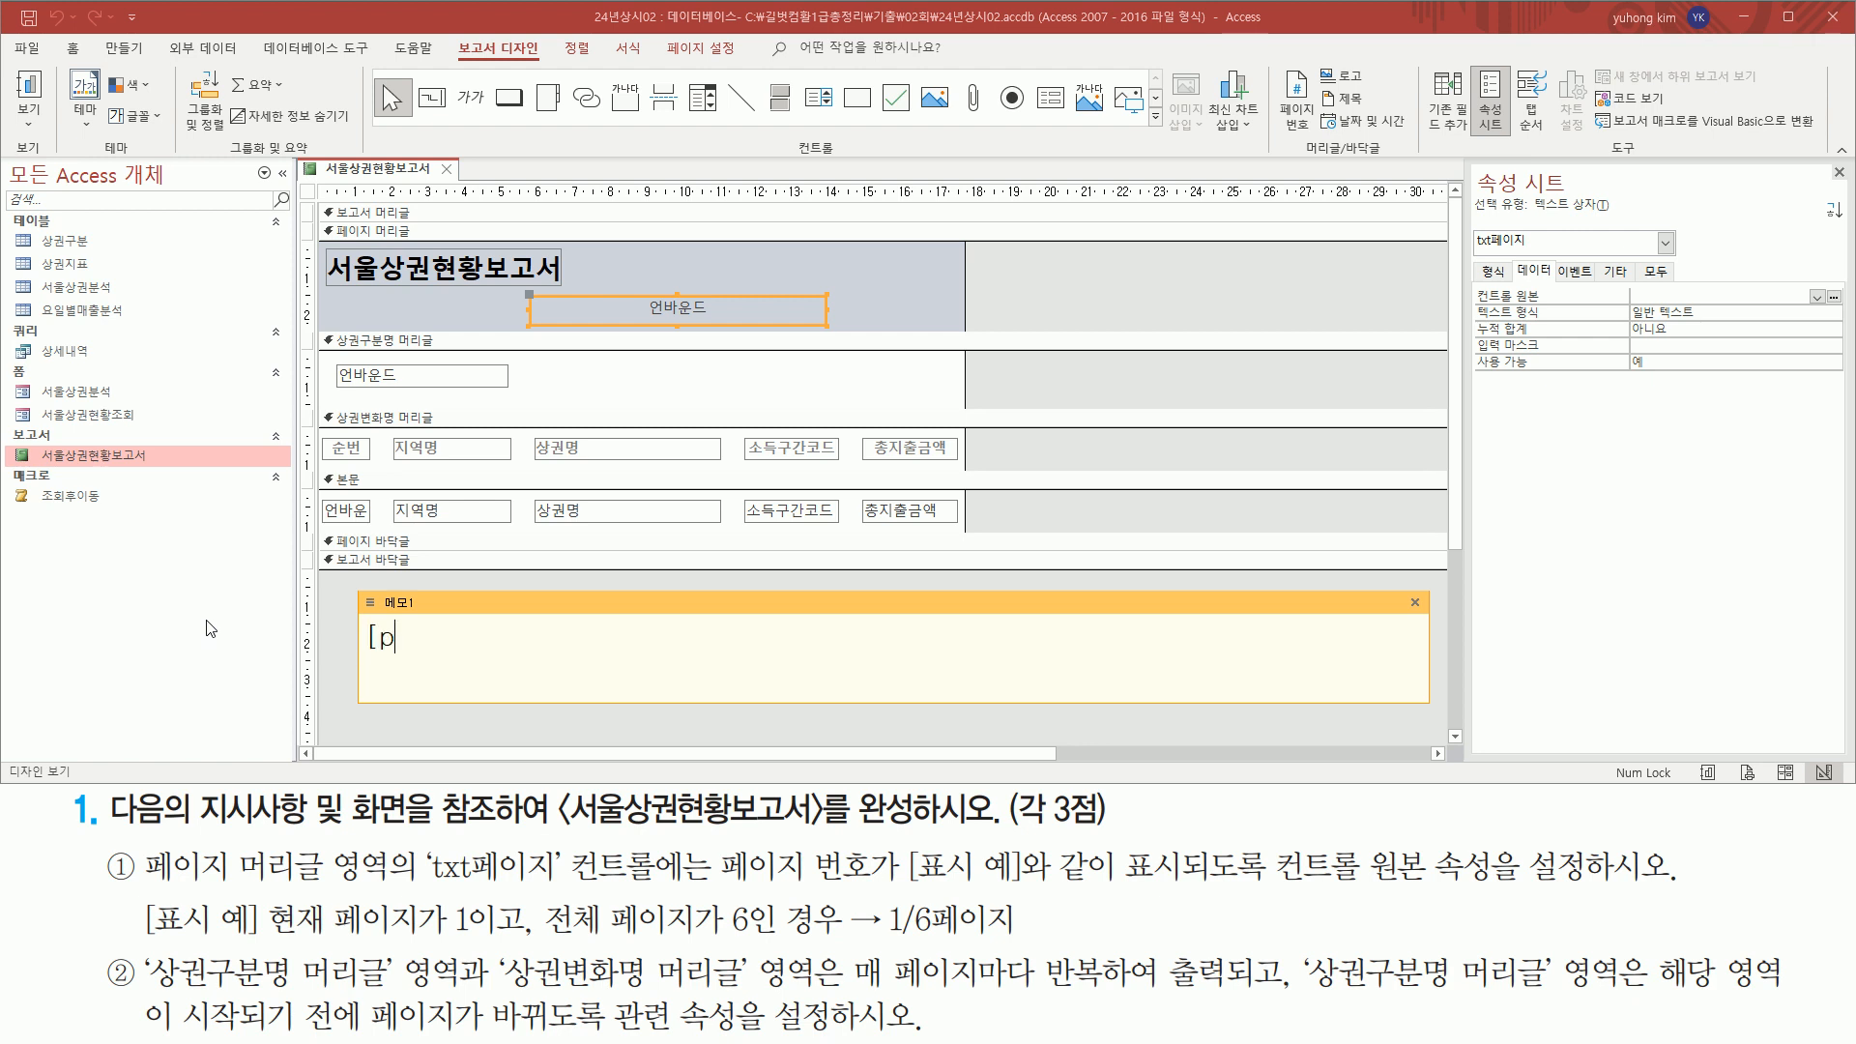
Draft the page number expression =[page] [pages] in the memo note 메모1
type("ge] [pages")
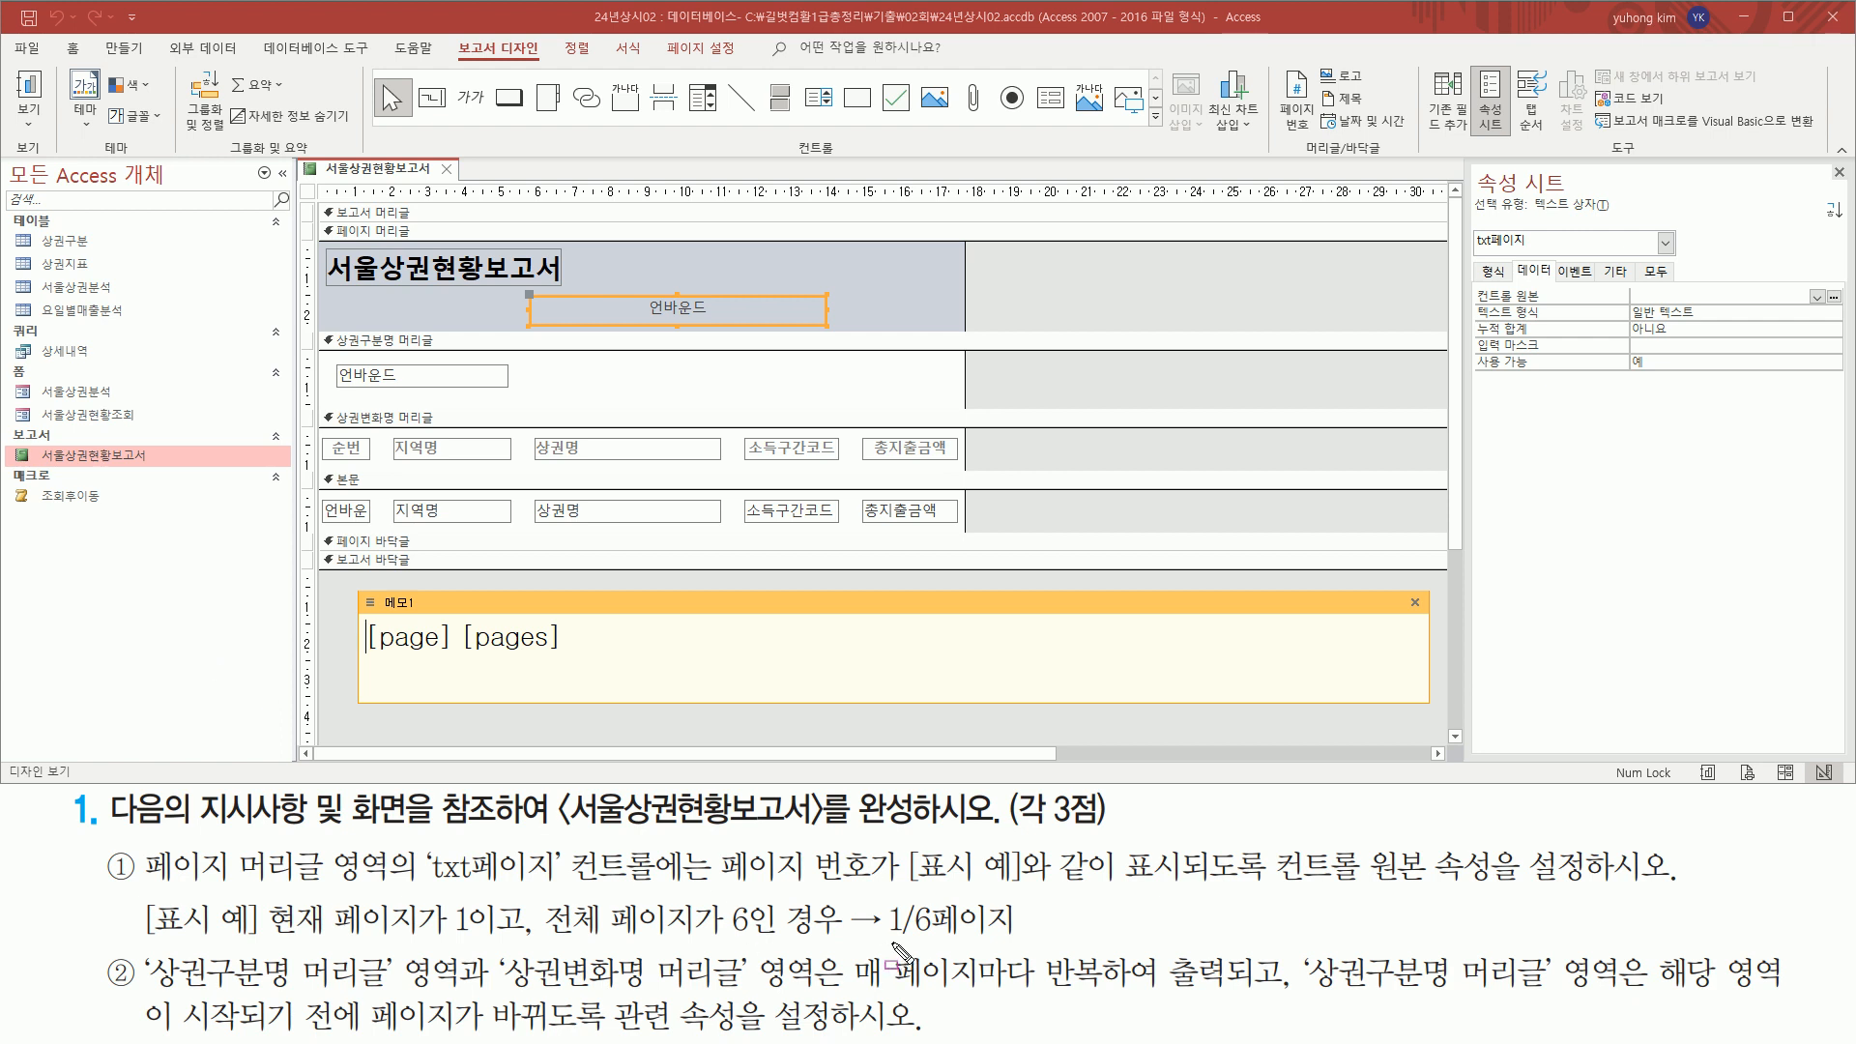
left_click_drag(887, 939, 928, 939)
left_click_drag(904, 897, 918, 946)
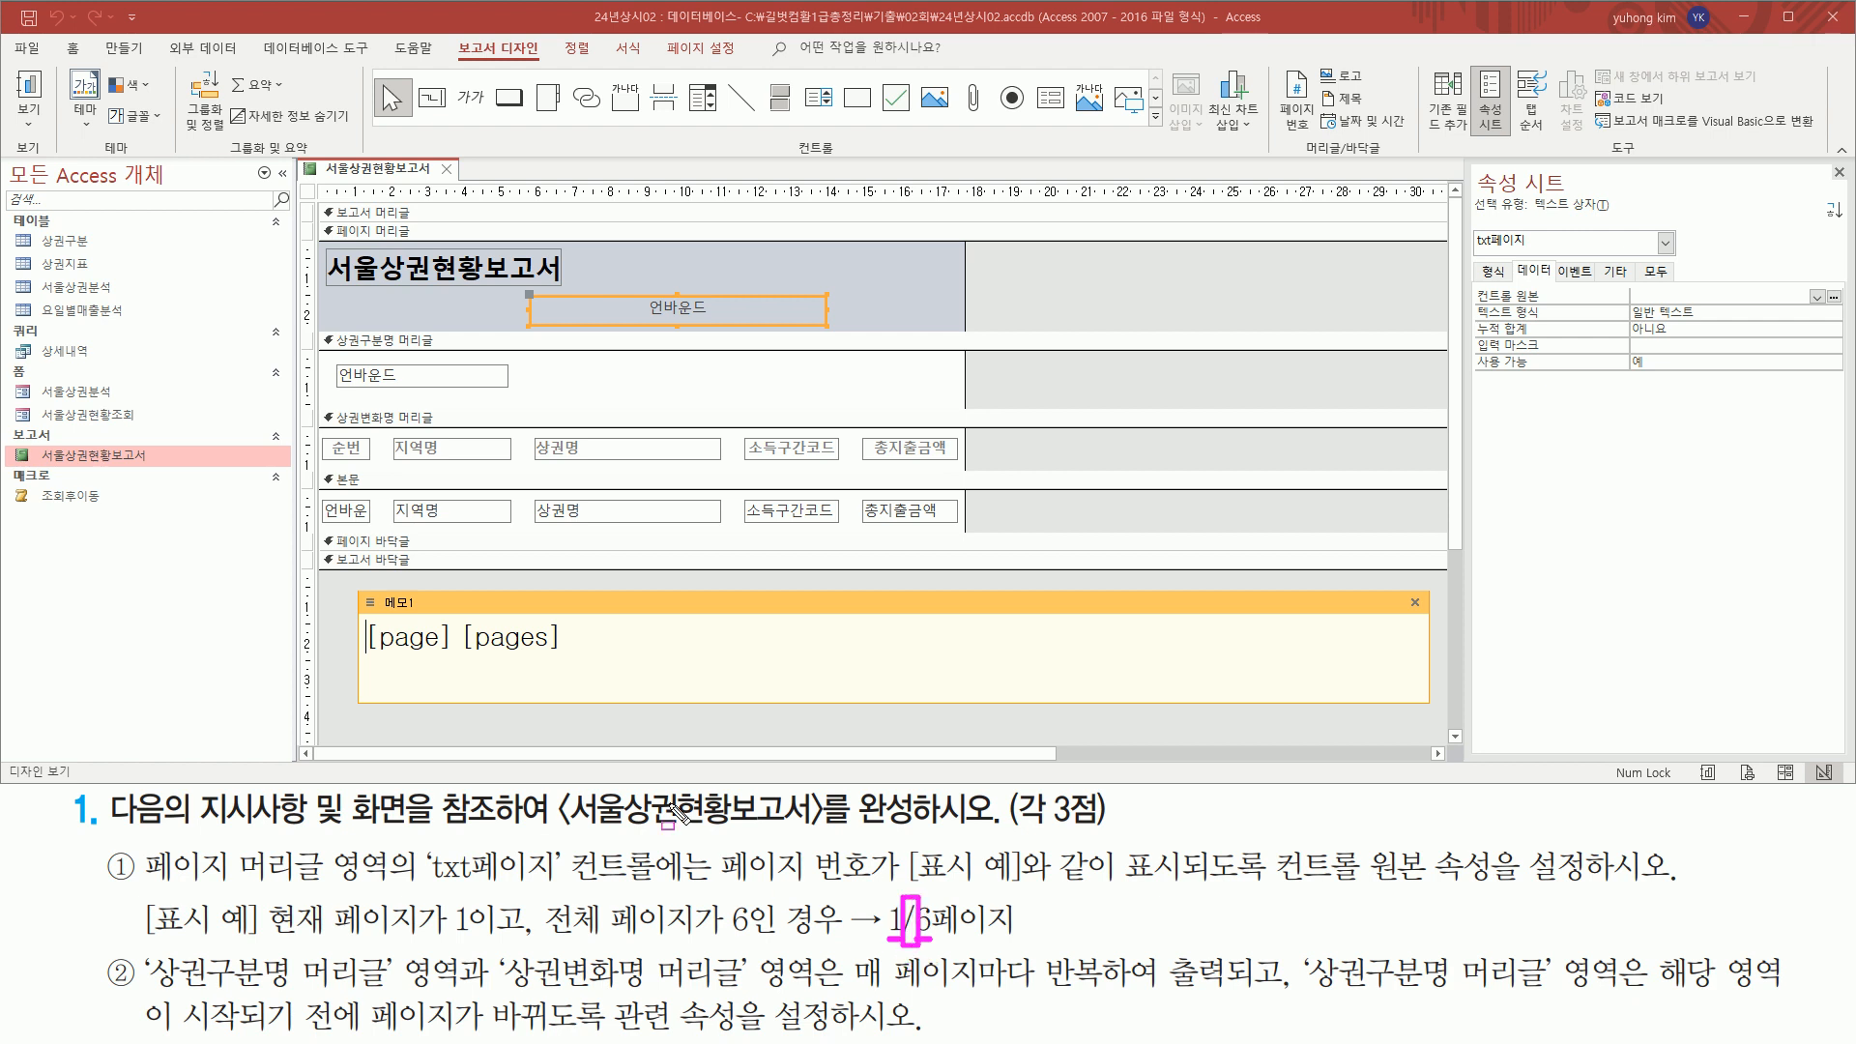
key("Escape")
type("=")
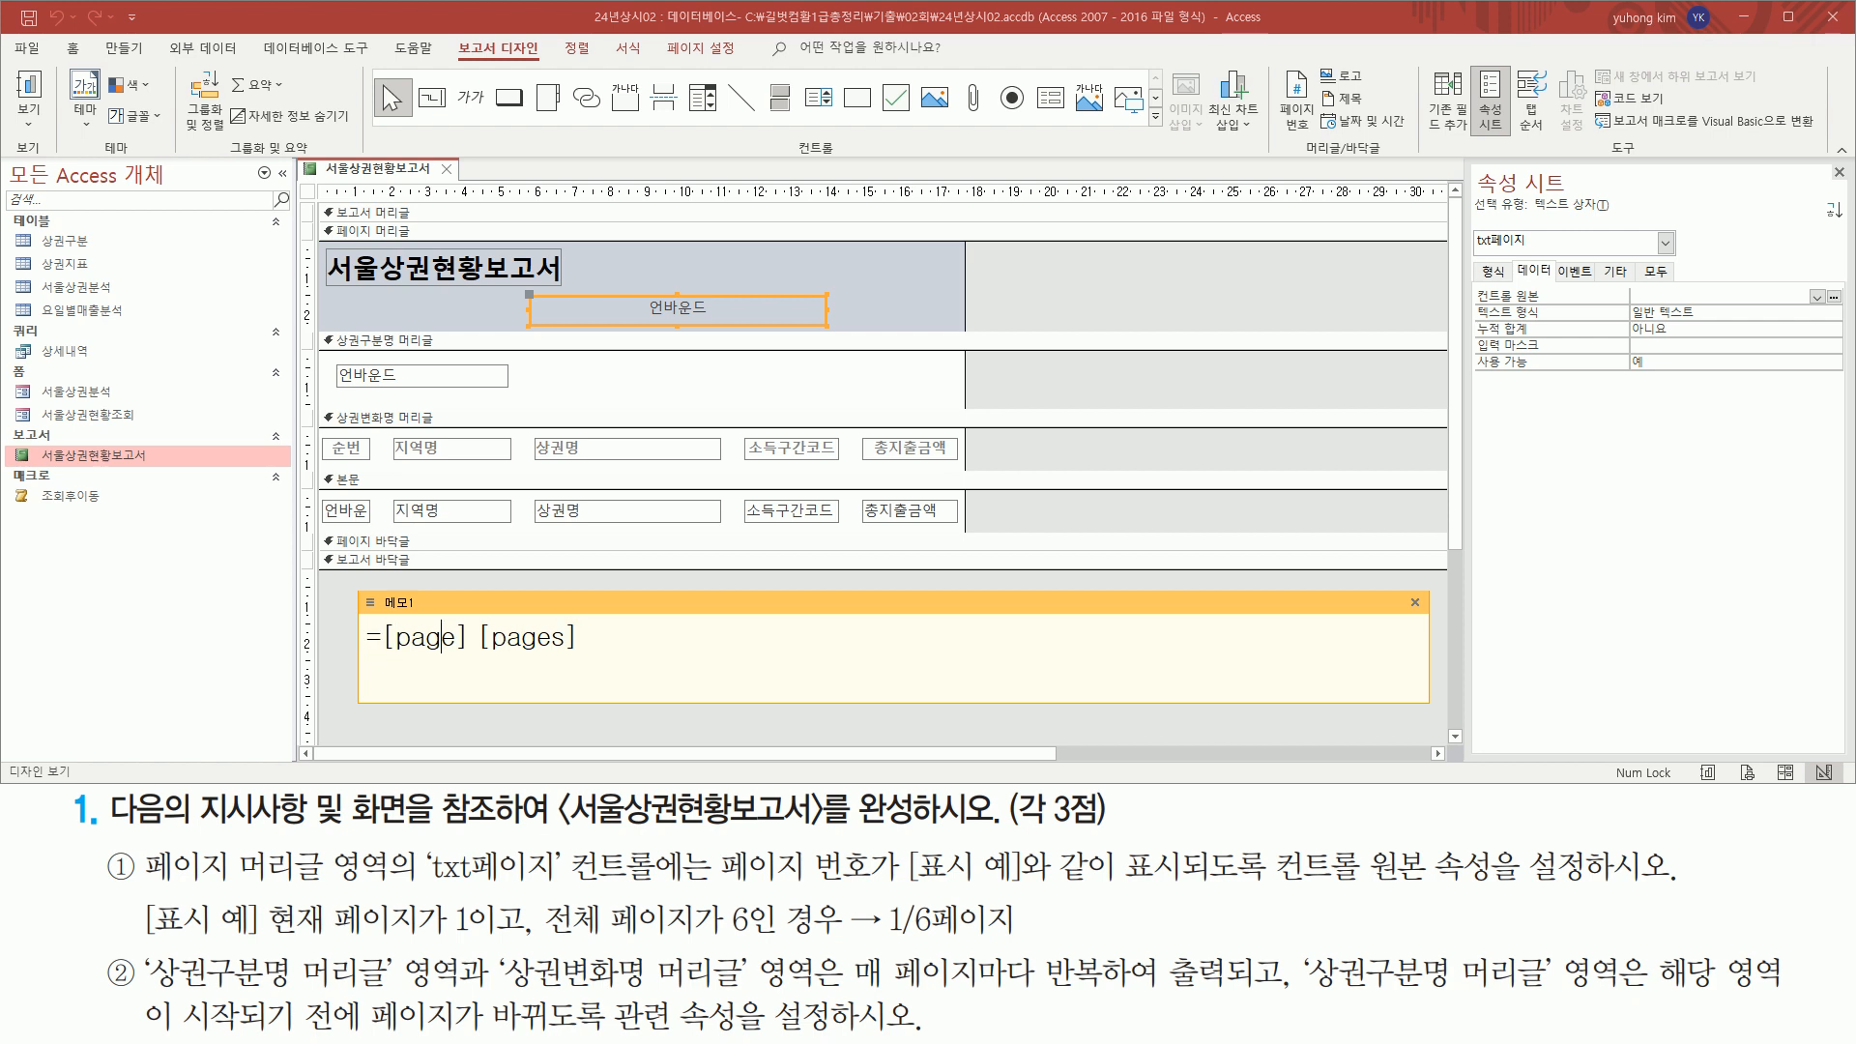
Insert & "/" & between [page] and [pages] in the memo's draft expression
key("shift+Left")
key("shift+Left")
key("shift+Left")
key("shift+Left")
key("shift+Left")
key("shift+Left")
key("shift+Left")
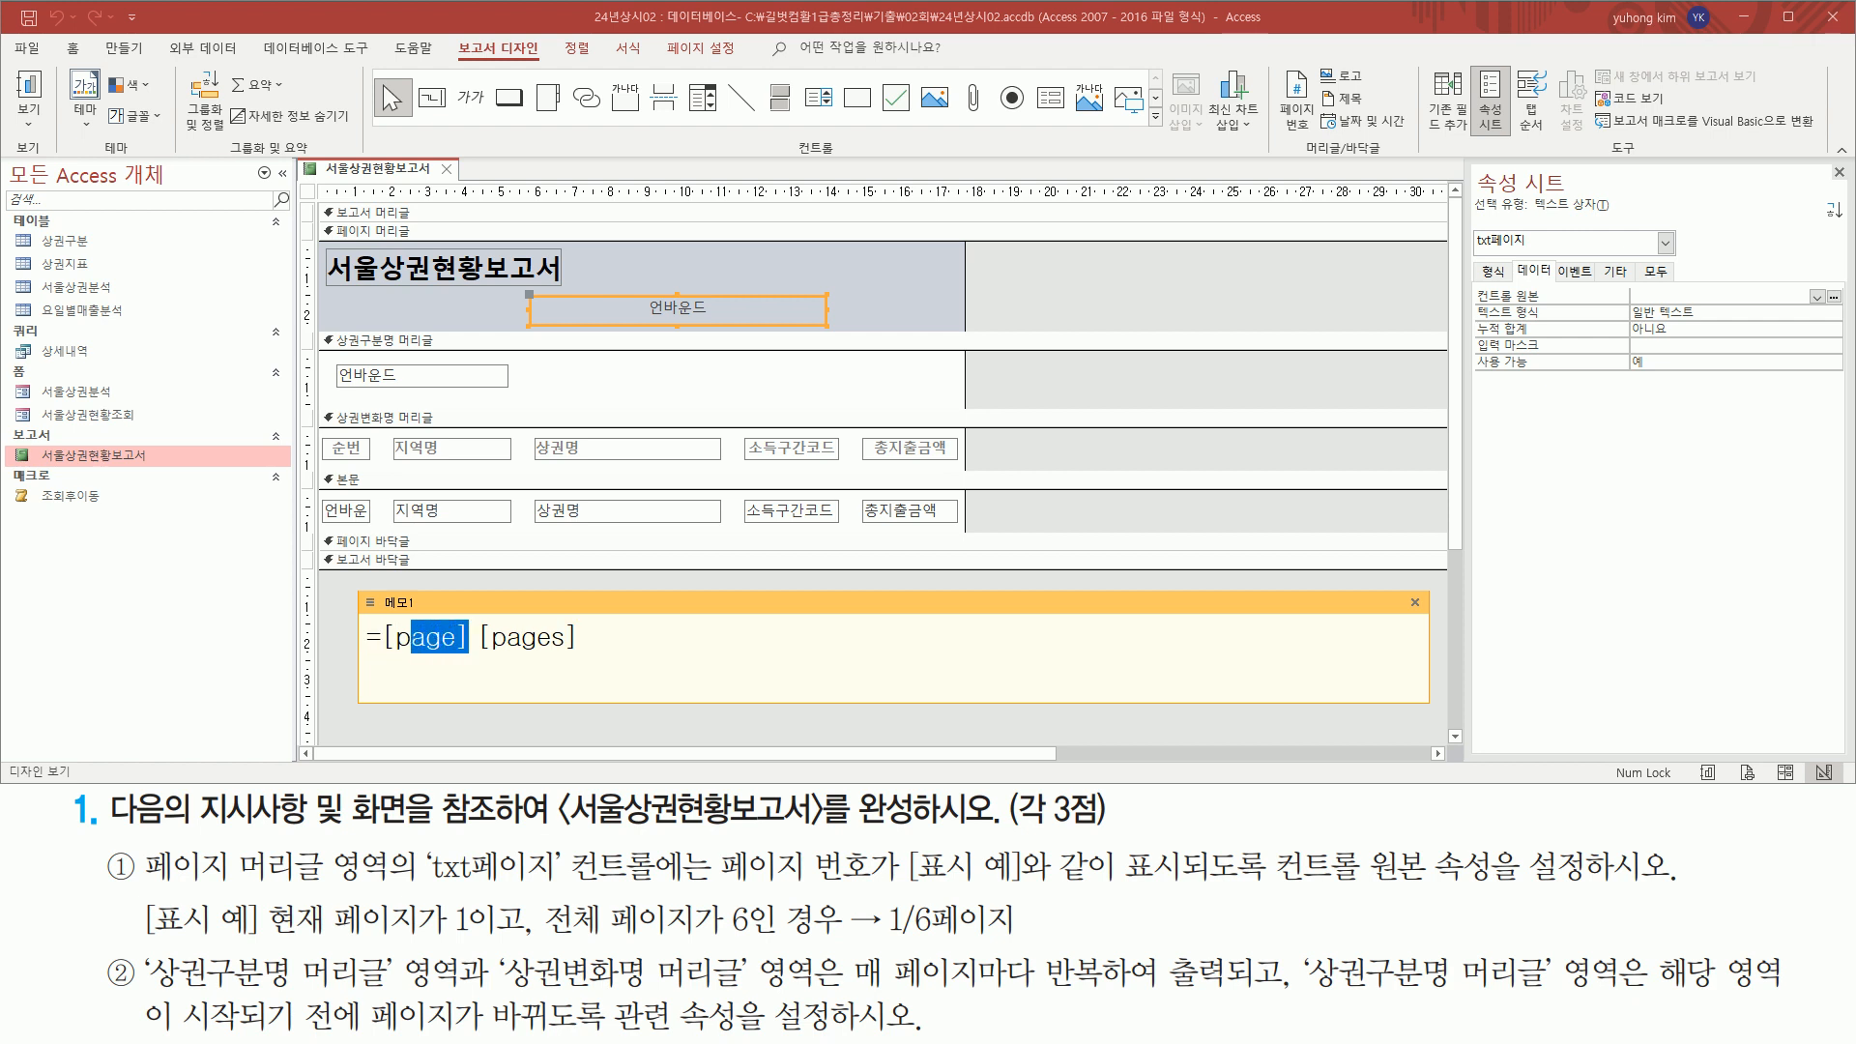
key("shift+Right")
key("shift+End")
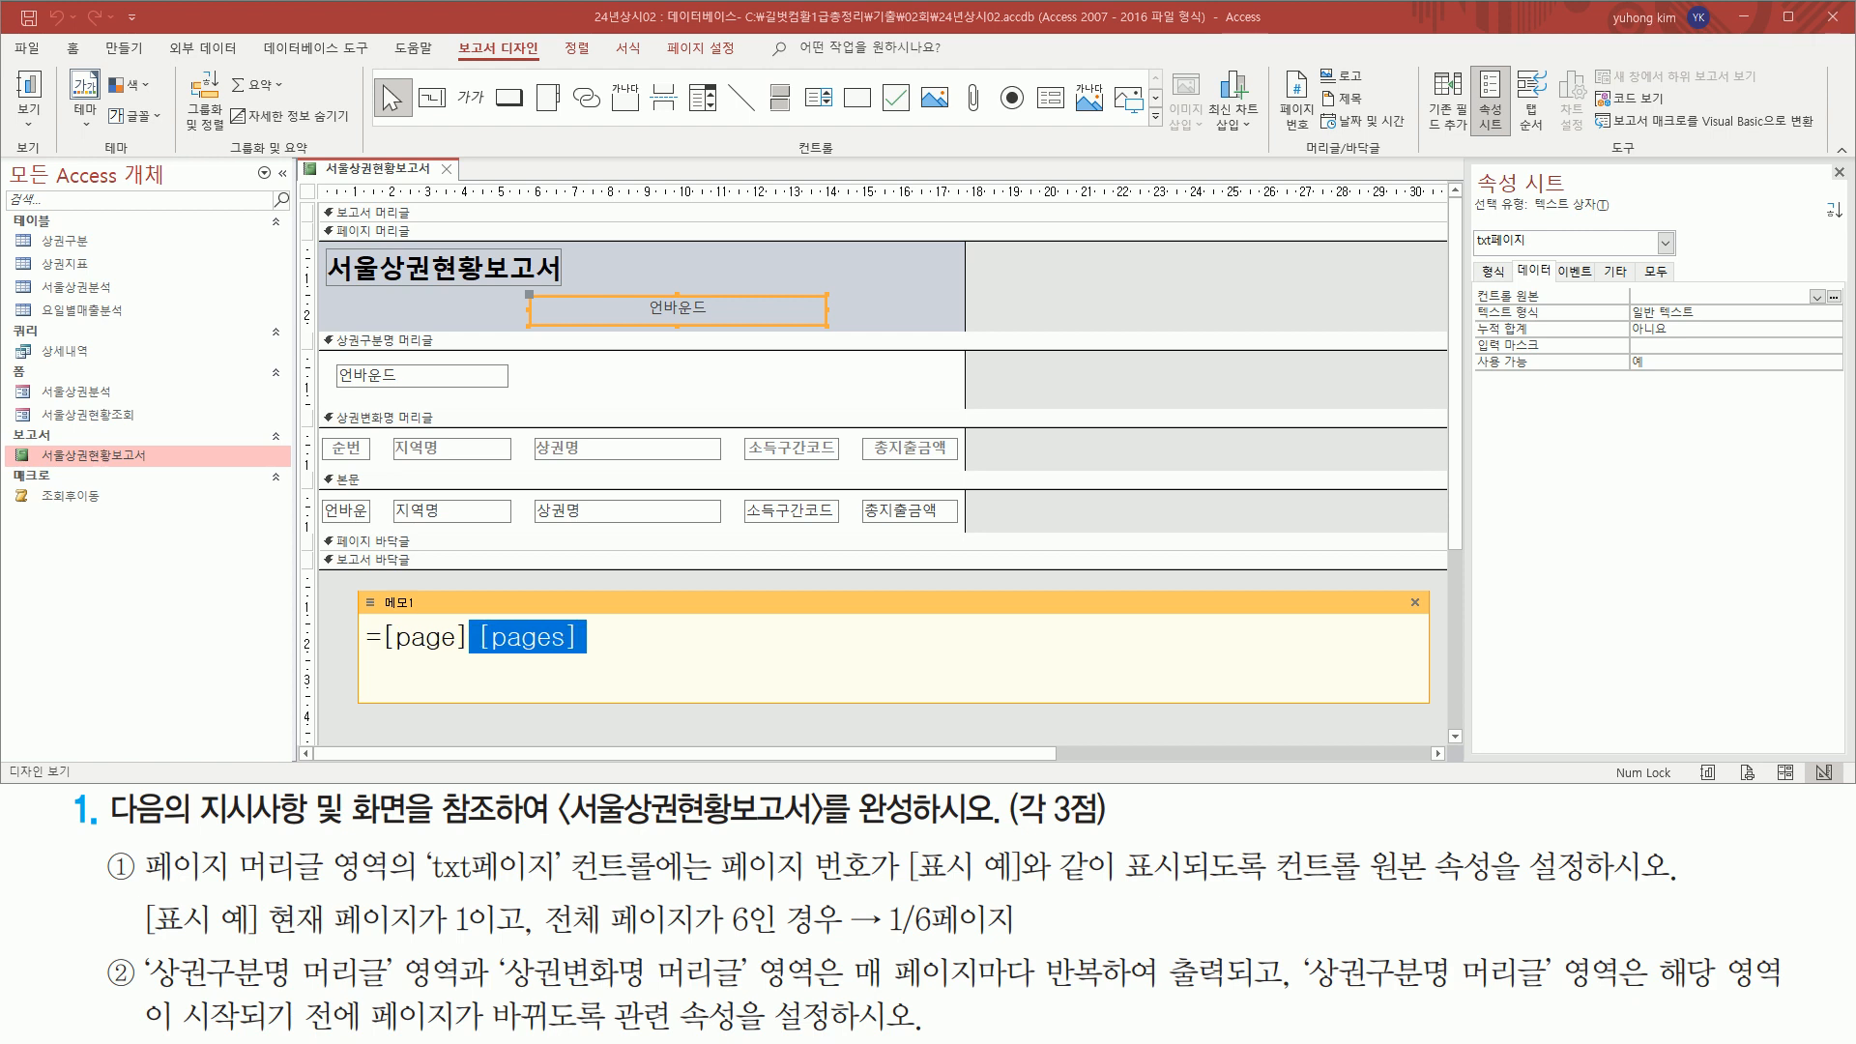
key("Left")
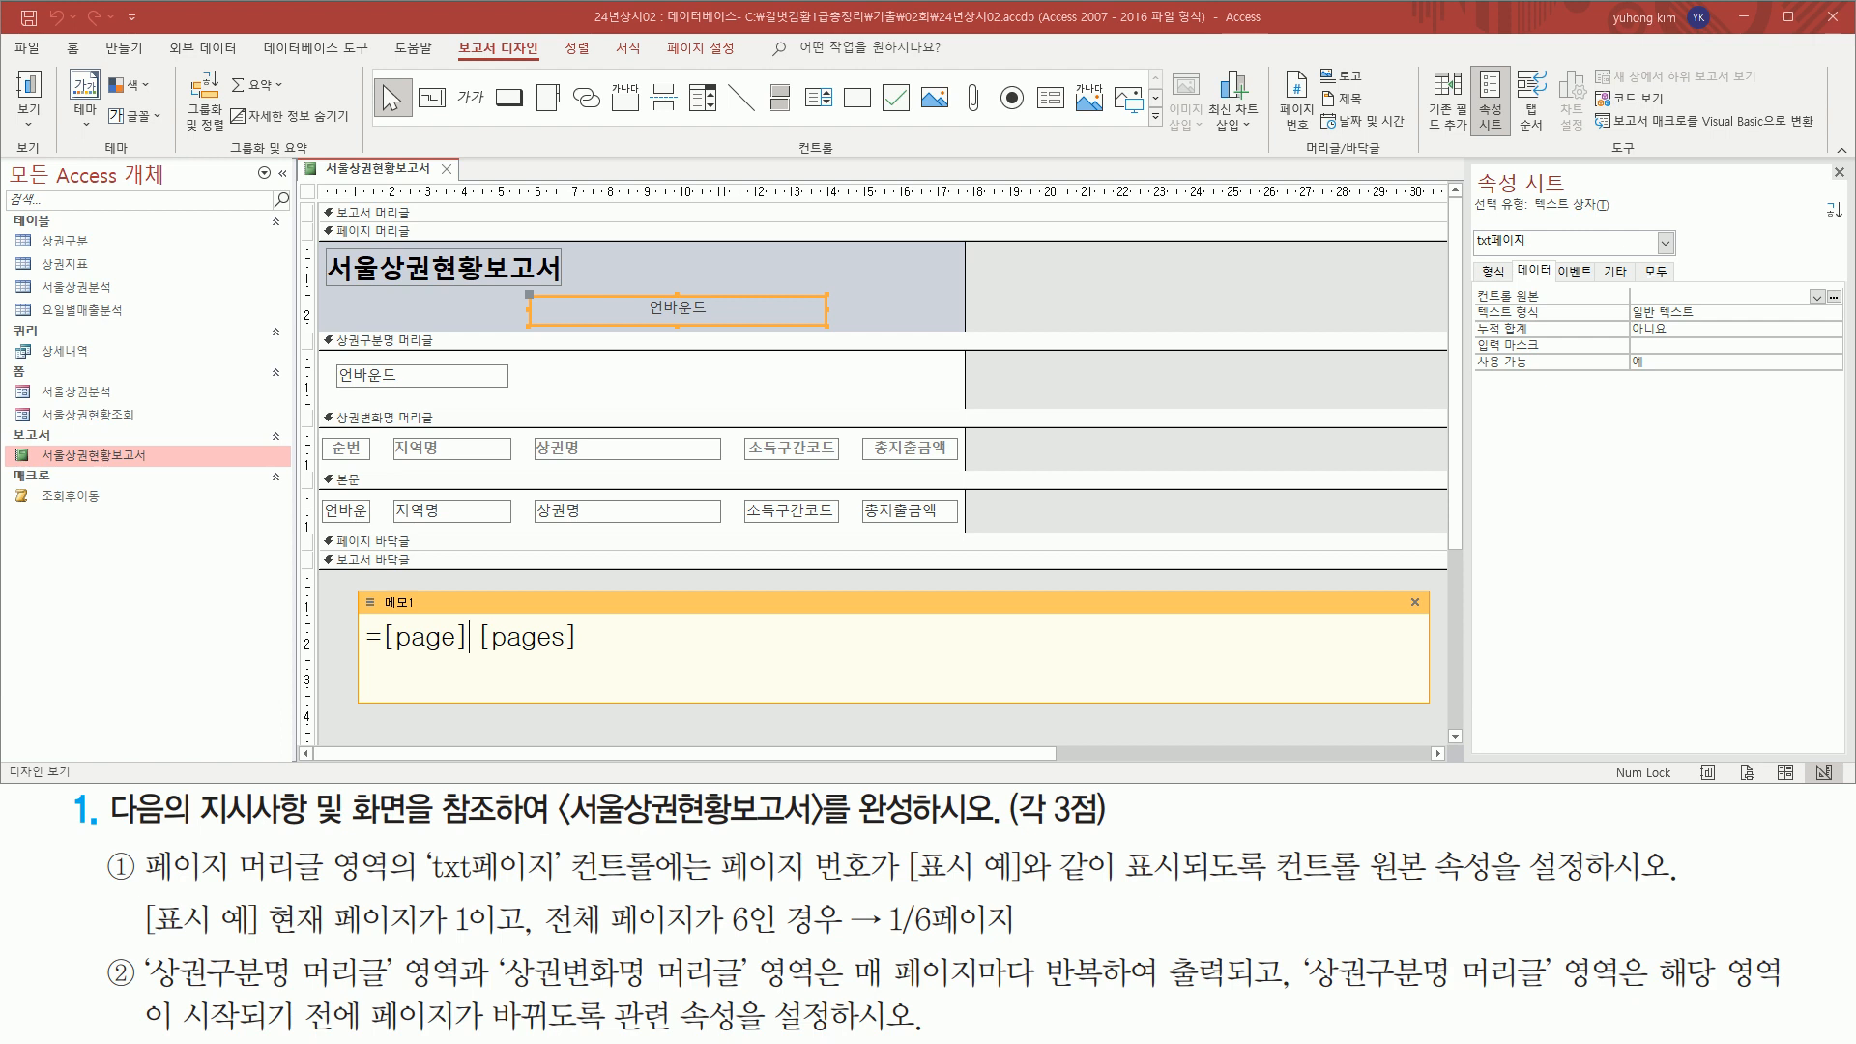
type("& ")
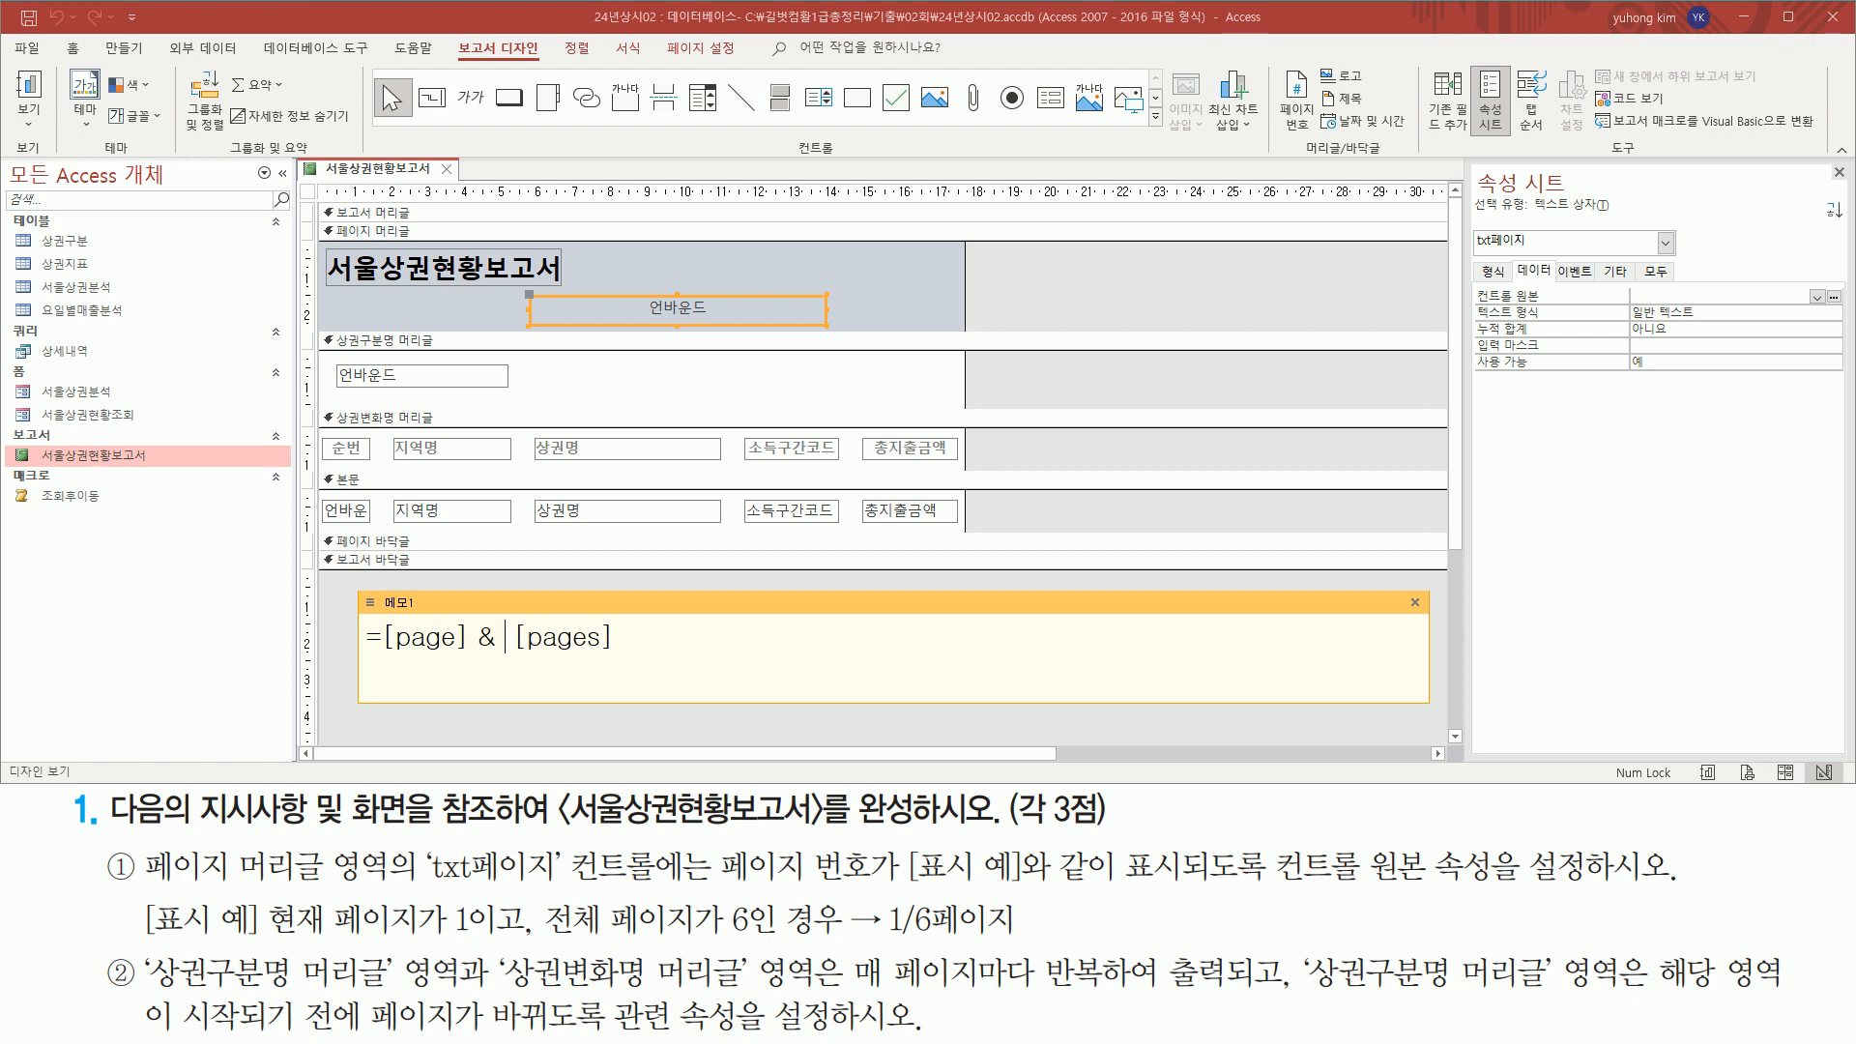
type("\"/\" &")
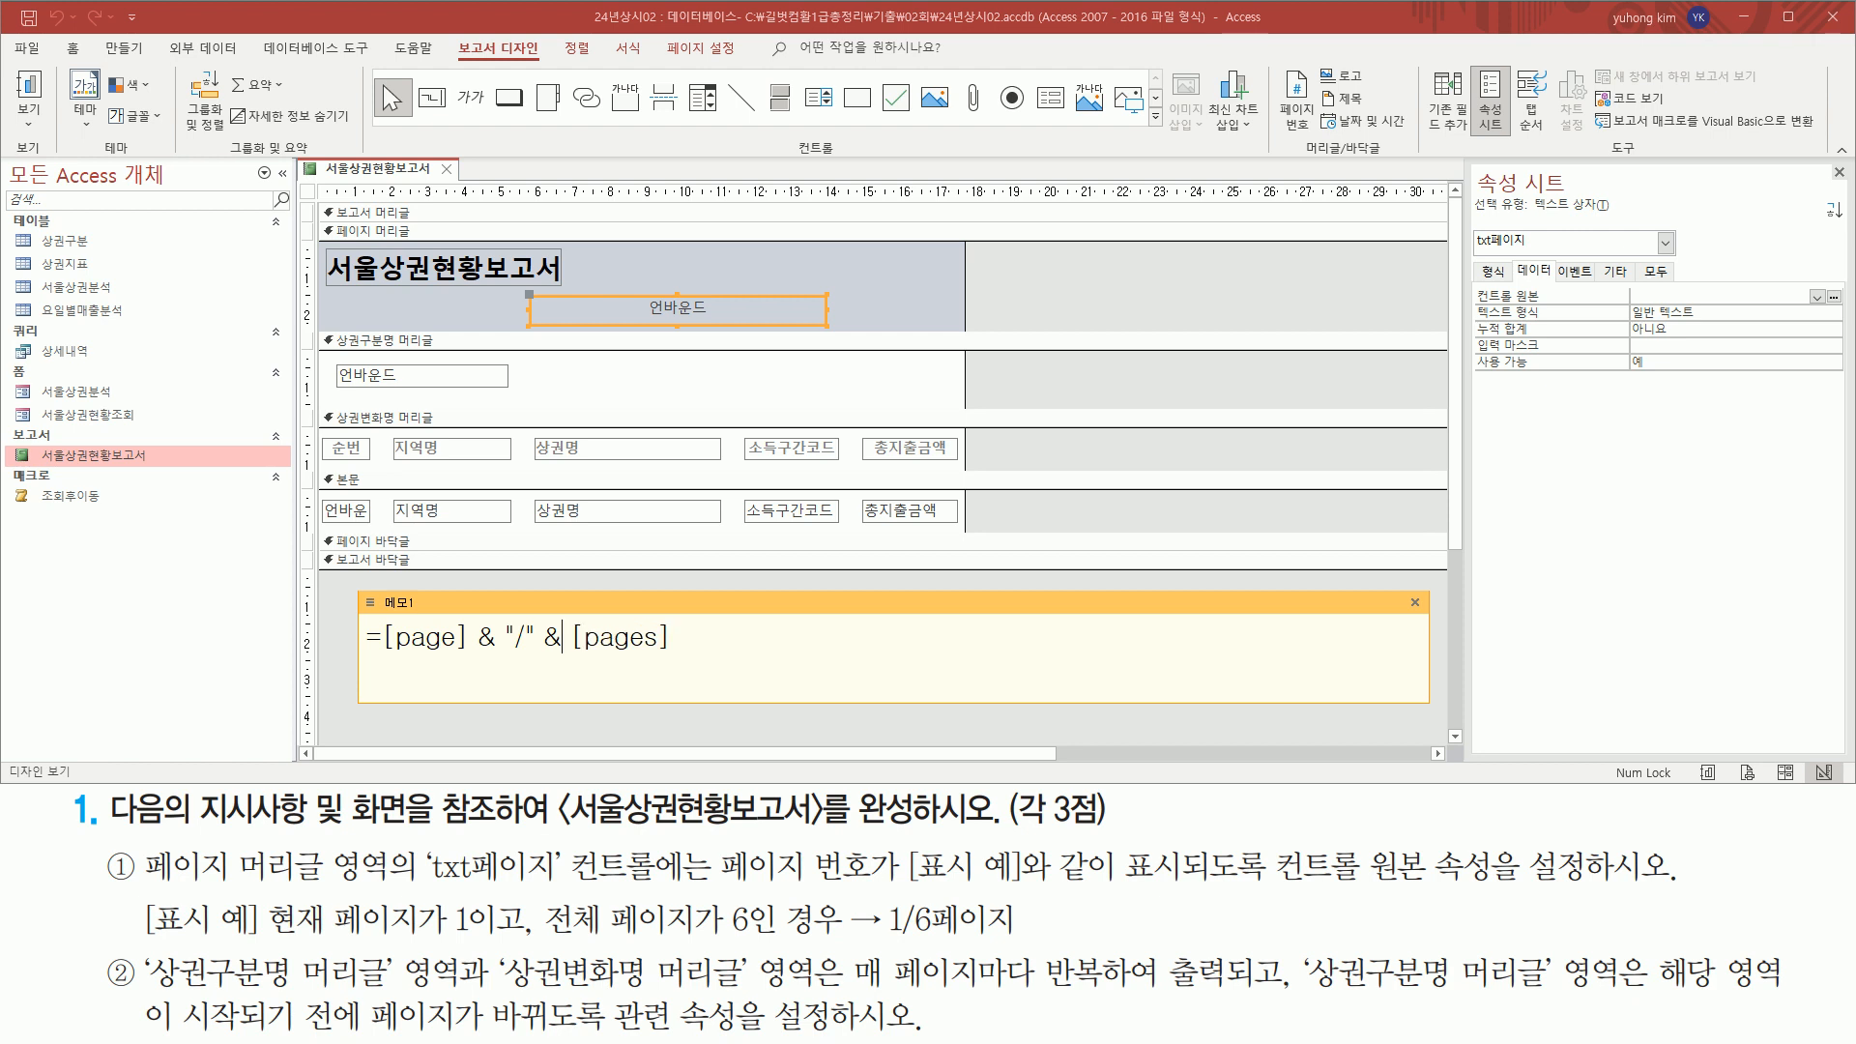
Append & "페이지" to the end of the page number expression drafted in the memo note 메모1
mouse_move(380, 654)
left_mouse_down()
mouse_move(562, 643)
mouse_move(578, 658)
left_mouse_up()
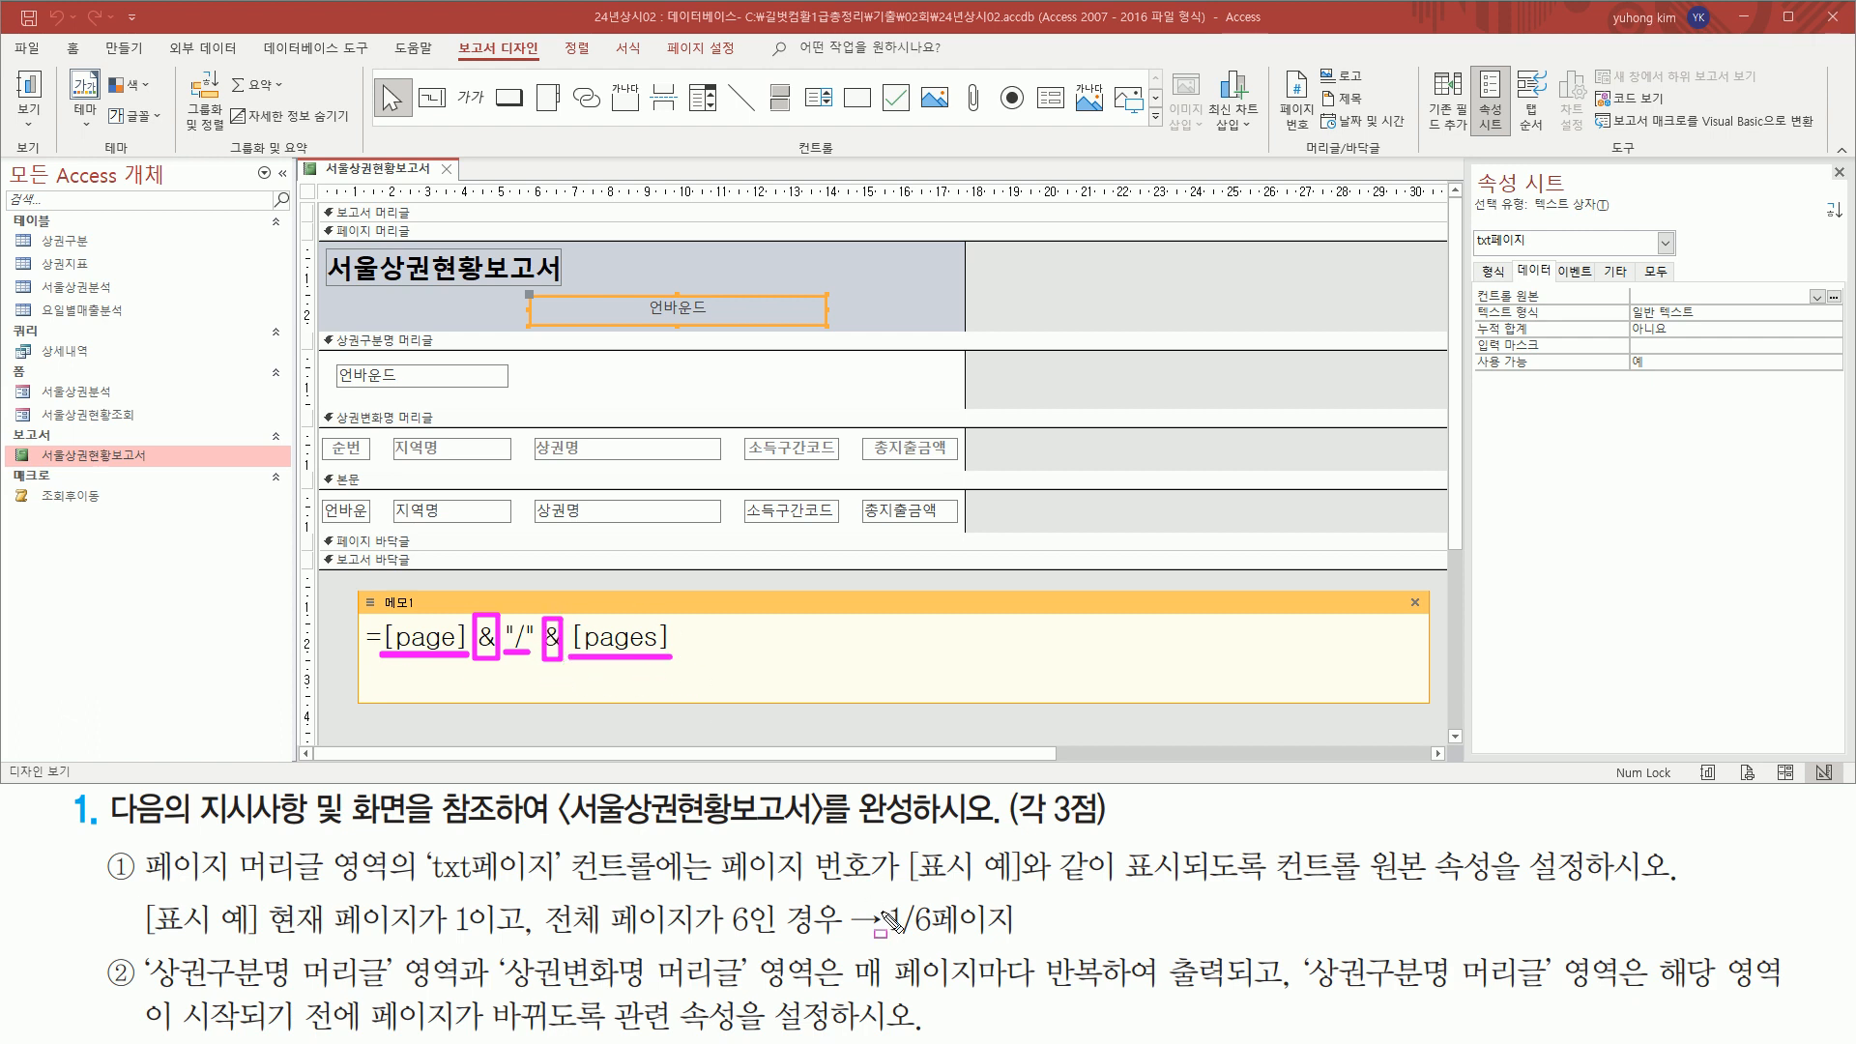
mouse_move(878, 938)
left_mouse_down()
mouse_move(934, 938)
mouse_move(939, 901)
left_mouse_up()
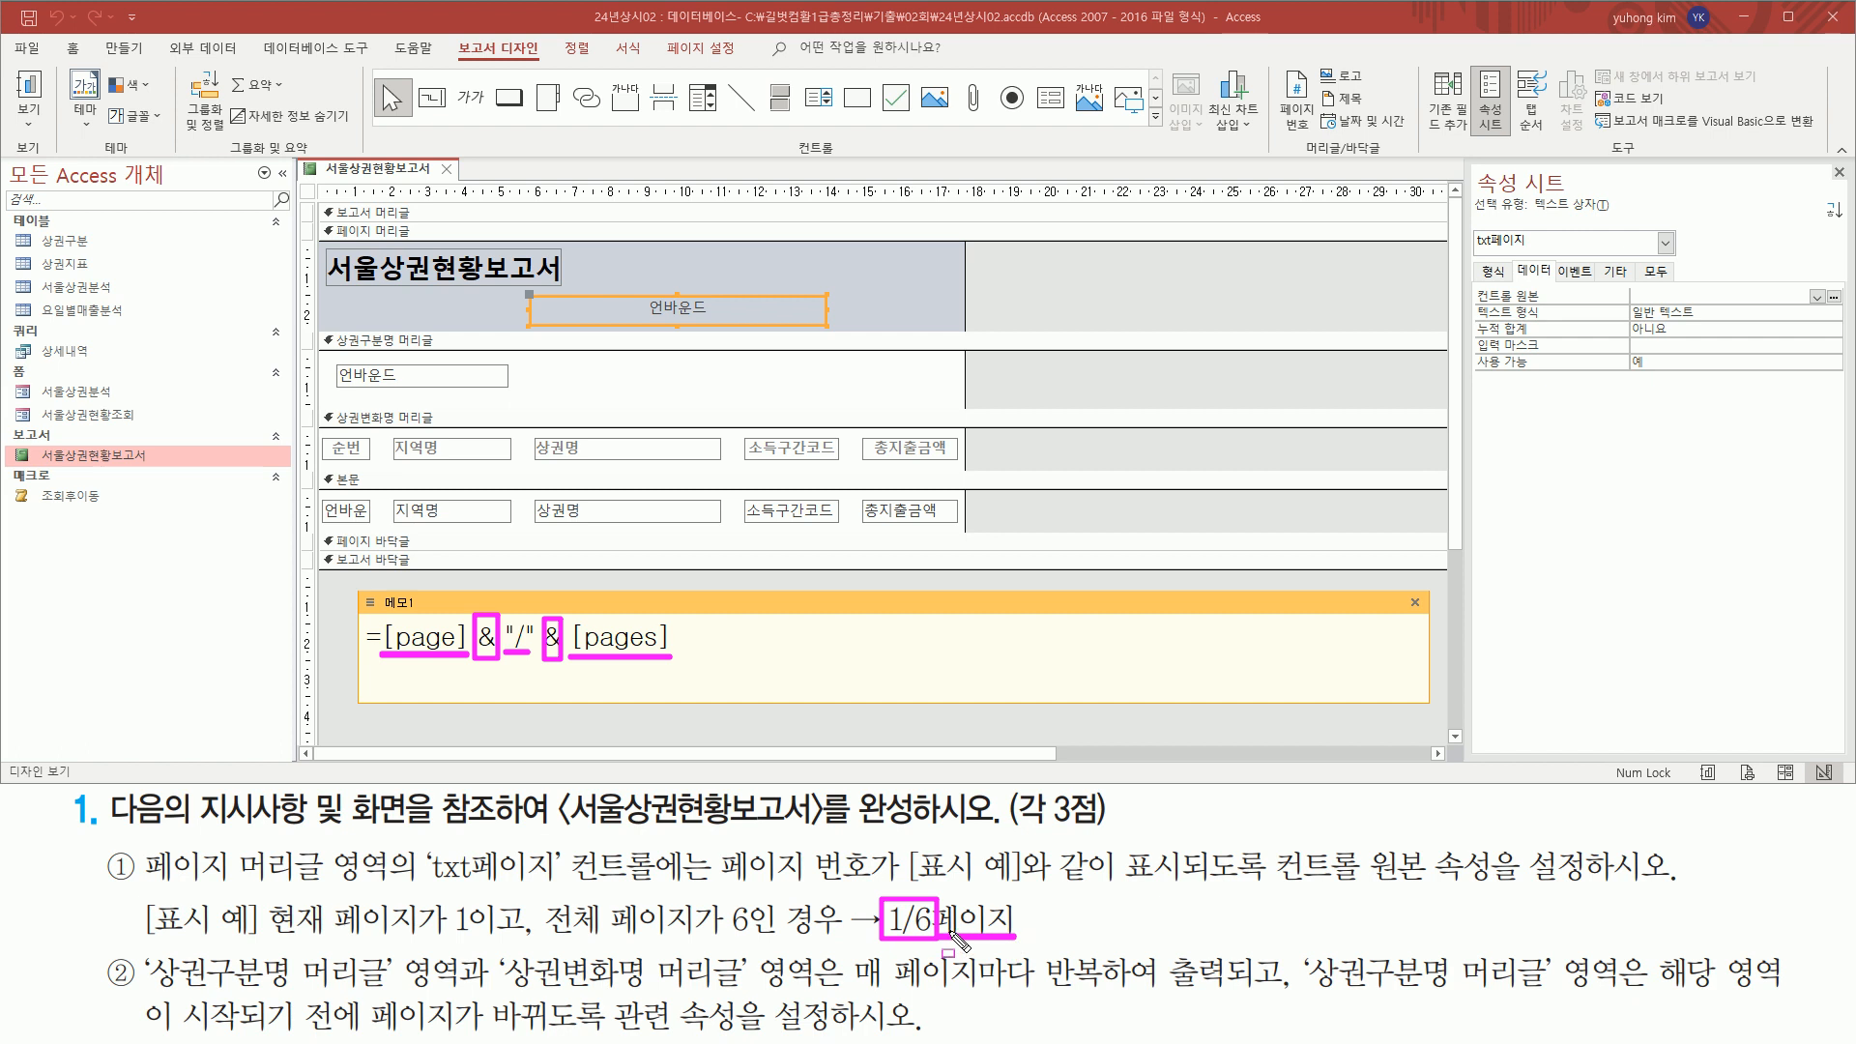
key("Escape")
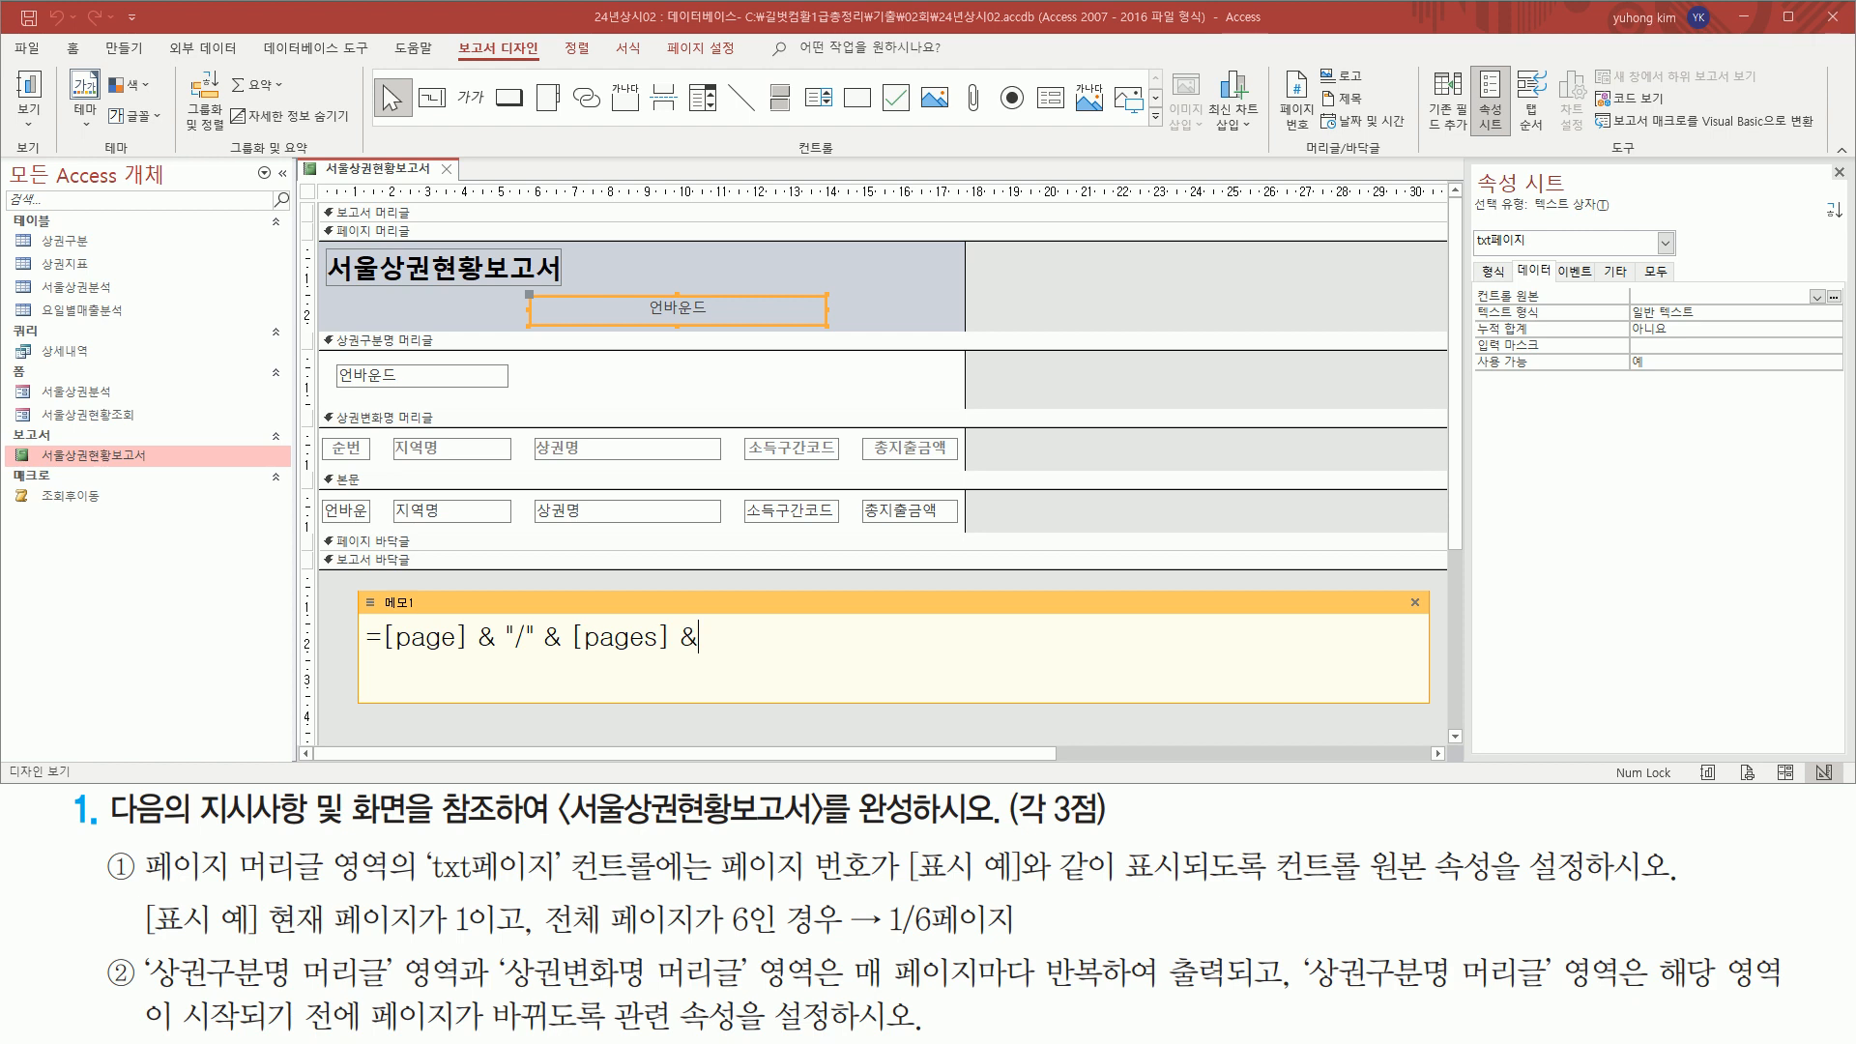
type("ㅍㅔㅇㅣㅈㅣ")
left_click_drag(877, 937, 1029, 938)
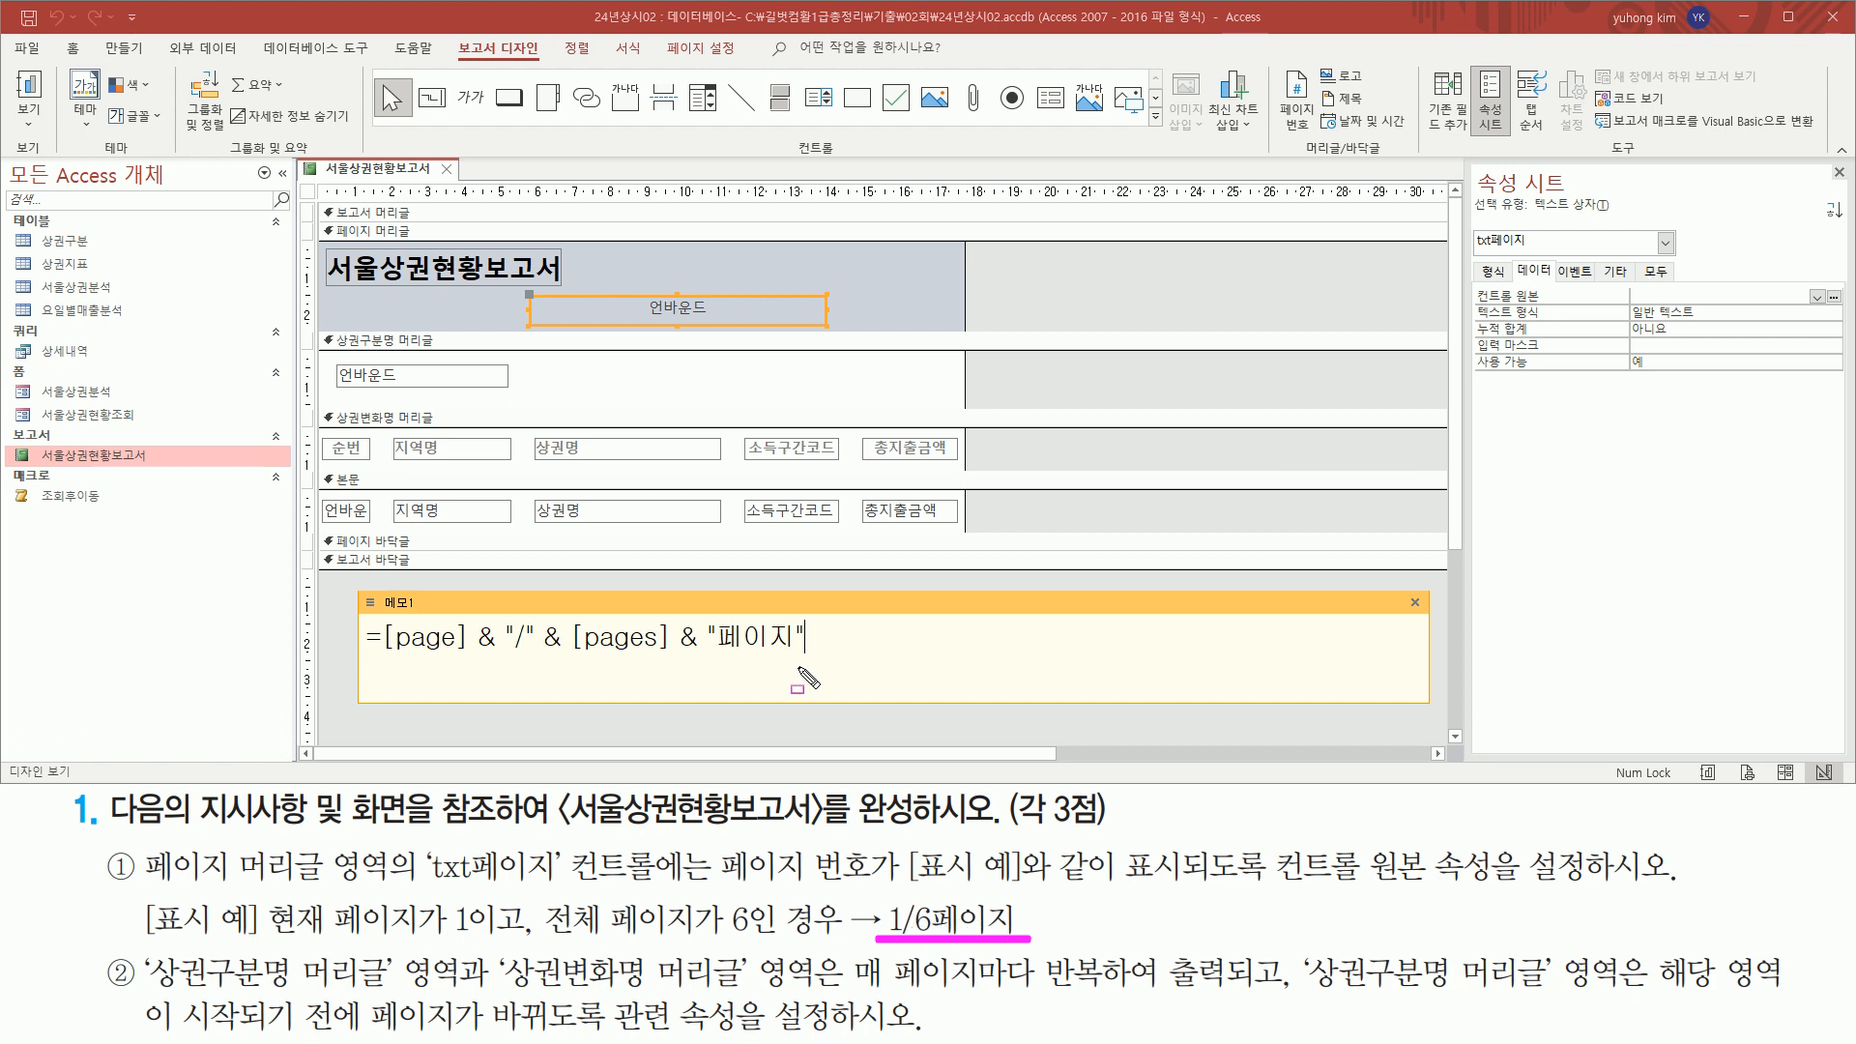
left_click_drag(360, 662, 812, 662)
Set the control source of txt페이지 to =[page] & "/" & [pages] & "페이지"
left_click_drag(1469, 284, 1757, 304)
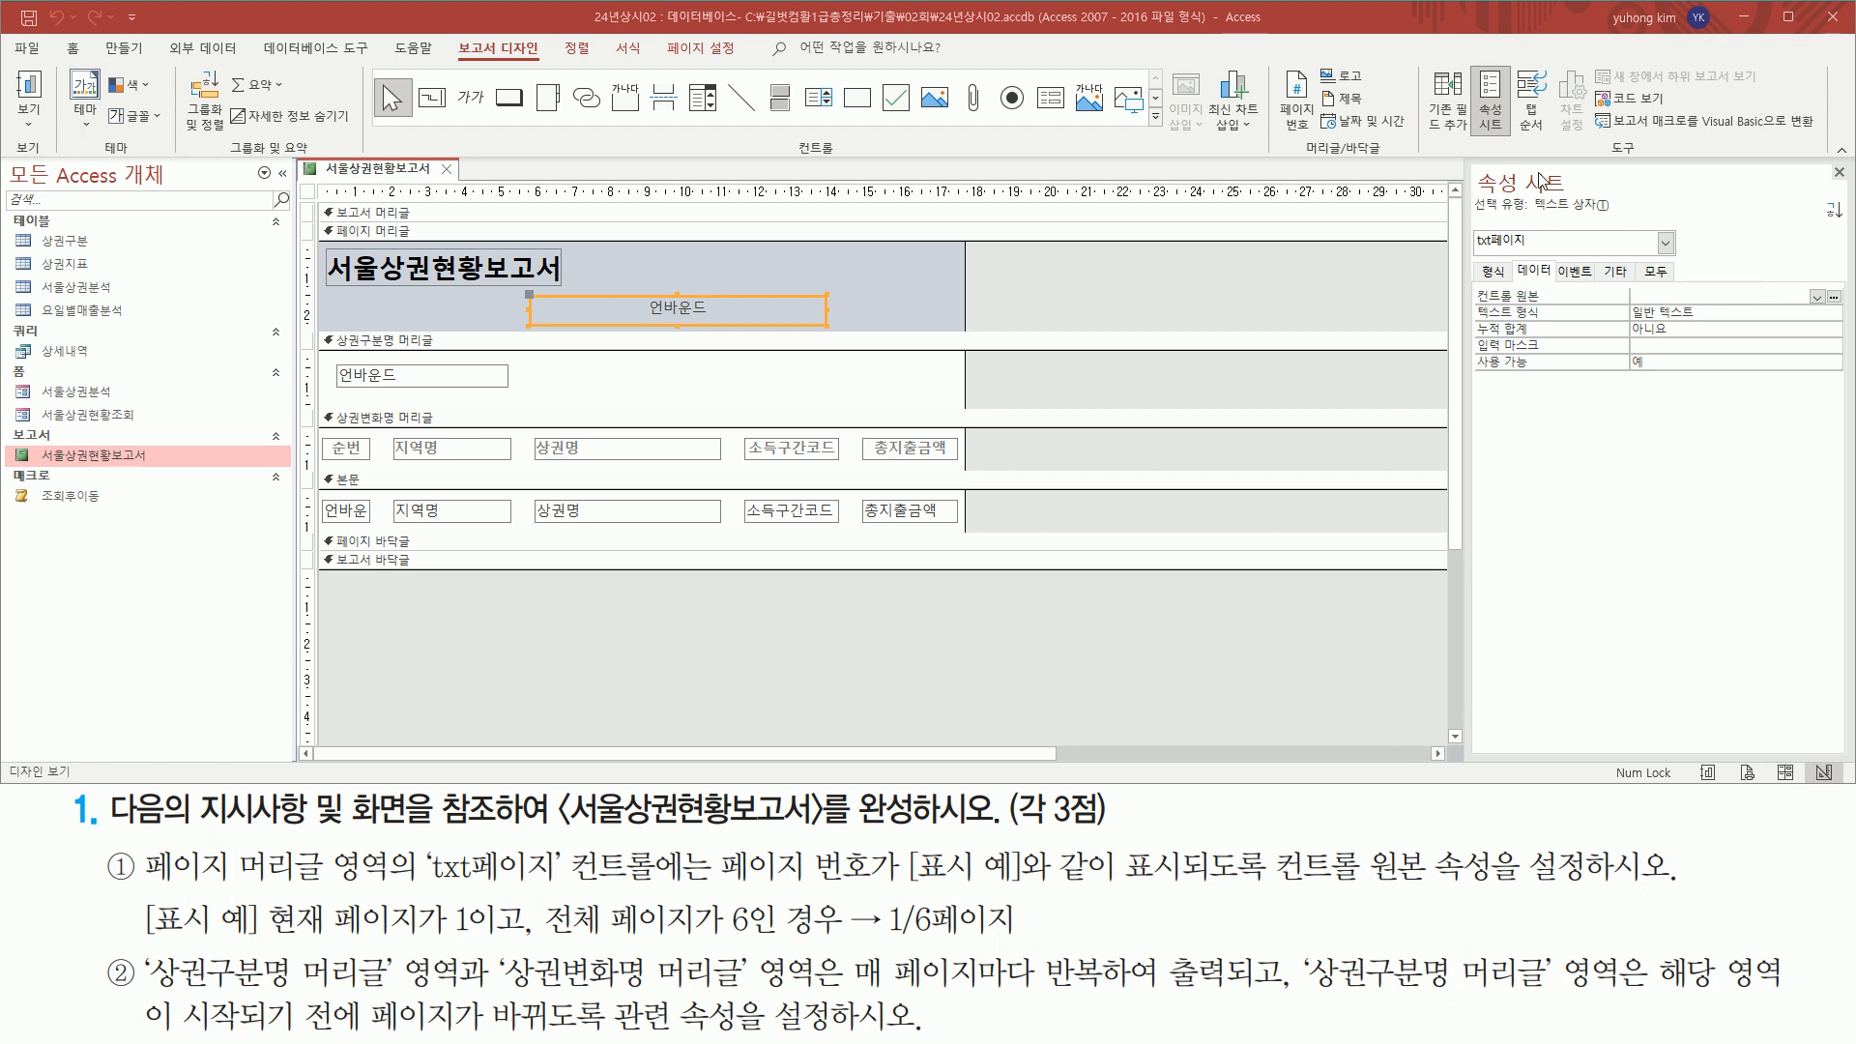
left_click(1651, 296)
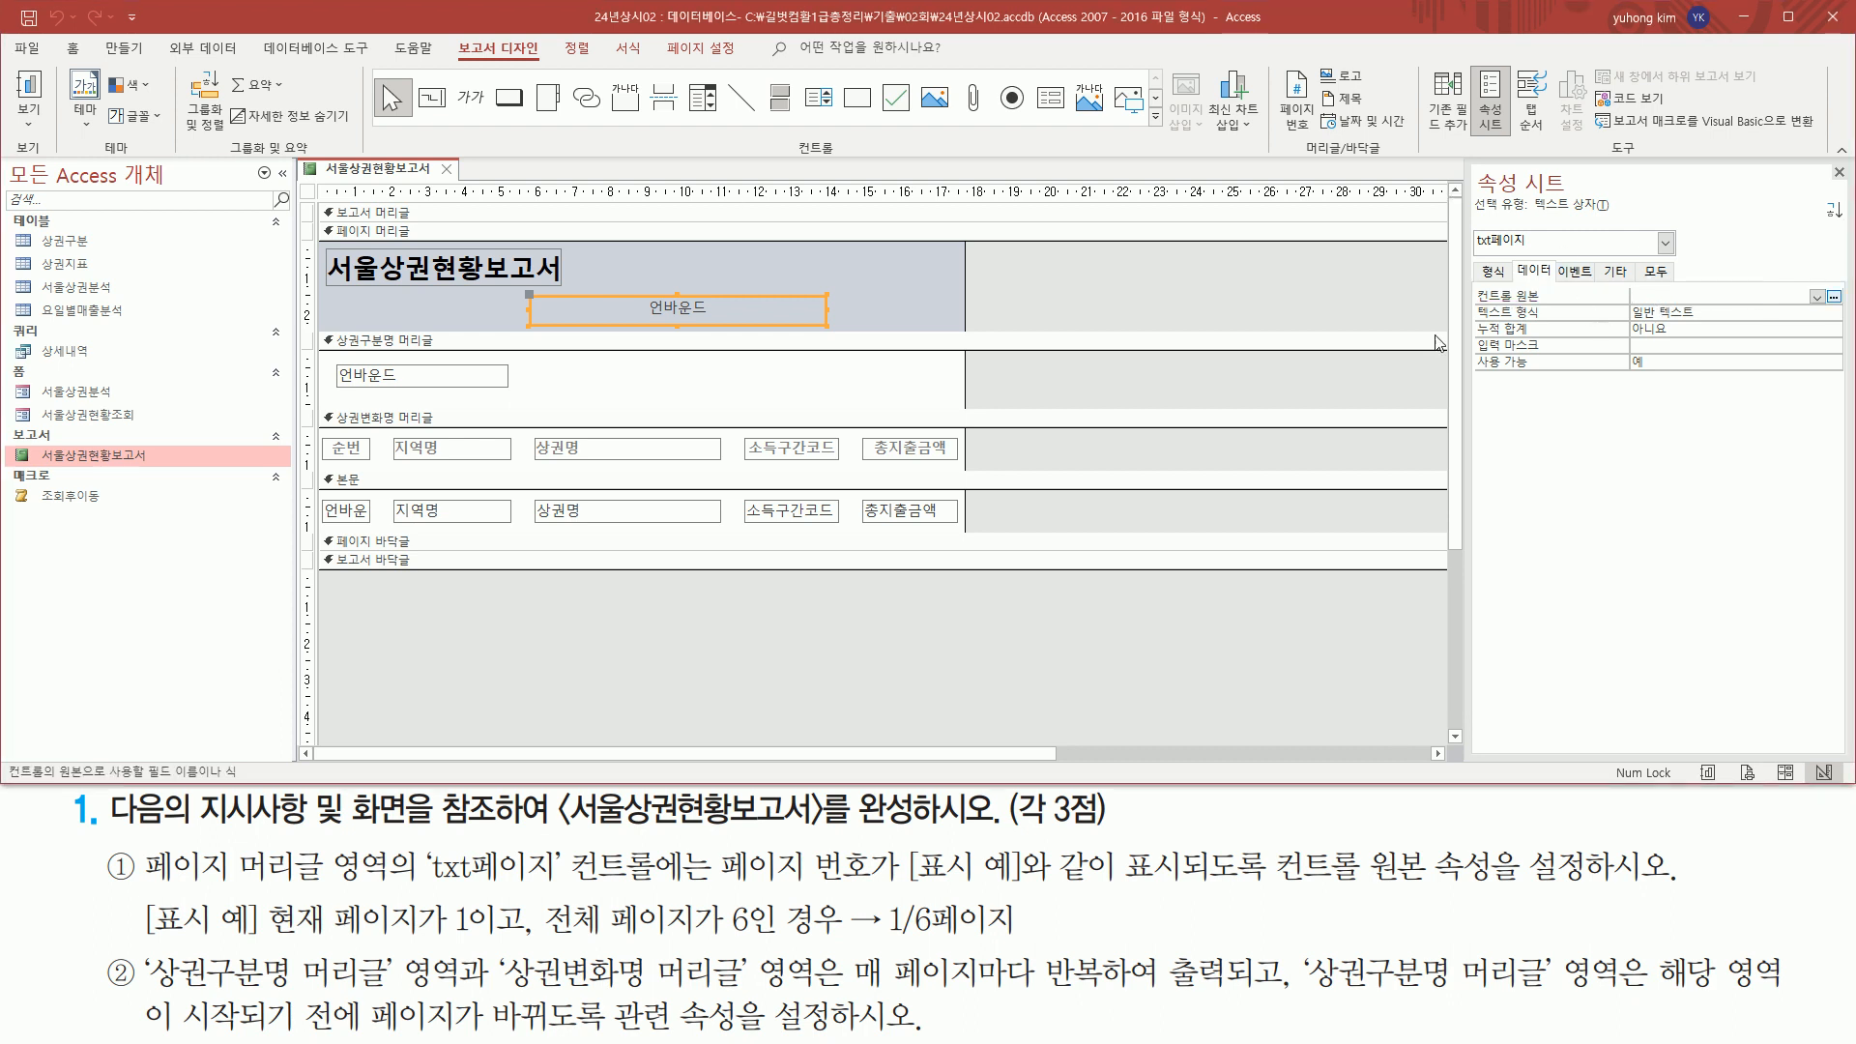
type("\"/\" & [pages] & \"페이지\"")
key("Home")
left_click(837, 618)
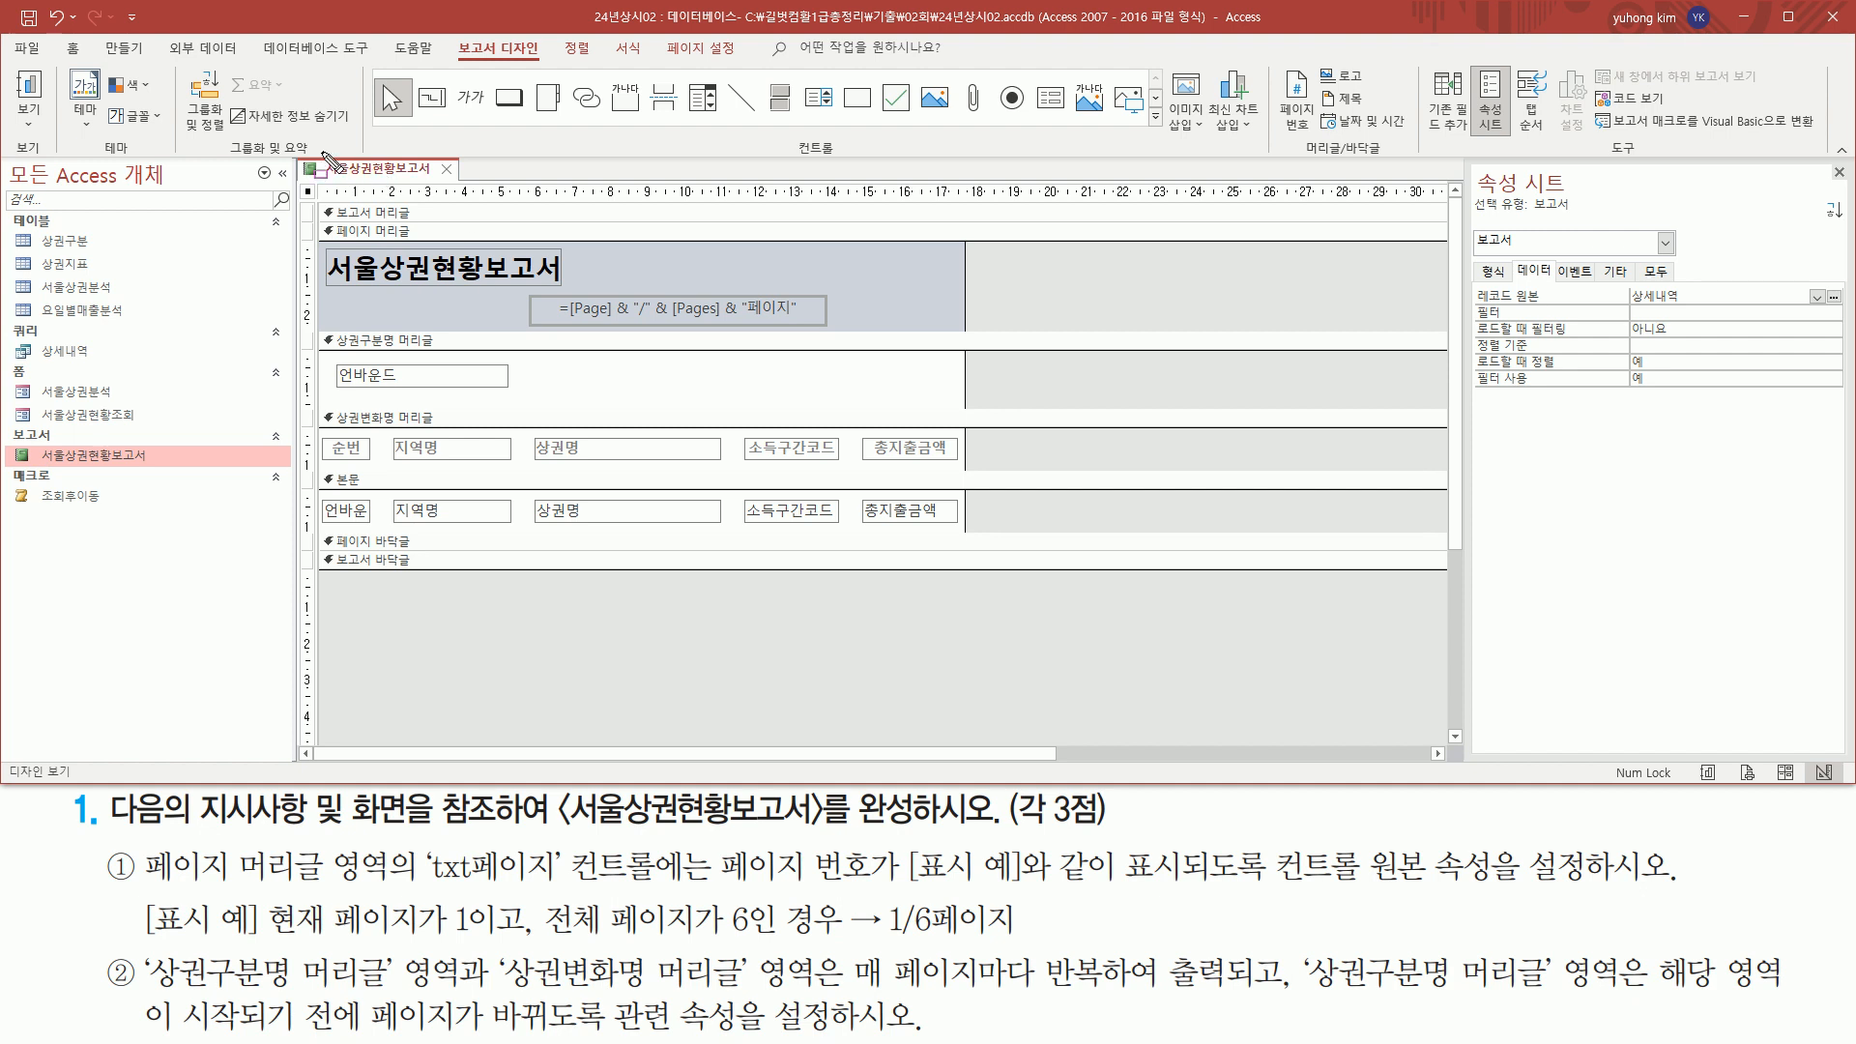
Show the report in print preview and compare the first page's header page number with the required format
right_click(410, 180)
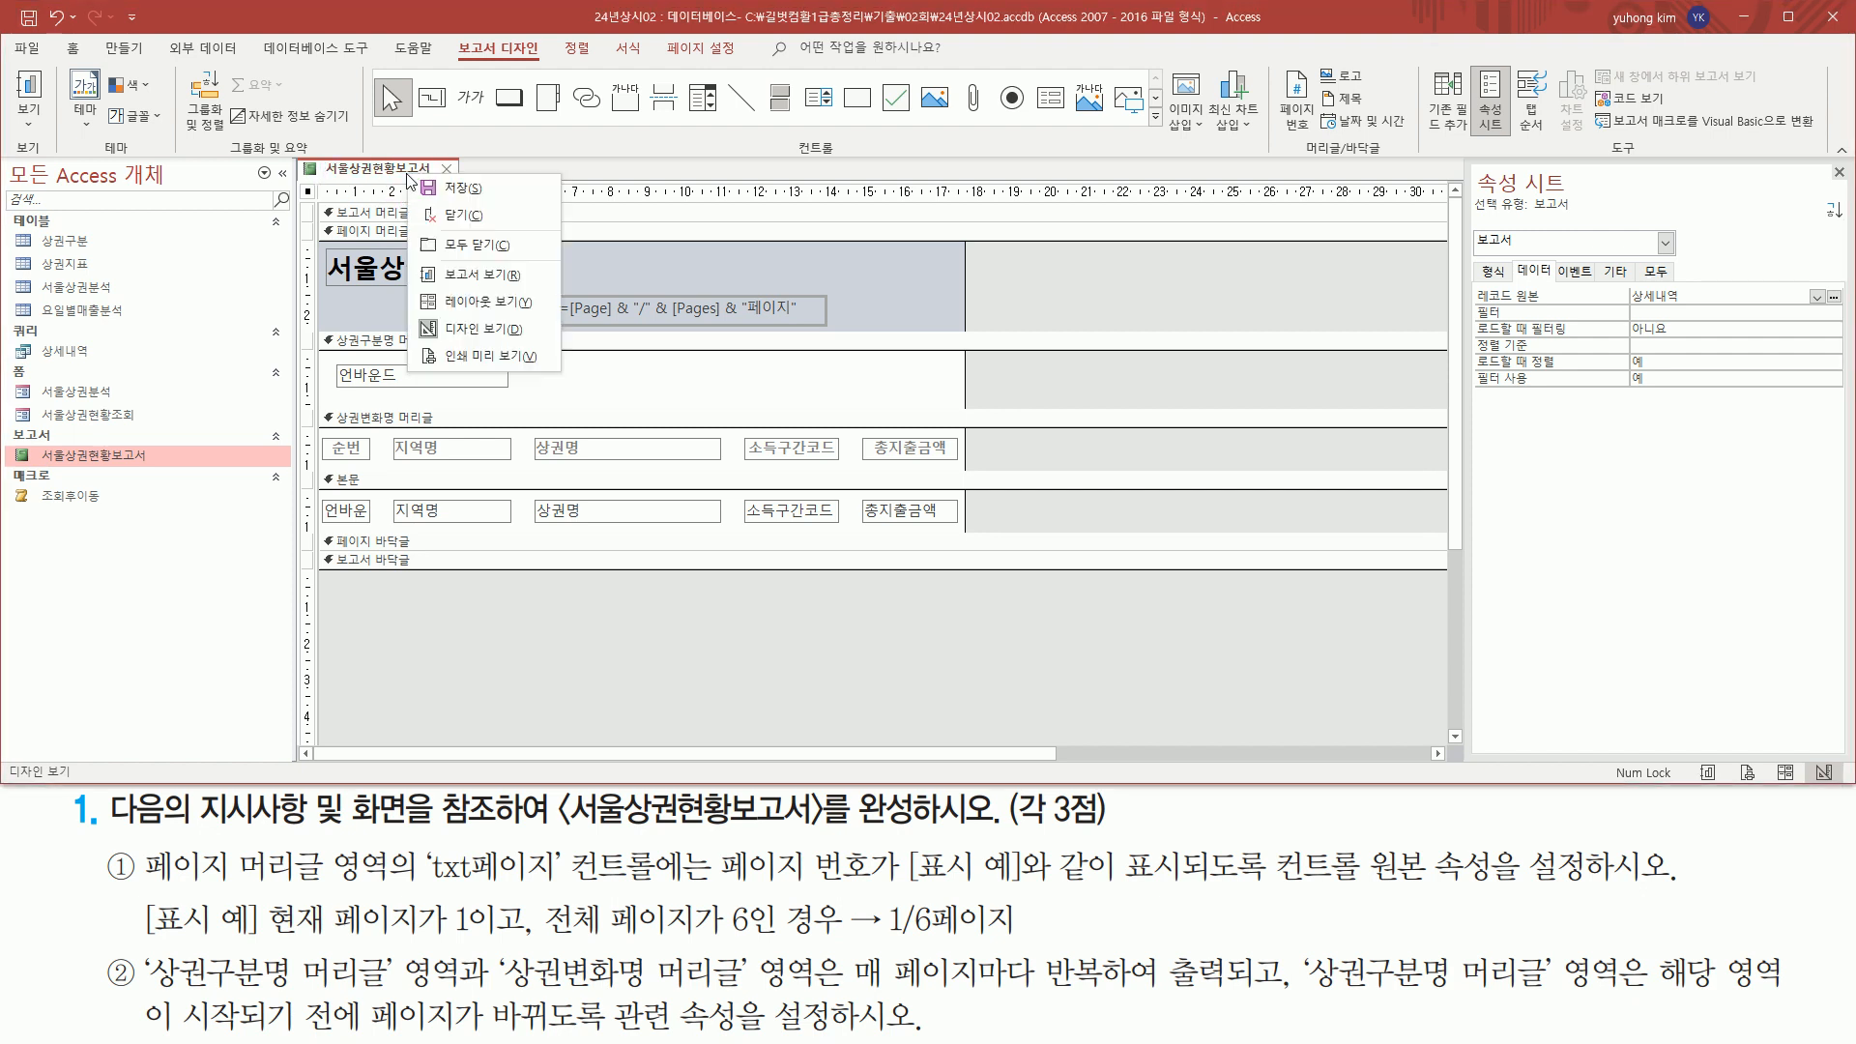
left_click(467, 362)
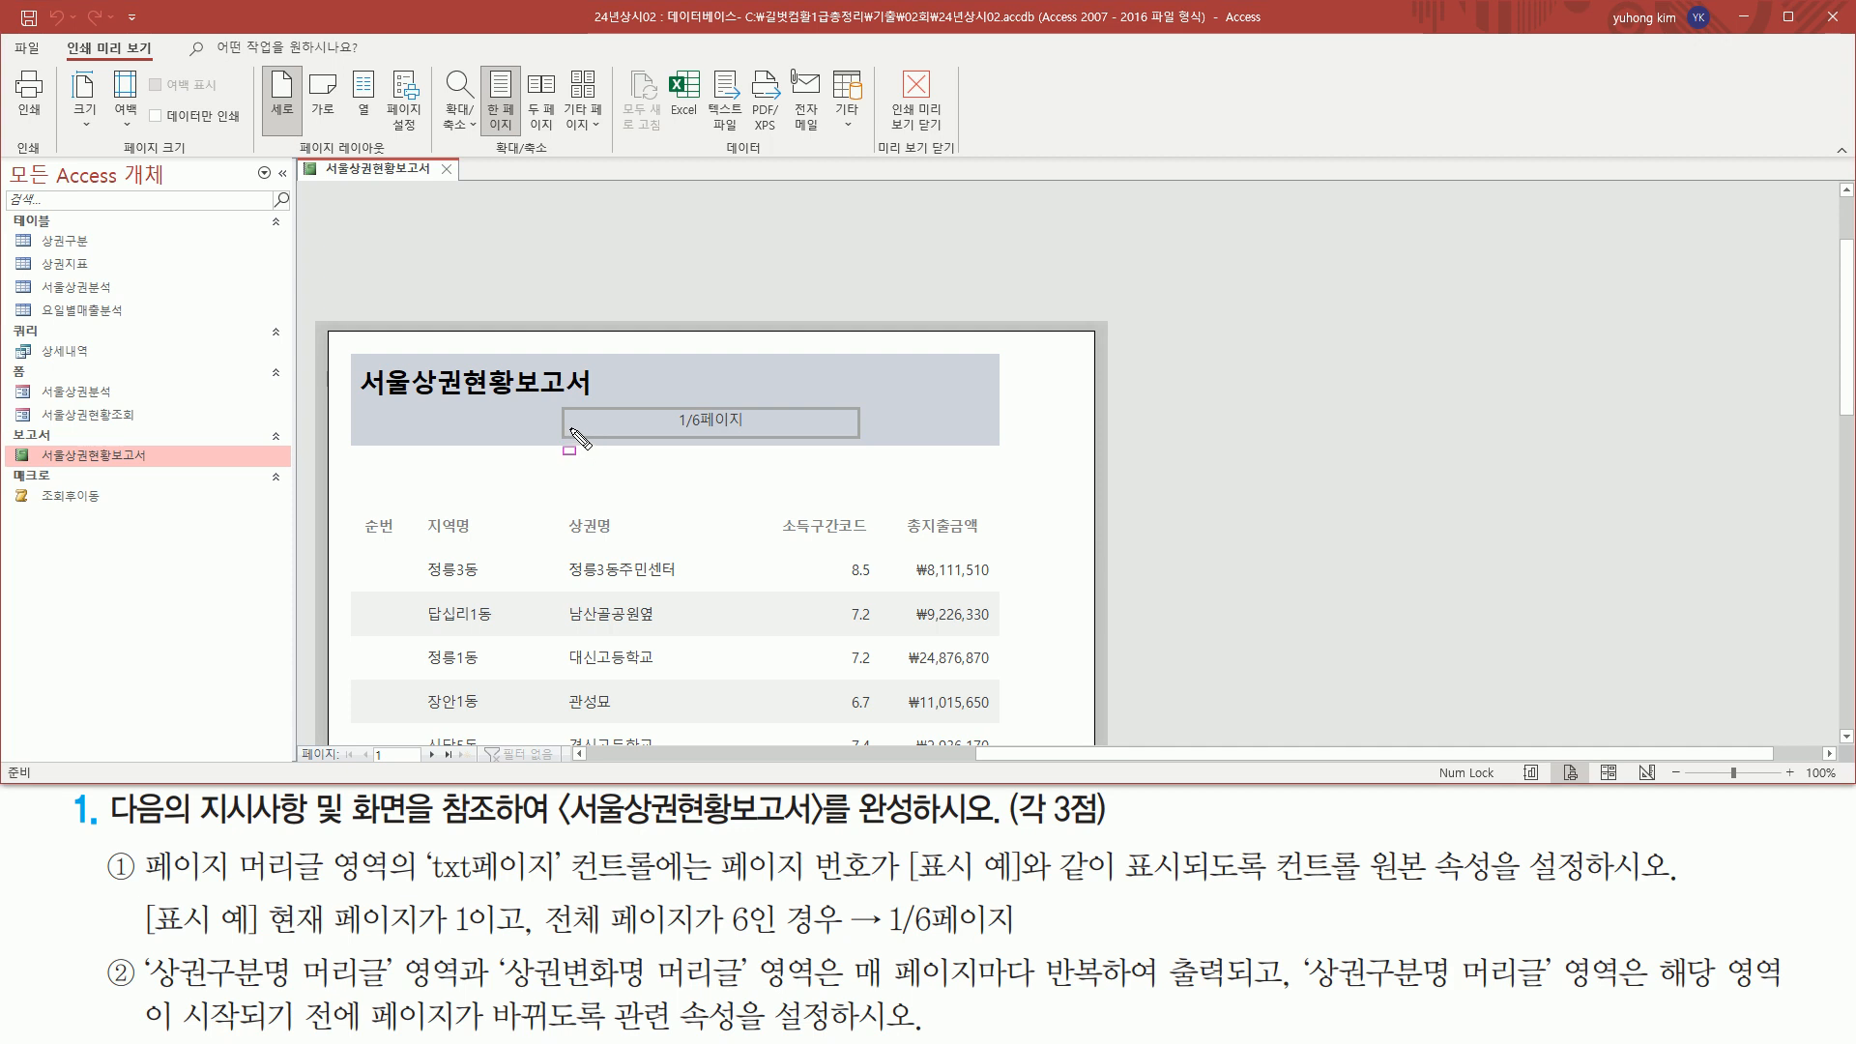
left_click_drag(676, 431, 751, 431)
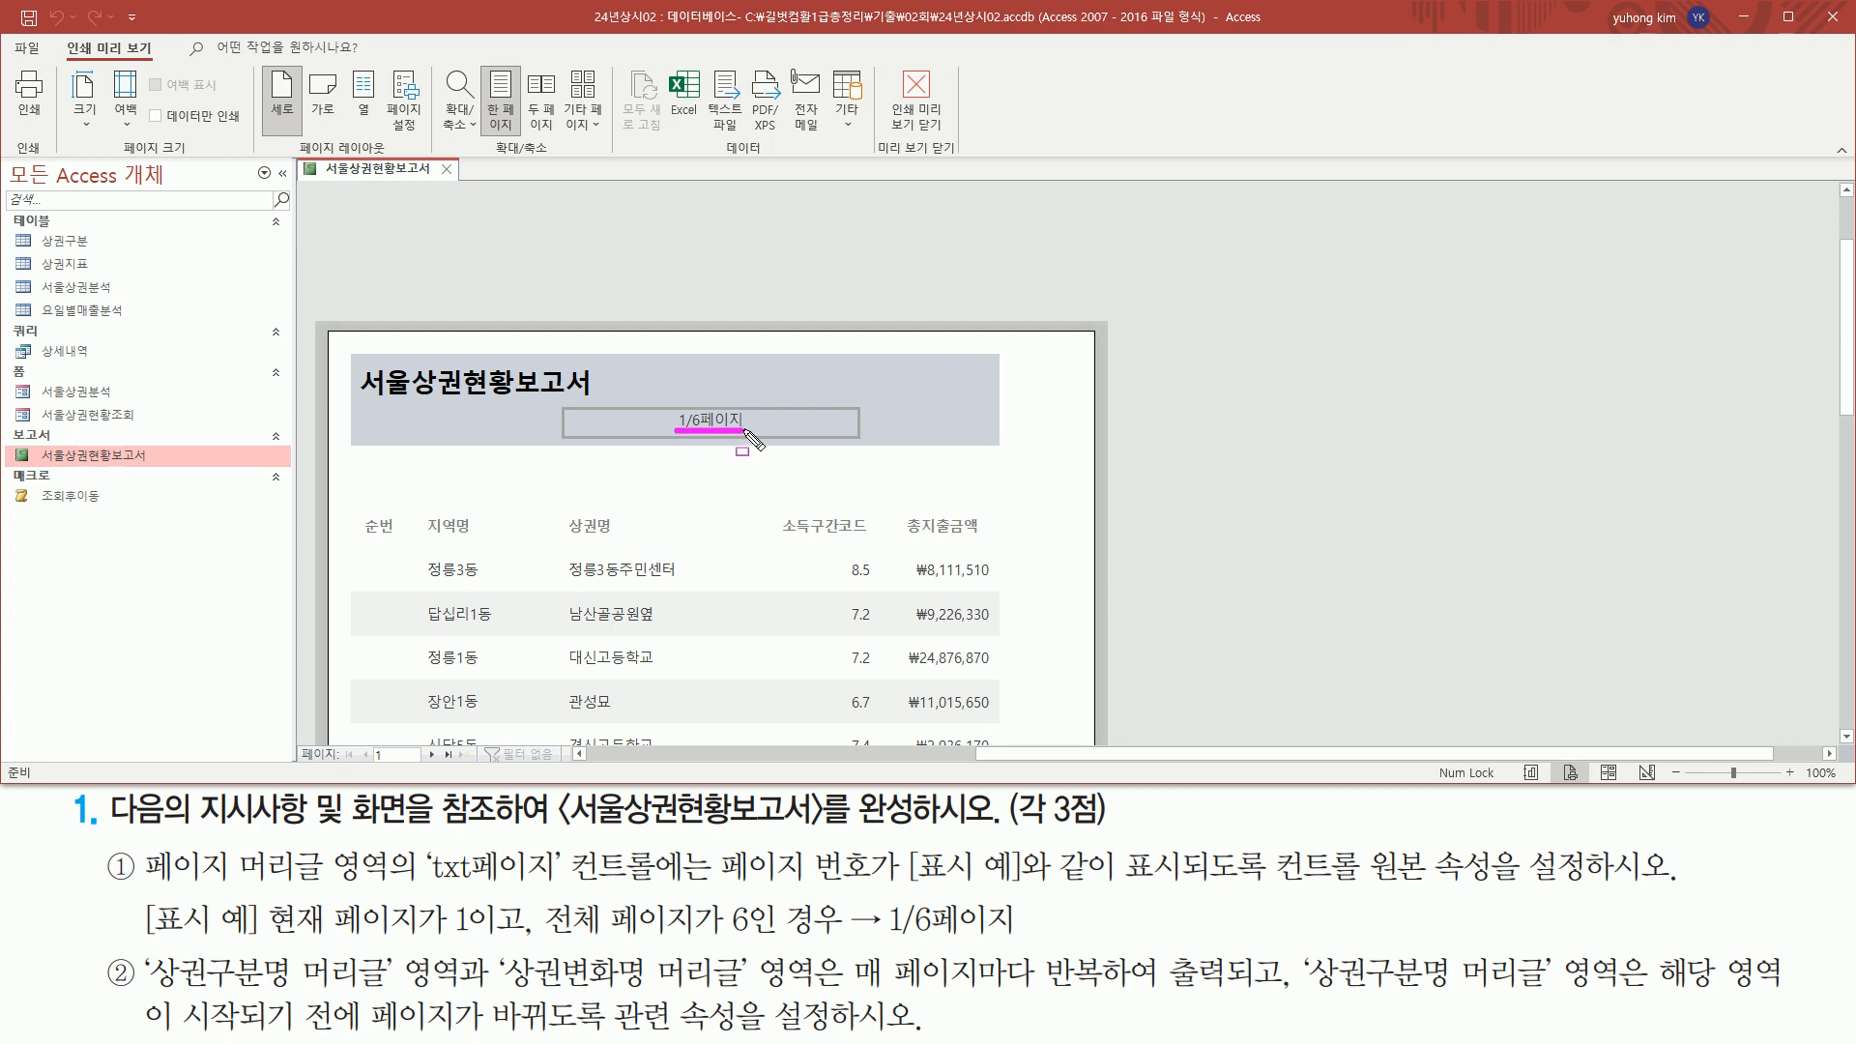
left_click_drag(142, 938, 257, 938)
mouse_move(882, 896)
left_mouse_down()
mouse_move(903, 936)
mouse_move(1026, 939)
left_mouse_up()
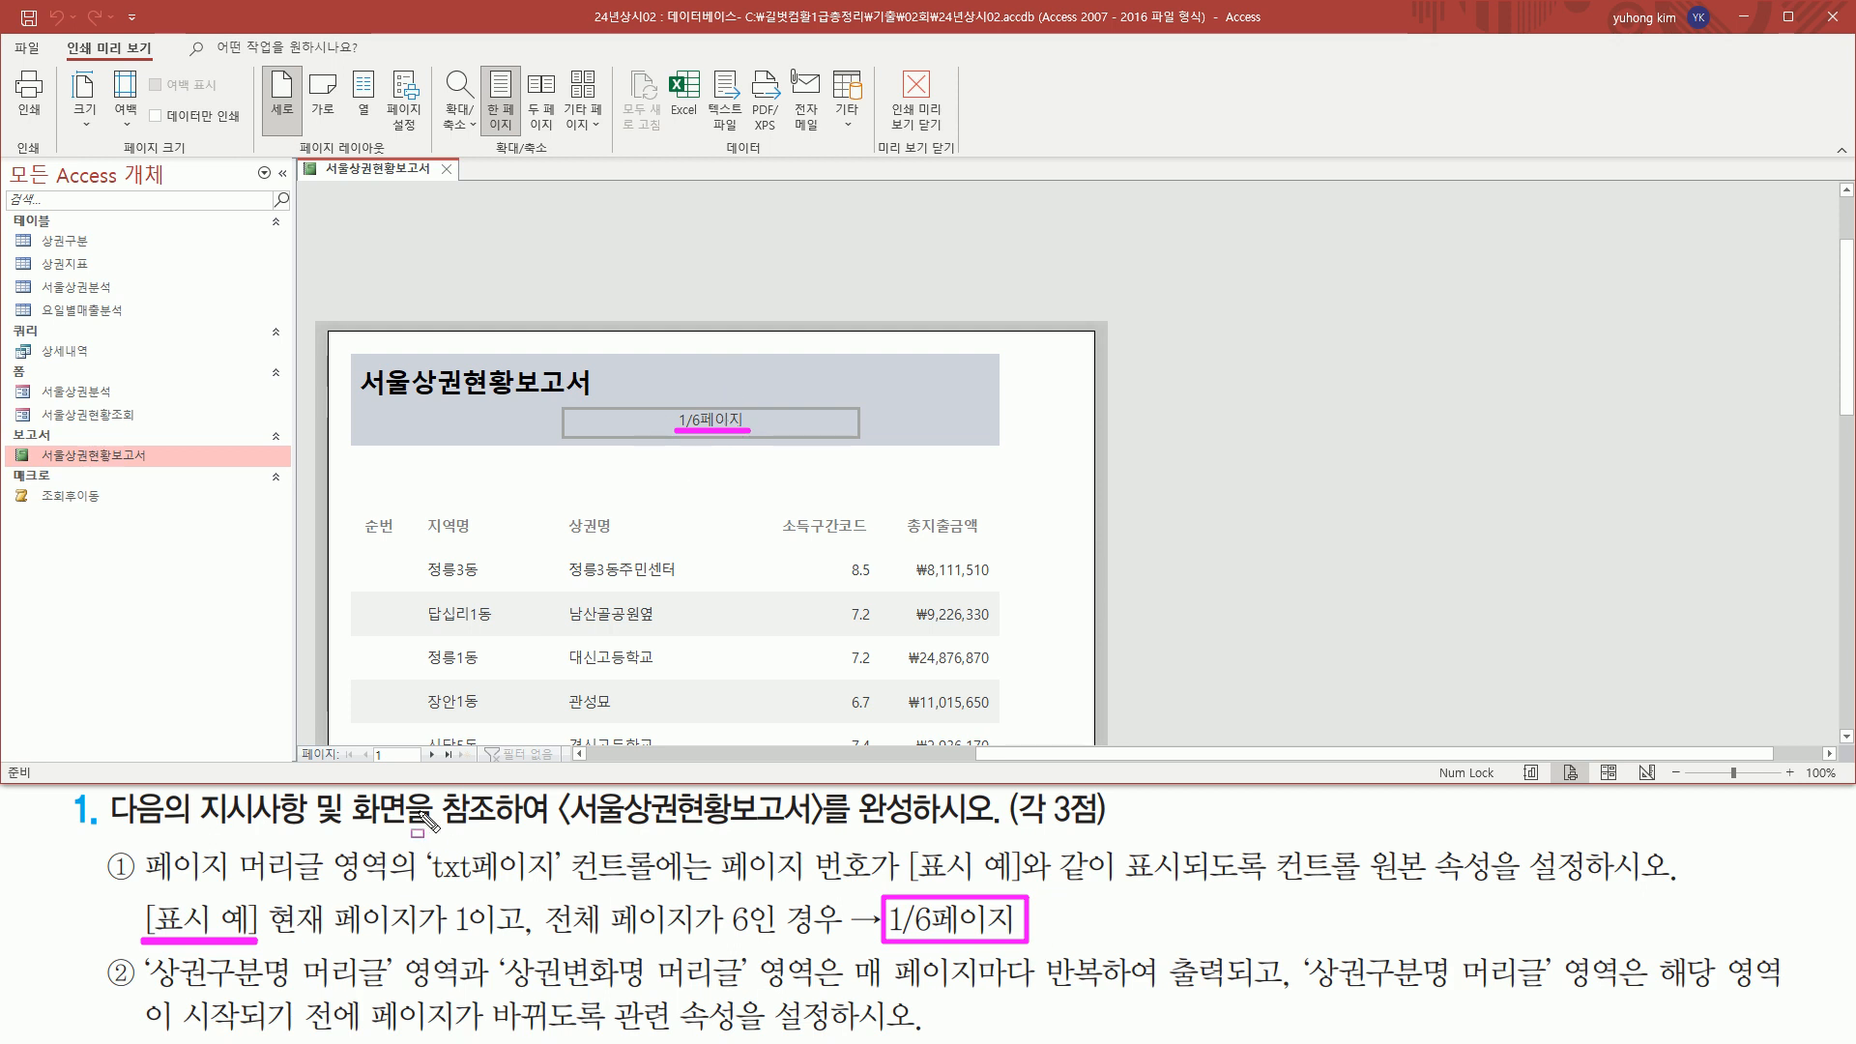
Advance the preview to pages 2 and 3 and check the page number in each page header
left_click_drag(300, 738, 431, 782)
key("Escape")
left_click(431, 755)
key("ctrl+shift+d")
left_click_drag(671, 432, 755, 433)
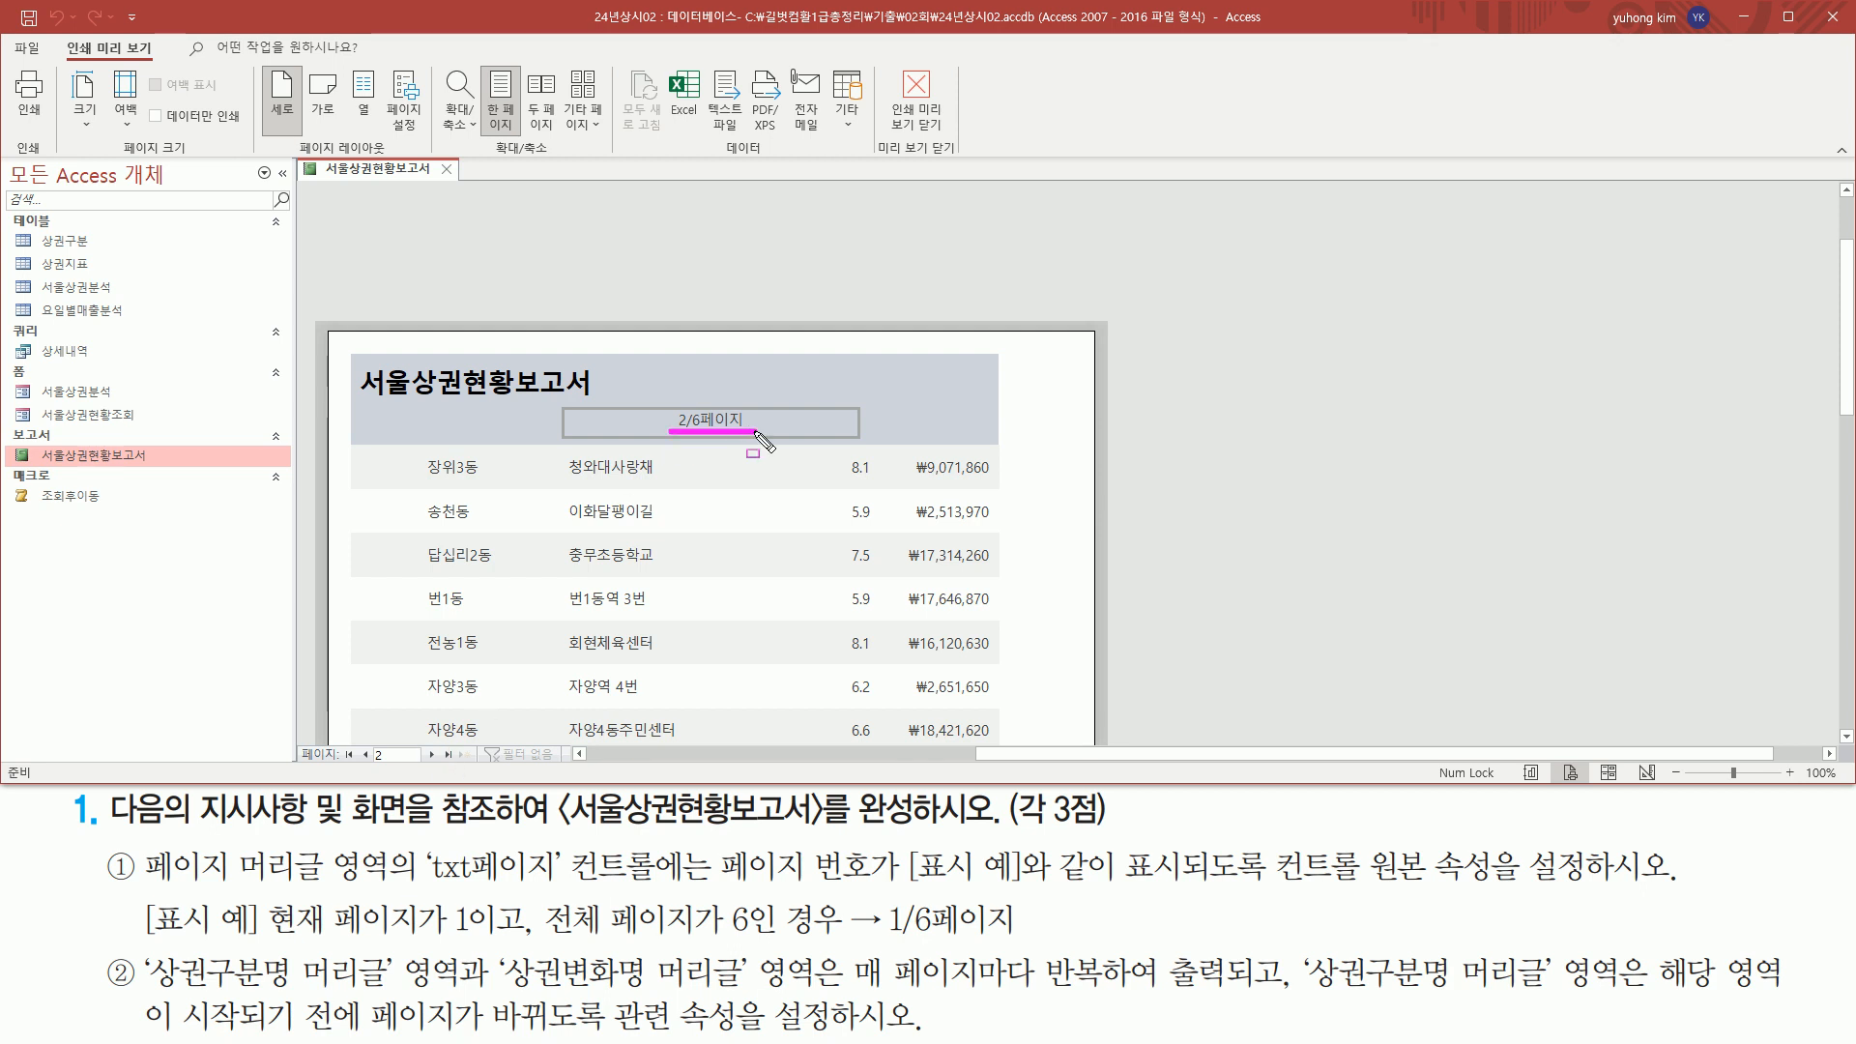
key("Escape")
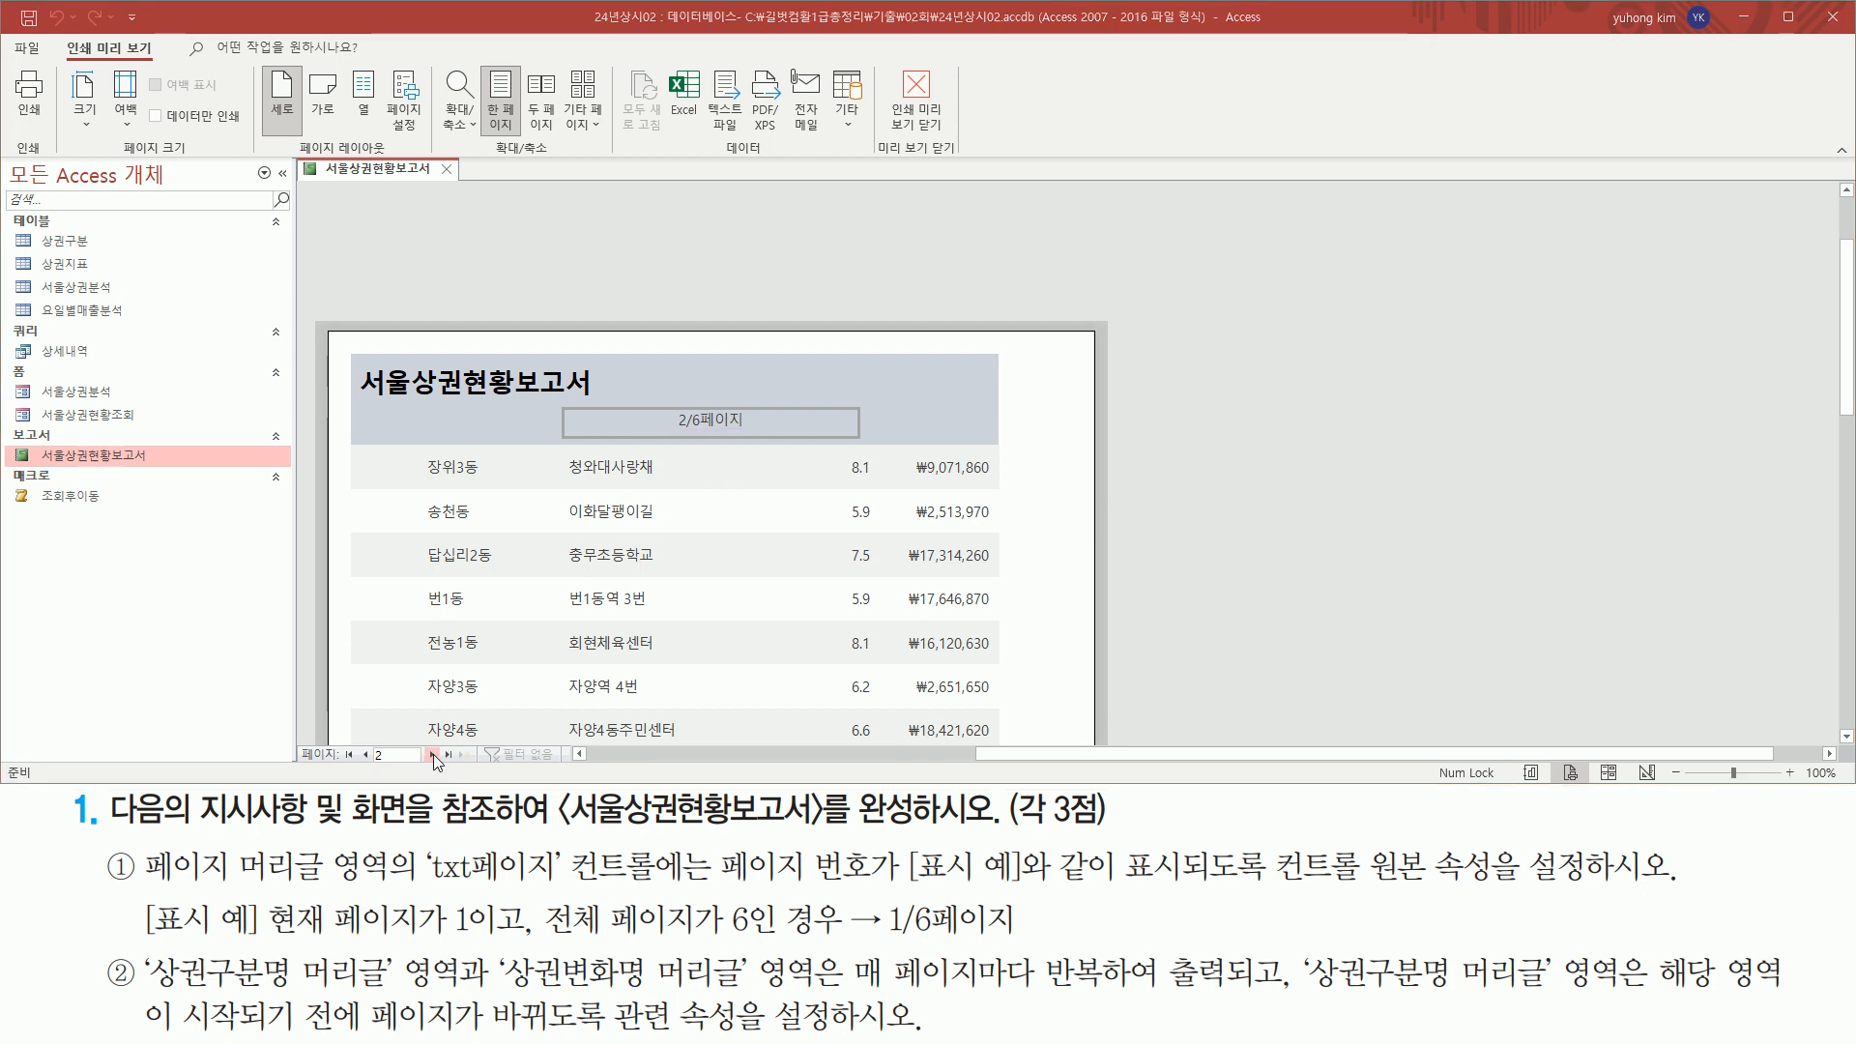
left_click(431, 755)
key("ctrl+shift+d")
left_click_drag(663, 433, 763, 433)
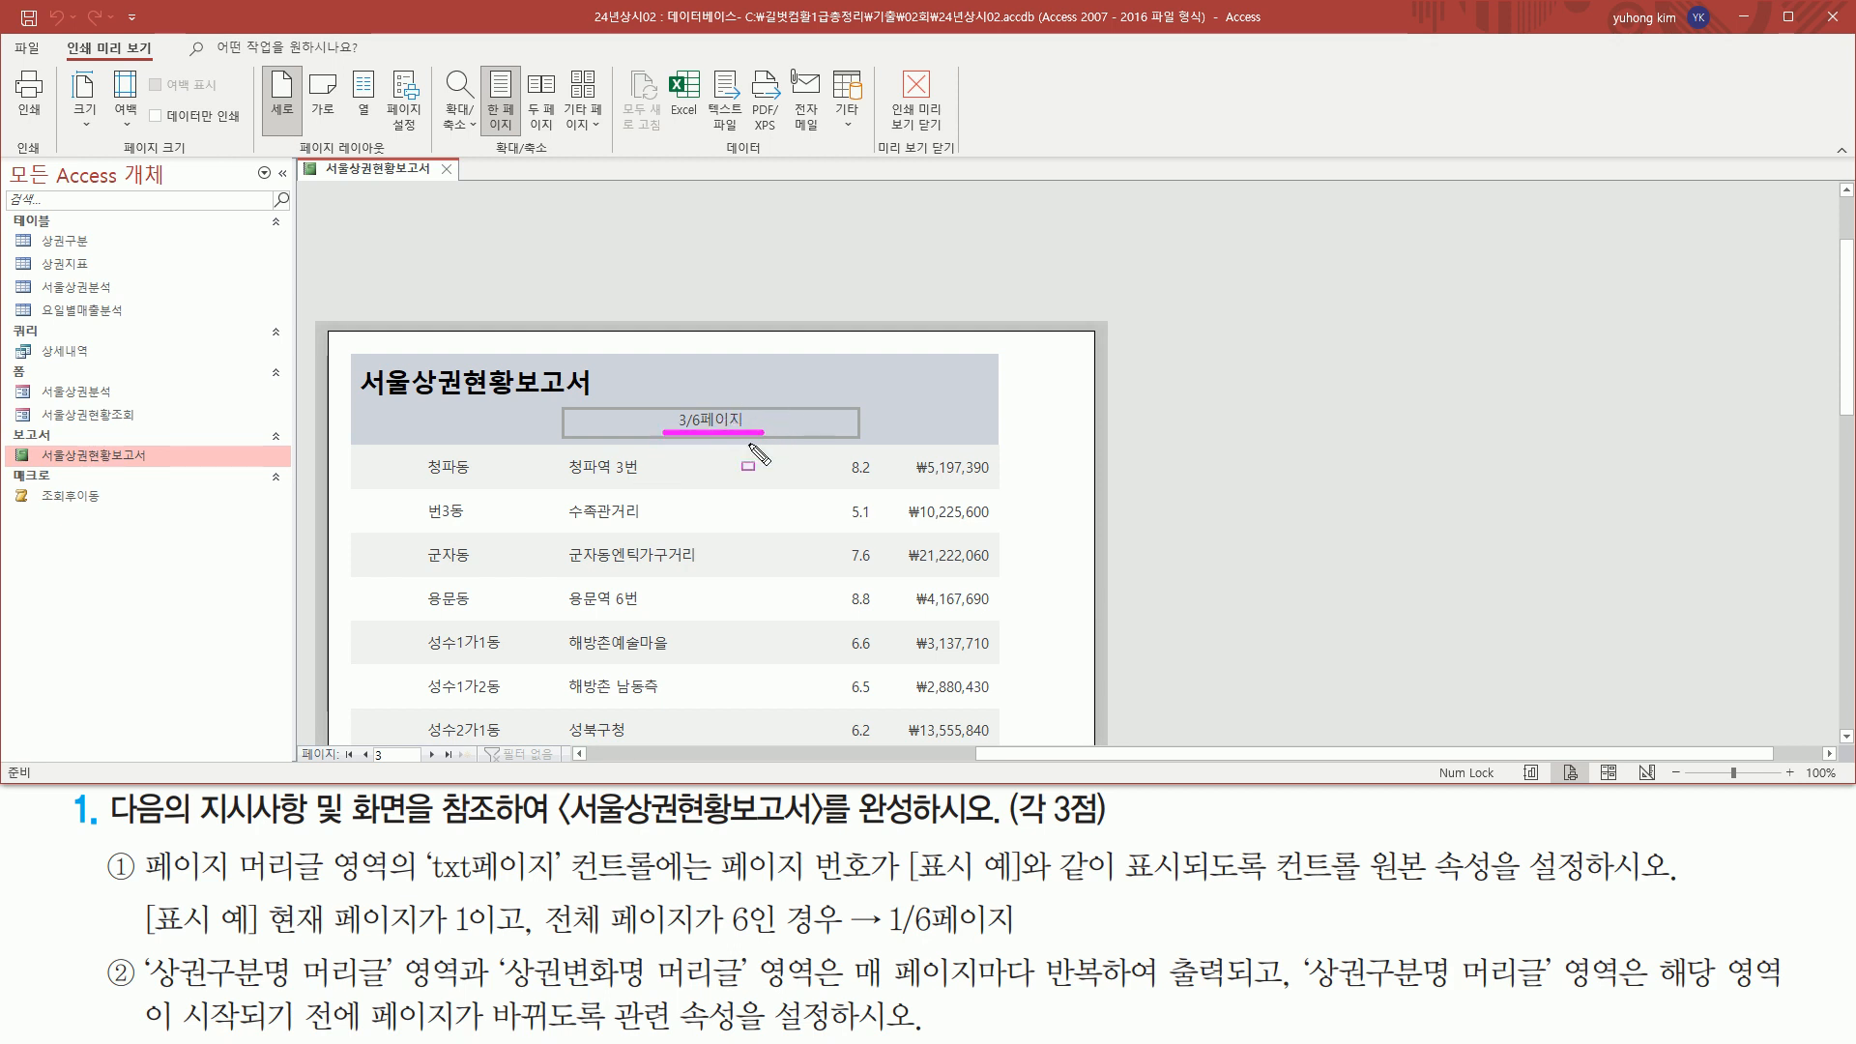
key("Escape")
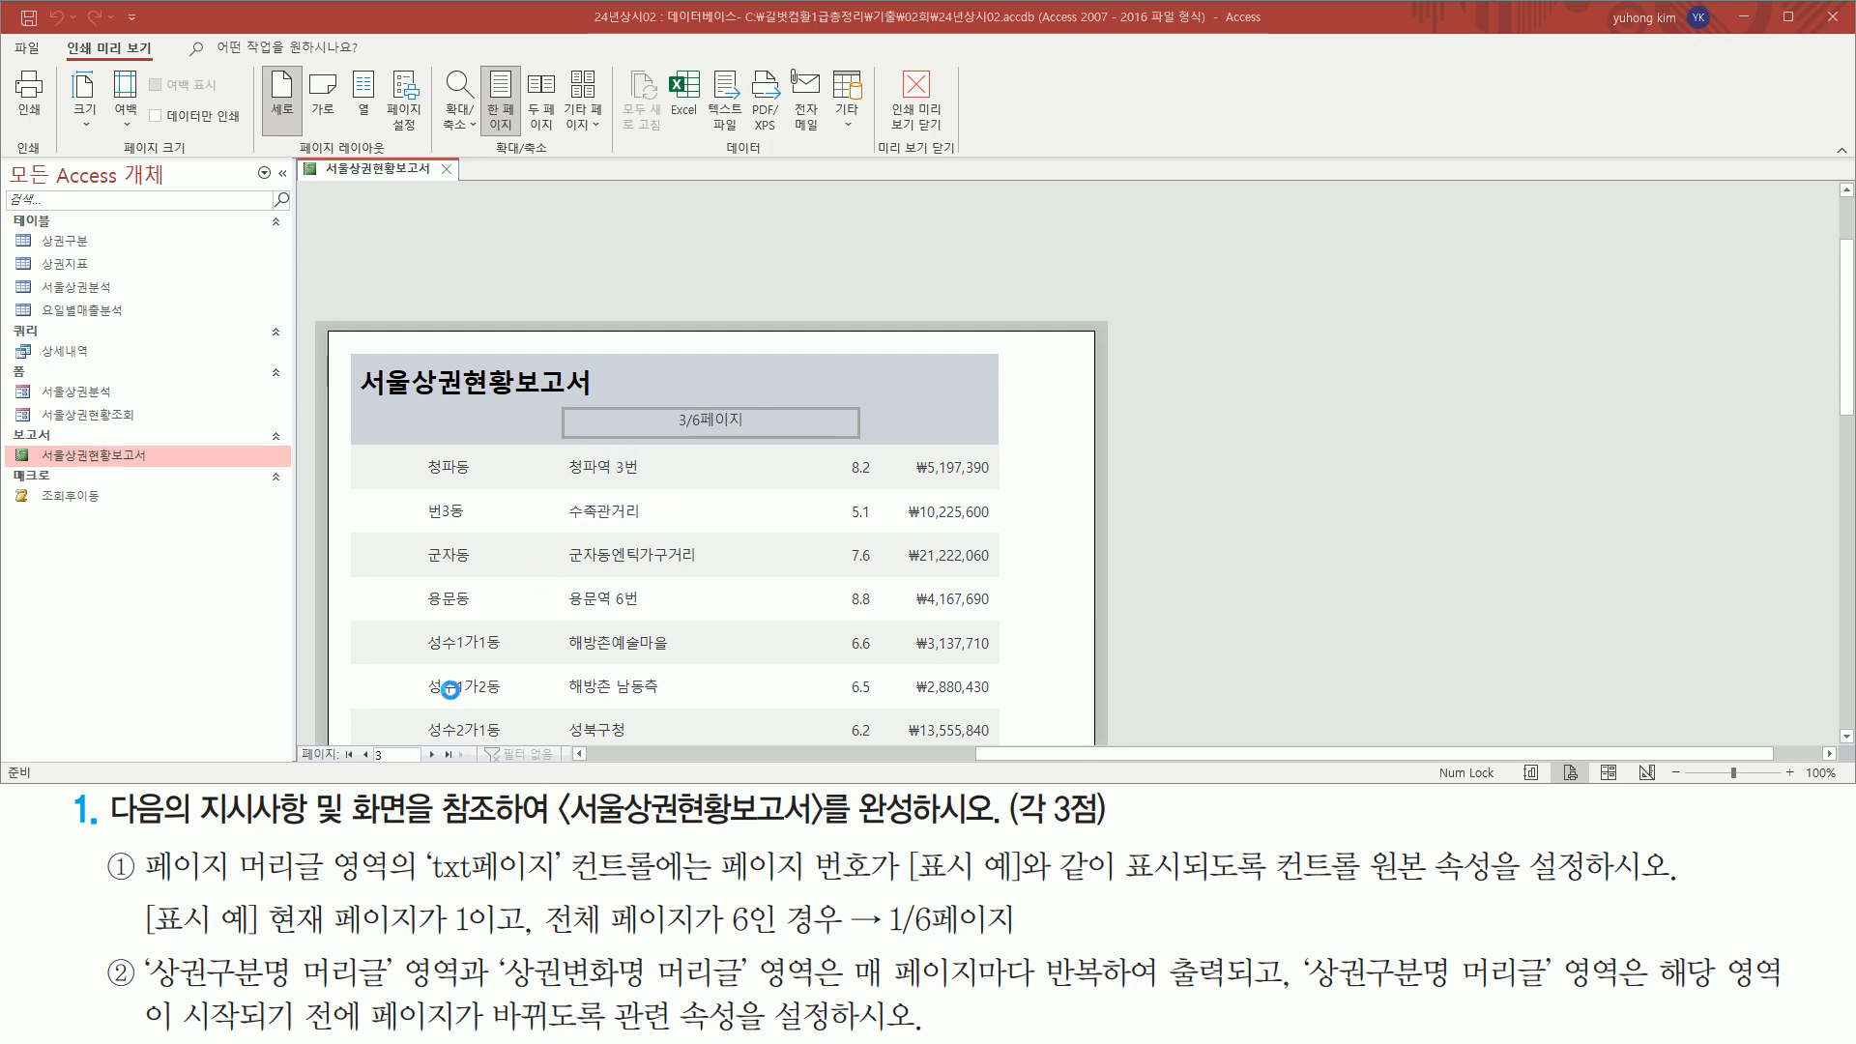
Return the 서울상권현황보고서 report from print preview to Design view
right_click(384, 182)
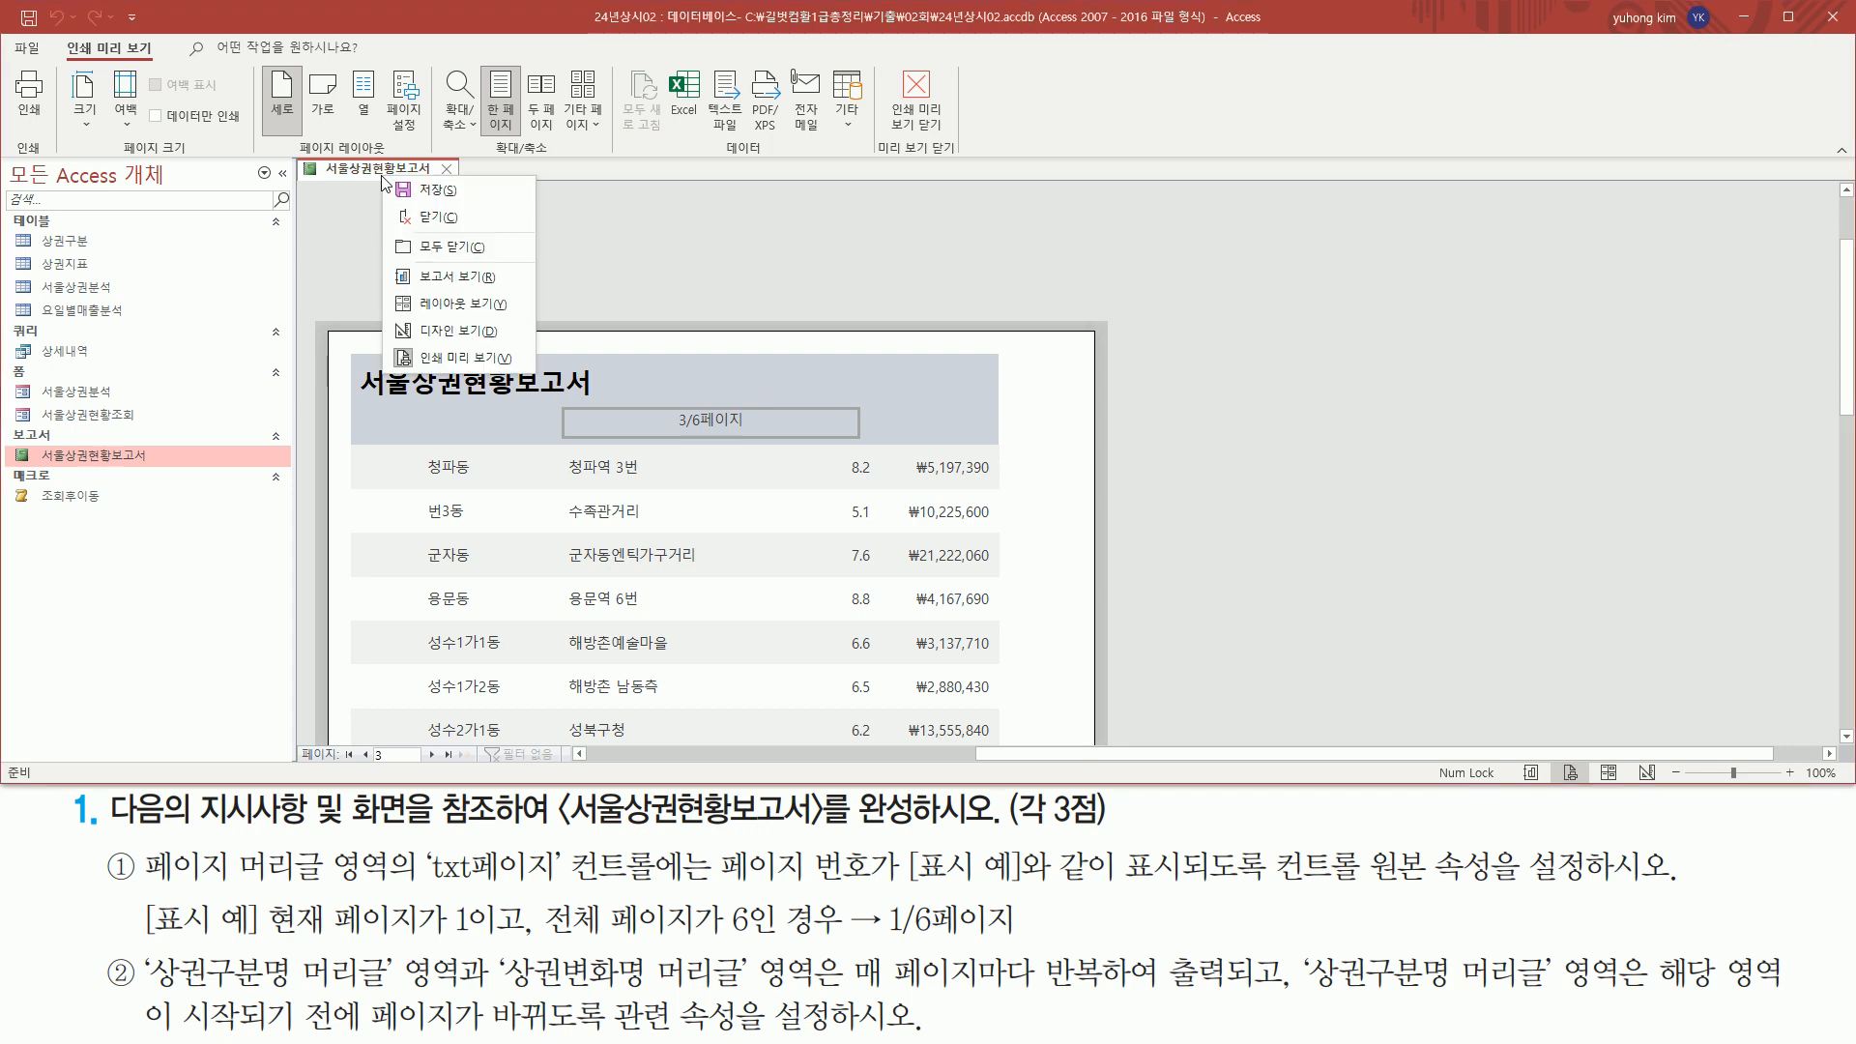
left_click(445, 331)
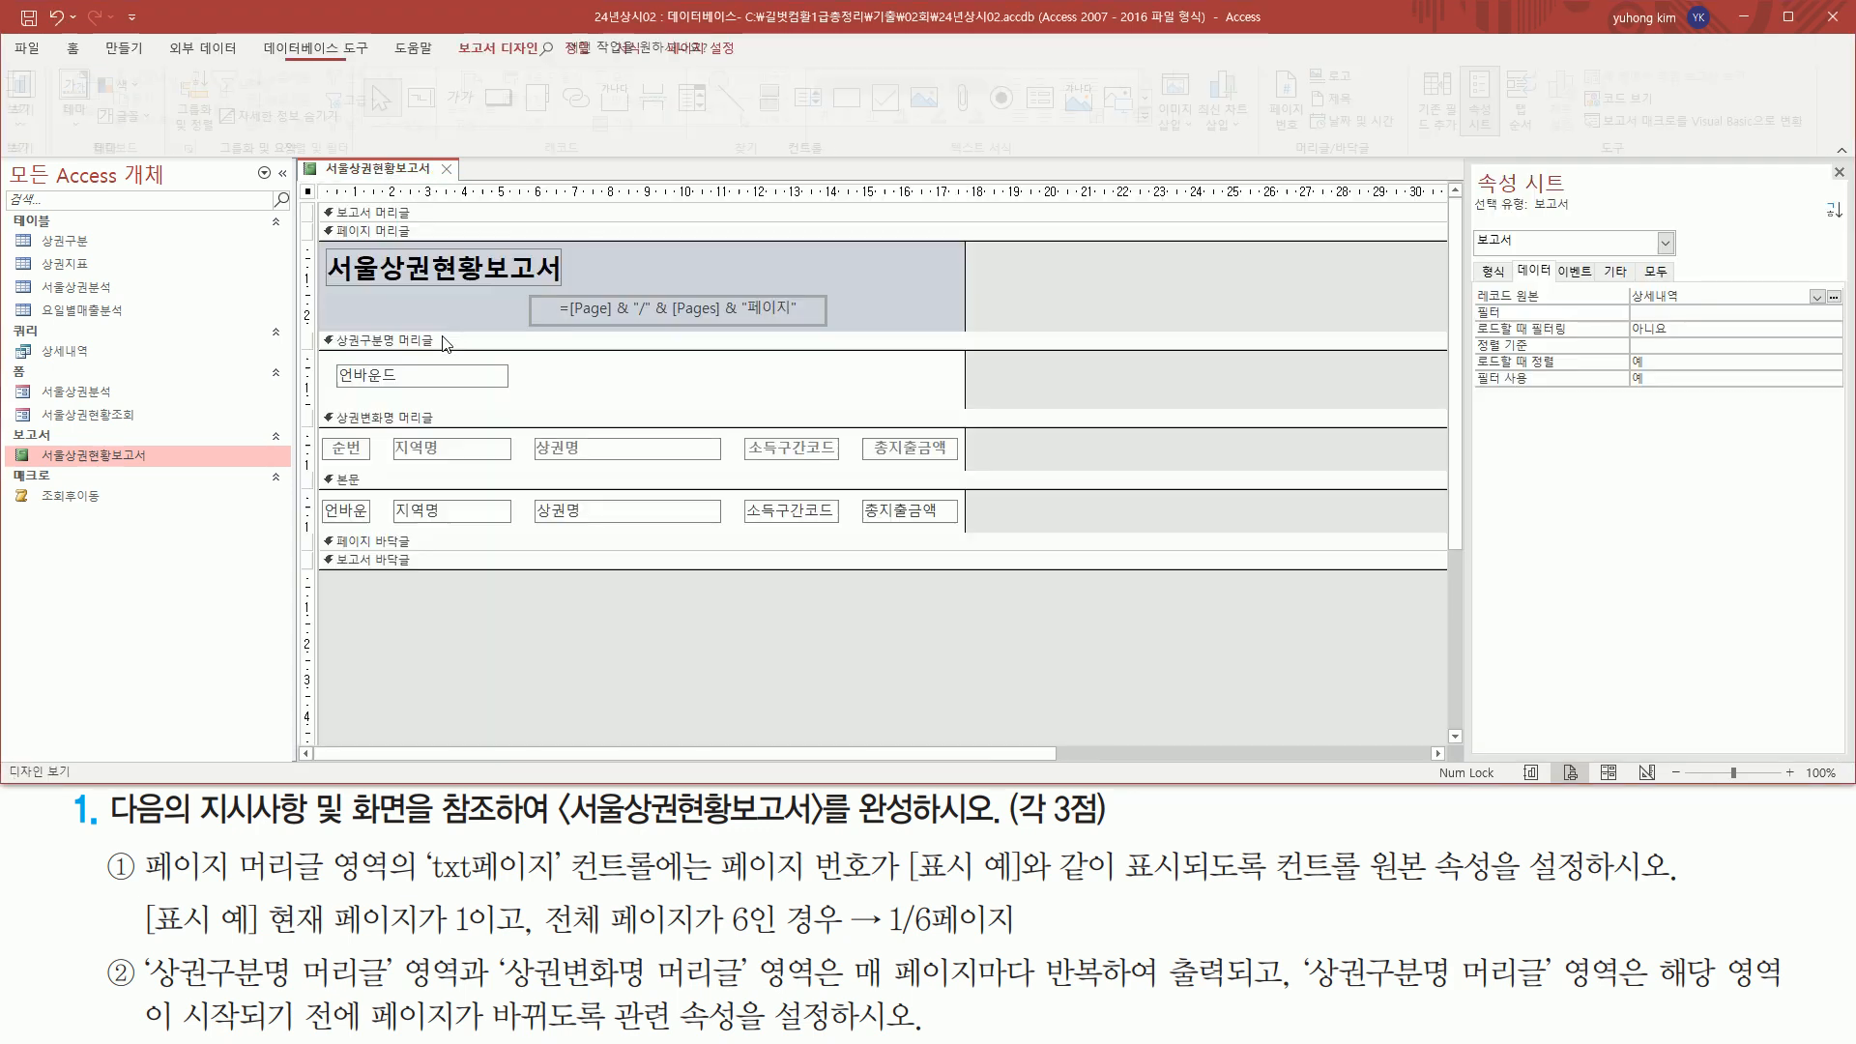
key("ctrl+2")
mouse_move(141, 950)
left_mouse_down()
mouse_move(155, 984)
mouse_move(396, 996)
left_mouse_up()
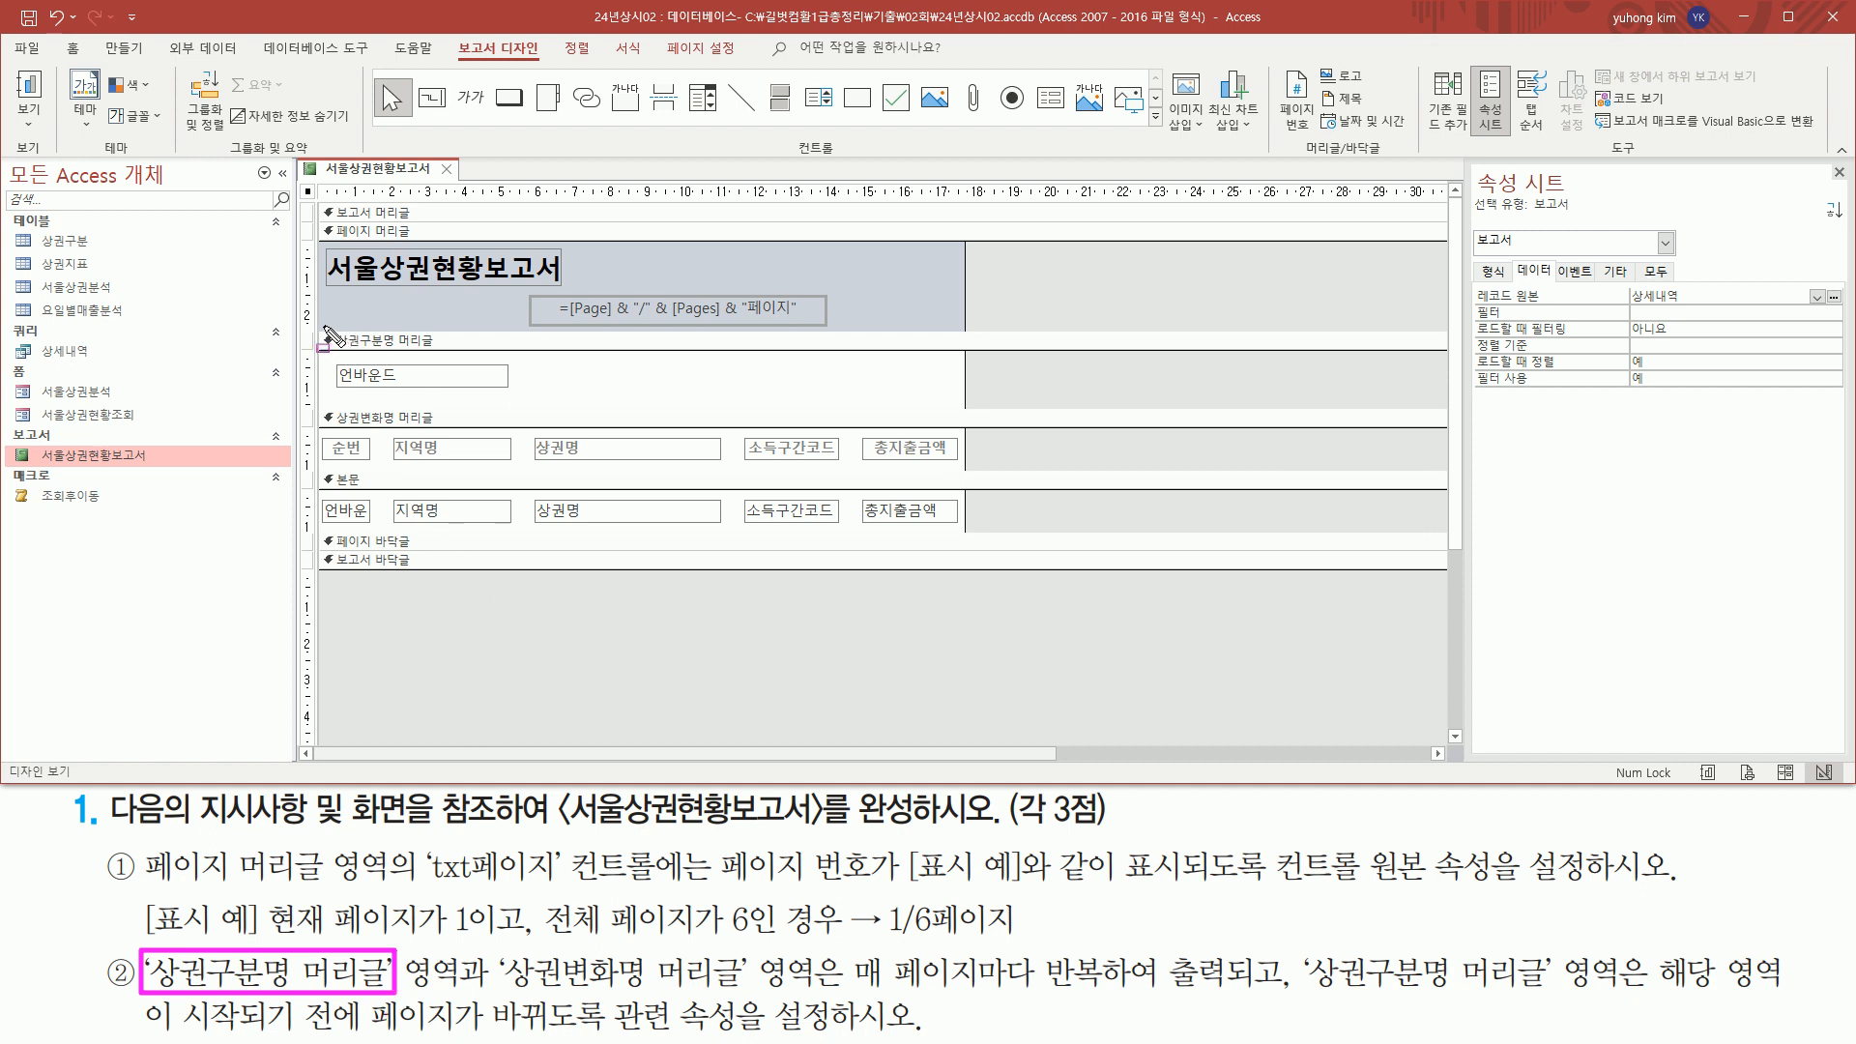
mouse_move(322, 329)
left_mouse_down()
mouse_move(483, 382)
mouse_move(960, 397)
left_mouse_up()
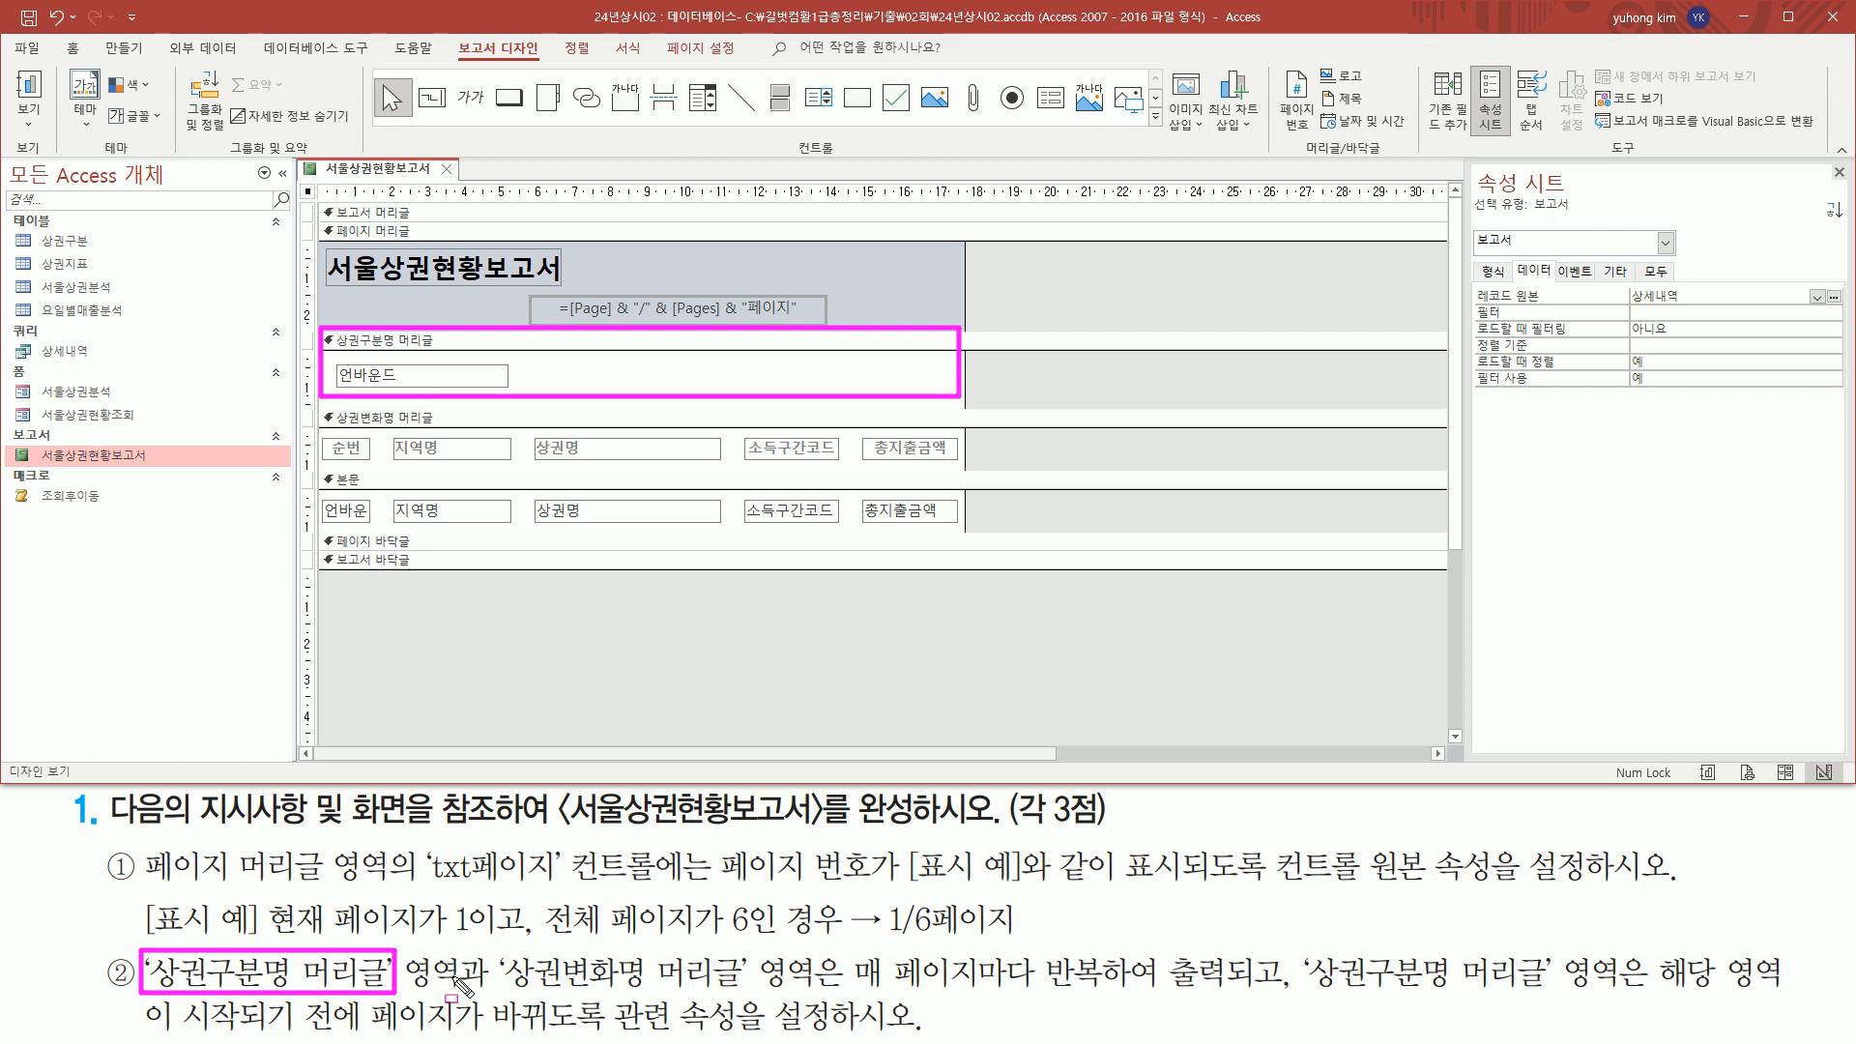
mouse_move(496, 943)
left_mouse_down()
mouse_move(626, 992)
mouse_move(751, 991)
left_mouse_up()
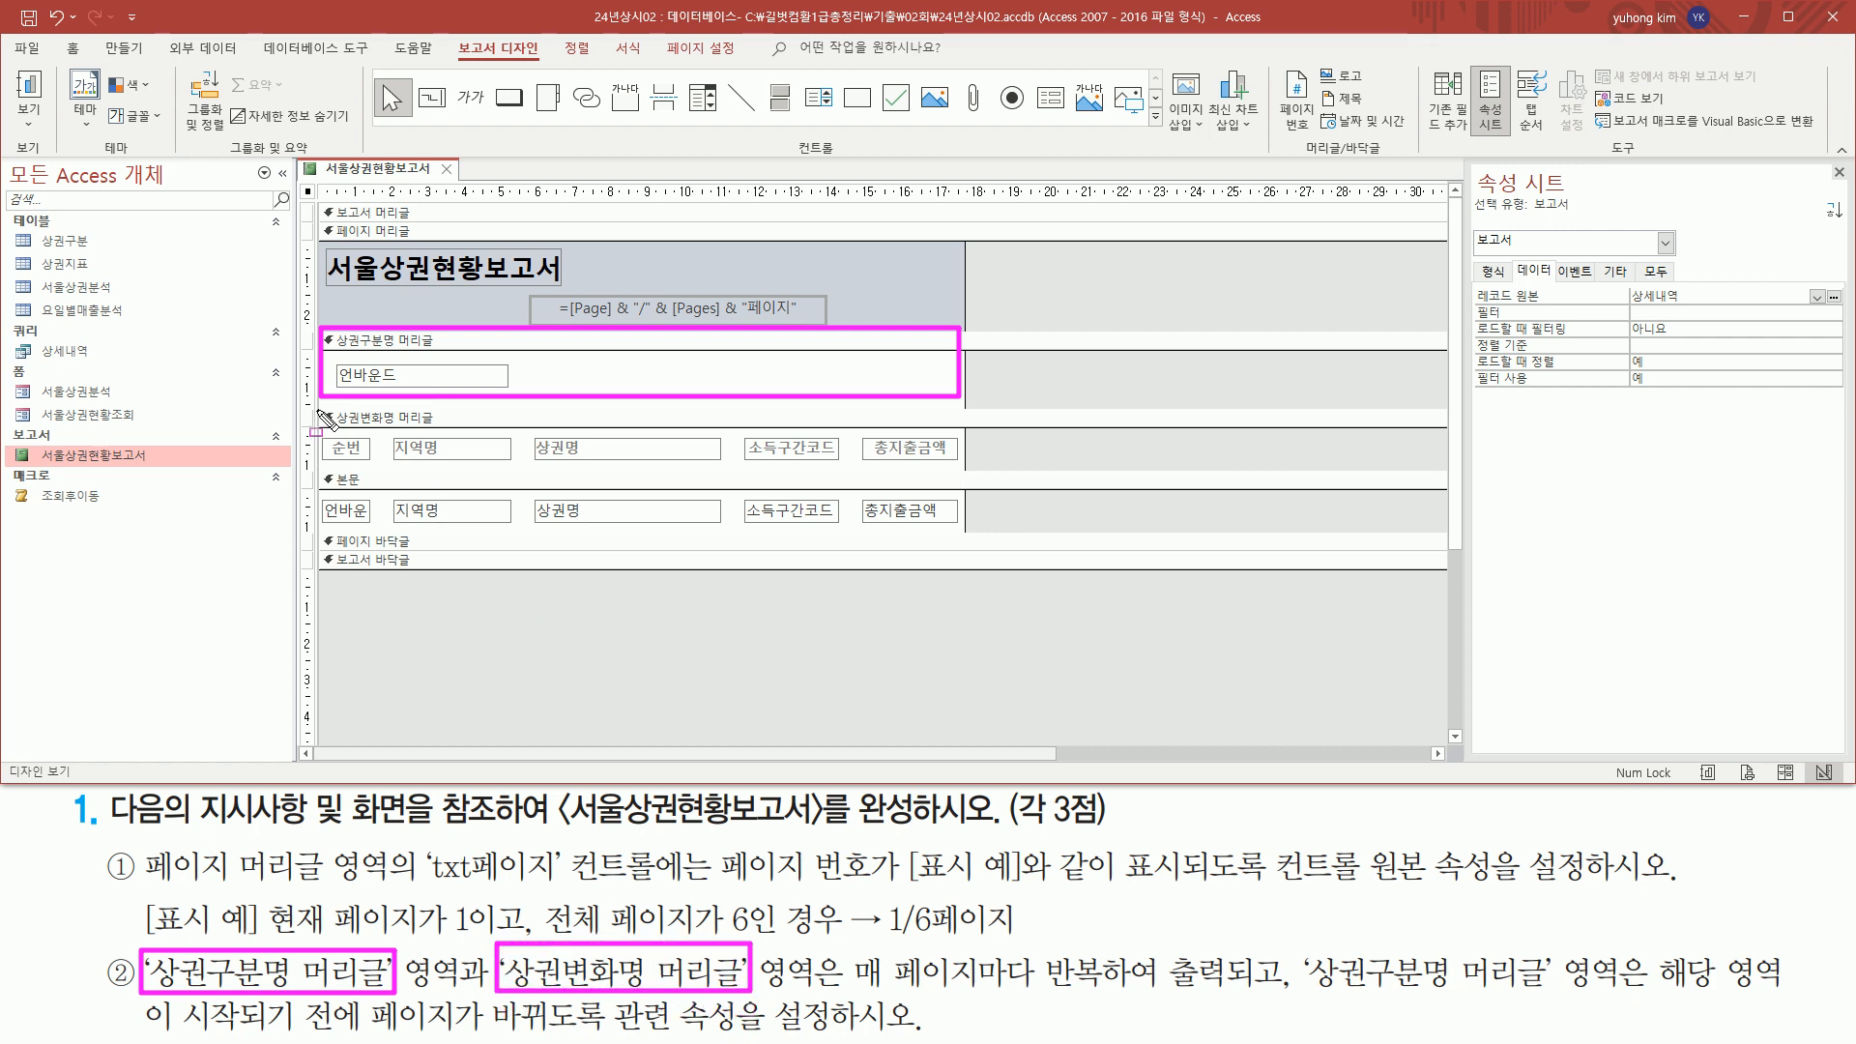
mouse_move(318, 408)
left_mouse_down()
mouse_move(438, 427)
mouse_move(474, 474)
mouse_move(978, 488)
mouse_move(964, 469)
left_mouse_up()
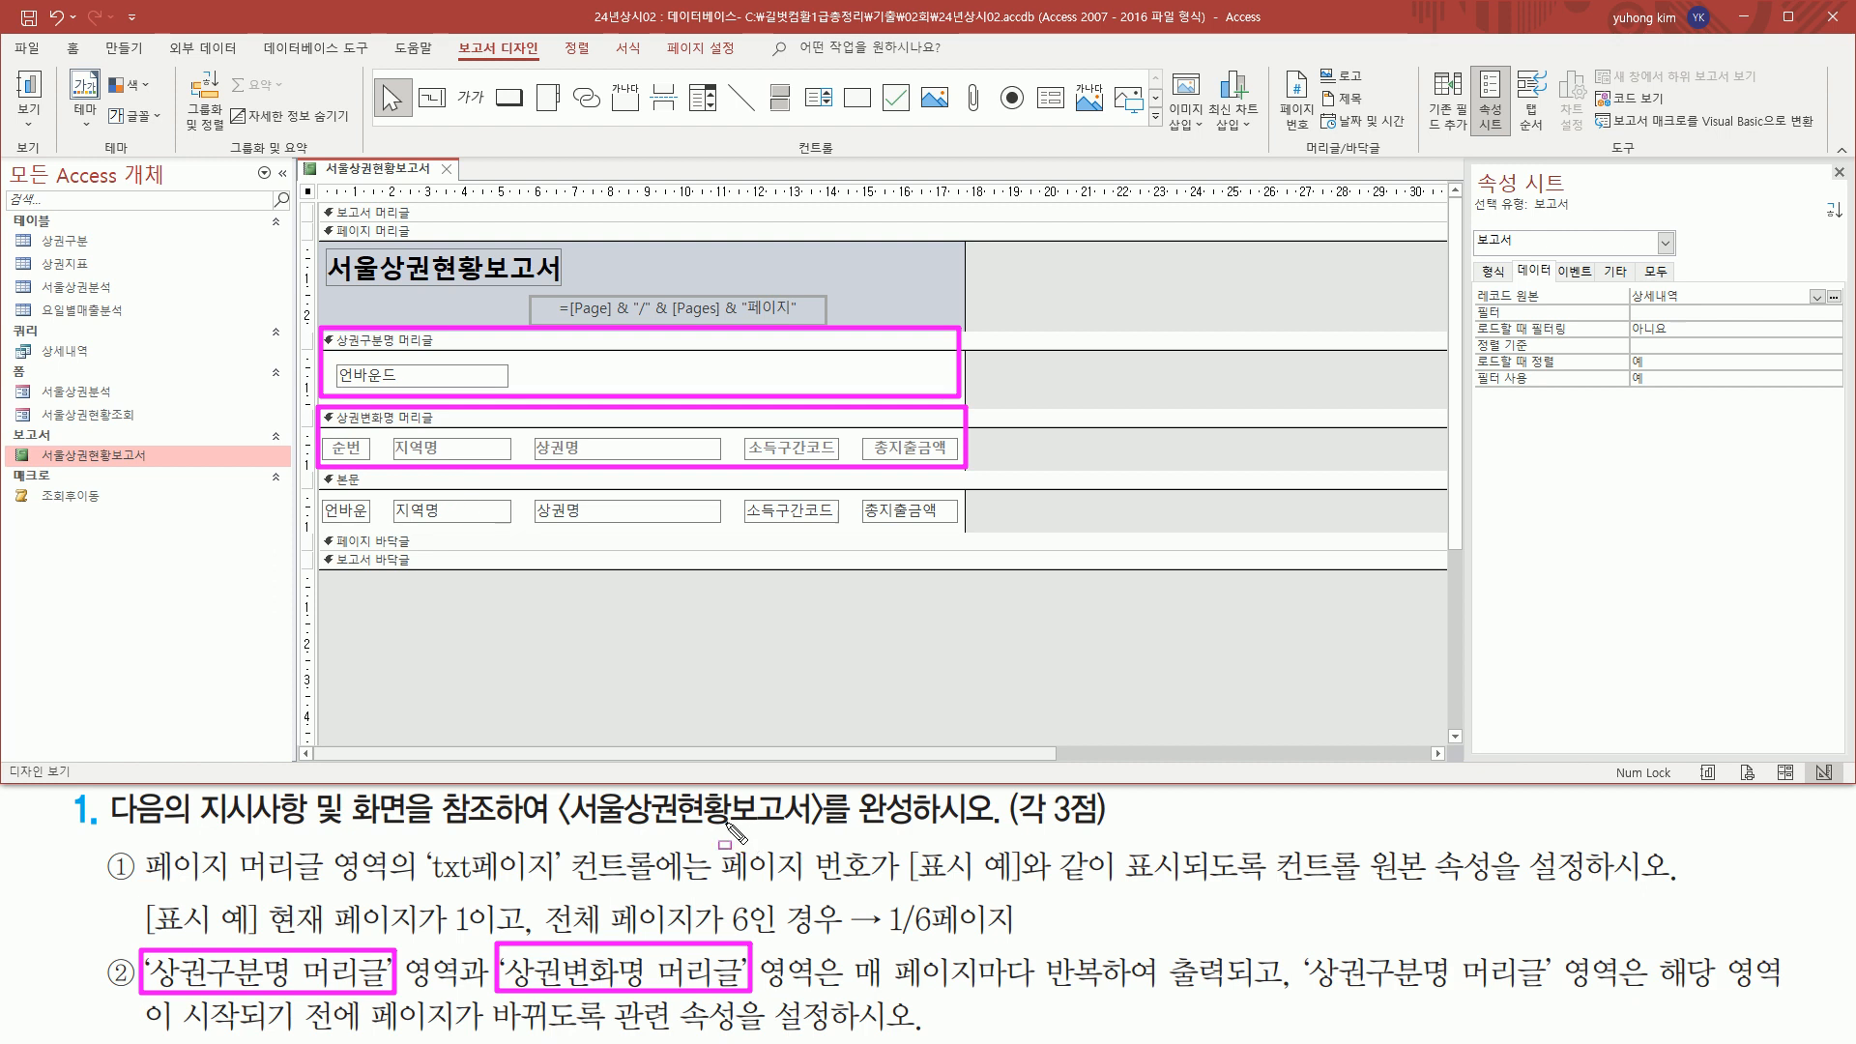
left_click_drag(845, 988, 1784, 989)
mouse_move(139, 1033)
left_mouse_down()
mouse_move(633, 1030)
mouse_move(616, 1000)
mouse_move(647, 1035)
mouse_move(910, 1035)
left_mouse_up()
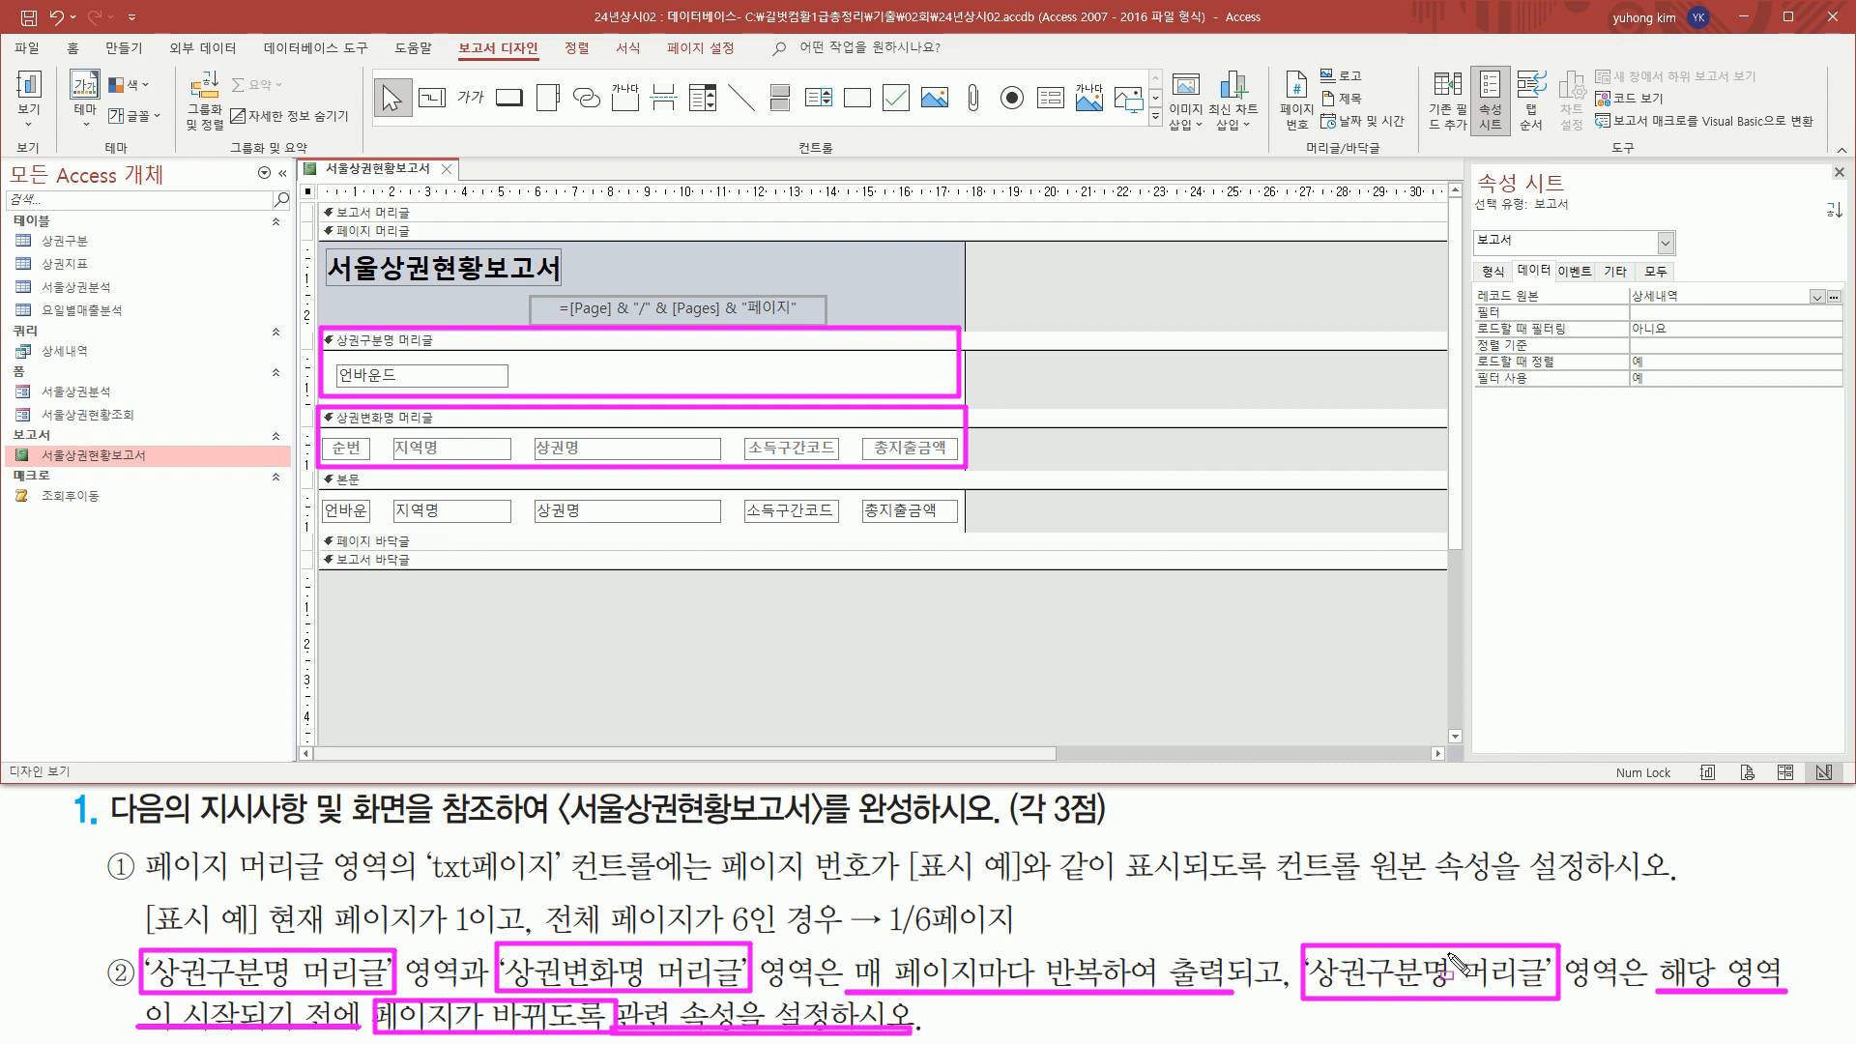
mouse_move(337, 362)
left_mouse_down()
mouse_move(372, 388)
mouse_move(511, 387)
left_mouse_up()
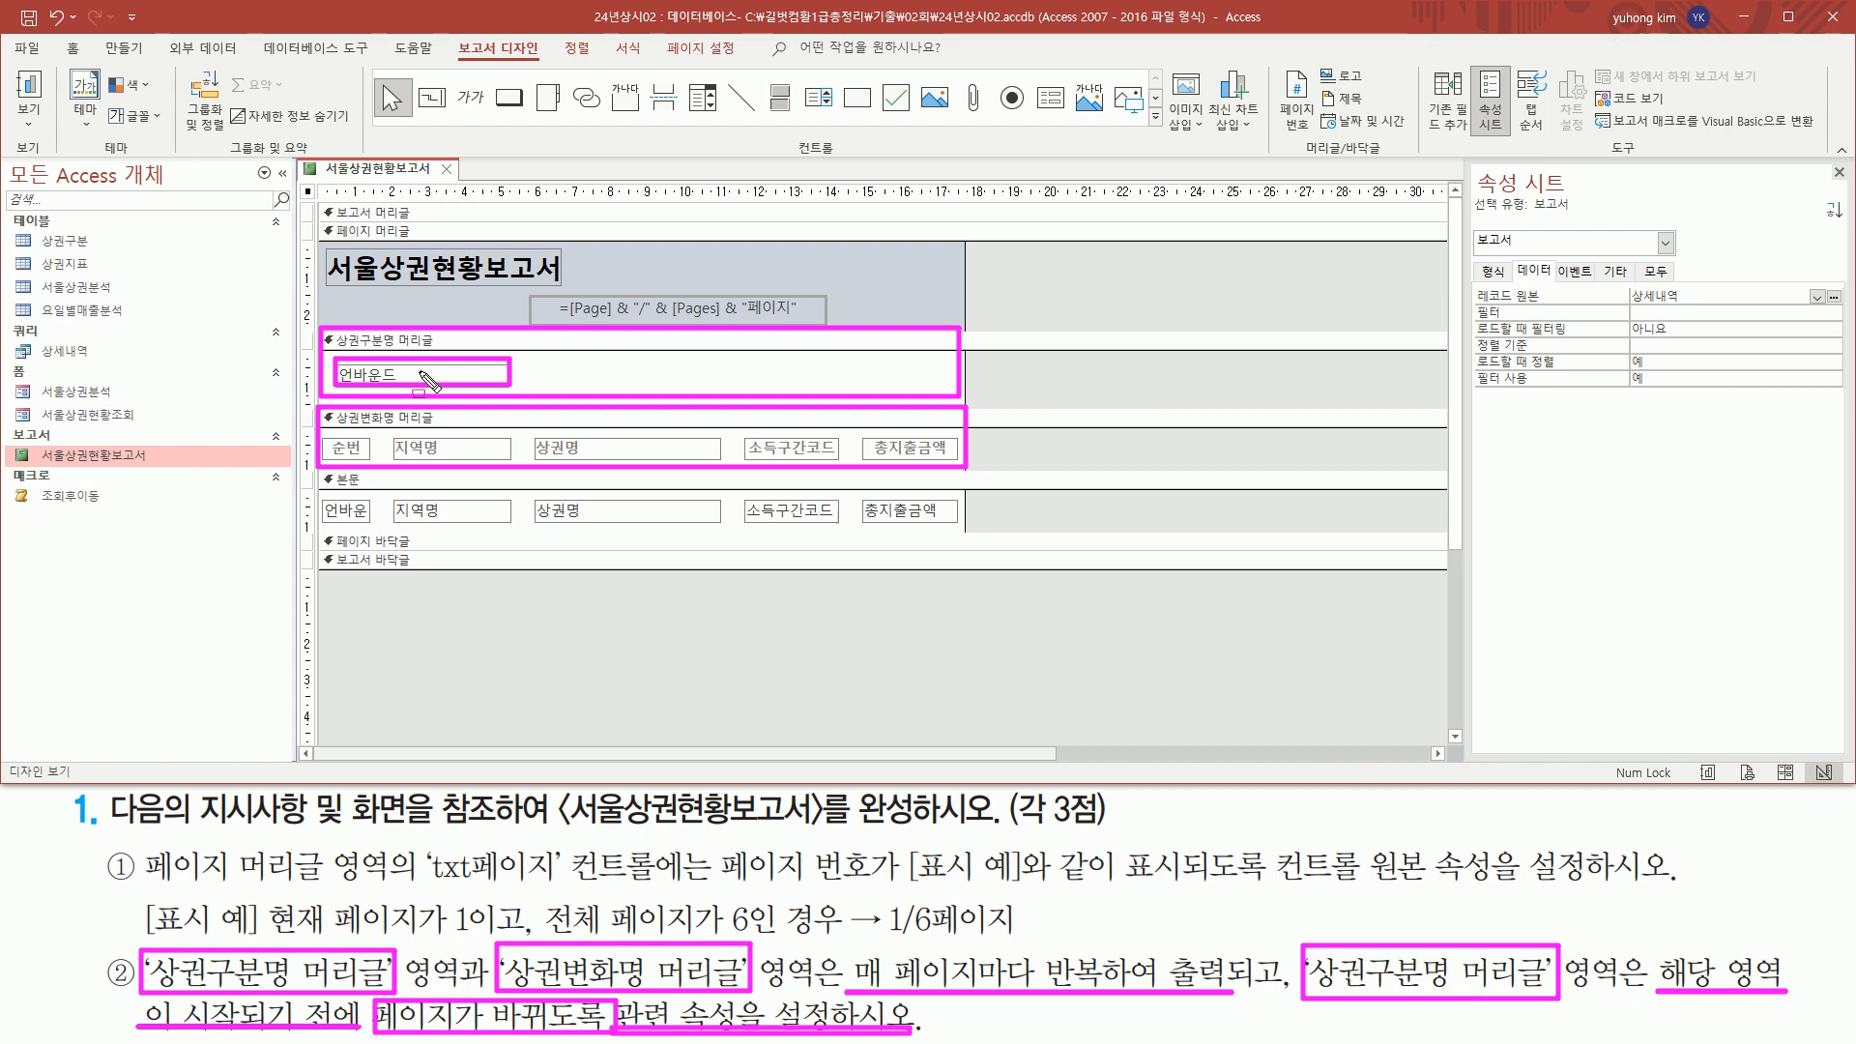
key("Escape")
Select the 상권구분명 머리글 section and show its format properties
left_click(397, 340)
left_click_drag(330, 324, 444, 356)
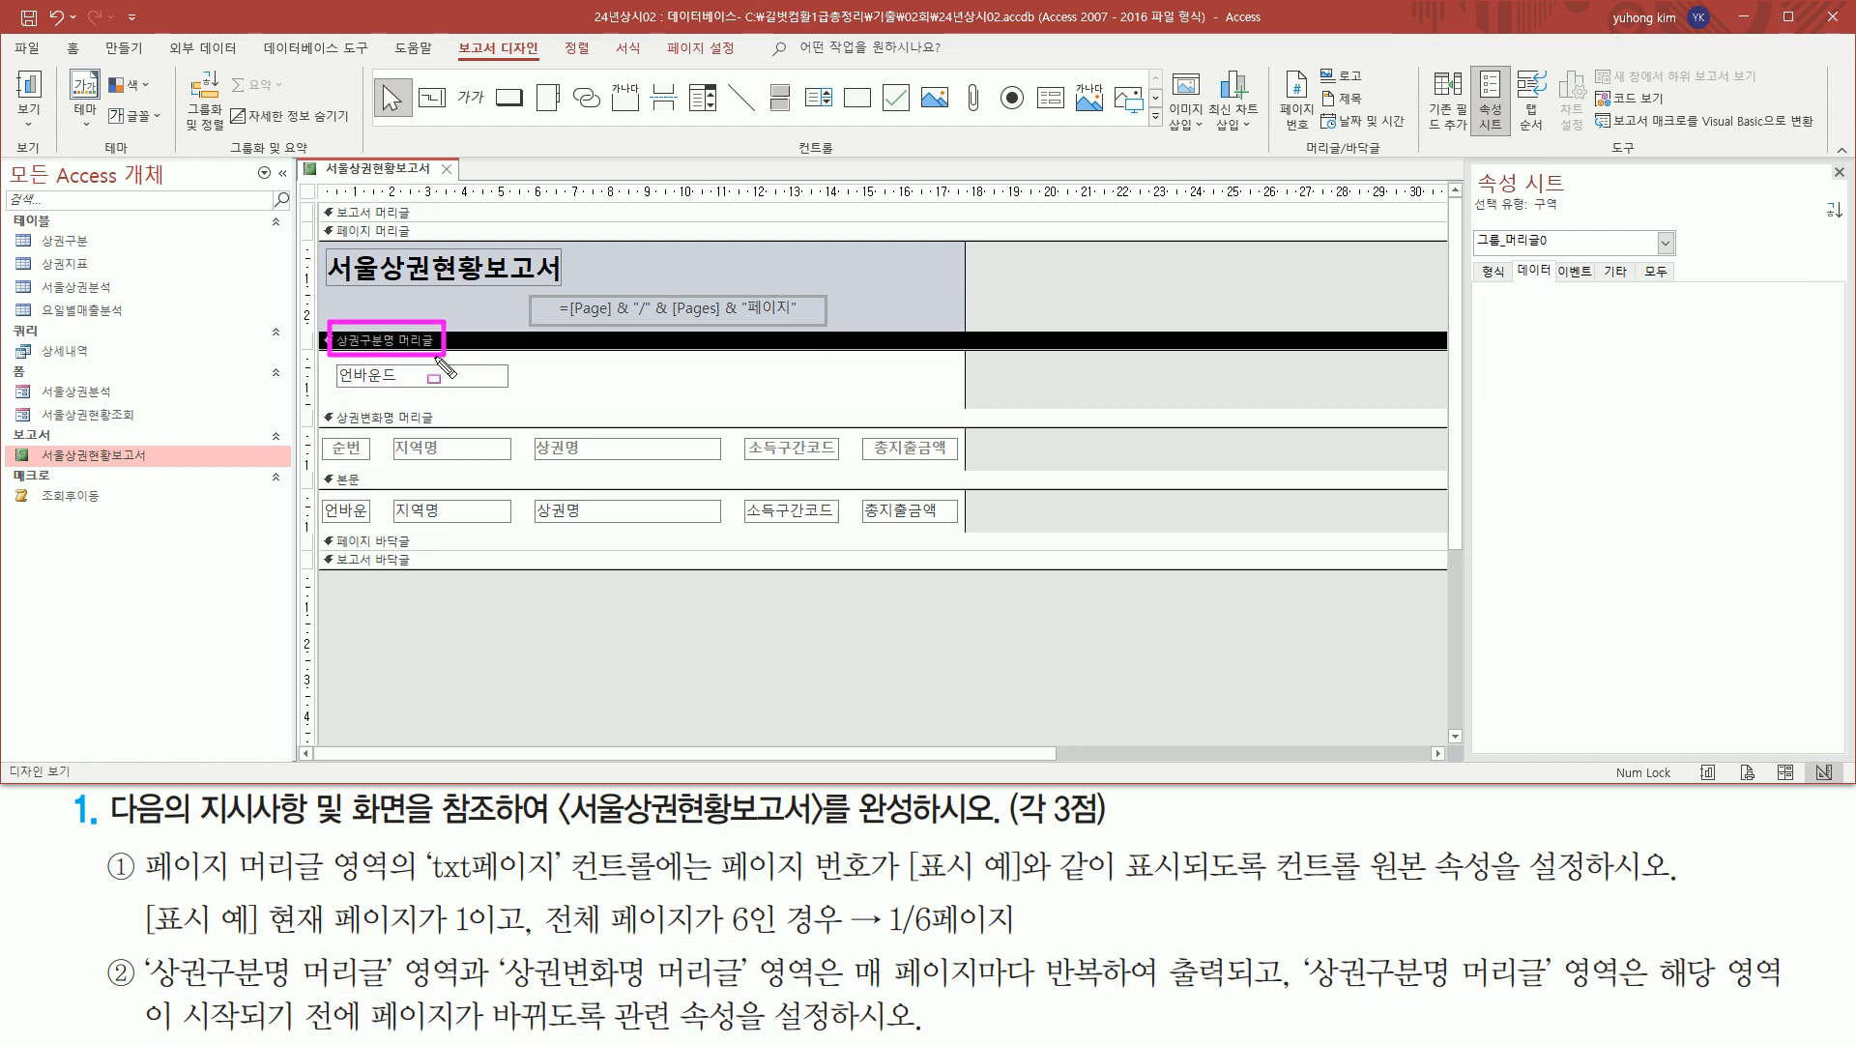
left_click_drag(1486, 270, 1511, 281)
key("Escape")
left_click(1494, 275)
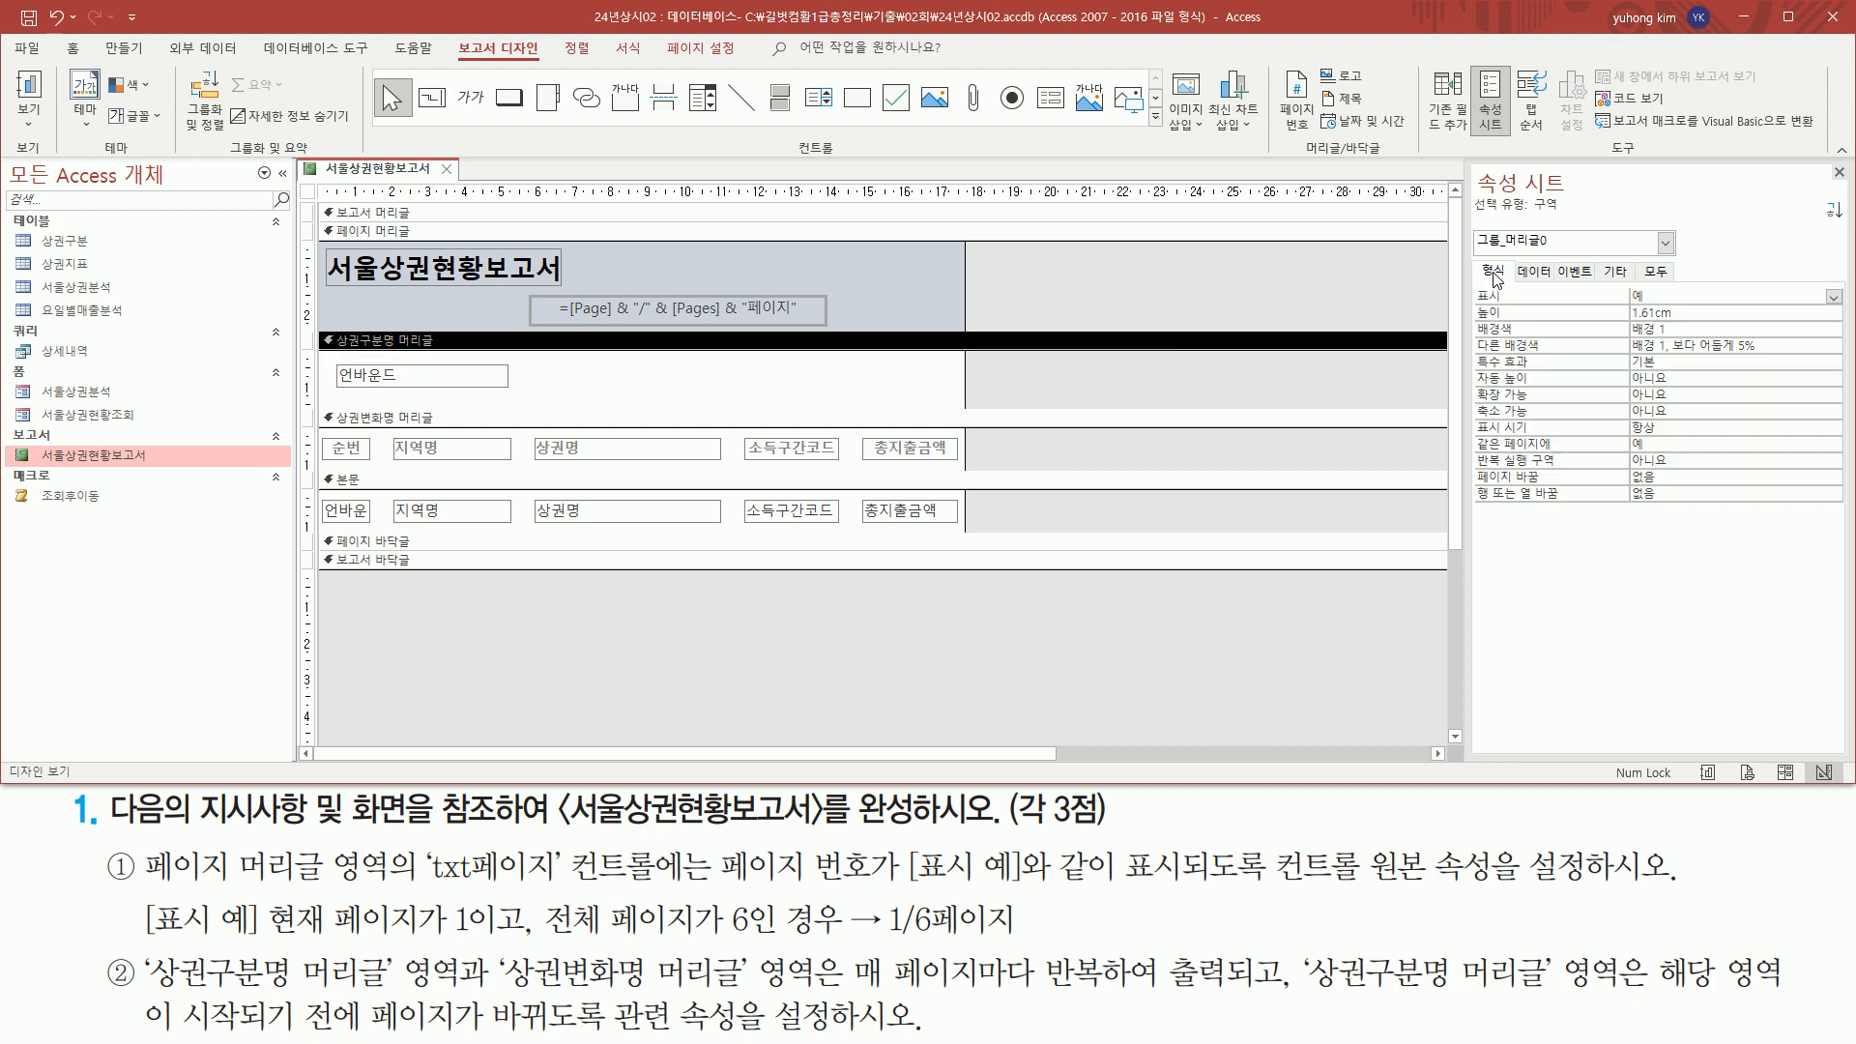
left_click_drag(1476, 257, 1512, 281)
Set the 반복 실행 구역 property of the 상권구분명 머리글 section to 예
mouse_move(145, 995)
left_mouse_down()
mouse_move(435, 995)
mouse_move(470, 955)
mouse_move(571, 991)
mouse_move(766, 1010)
mouse_move(822, 990)
mouse_move(1248, 988)
left_mouse_up()
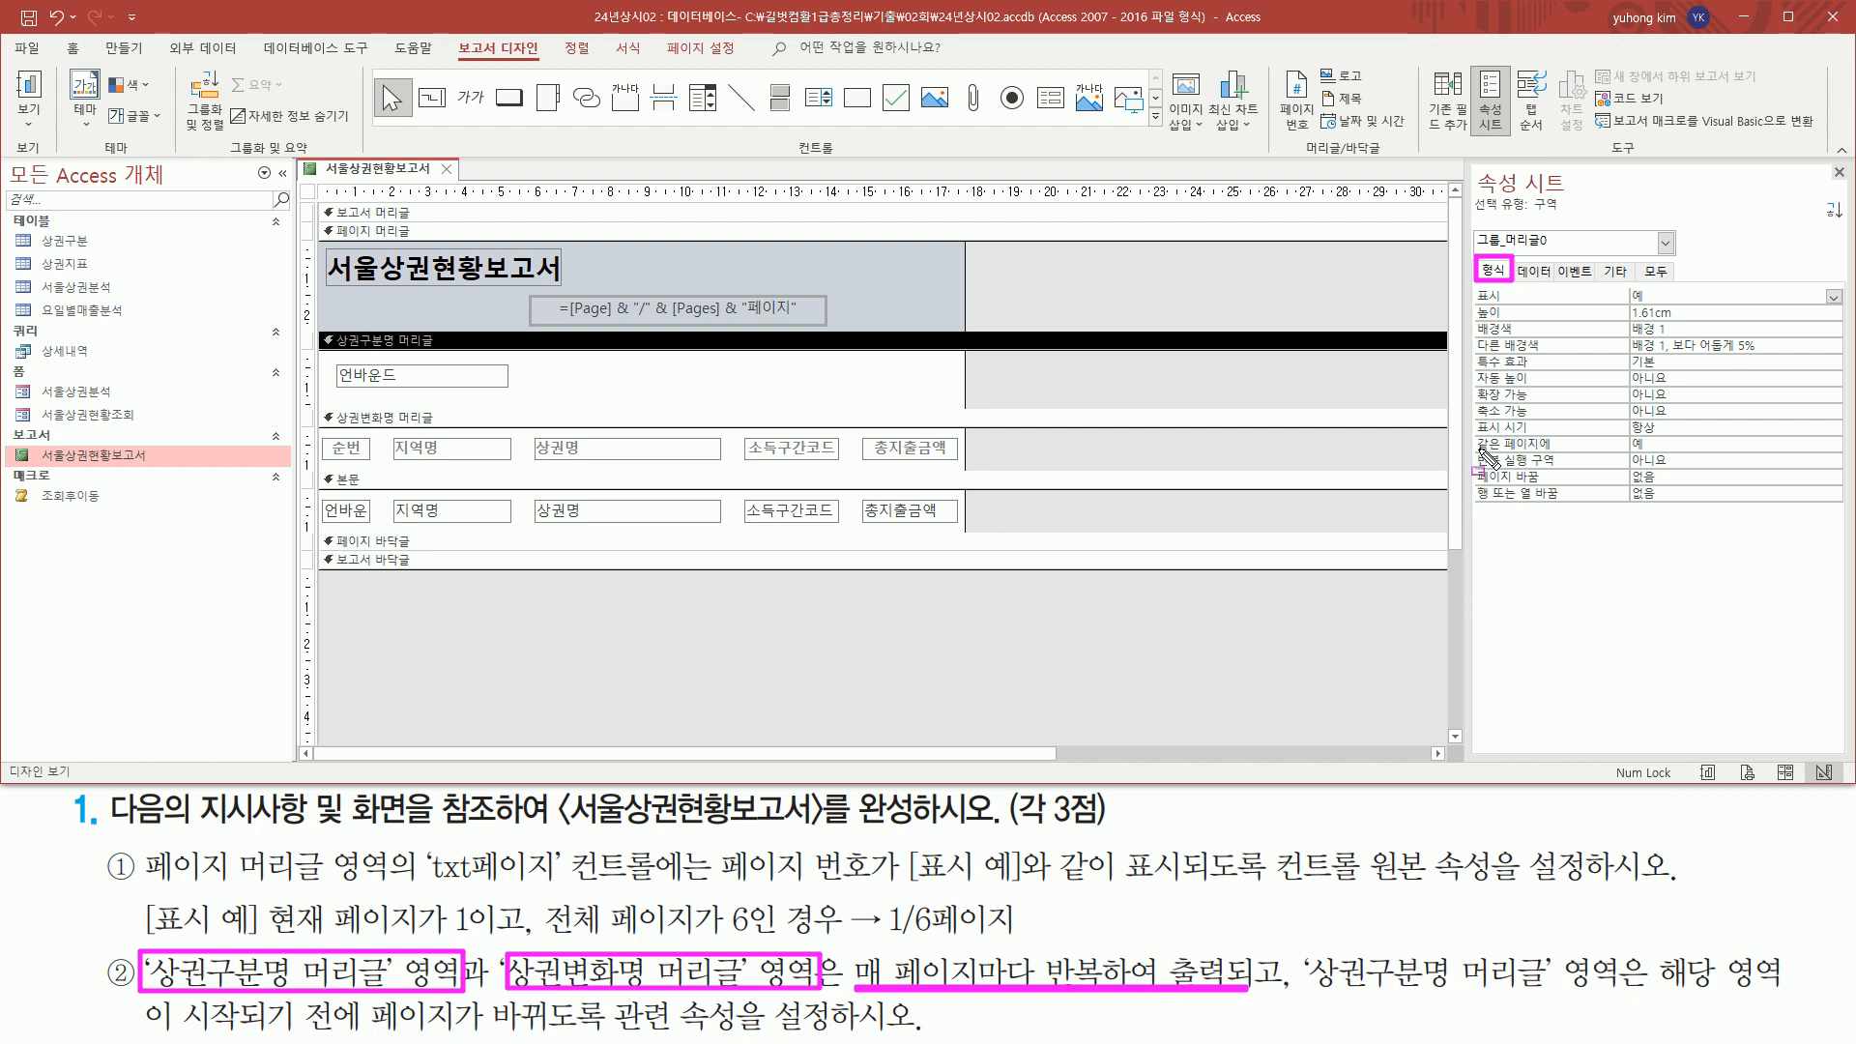
mouse_move(1474, 446)
left_mouse_down()
mouse_move(1566, 474)
mouse_move(1752, 471)
left_mouse_up()
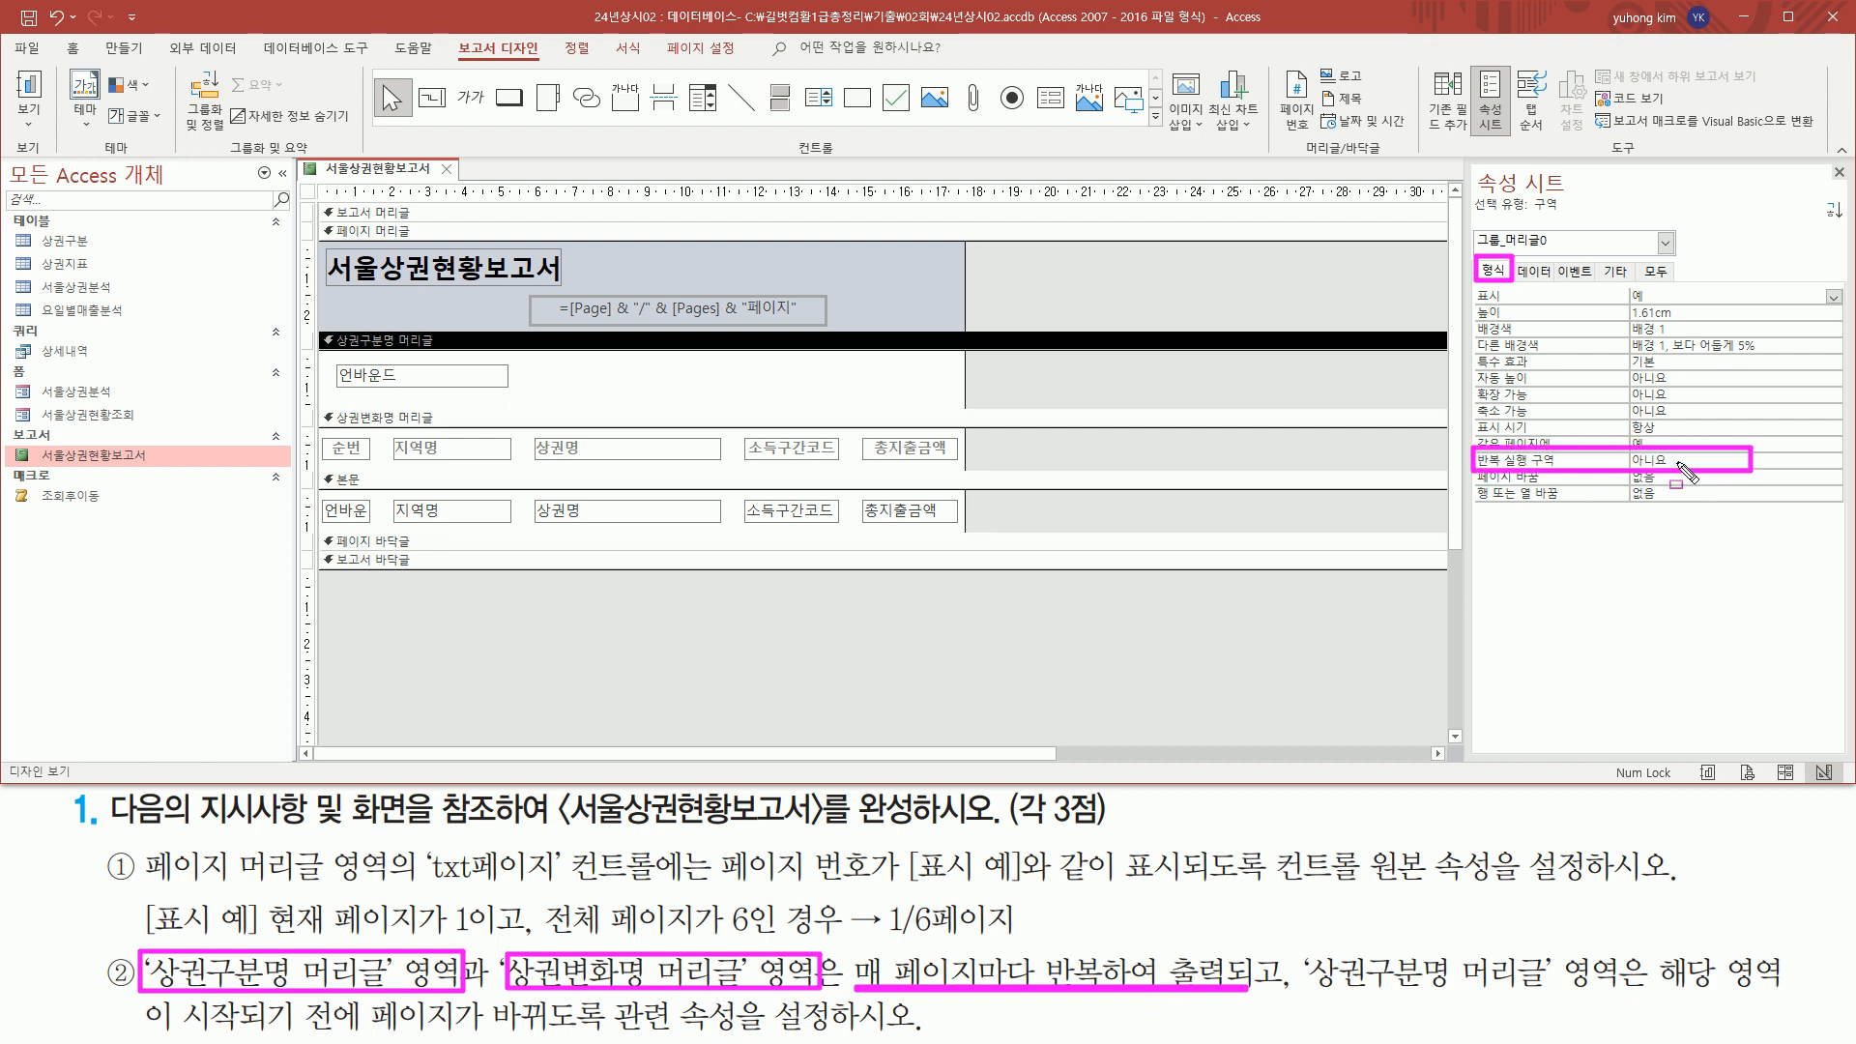
key("Escape")
left_click(1814, 459)
left_click(1834, 462)
left_click(1662, 476)
Set the 반복 실행 구역 property of the 상권변화명 머리글 section to 예 as well
left_click(397, 419)
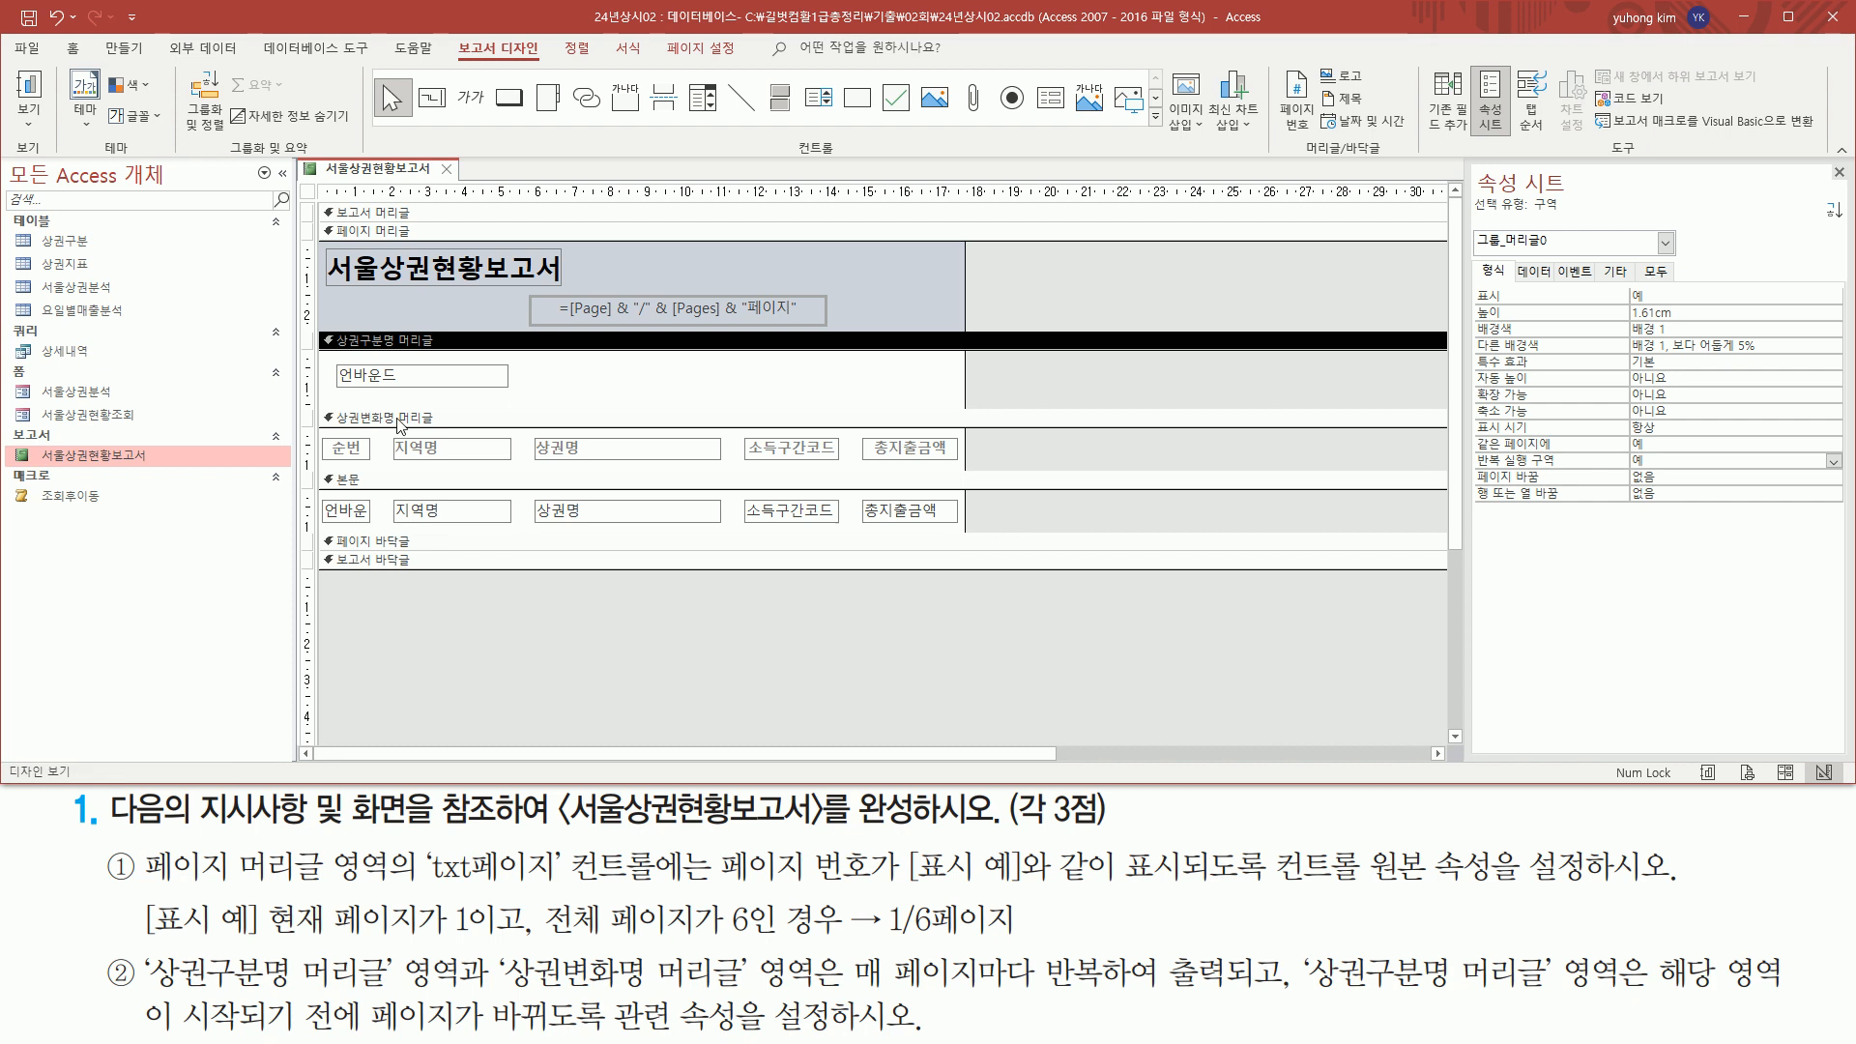
left_click(397, 419)
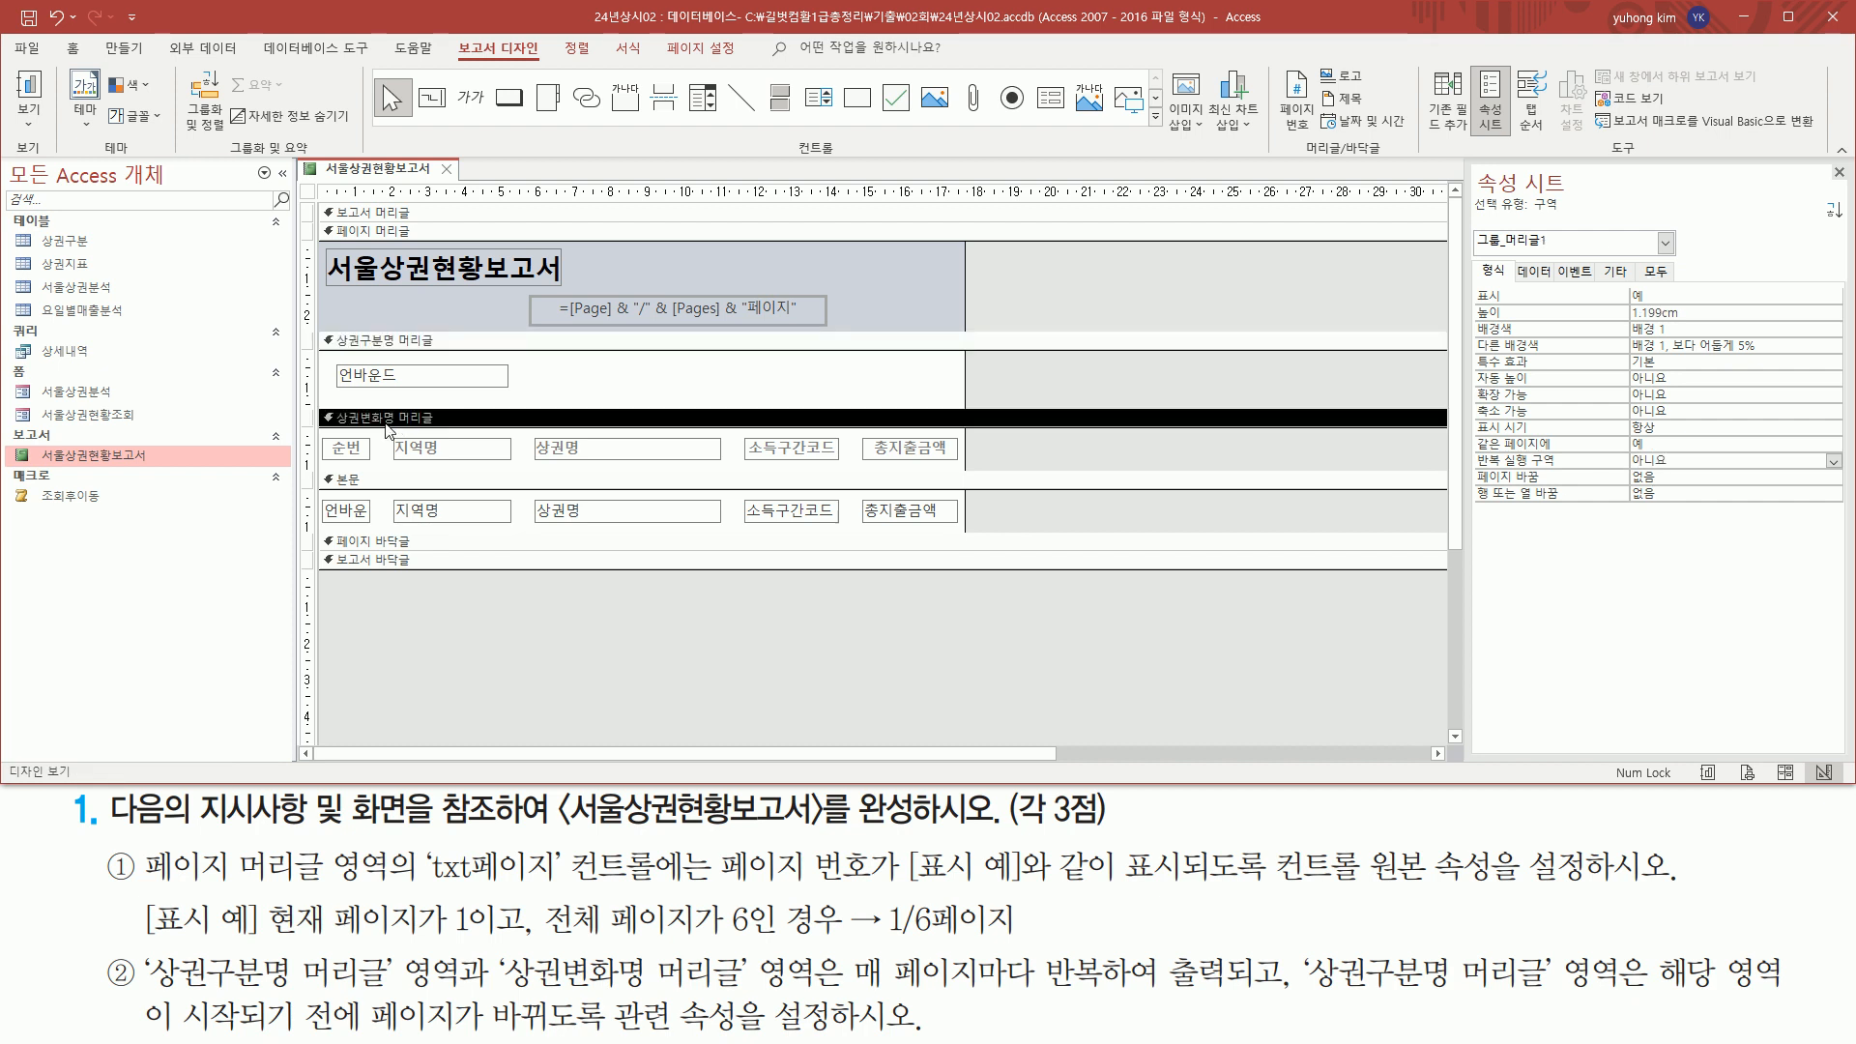
left_click(1682, 460)
left_click(1834, 461)
left_click(1729, 478)
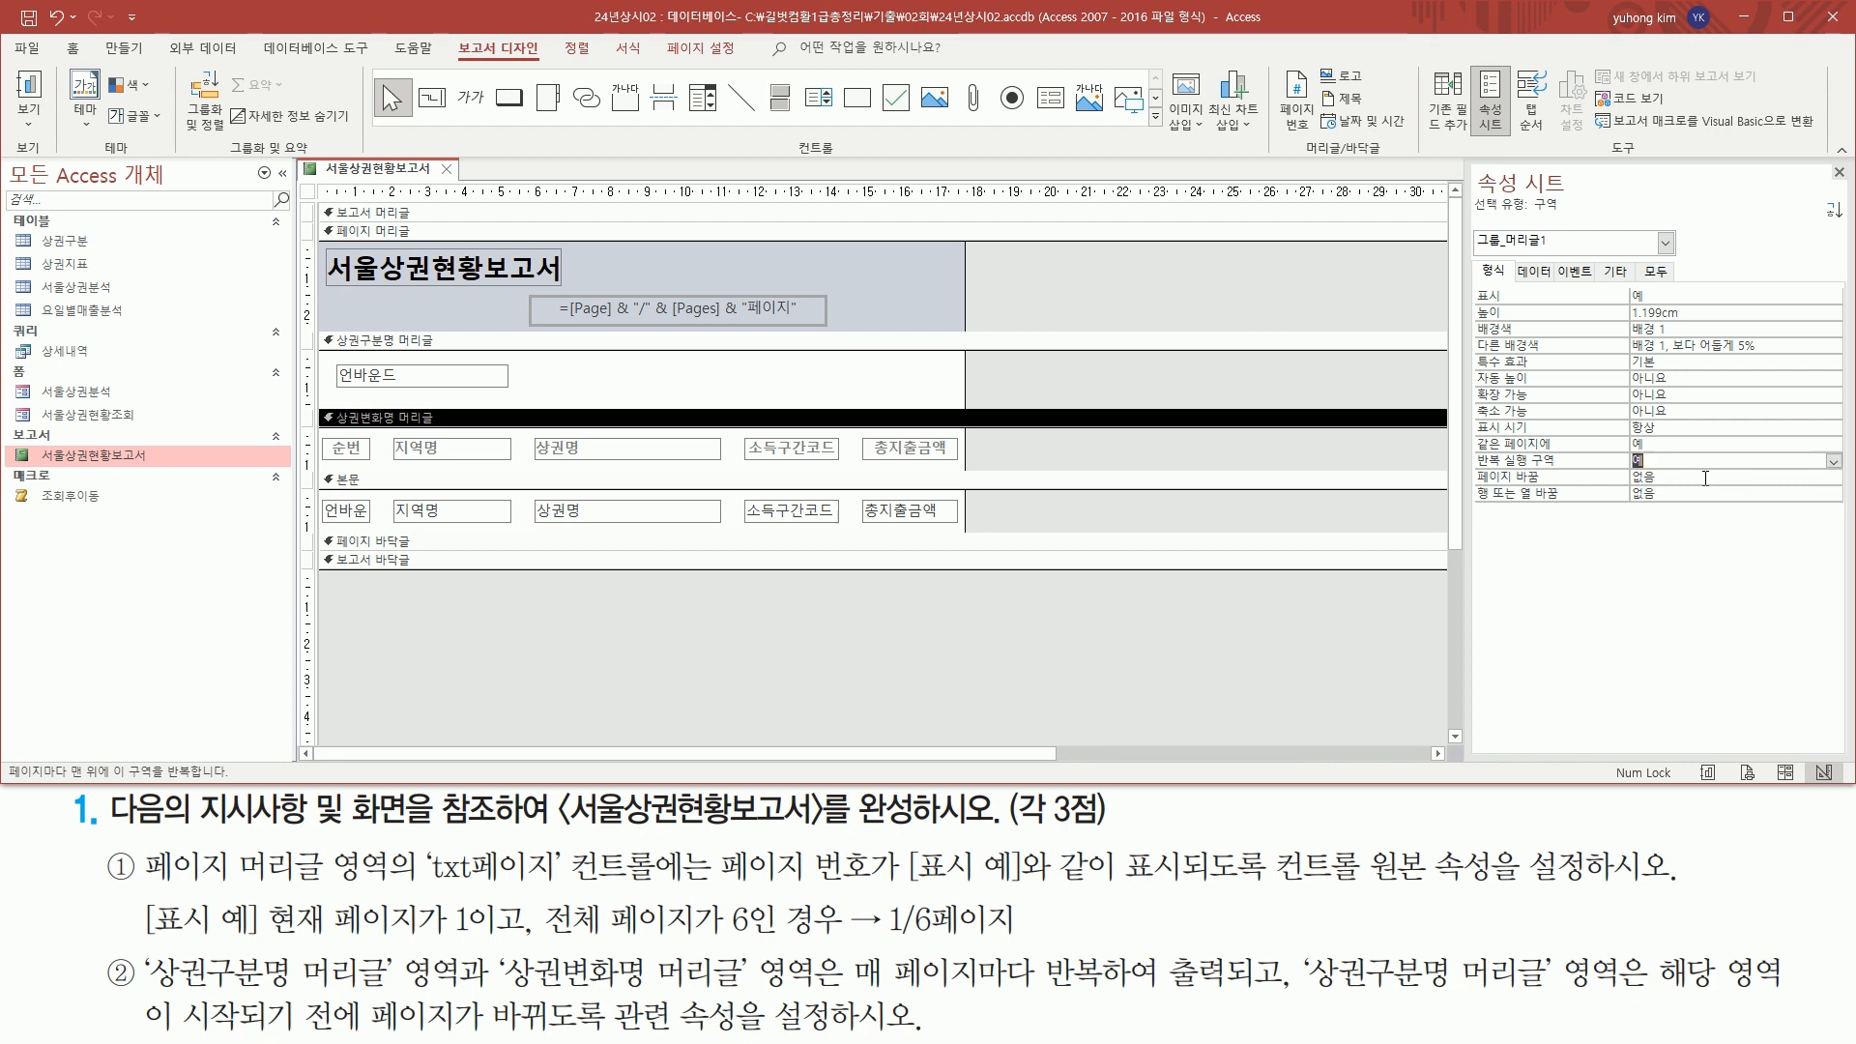
left_click_drag(1473, 445, 1673, 476)
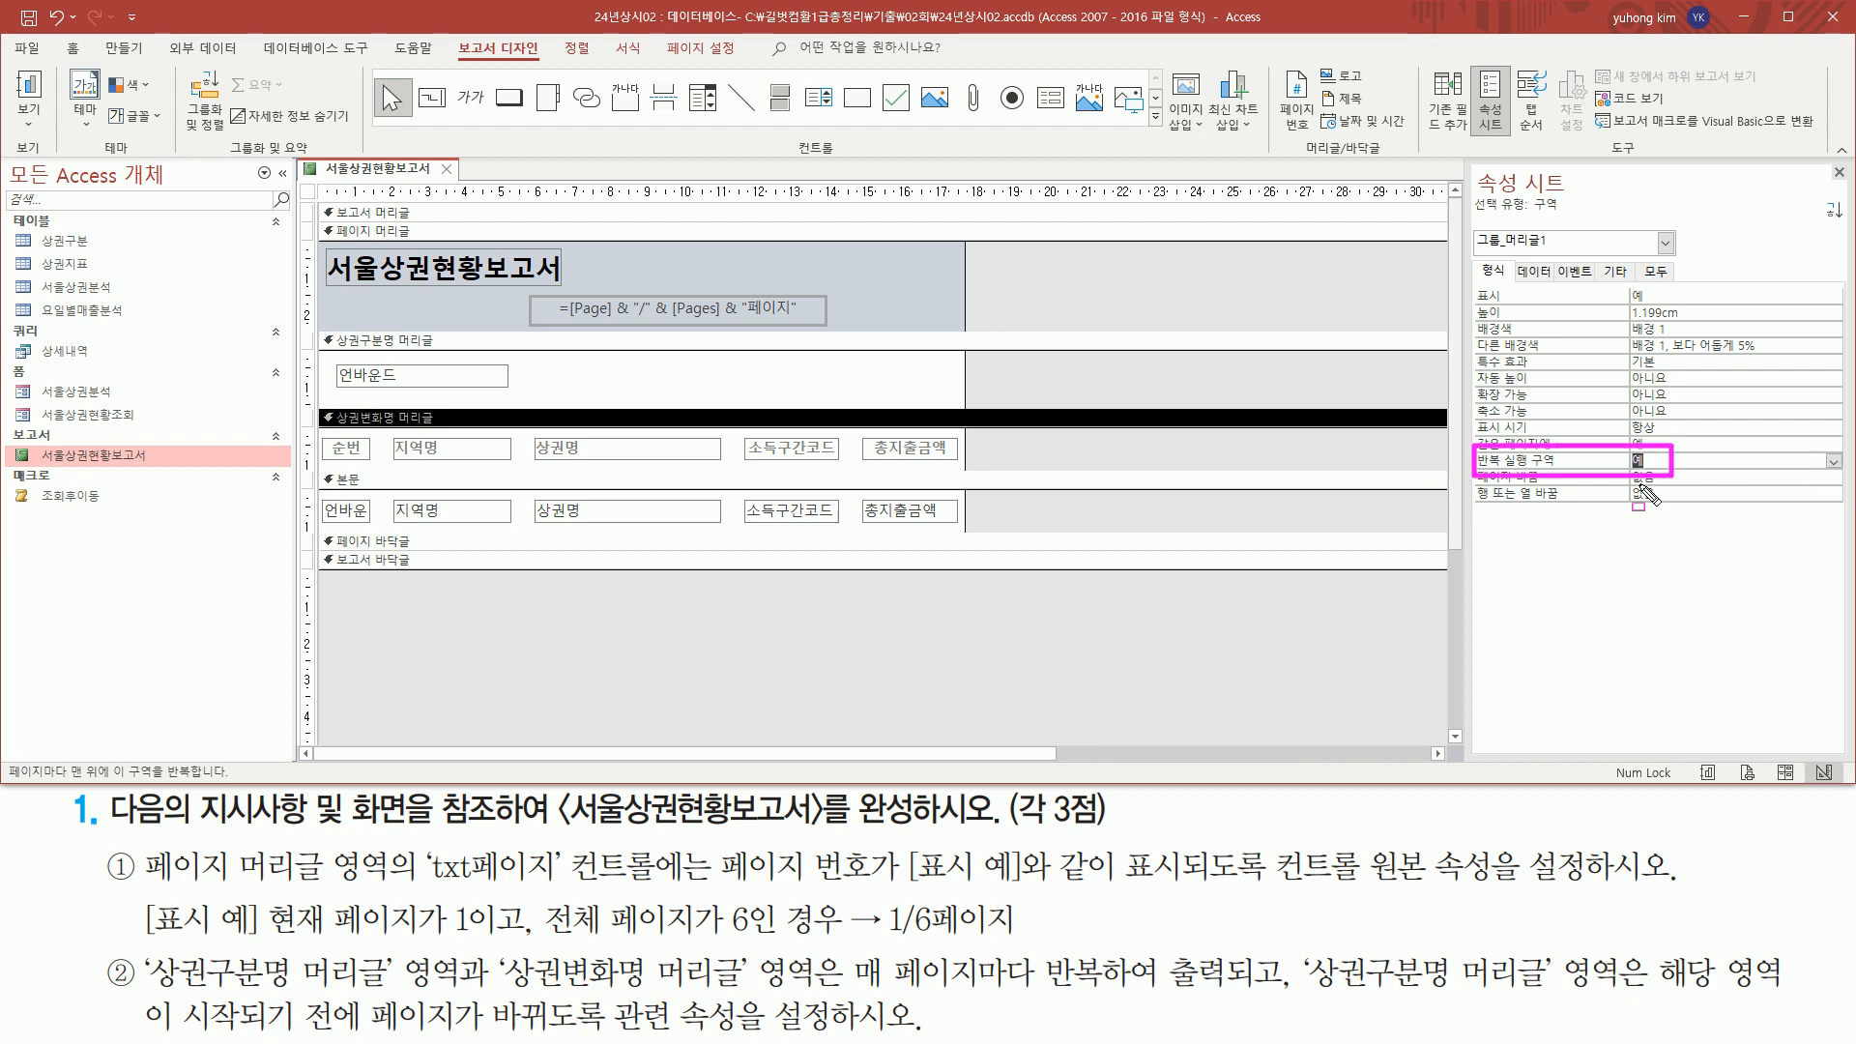
left_click_drag(314, 334, 966, 470)
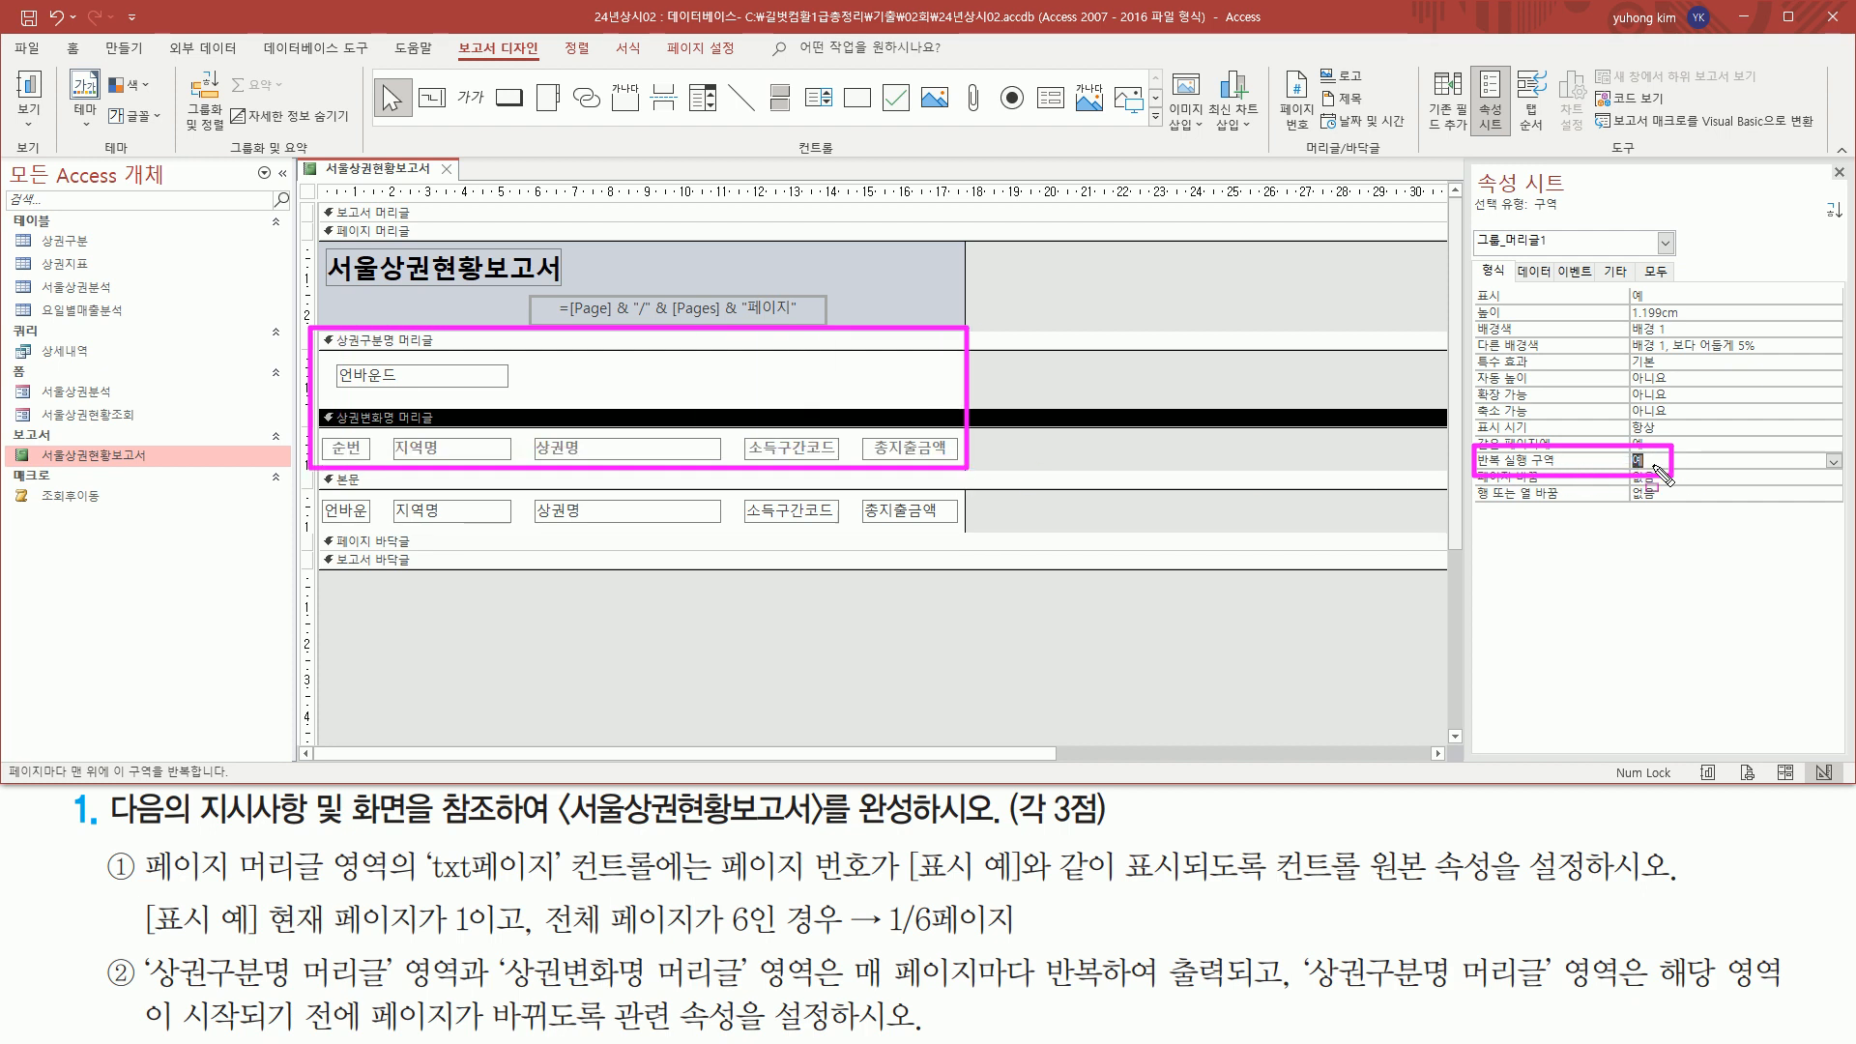
left_click_drag(995, 991, 1220, 992)
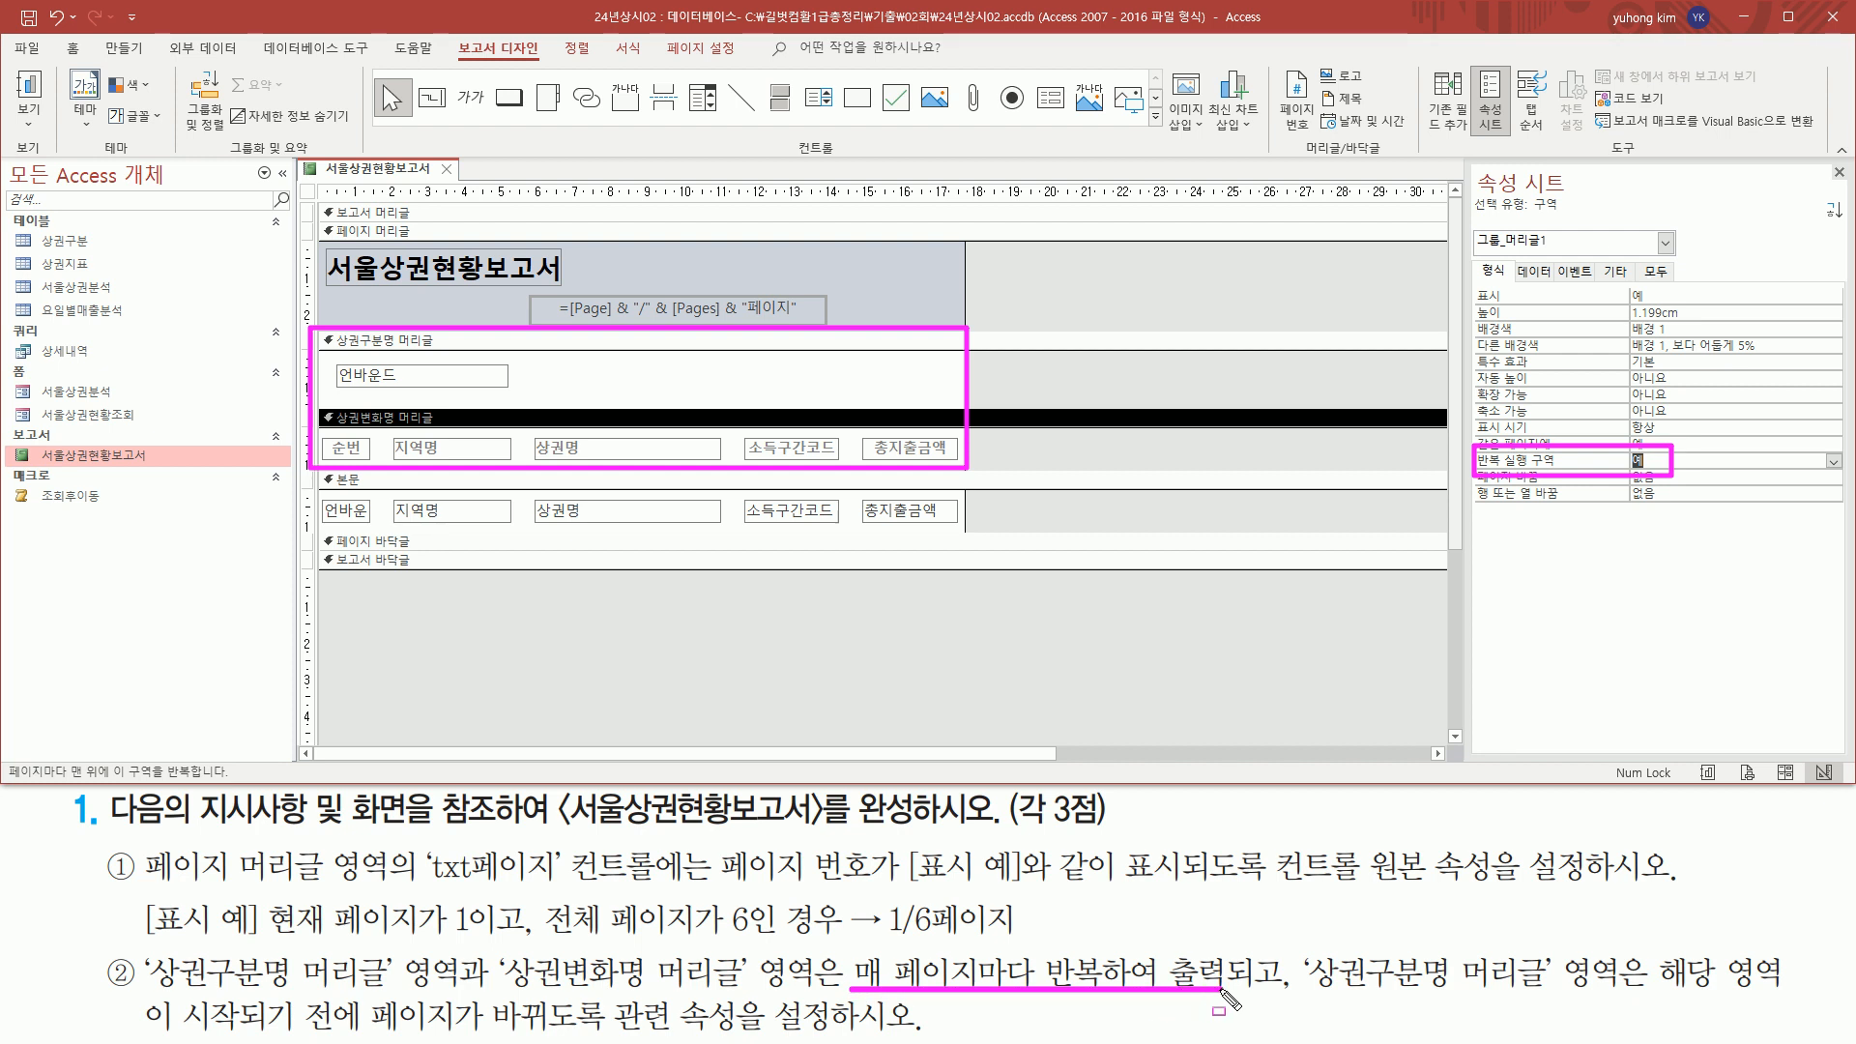
left_click_drag(1305, 944, 1571, 1003)
key("Escape")
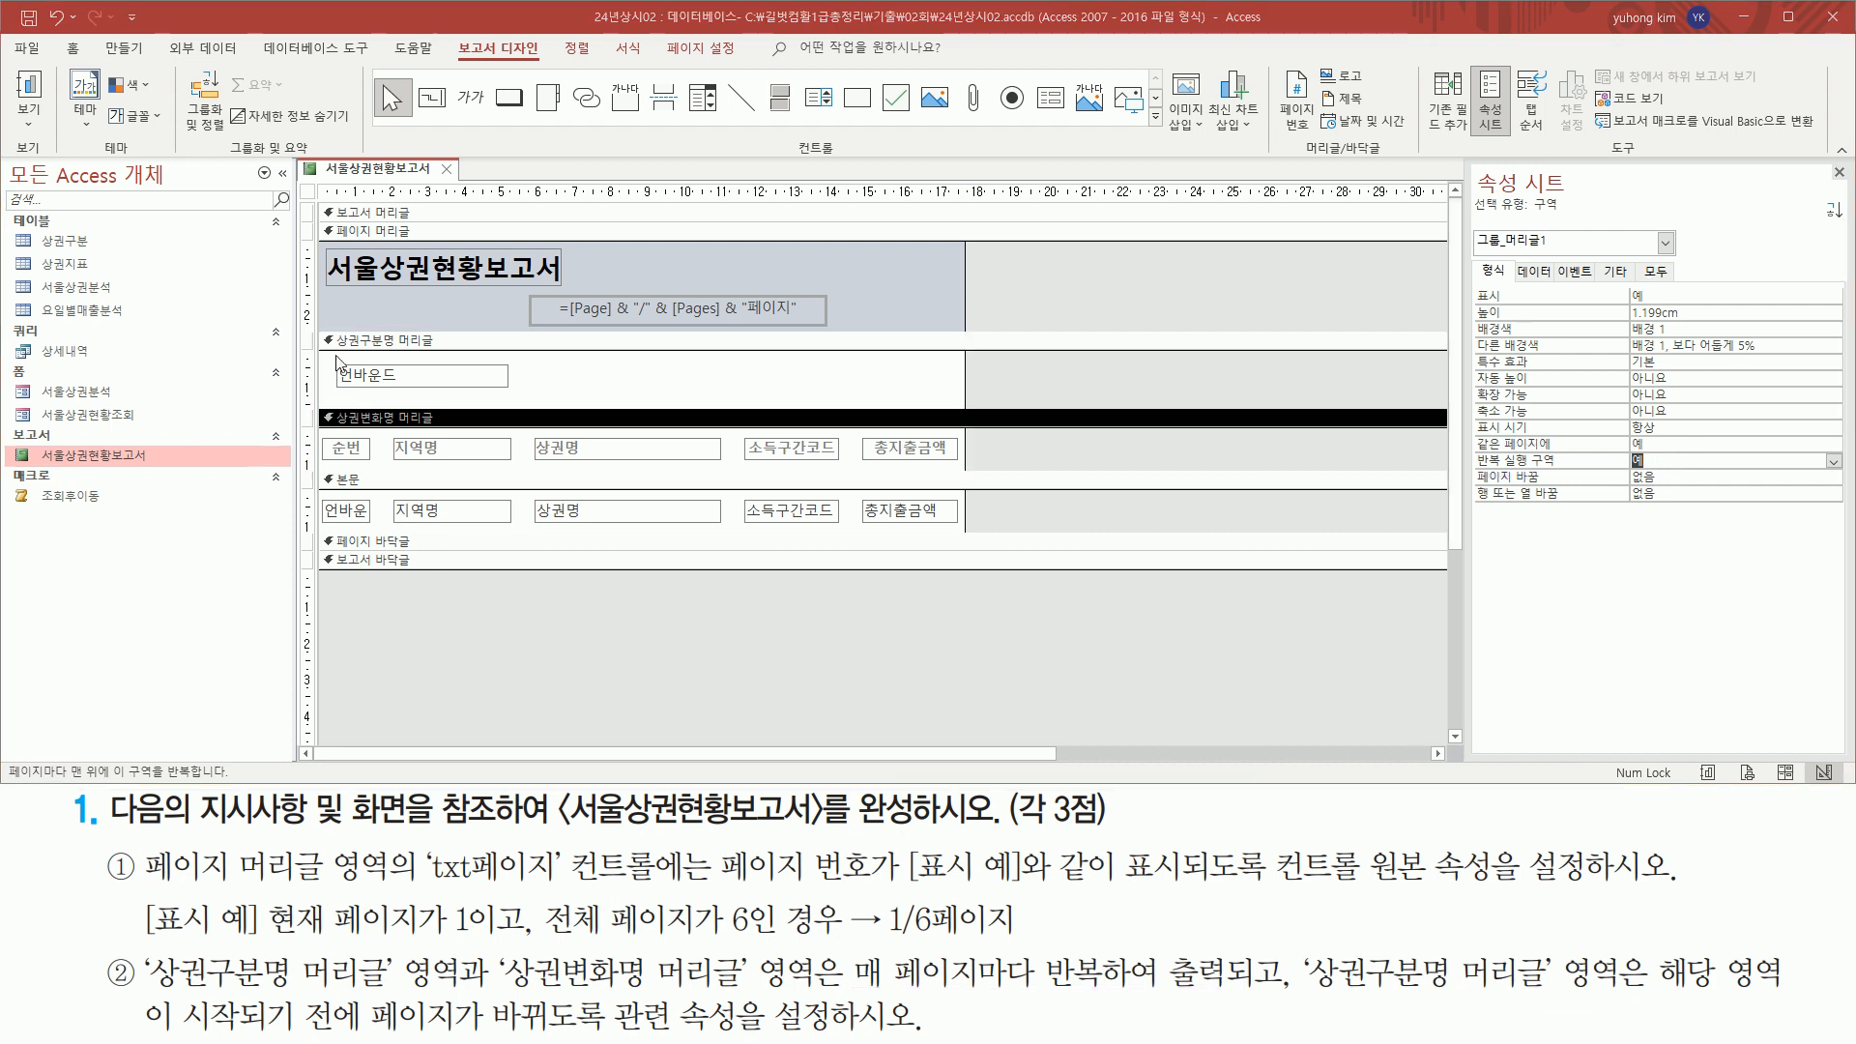
Select the 상권구분명 머리글 section to show its format properties
left_click_drag(327, 339, 967, 425)
key("Escape")
left_click(445, 344)
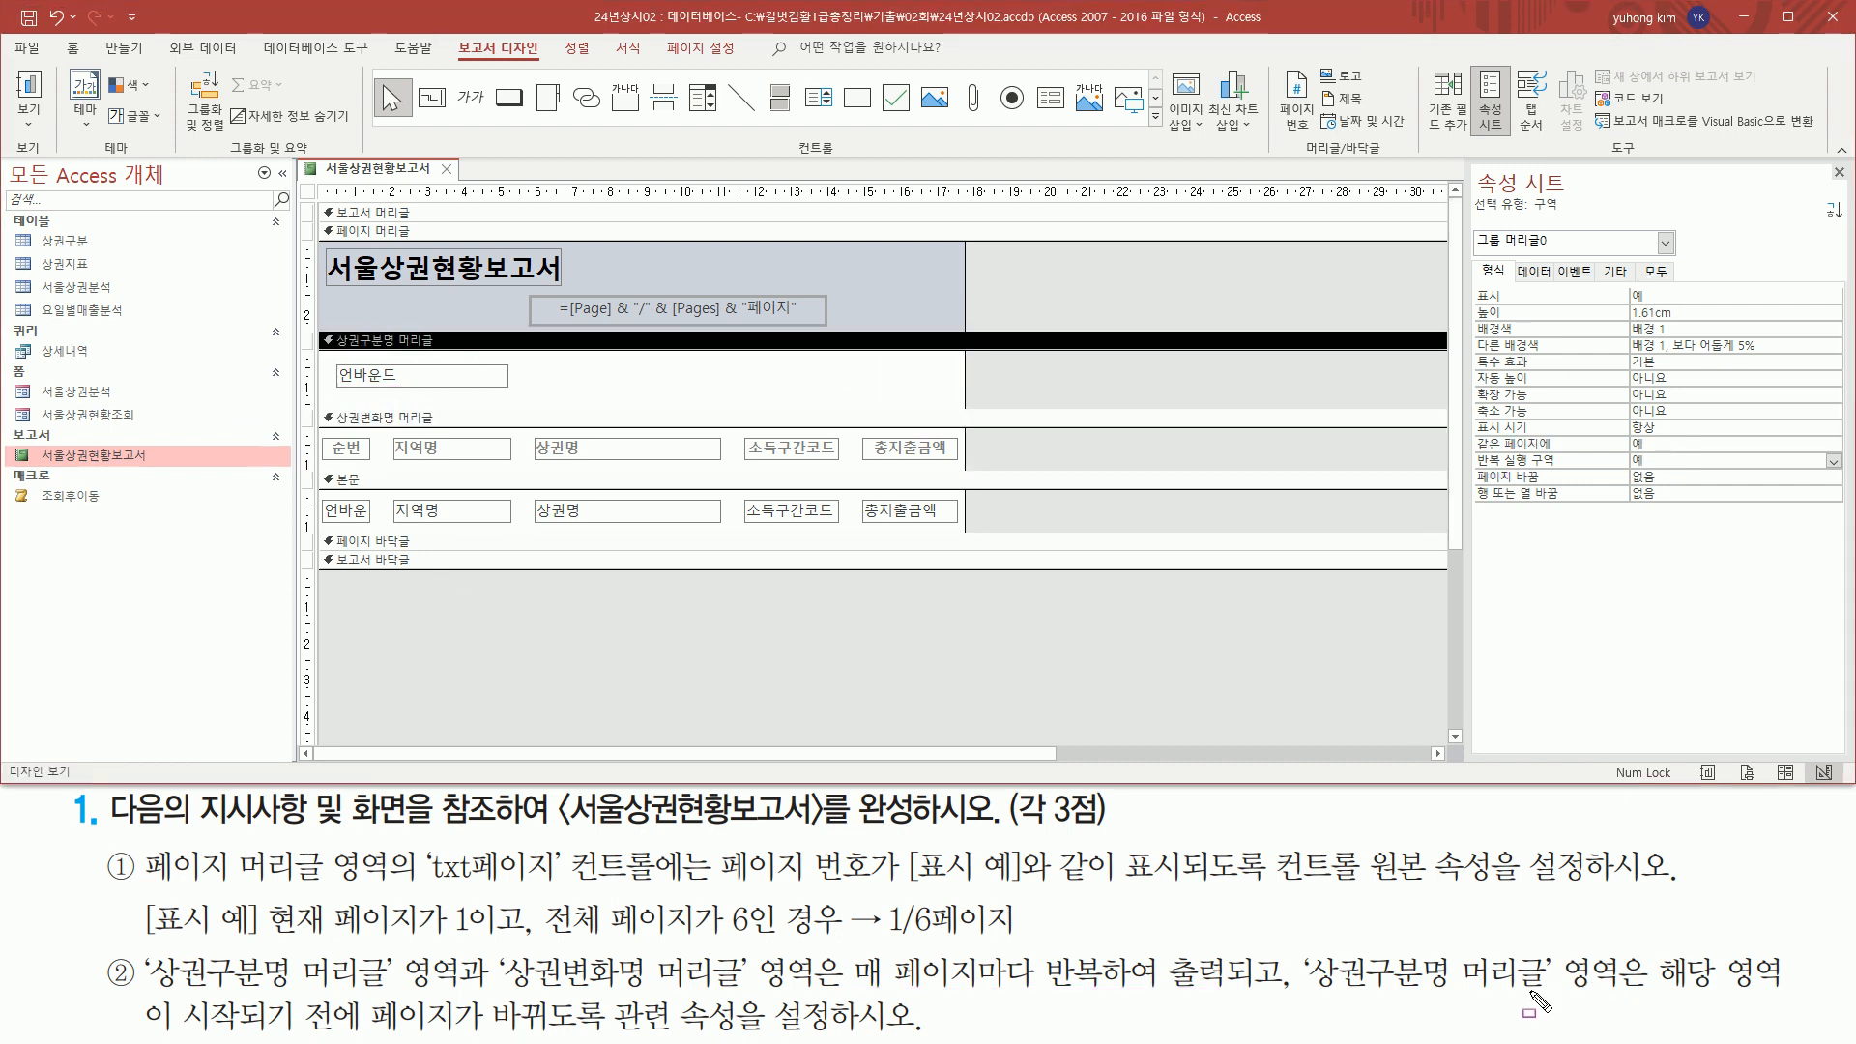
left_click_drag(1661, 1000, 1790, 999)
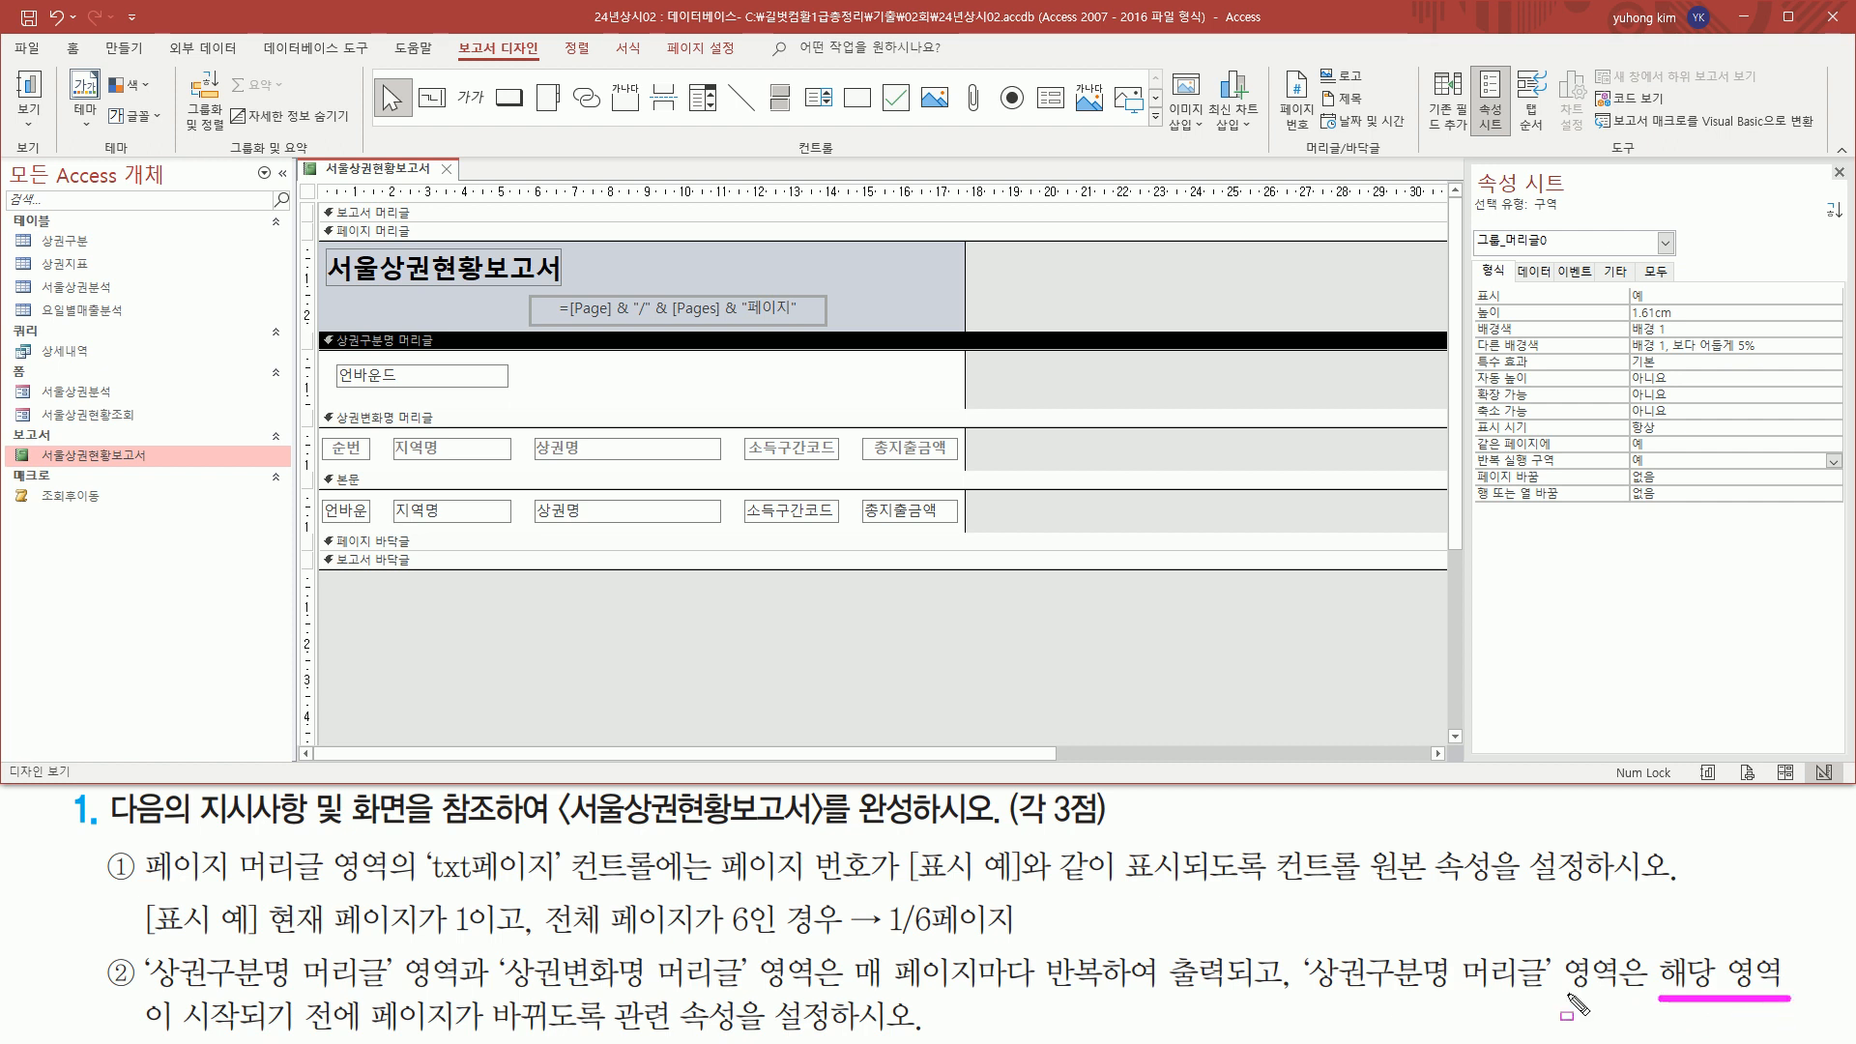
left_click_drag(143, 1031, 582, 1036)
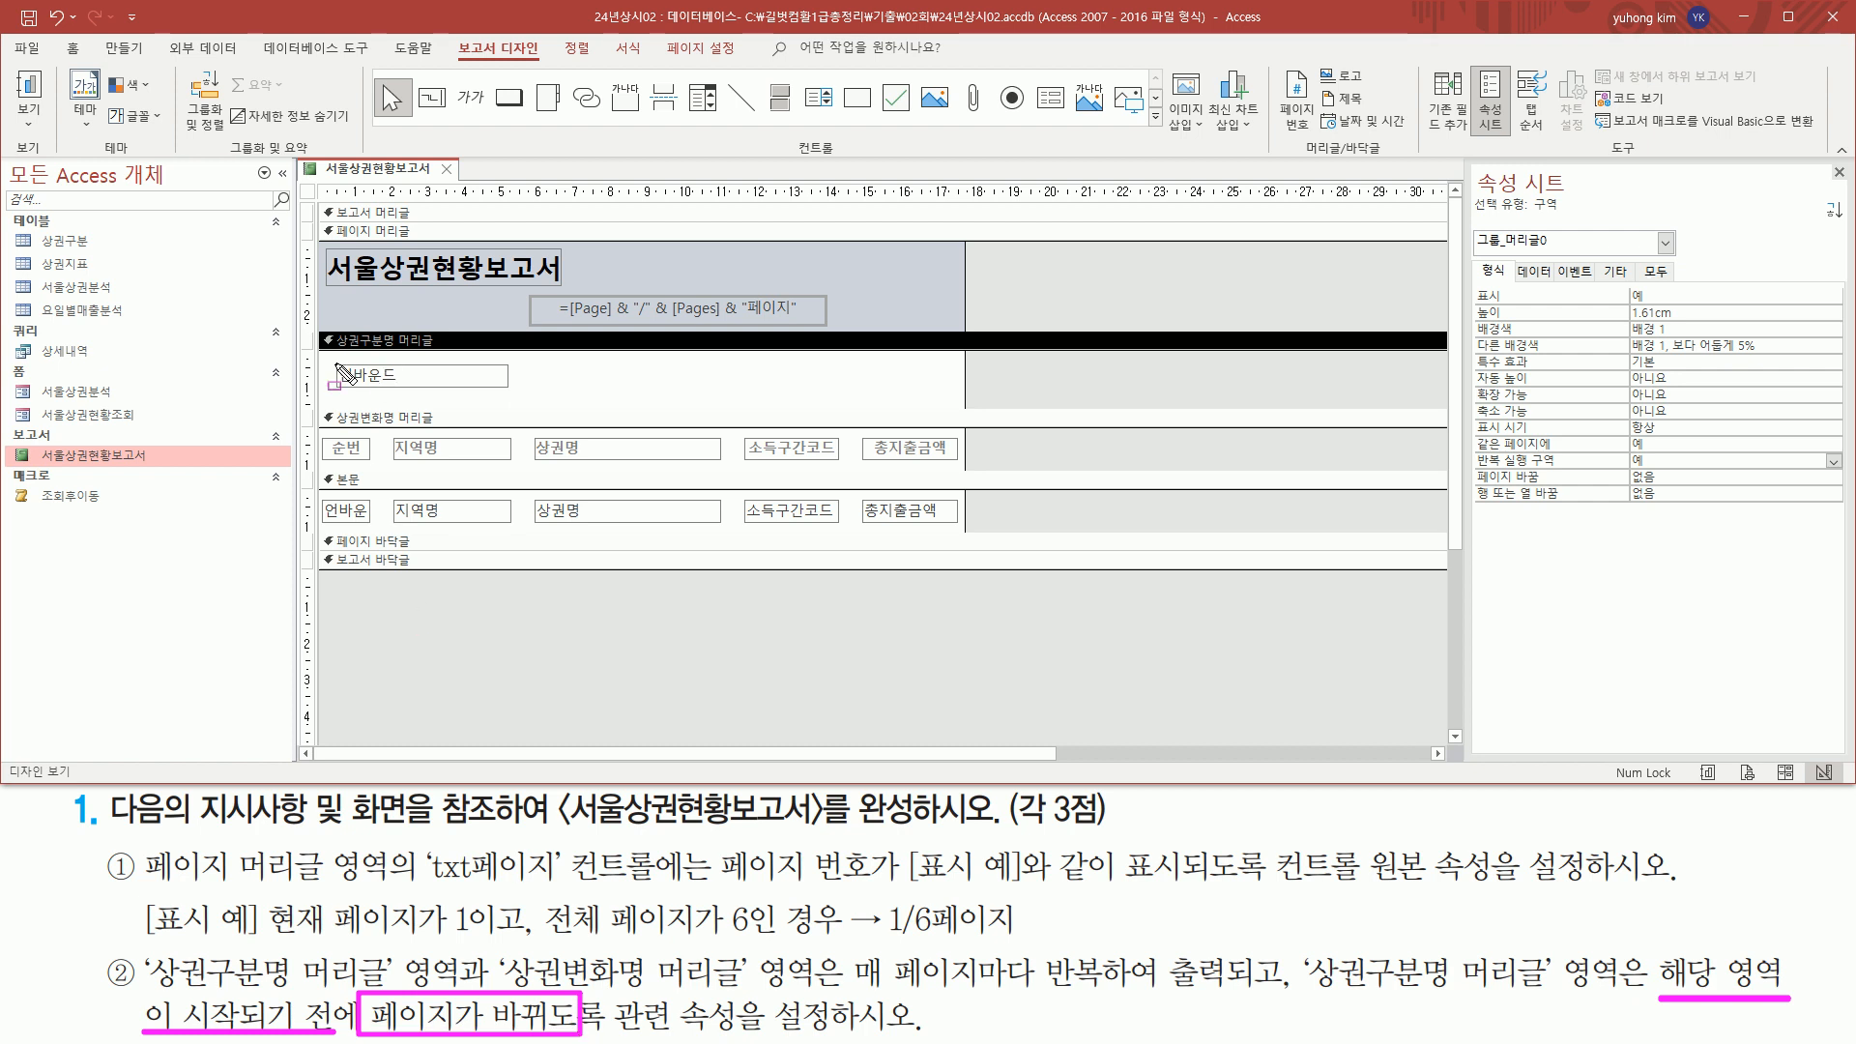
left_click_drag(327, 327, 960, 404)
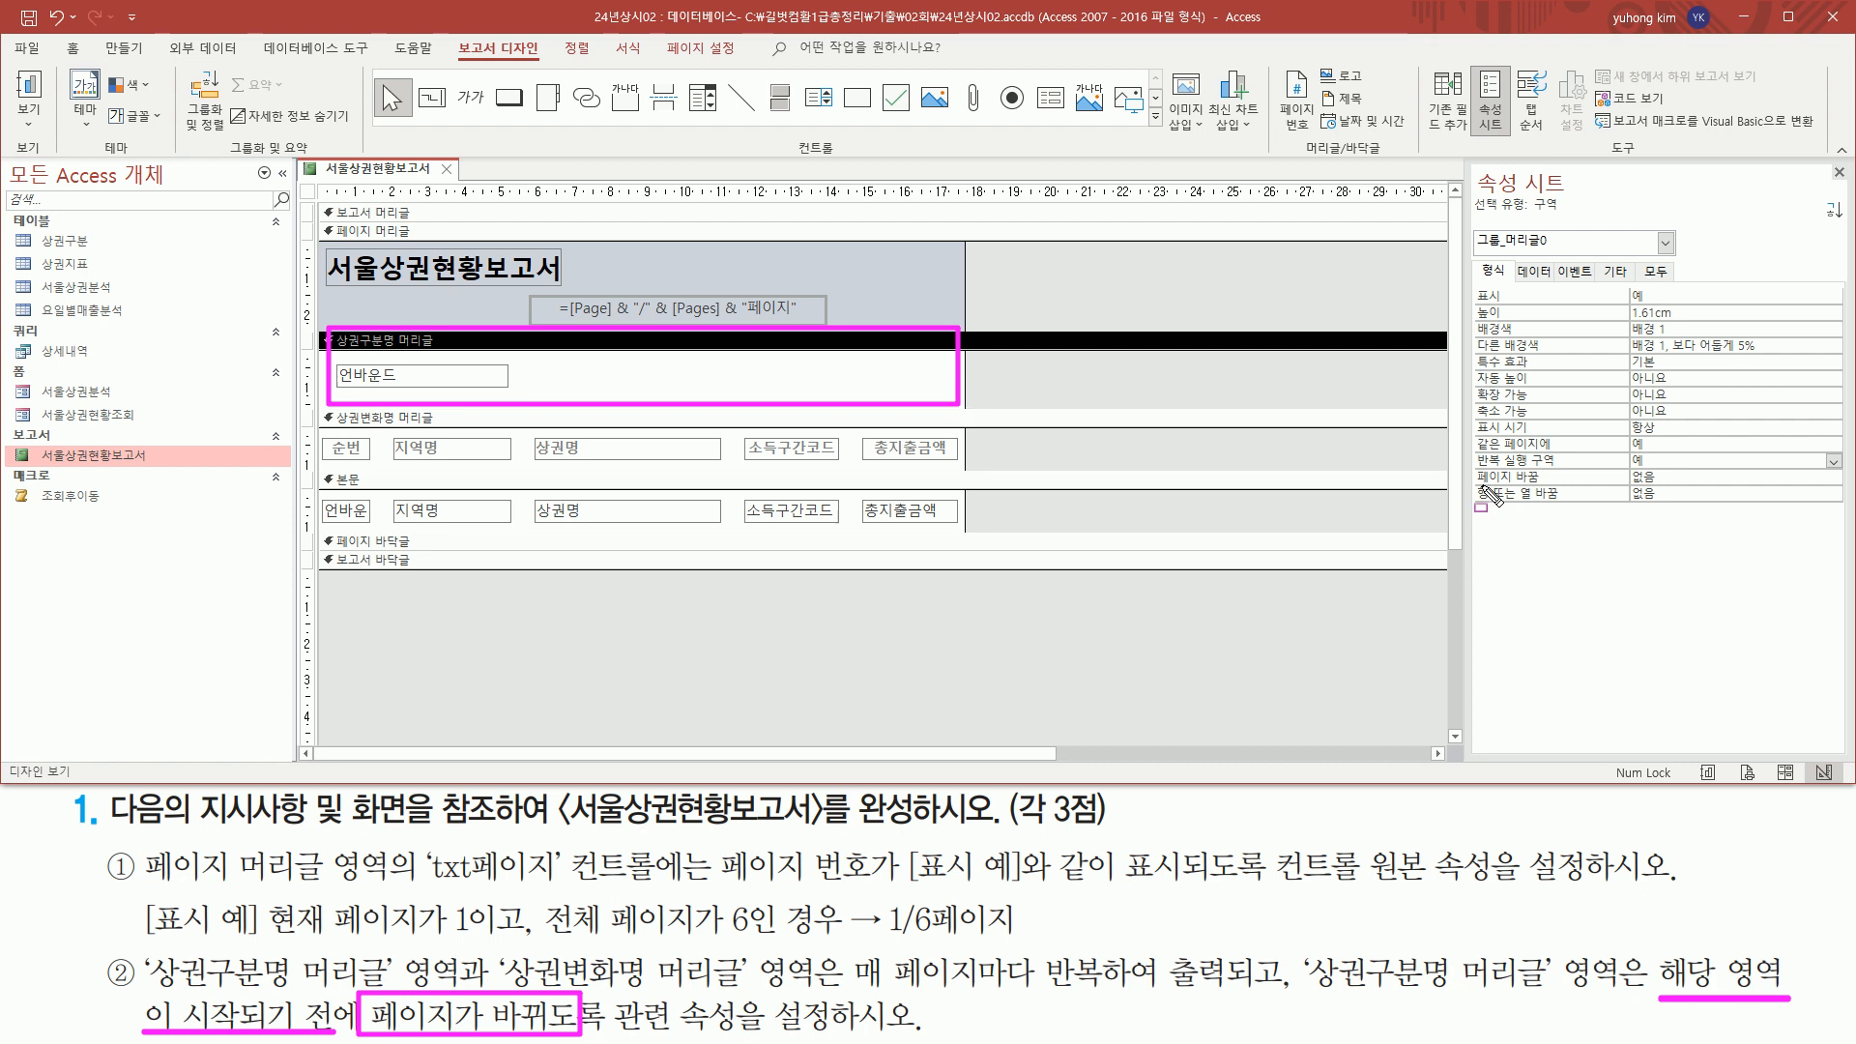
left_click_drag(1473, 469, 1552, 474)
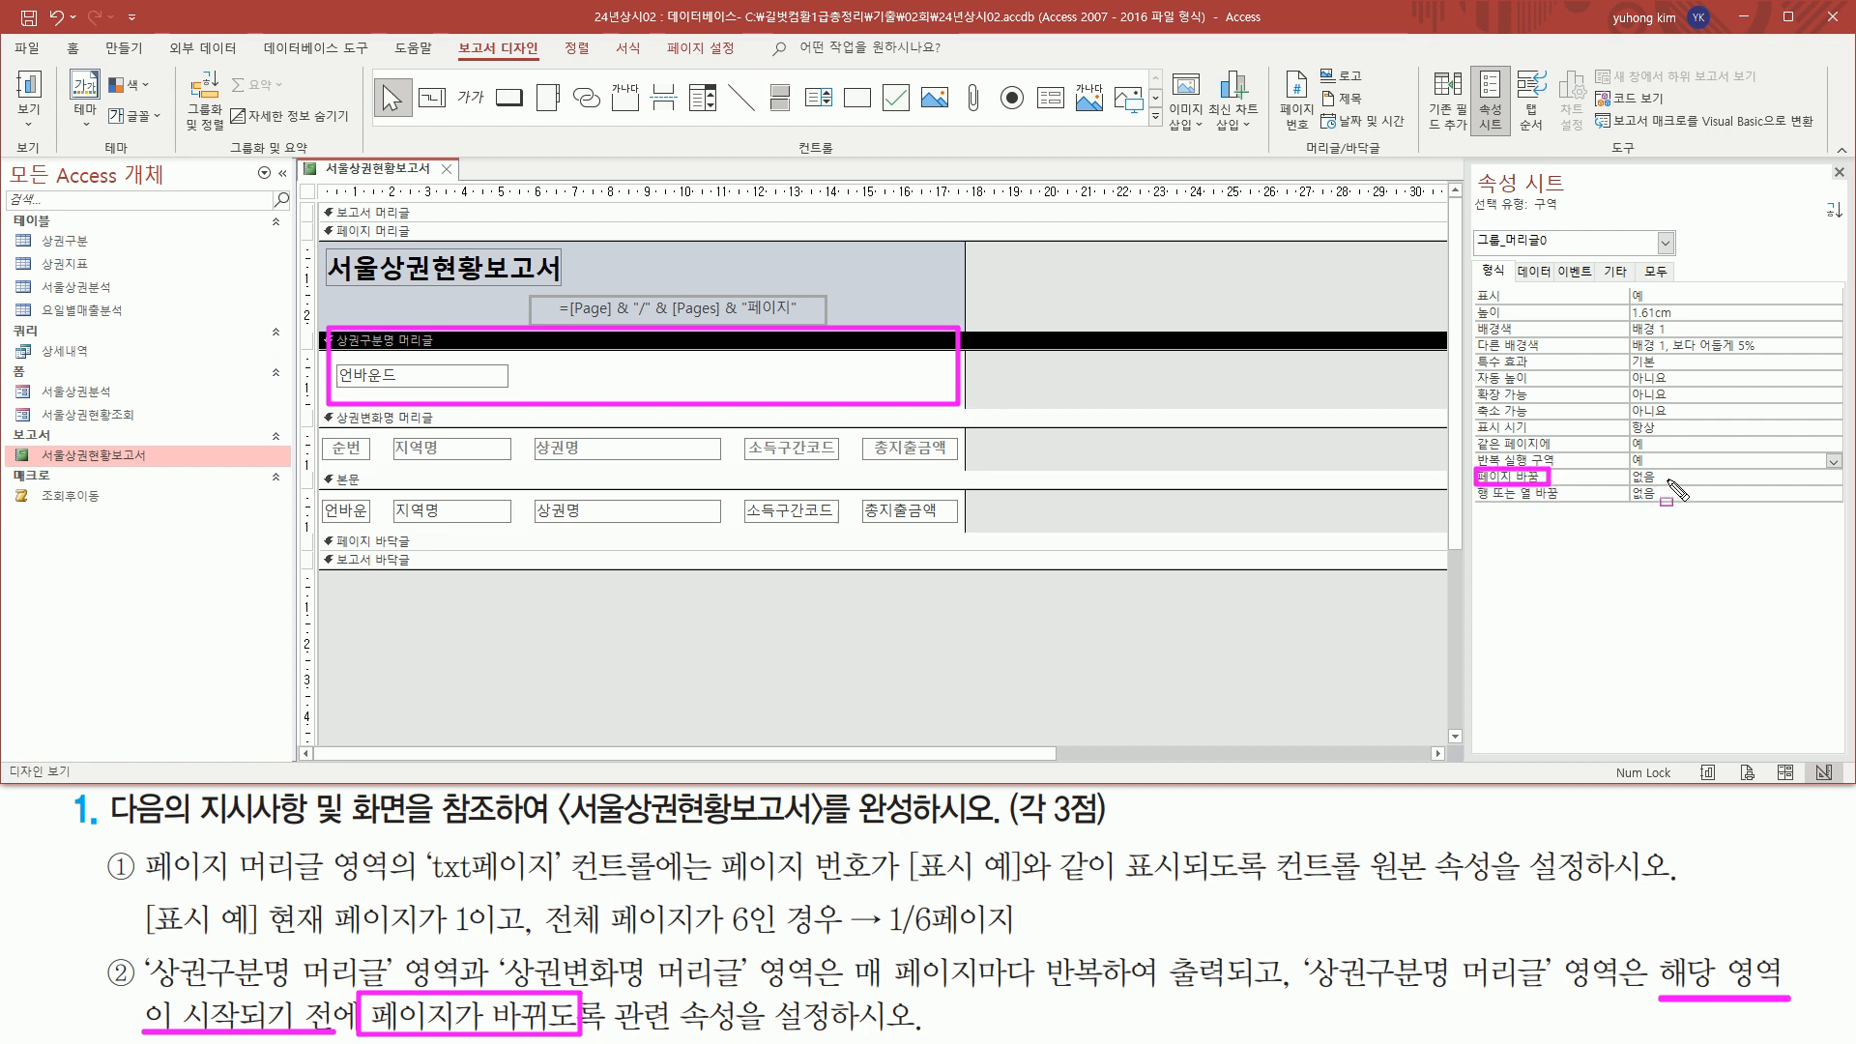
key("Escape")
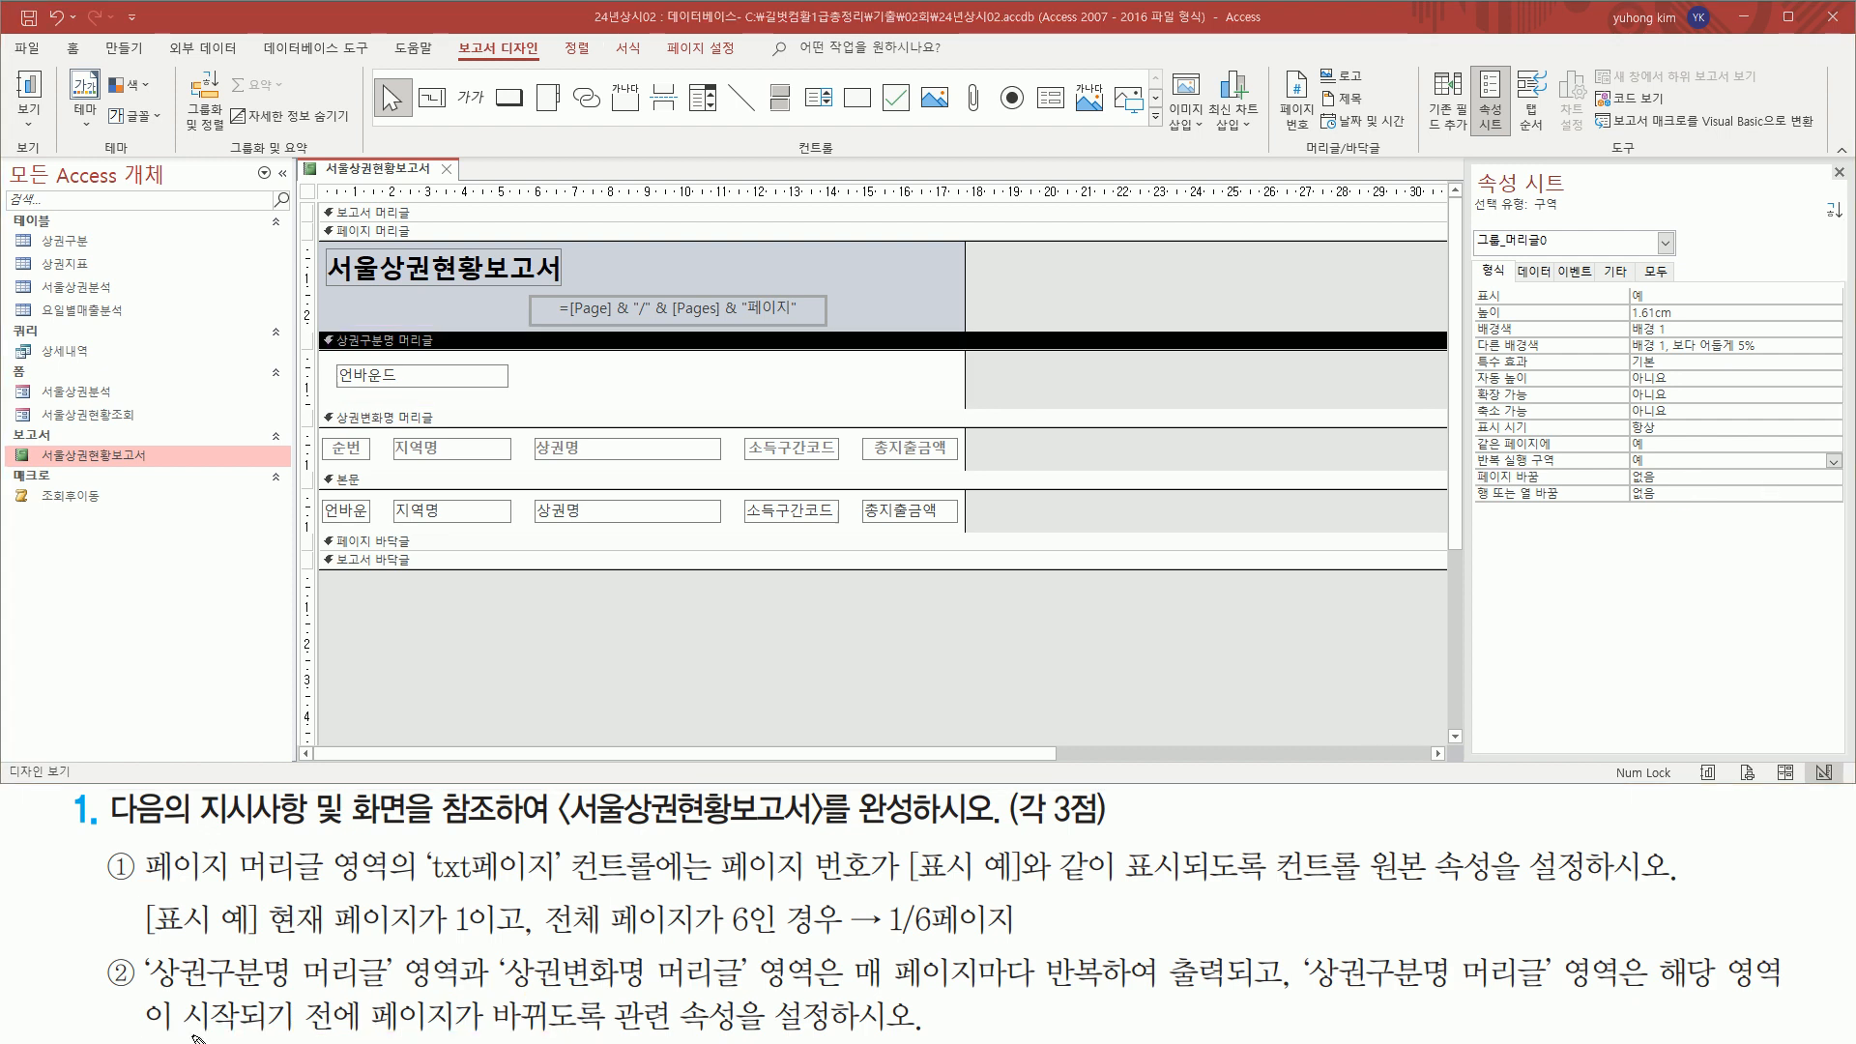
left_click_drag(1643, 1000, 1776, 999)
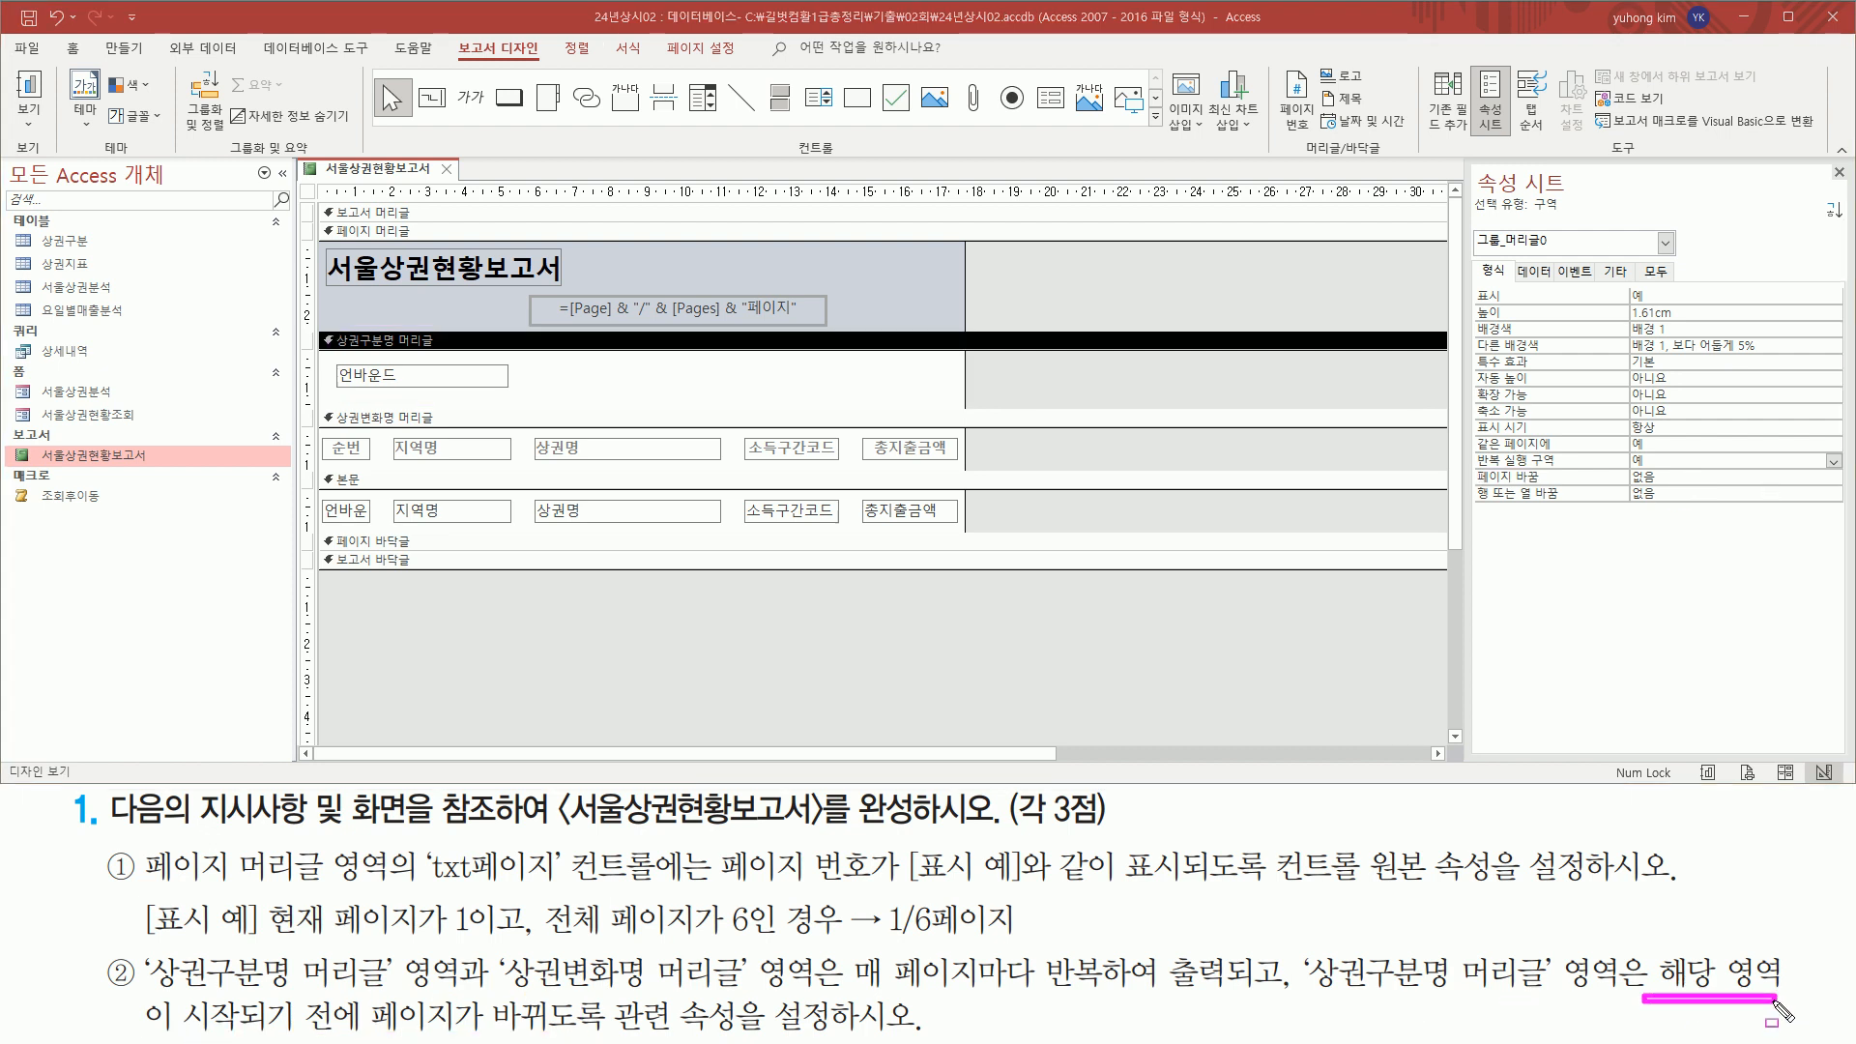
mouse_move(170, 990)
left_mouse_down()
mouse_move(220, 1033)
mouse_move(360, 1042)
left_mouse_up()
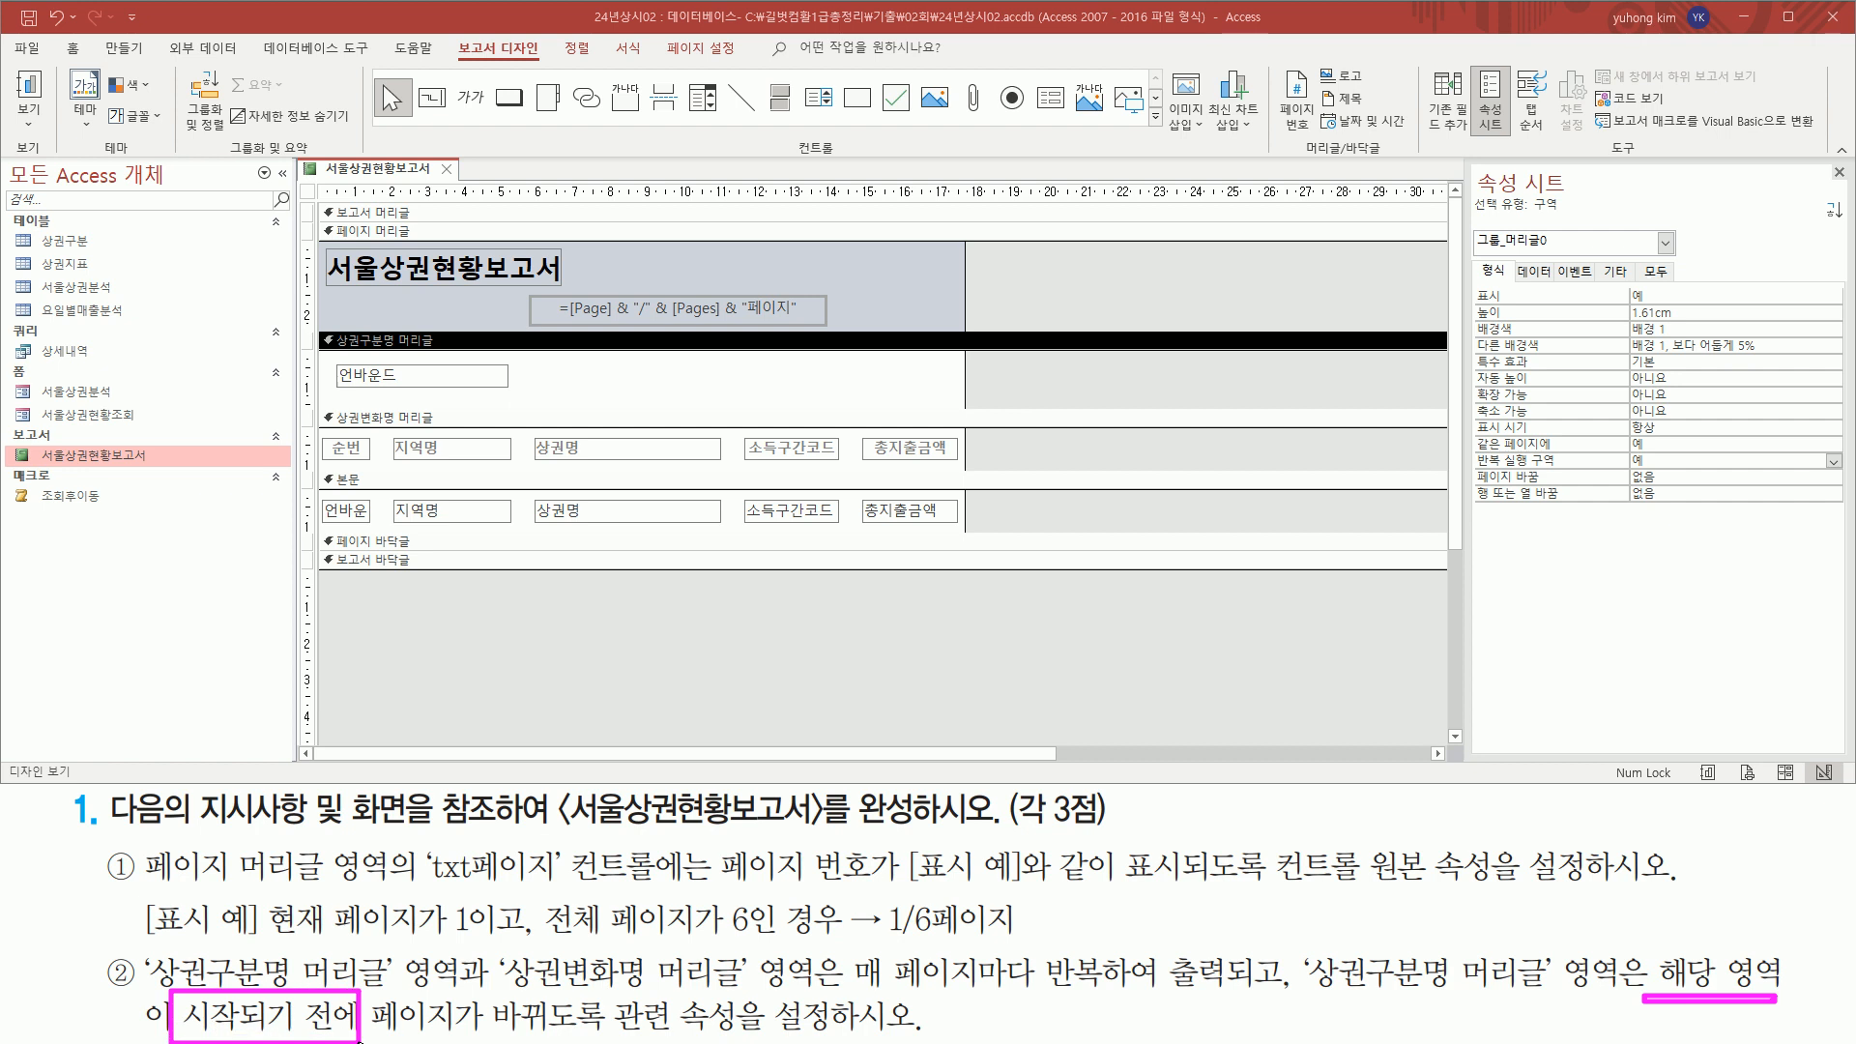
key("Escape")
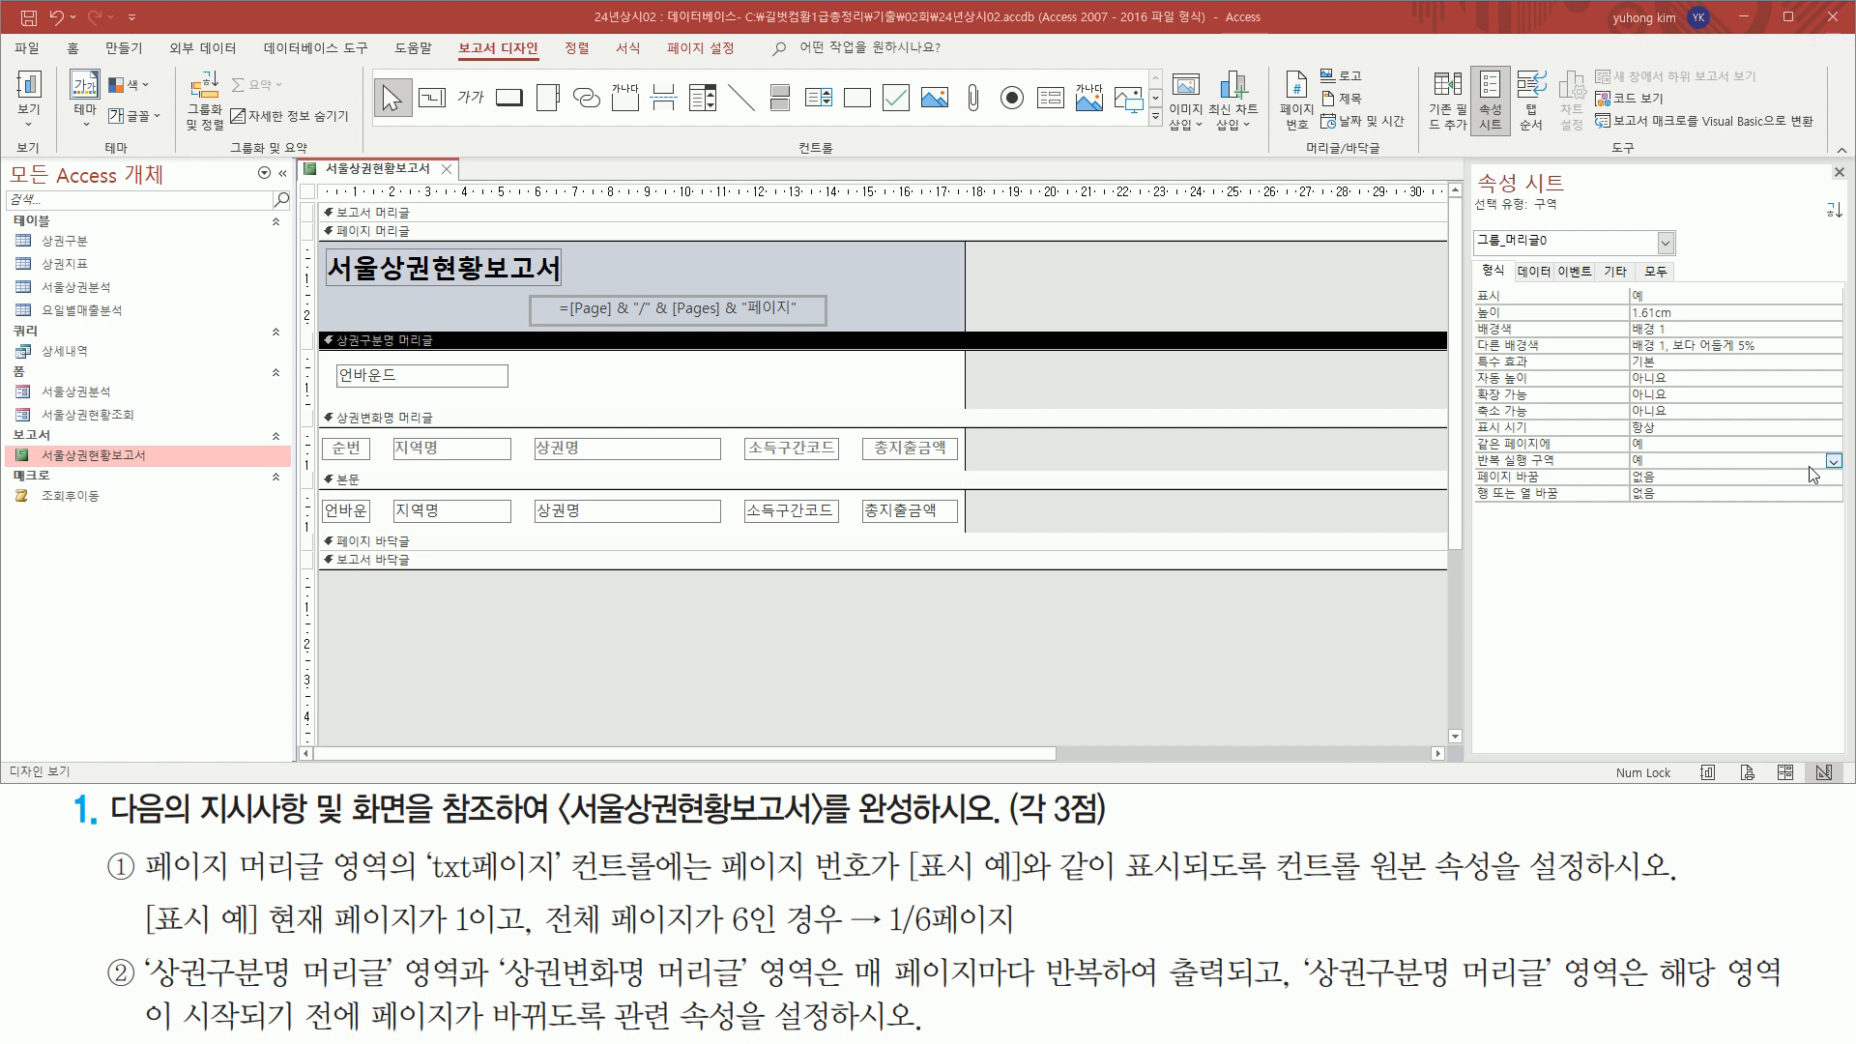
Set the 페이지 바꿈 property of the 상권구분명 머리글 section to 구역 전
left_click(1816, 478)
left_click(1832, 476)
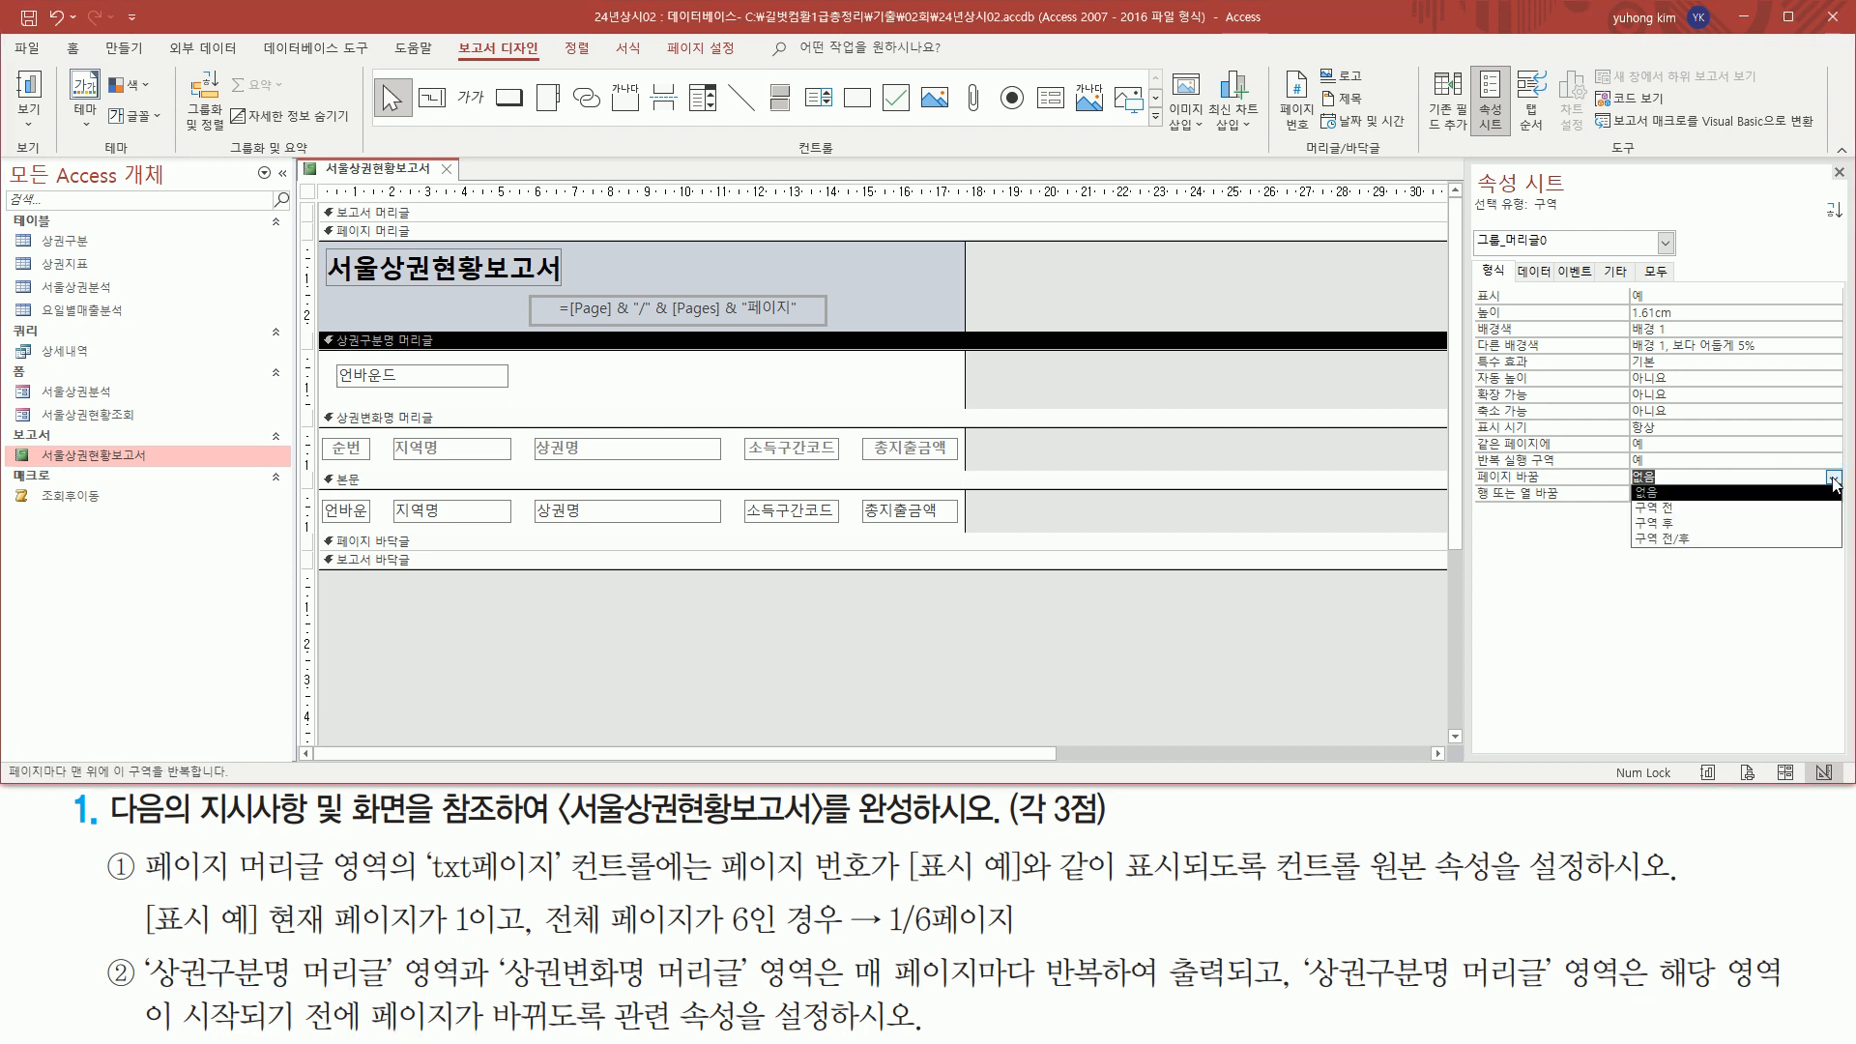
left_click(1782, 509)
key("ctrl+shift+d")
mouse_move(1467, 494)
left_mouse_down()
mouse_move(1673, 489)
mouse_move(1720, 468)
left_mouse_up()
key("Escape")
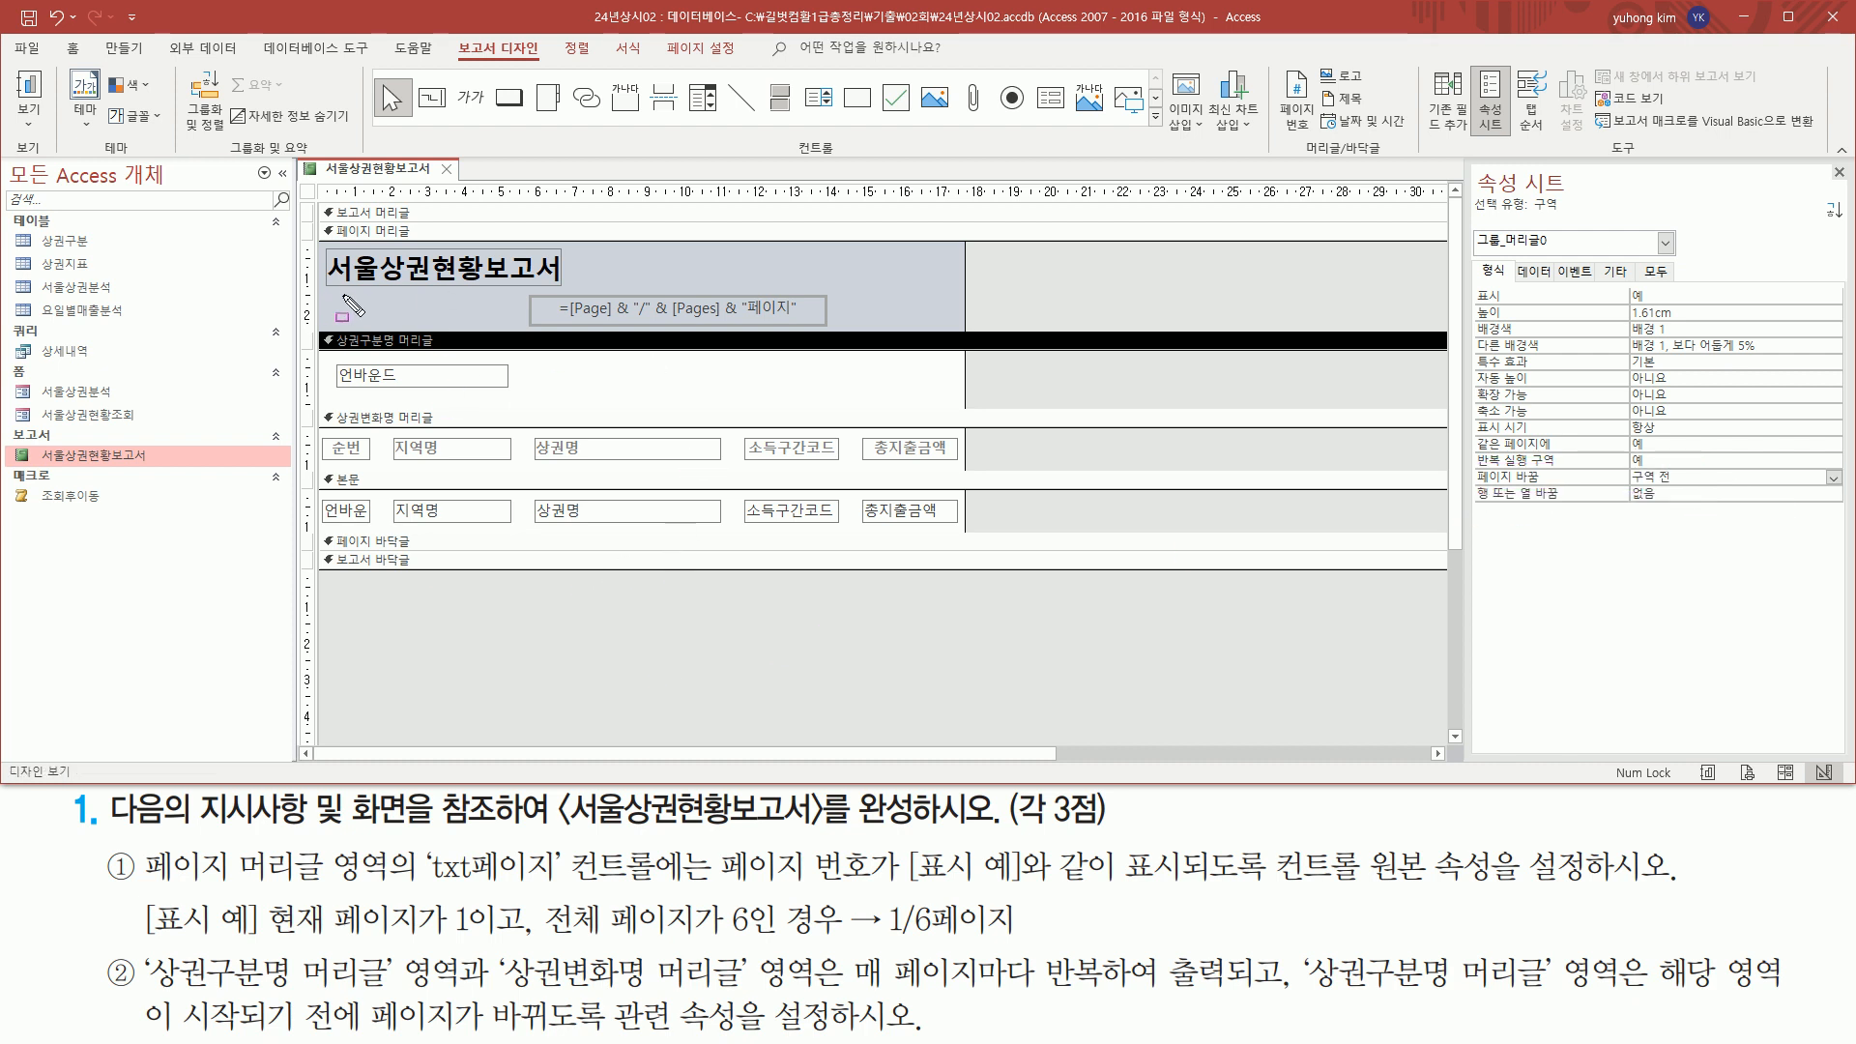
left_click_drag(326, 356, 526, 399)
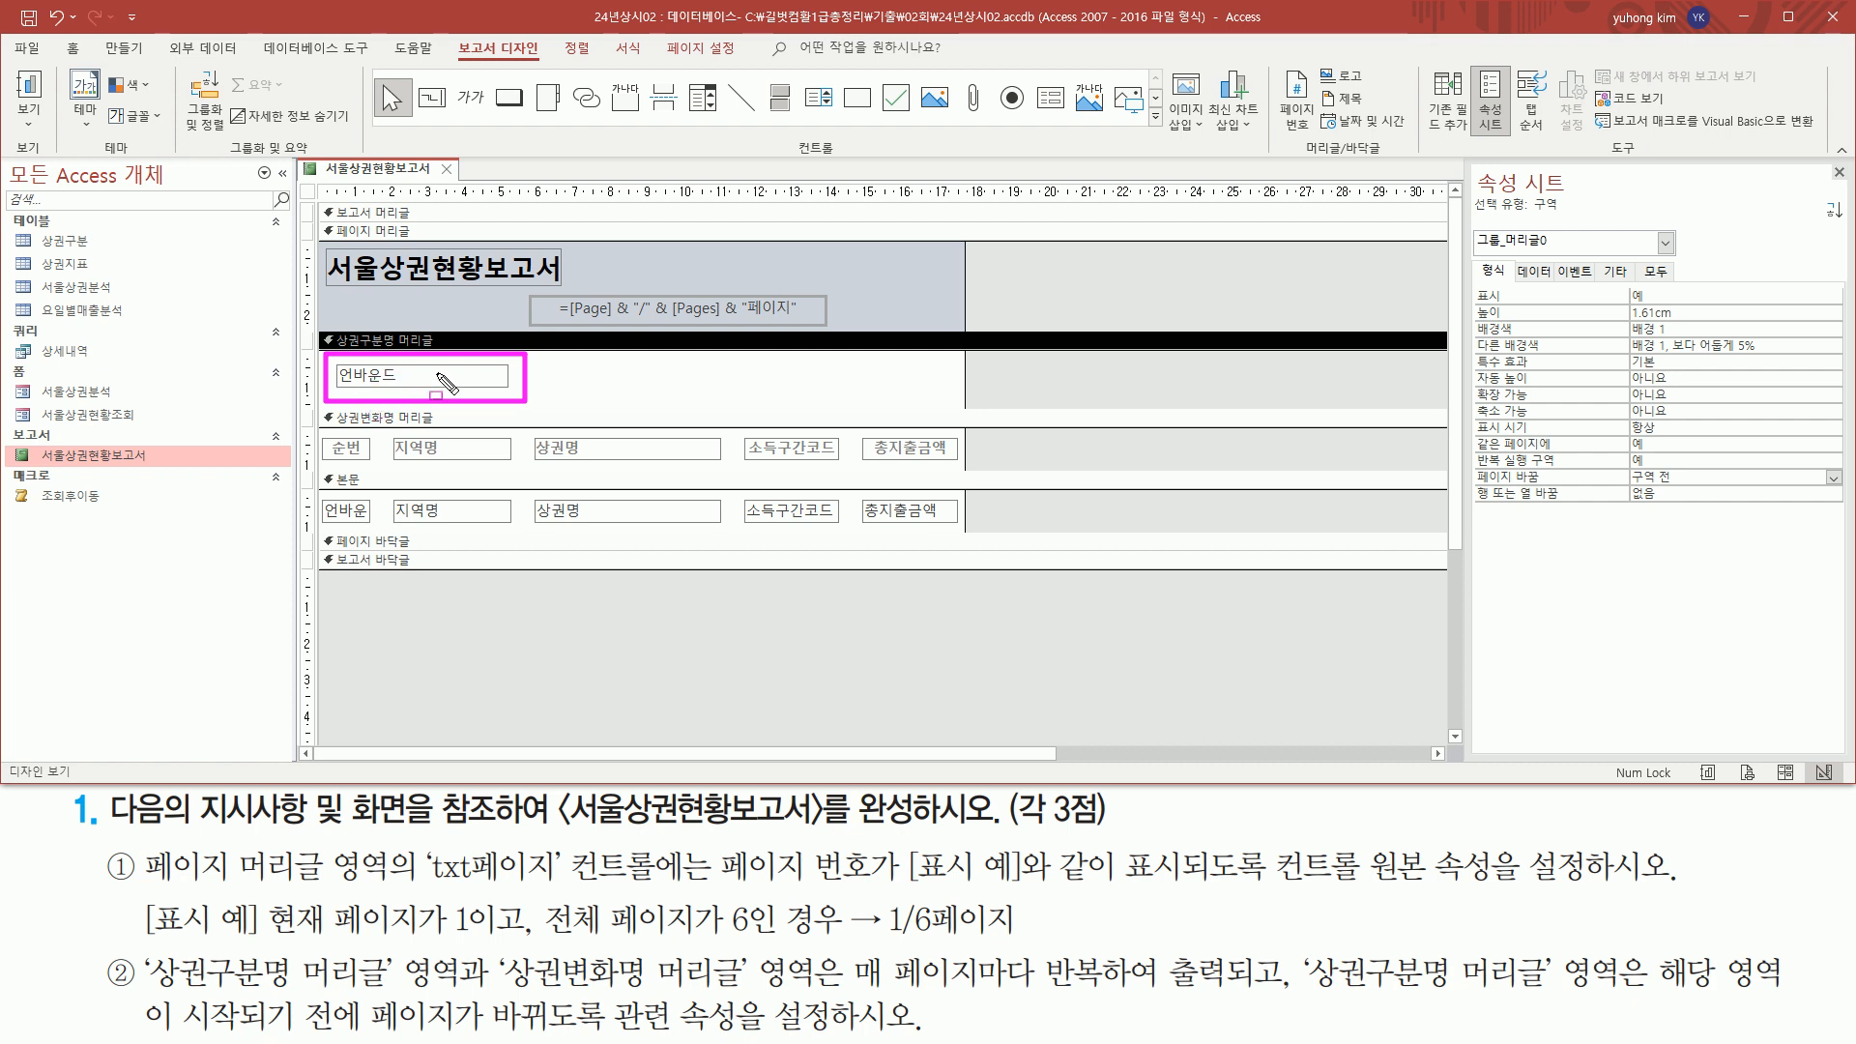
mouse_move(135, 951)
left_mouse_down()
mouse_move(1006, 1027)
mouse_move(1814, 1033)
left_mouse_up()
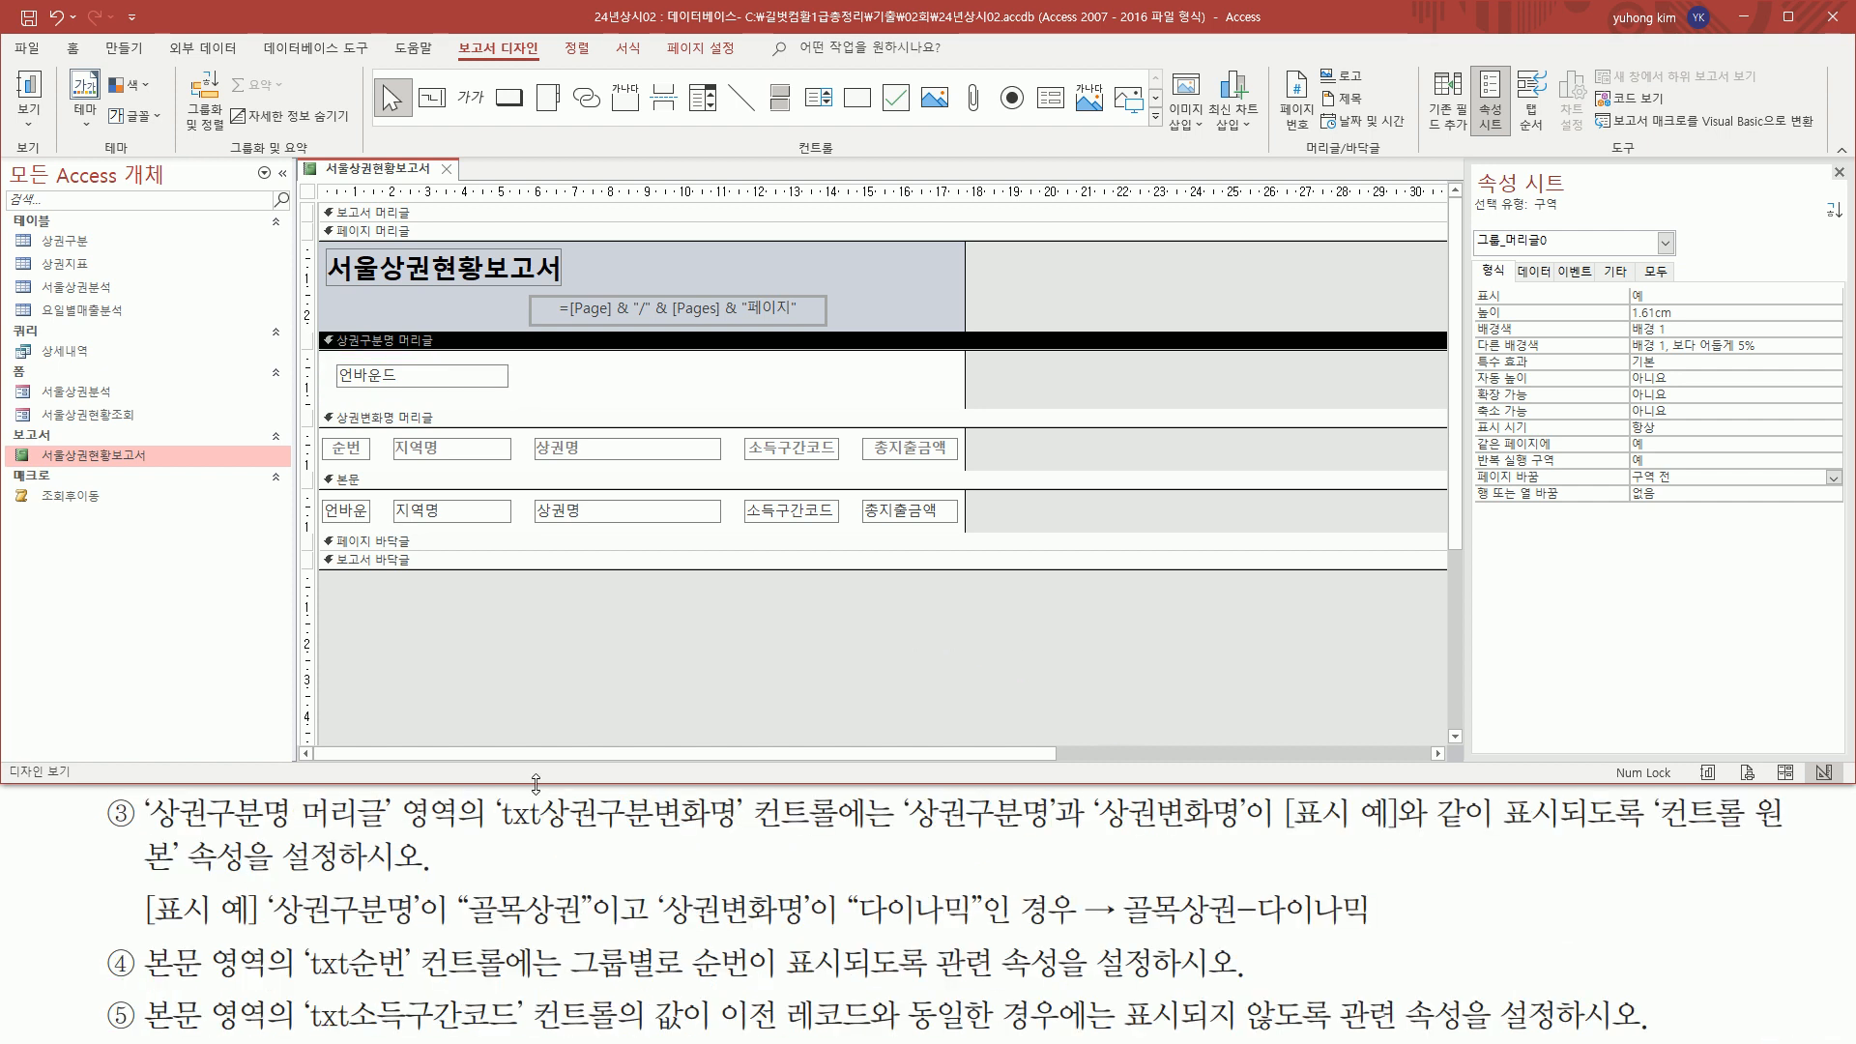
mouse_move(141, 791)
left_mouse_down()
mouse_move(172, 827)
mouse_move(410, 831)
left_mouse_up()
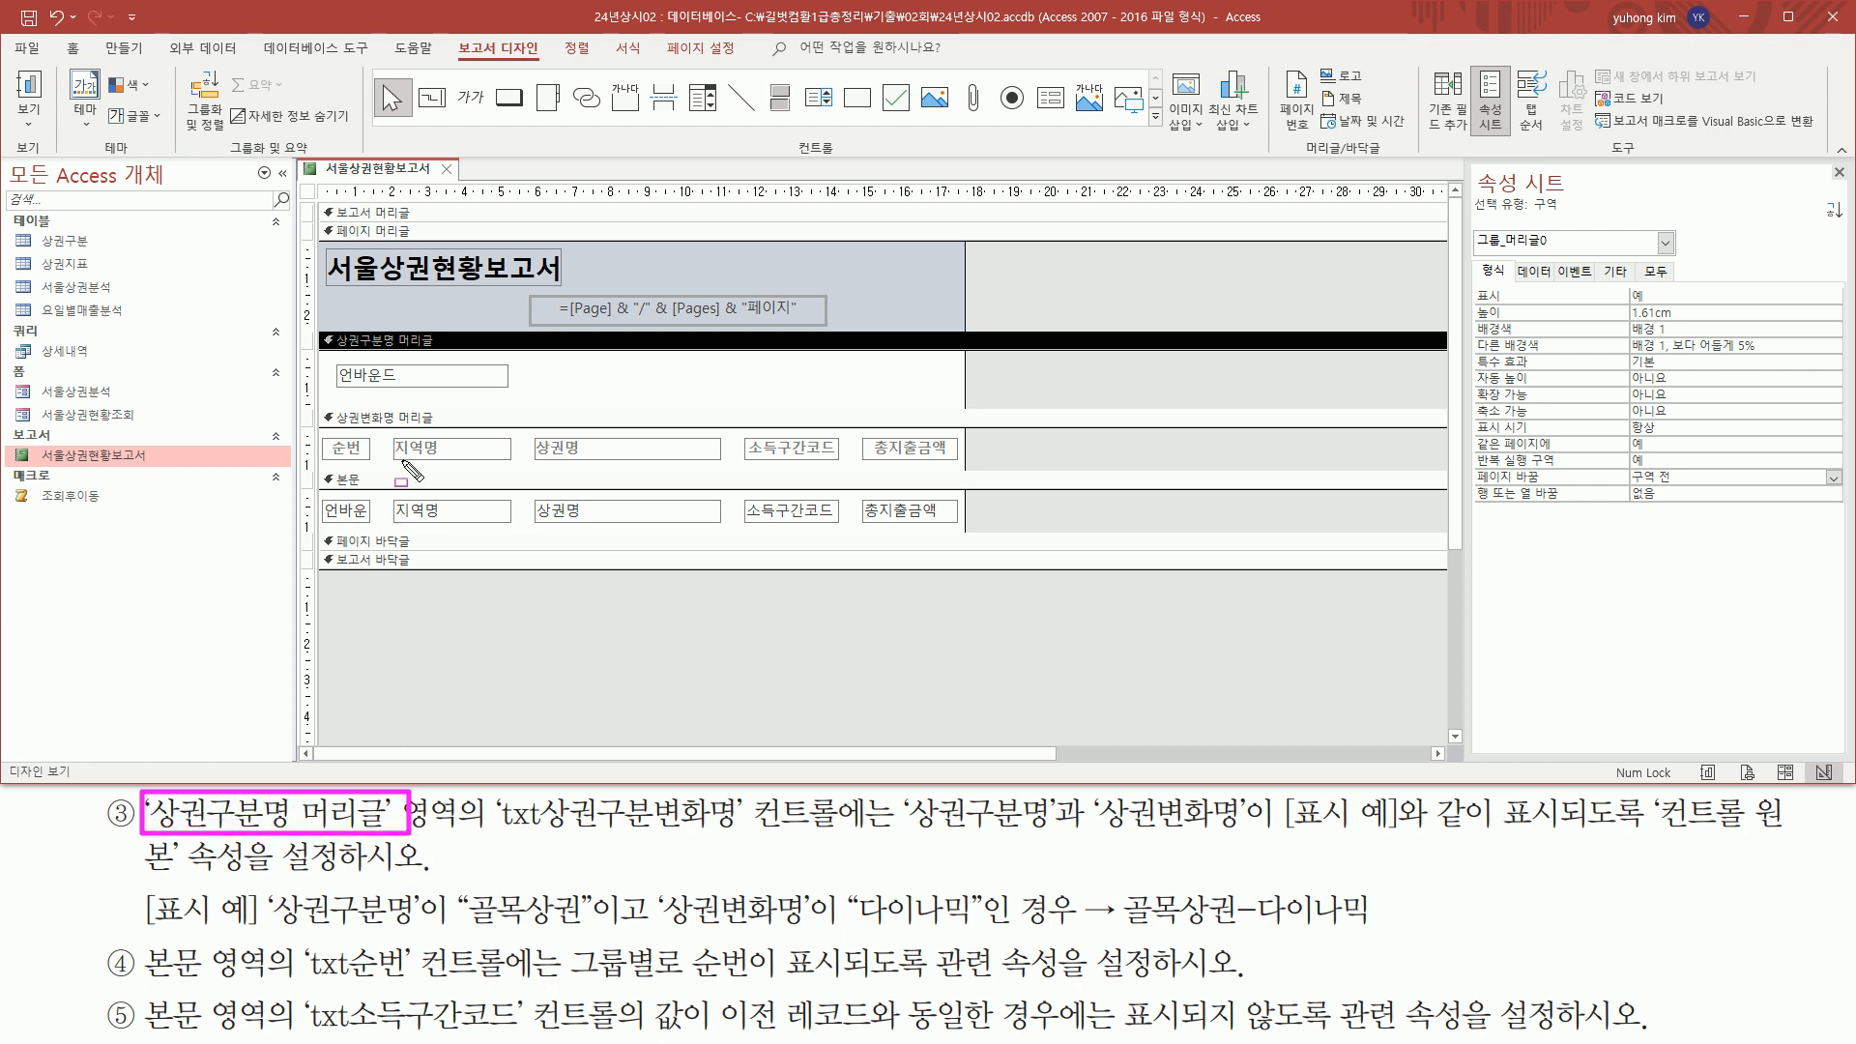
mouse_move(324, 327)
left_mouse_down()
mouse_move(1028, 402)
mouse_move(964, 401)
left_mouse_up()
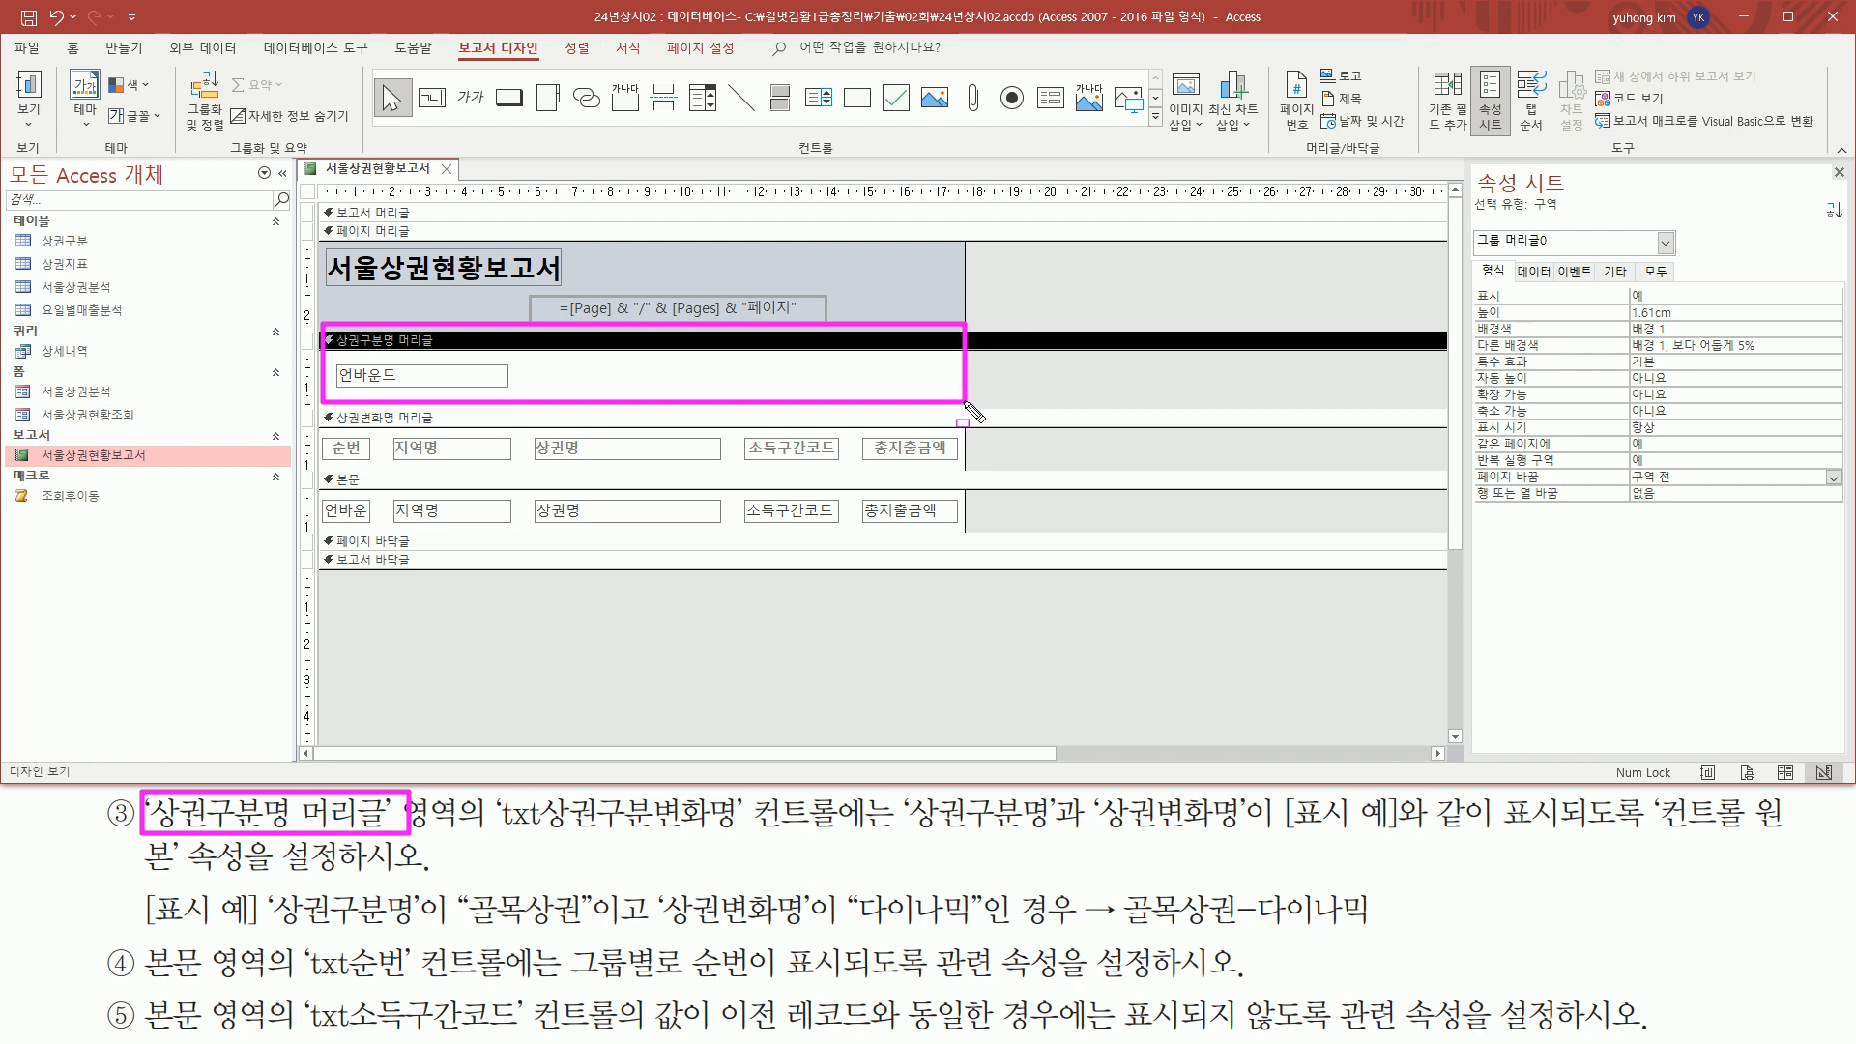
left_click_drag(496, 836, 733, 839)
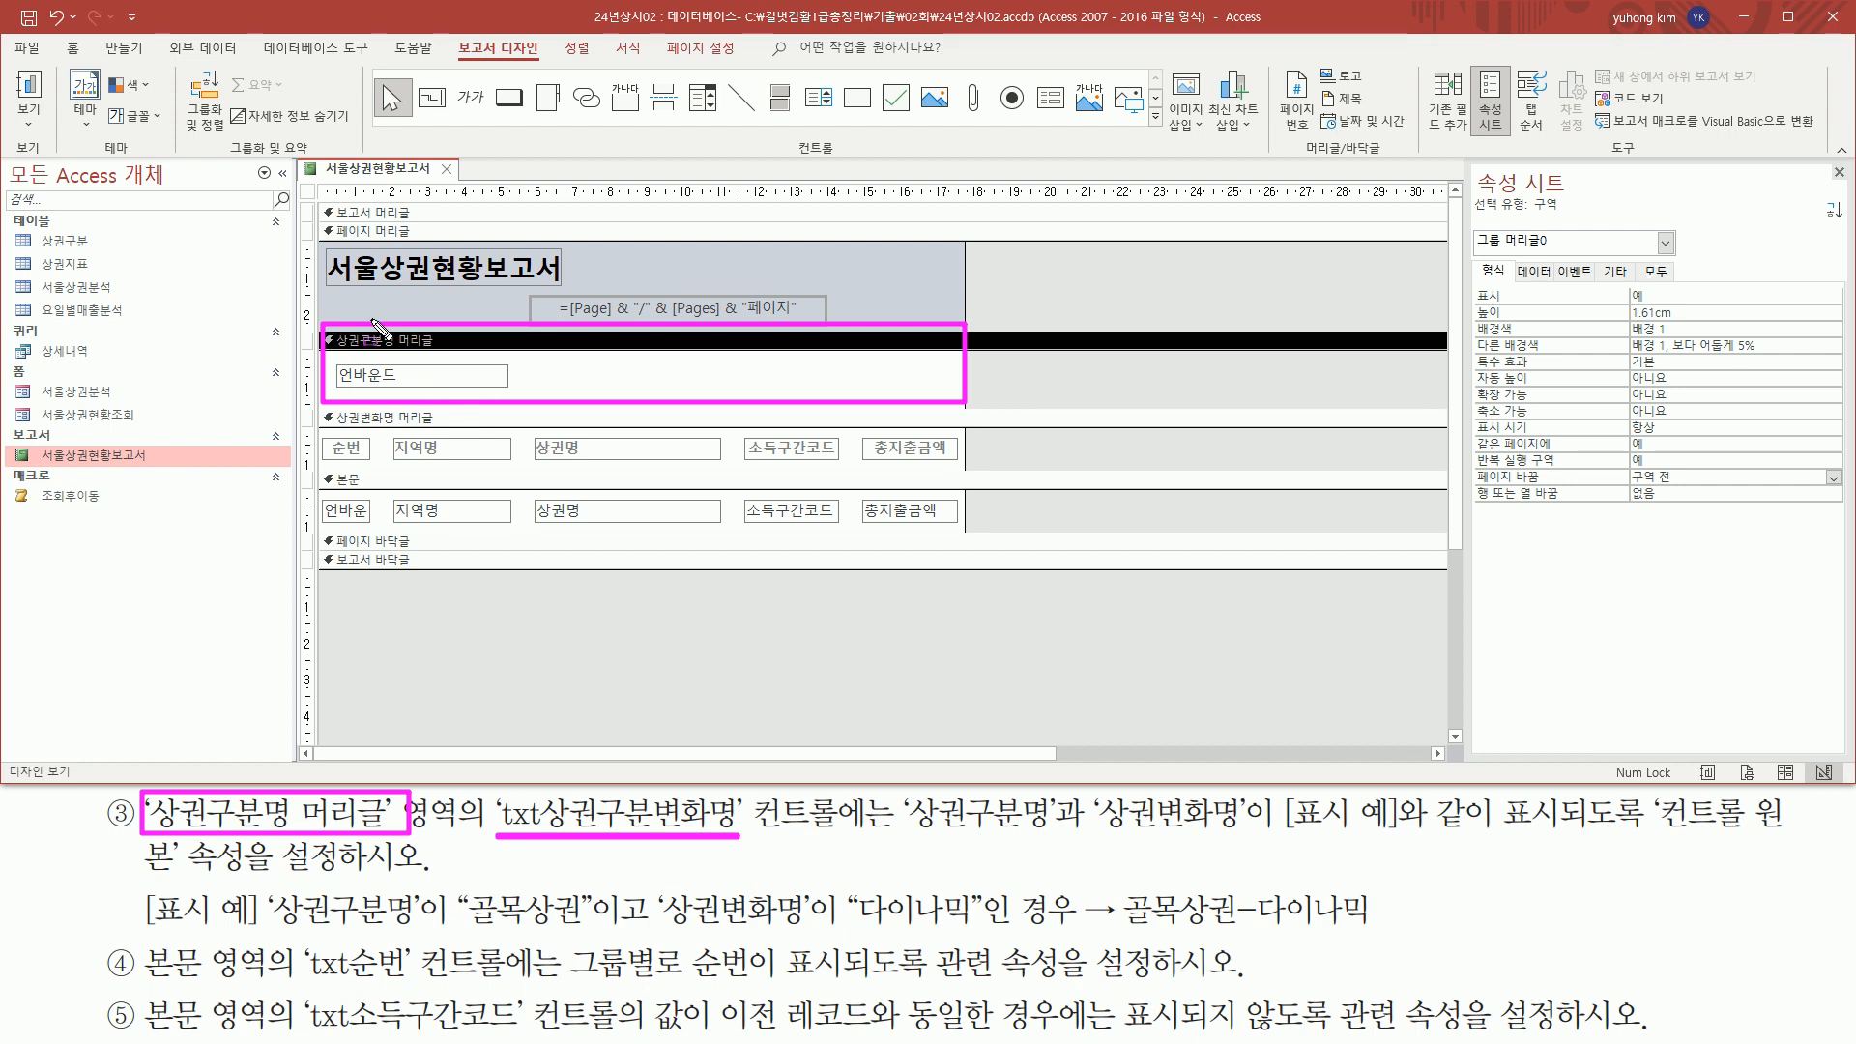
left_click_drag(335, 362, 510, 388)
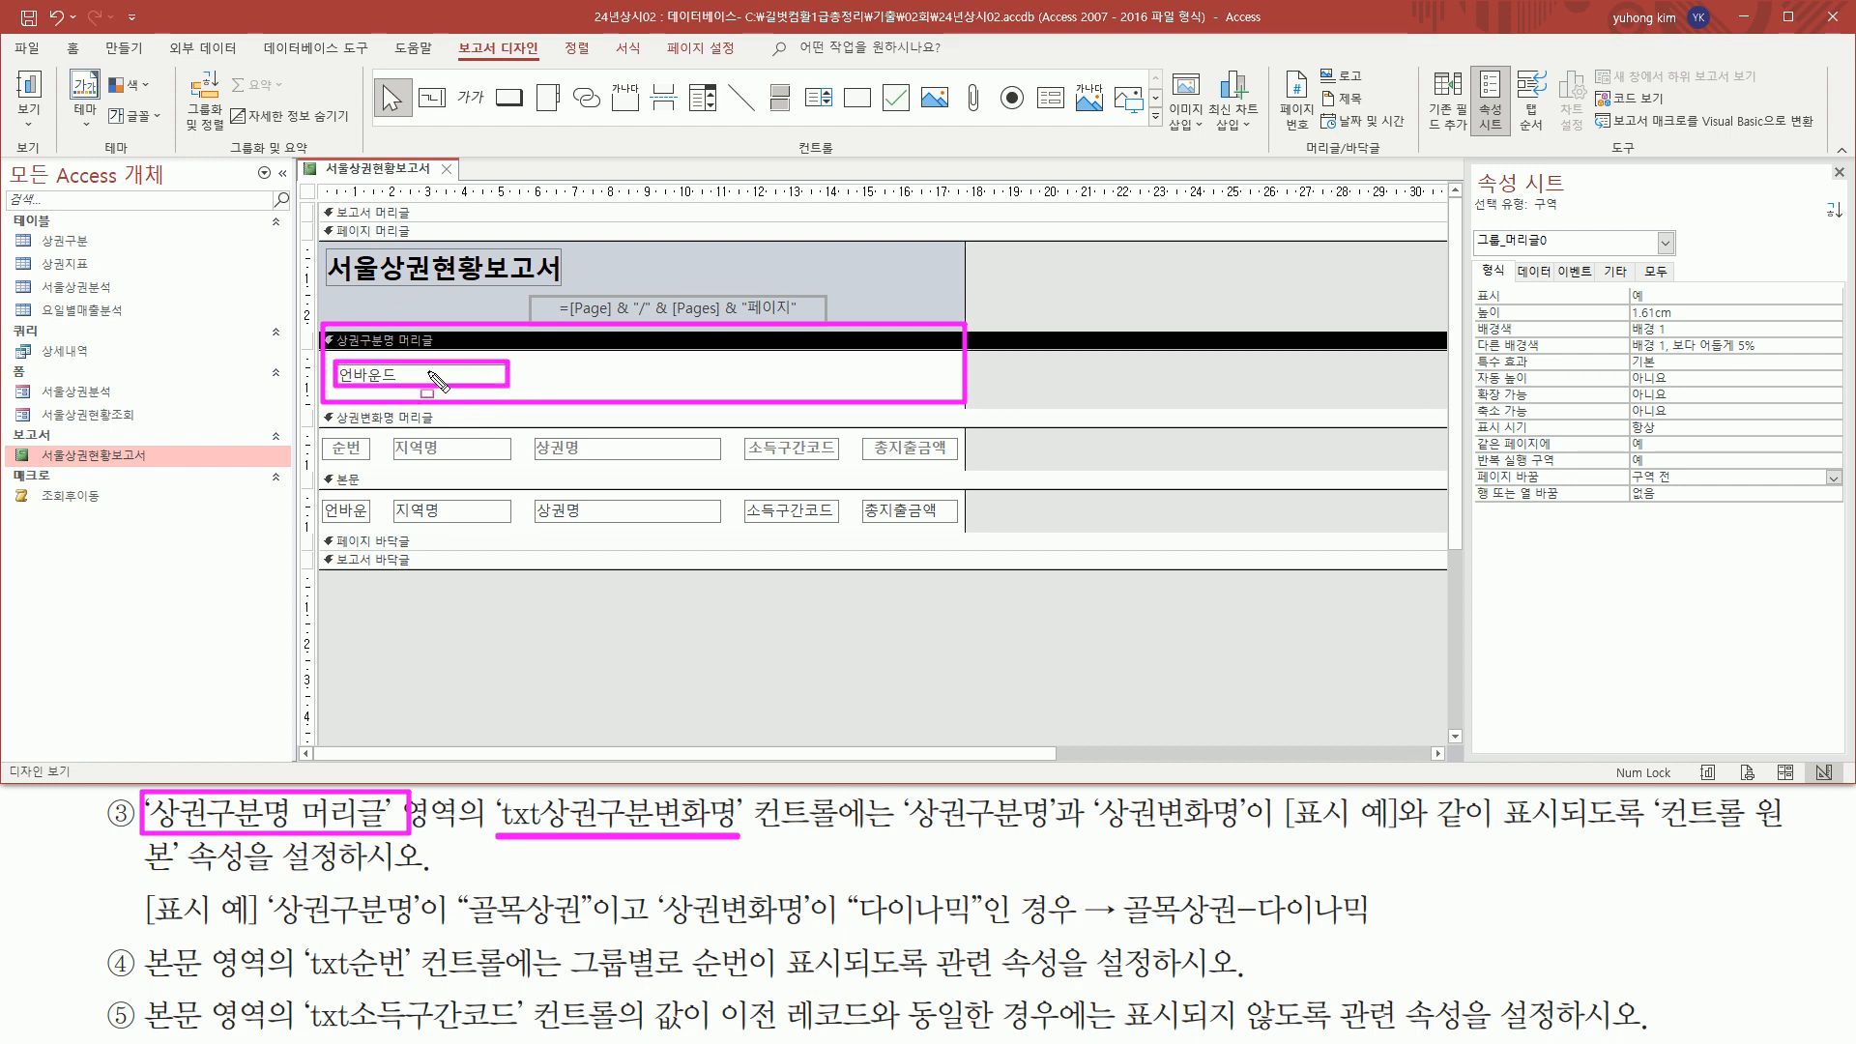
left_click_drag(906, 833, 1796, 833)
left_click_drag(145, 870, 332, 870)
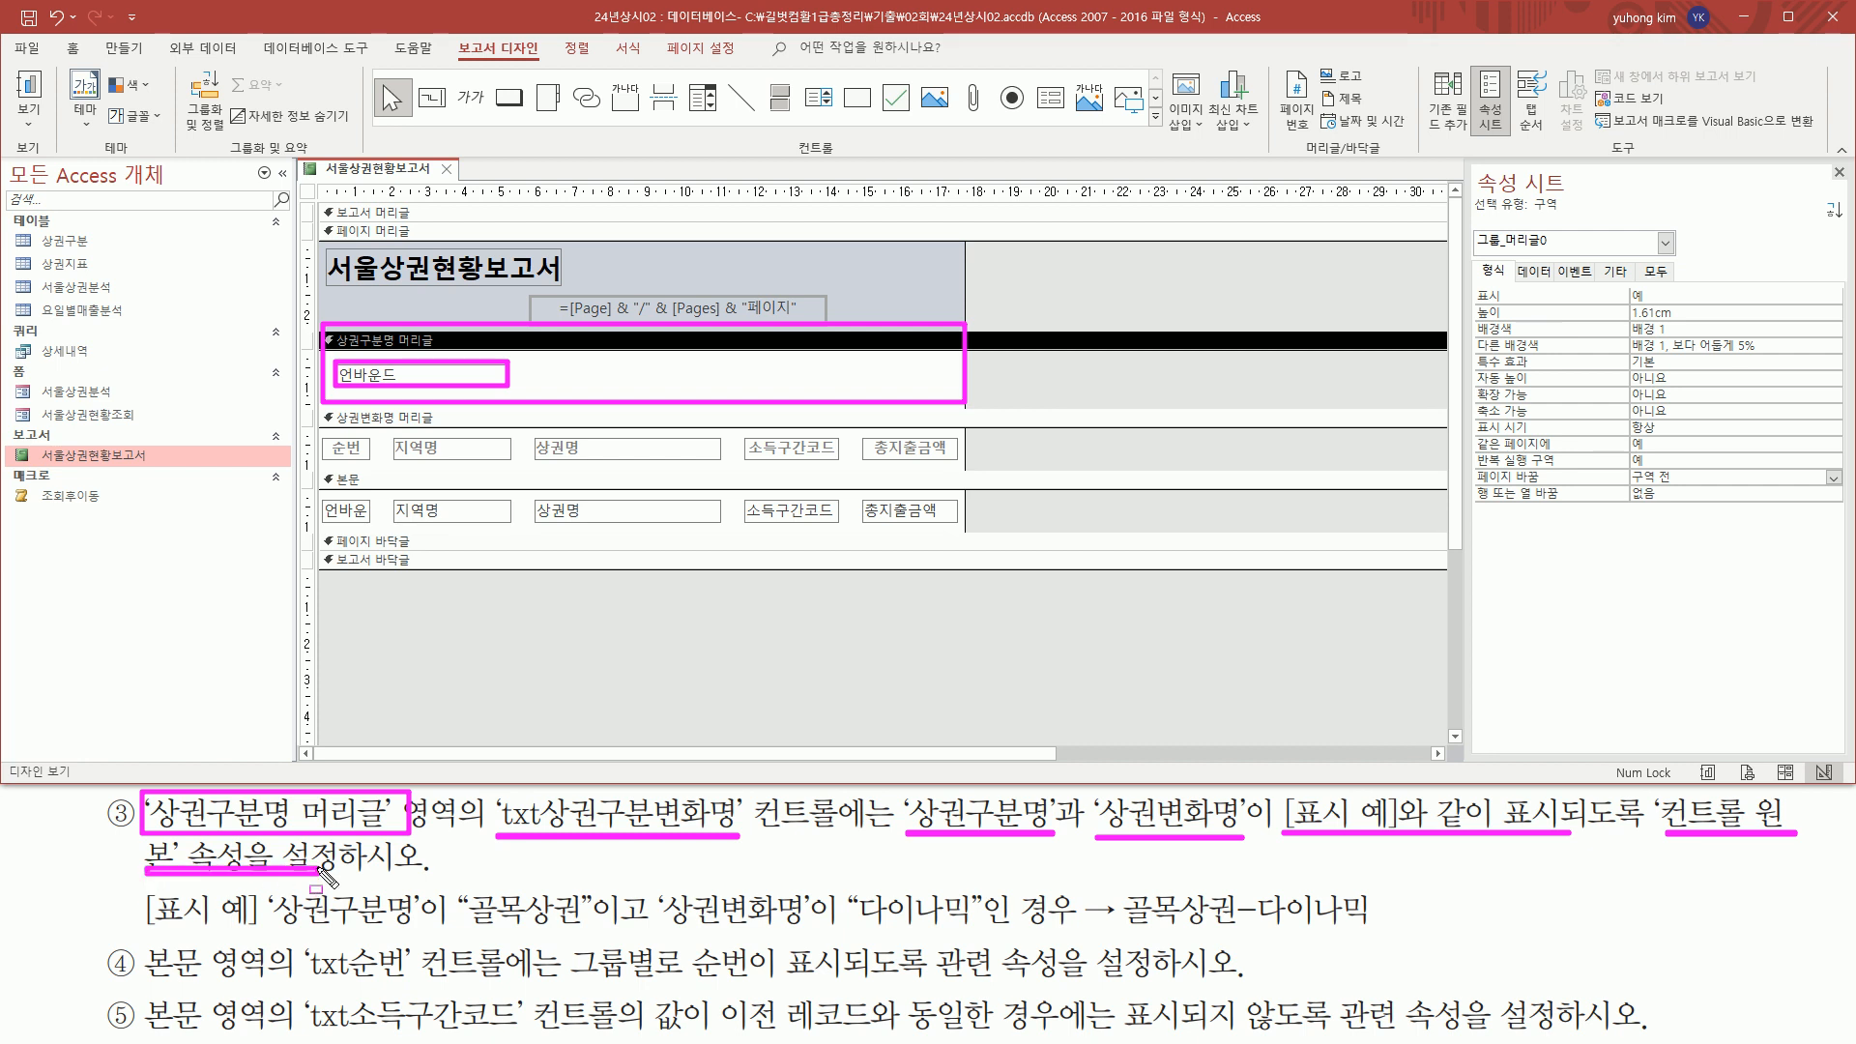
key("Escape")
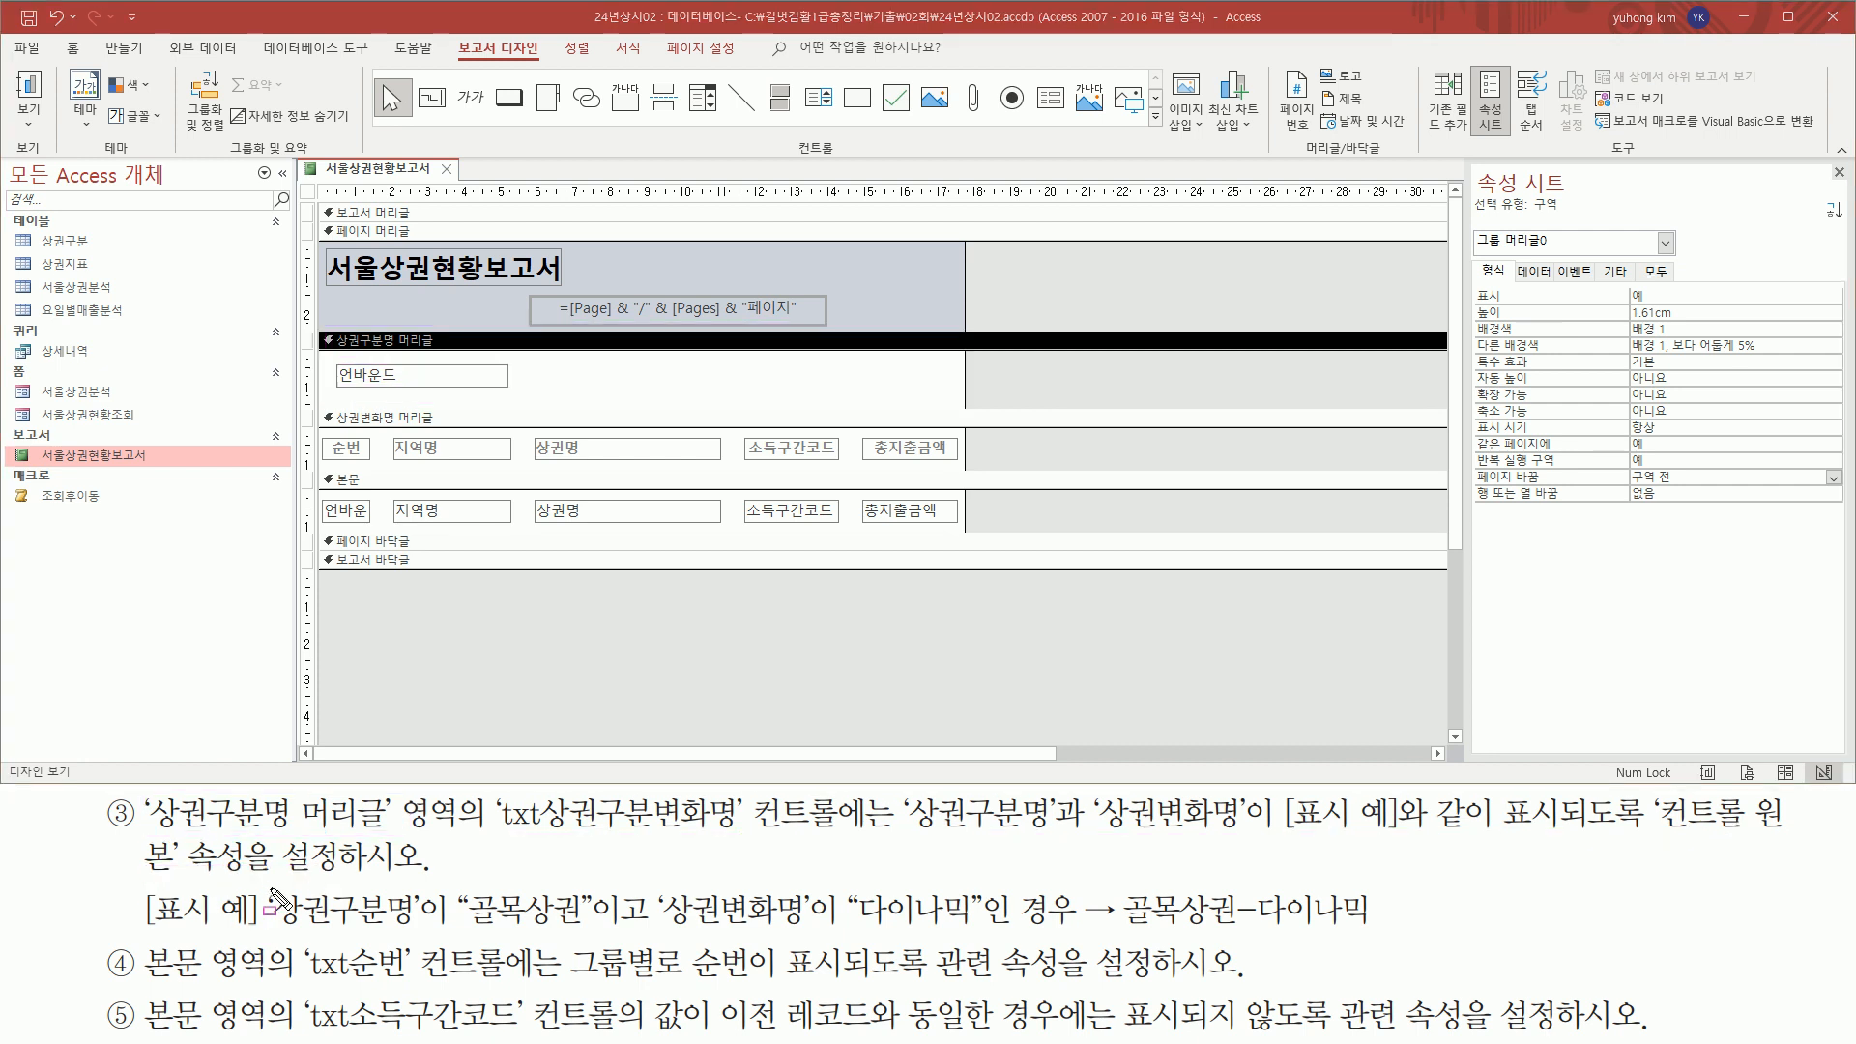
mouse_move(268, 887)
left_mouse_down()
mouse_move(421, 926)
mouse_move(973, 934)
left_mouse_up()
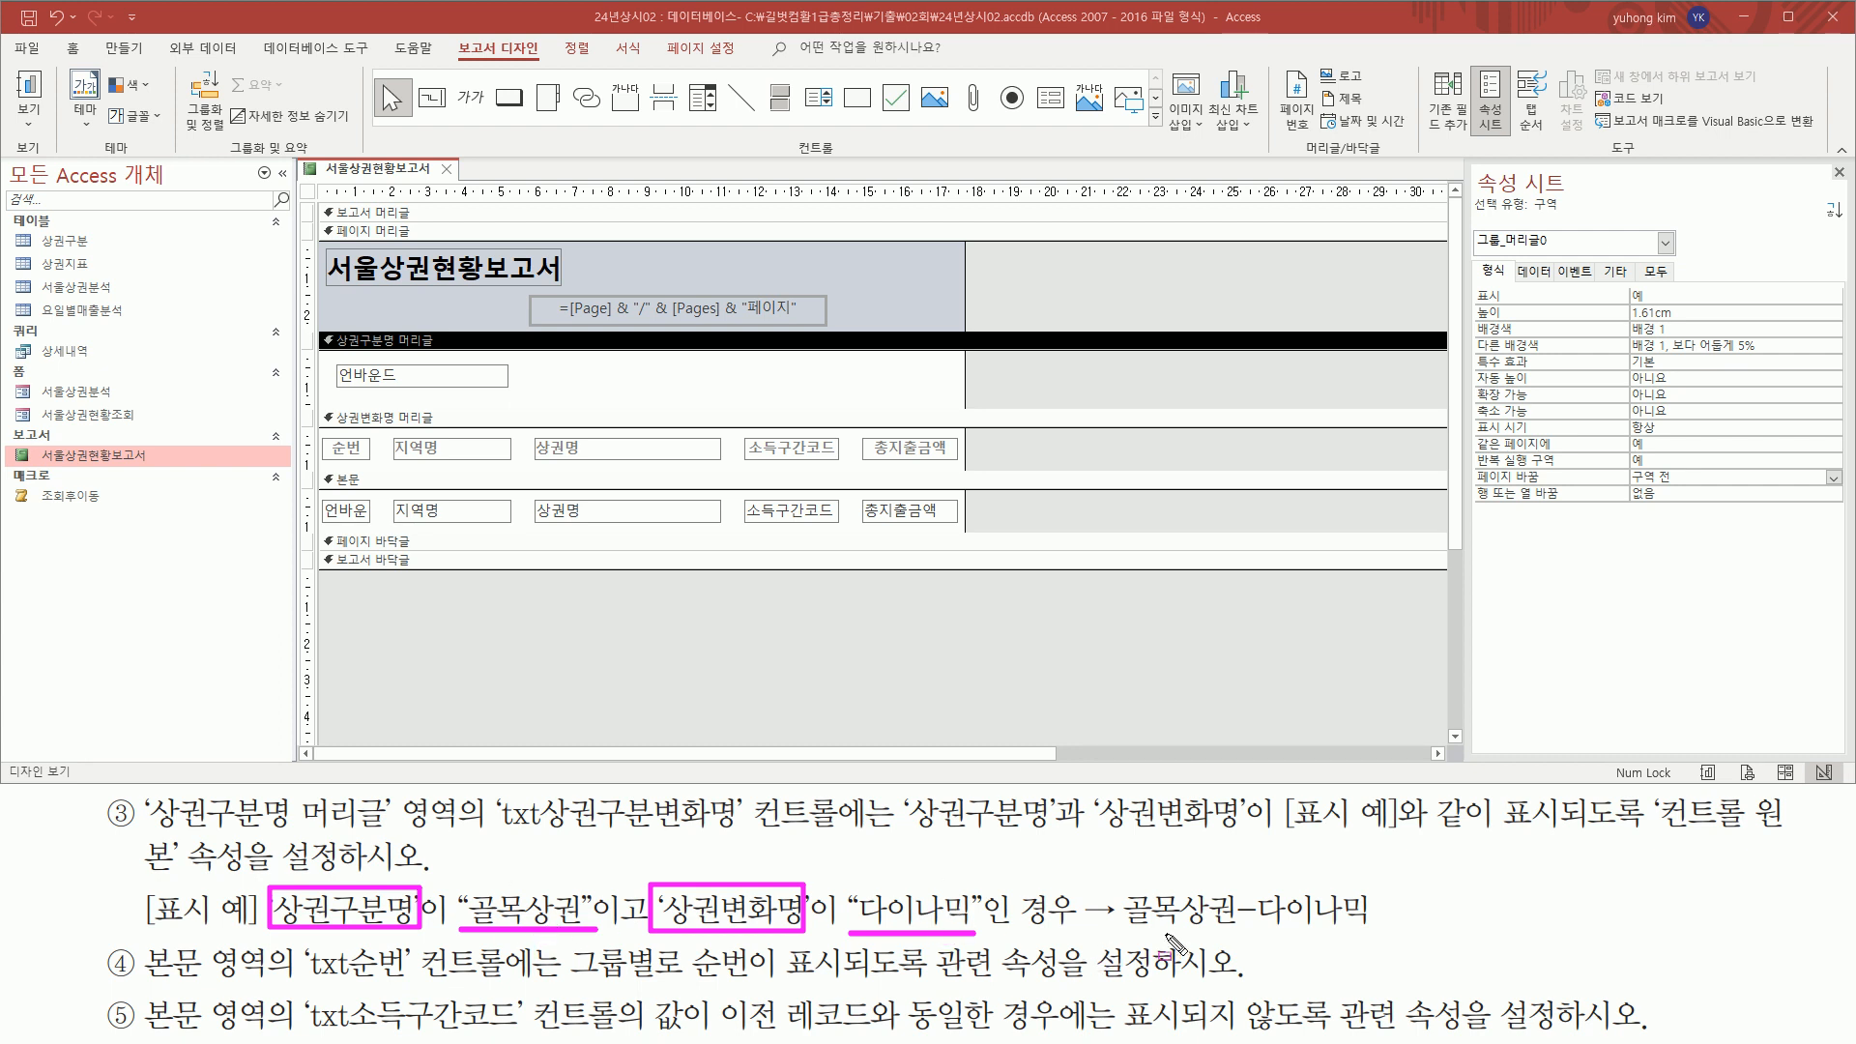
left_click_drag(1118, 931, 1377, 929)
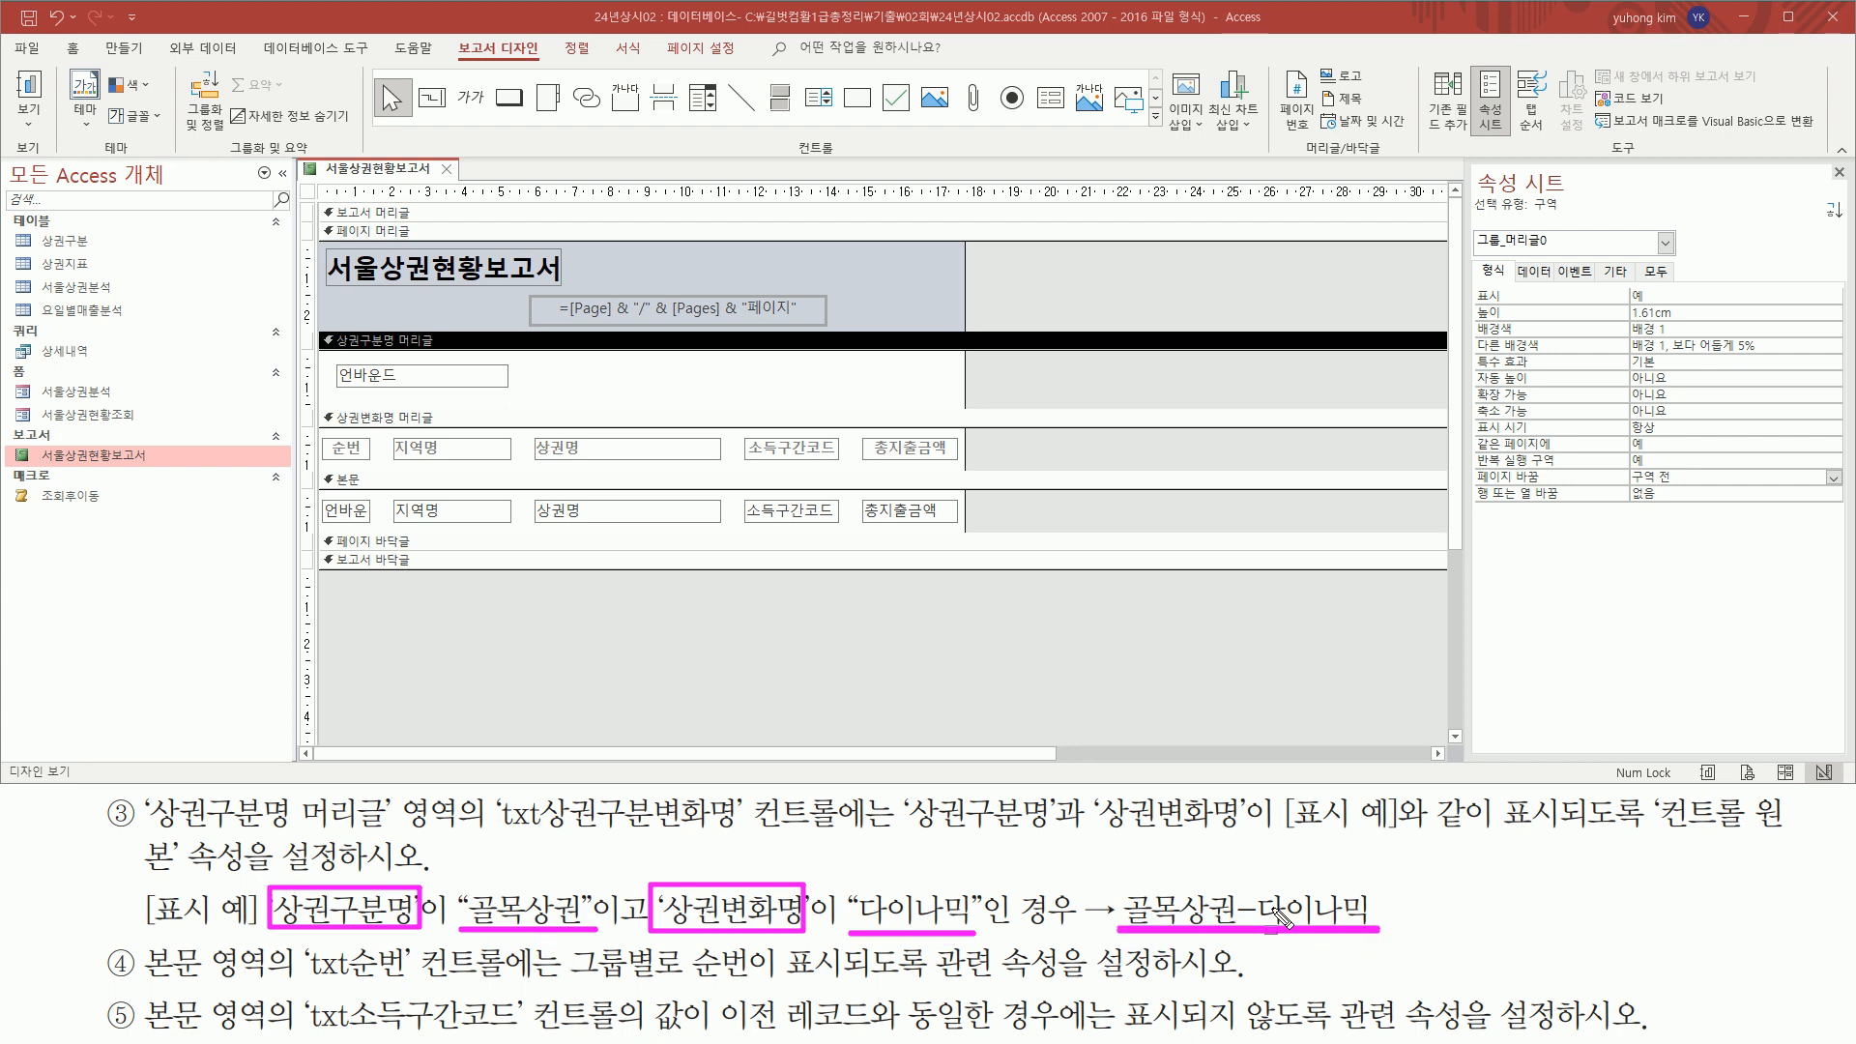
left_click_drag(1239, 897, 1254, 919)
Select the txt상권구분변화명 text box in the 상권구분명 머리글 section and show its data properties beside a memo note
left_click(411, 383)
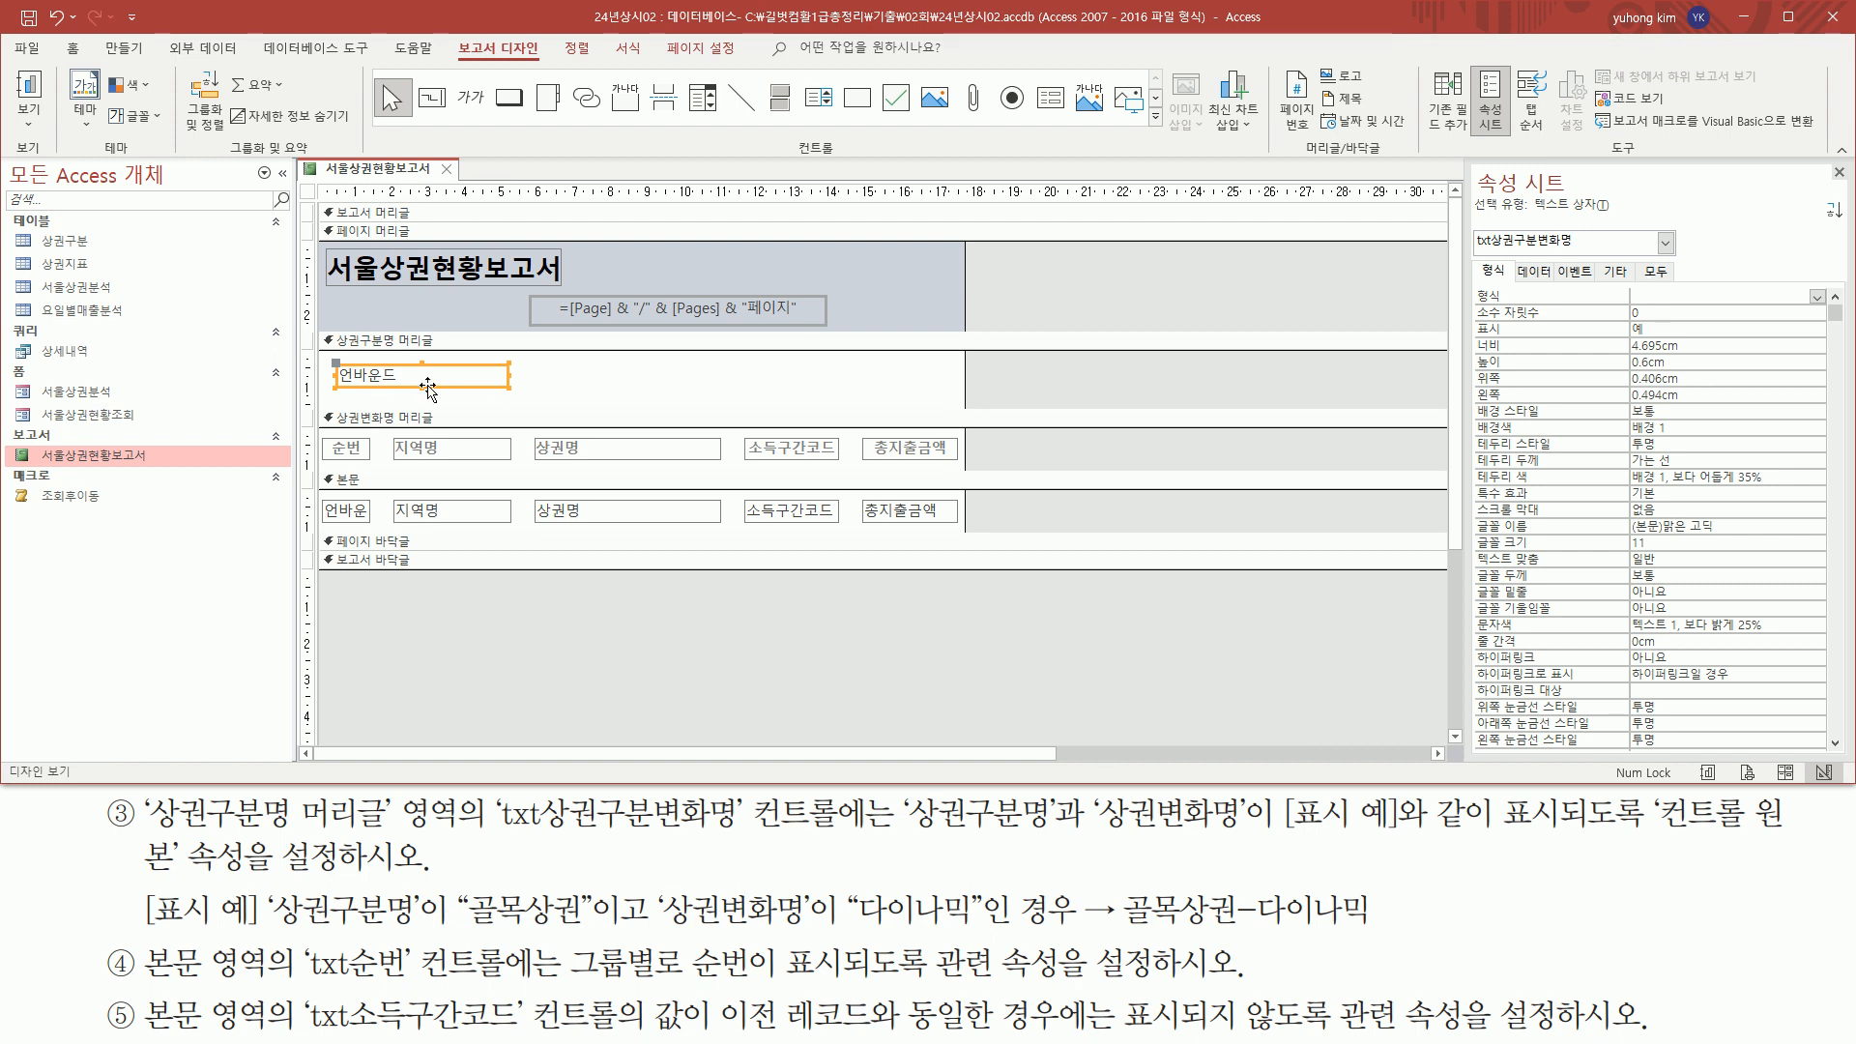
left_click_drag(1477, 254, 1582, 255)
left_click_drag(486, 837, 762, 837)
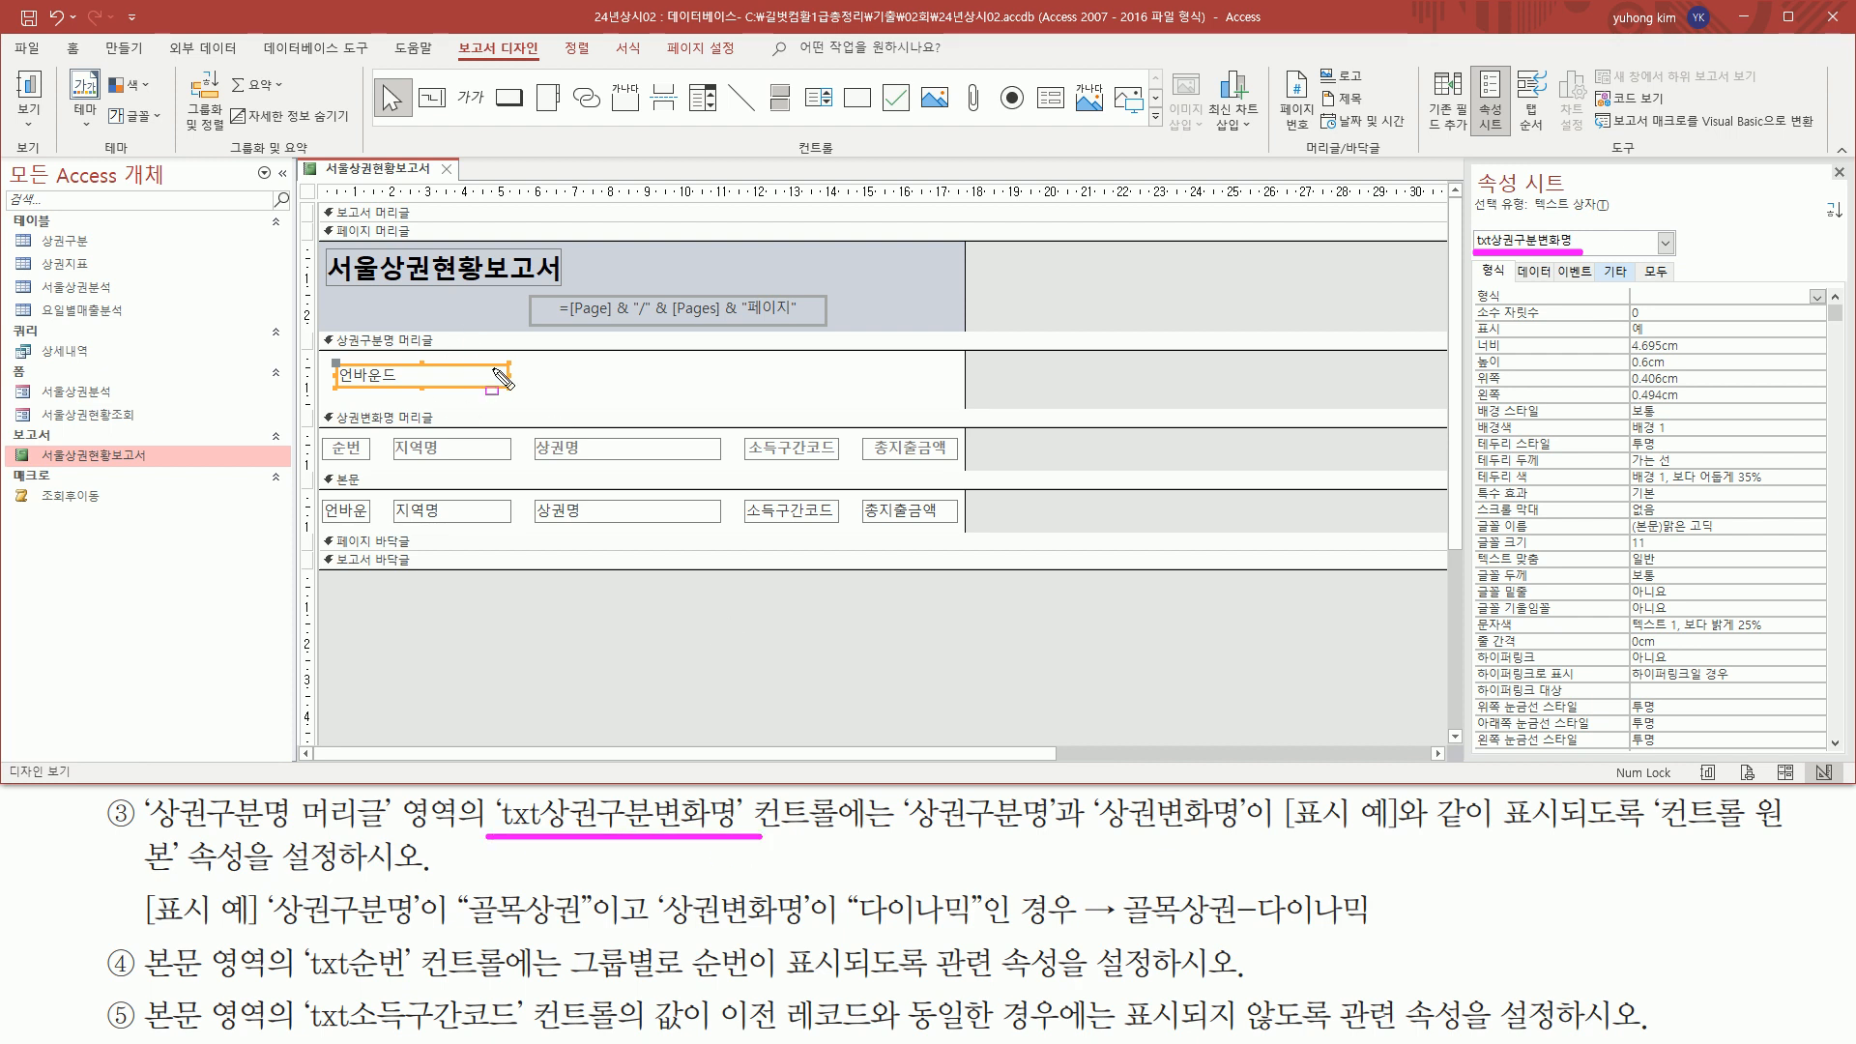
mouse_move(1516, 259)
left_mouse_down()
mouse_move(1554, 285)
mouse_move(1512, 301)
mouse_move(1815, 303)
left_mouse_up()
key("Escape")
left_click(1534, 271)
key("ctrl+2")
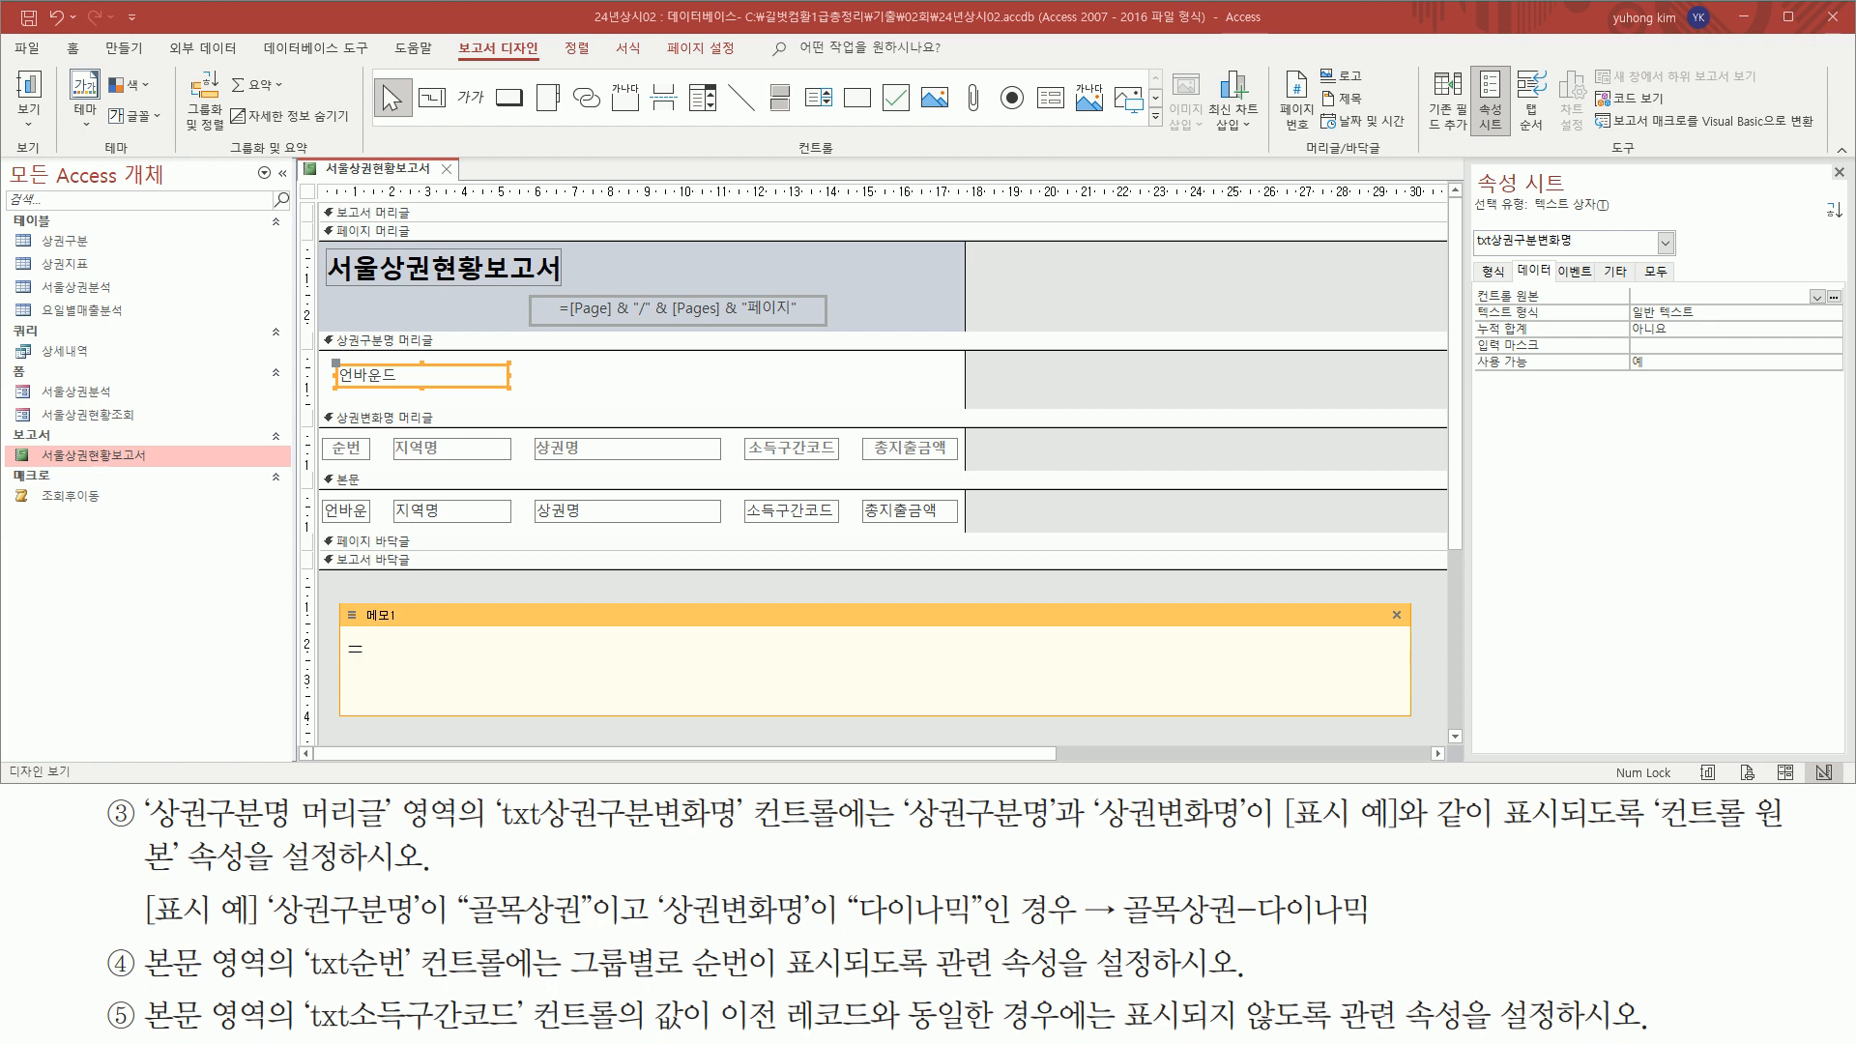
left_click_drag(1124, 930, 1382, 930)
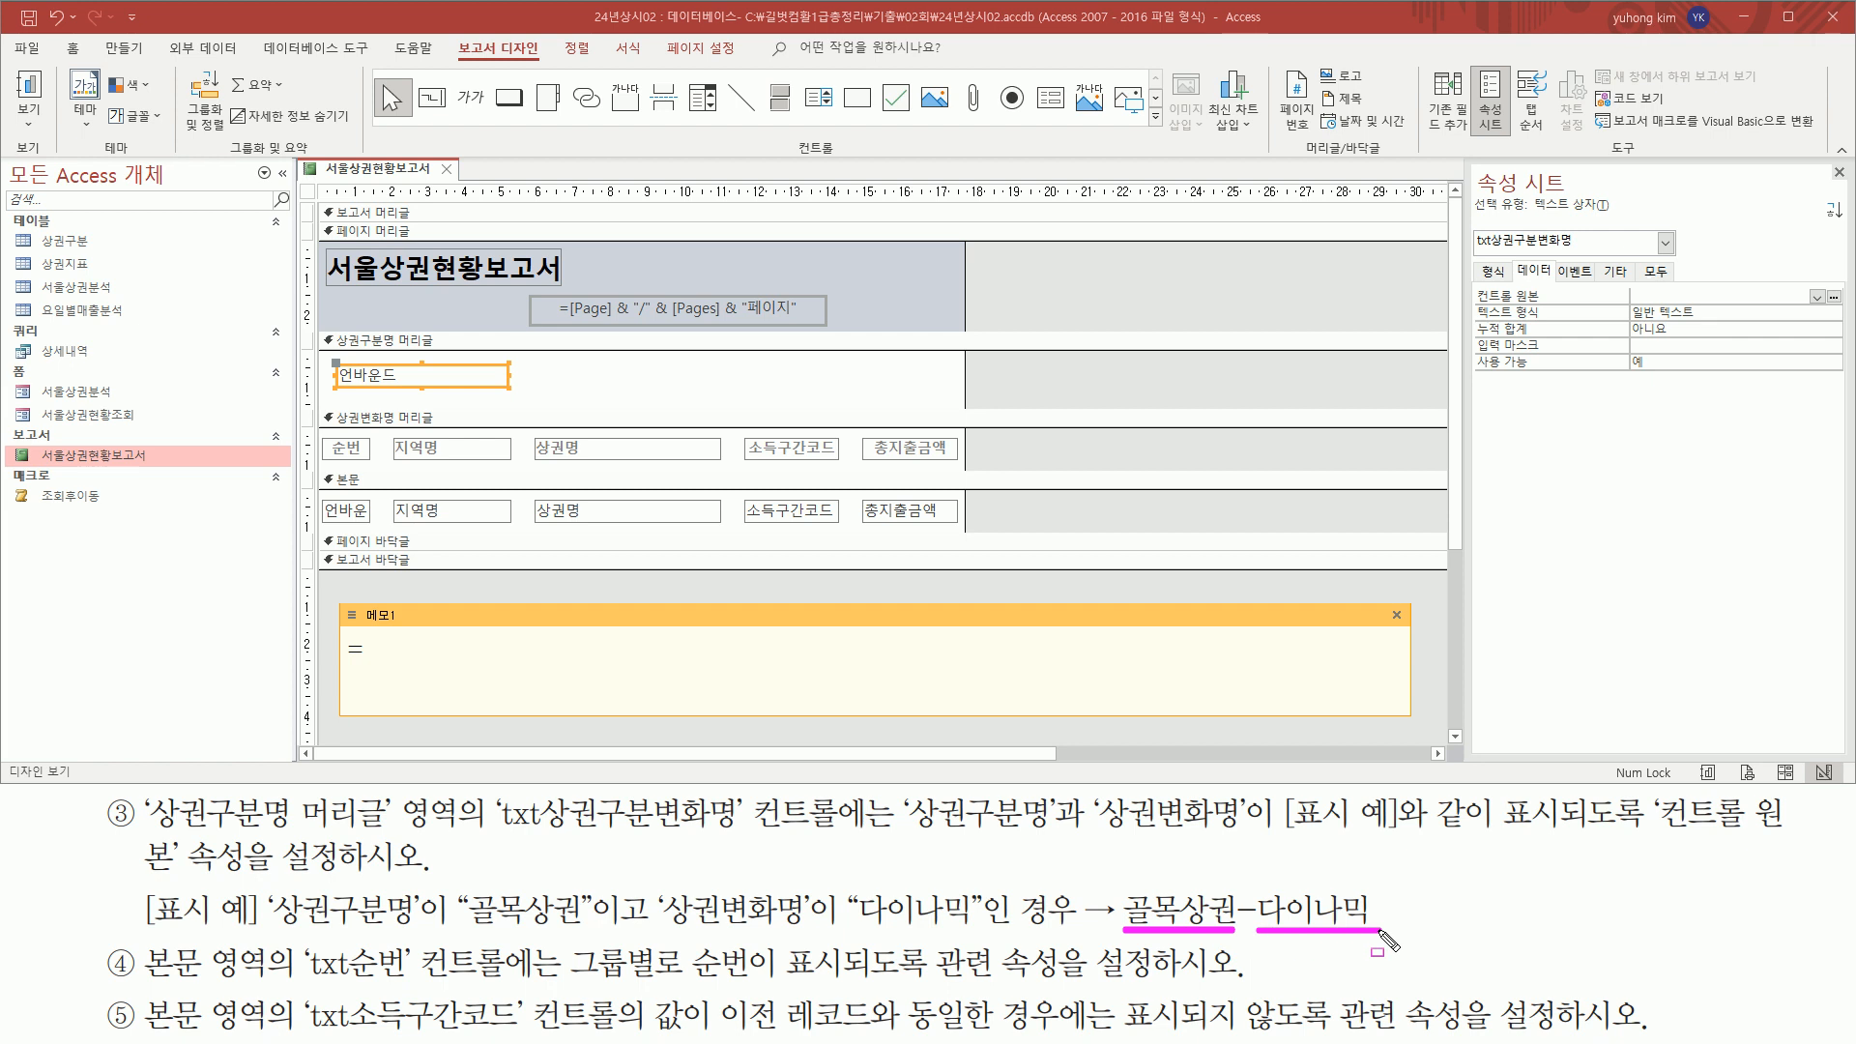
mouse_move(261, 885)
left_mouse_down()
mouse_move(348, 930)
mouse_move(419, 934)
left_mouse_up()
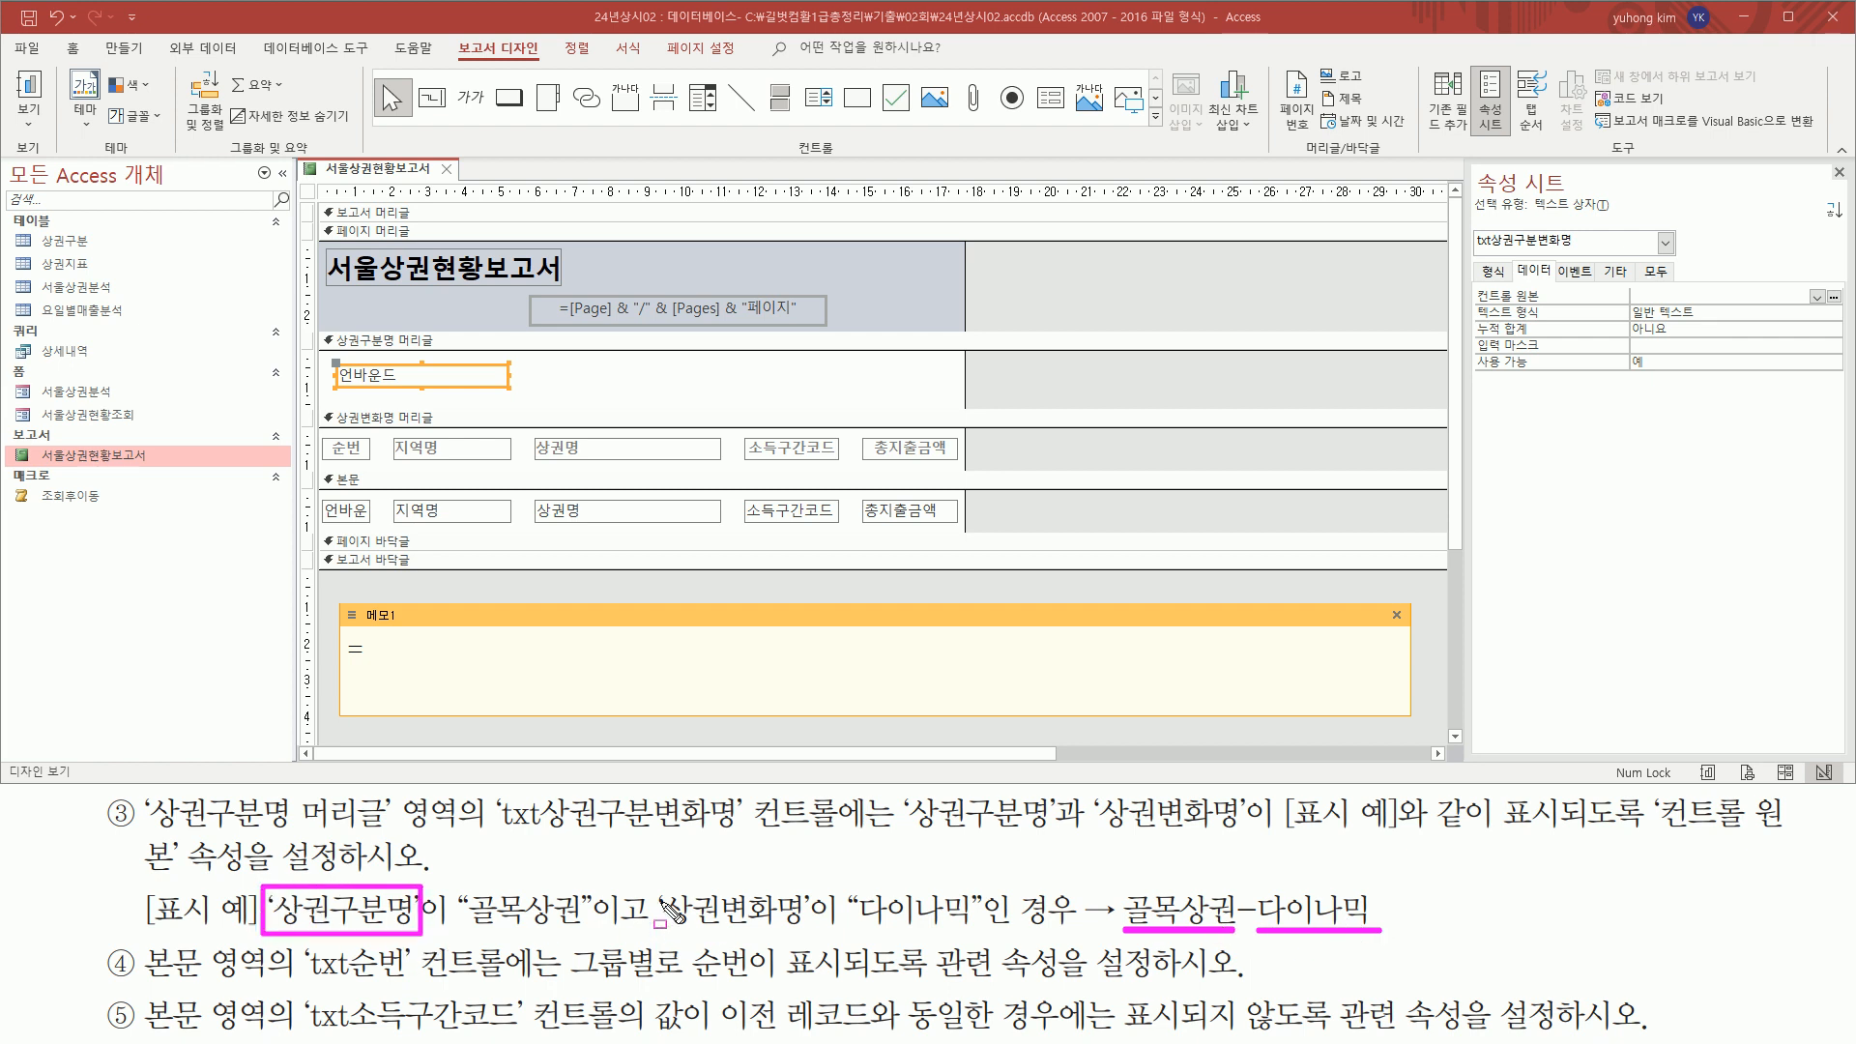
mouse_move(656, 887)
left_mouse_down()
mouse_move(688, 934)
mouse_move(808, 936)
left_mouse_up()
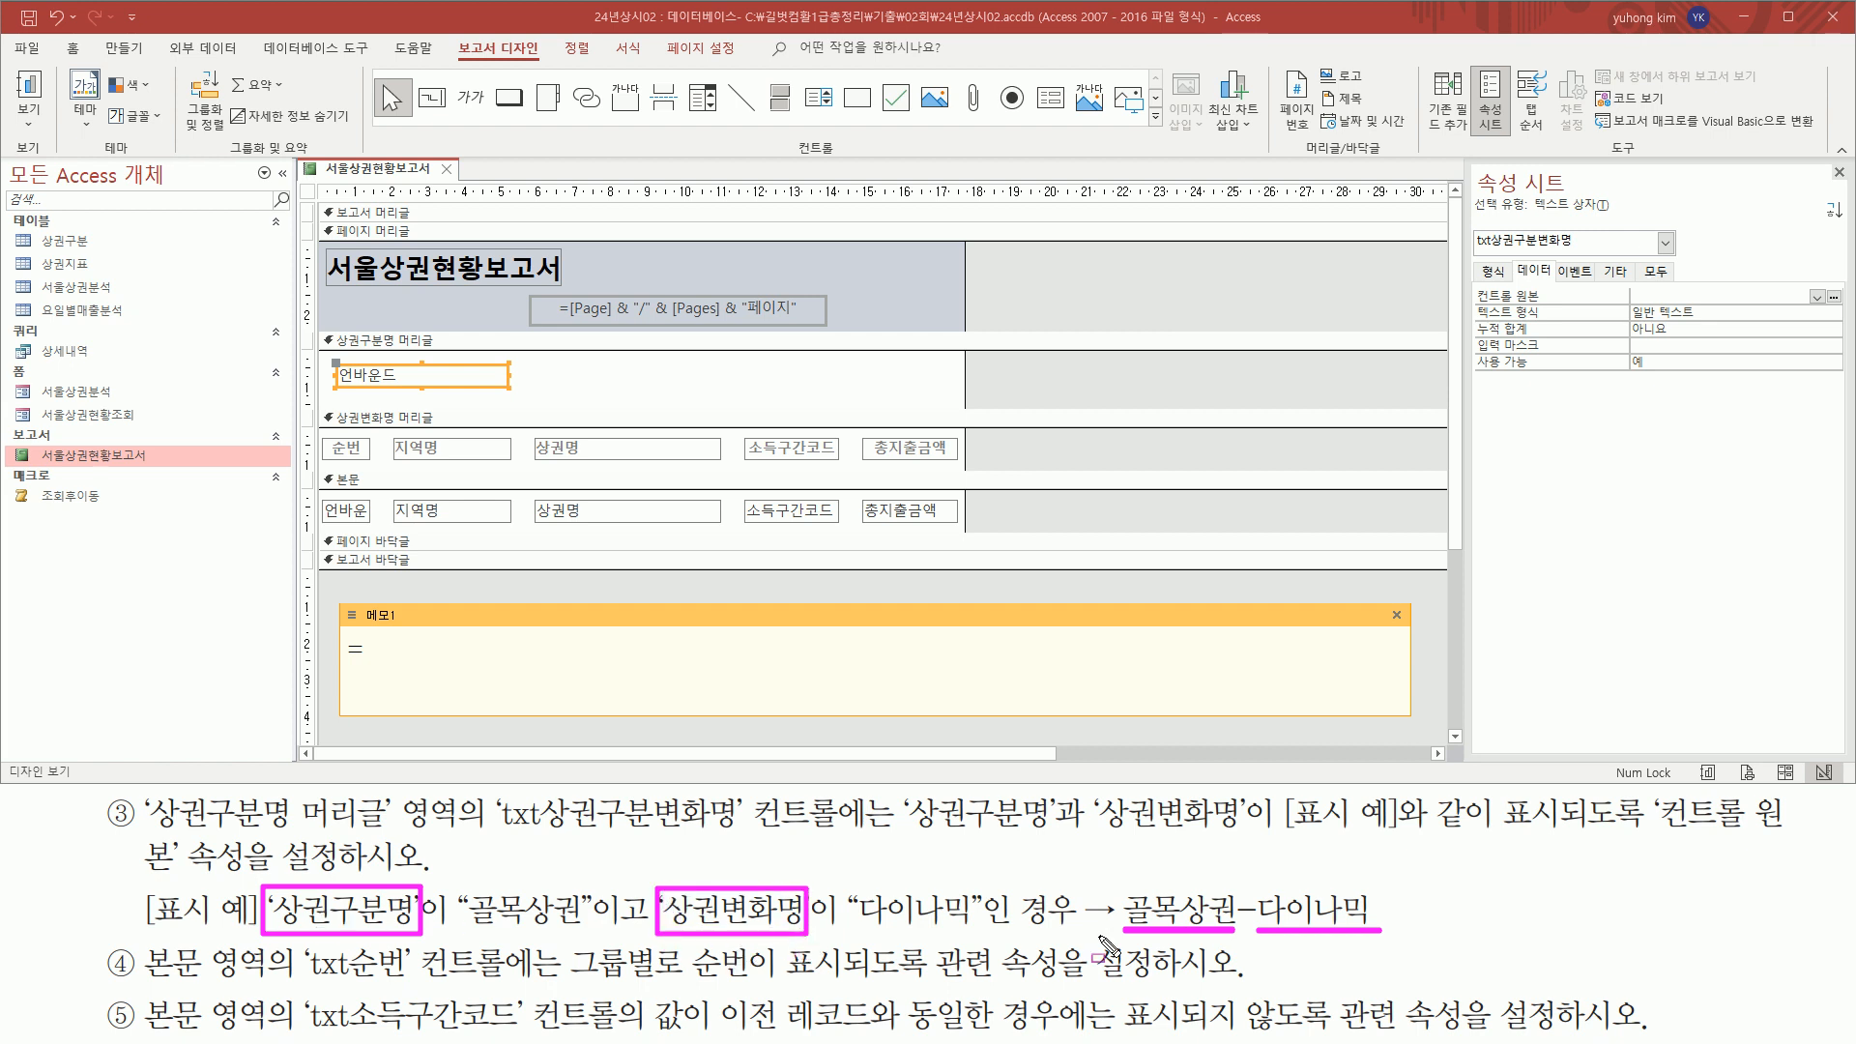
key("Escape")
Write the field references [상권구분명] and [상권변화명] after the equals sign in the memo note
left_click(431, 651)
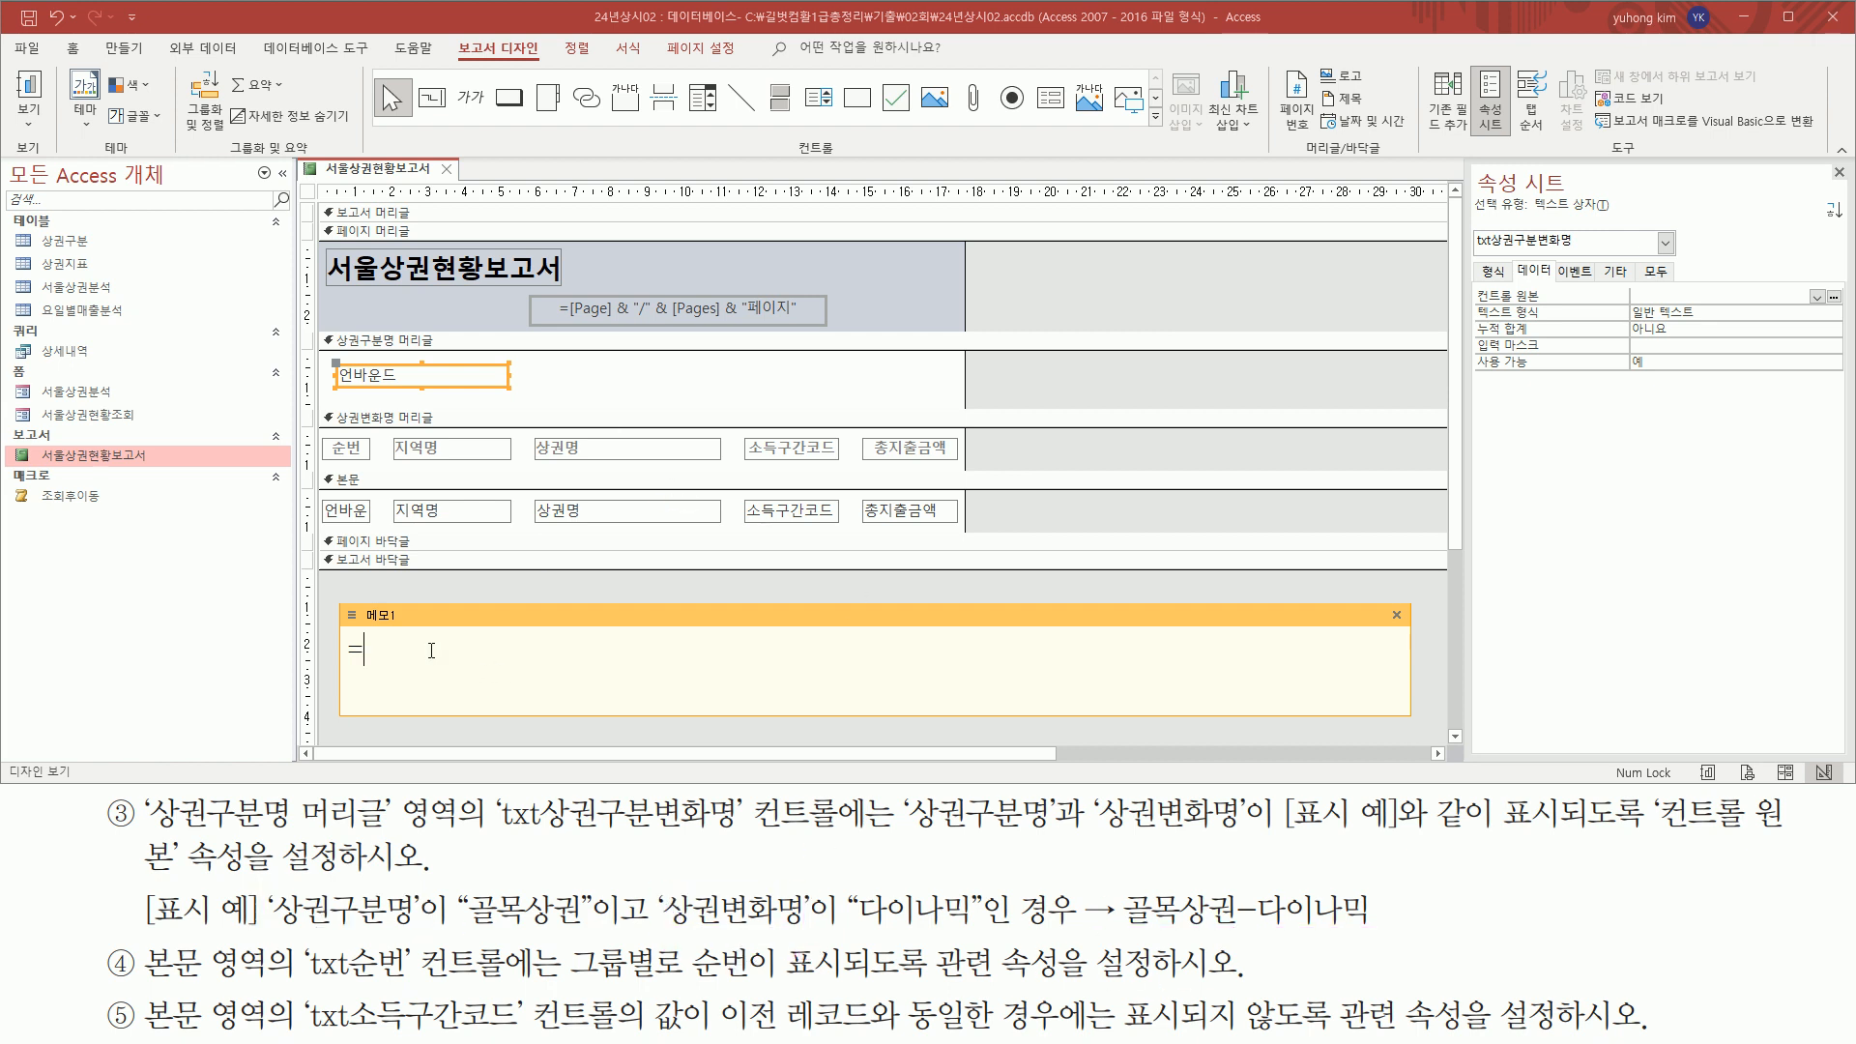
type("[ㅅㅇ권굽분ㅁㅕㅇ] [ㅅ")
key("BackSpace")
key("BackSpace")
key("BackSpace")
type("상ㄱ변화")
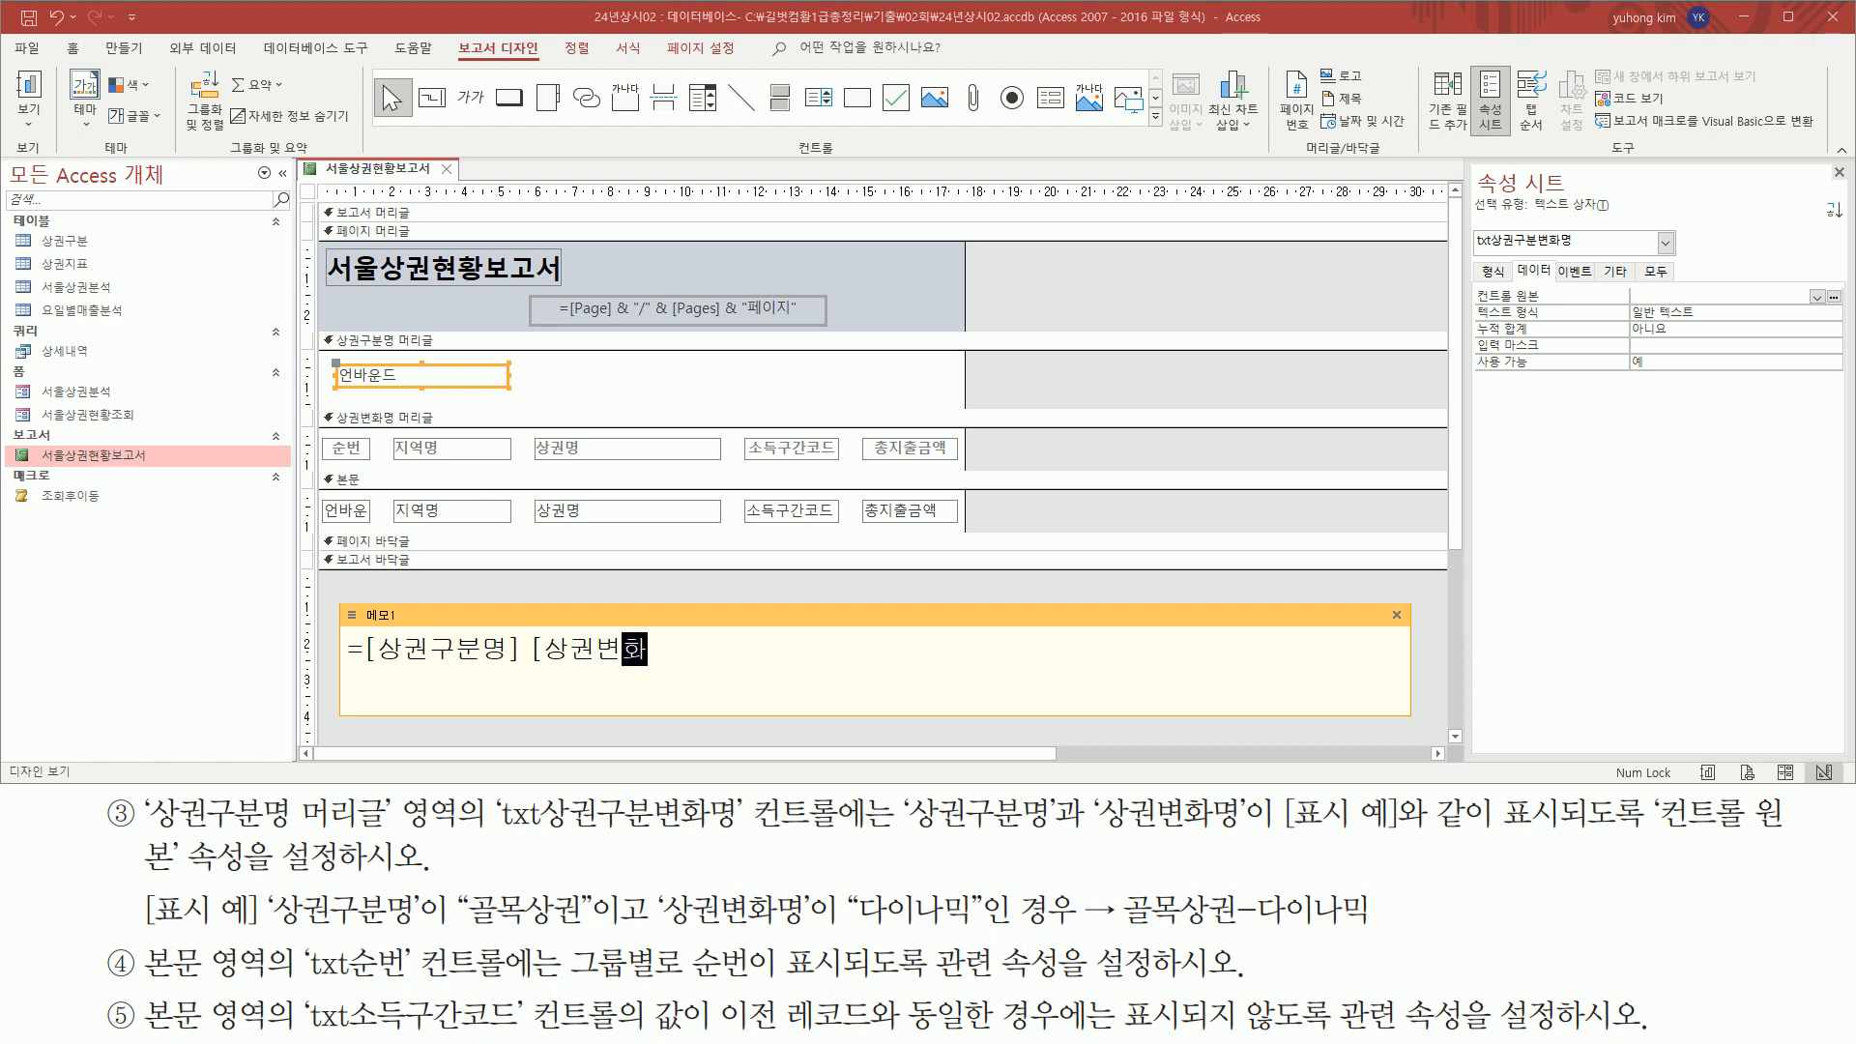
type("명] \"- ")
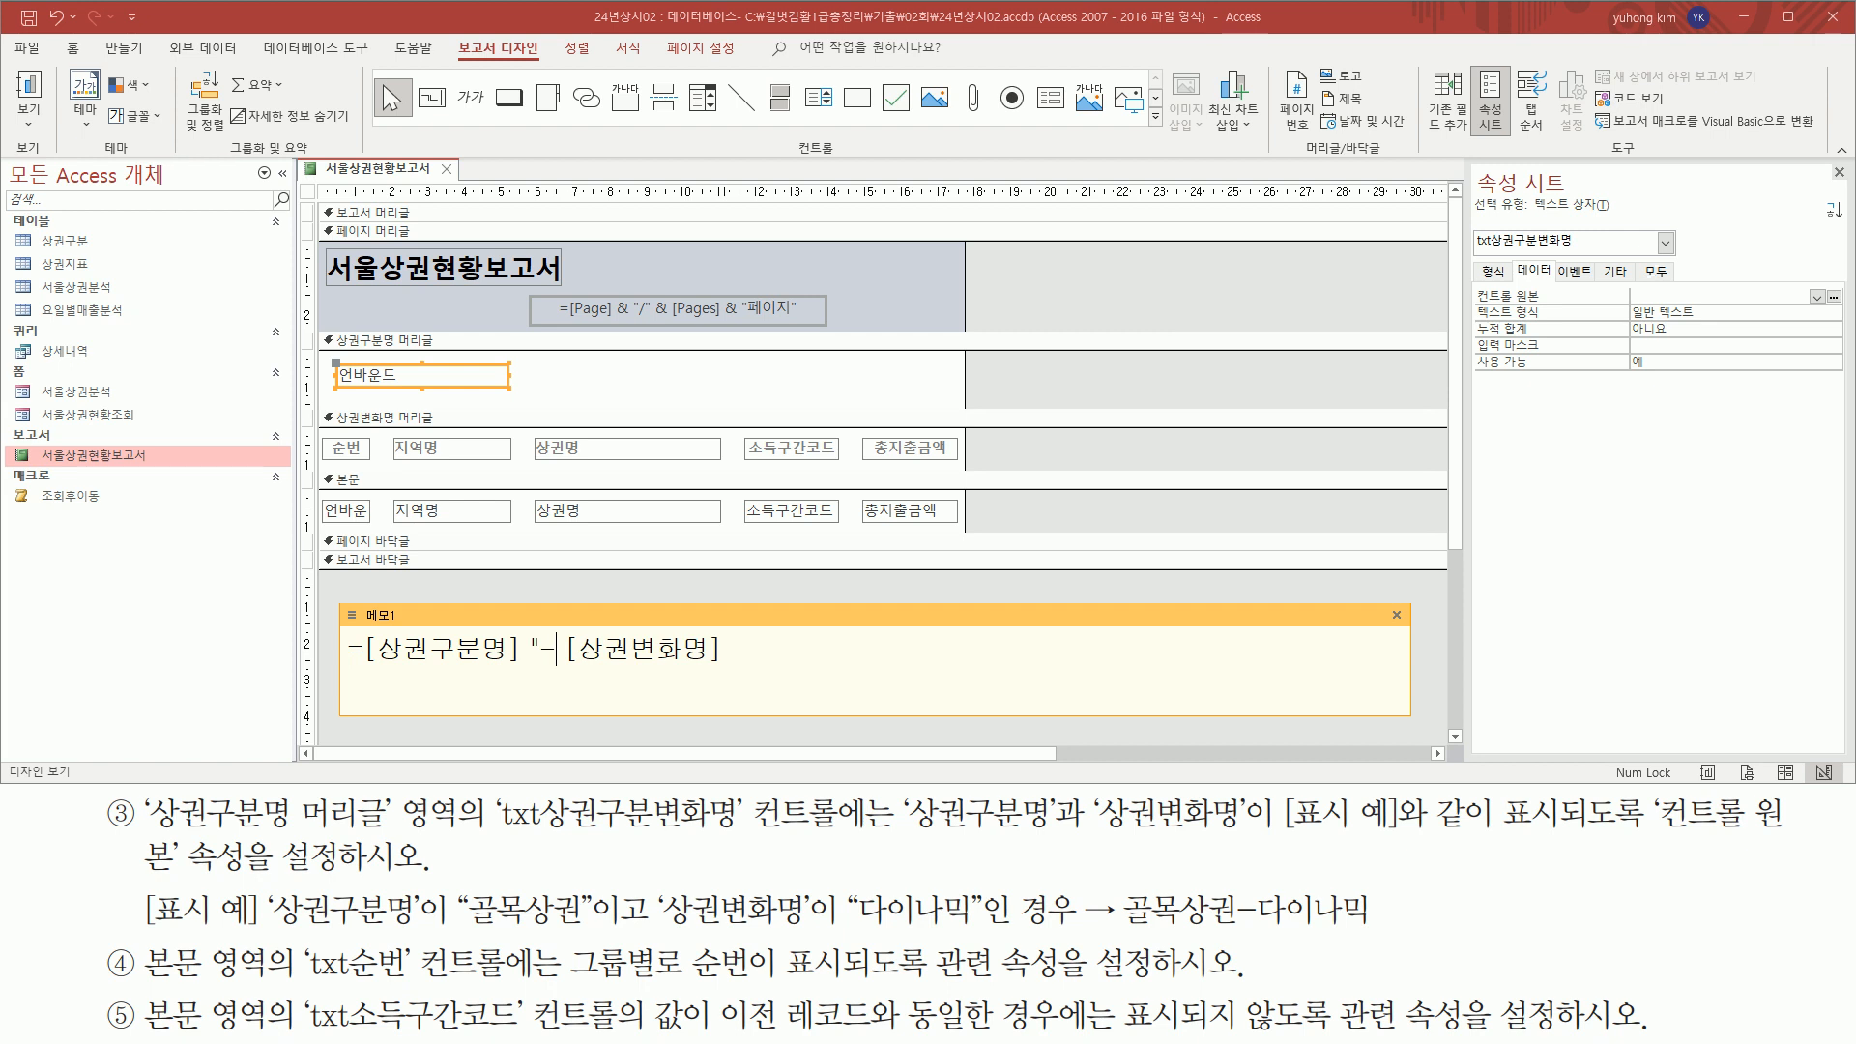
type("\"")
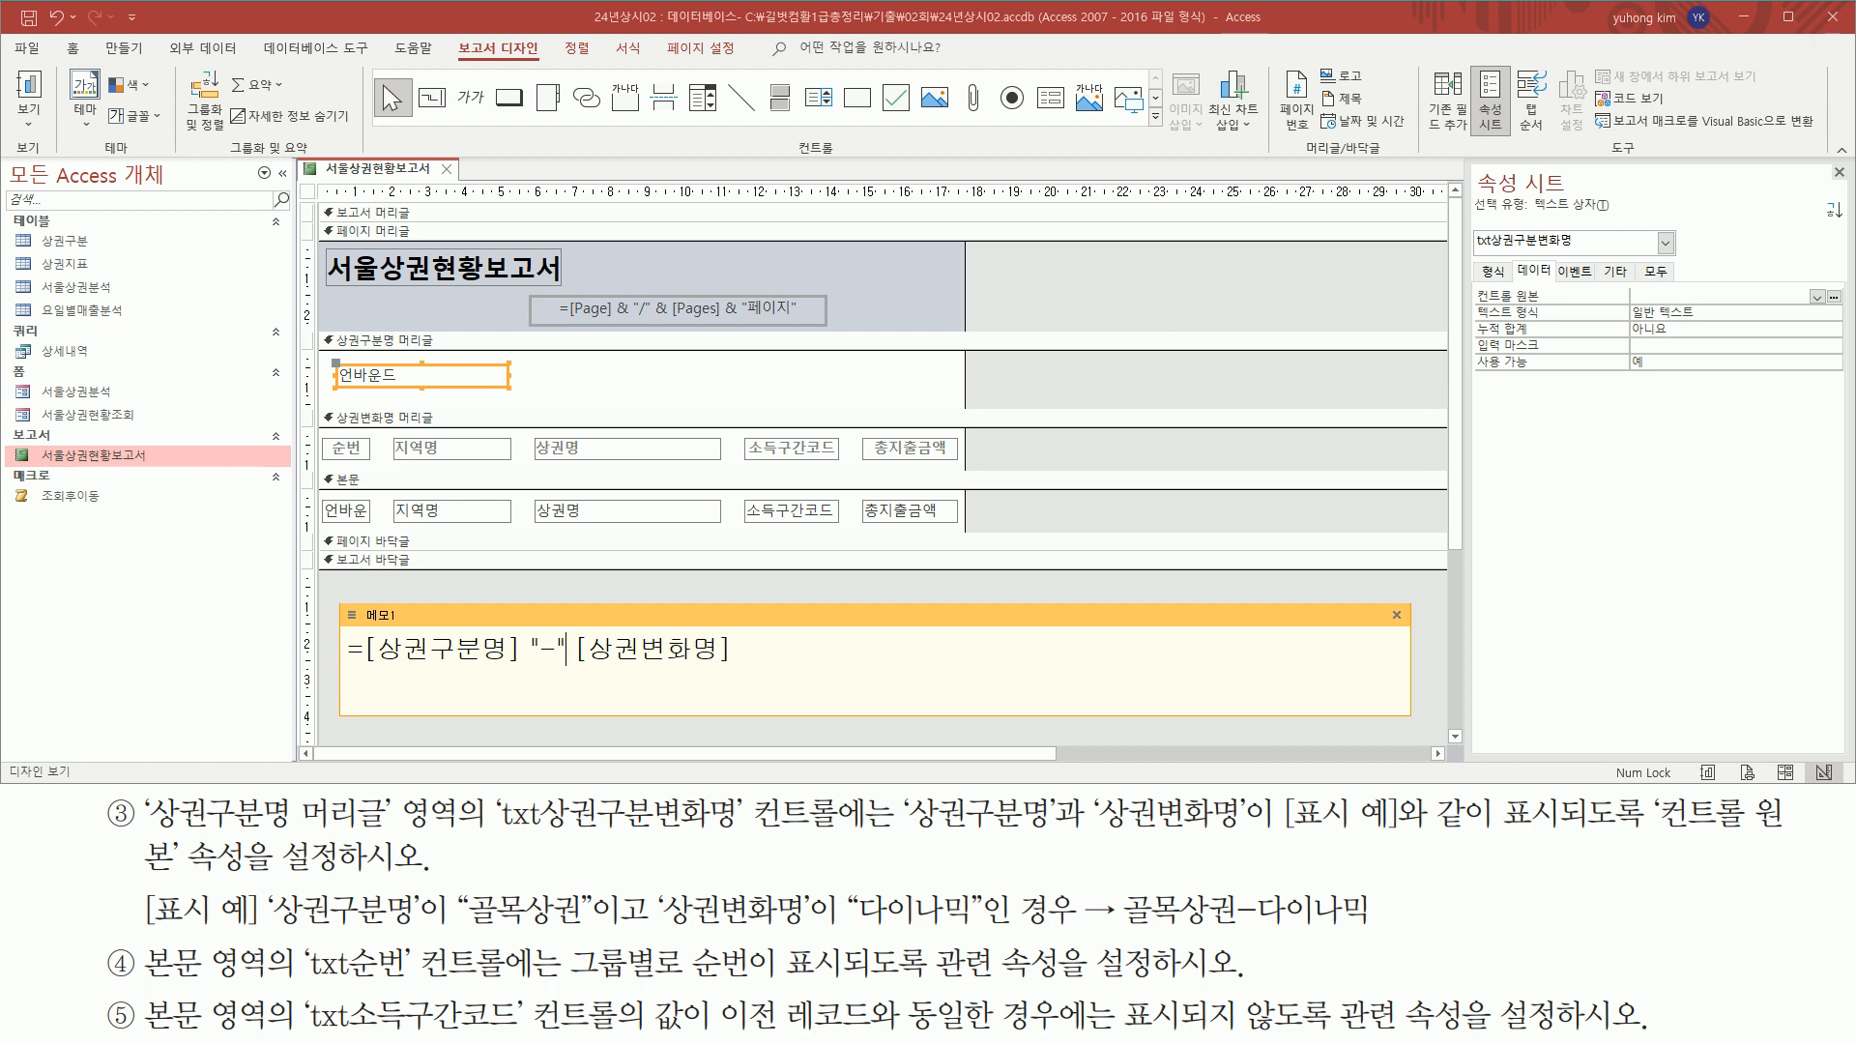
Join the two field references in the memo note with & "-" &
left_click_drag(360, 657, 739, 669)
key("Escape")
type("&")
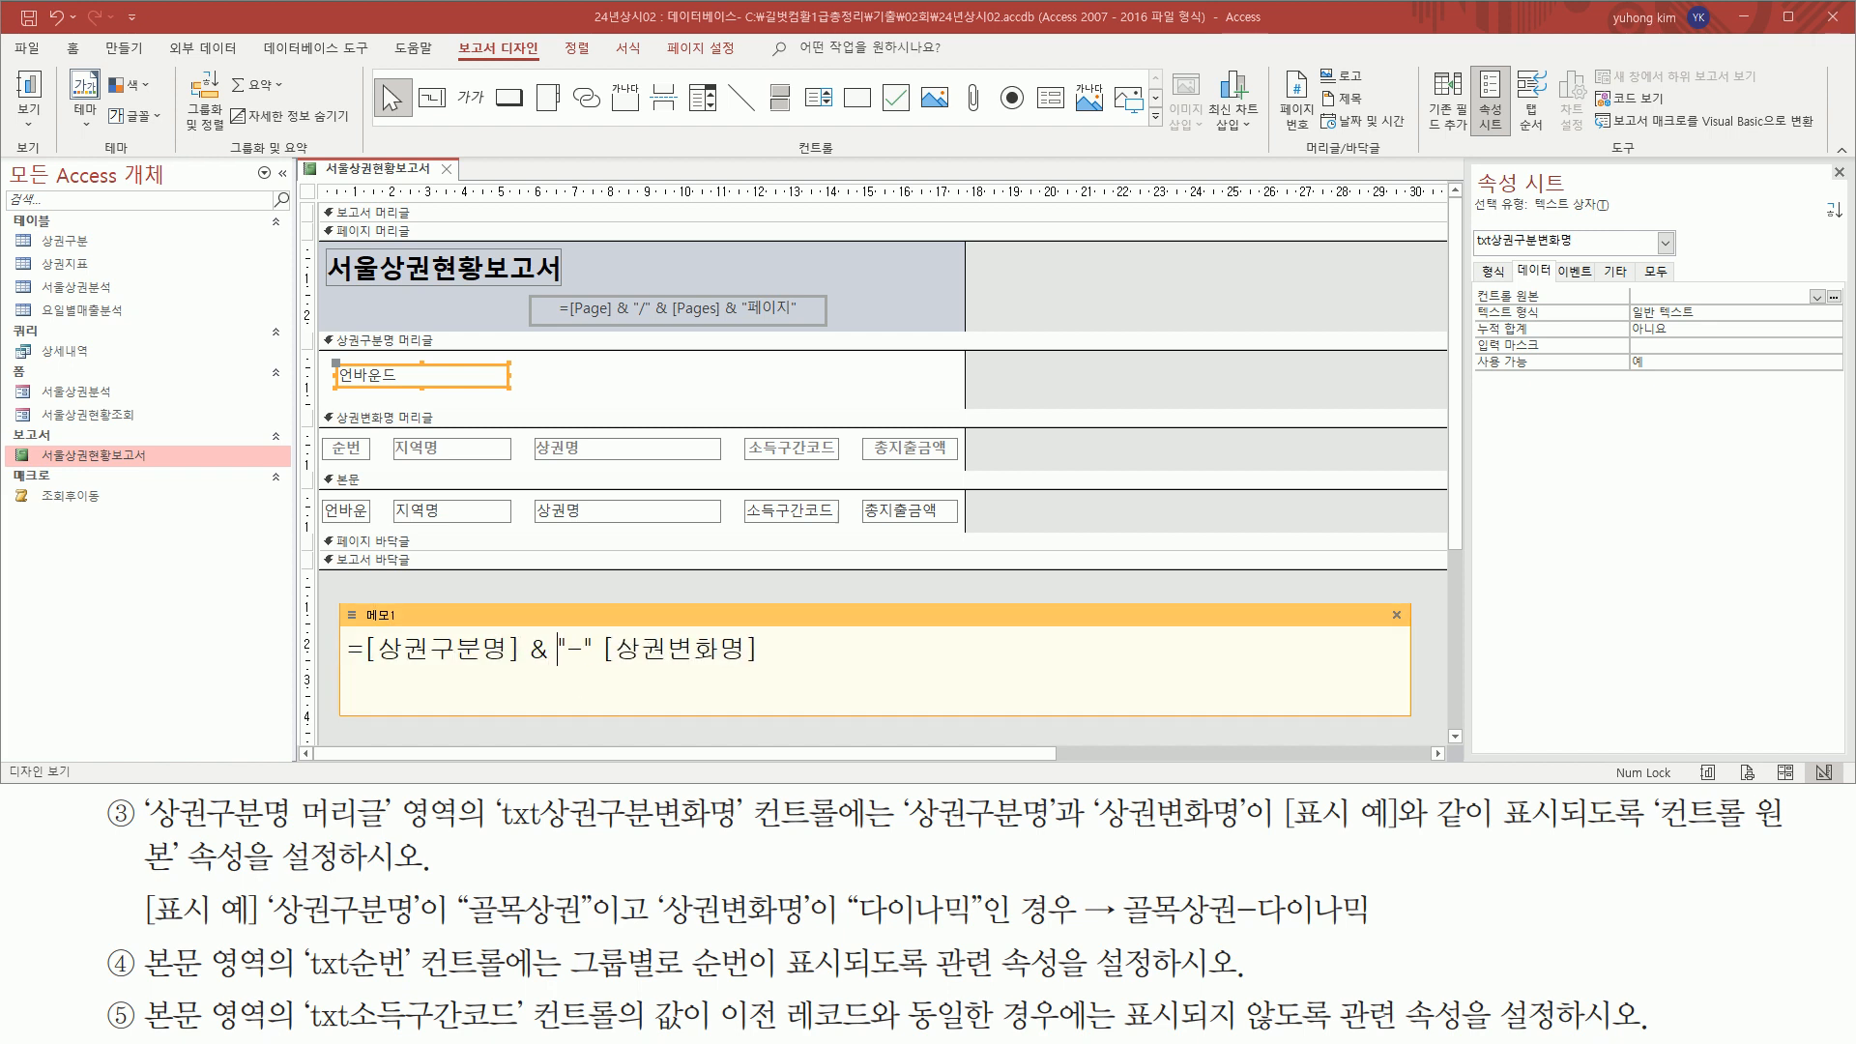
type(" \"-\" &")
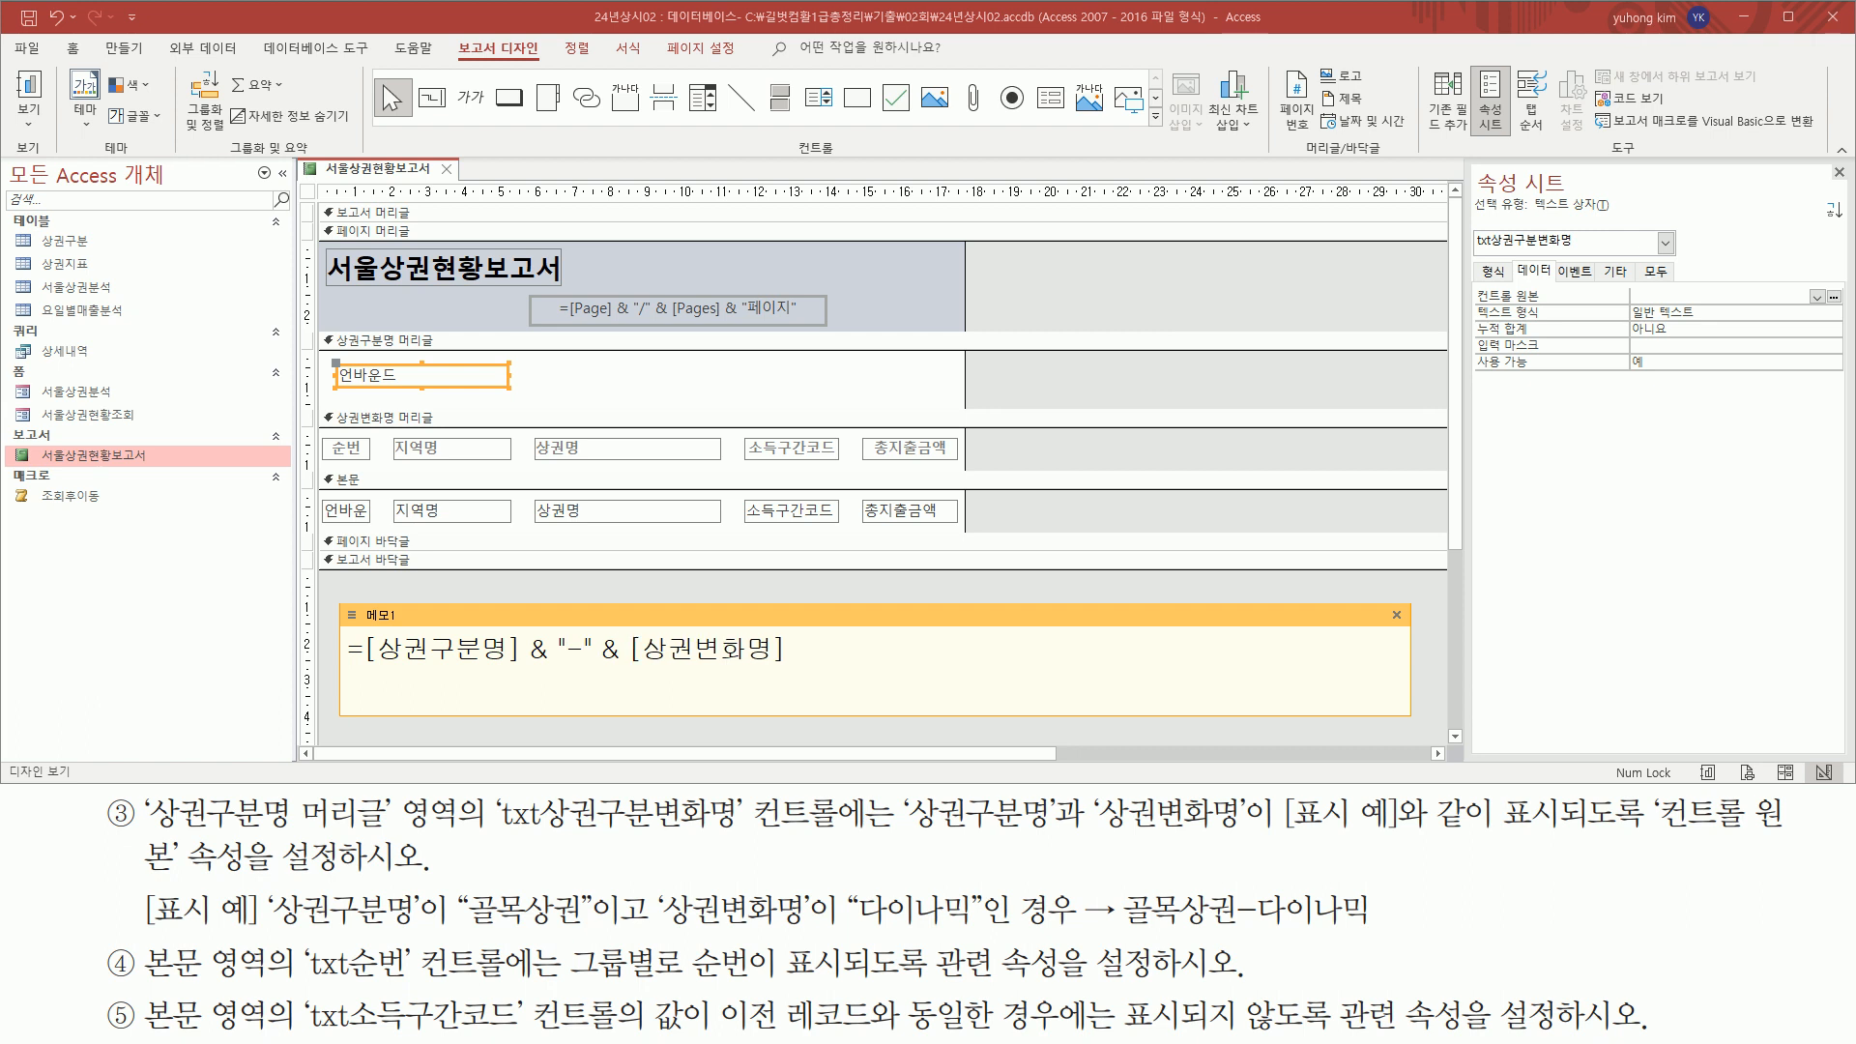
Copy =[상권구분명] & "-" & [상권변화명] from the note into the 컨트롤 원본 property of txt상권구분변화명 and deselect the text box
key("ctrl+a")
left_click(826, 656)
key("Escape")
left_click(1674, 297)
key("ctrl+v")
left_click_drag(1472, 305, 1756, 305)
key("Escape")
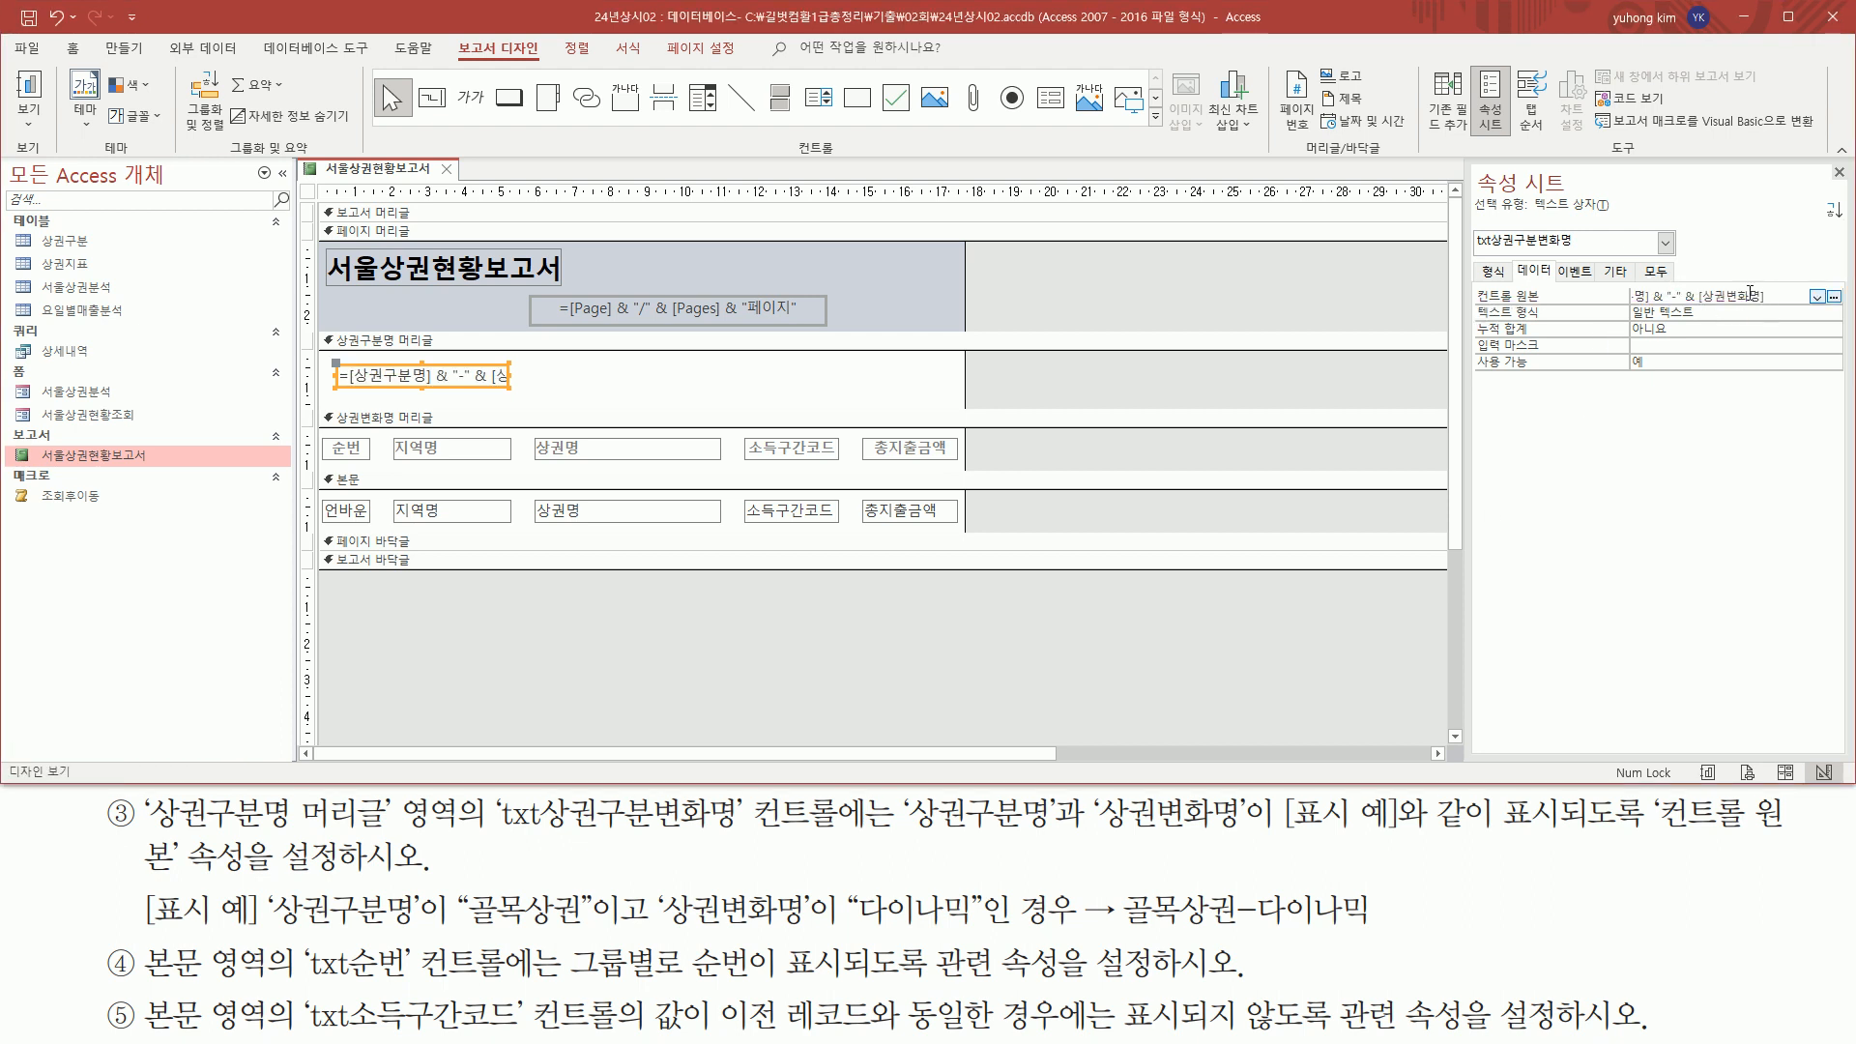
left_click(1290, 290)
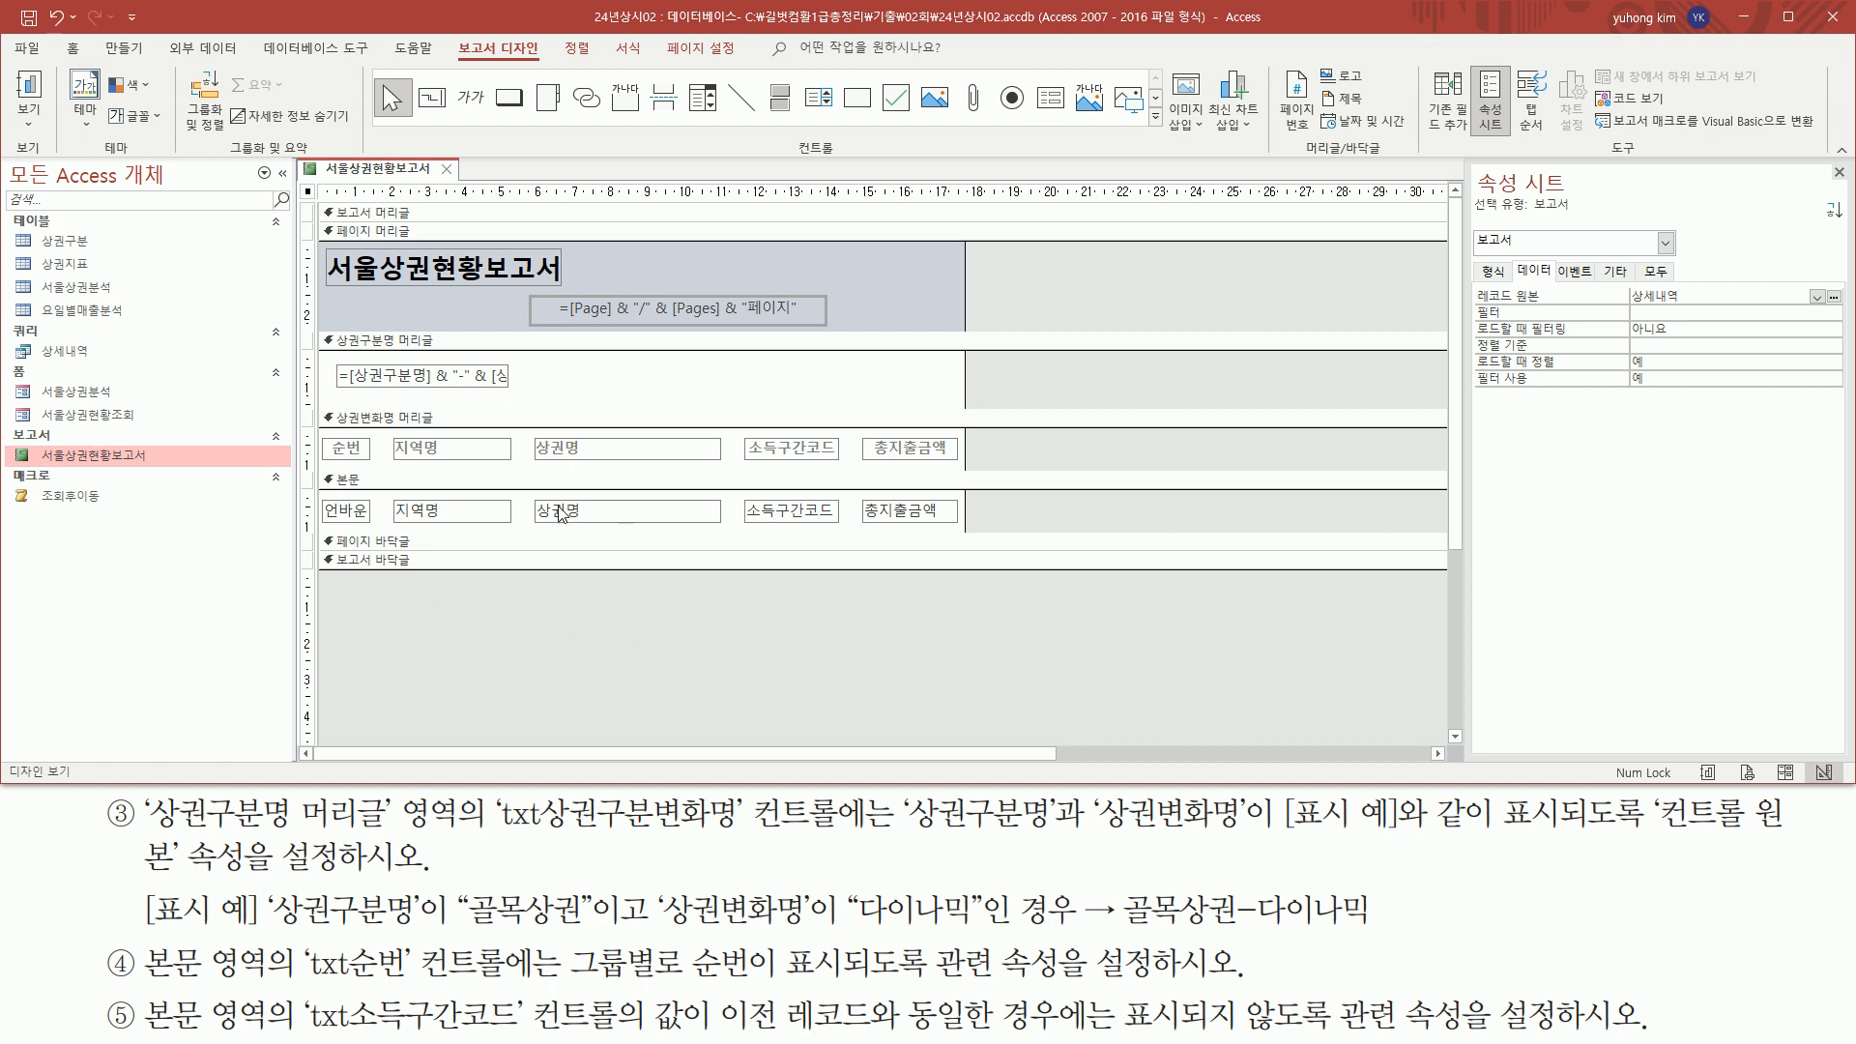
Preview 서울상권현황보고서 as it will print and examine the combined 상권구분명-상권변화명 text on the first page
right_click(349, 175)
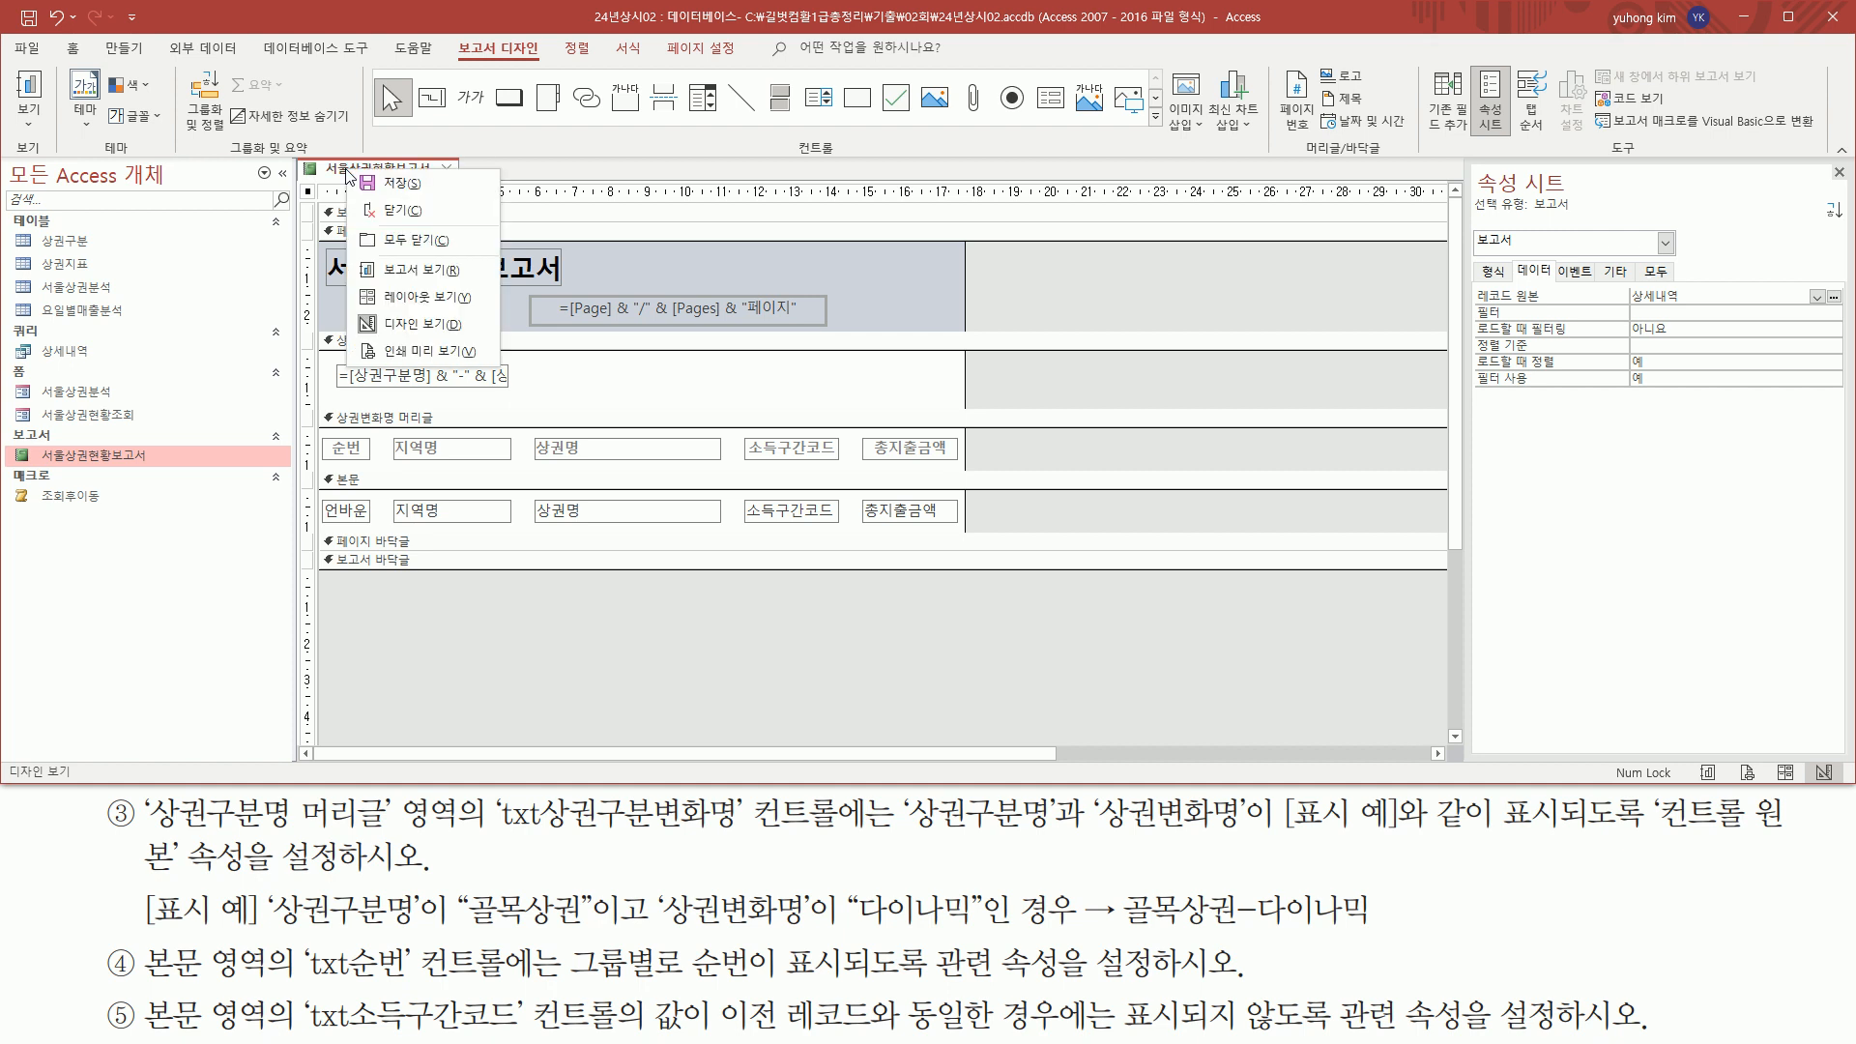
left_click(430, 352)
scroll(541, 589, "down", 5)
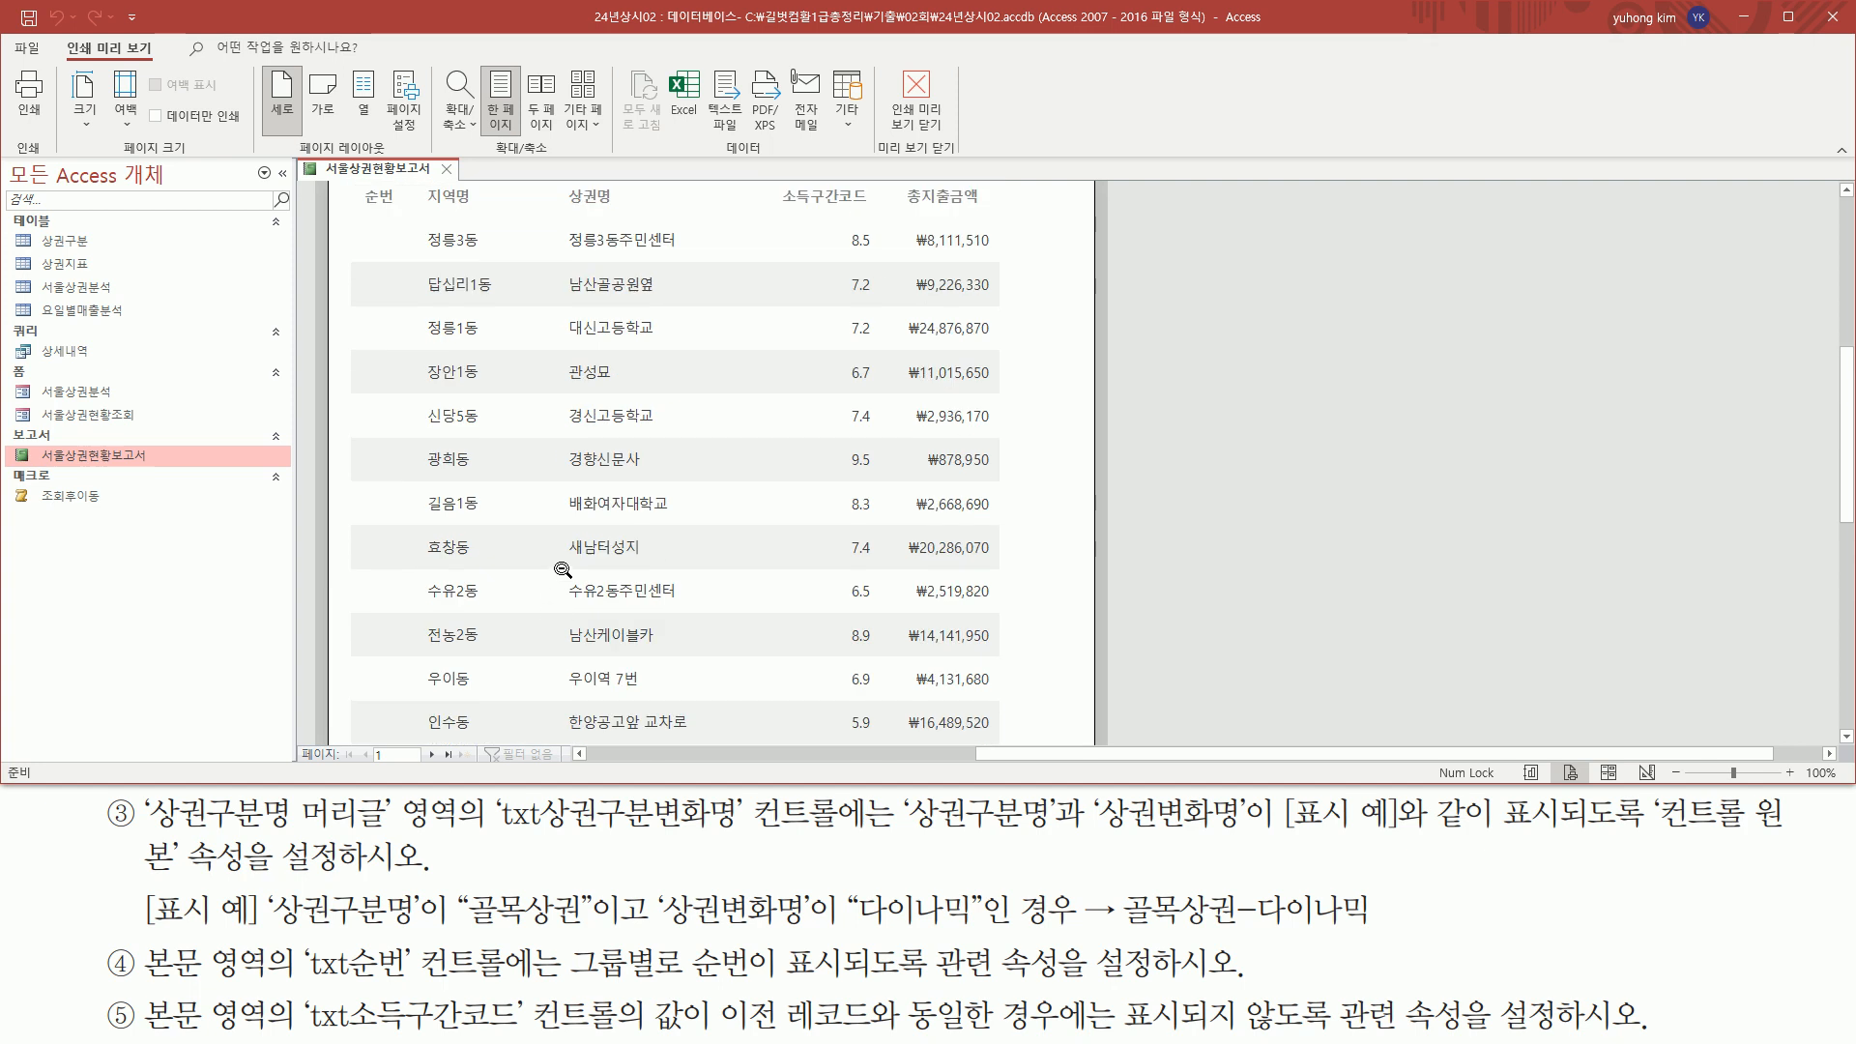
scroll(558, 573, "up", 3)
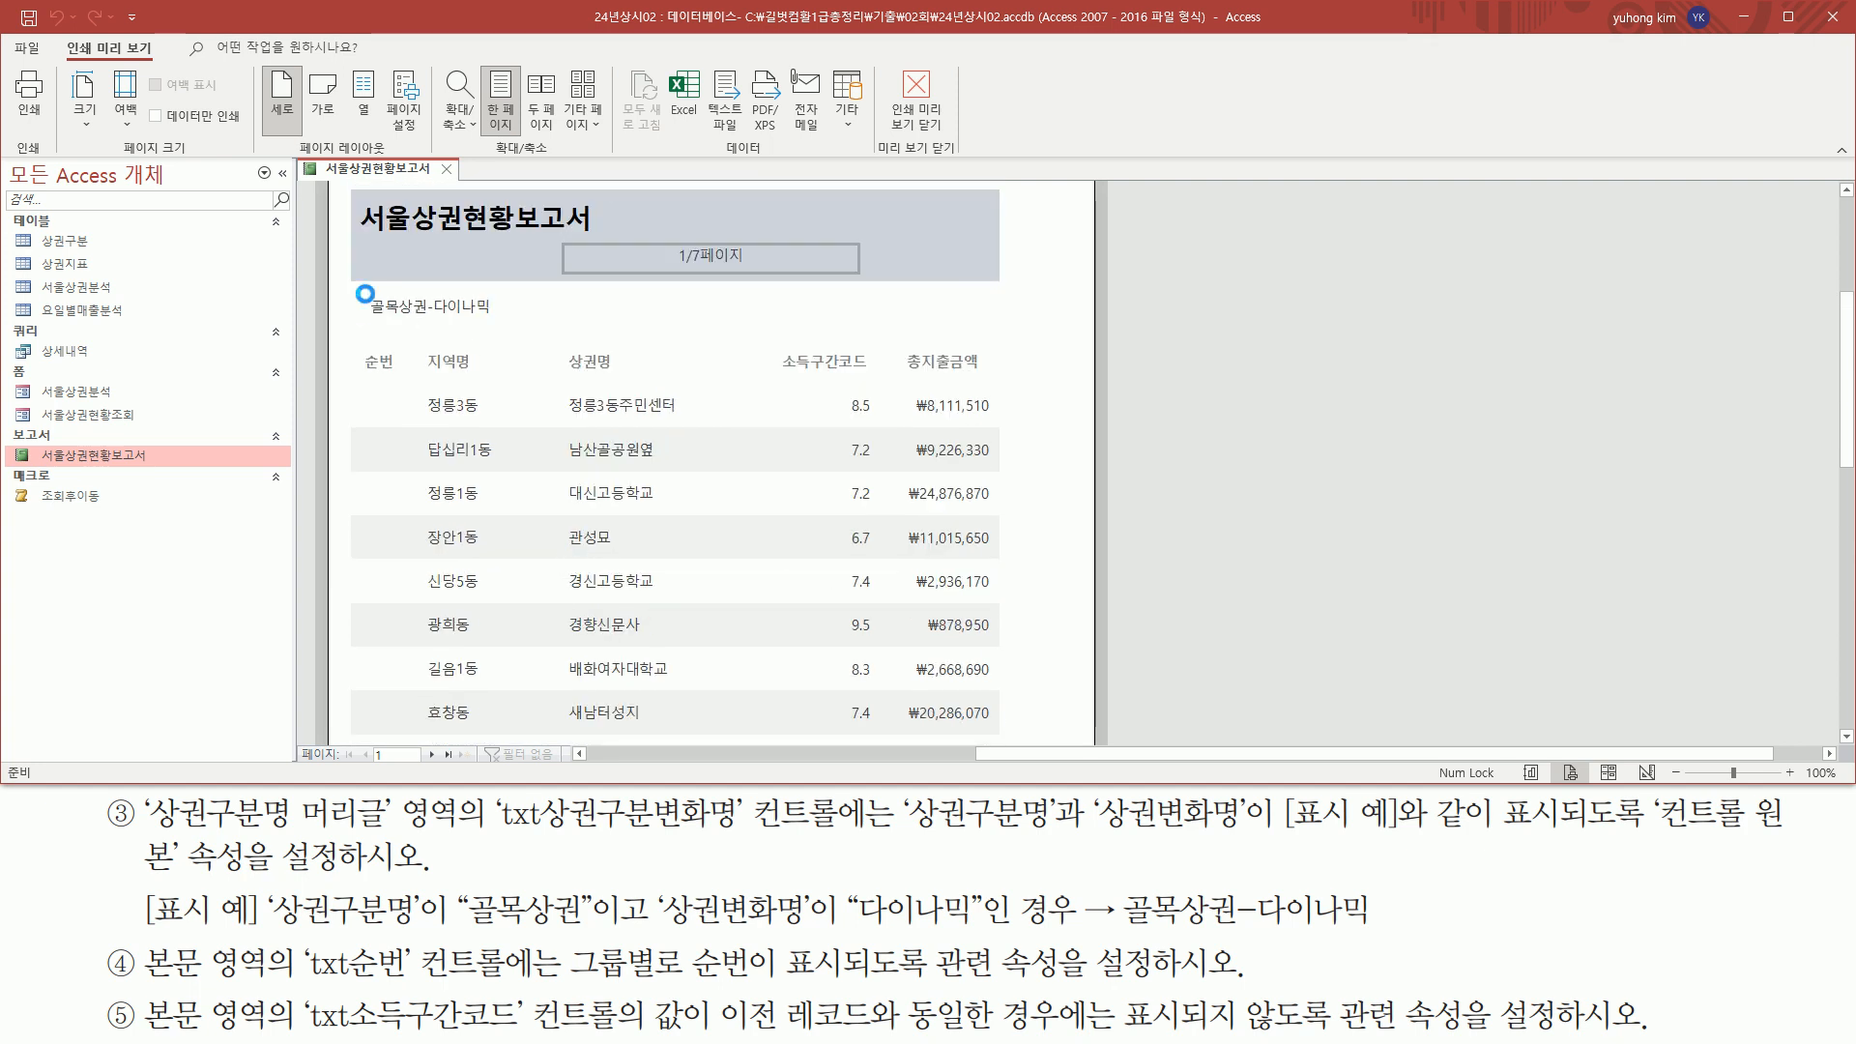
left_click_drag(361, 290, 506, 317)
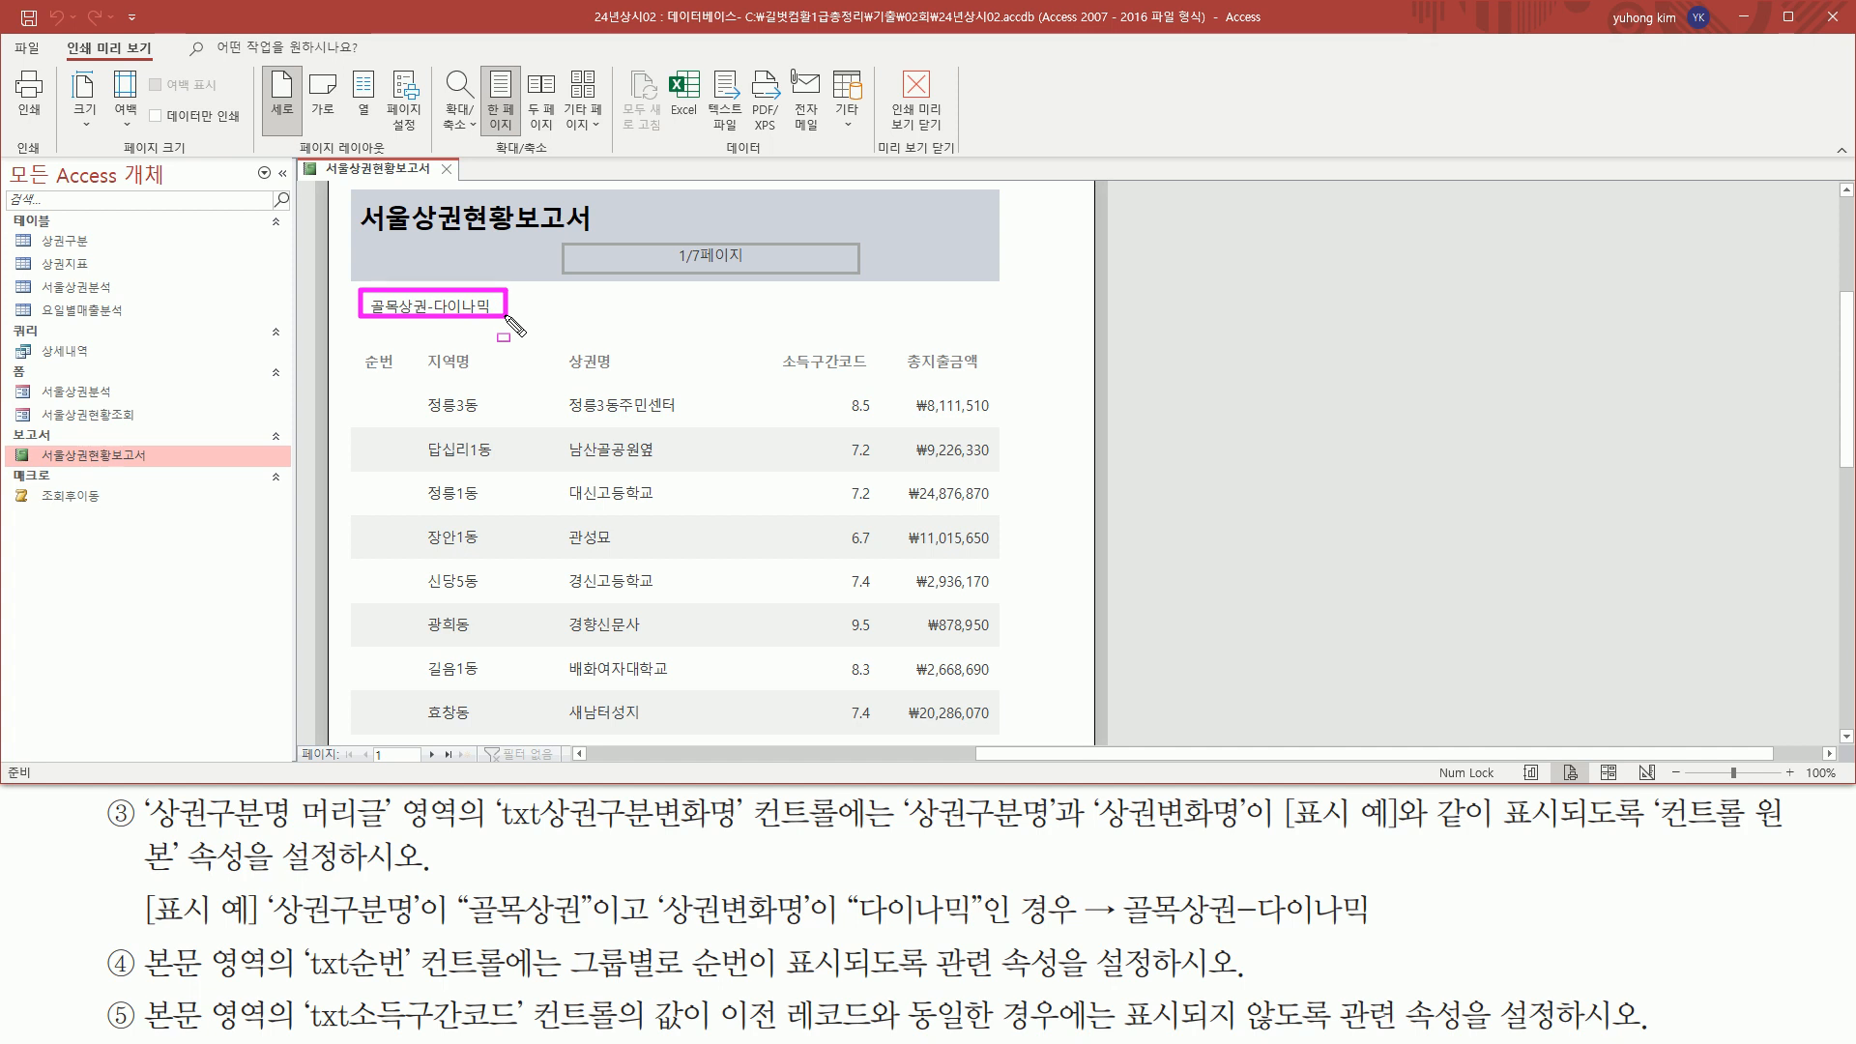
mouse_move(506, 317)
left_mouse_down()
mouse_move(531, 387)
mouse_move(857, 402)
mouse_move(1003, 379)
left_mouse_up()
key("Escape")
scroll(532, 464, "down", 3)
scroll(538, 480, "down", 5)
scroll(502, 612, "up", 2)
scroll(511, 589, "down", 3)
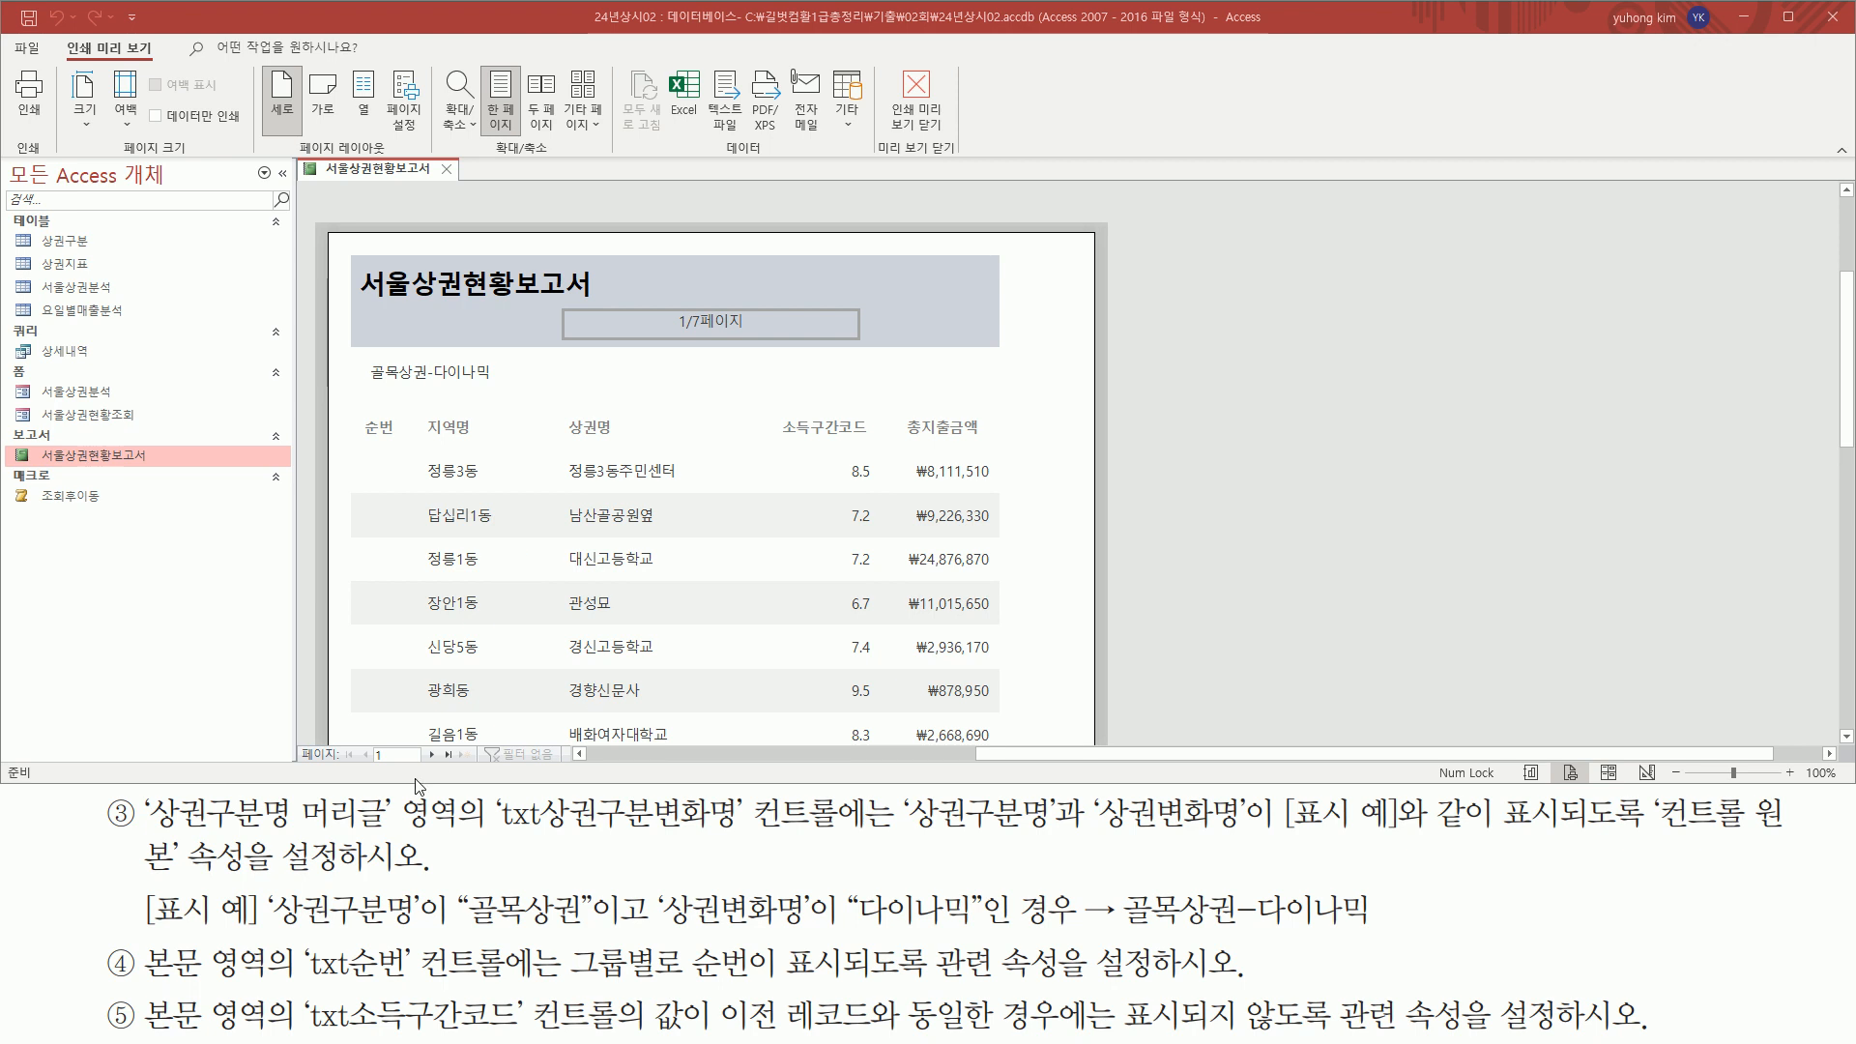
Examine the 상권구분명 and 상권변화명 group headers on page 2 of the print preview
key("ctrl+2")
mouse_move(365, 358)
left_mouse_down()
mouse_move(516, 392)
mouse_move(503, 385)
left_mouse_up()
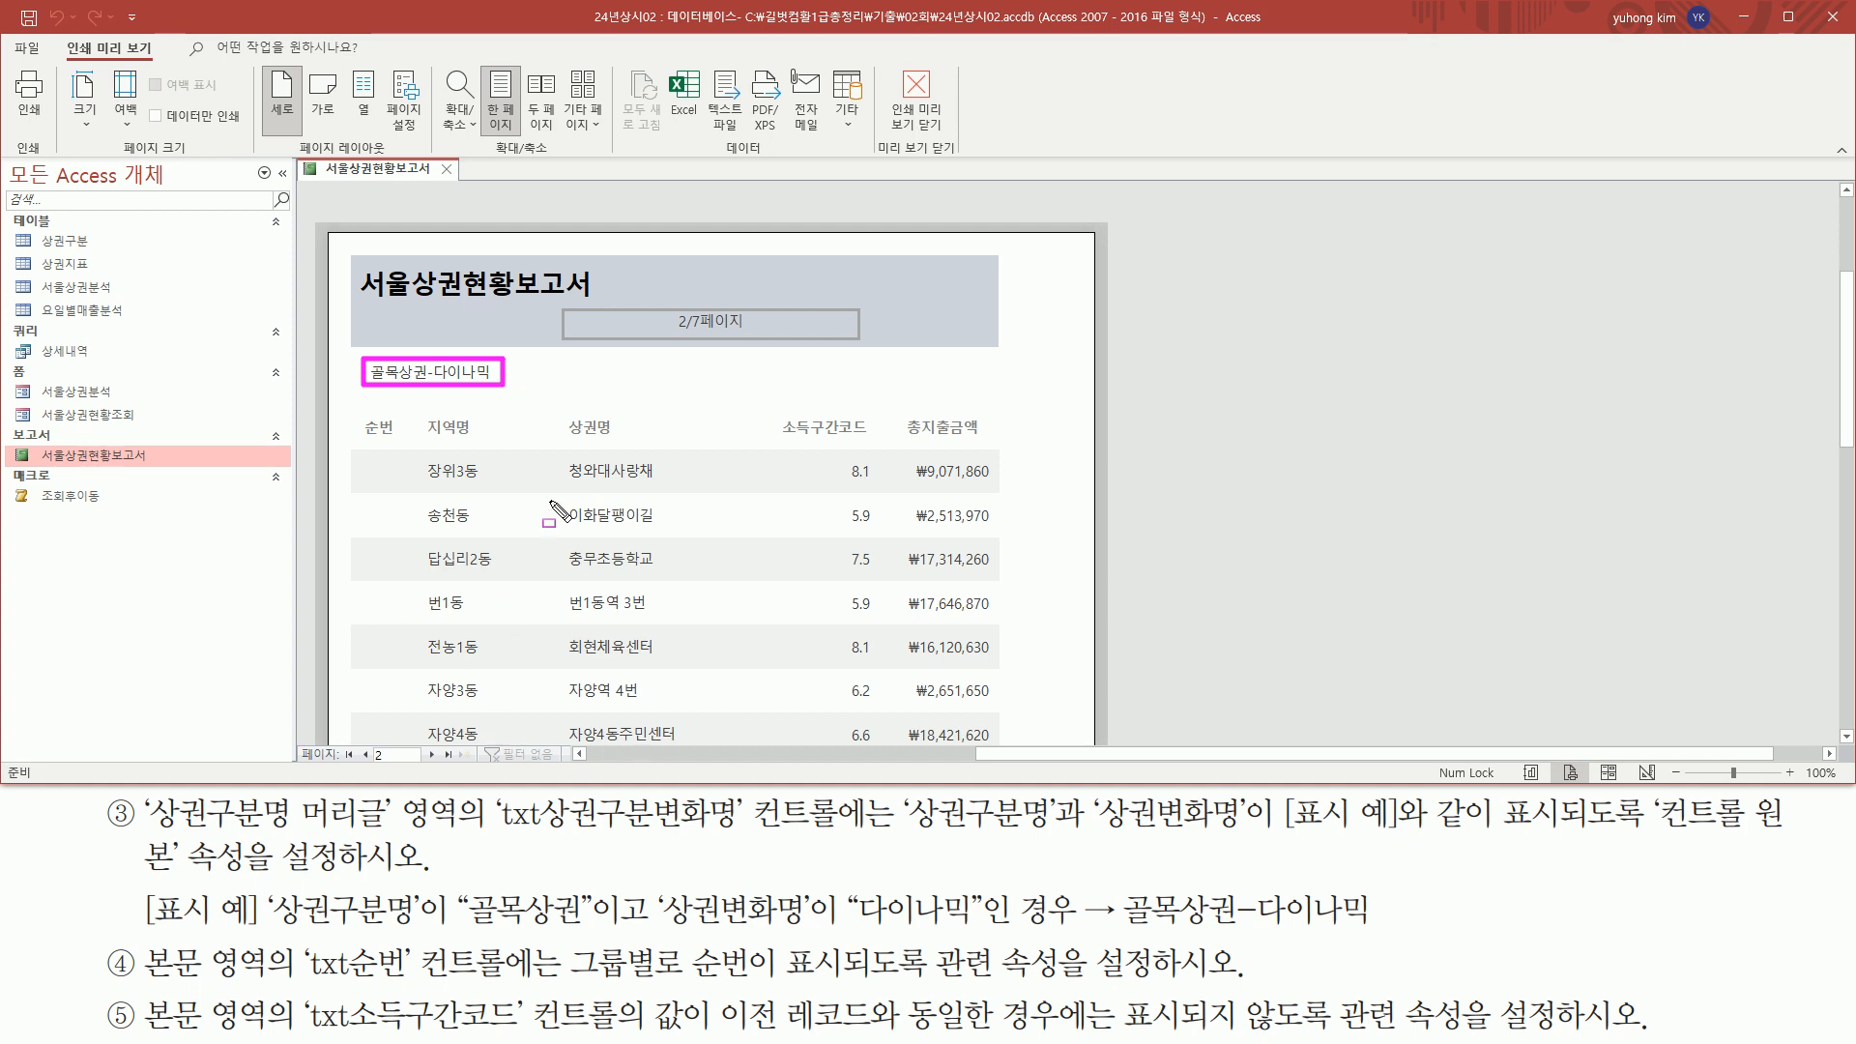
left_click_drag(356, 412, 997, 444)
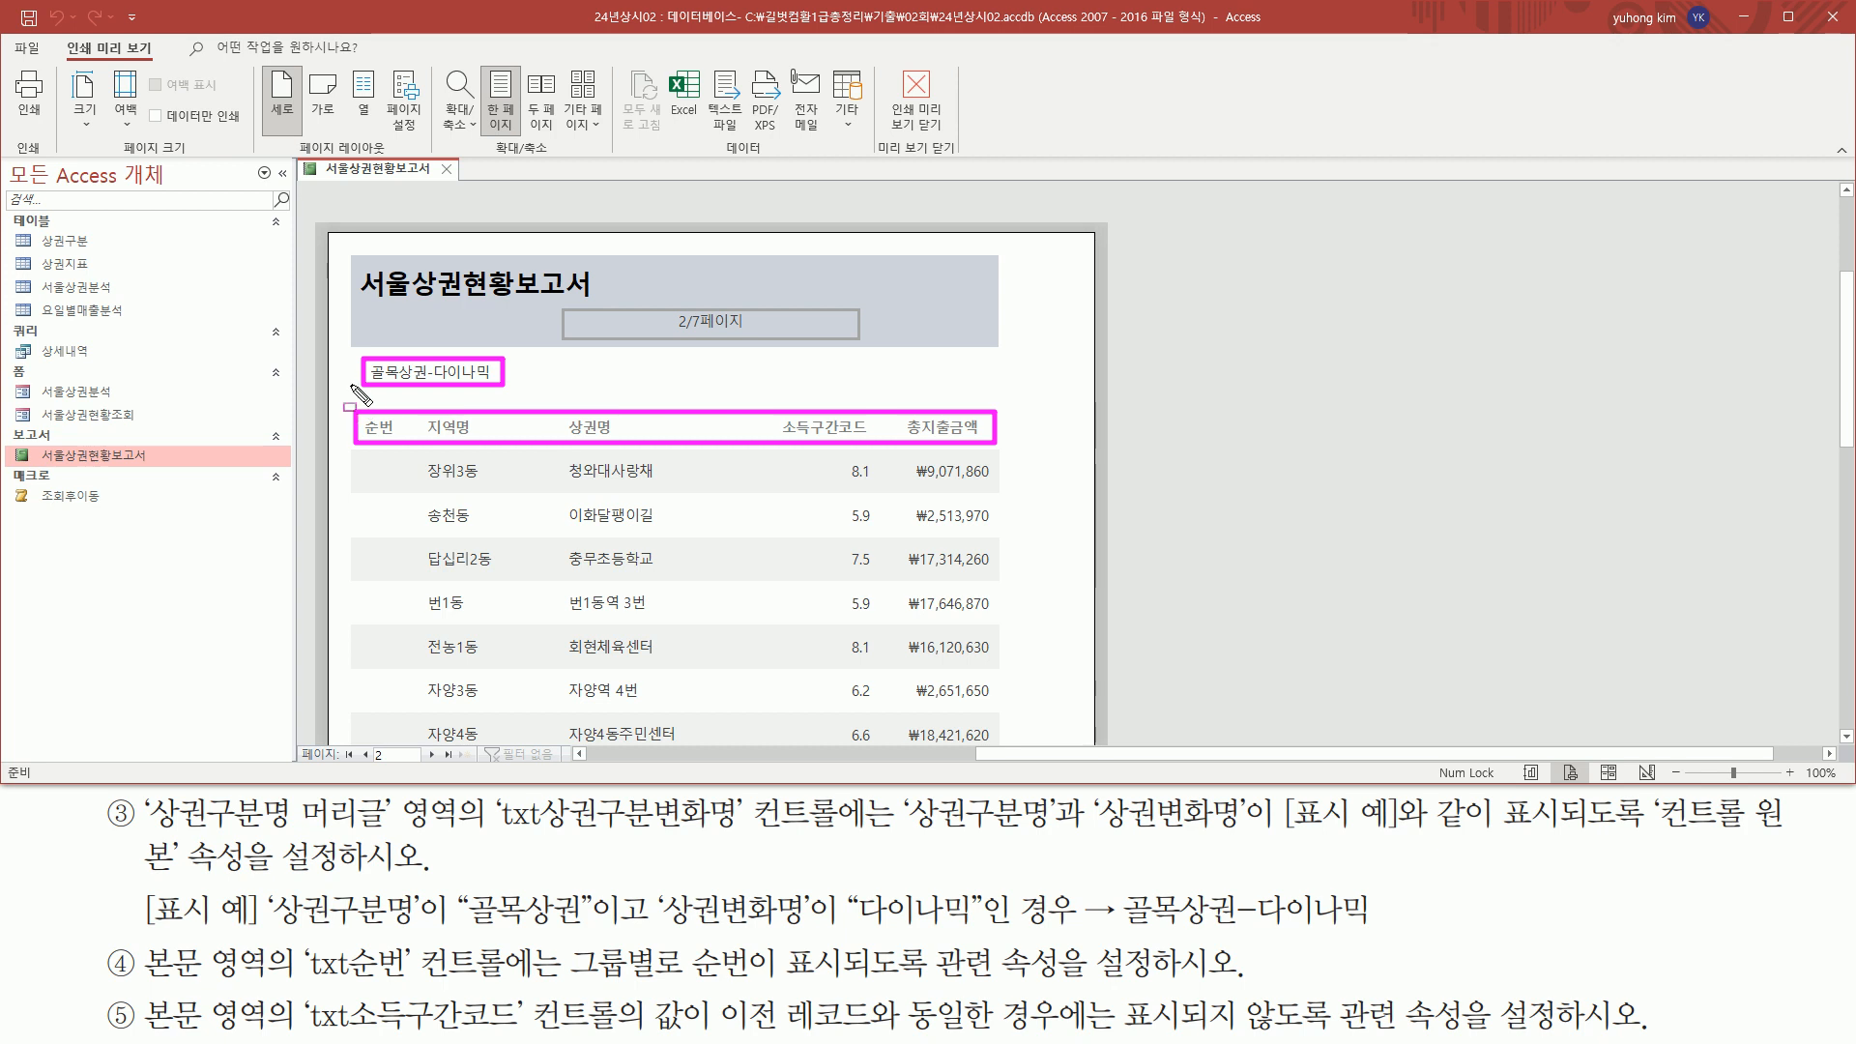
mouse_move(356, 353)
left_mouse_down()
mouse_move(391, 436)
mouse_move(1010, 469)
mouse_move(994, 410)
left_mouse_up()
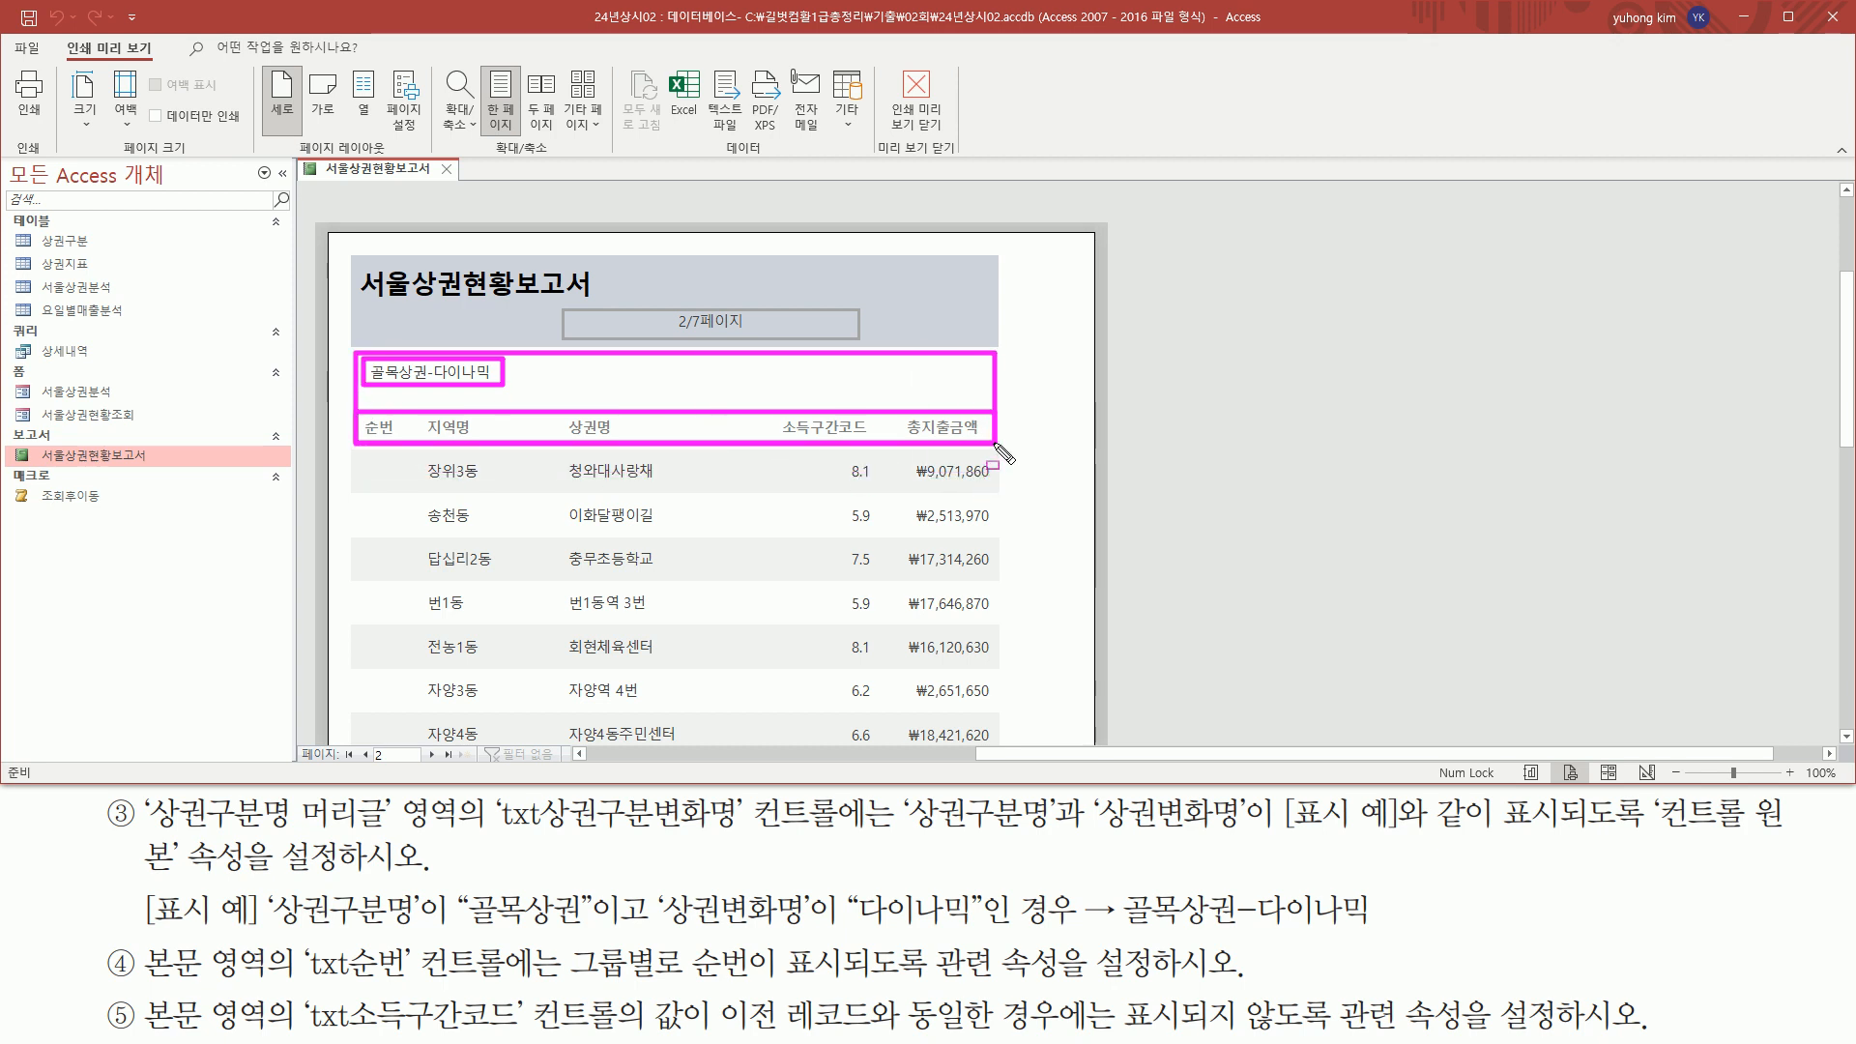
key("Escape")
scroll(553, 562, "down", 5)
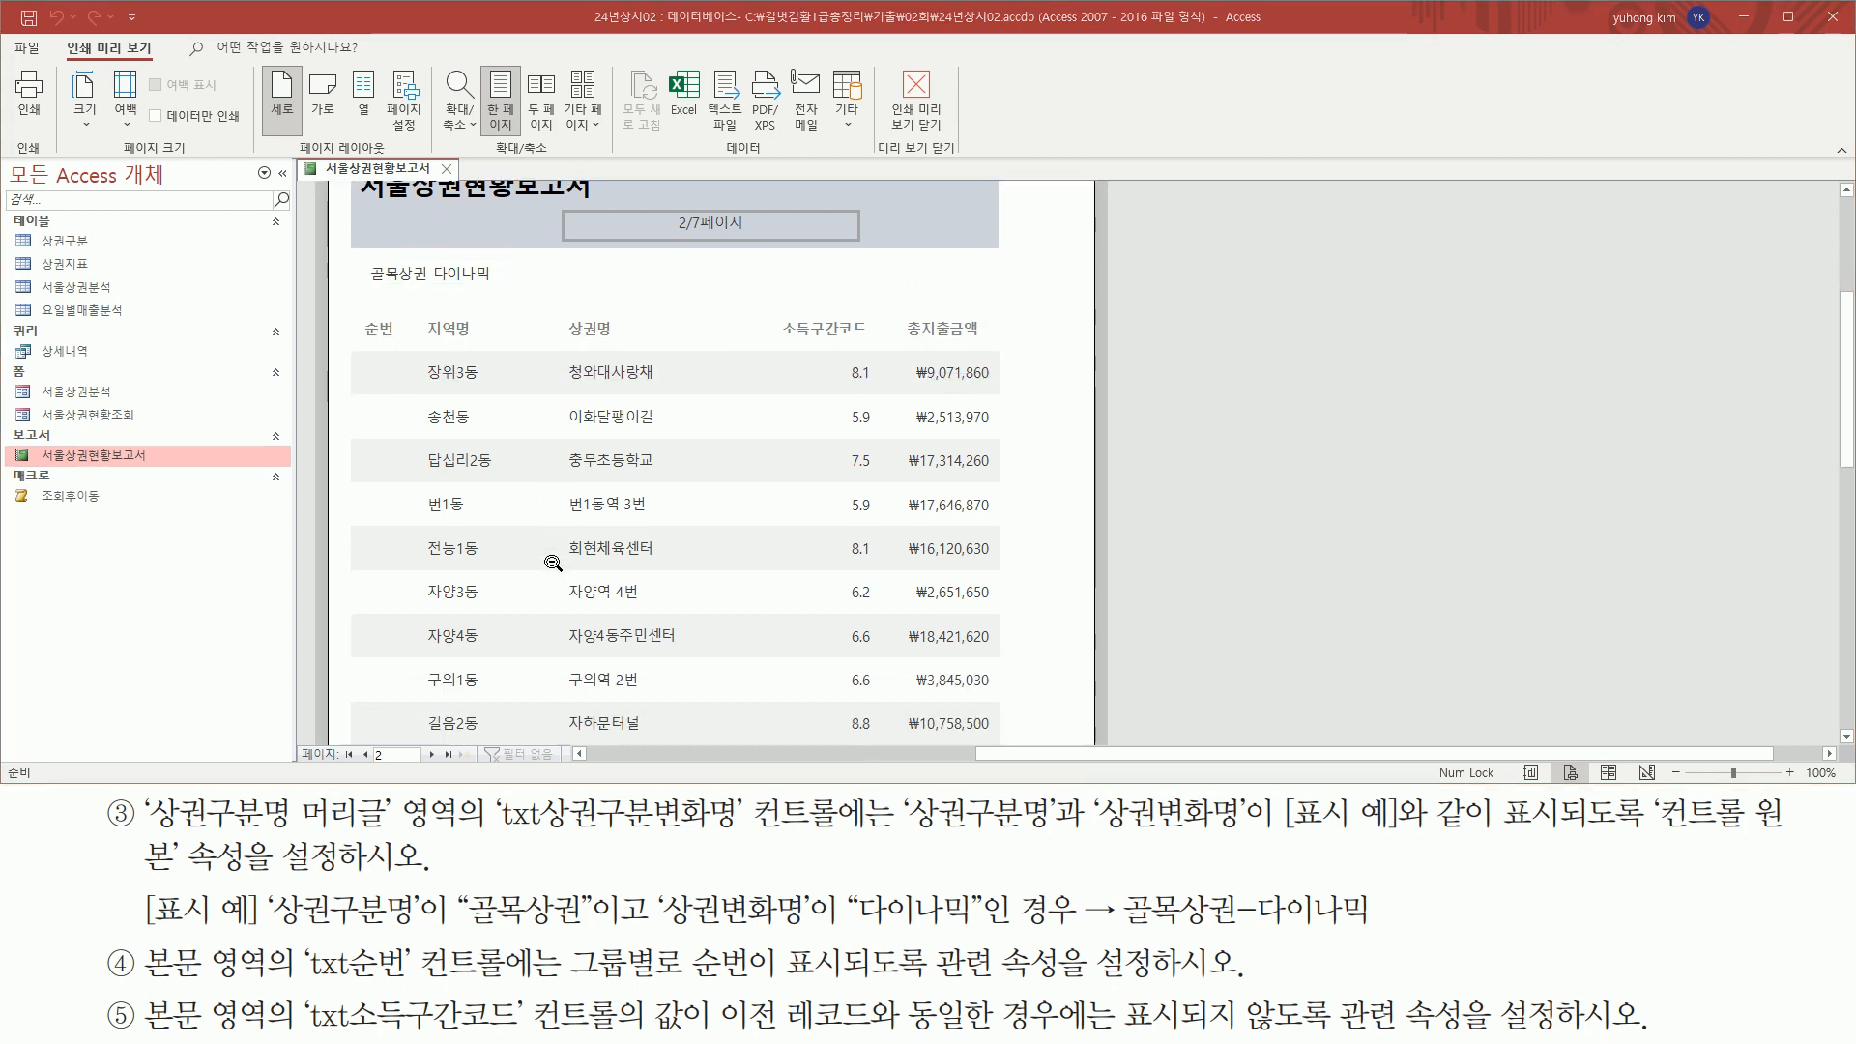
scroll(553, 562, "down", 5)
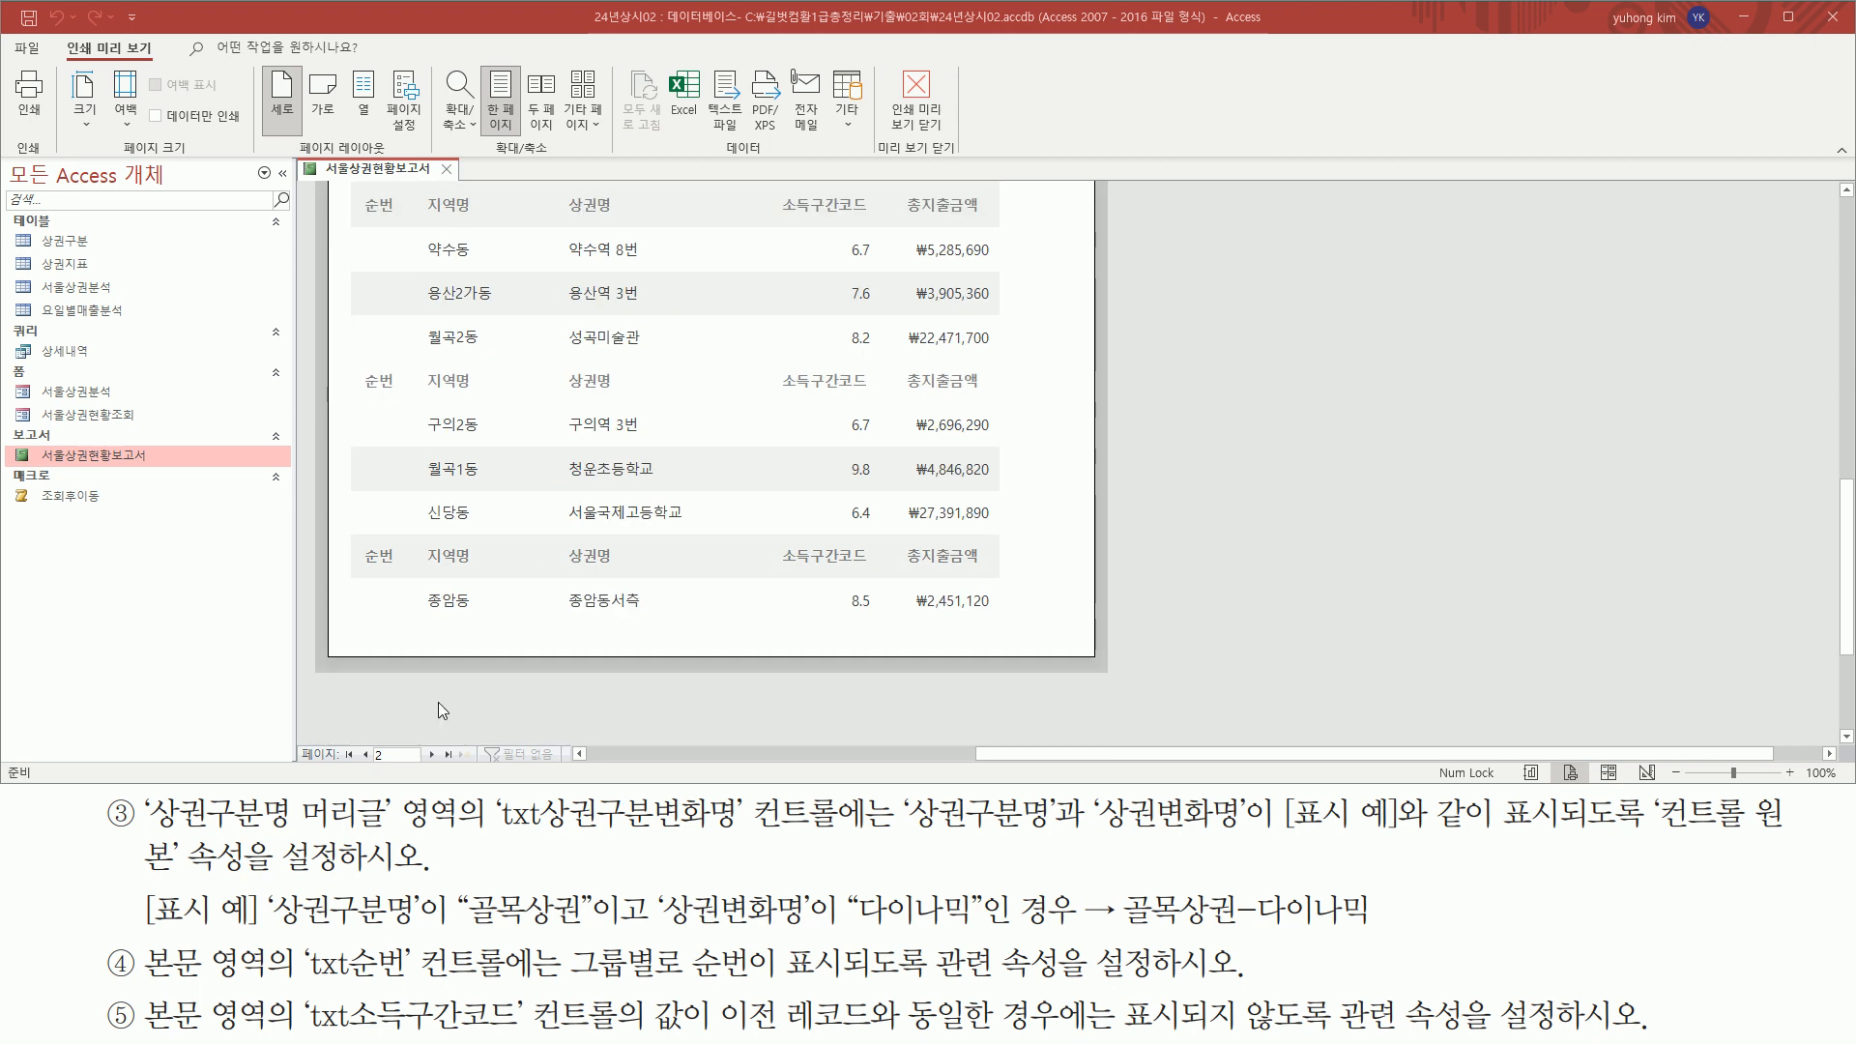
Go through pages 3 and 4 of the preview, checking the group headers above the records
left_click(433, 754)
scroll(497, 609, "up", 5)
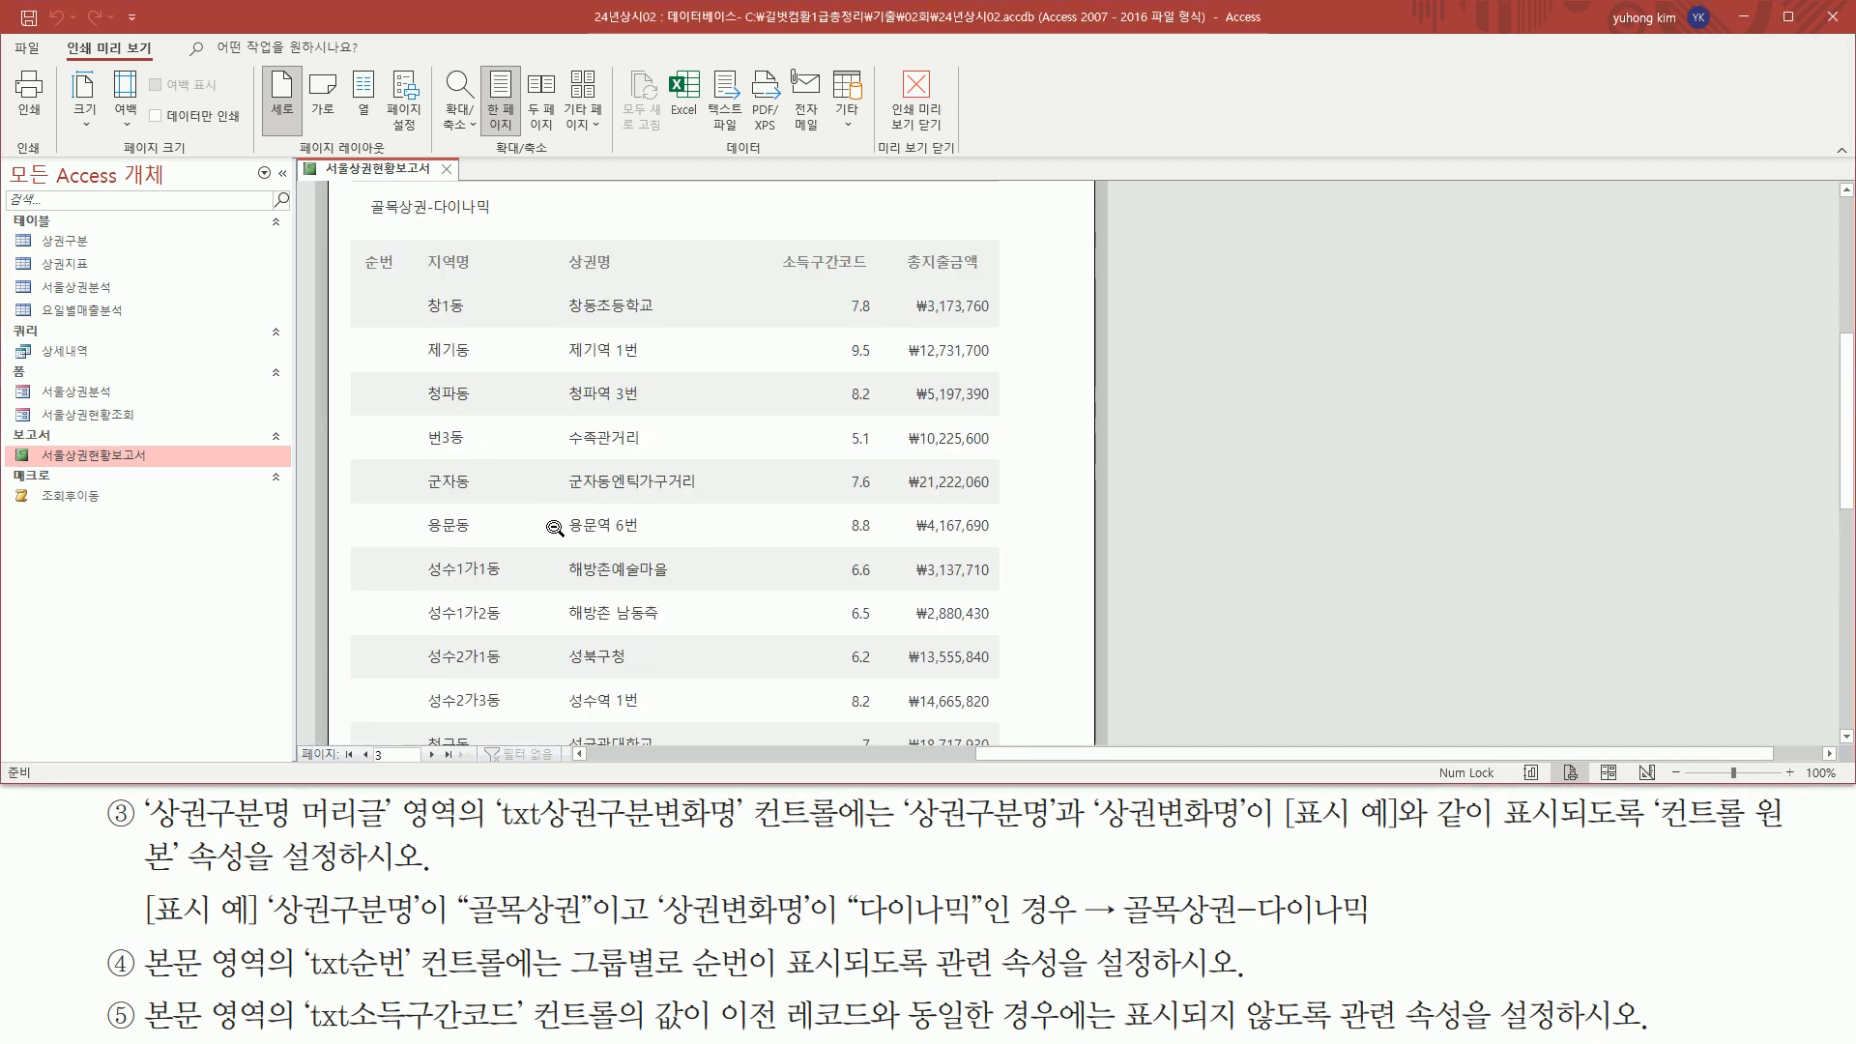
mouse_move(353, 377)
left_mouse_down()
mouse_move(720, 469)
mouse_move(1021, 461)
left_mouse_up()
key("Escape")
scroll(514, 587, "down", 5)
left_click(432, 753)
scroll(630, 520, "up", 5)
scroll(630, 520, "up", 1)
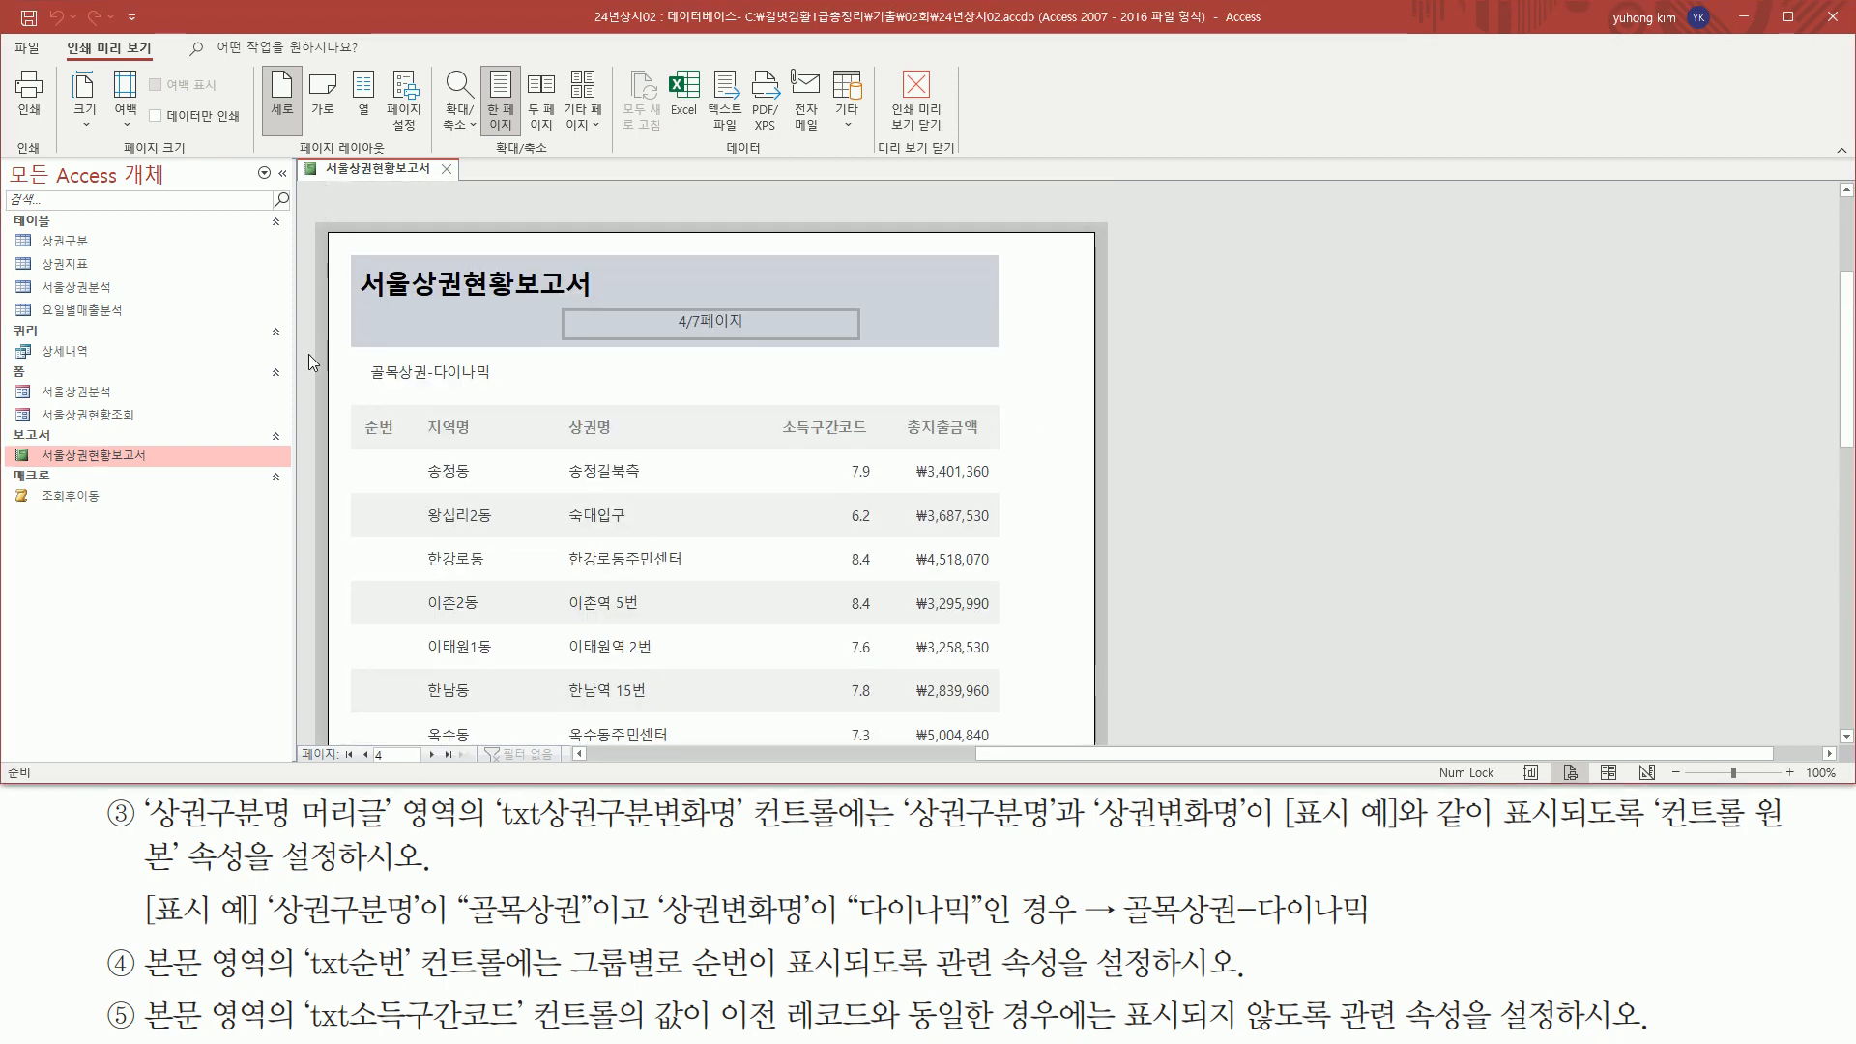
left_click_drag(353, 362, 1029, 473)
key("Escape")
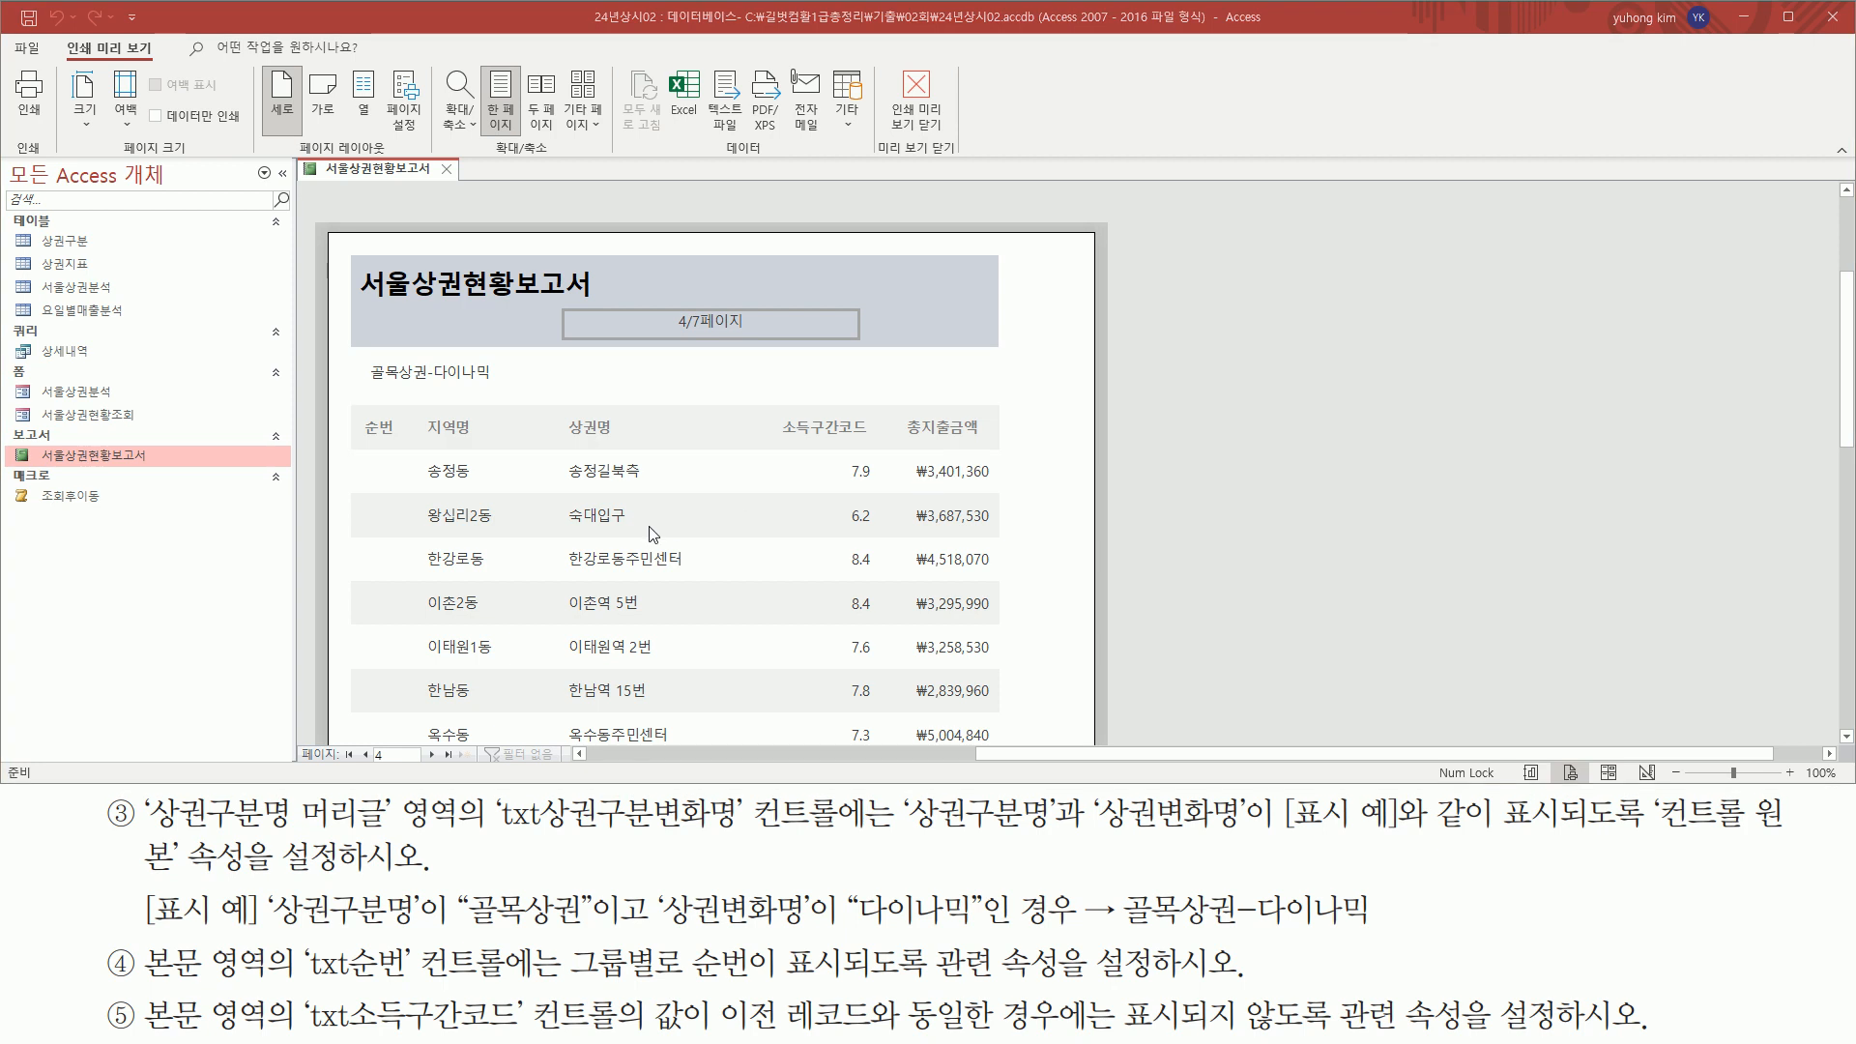
scroll(537, 645, "down", 3)
scroll(449, 643, "down", 2)
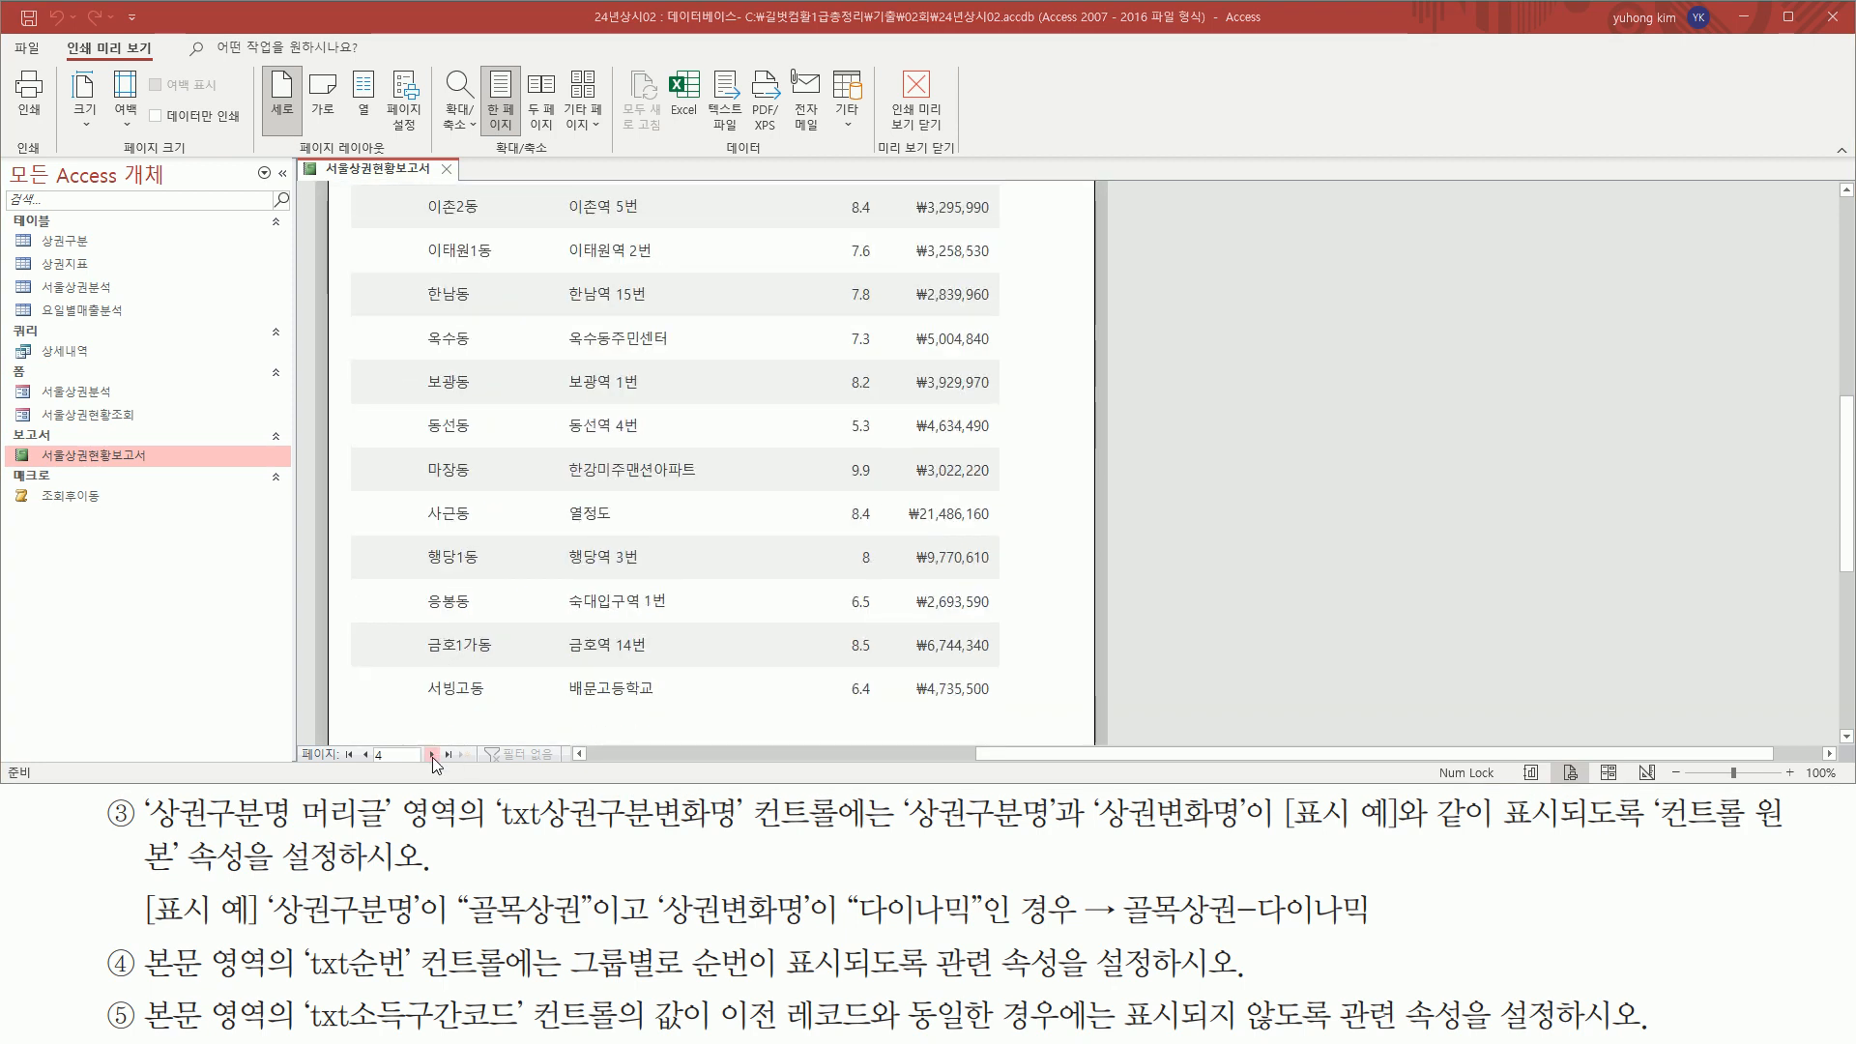
Go to page 5 of the preview and examine its group headers and the area after its last record
left_click(432, 755)
scroll(570, 512, "up", 4)
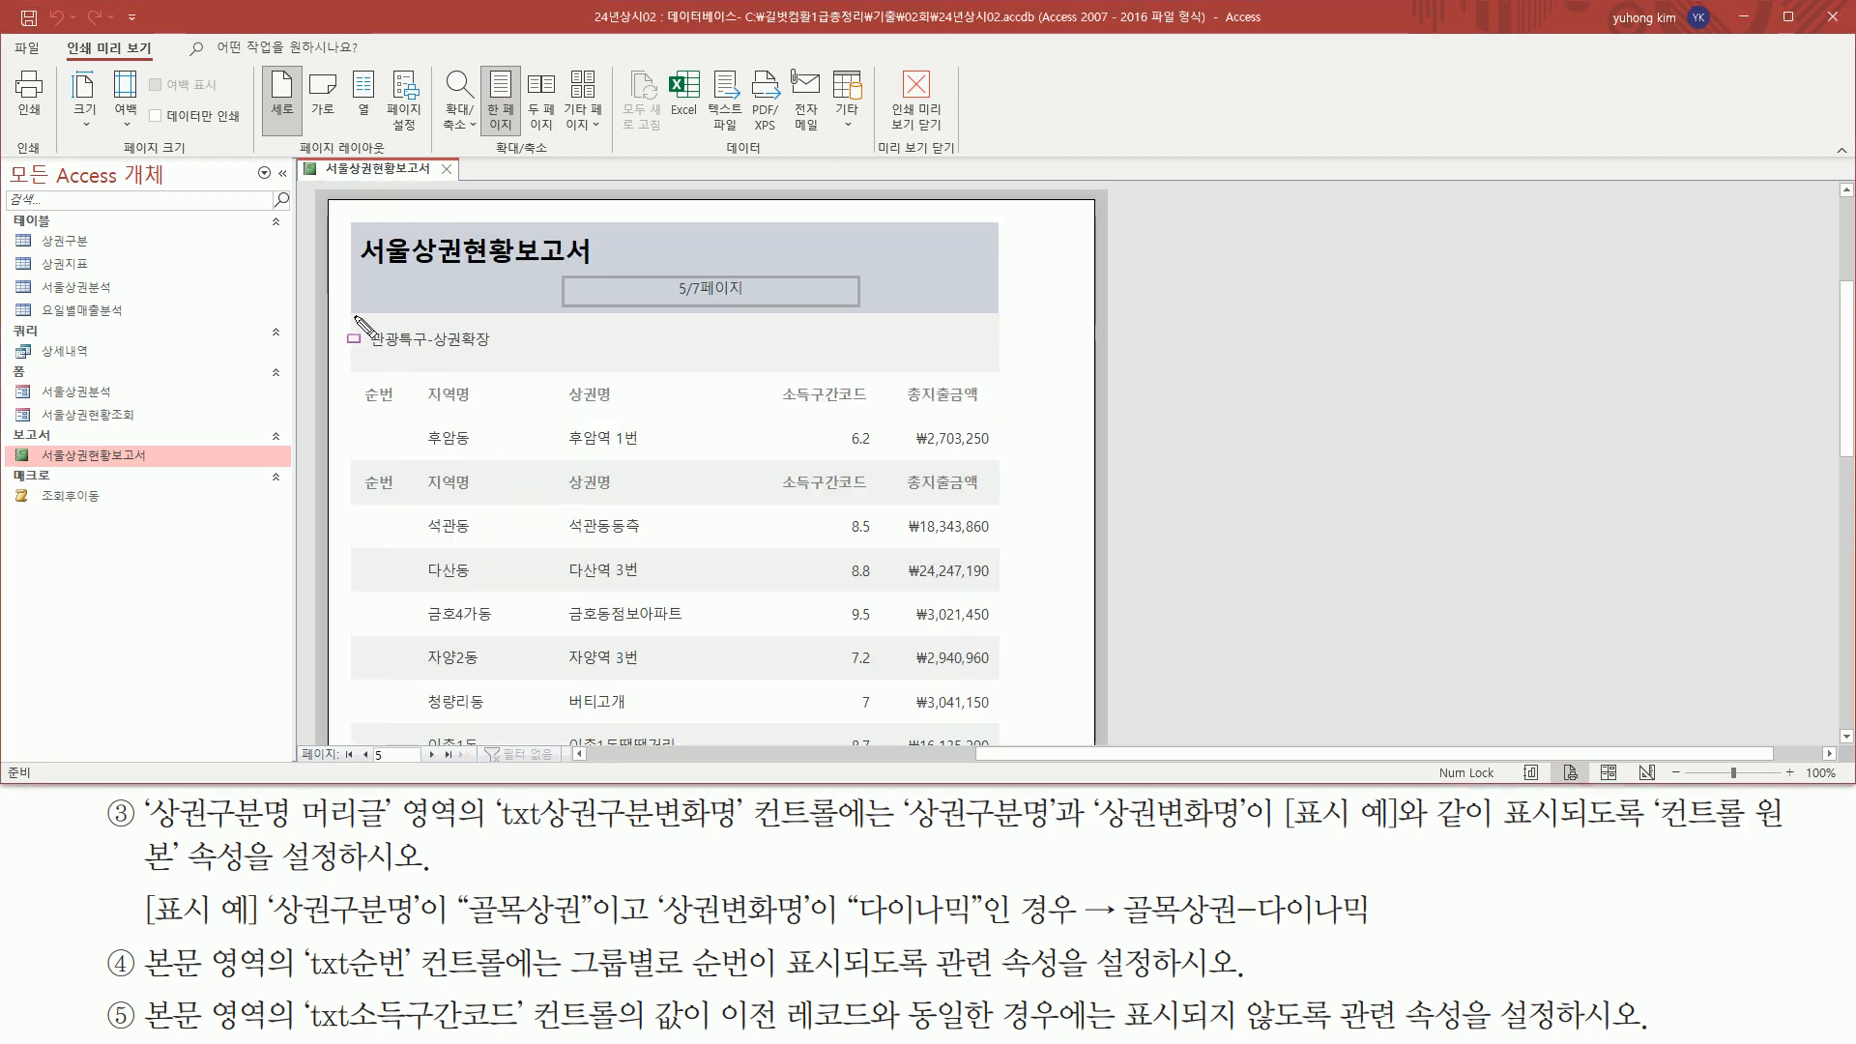
mouse_move(355, 320)
left_mouse_down()
mouse_move(970, 430)
mouse_move(1002, 410)
left_mouse_up()
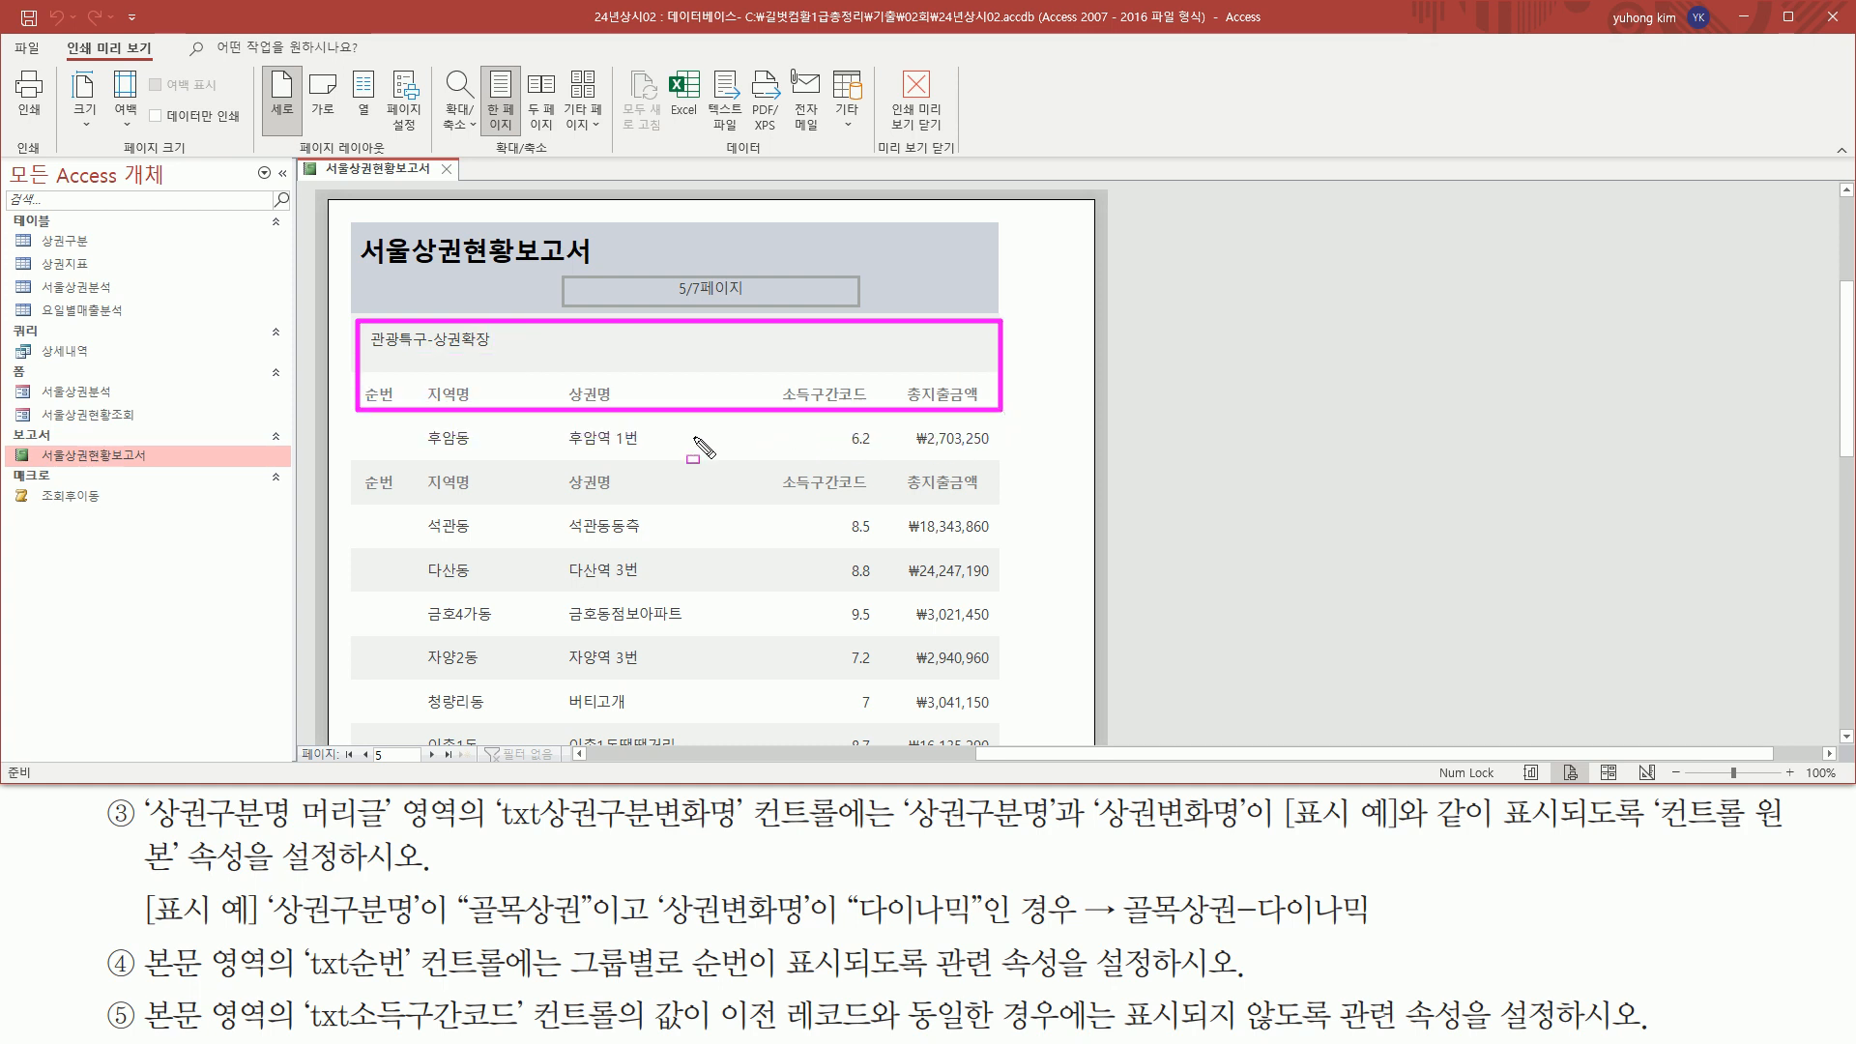
key("Escape")
scroll(575, 389, "down", 3)
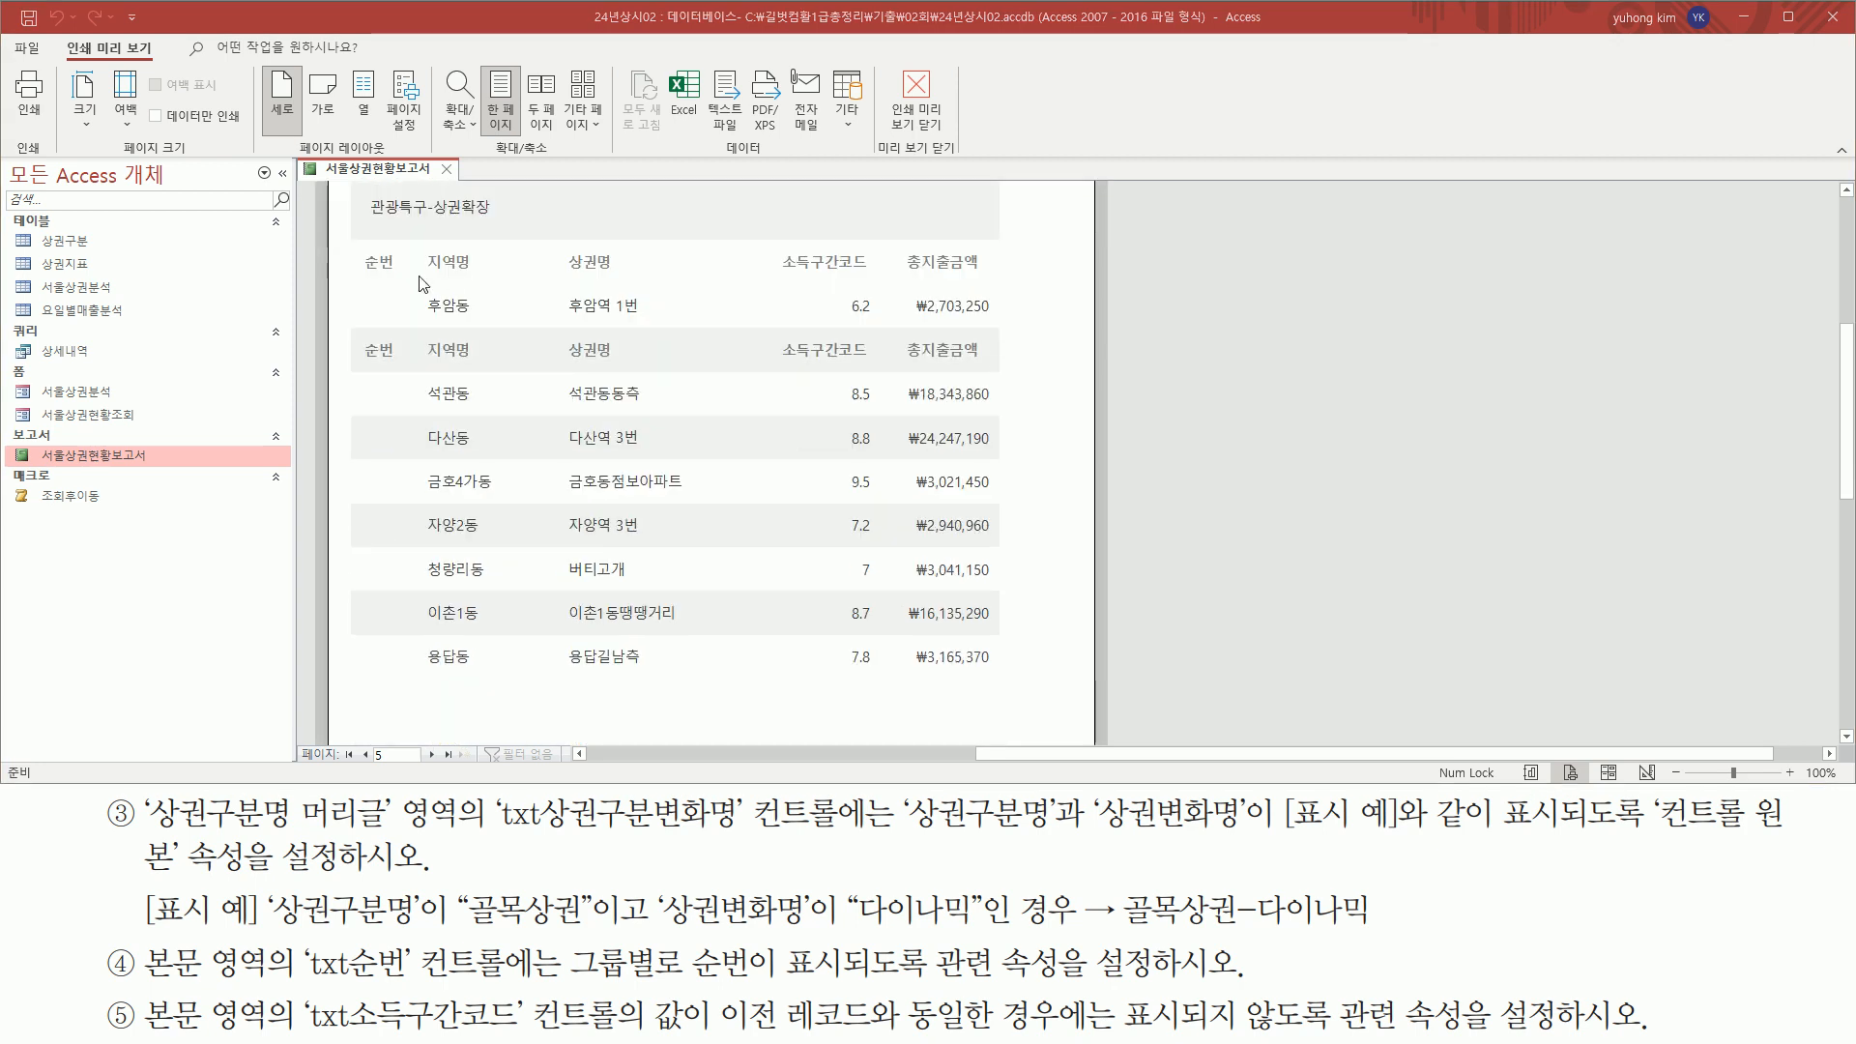
scroll(429, 502, "down", 5)
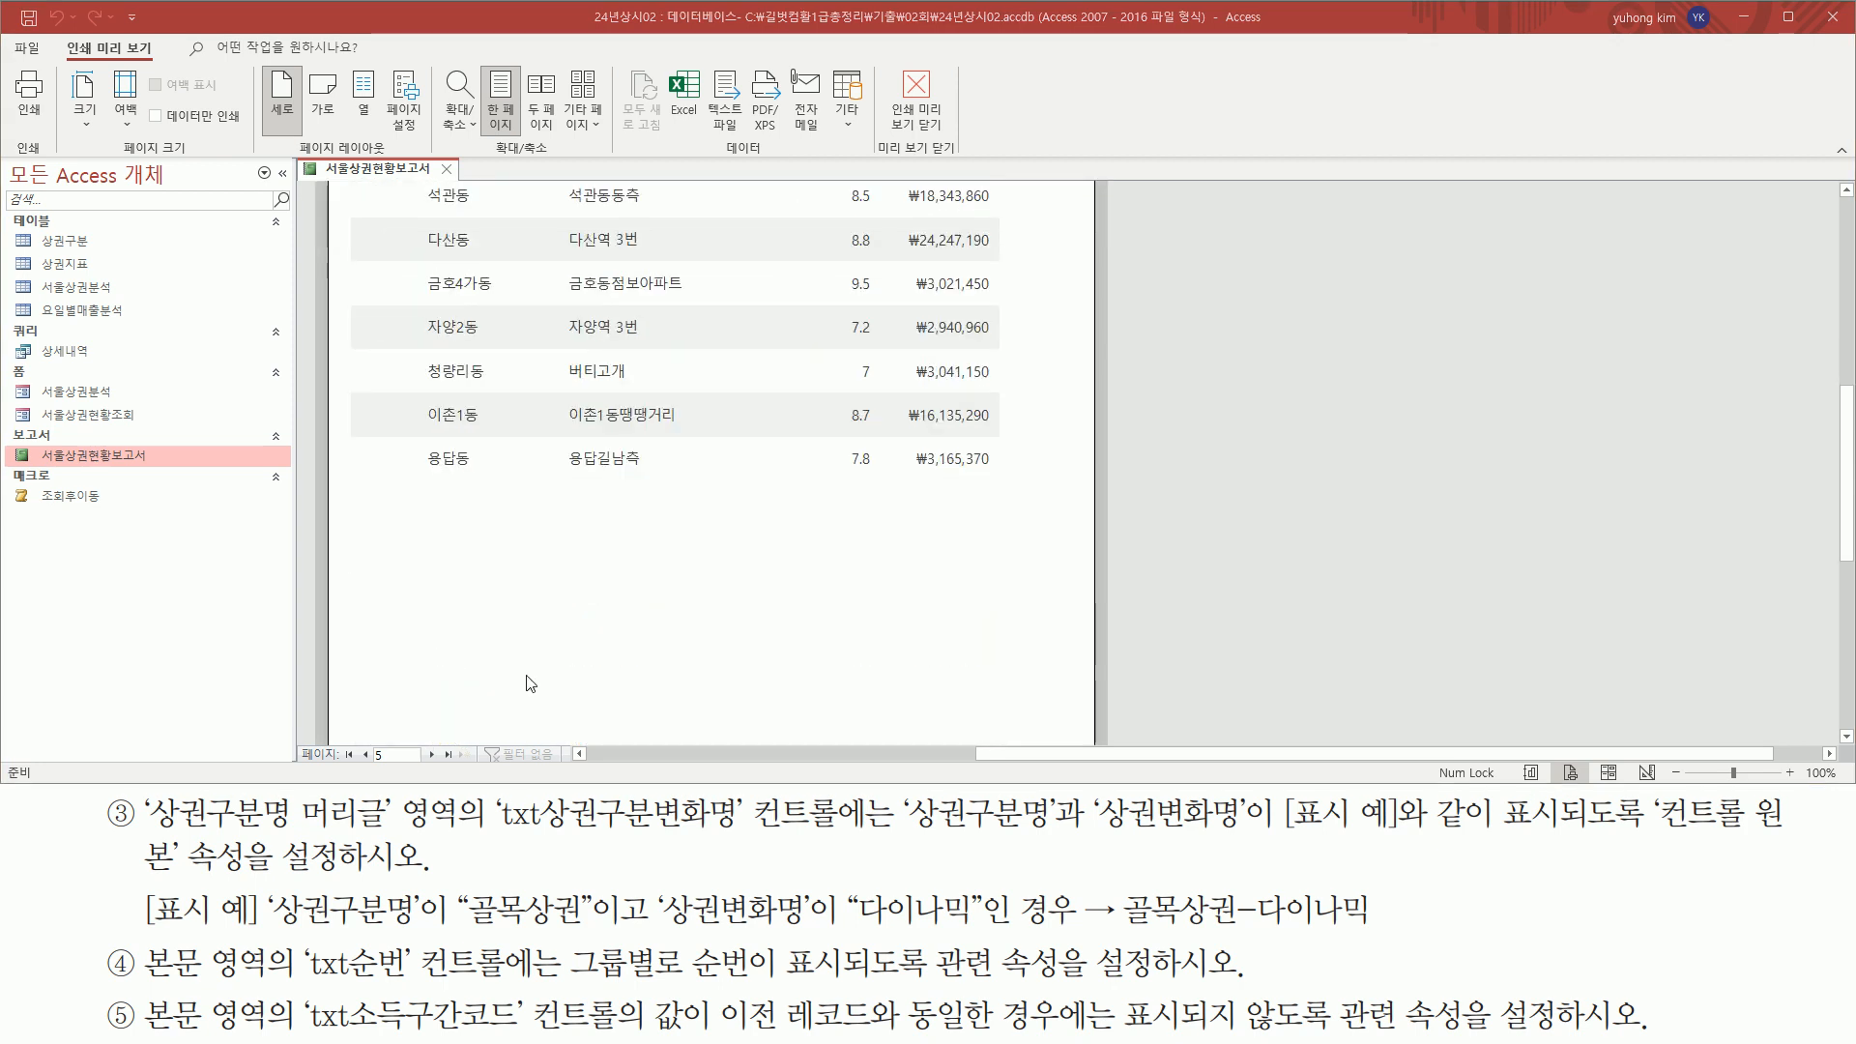
scroll(548, 511, "up", 5)
scroll(536, 499, "down", 3)
key("ctrl+alt+d")
mouse_move(368, 550)
left_mouse_down()
mouse_move(991, 634)
mouse_move(1019, 692)
mouse_move(1008, 721)
left_mouse_up()
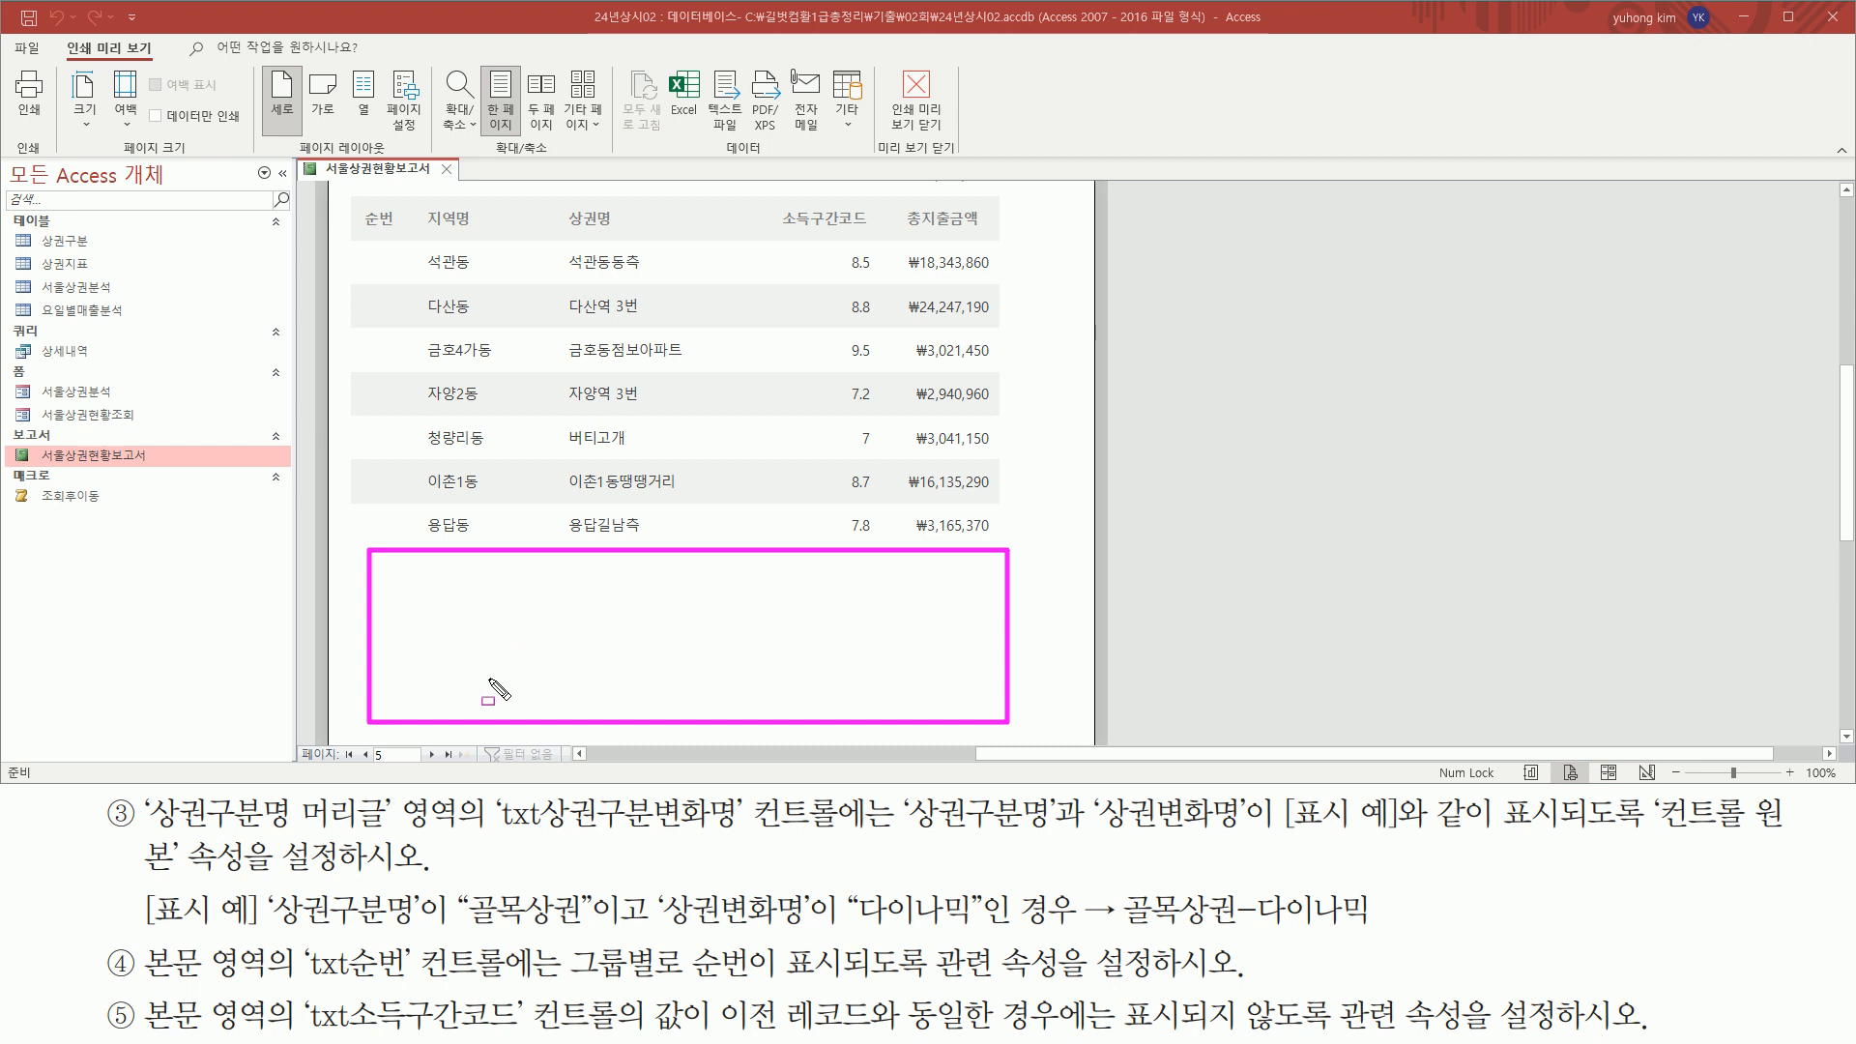
key("Escape")
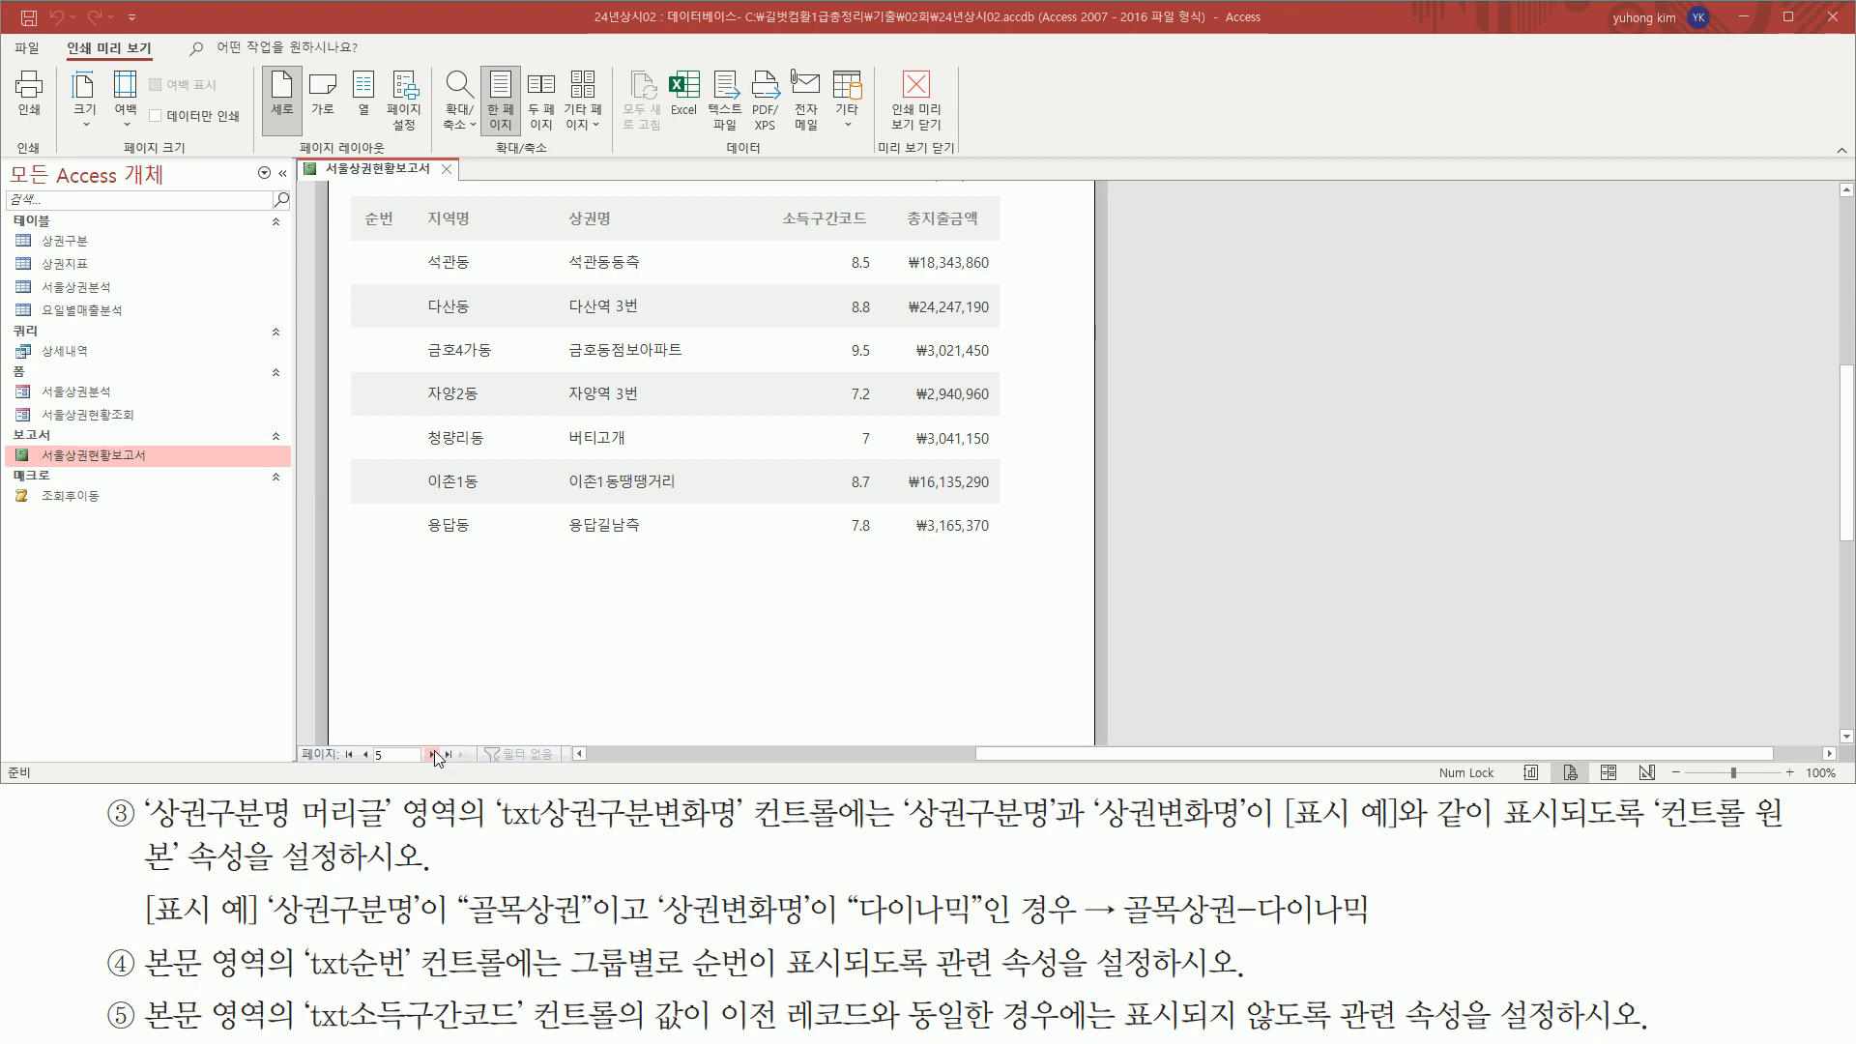
scroll(526, 571, "up", 3)
scroll(526, 570, "down", 1)
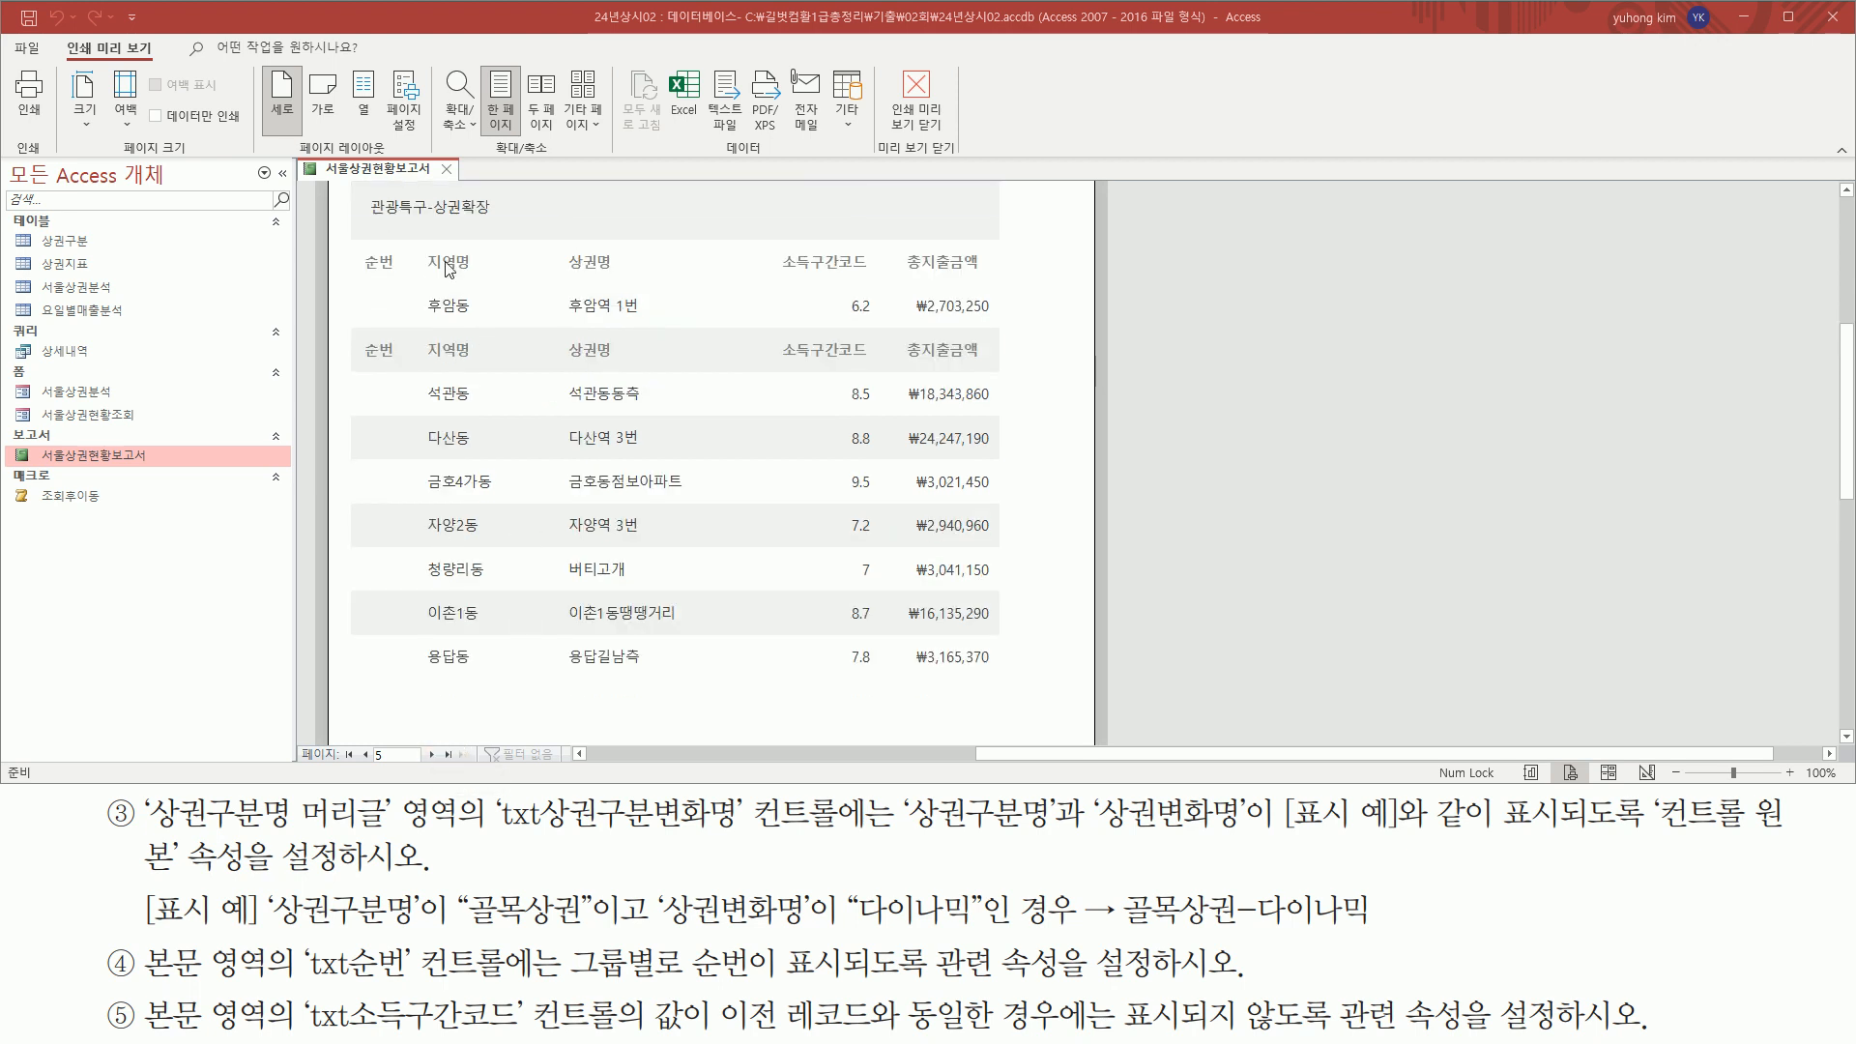
scroll(474, 419, "down", 3)
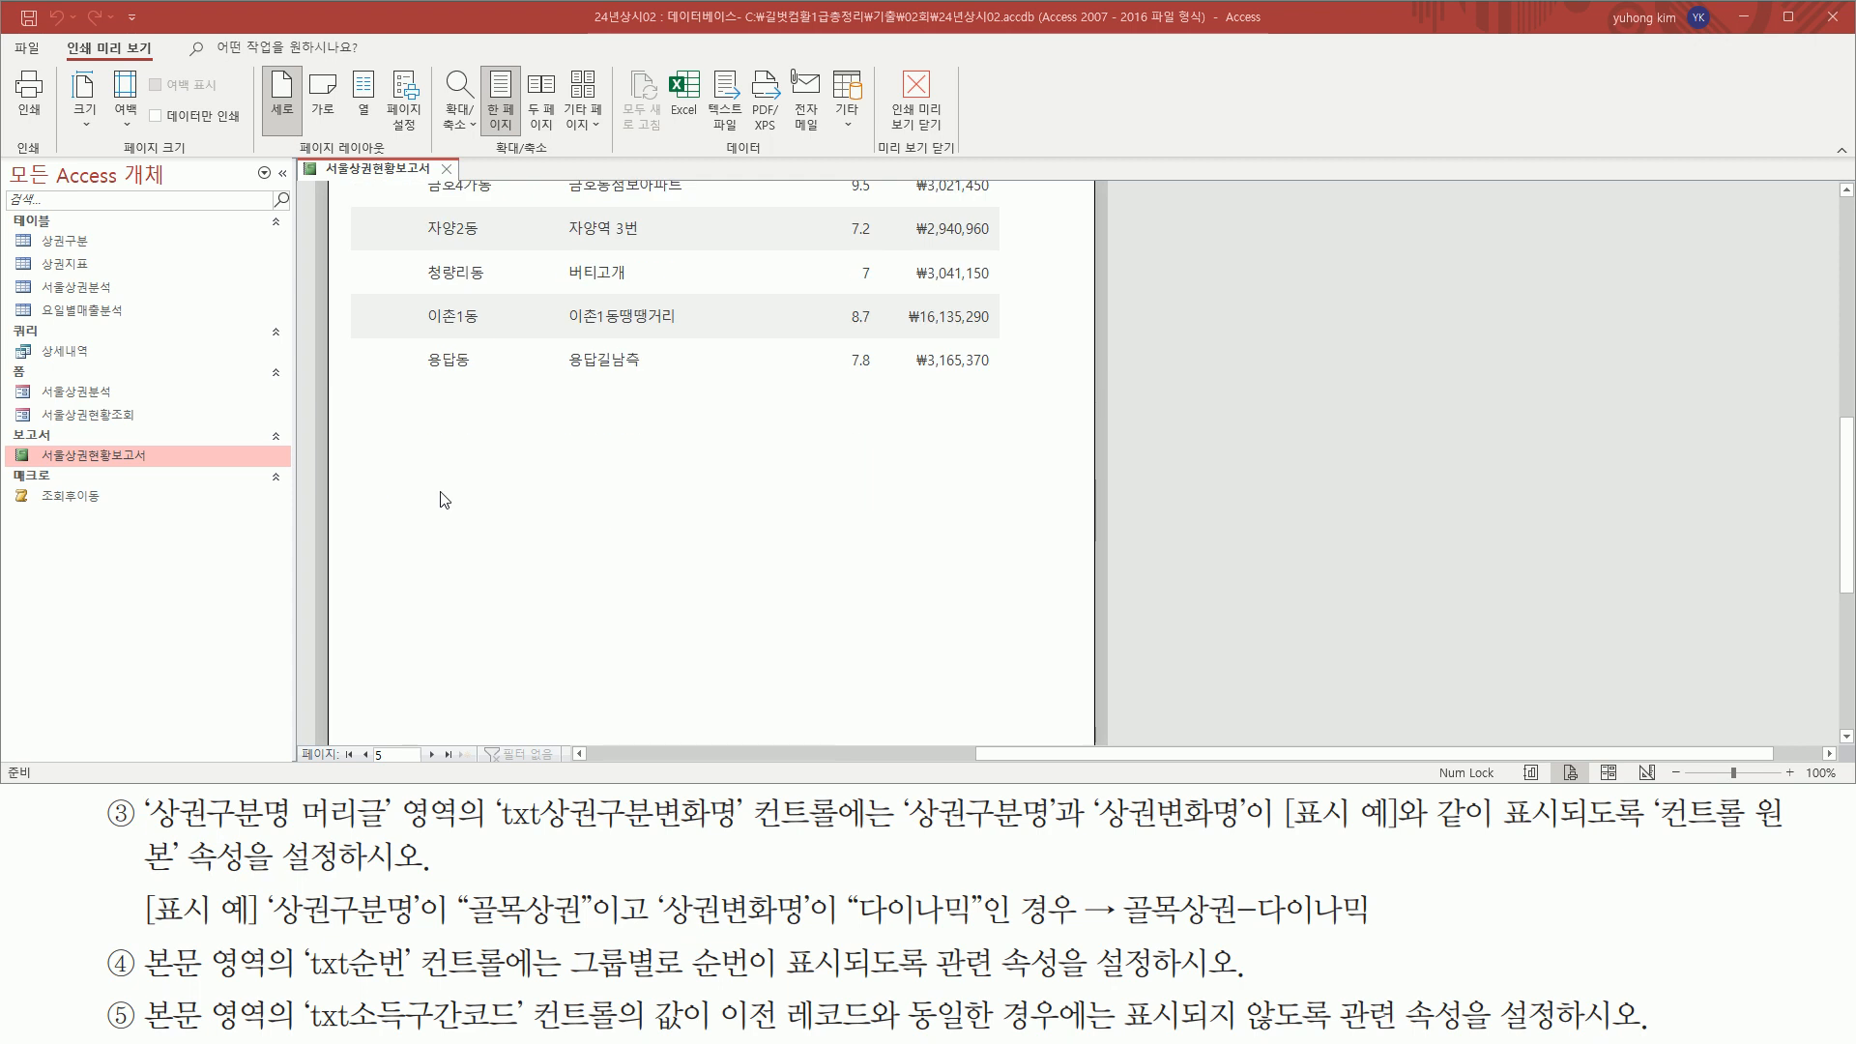
Go to page 6 of the preview and check its group headers and the page break after the last record
left_click(431, 754)
scroll(470, 433, "up", 5)
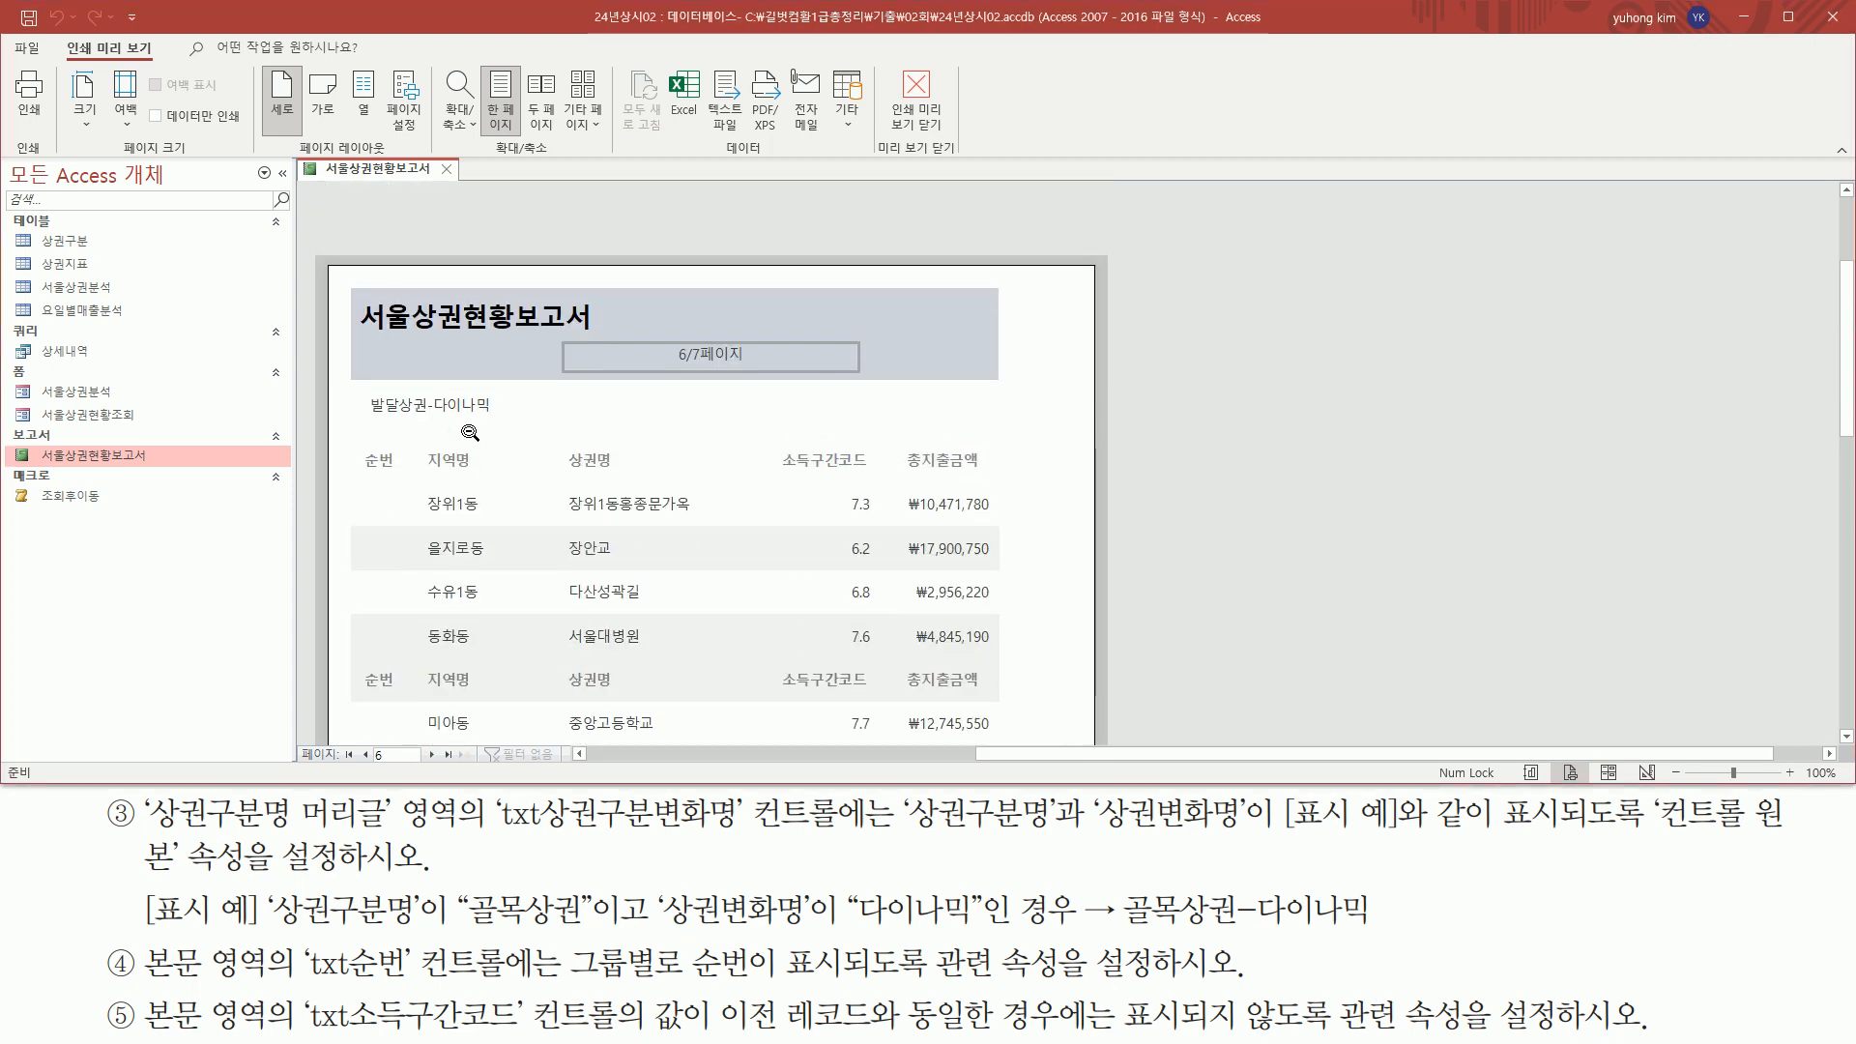
mouse_move(355, 389)
left_mouse_down()
mouse_move(532, 440)
mouse_move(1001, 479)
left_mouse_up()
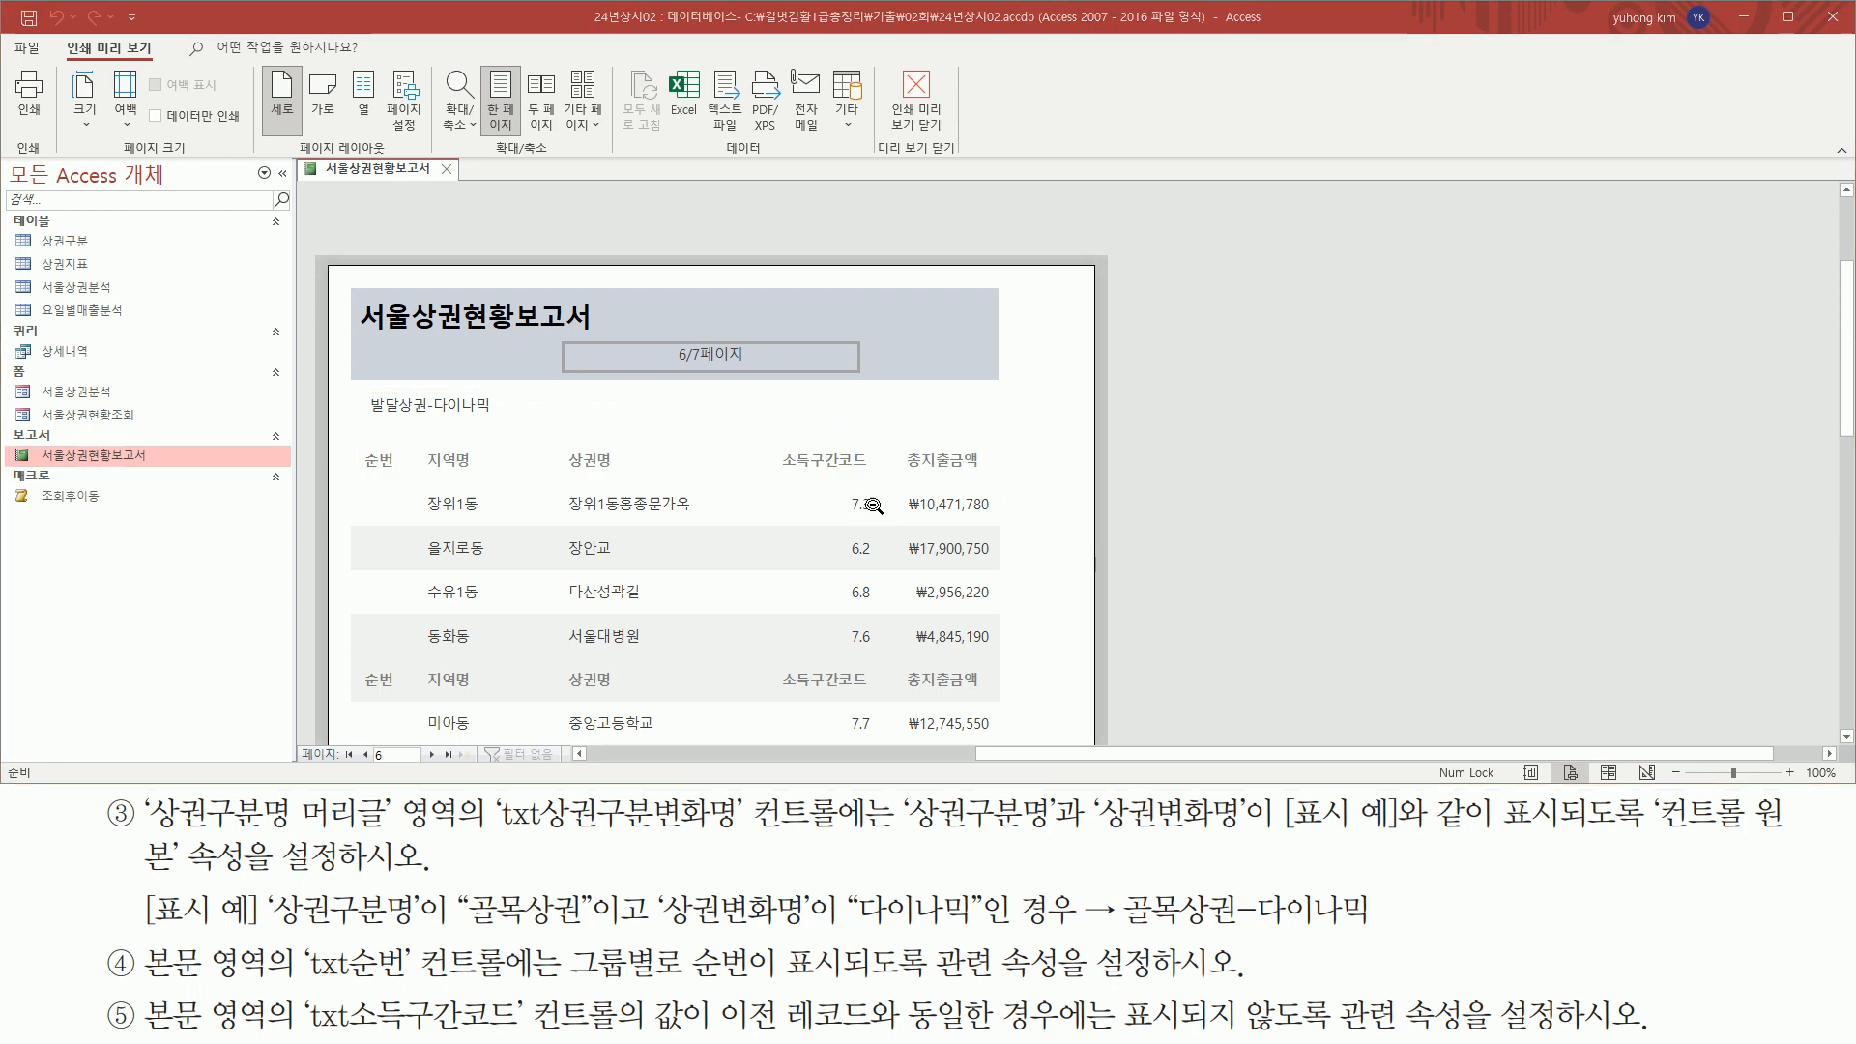
scroll(865, 503, "down", 10)
scroll(856, 496, "down", 3)
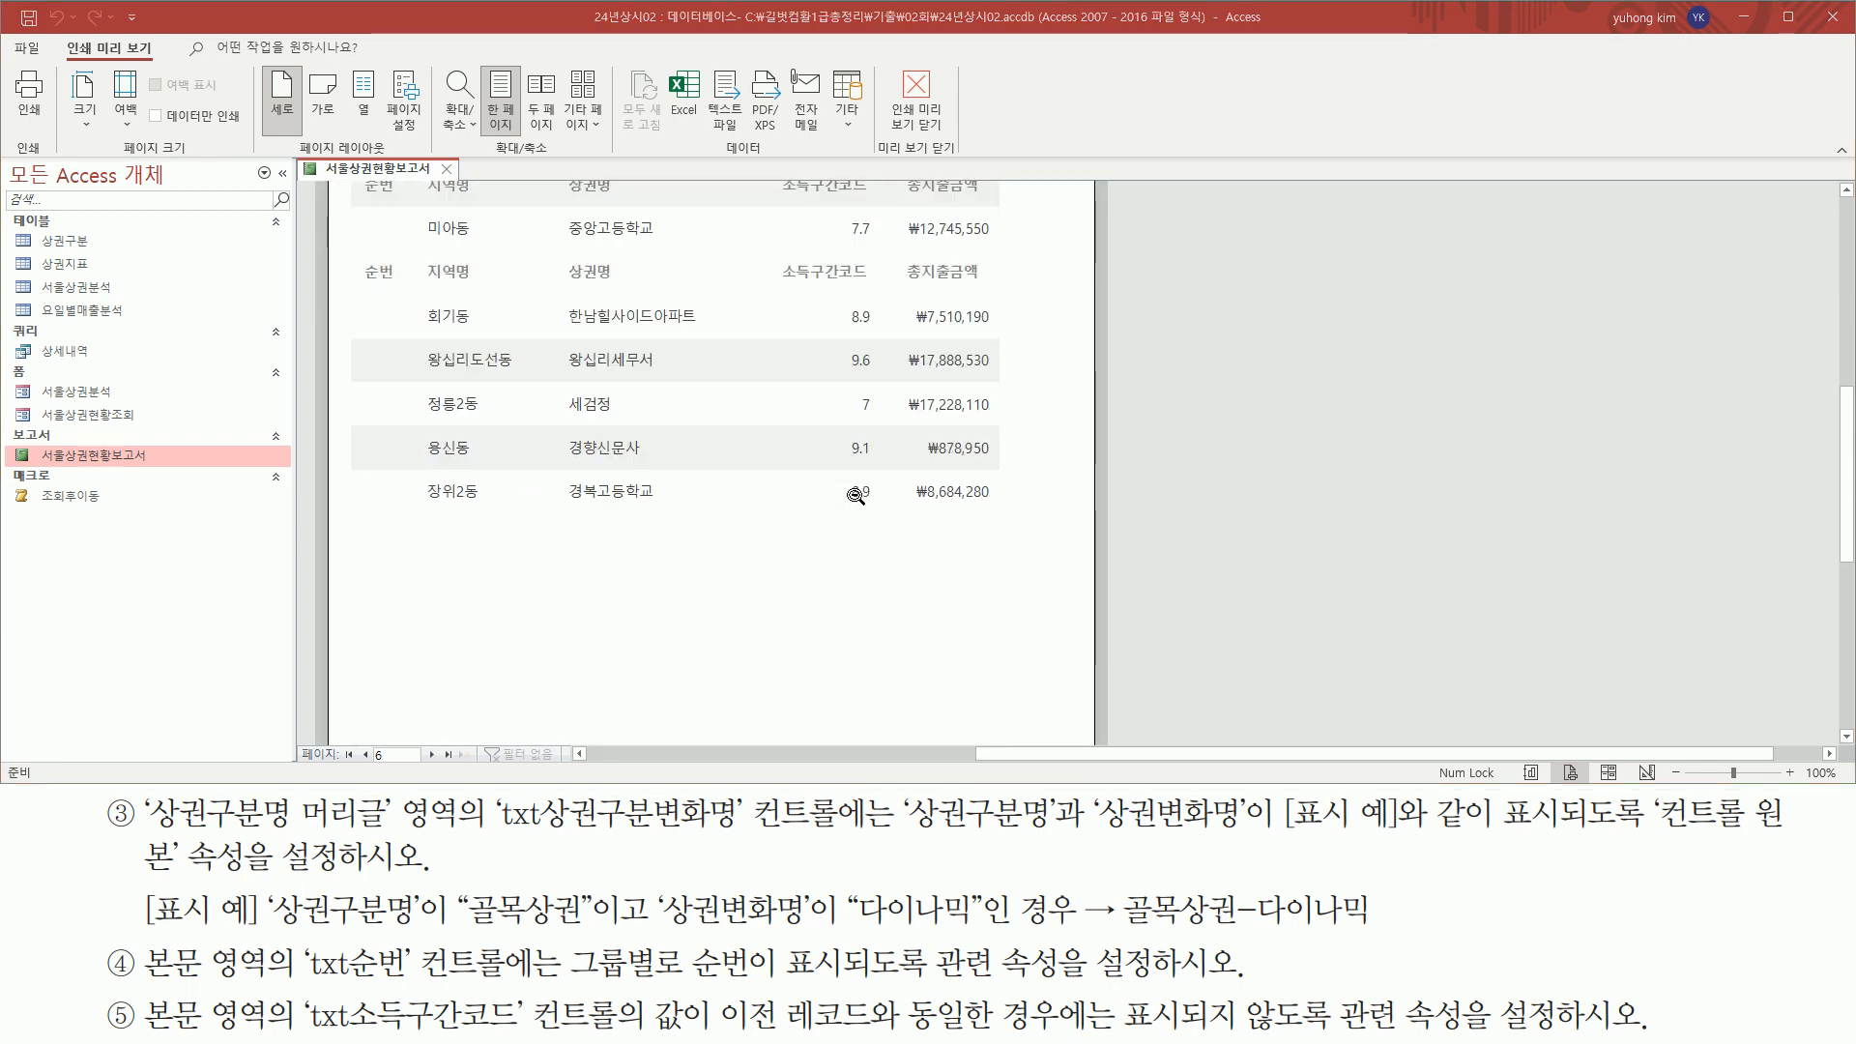
left_click_drag(348, 515, 1078, 515)
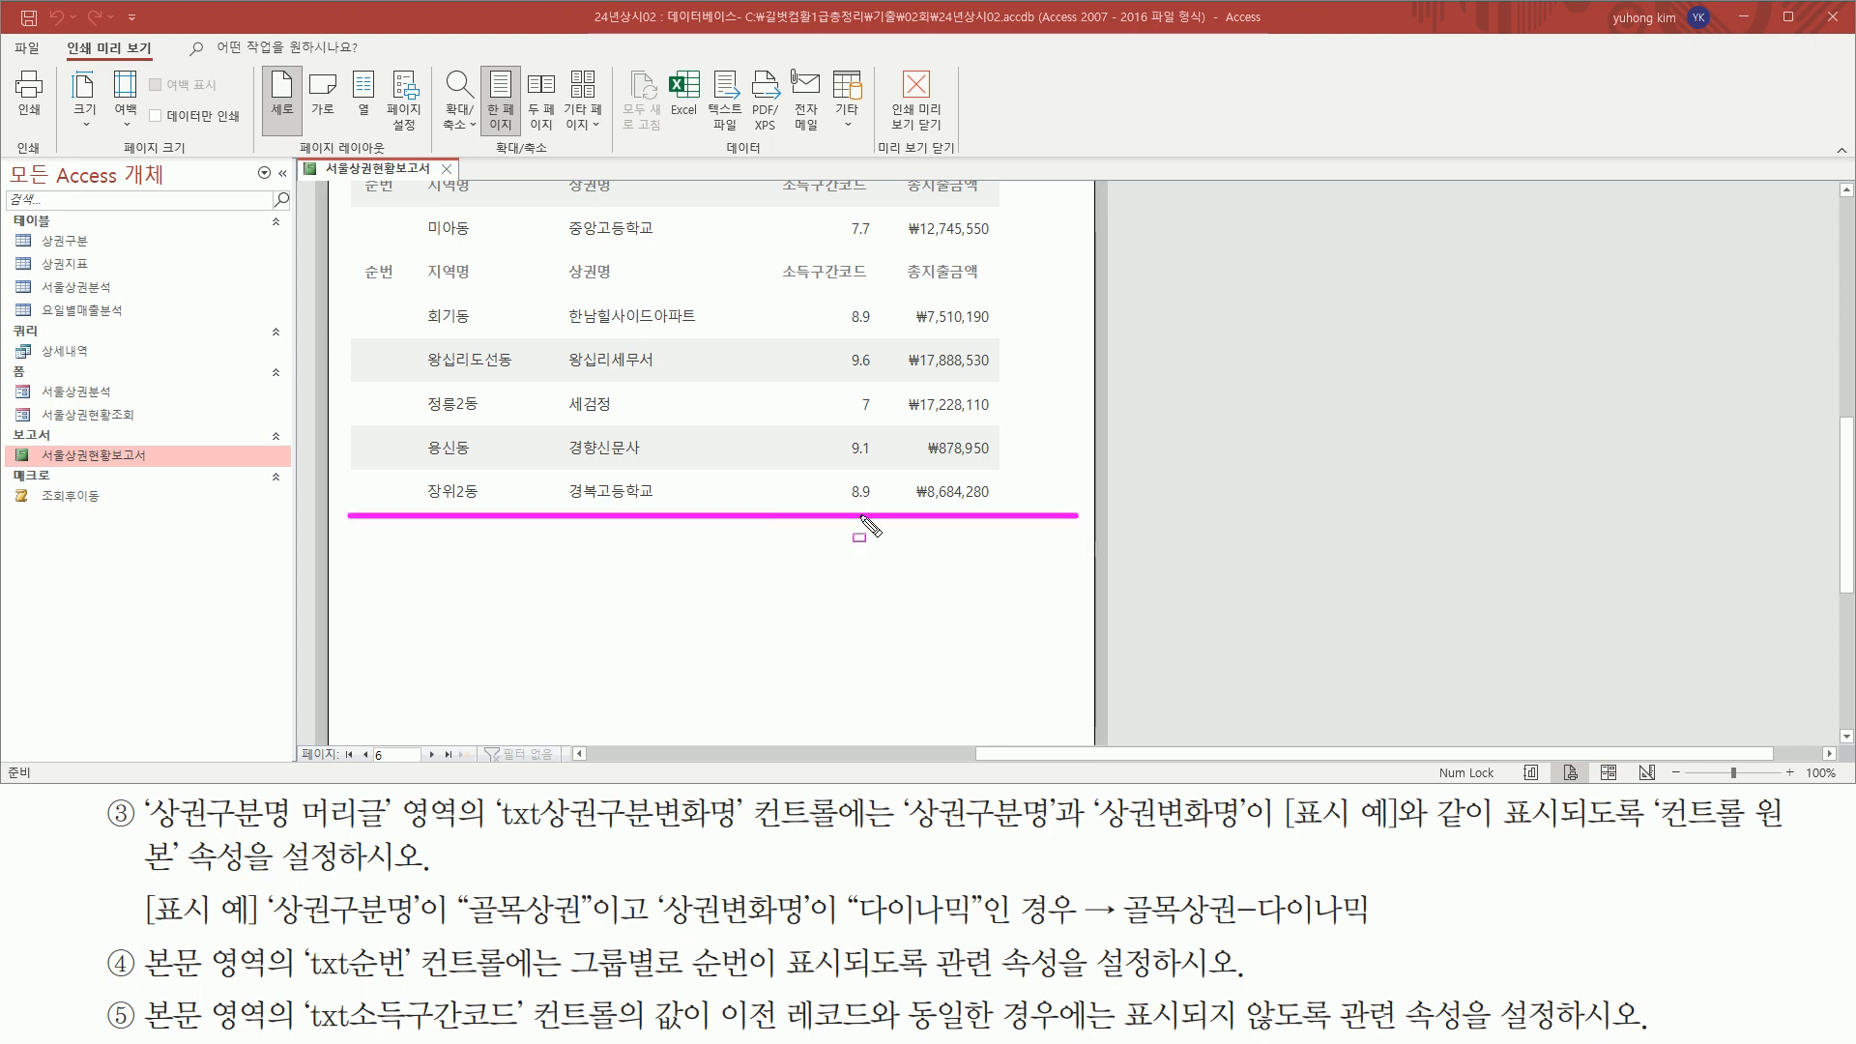
left_click_drag(377, 539, 871, 653)
mouse_move(1042, 654)
left_mouse_down()
mouse_move(1006, 737)
mouse_move(1019, 725)
left_mouse_up()
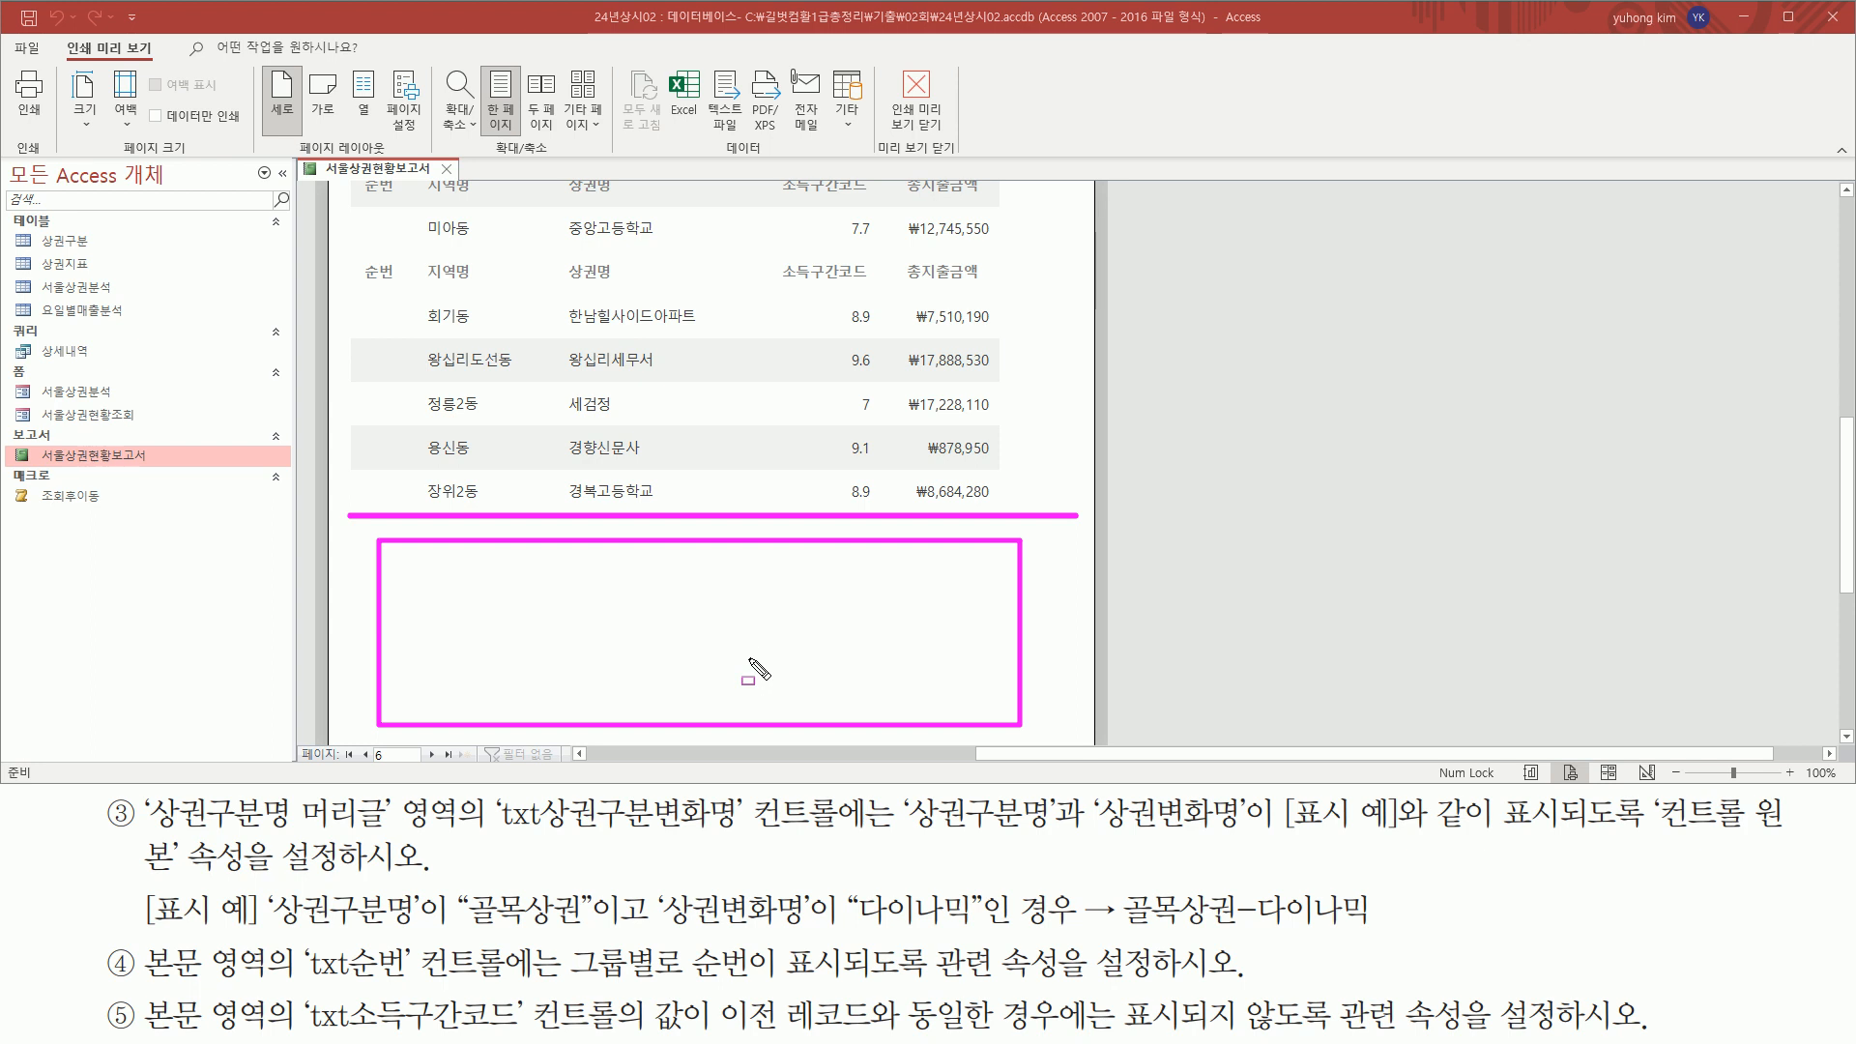
key("Escape")
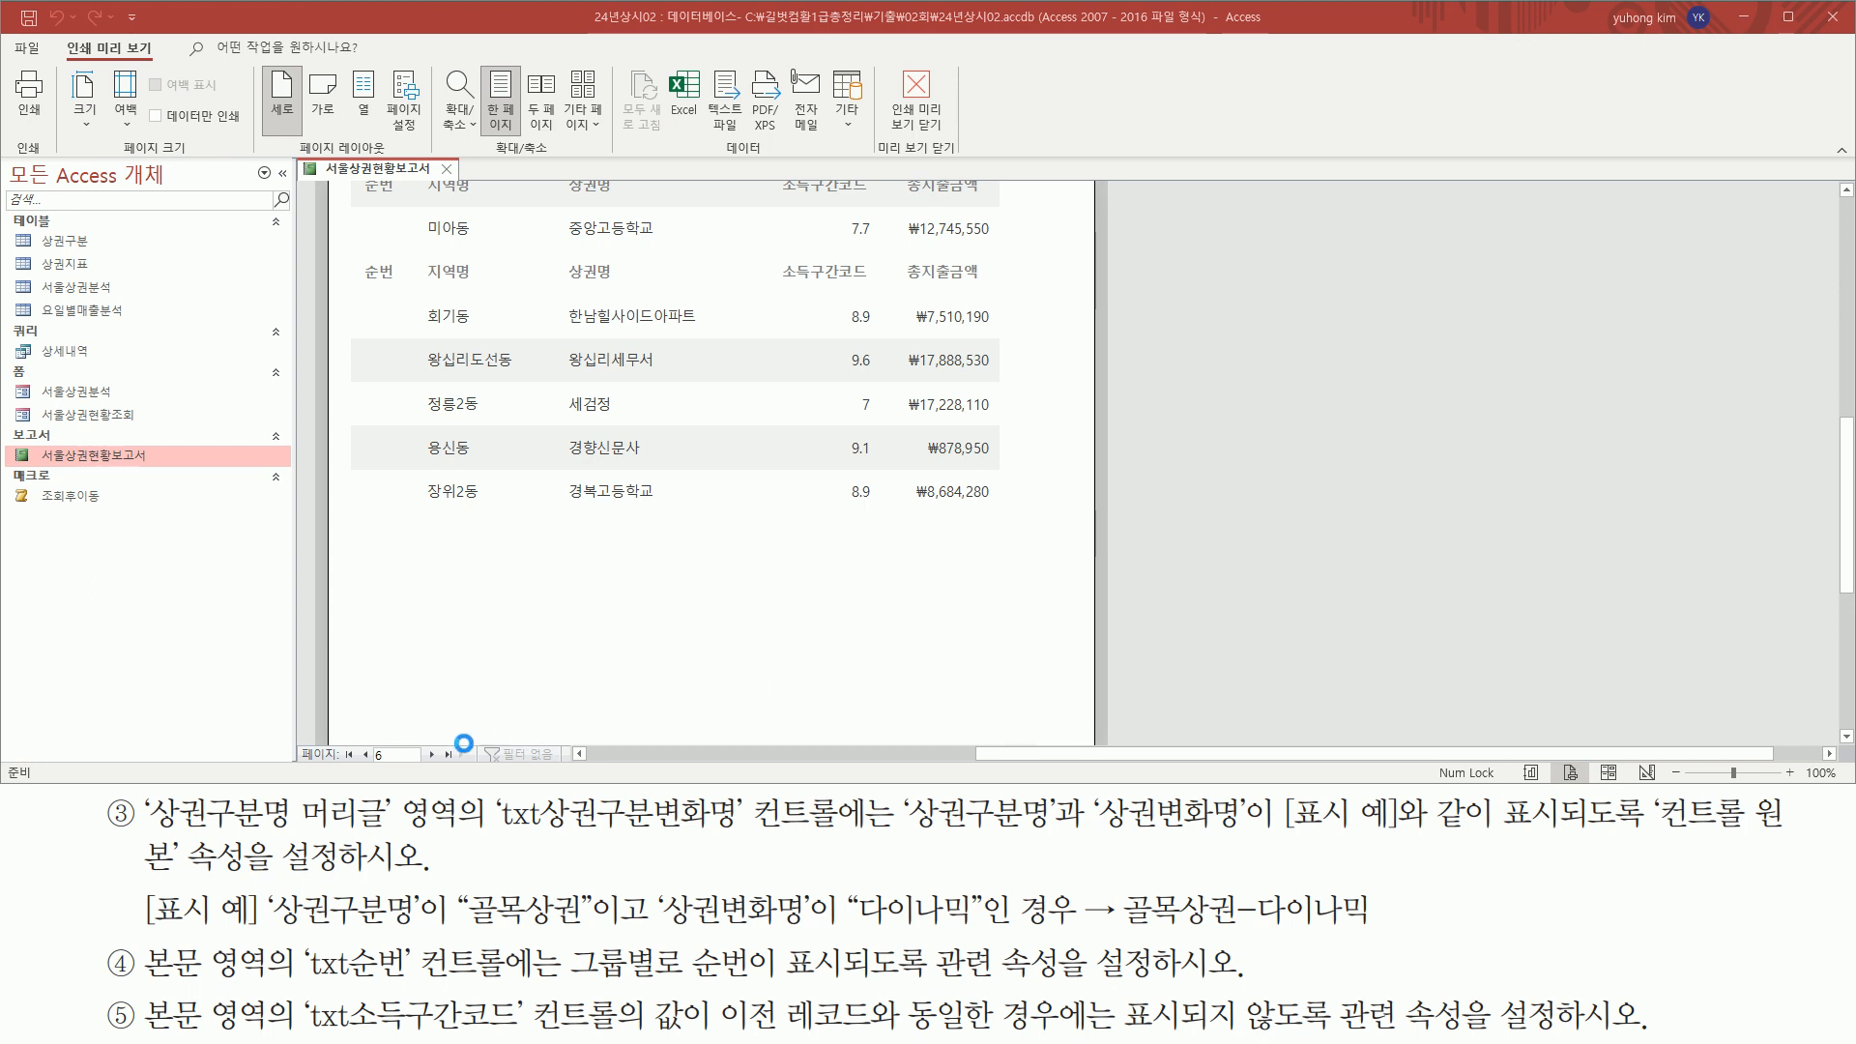
Go to page 7 of the preview and check its combined text and column headings
left_click(431, 752)
scroll(643, 623, "up", 10)
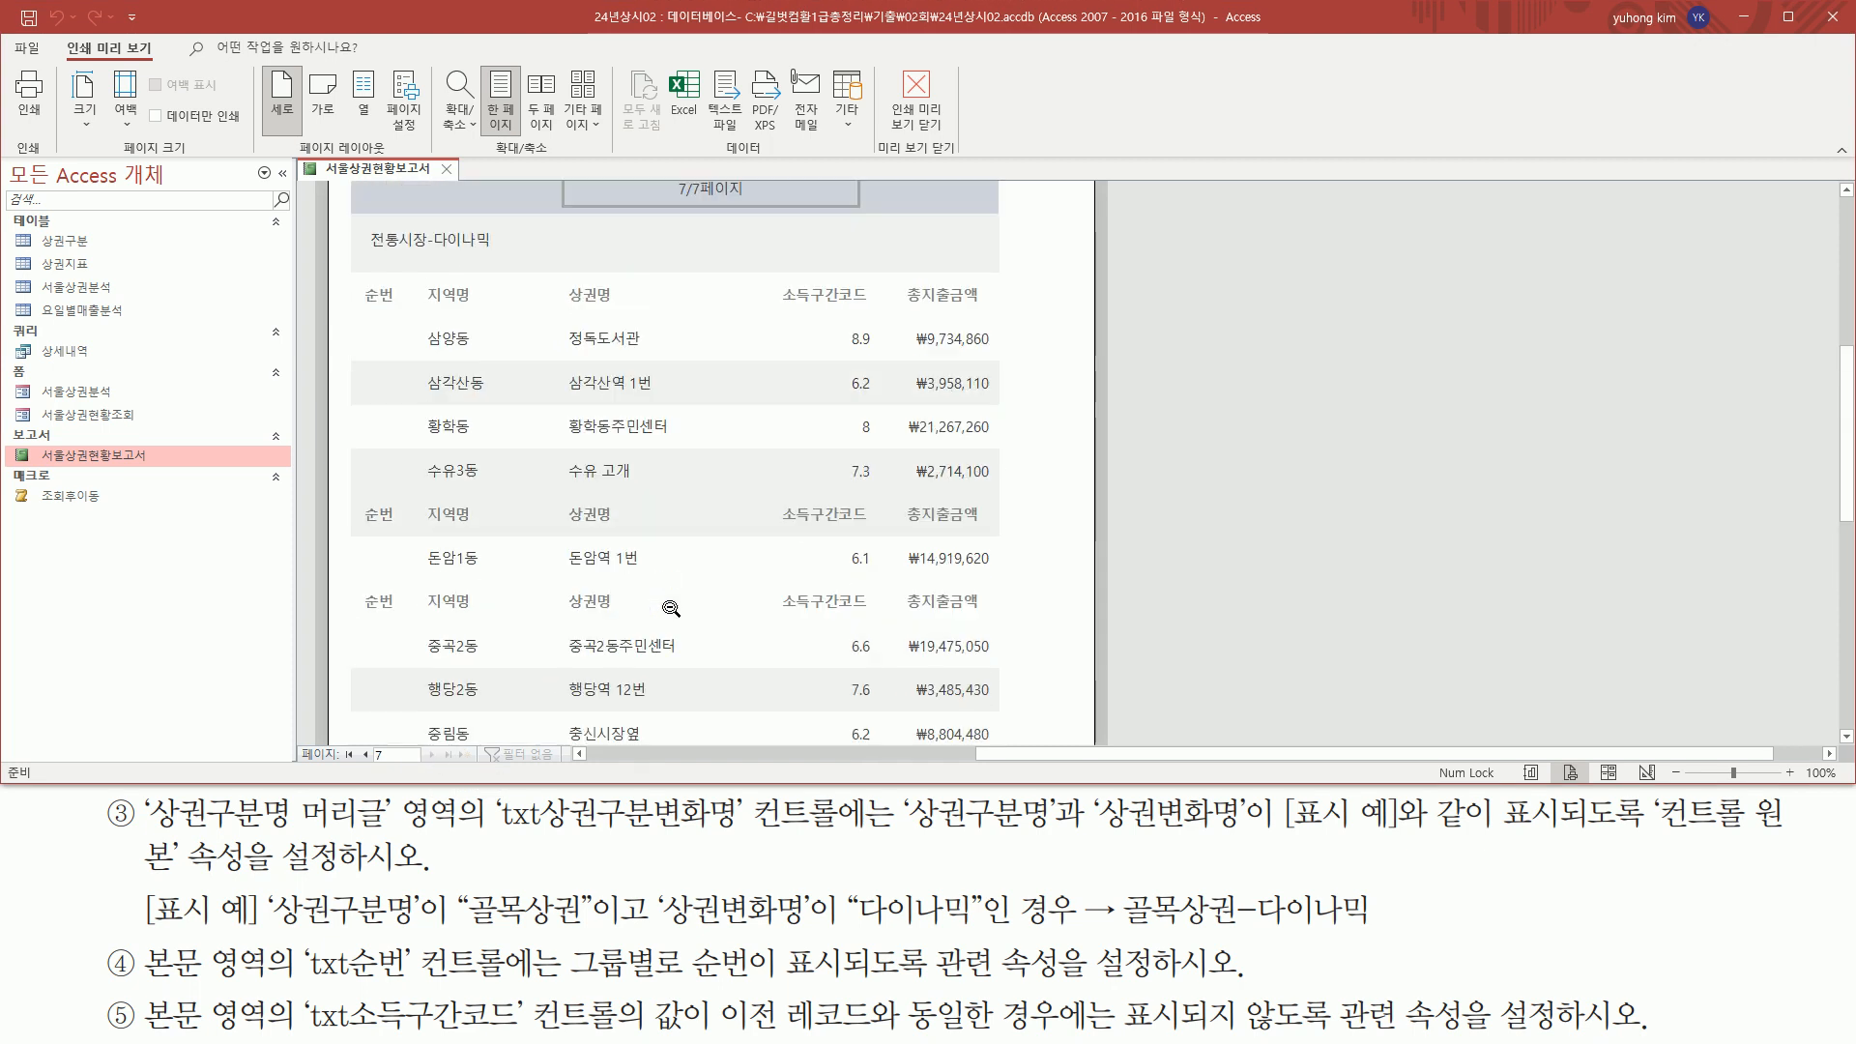
key("ctrl+2")
mouse_move(348, 321)
left_mouse_down()
mouse_move(682, 427)
mouse_move(979, 409)
left_mouse_up()
key("Escape")
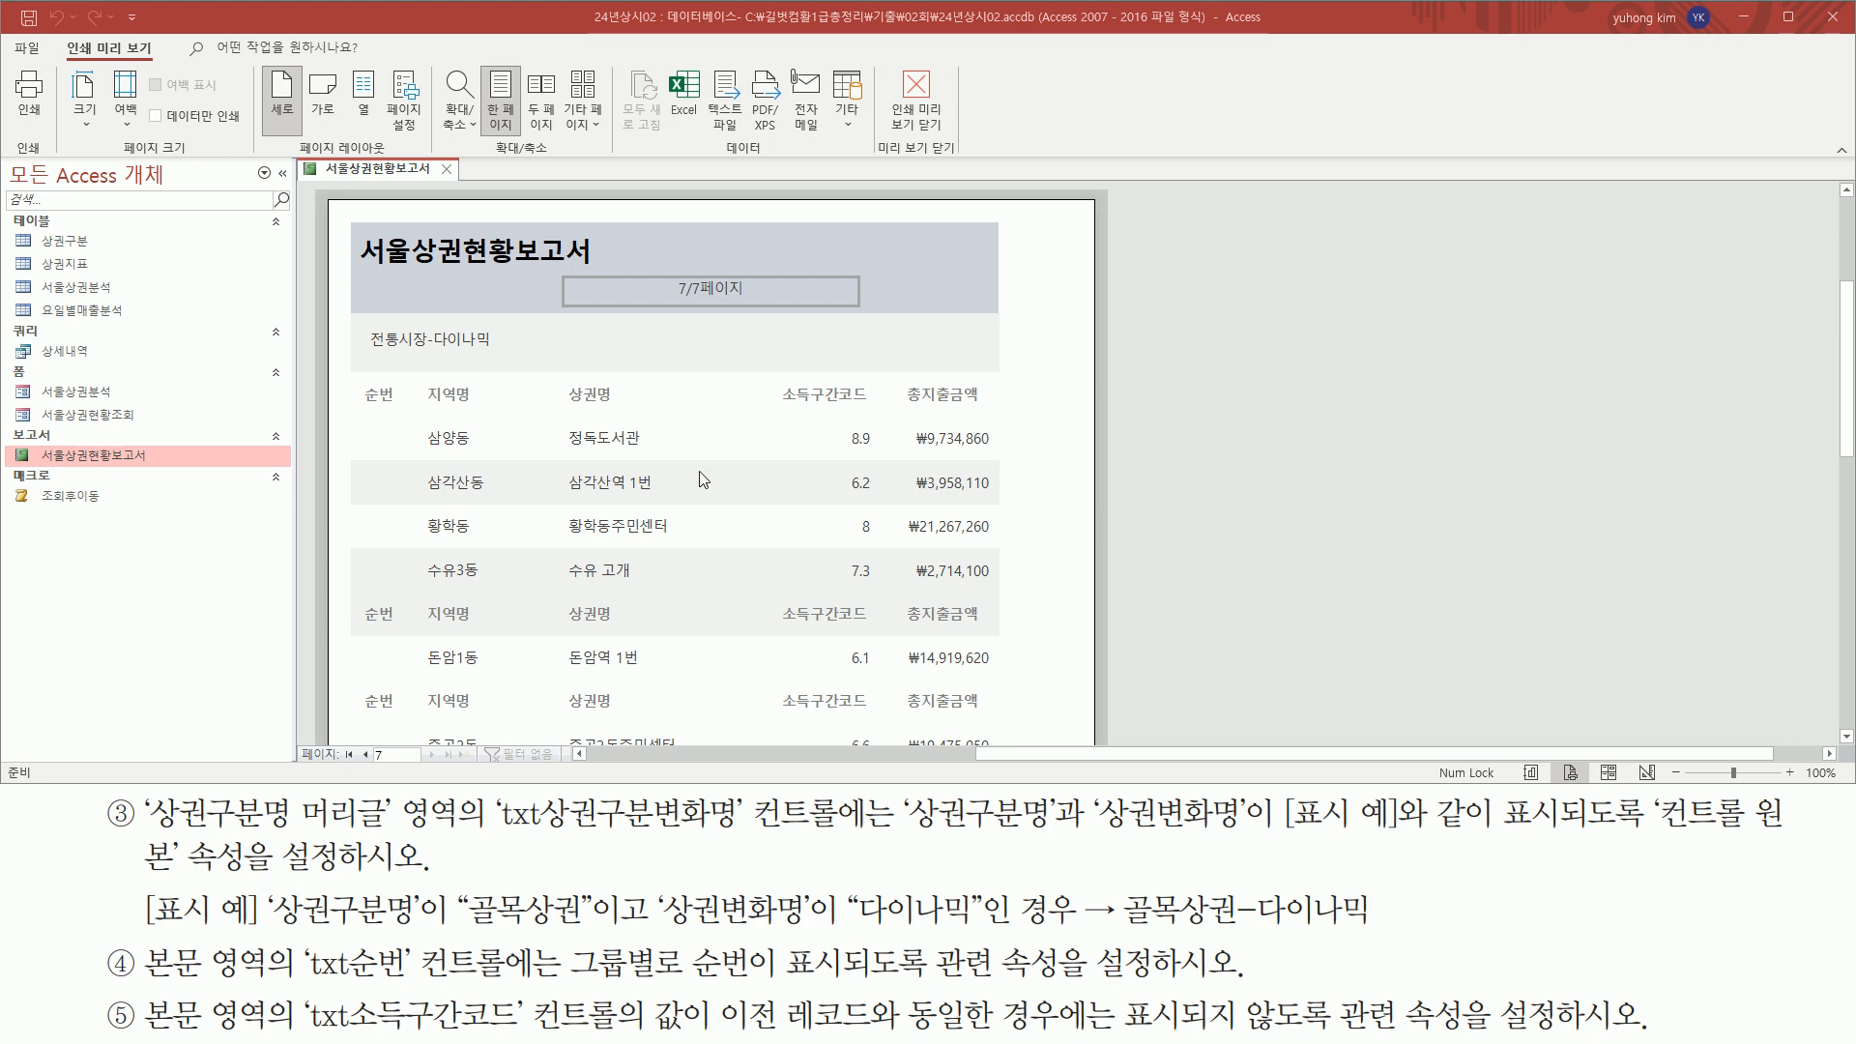
Compare the 순번 column of each group on page 7 with the txt순번 requirement for group-wise numbering
left_click_drag(135, 935, 275, 985)
mouse_move(360, 421)
left_mouse_down()
mouse_move(387, 593)
mouse_move(1055, 764)
mouse_move(988, 732)
left_mouse_up()
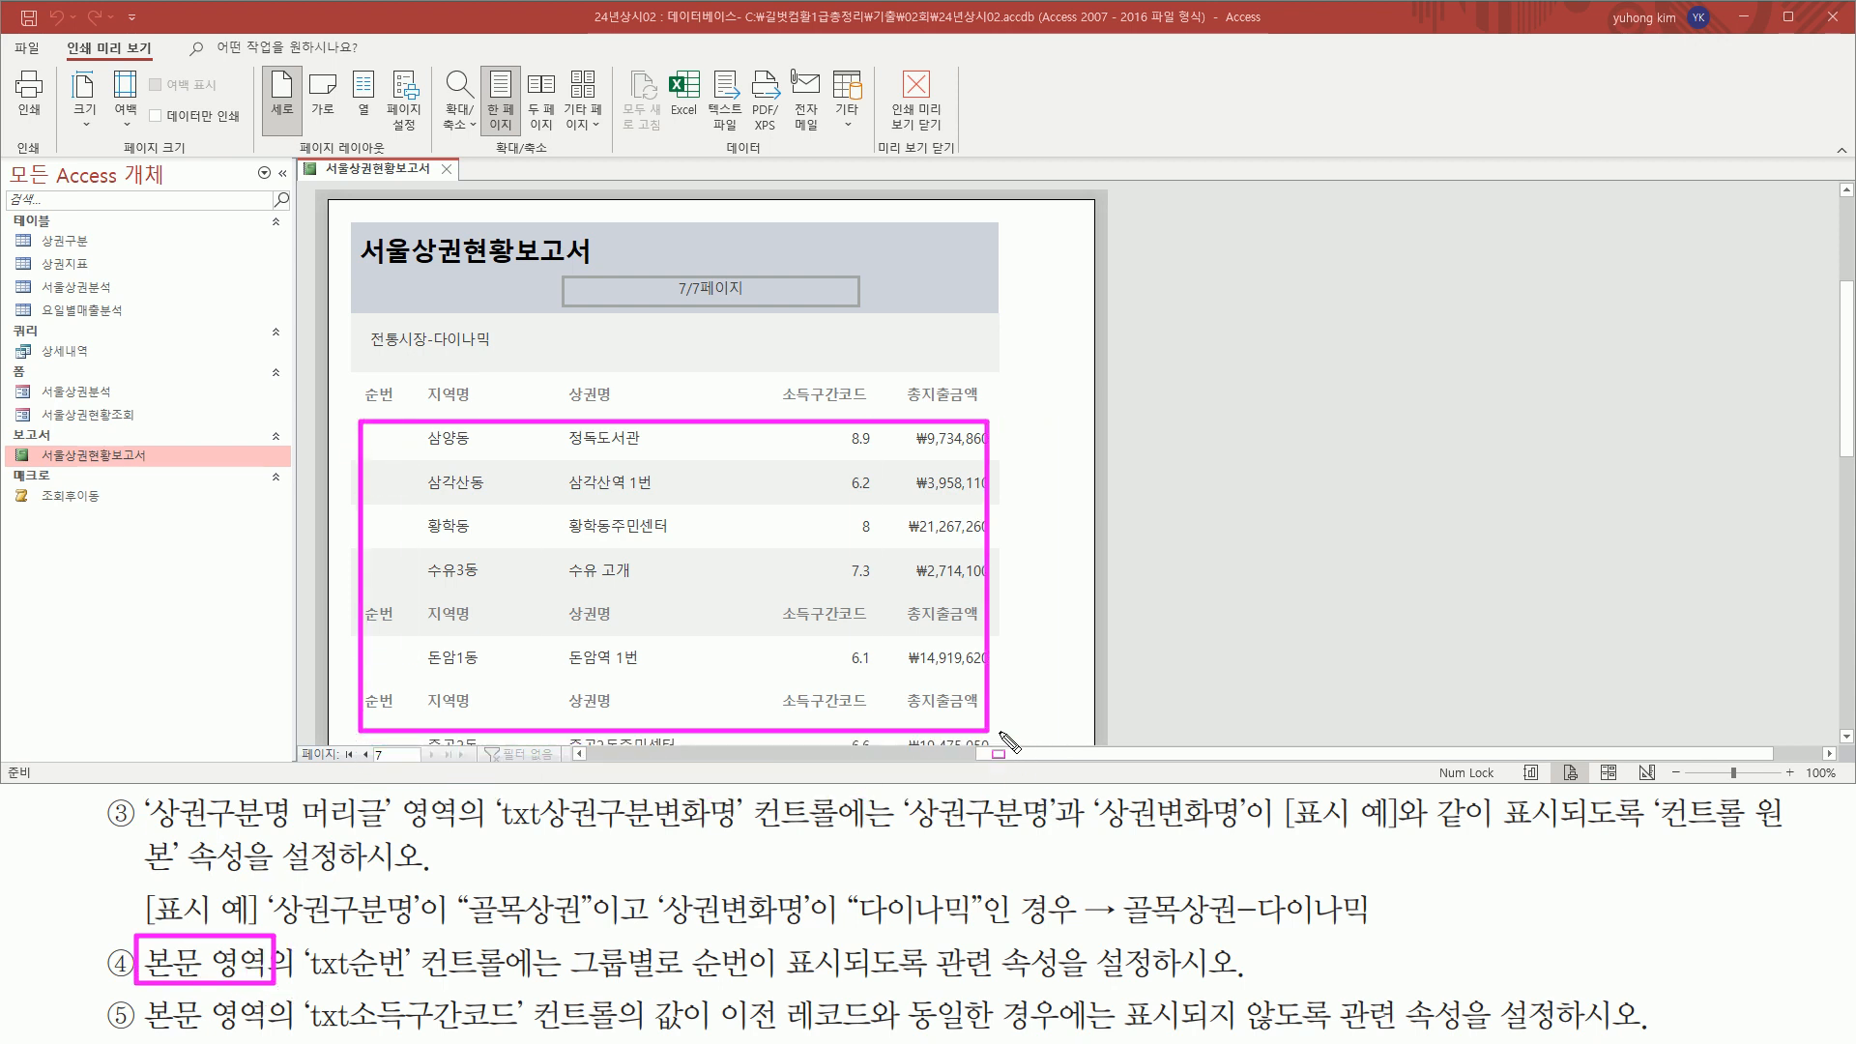
left_click_drag(303, 982, 517, 983)
key("Escape")
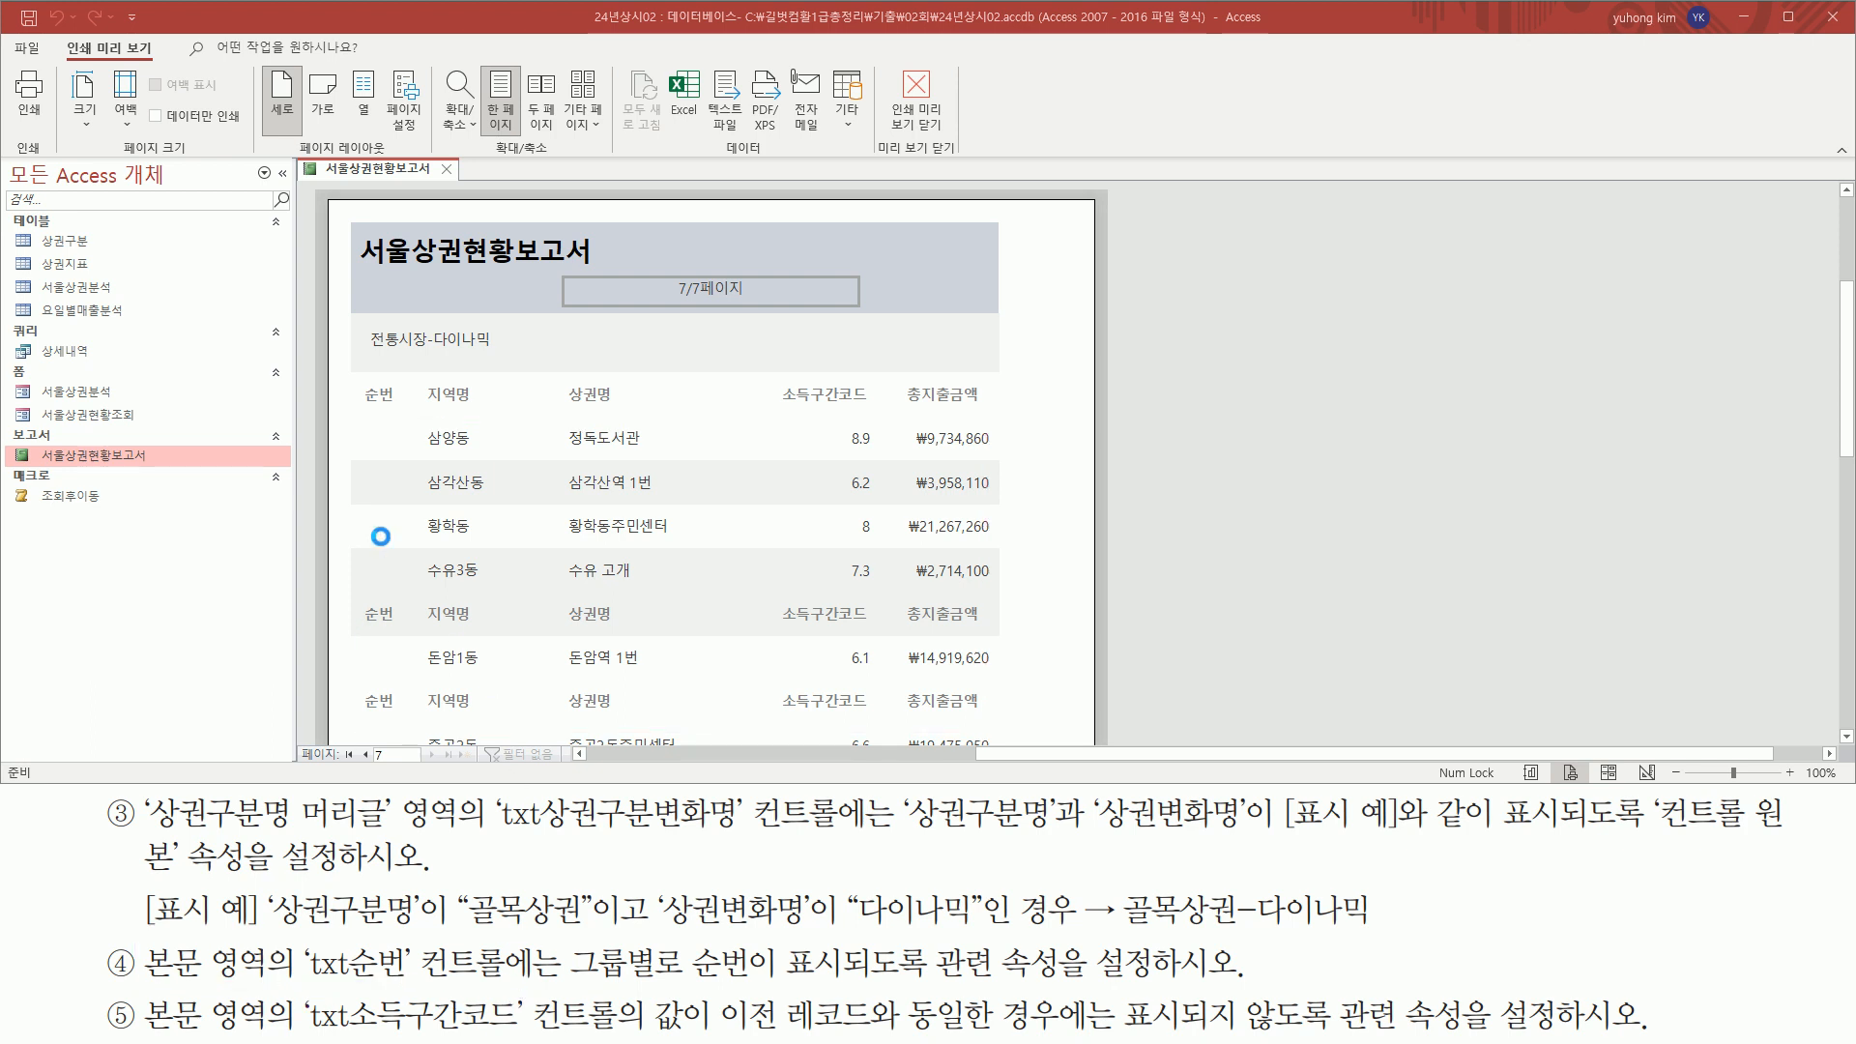
mouse_move(364, 380)
left_mouse_down()
mouse_move(397, 407)
mouse_move(389, 572)
mouse_move(408, 554)
mouse_move(406, 581)
left_mouse_up()
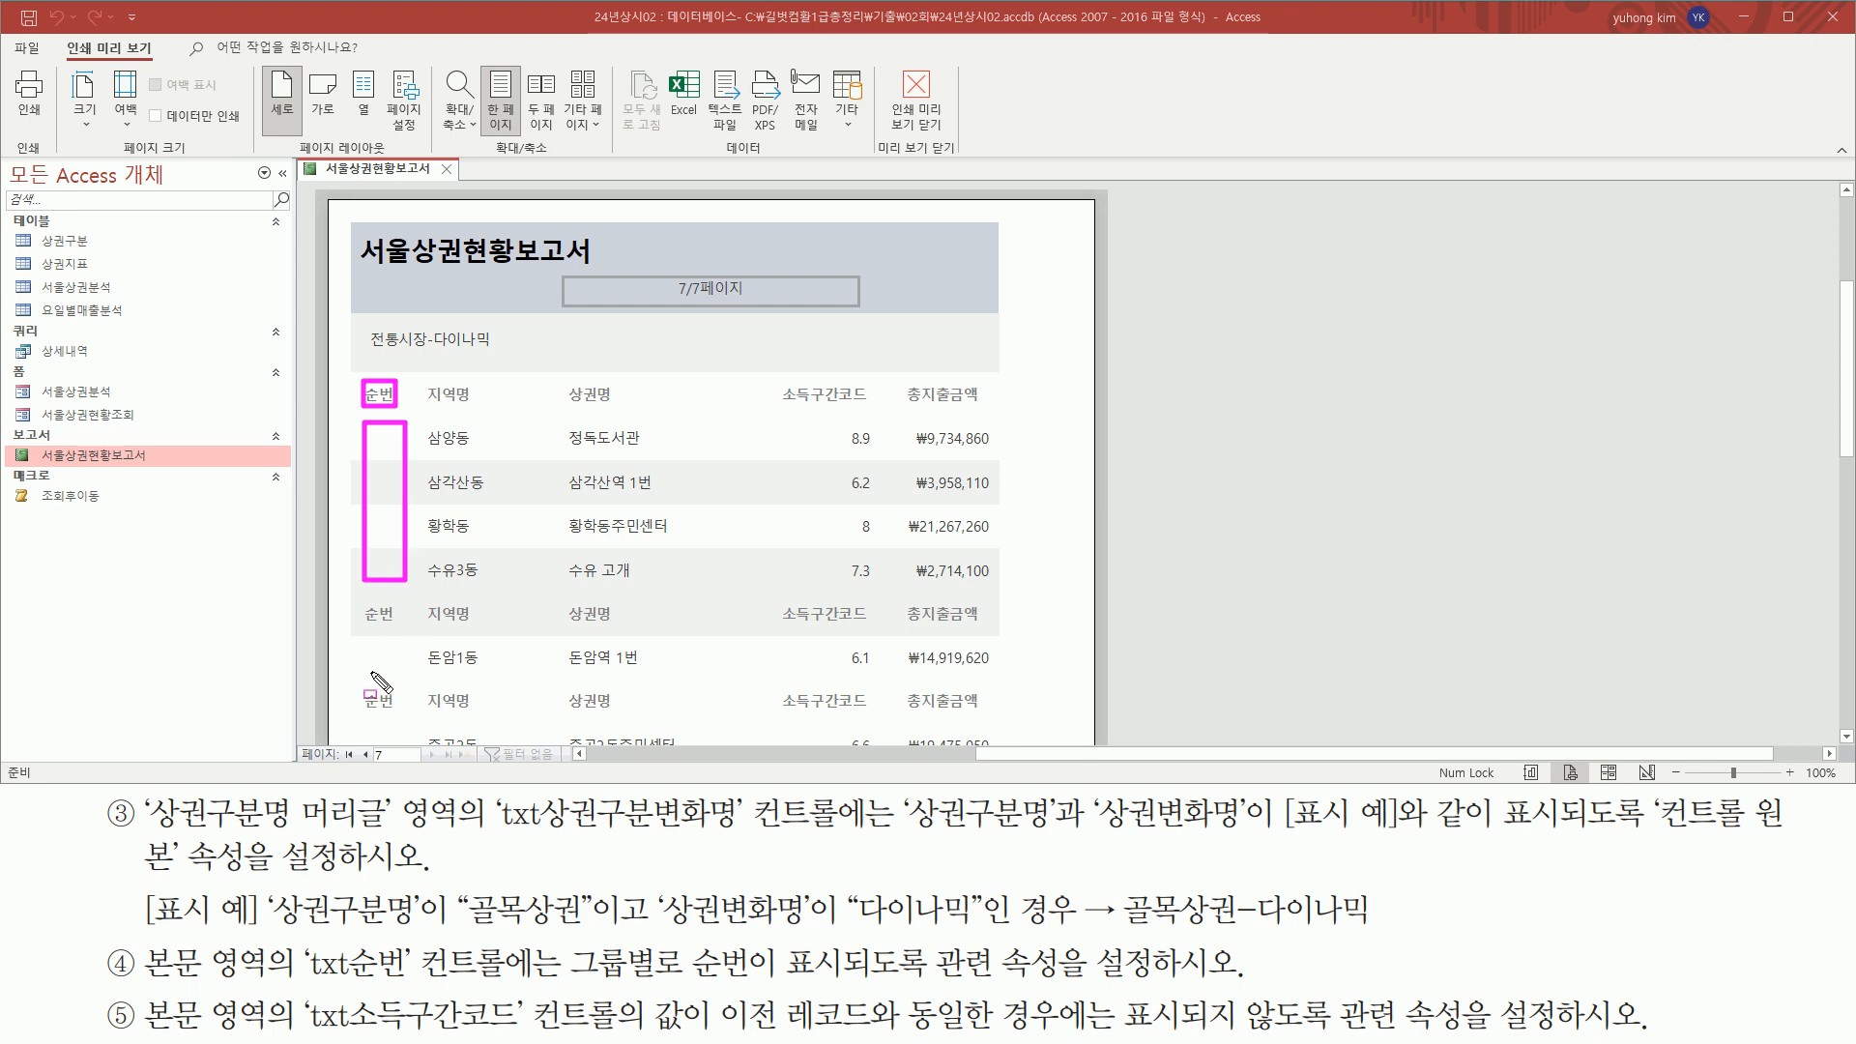
left_click_drag(354, 648, 410, 665)
mouse_move(567, 939)
left_mouse_down()
mouse_move(575, 976)
mouse_move(1213, 982)
left_mouse_up()
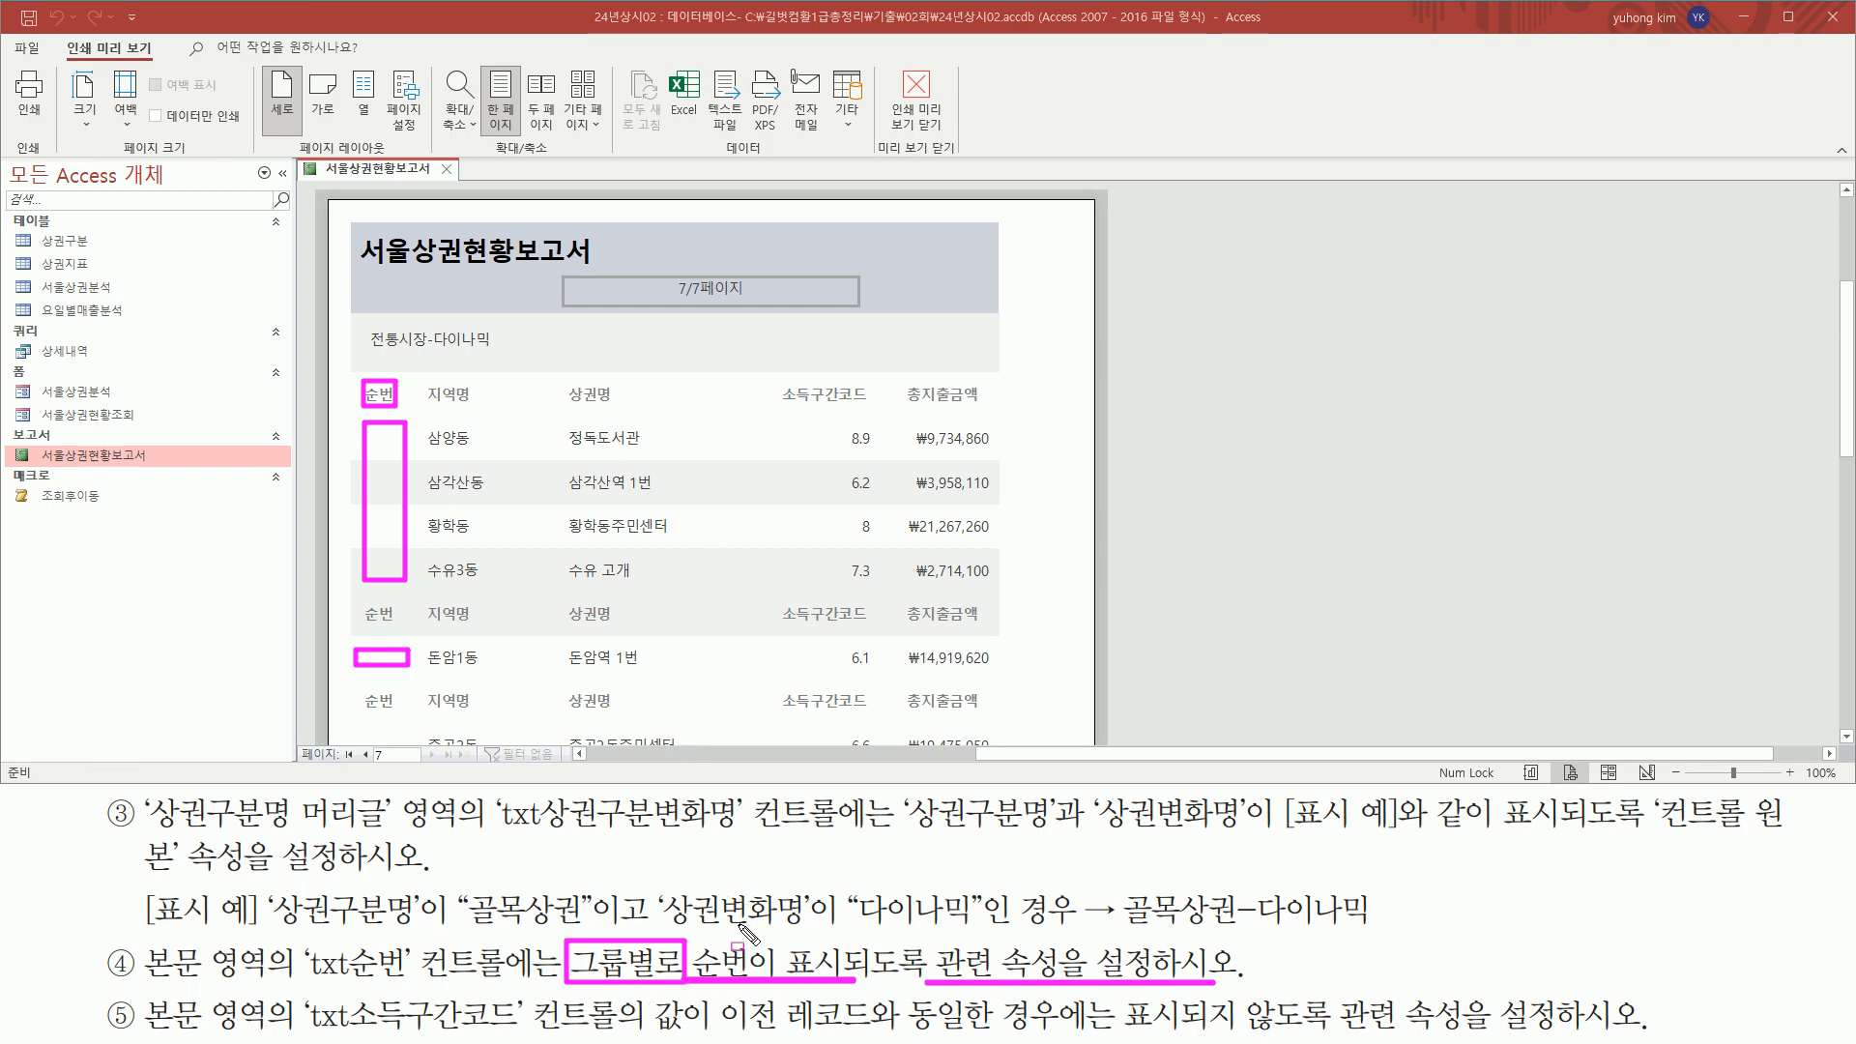
key("Escape")
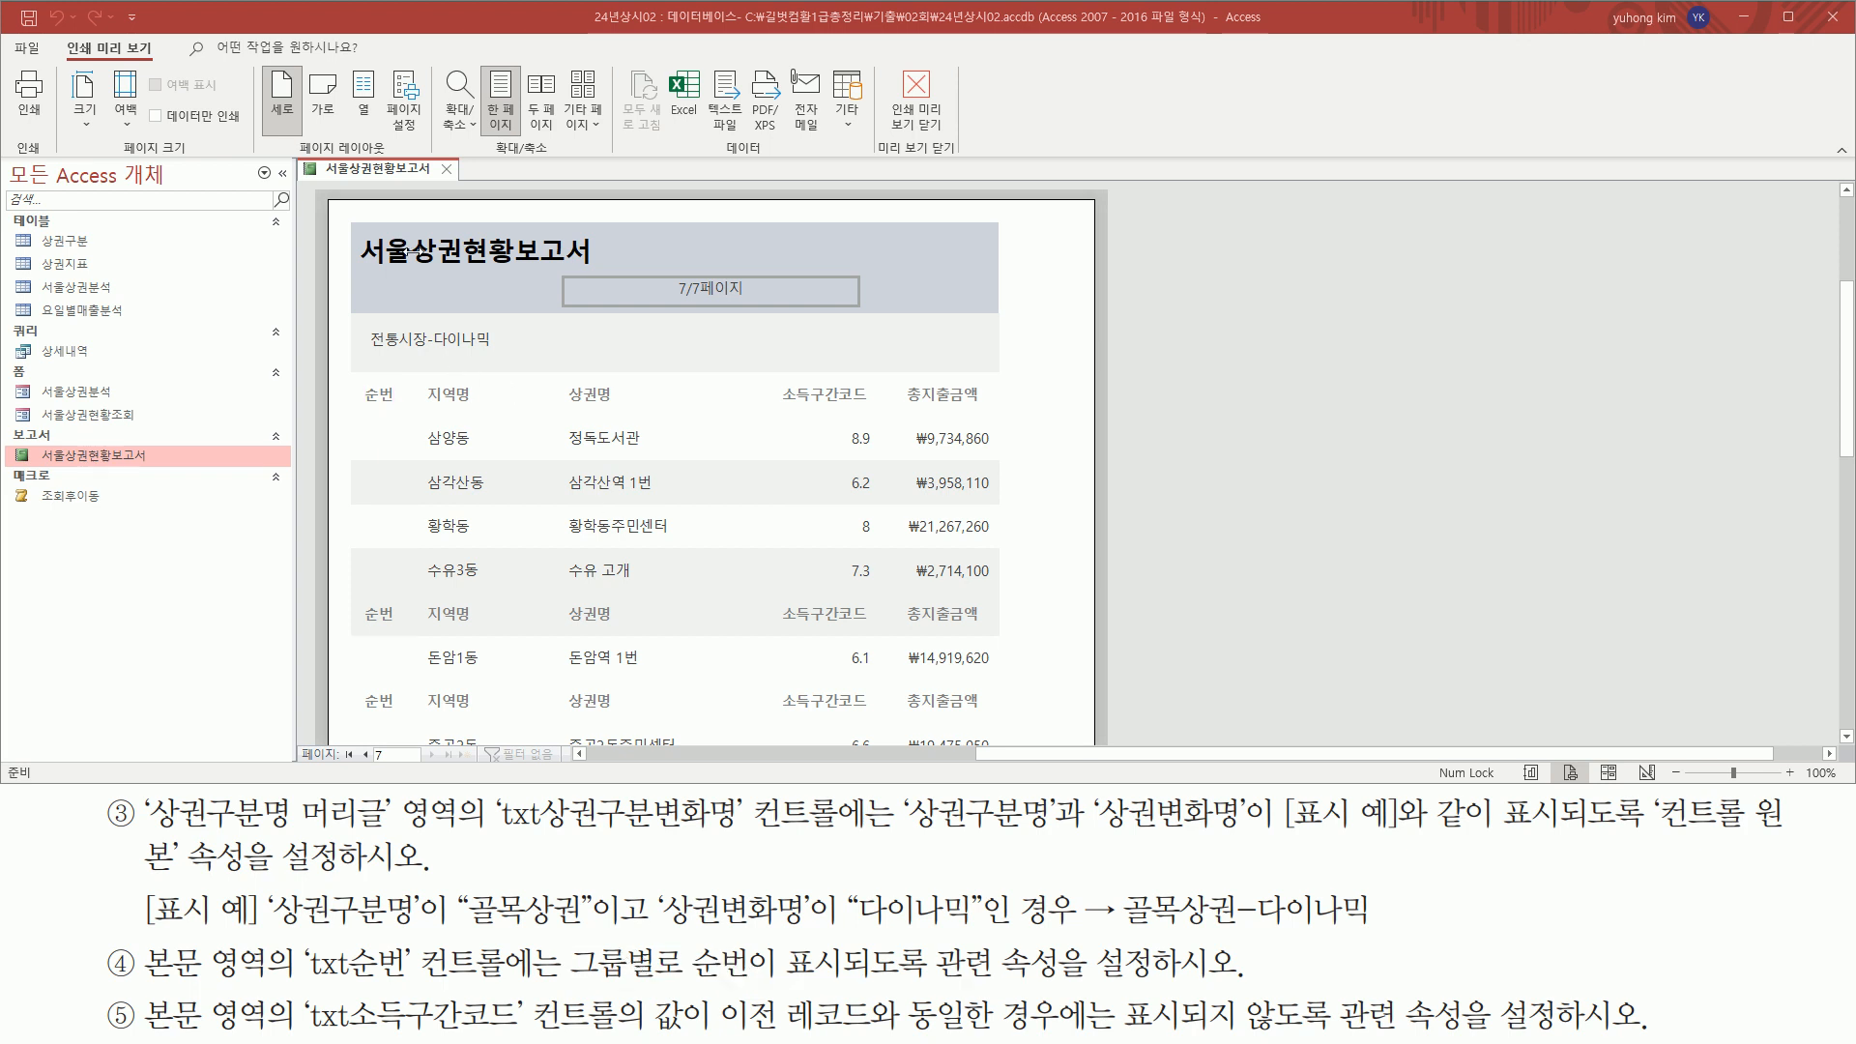
Return the report to design view and set the control source of txt순번 in the 본문 section to =1
right_click(381, 172)
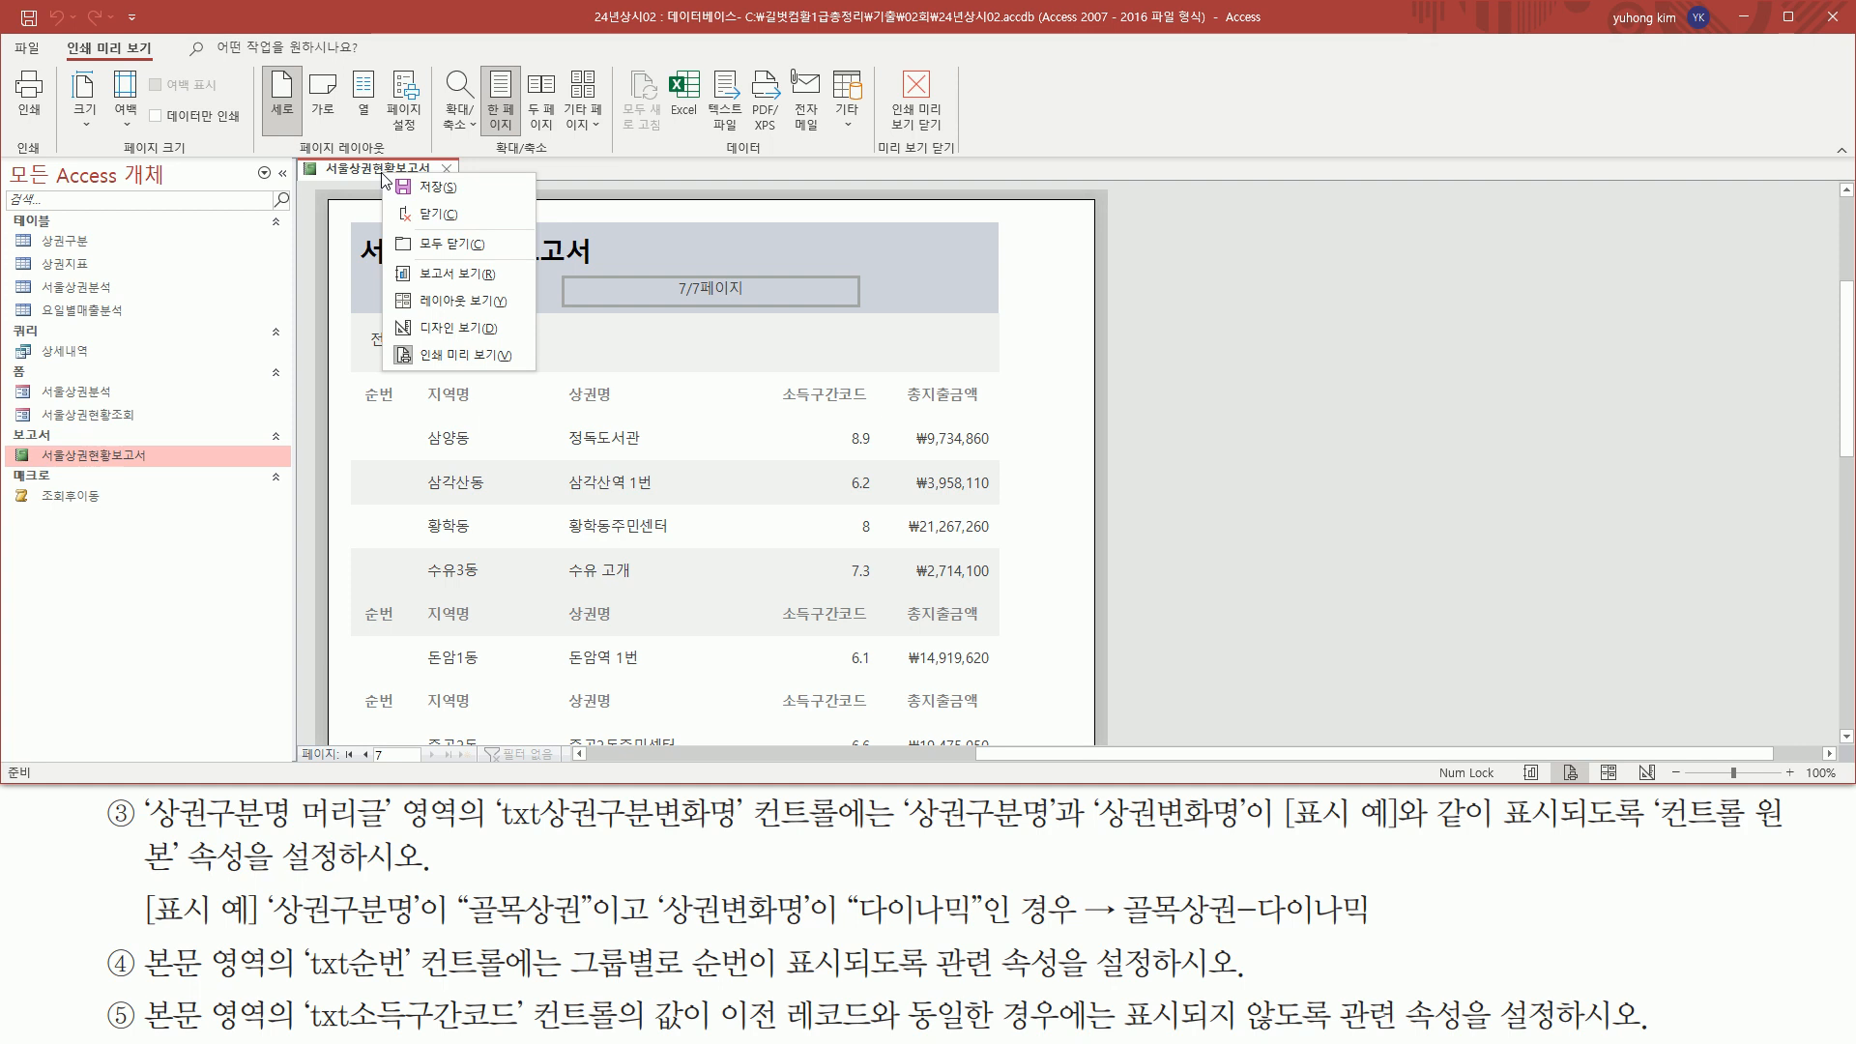
left_click(426, 332)
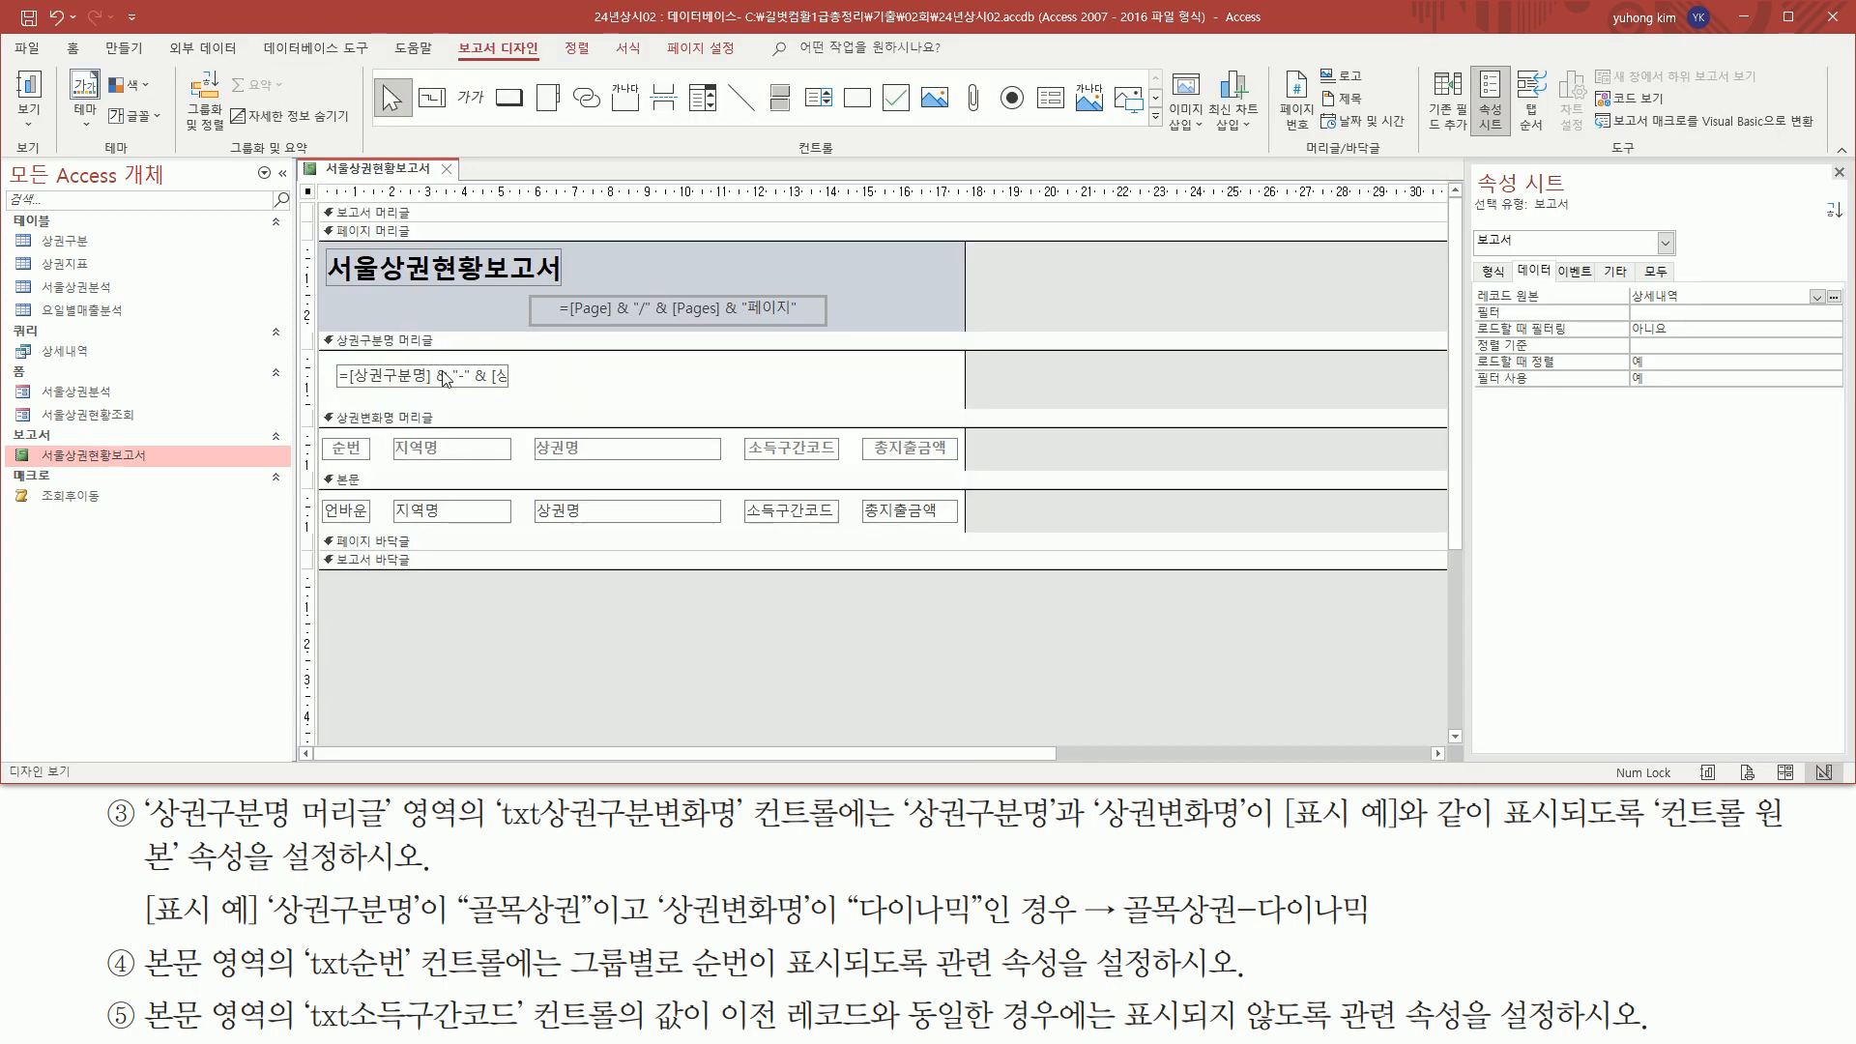
left_click(361, 513)
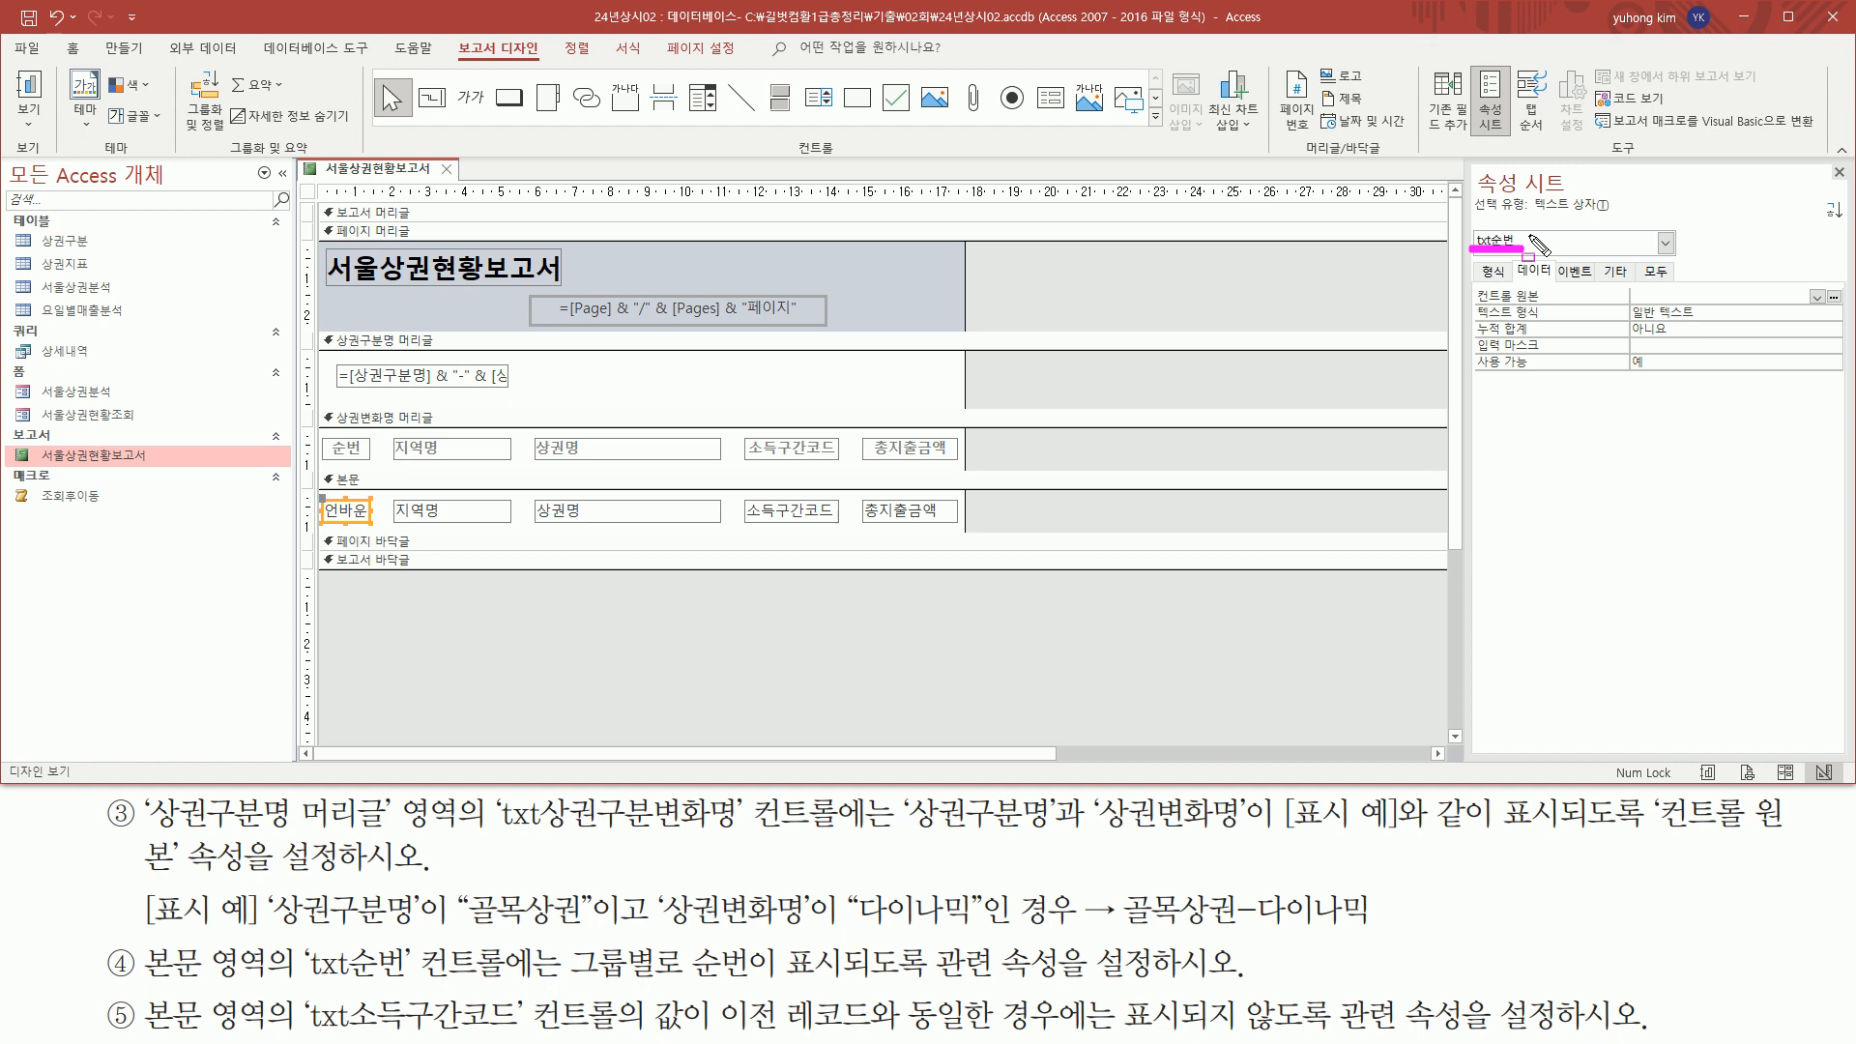
left_click_drag(692, 943, 847, 979)
left_click_drag(1466, 305, 1810, 306)
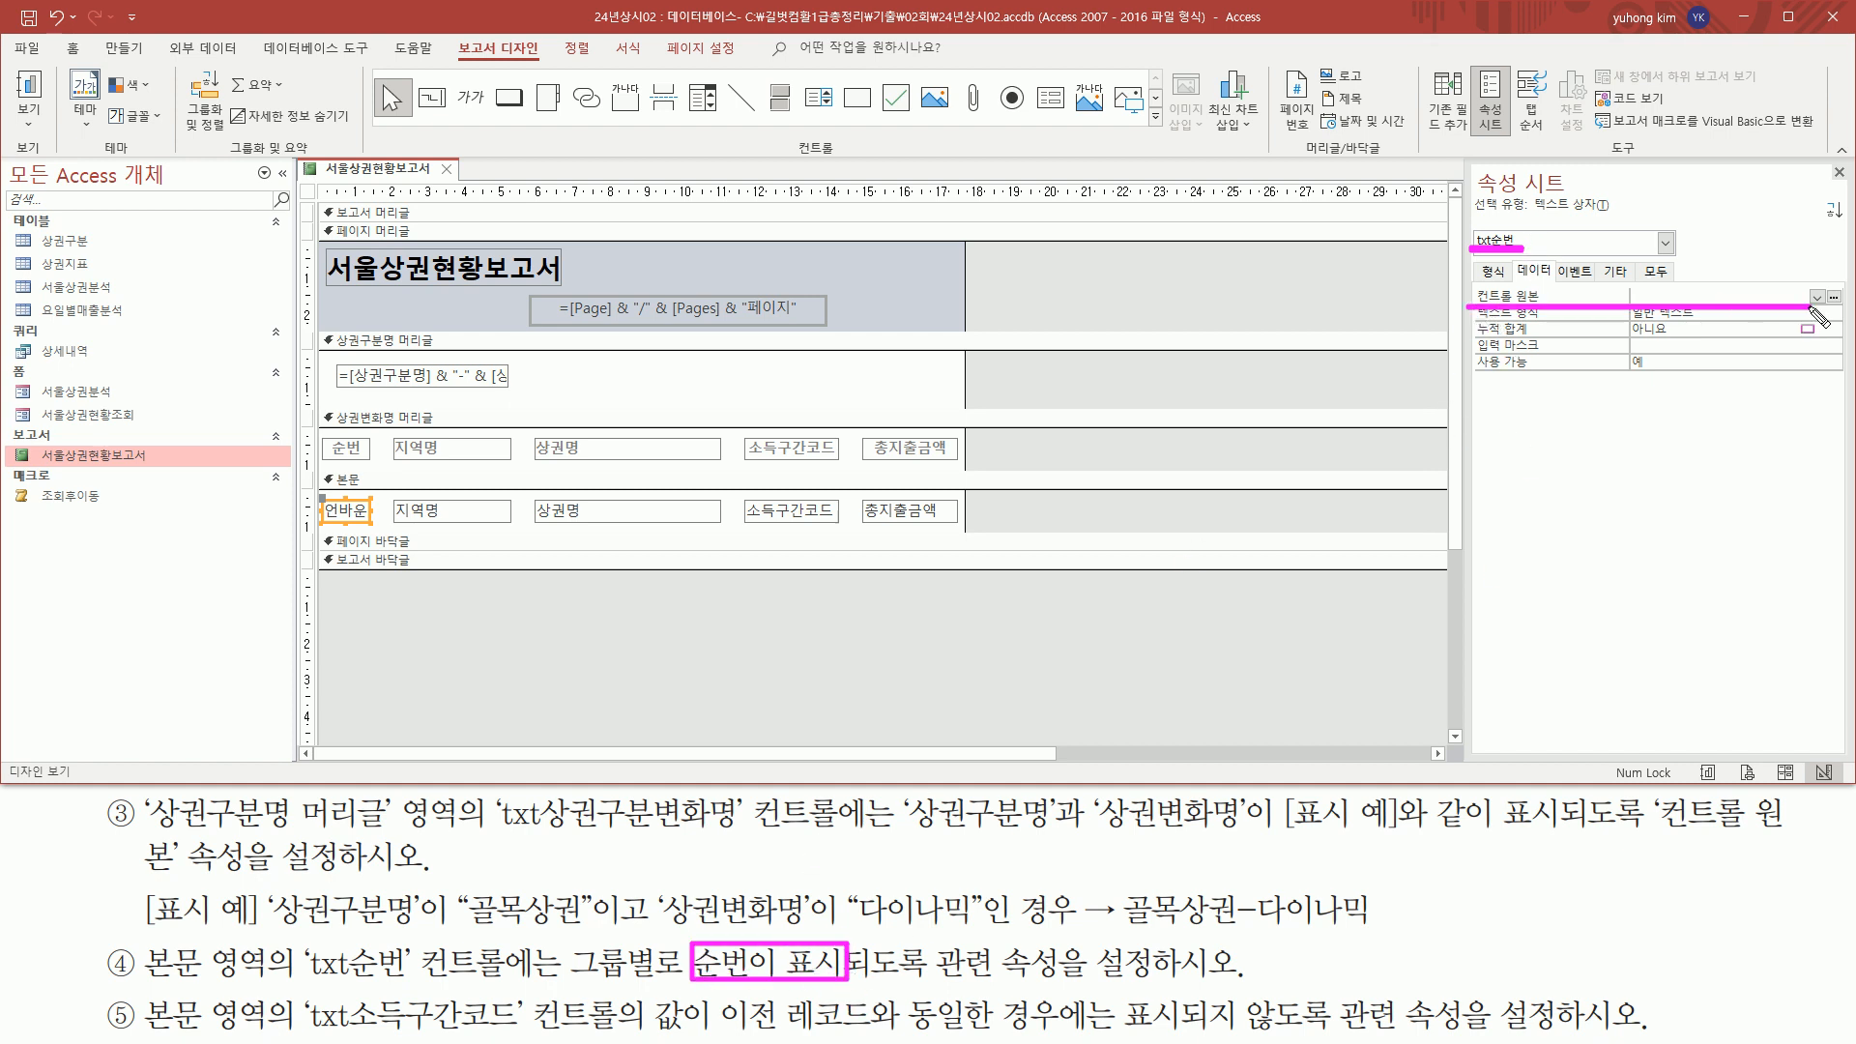
left_click(1673, 296)
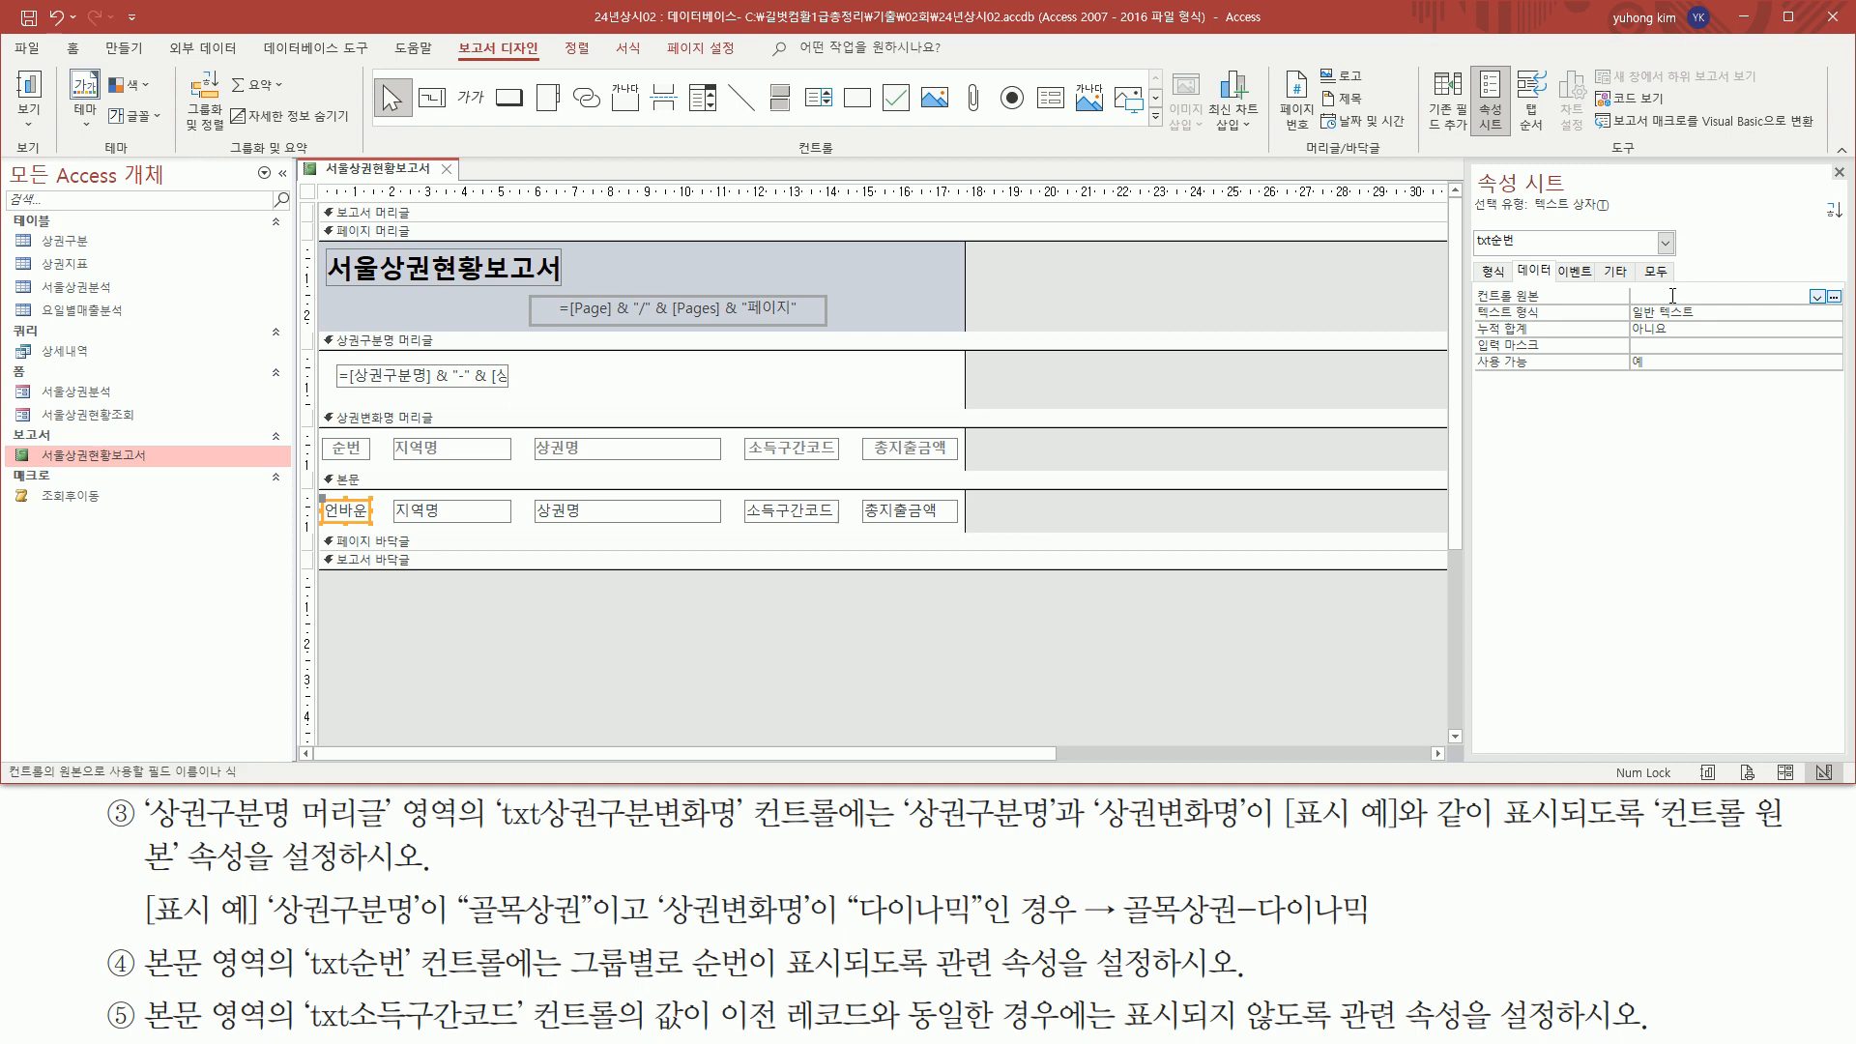
mouse_move(1473, 286)
left_mouse_down()
mouse_move(1477, 307)
mouse_move(1682, 293)
left_mouse_up()
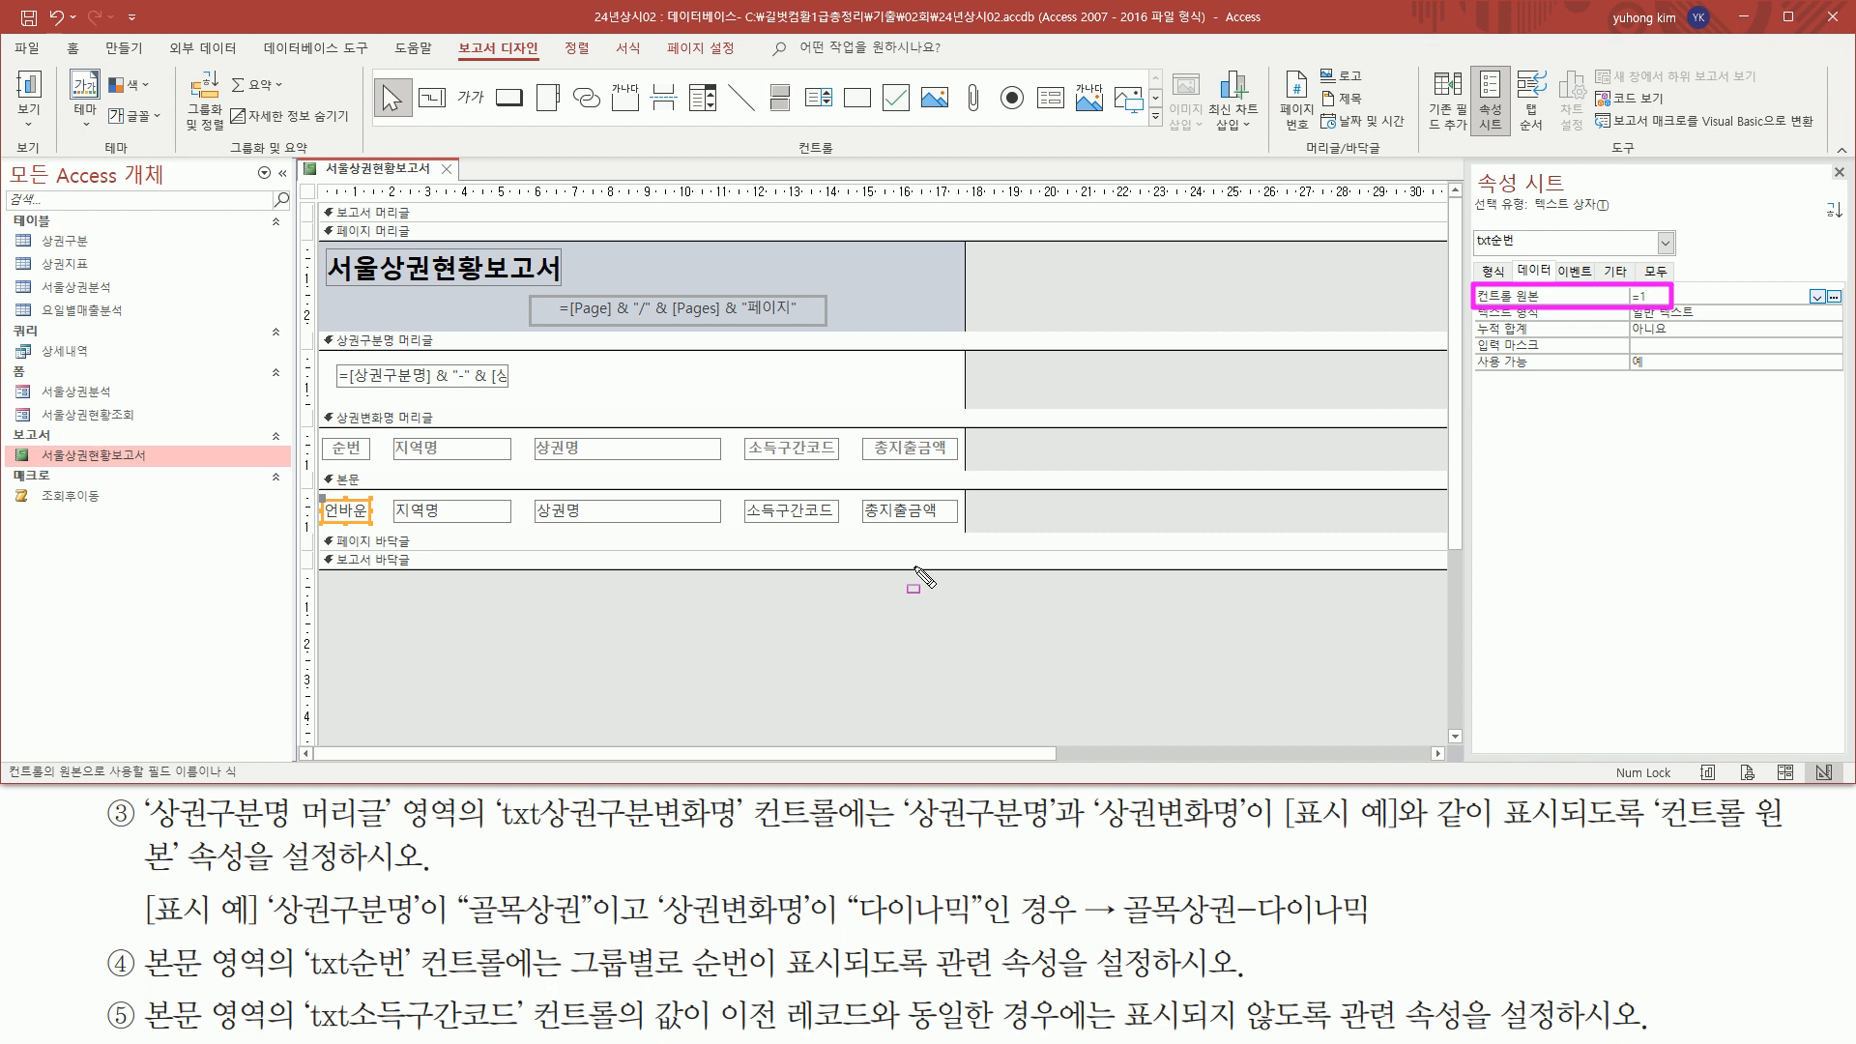
Set the running sum (누적 합계) property of txt순번 to 그룹
mouse_move(563, 938)
left_mouse_down()
mouse_move(663, 986)
mouse_move(853, 983)
left_mouse_up()
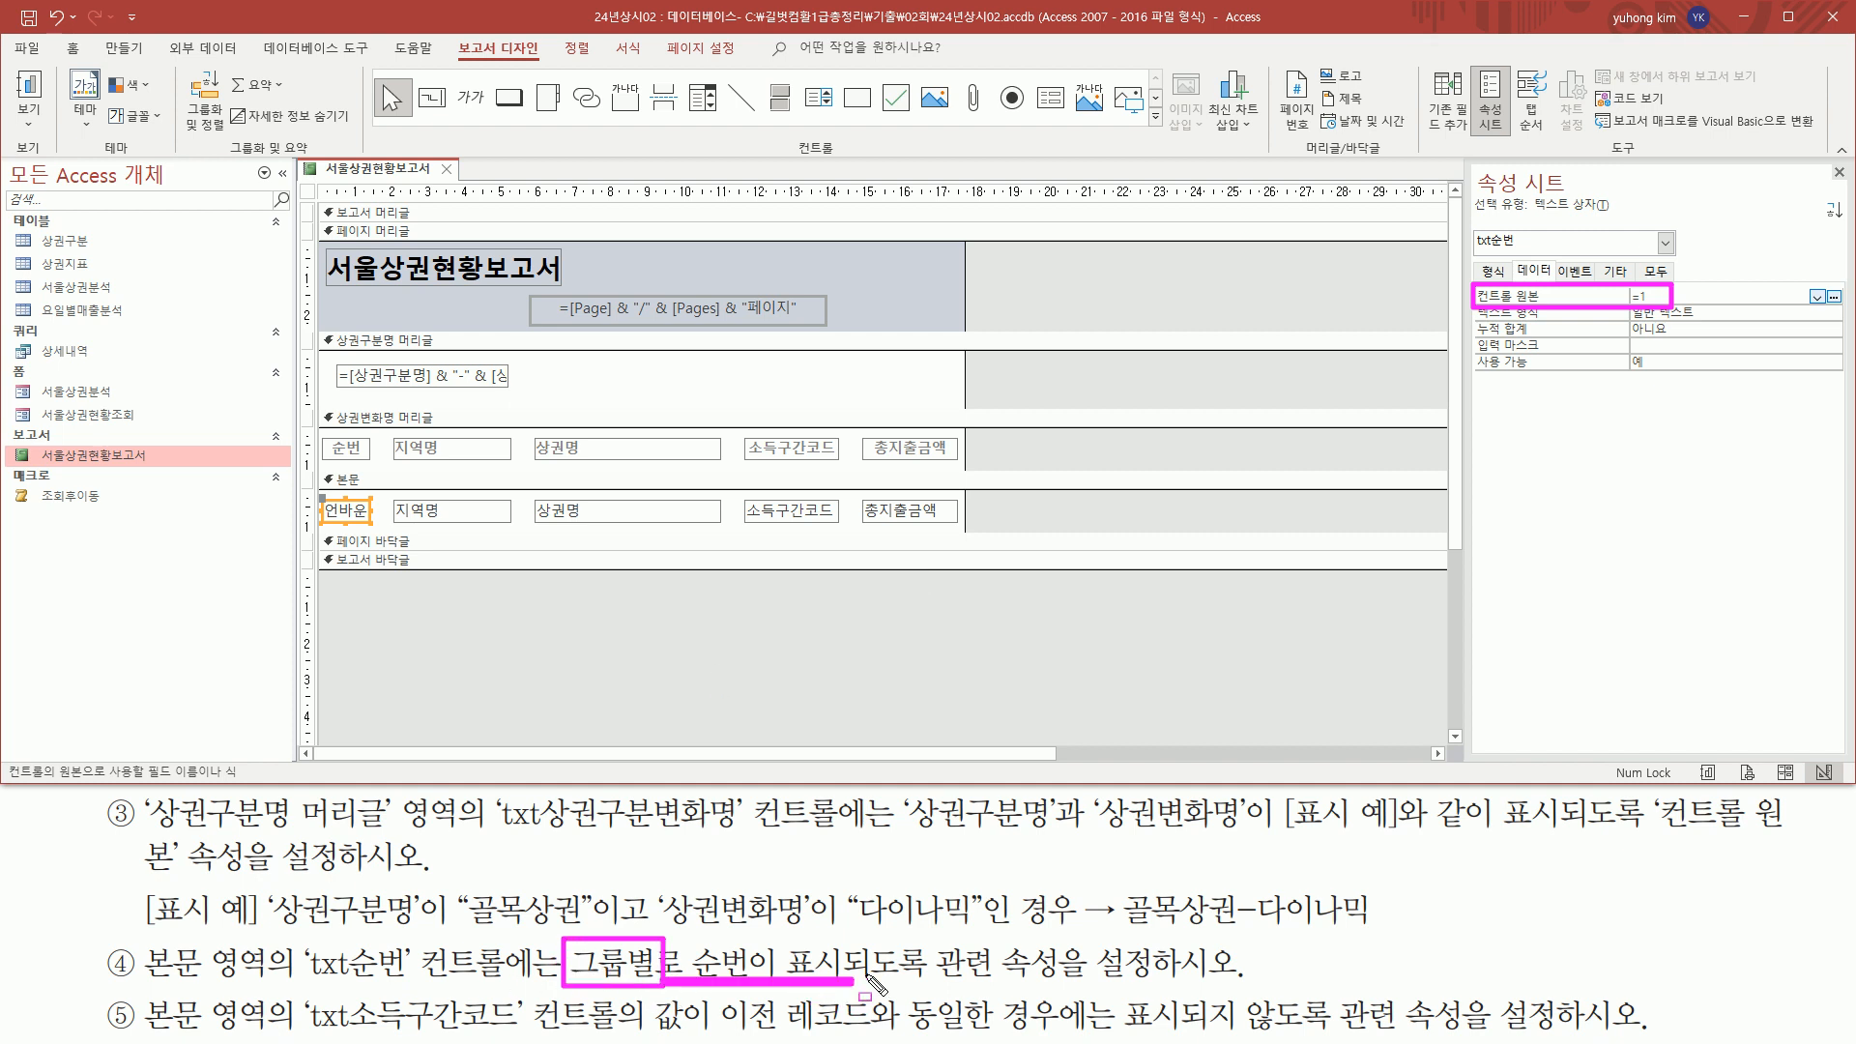
left_click_drag(1477, 335, 1543, 335)
left_click_drag(1623, 337, 1684, 336)
key("Escape")
left_click(1775, 327)
left_click(1833, 331)
left_click(1745, 363)
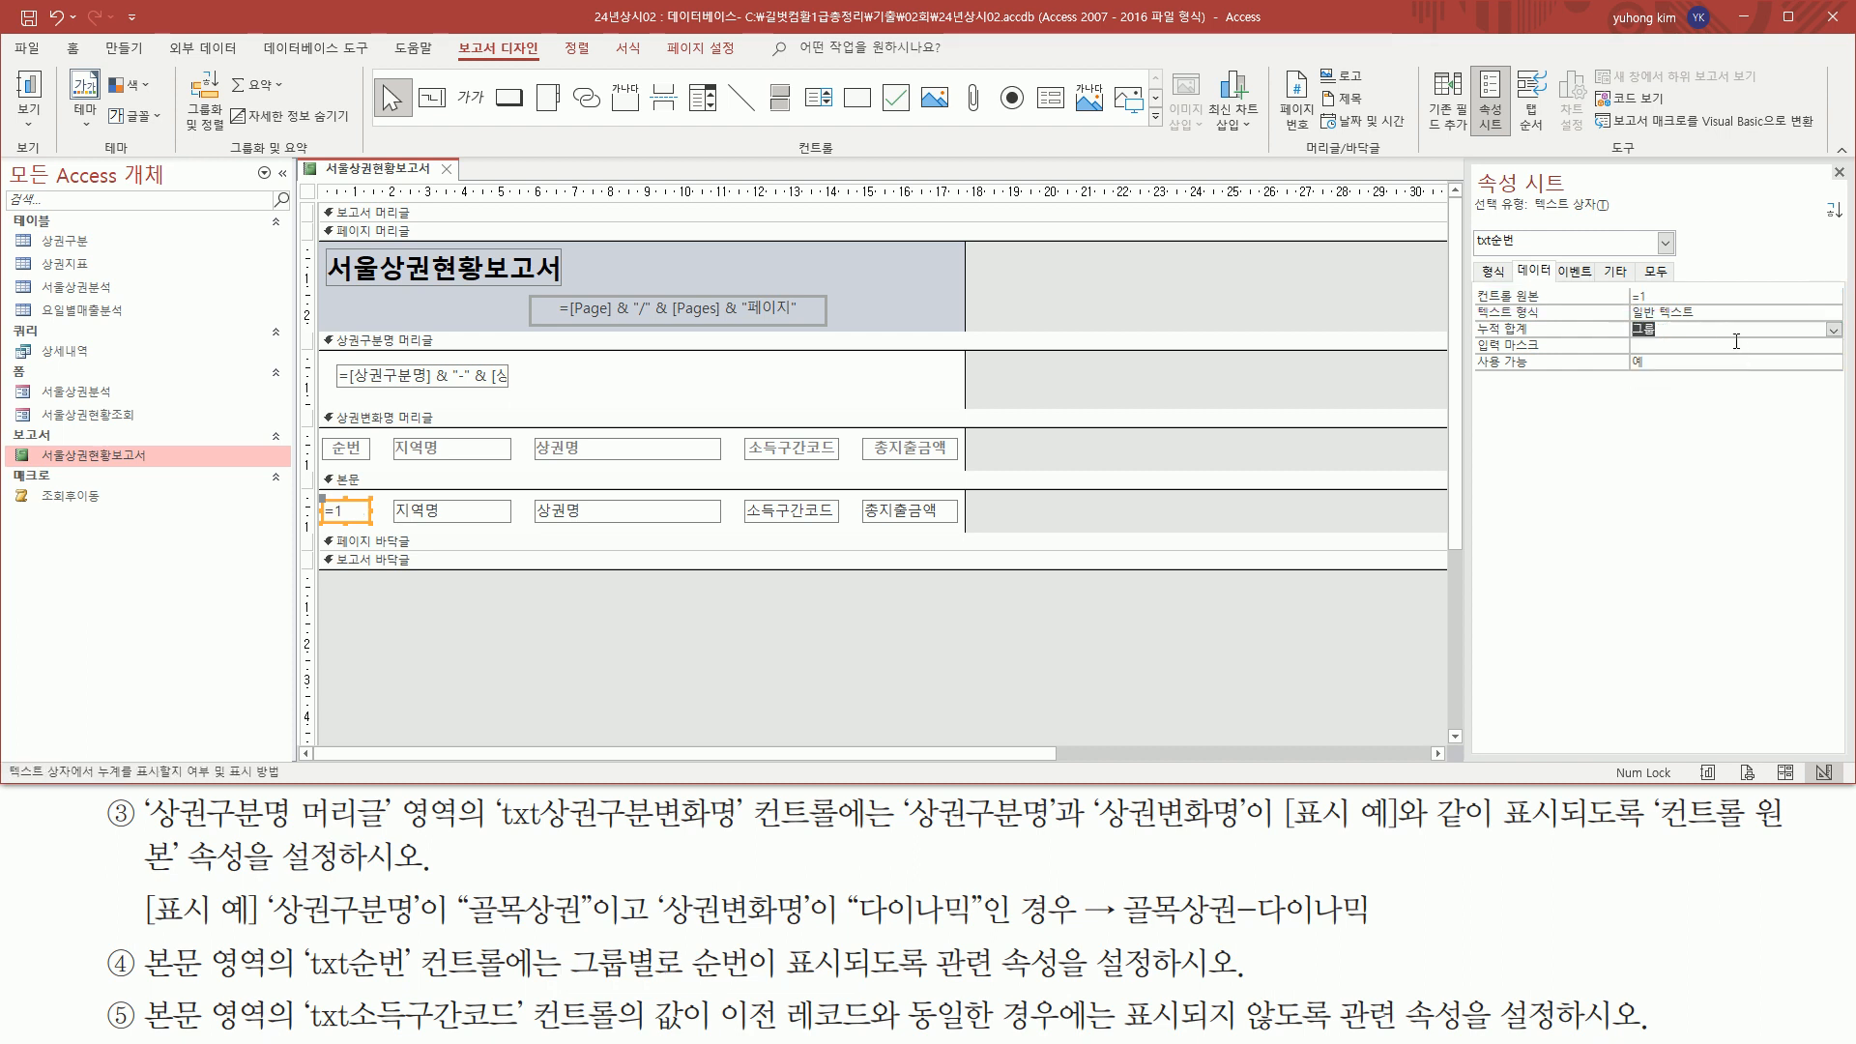
left_click_drag(1472, 338, 1709, 337)
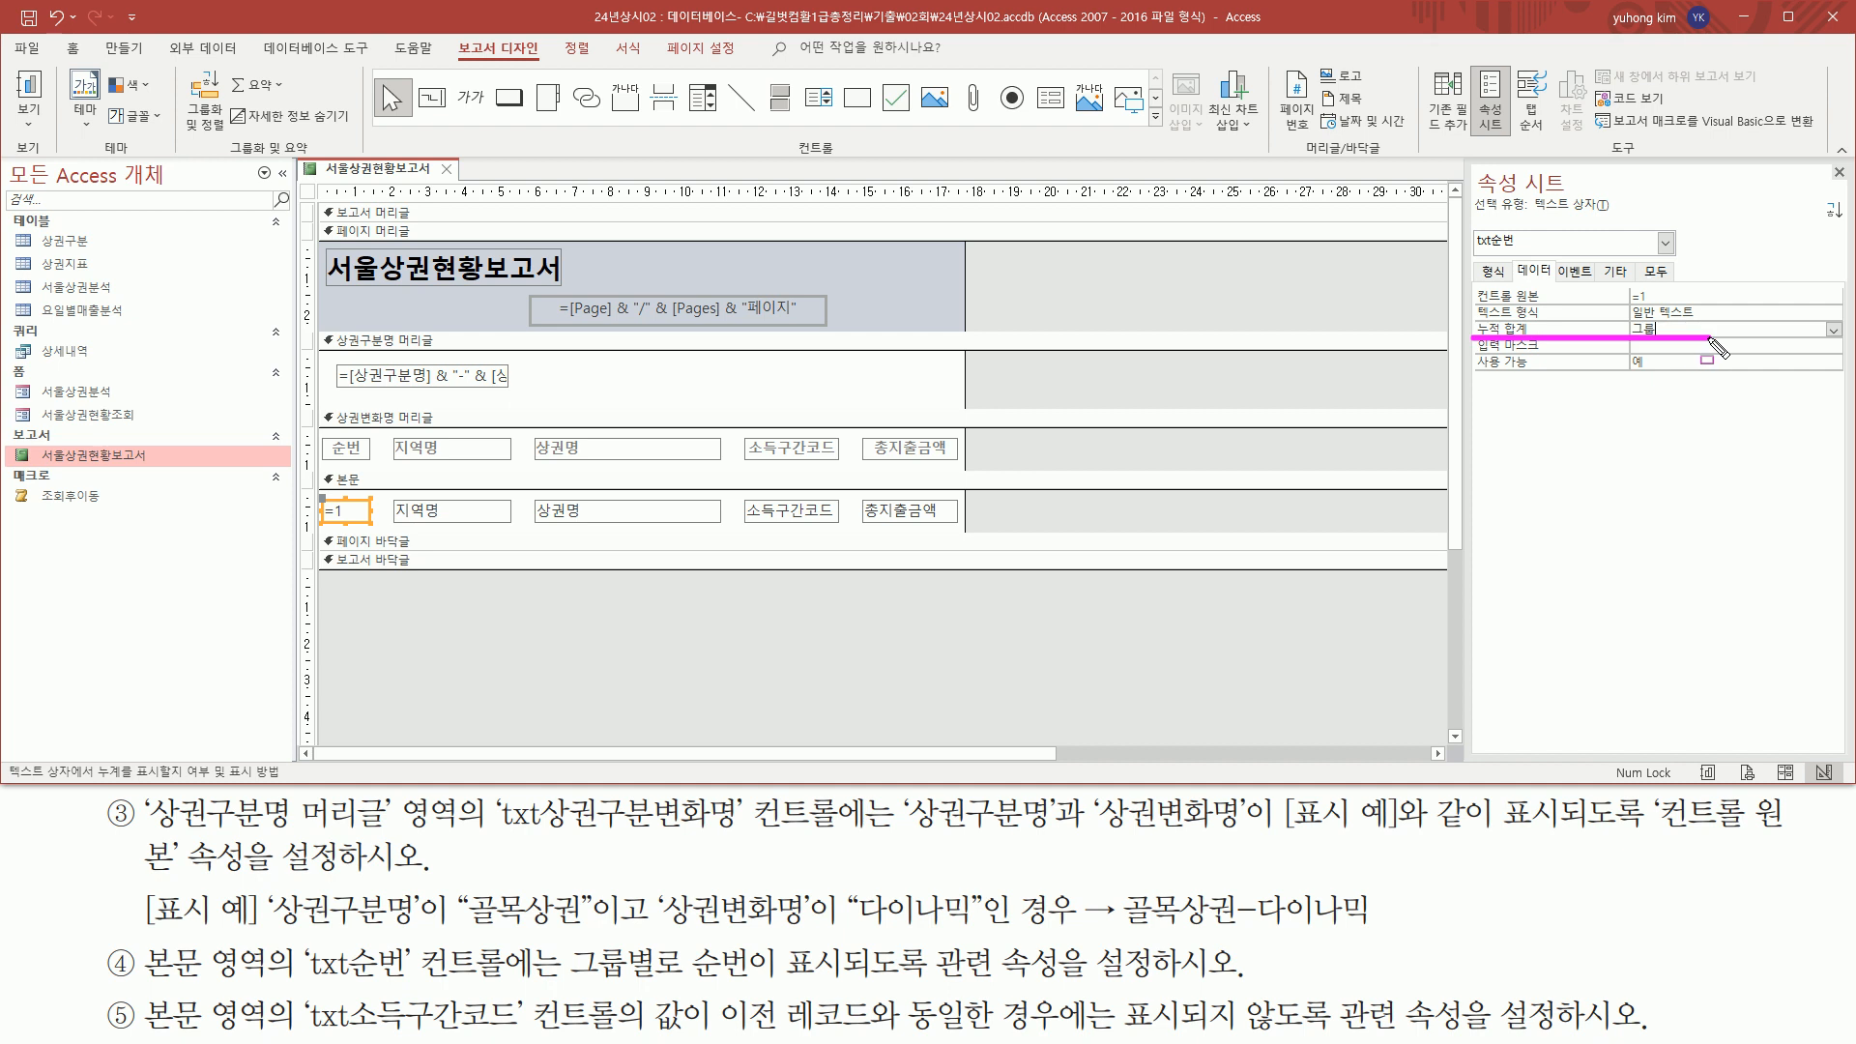
key("Escape")
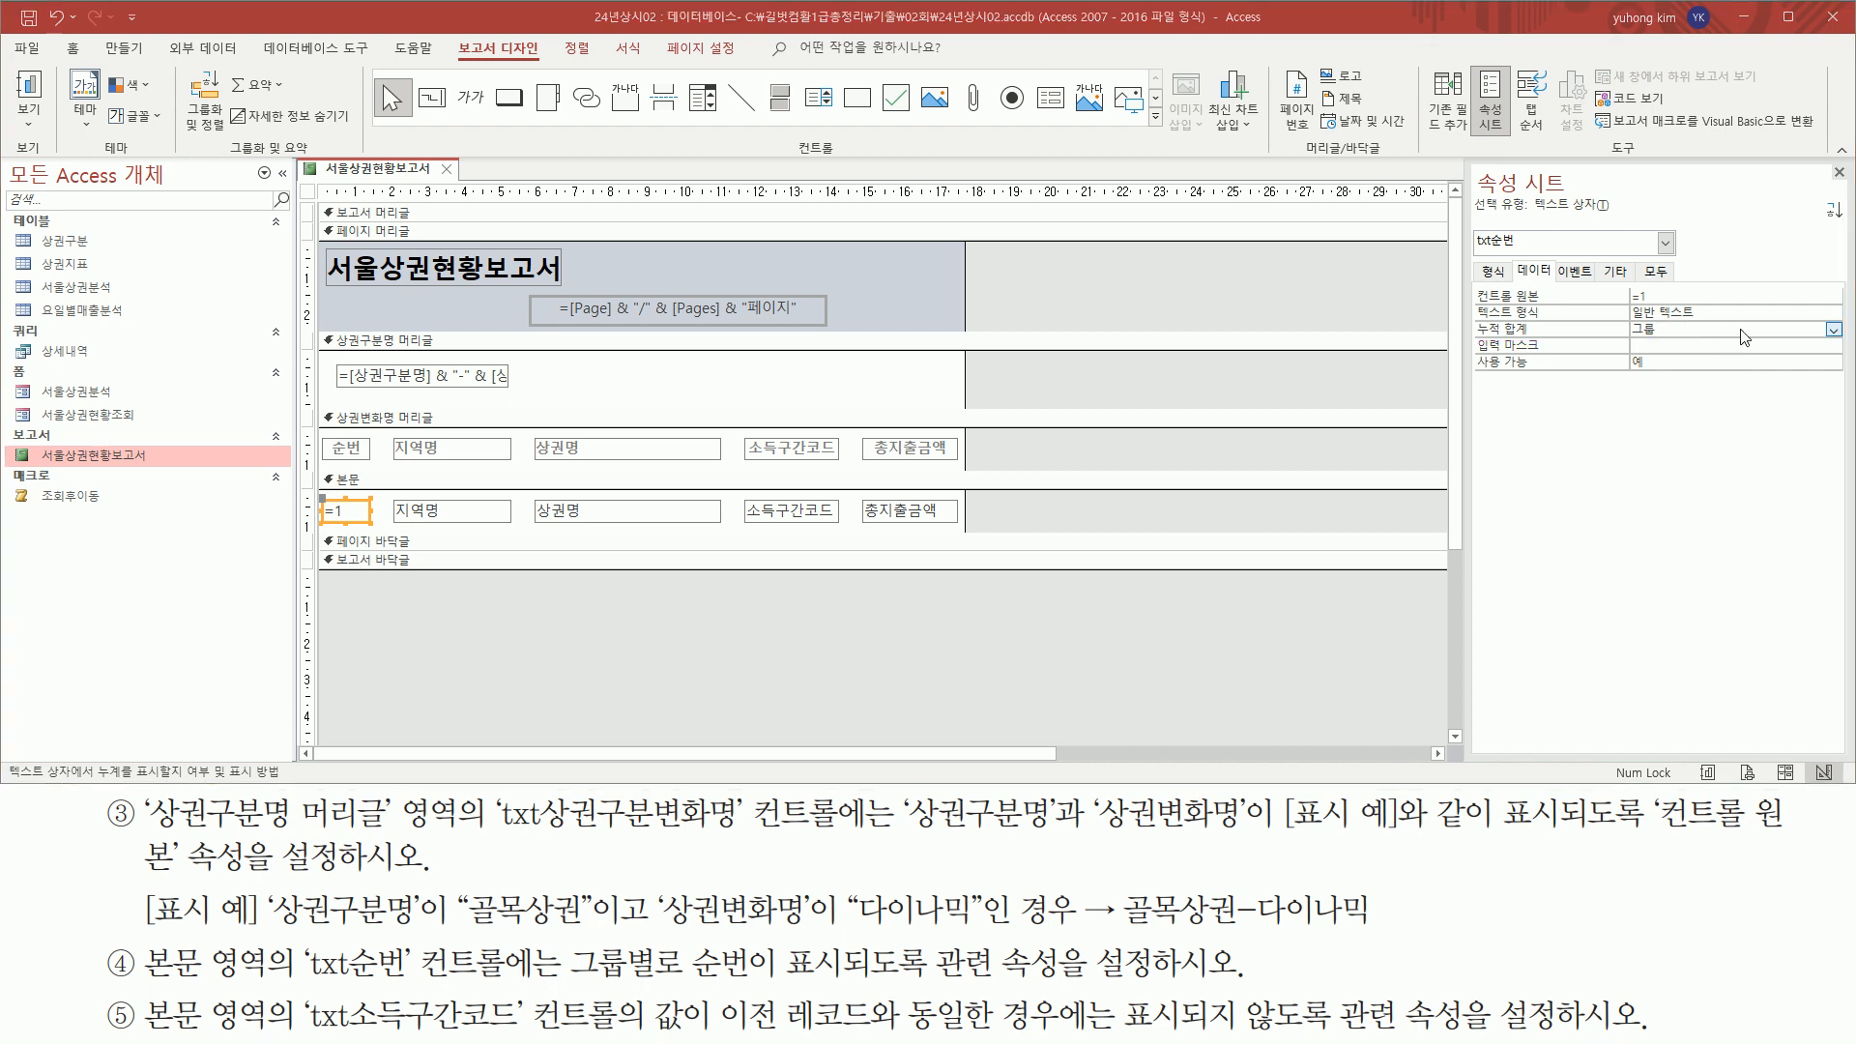
Review the 누적 합계 choices of txt순번, keep 그룹 selected, and deselect the control
left_click(1834, 331)
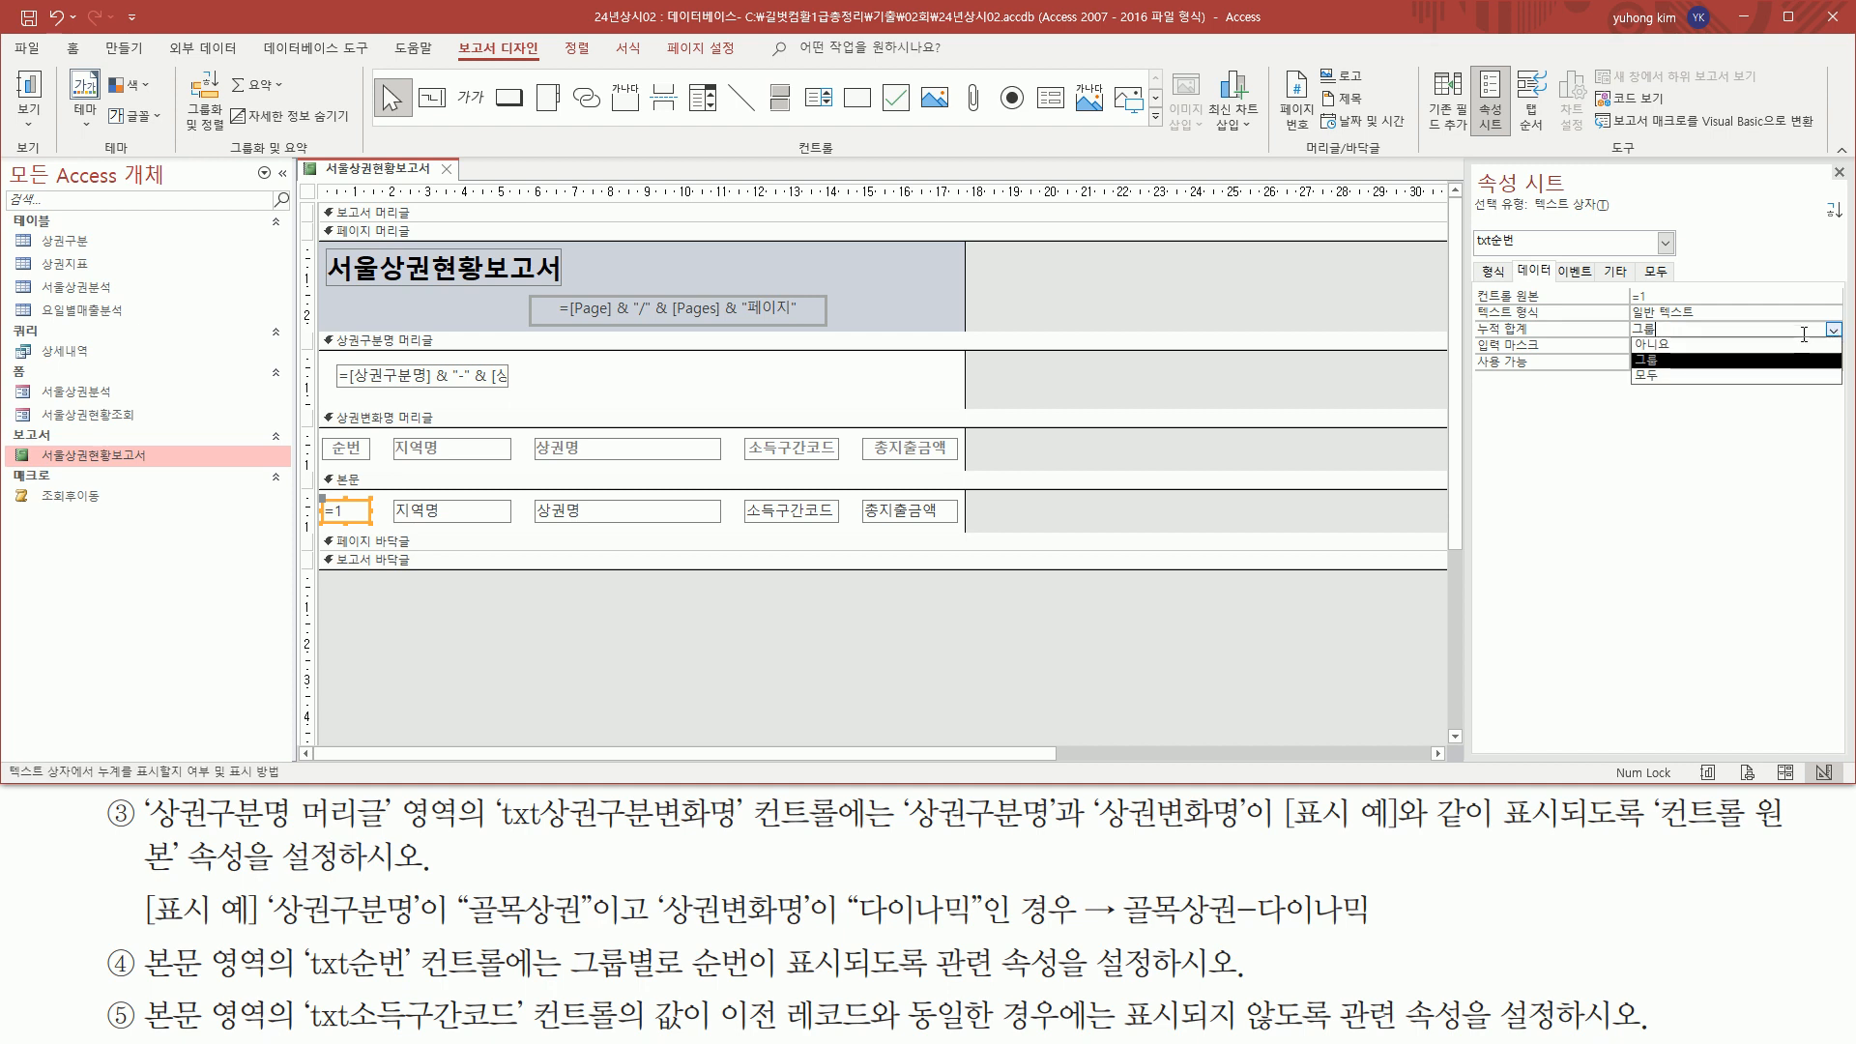
left_click(1681, 369)
key("ctrl+2")
left_click_drag(1473, 341, 1679, 340)
mouse_move(1537, 282)
left_mouse_down()
mouse_move(1475, 302)
mouse_move(1599, 282)
left_mouse_up()
left_click_drag(1670, 307, 1677, 314)
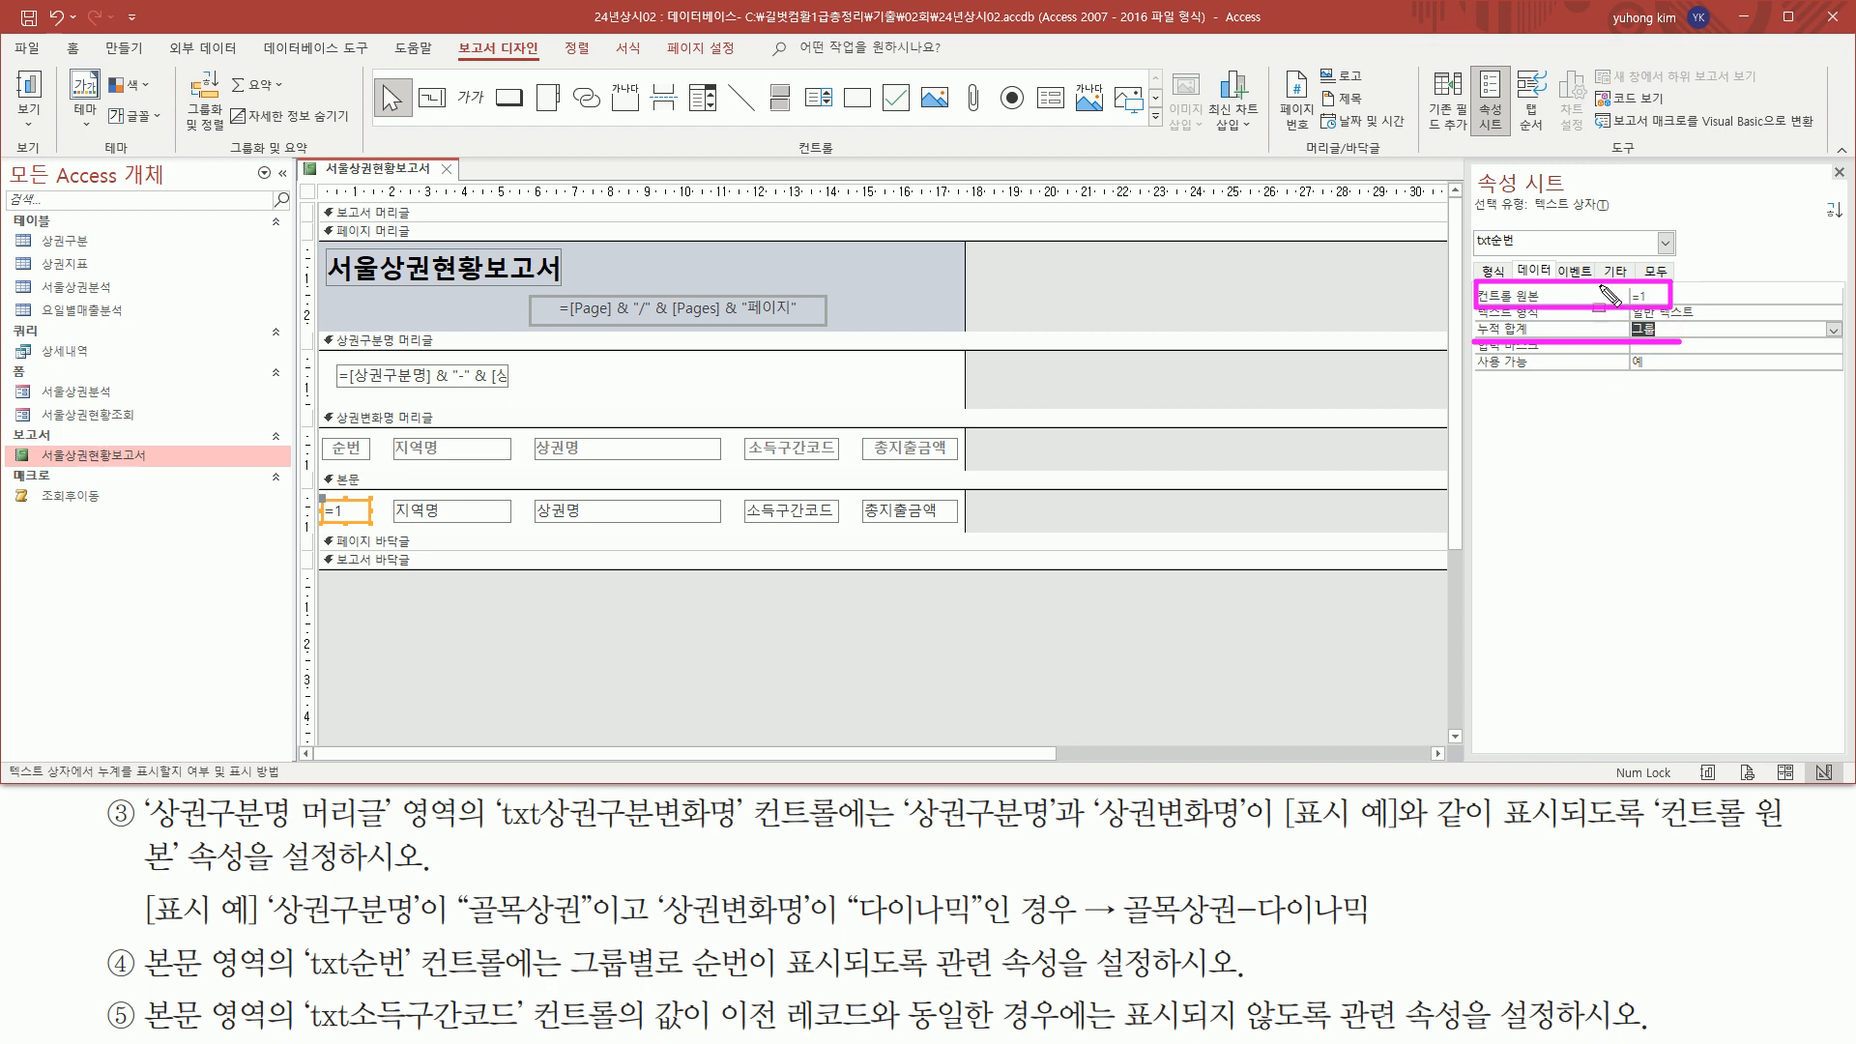
key("Escape")
left_click(657, 651)
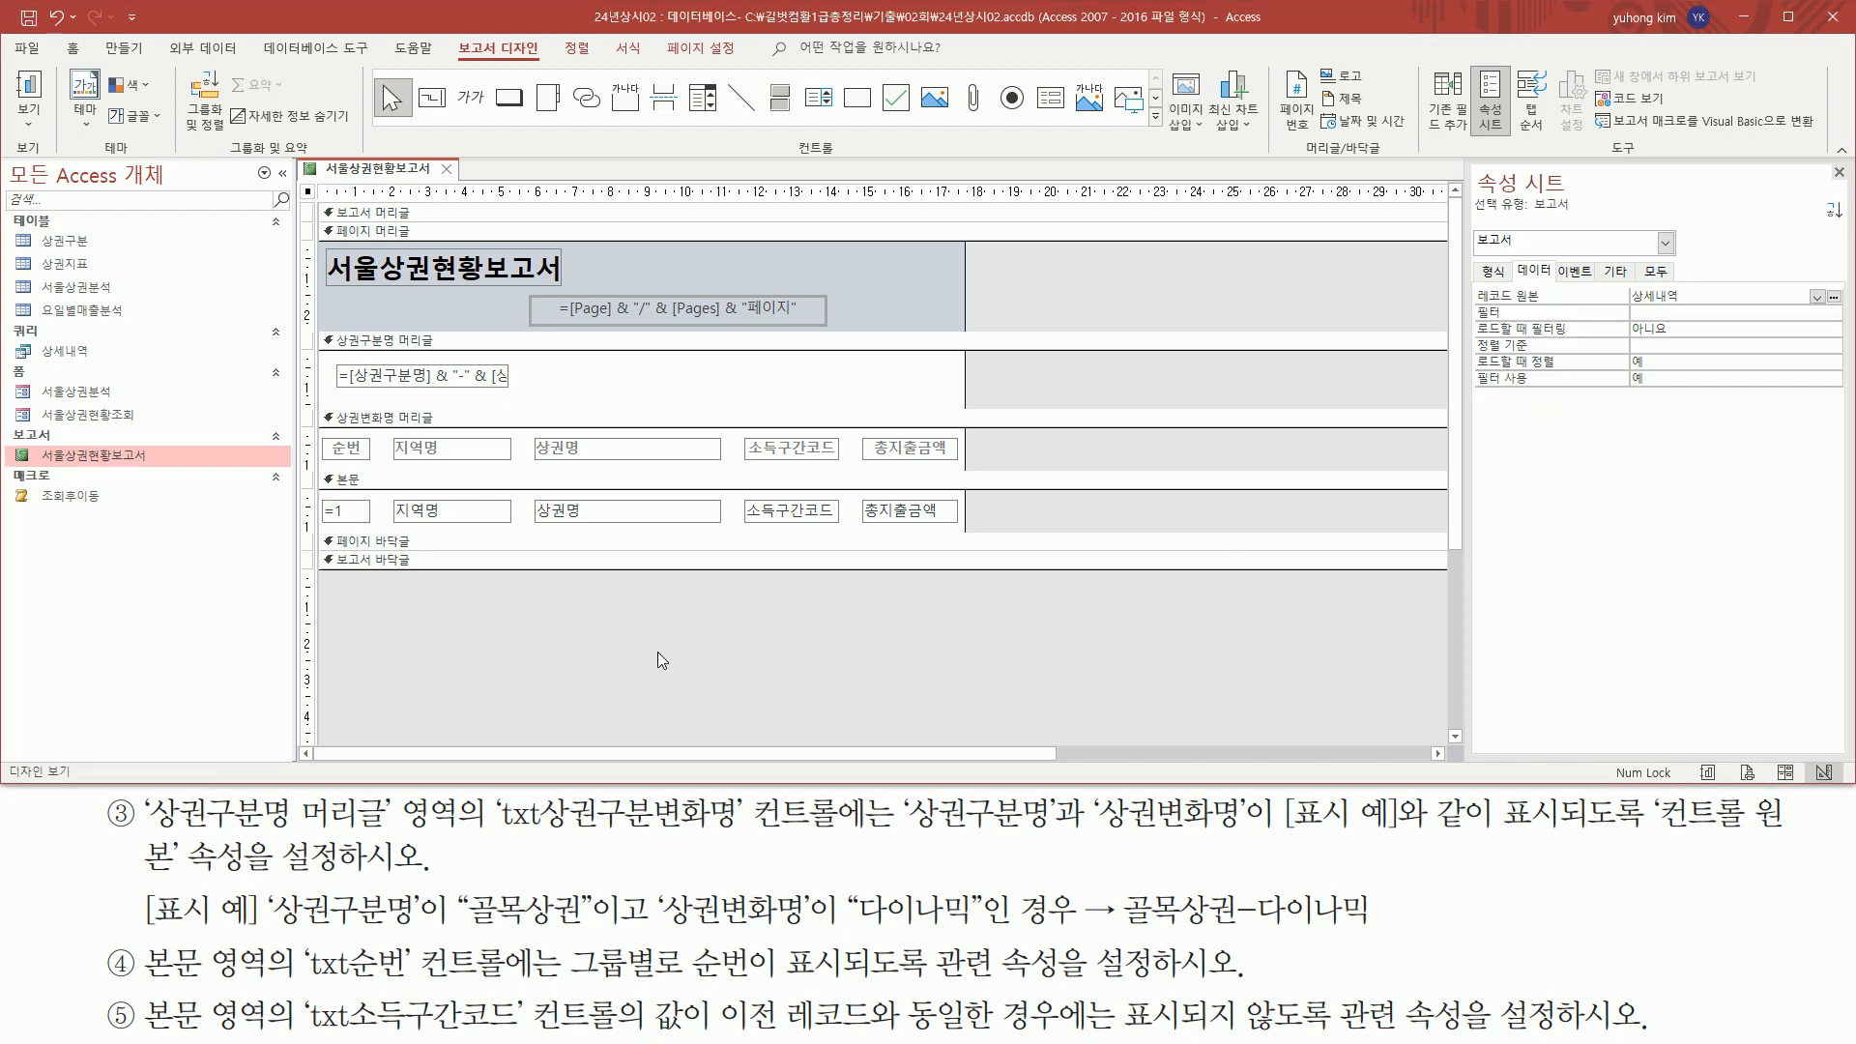
Show the report in print preview and check the 순번 numbering on page 1 down to its last record
right_click(392, 176)
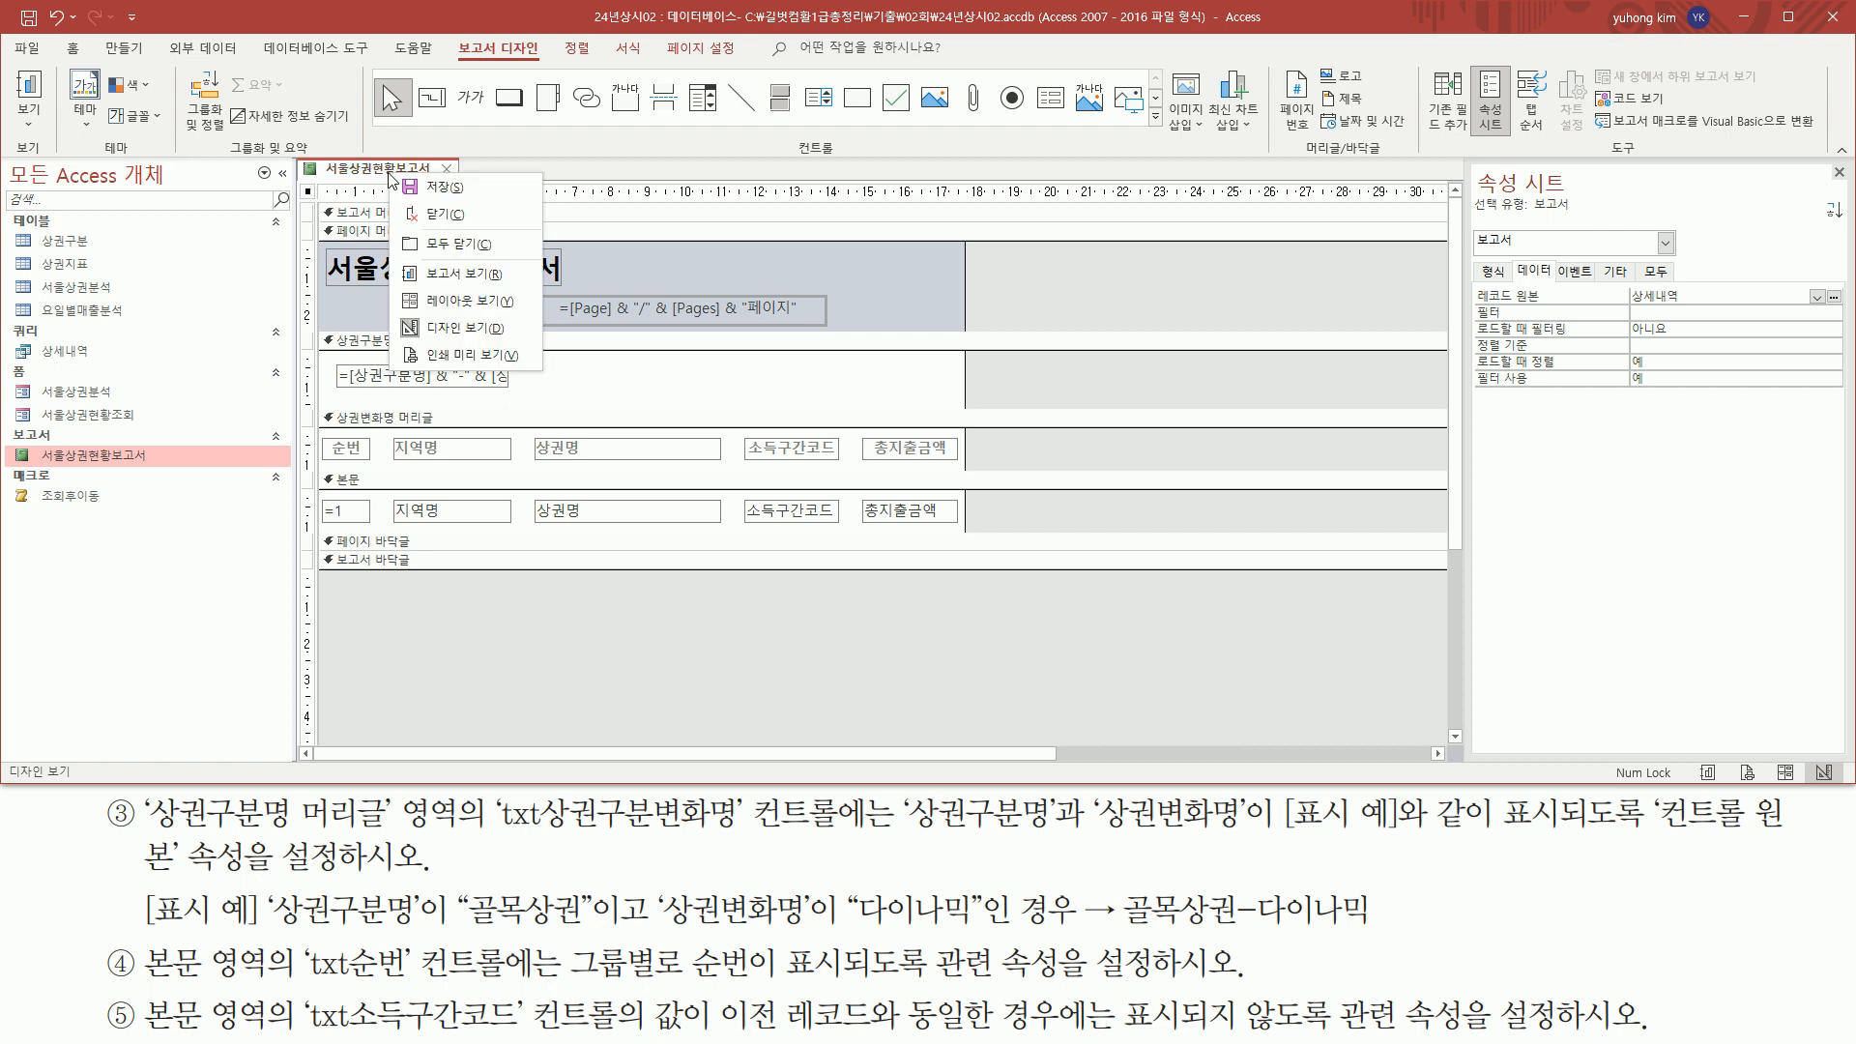
left_click(464, 355)
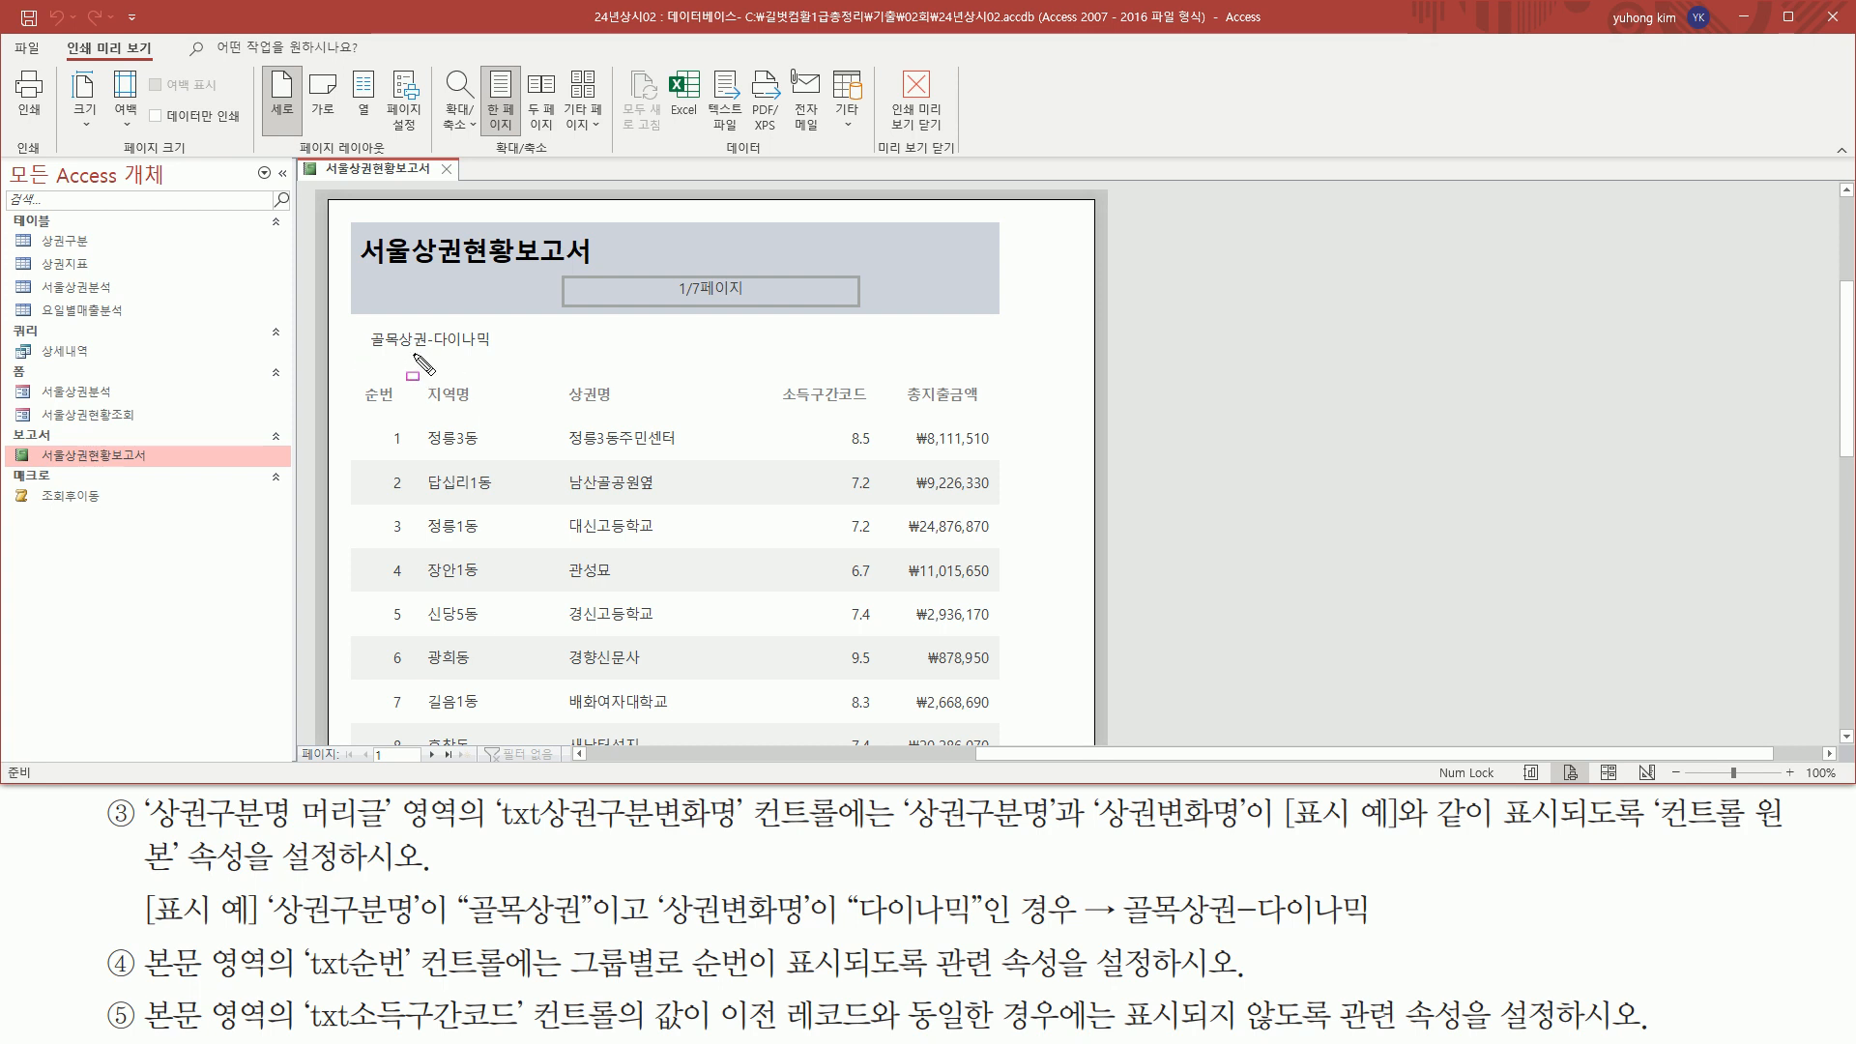
scroll(517, 429, "down", 2)
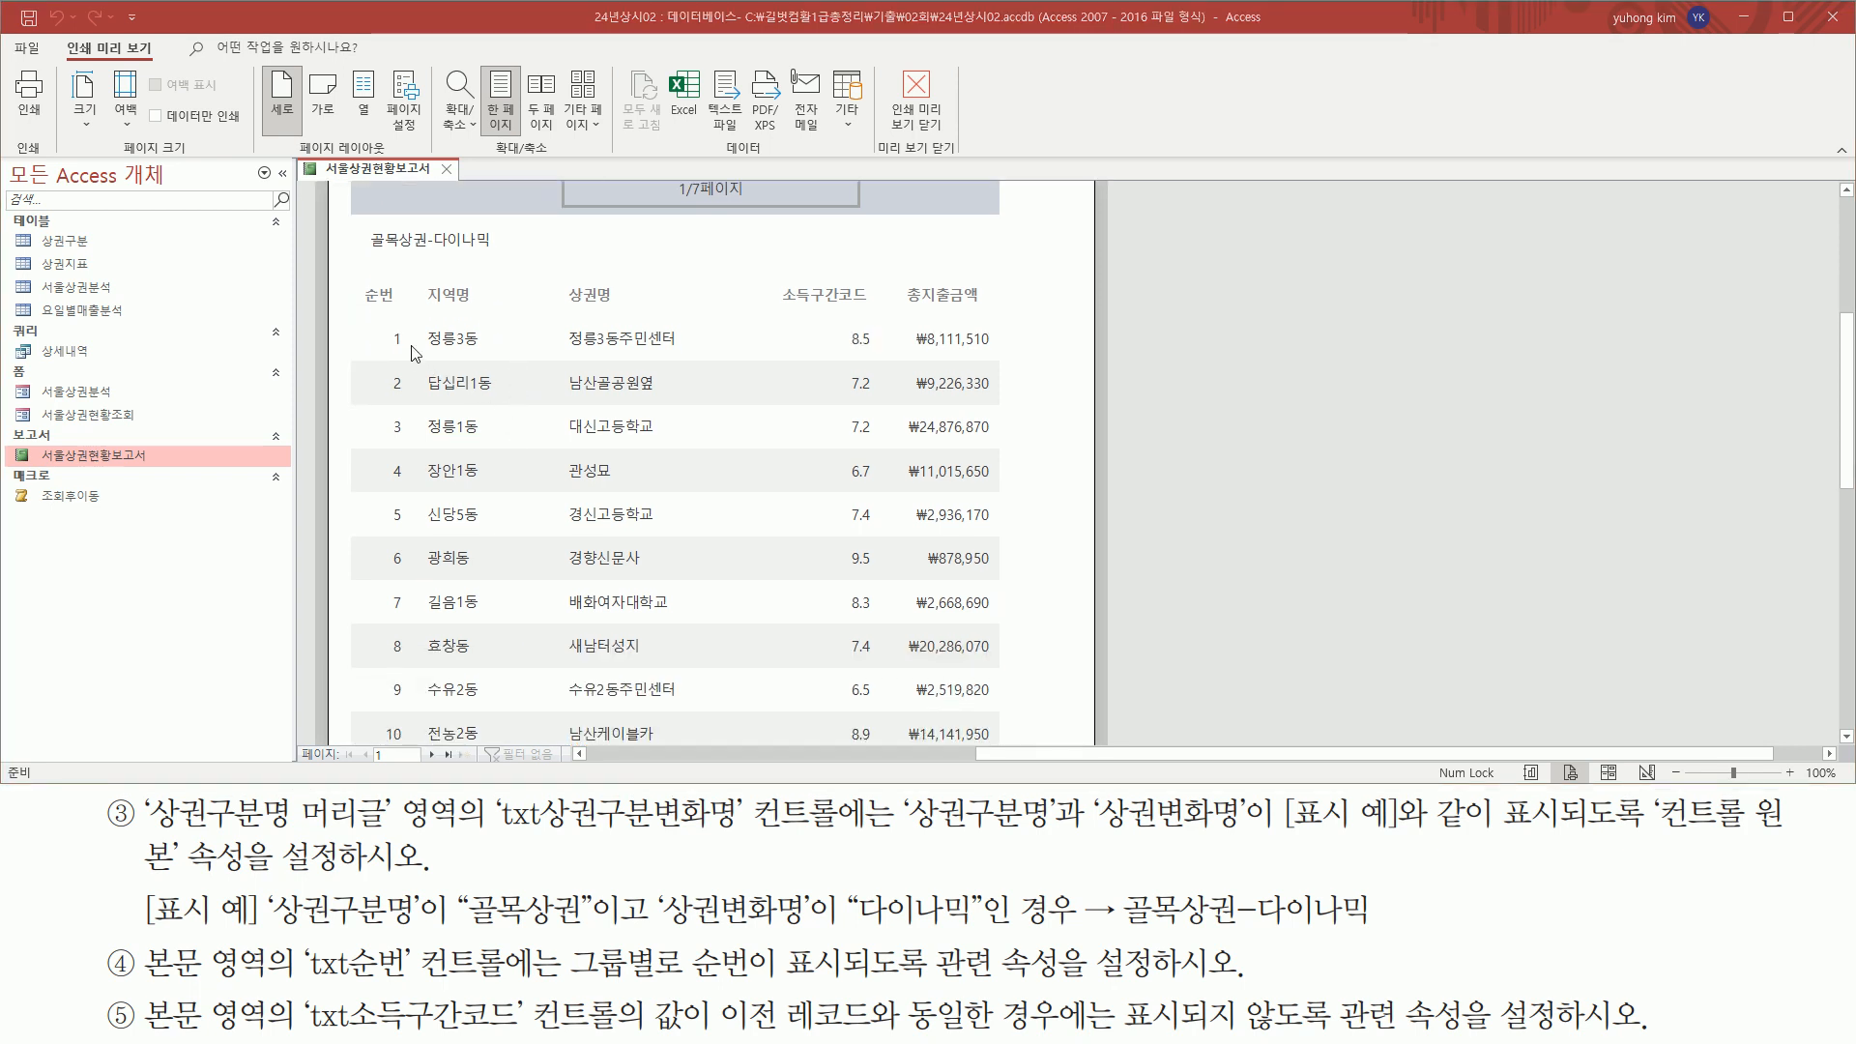
scroll(414, 353, "down", 10)
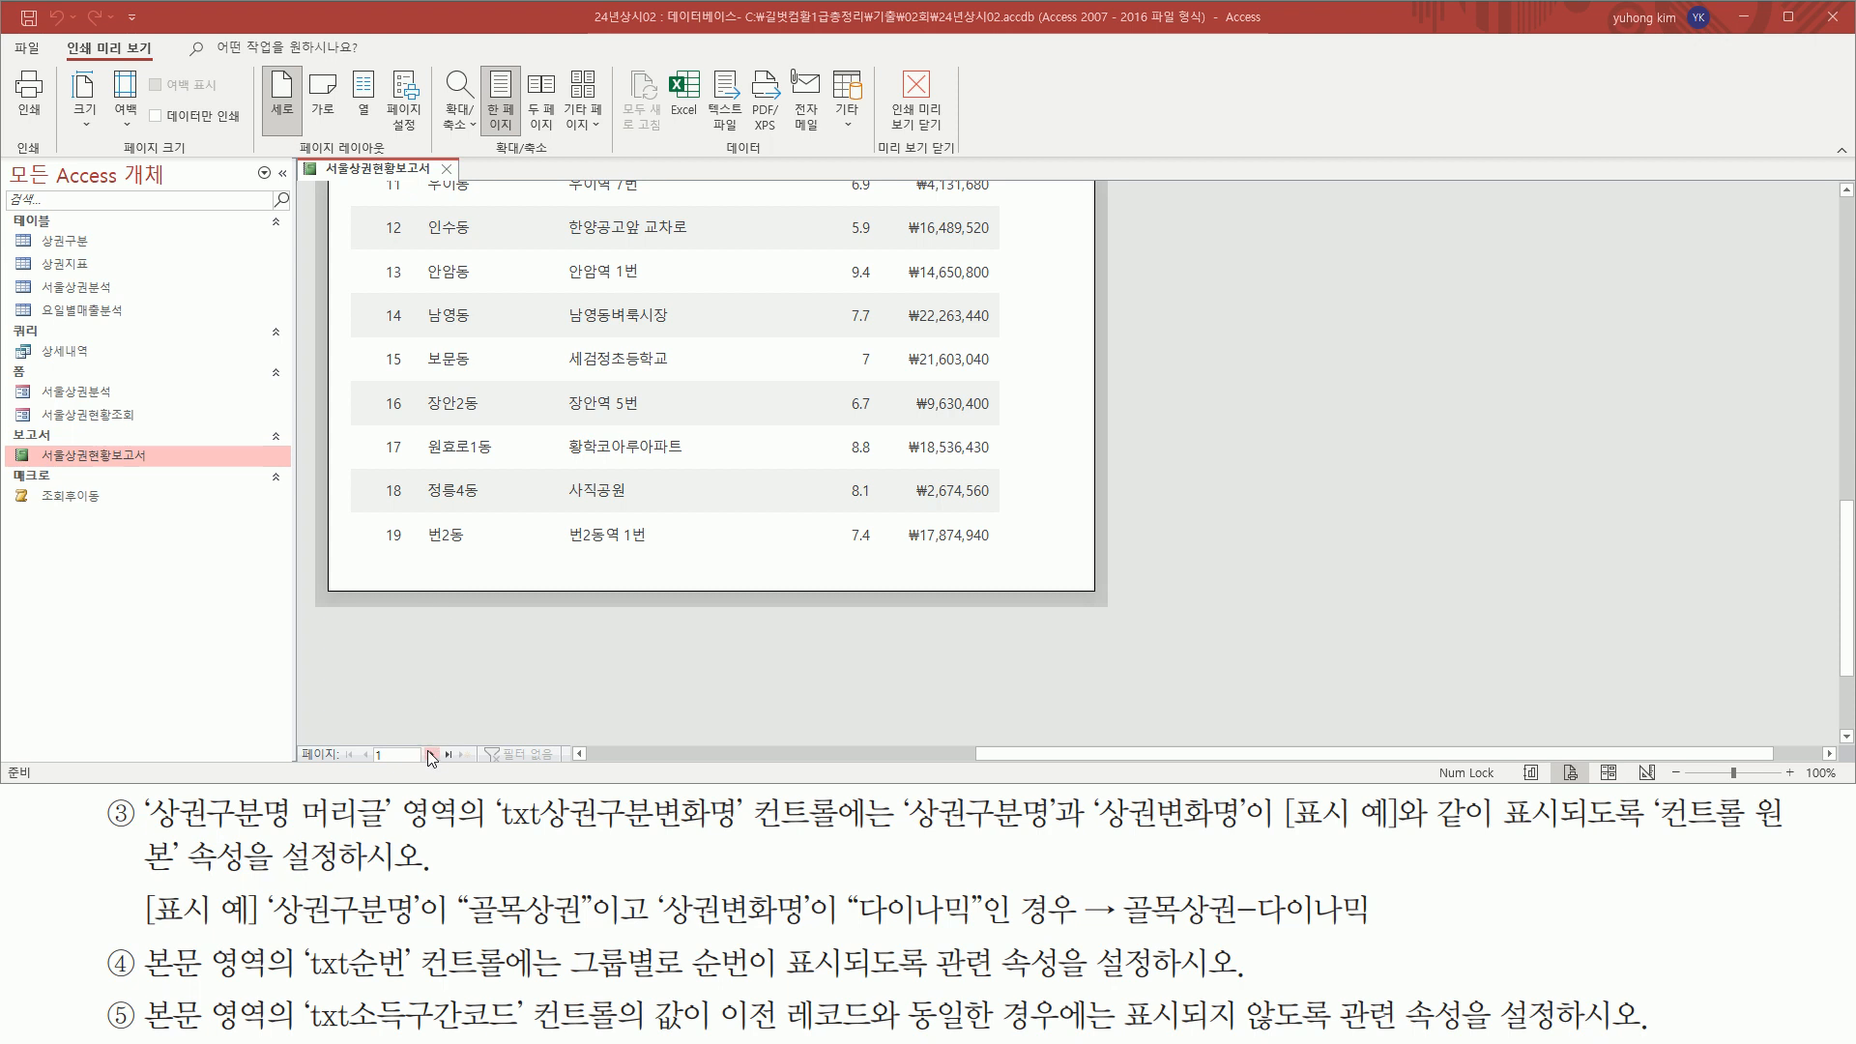
Go to page 2 of the preview and check the 순번 numbering within each 상권변화명 group
left_click(433, 752)
scroll(503, 514, "up", 10)
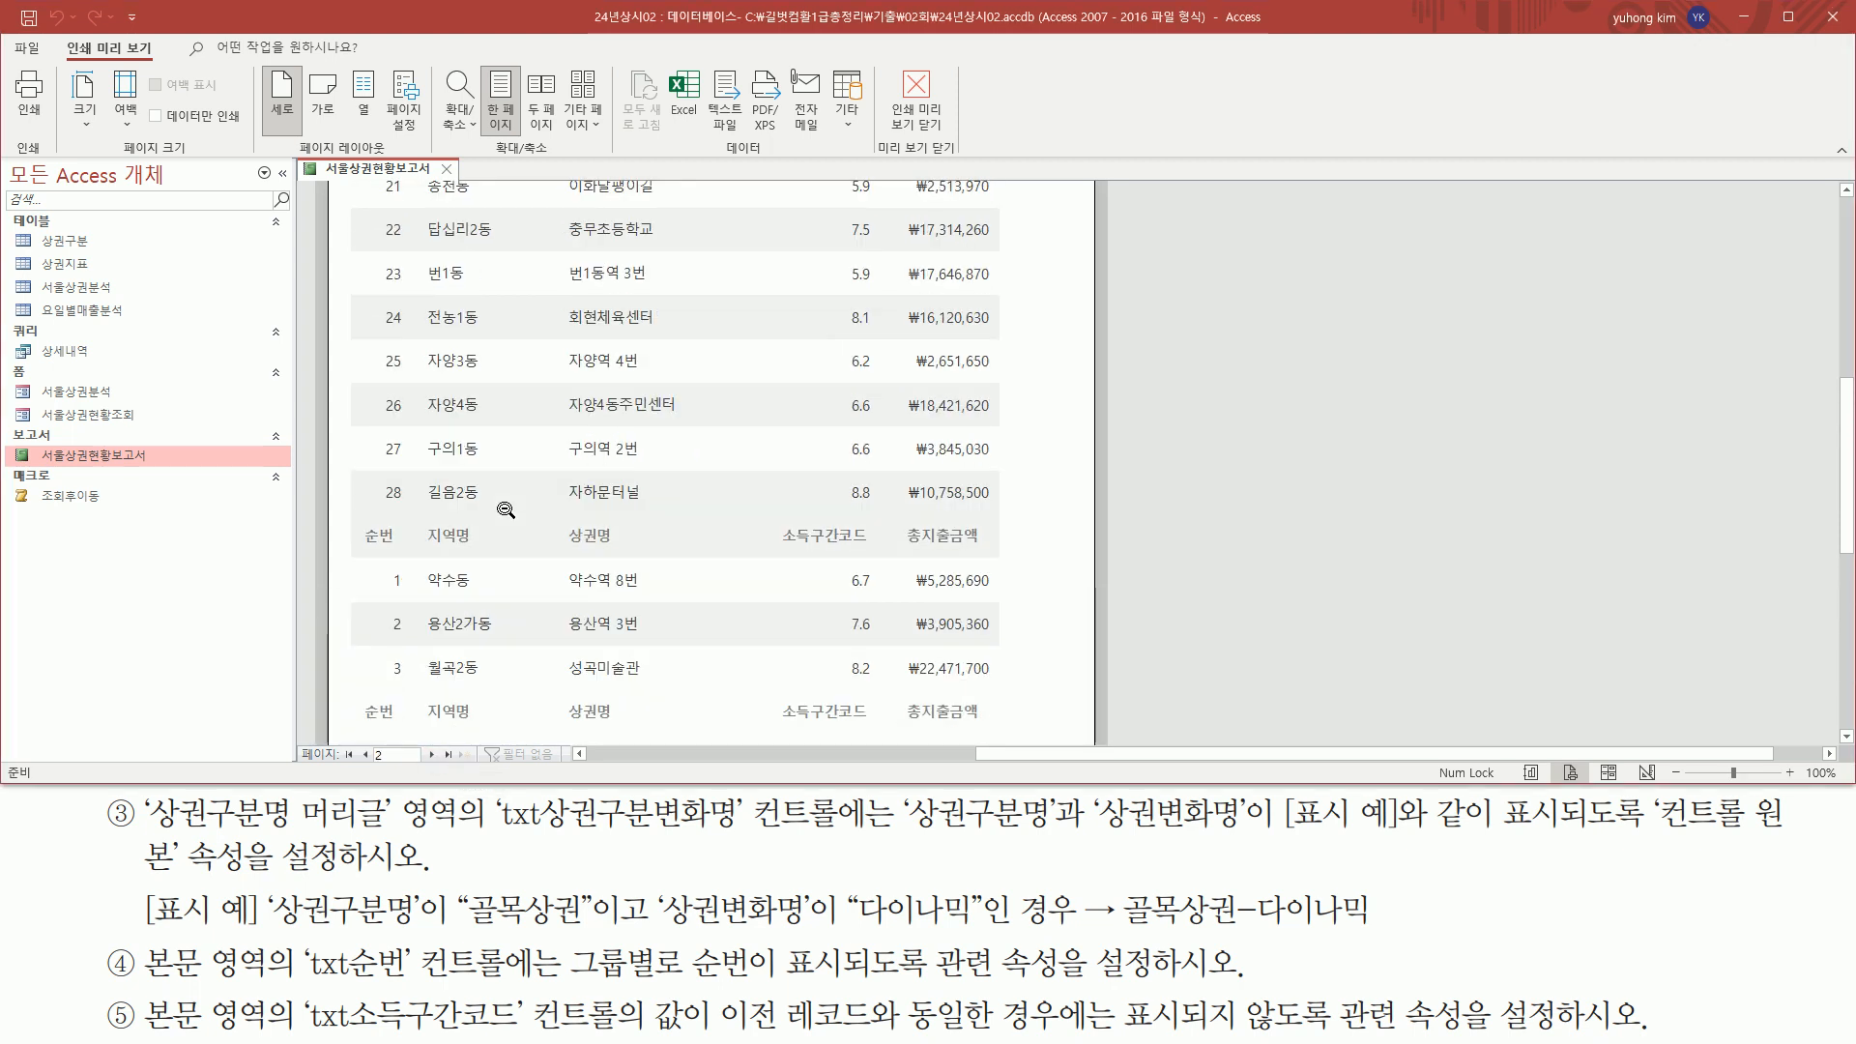
scroll(396, 357, "down", 7)
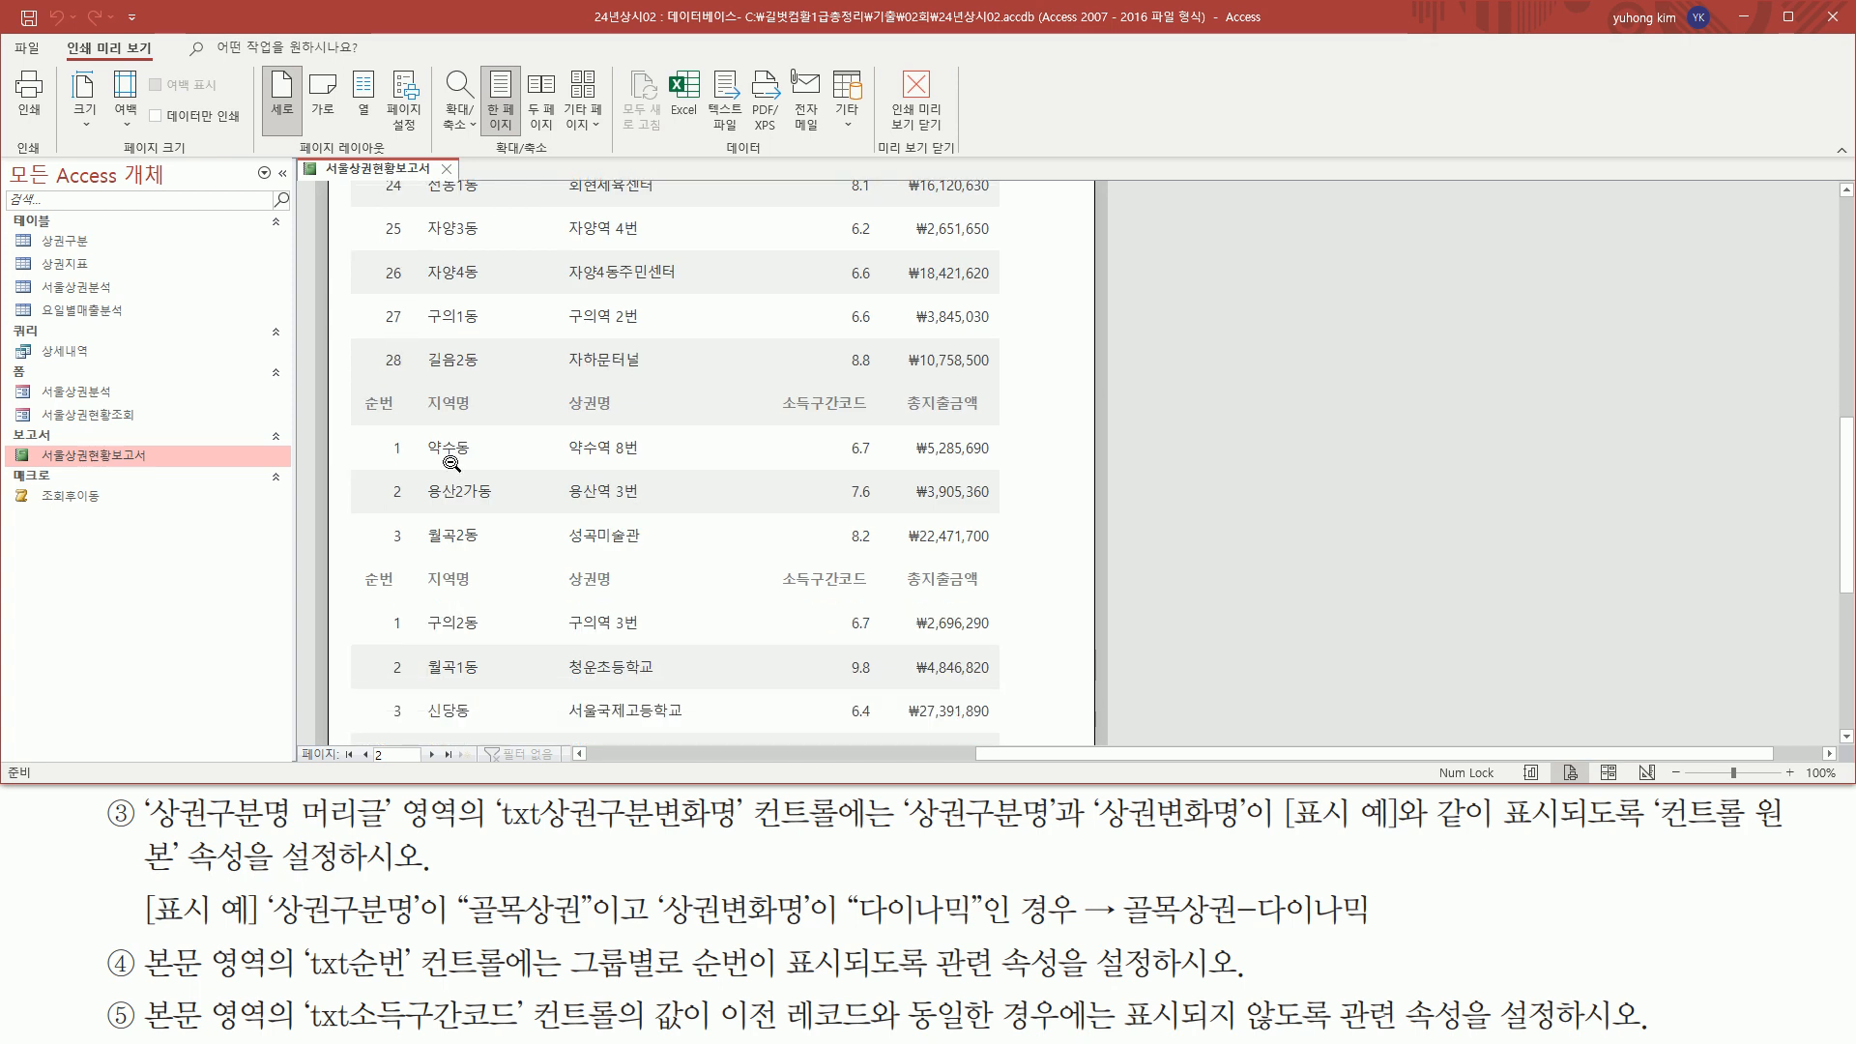
mouse_move(356, 390)
left_mouse_down()
mouse_move(759, 566)
mouse_move(1015, 560)
left_mouse_up()
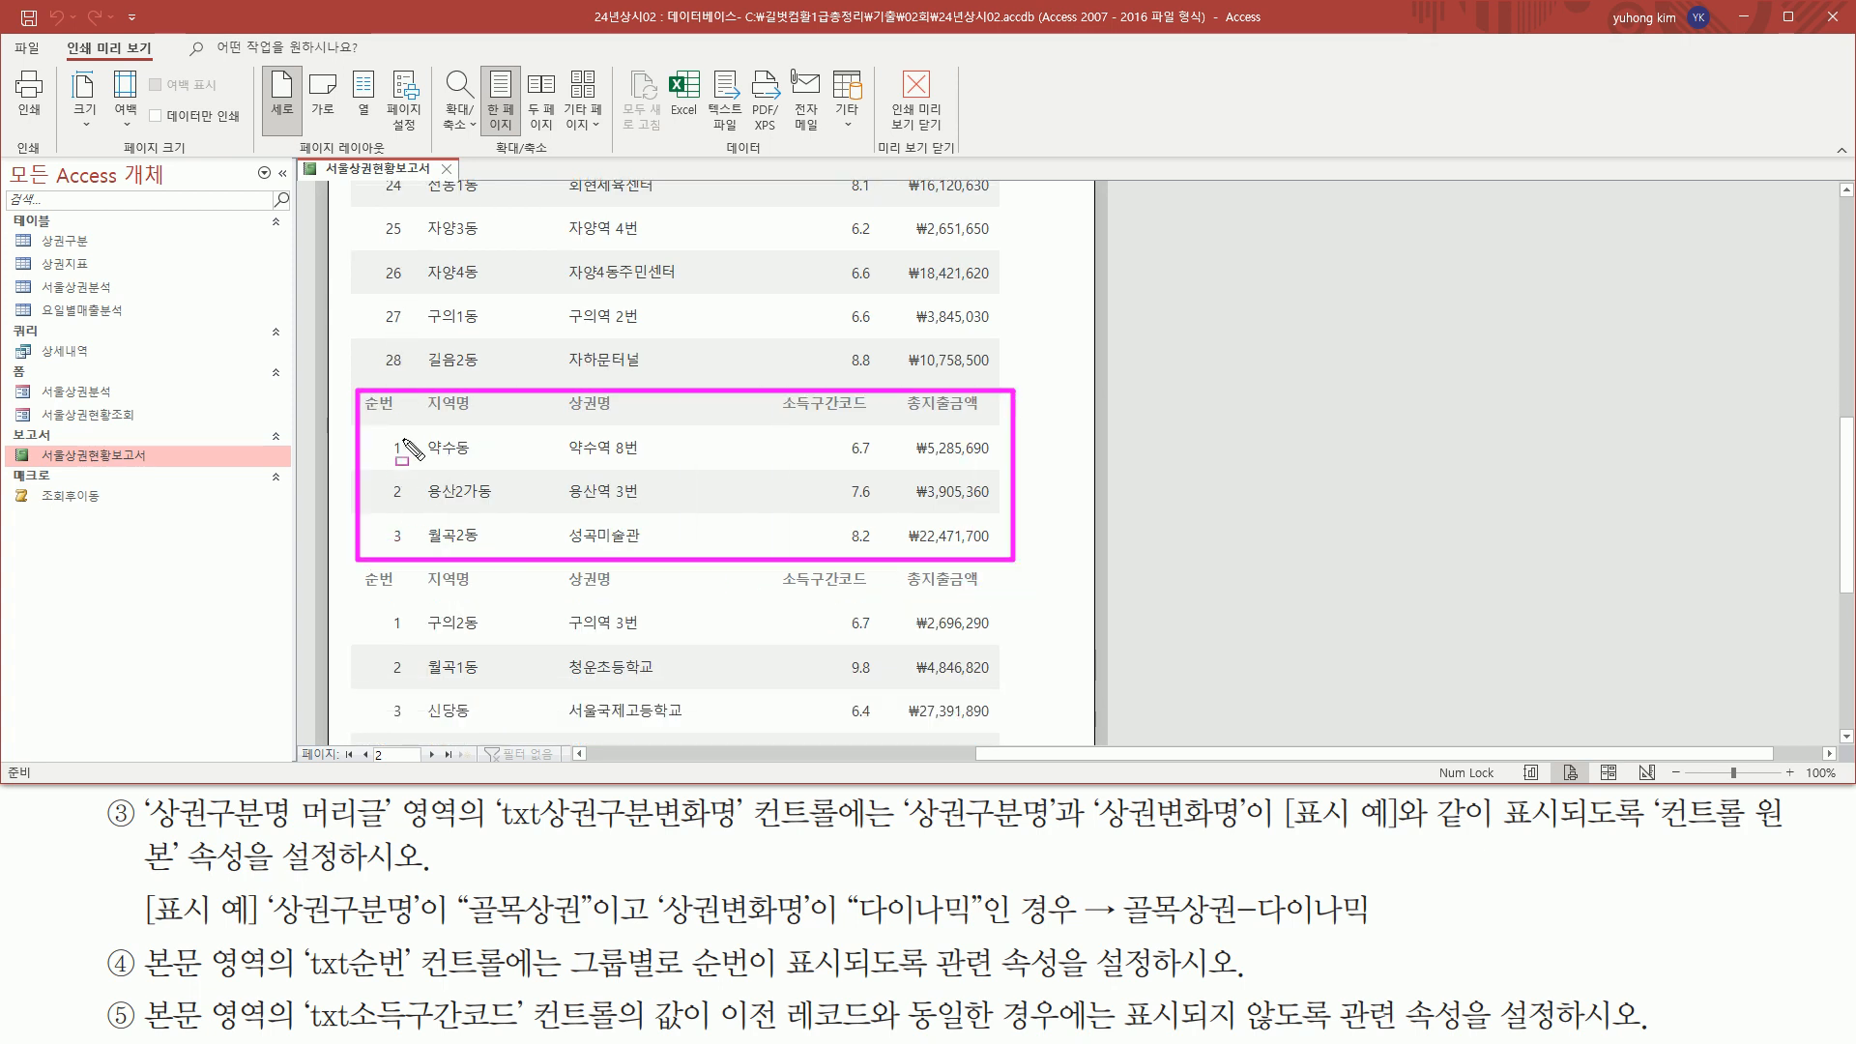
key("Escape")
scroll(392, 390, "down", 4)
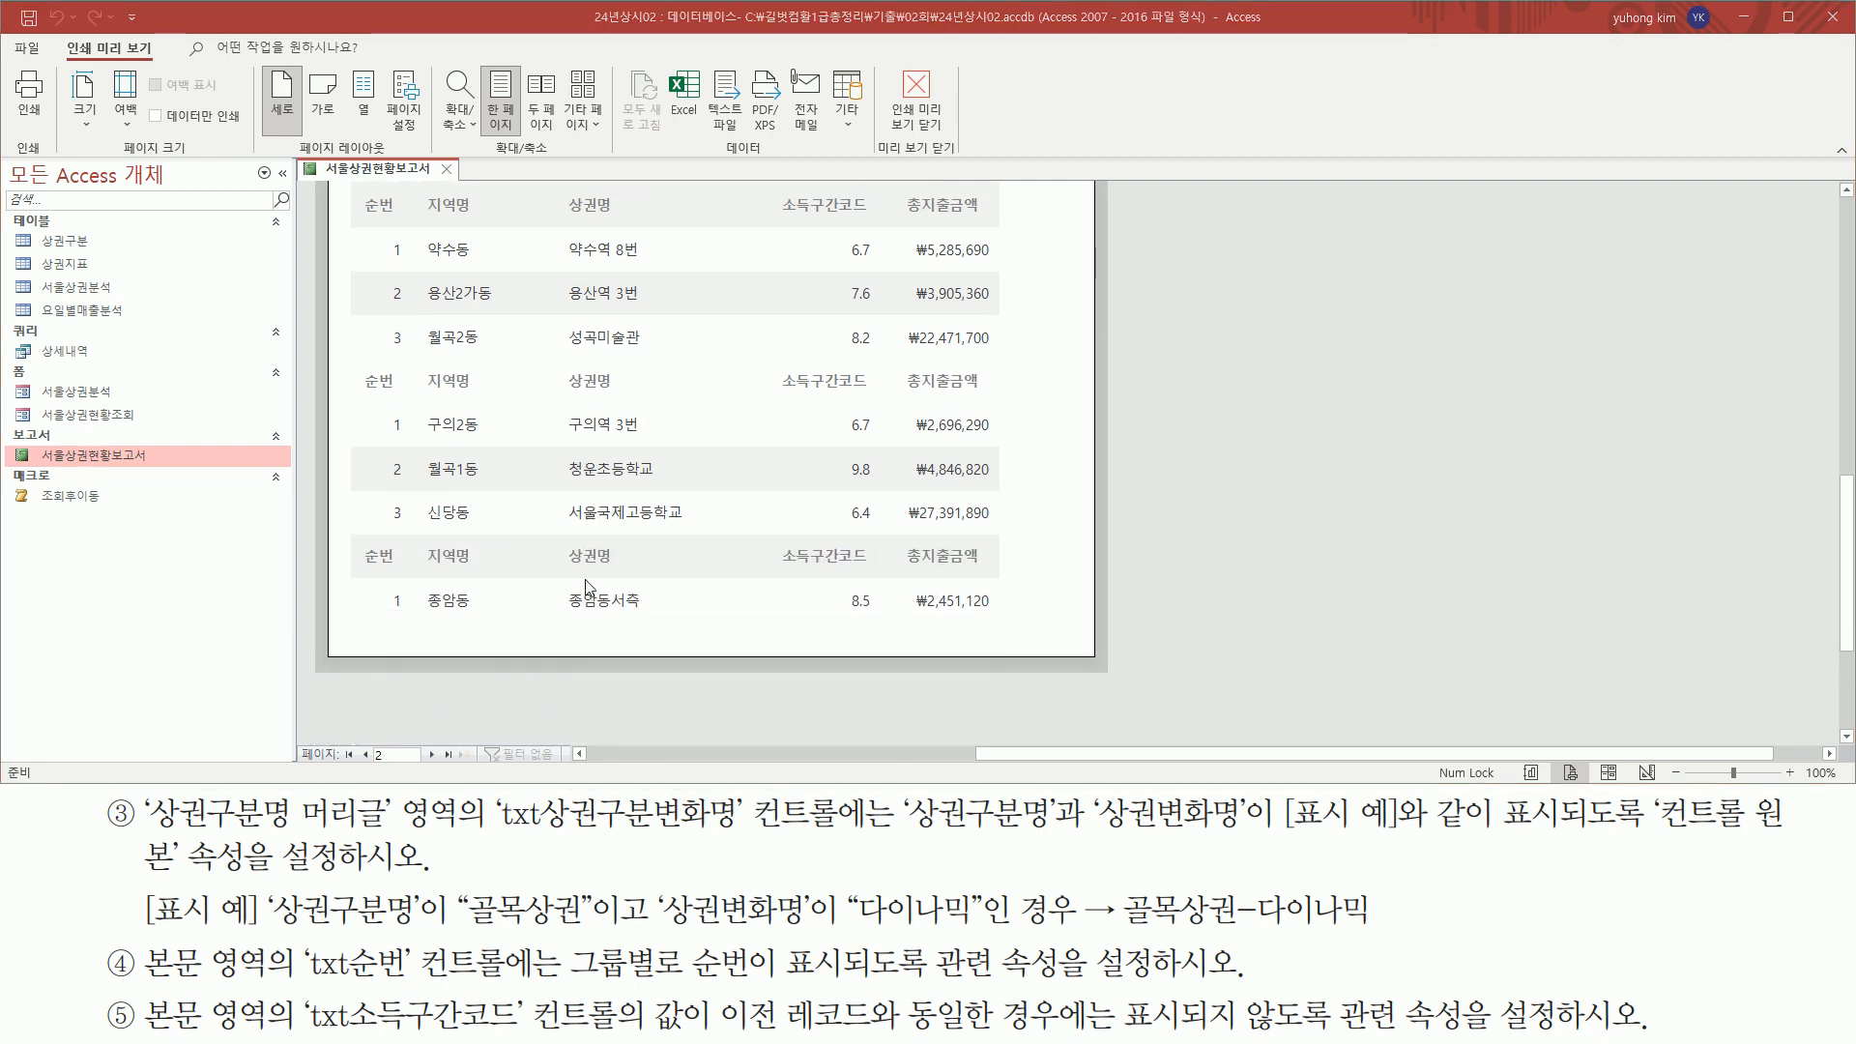
mouse_move(357, 403)
left_mouse_down()
mouse_move(1044, 546)
mouse_move(1022, 536)
left_mouse_up()
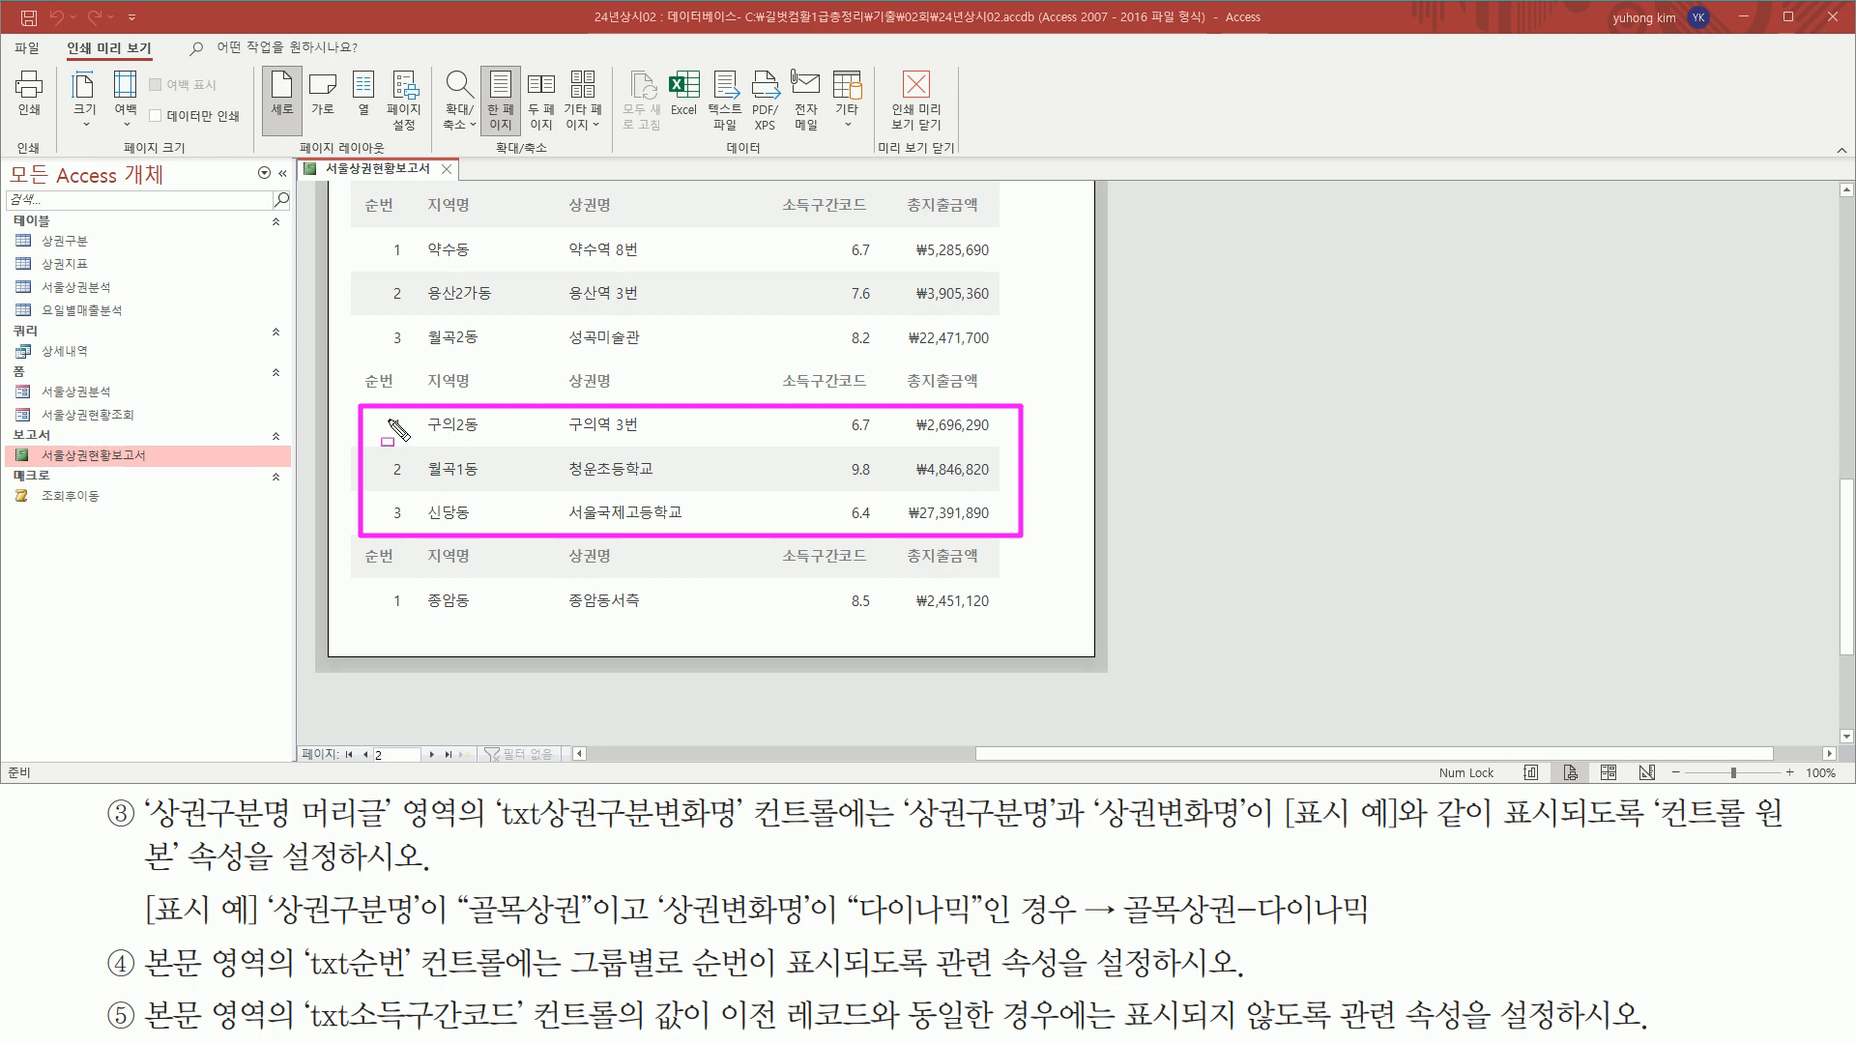
key("Escape")
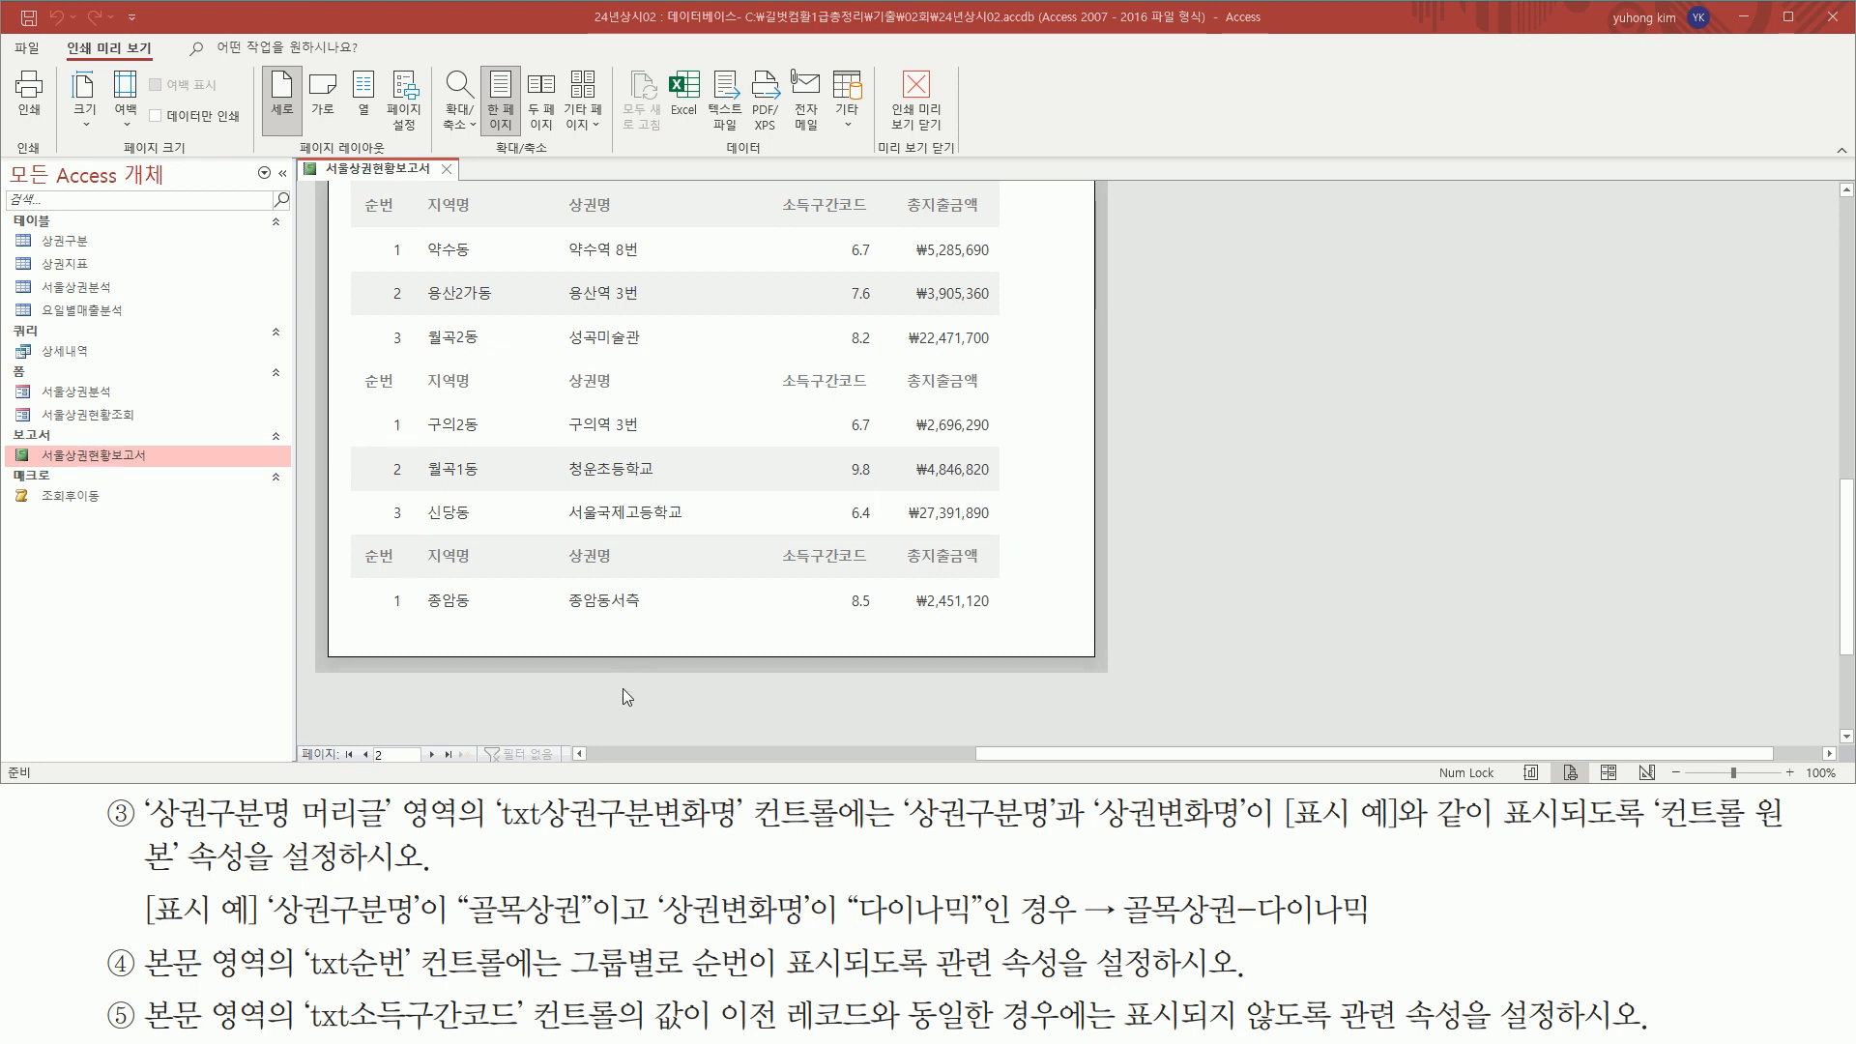
Read the txt소득구간코드 requirement and examine the 소득구간코드 column on page 1 for identical values in consecutive records
mouse_move(141, 987)
left_mouse_down()
mouse_move(273, 1040)
mouse_move(502, 1032)
left_mouse_up()
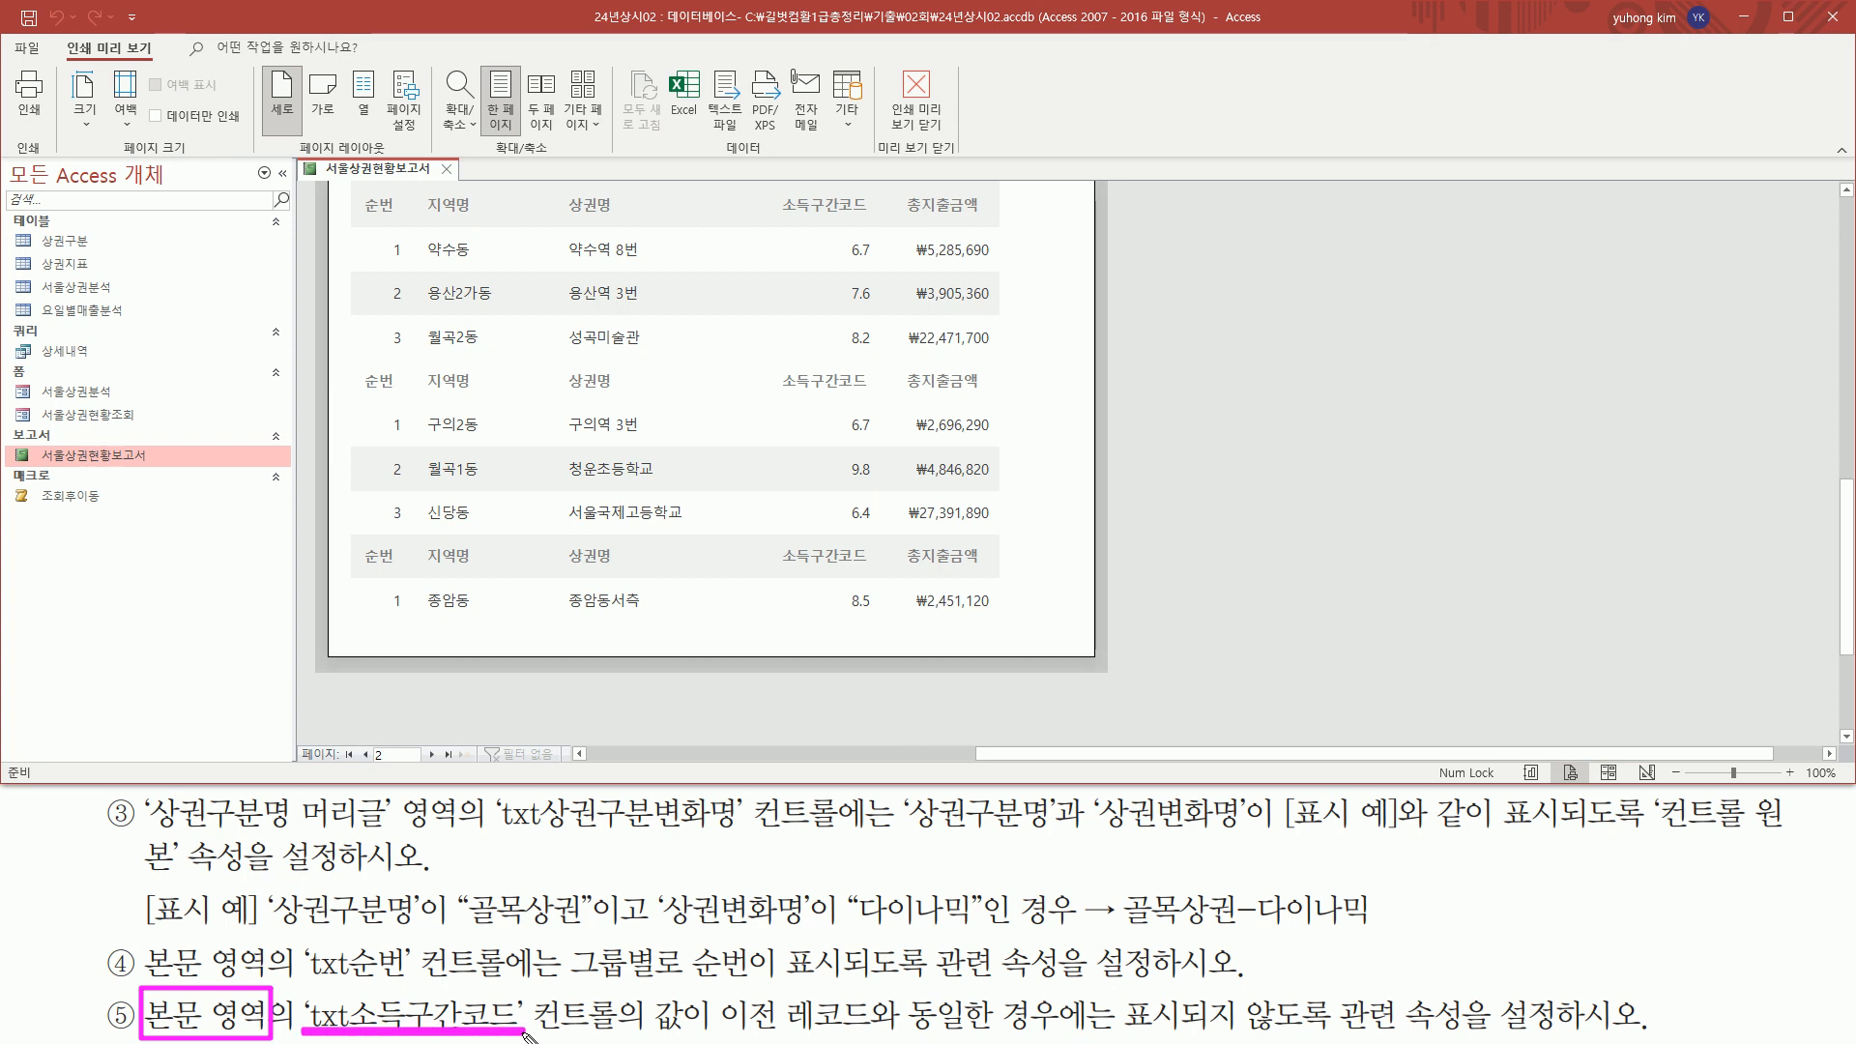
left_click_drag(702, 1031, 1587, 1034)
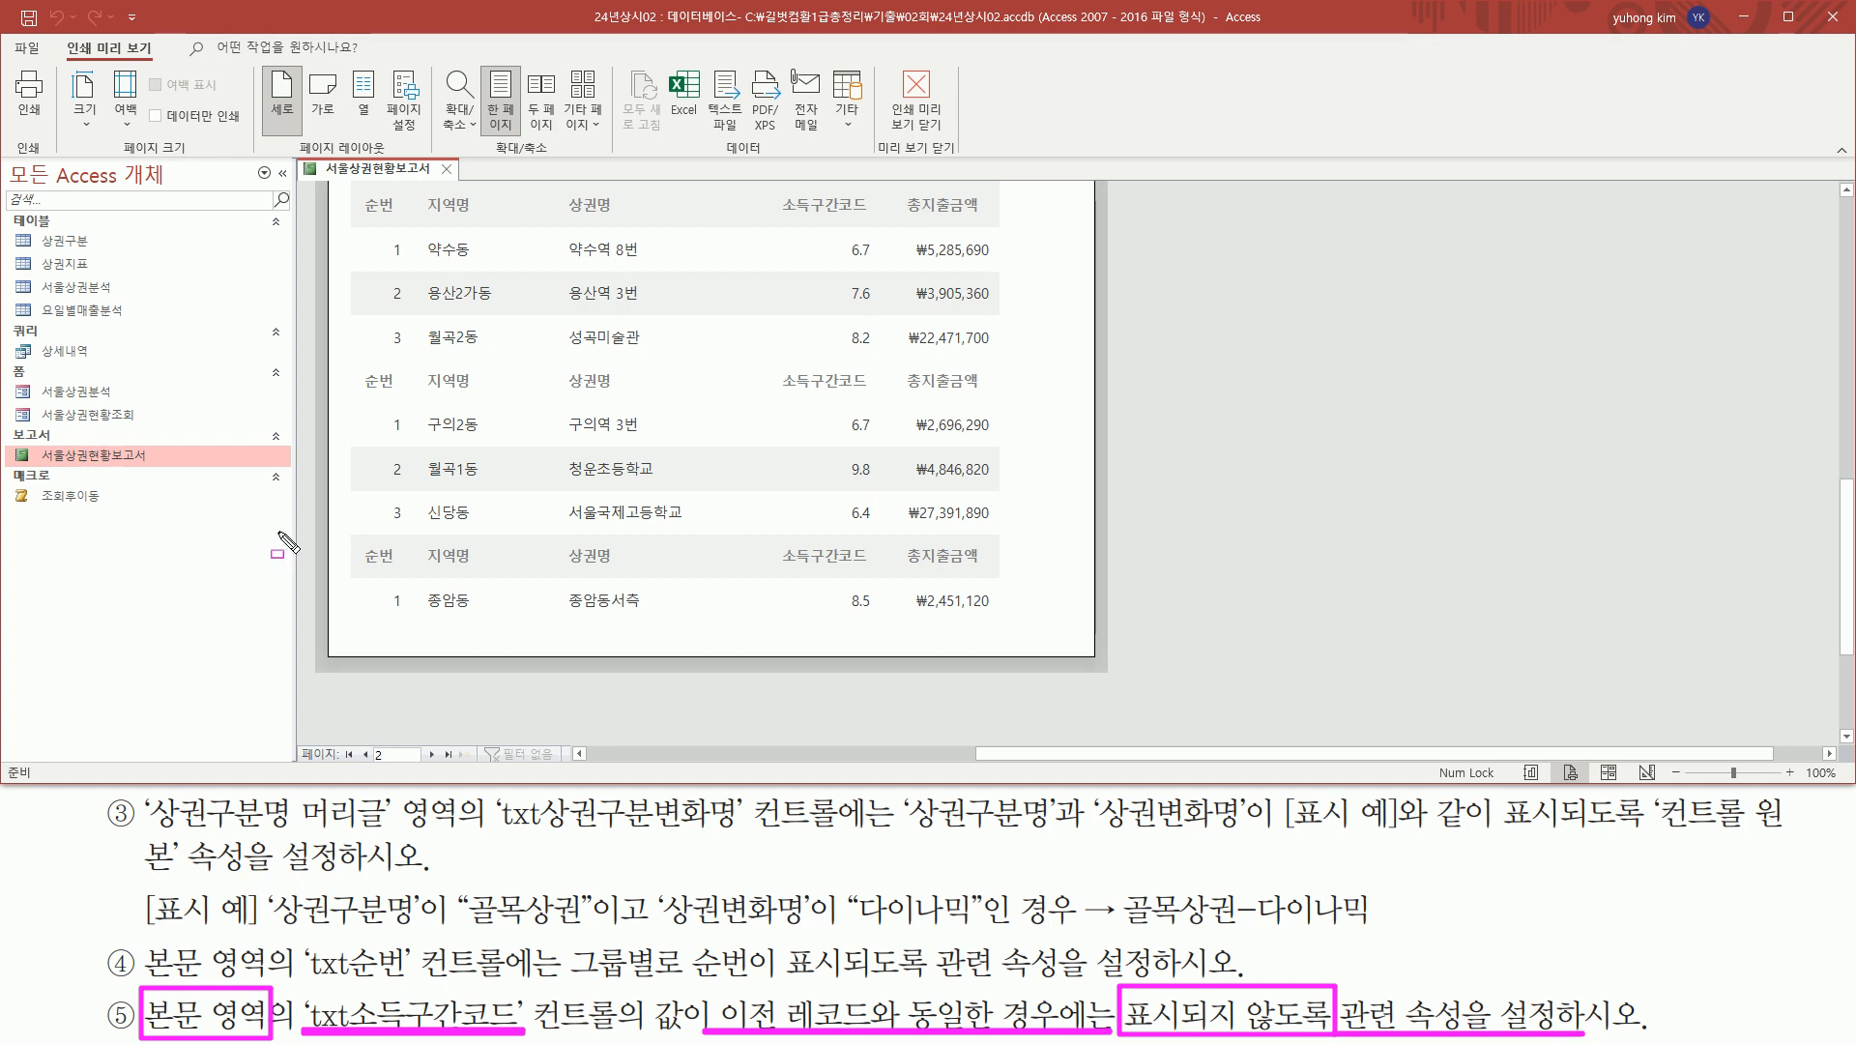
key("Escape")
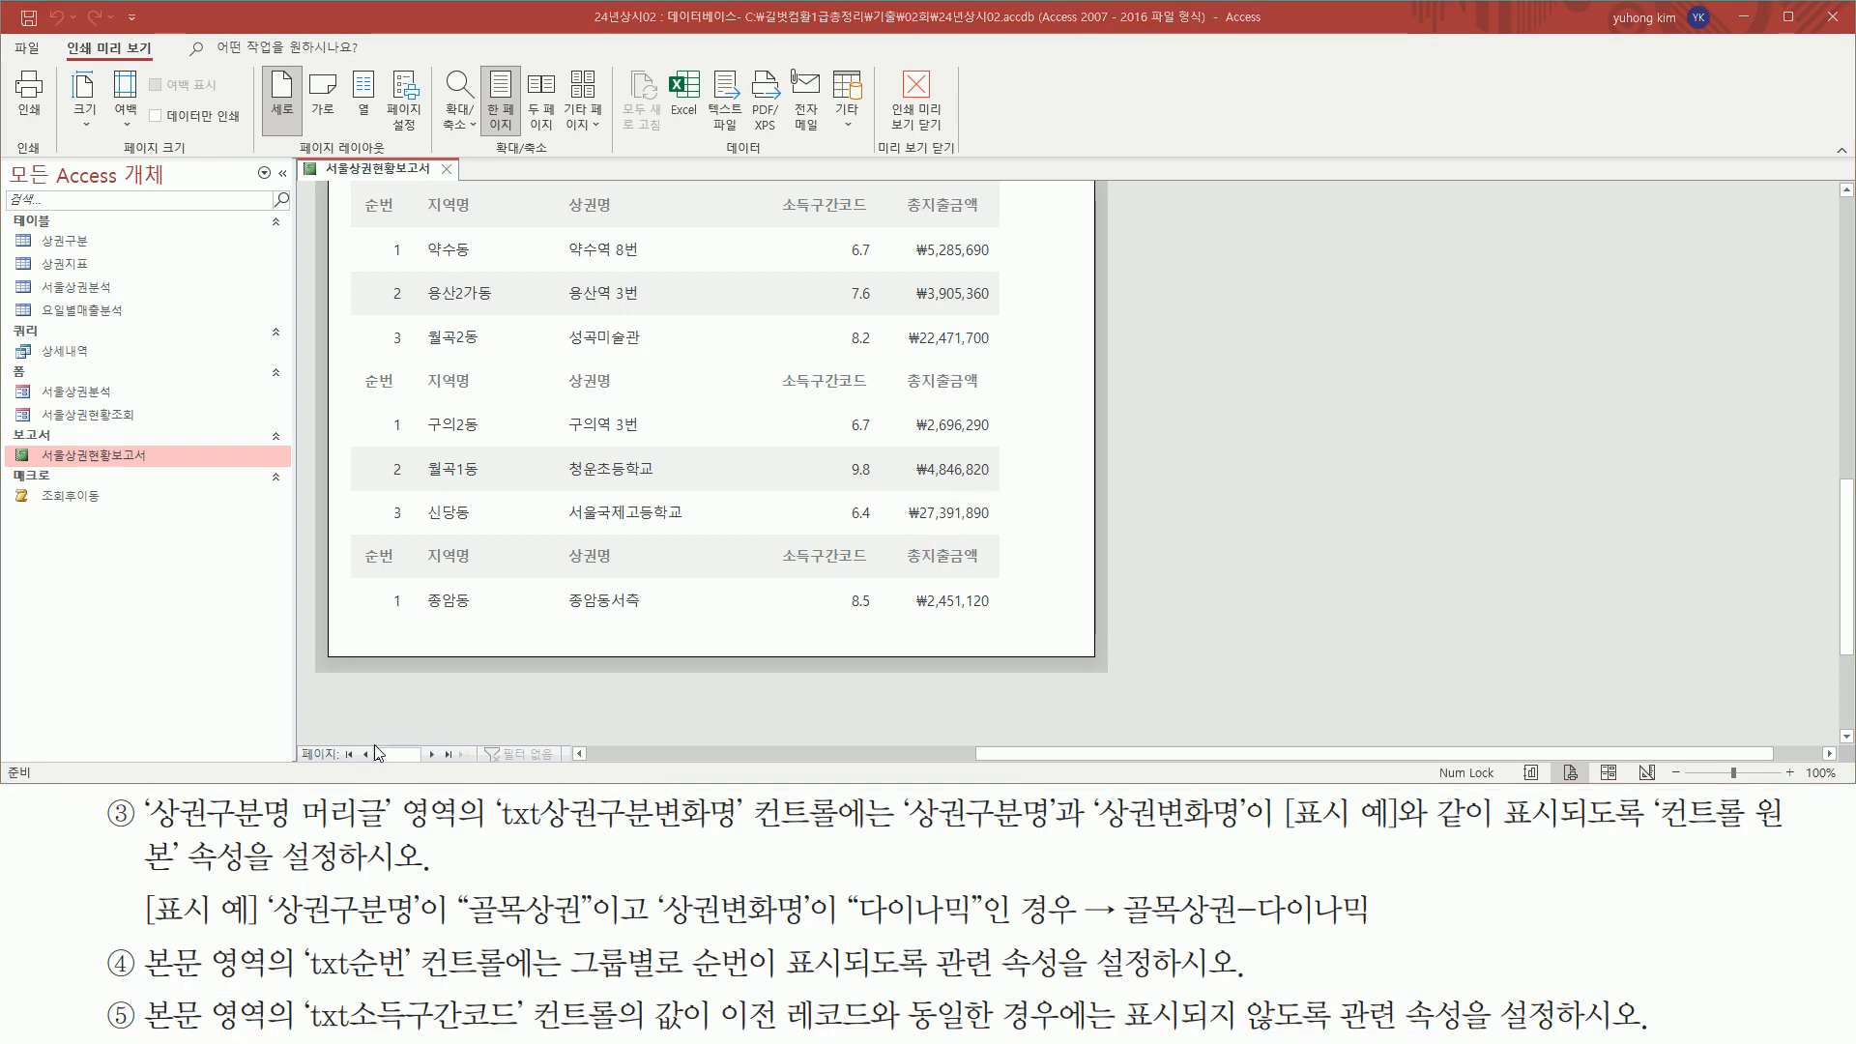
scroll(802, 565, "up", 10)
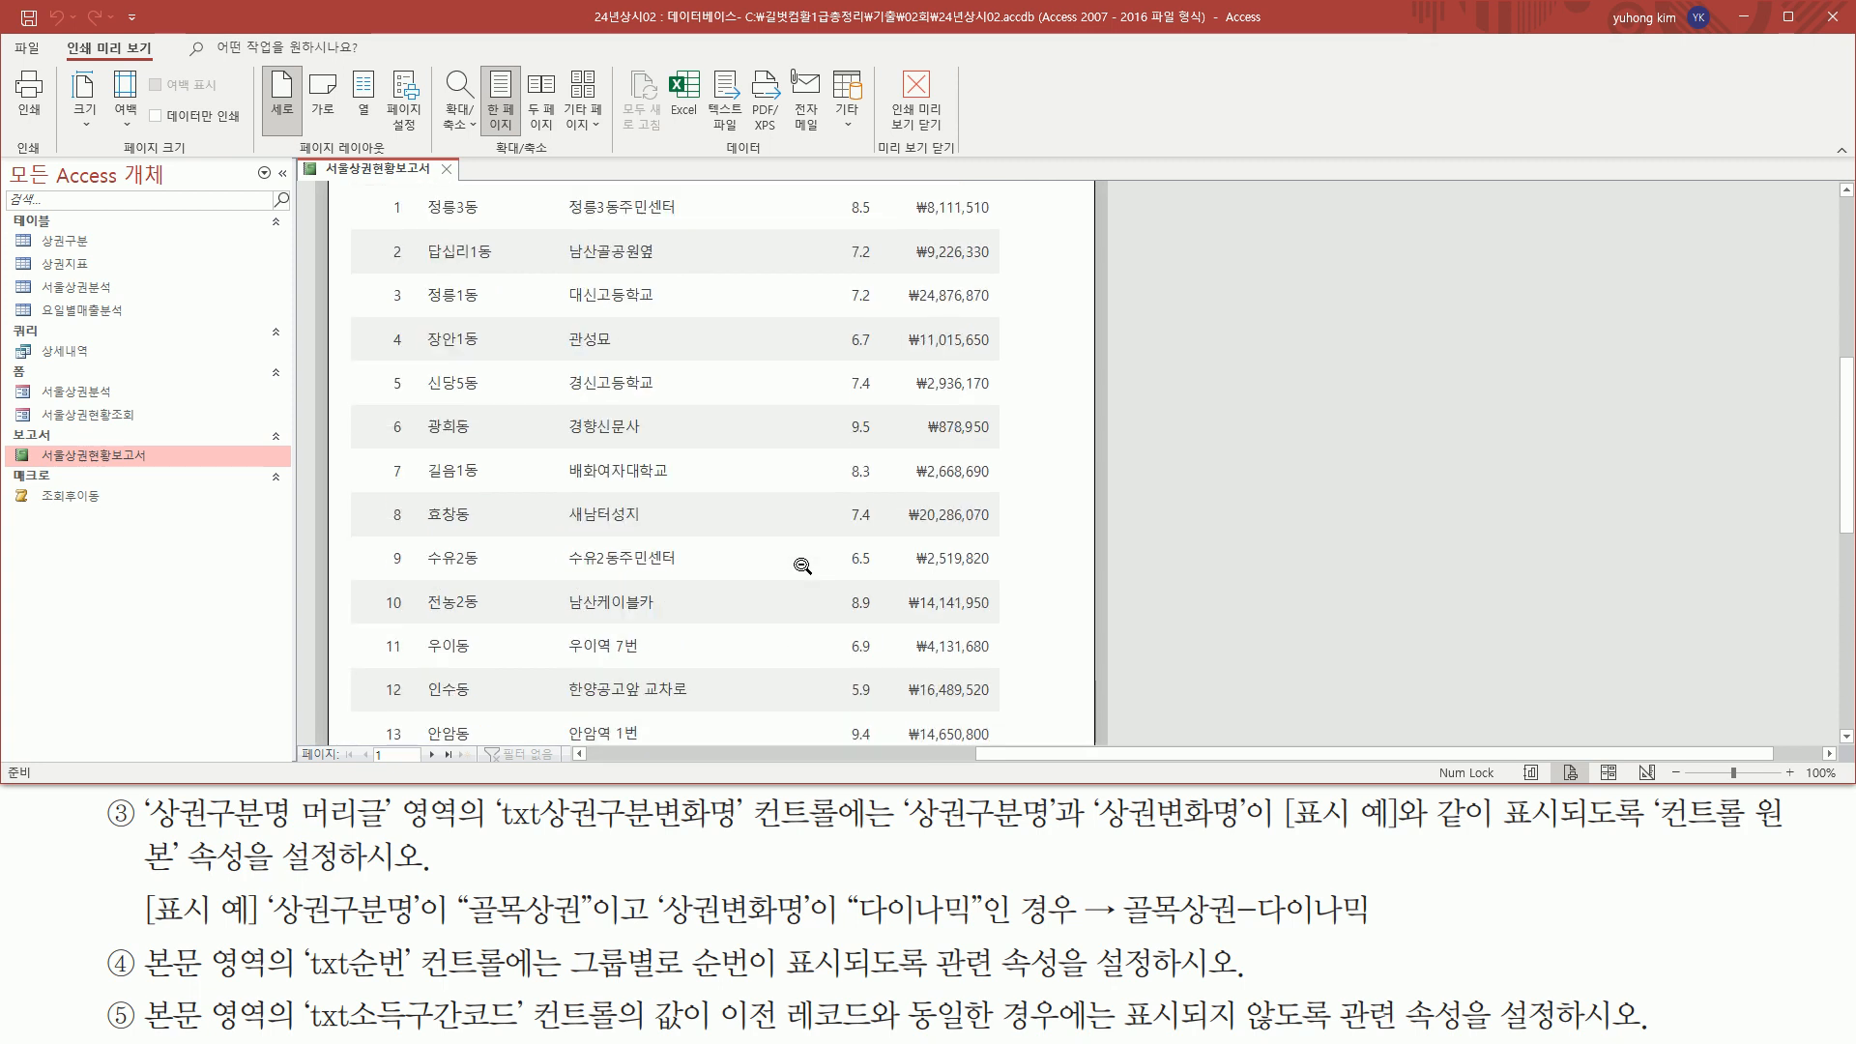
scroll(802, 566, "up", 1)
key("ctrl+2")
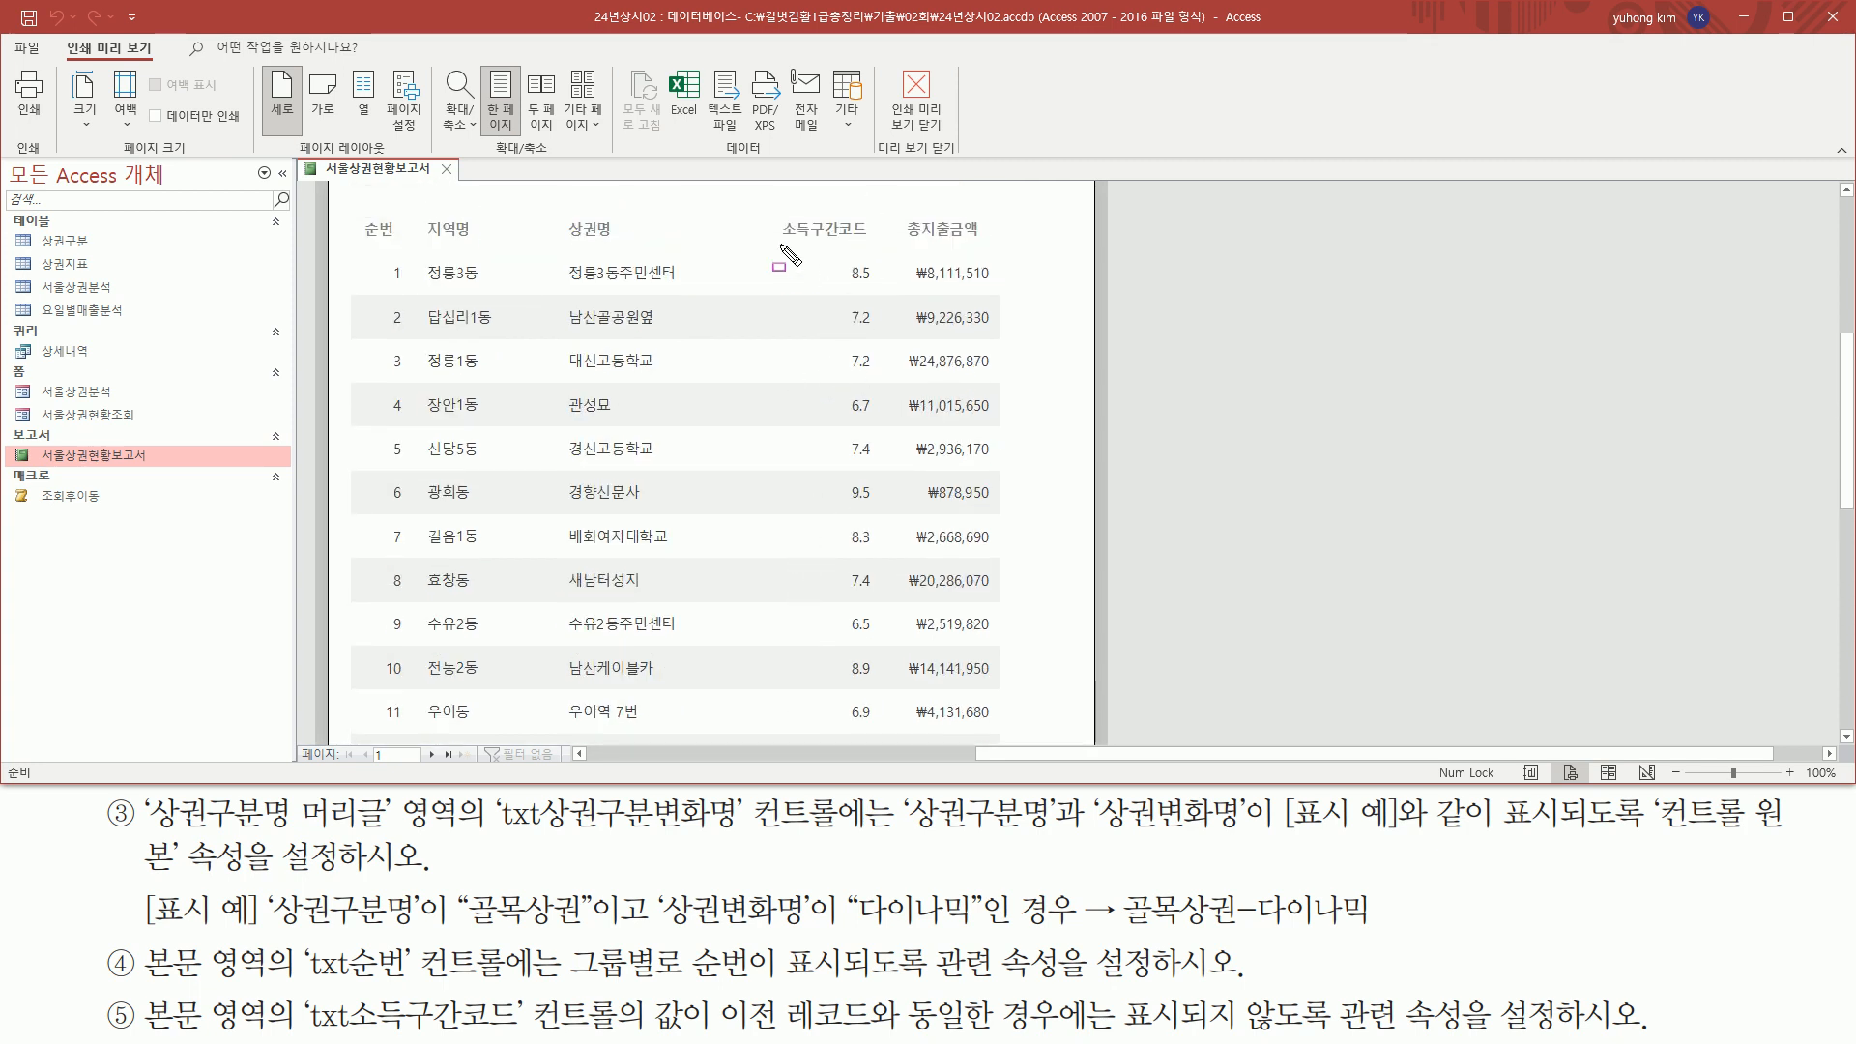
mouse_move(779, 235)
left_mouse_down()
mouse_move(871, 237)
mouse_move(904, 724)
left_mouse_up()
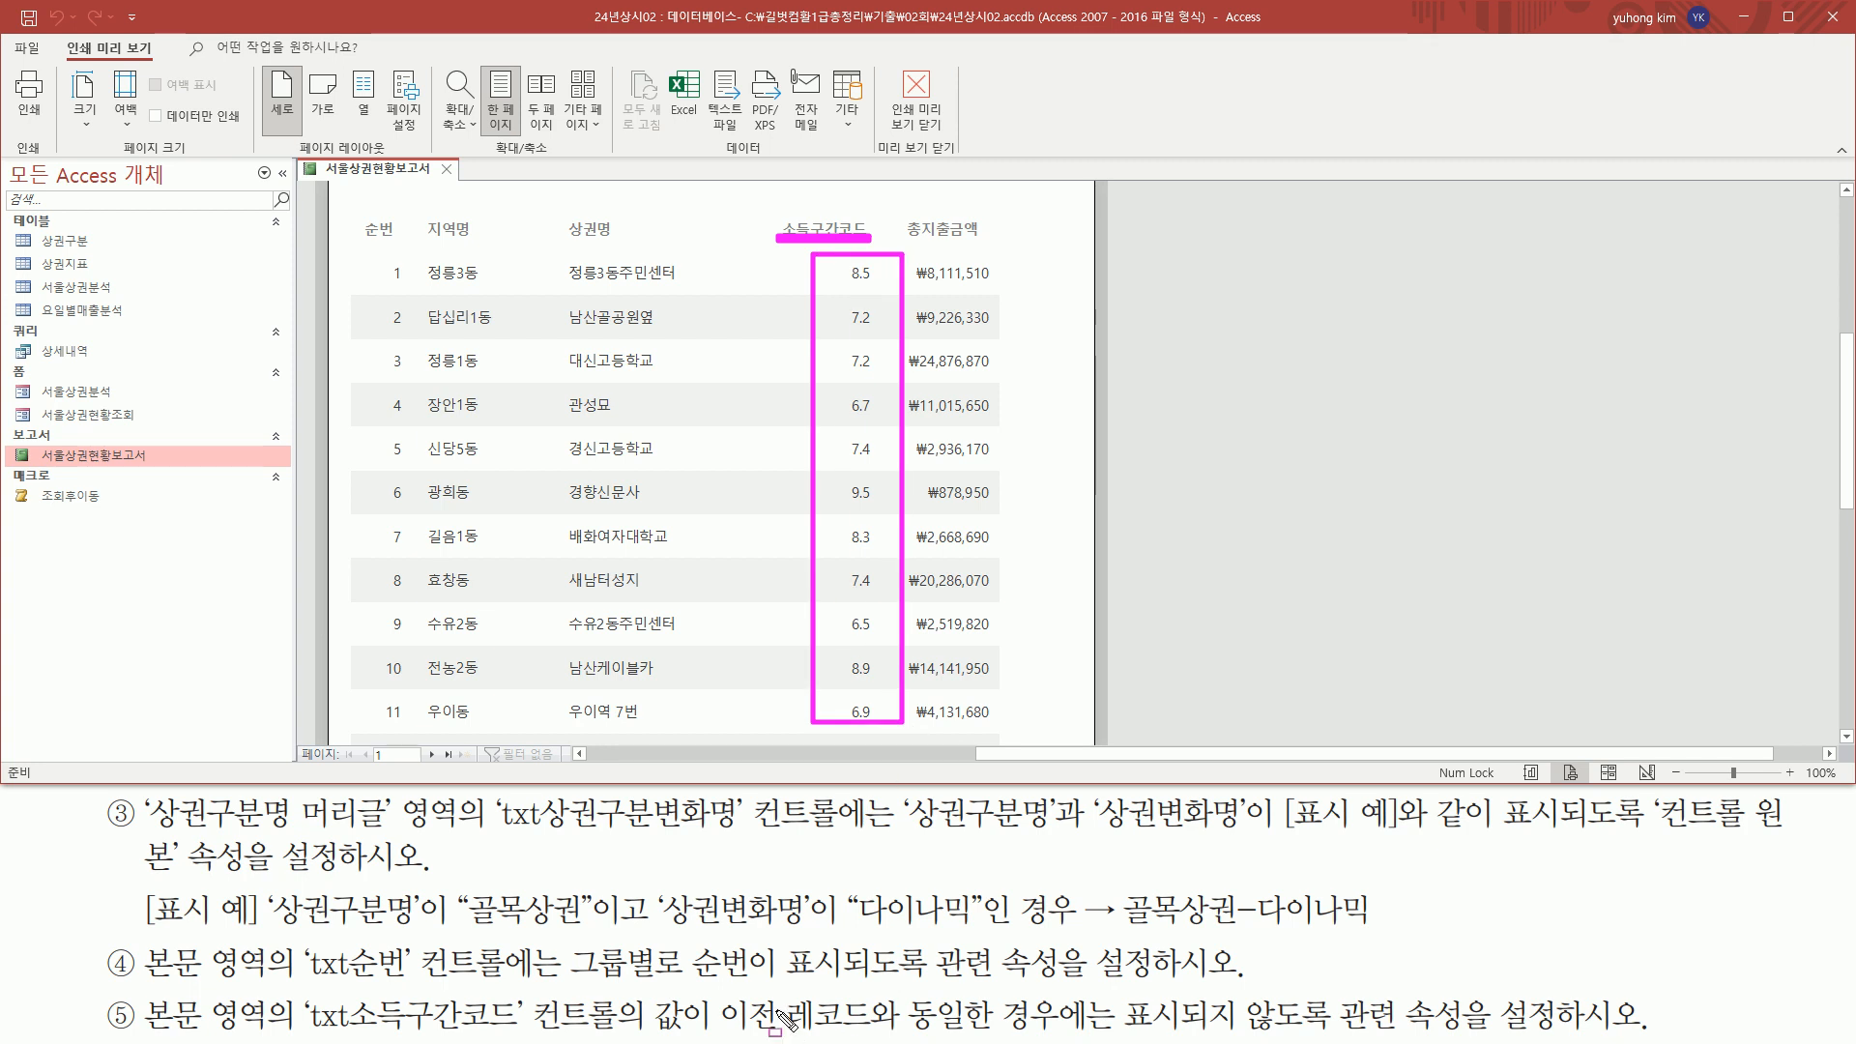
mouse_move(719, 989)
left_mouse_down()
mouse_move(733, 1007)
mouse_move(1067, 1026)
left_mouse_up()
key("Escape")
mouse_move(839, 299)
left_mouse_down()
mouse_move(879, 332)
mouse_move(882, 383)
left_mouse_up()
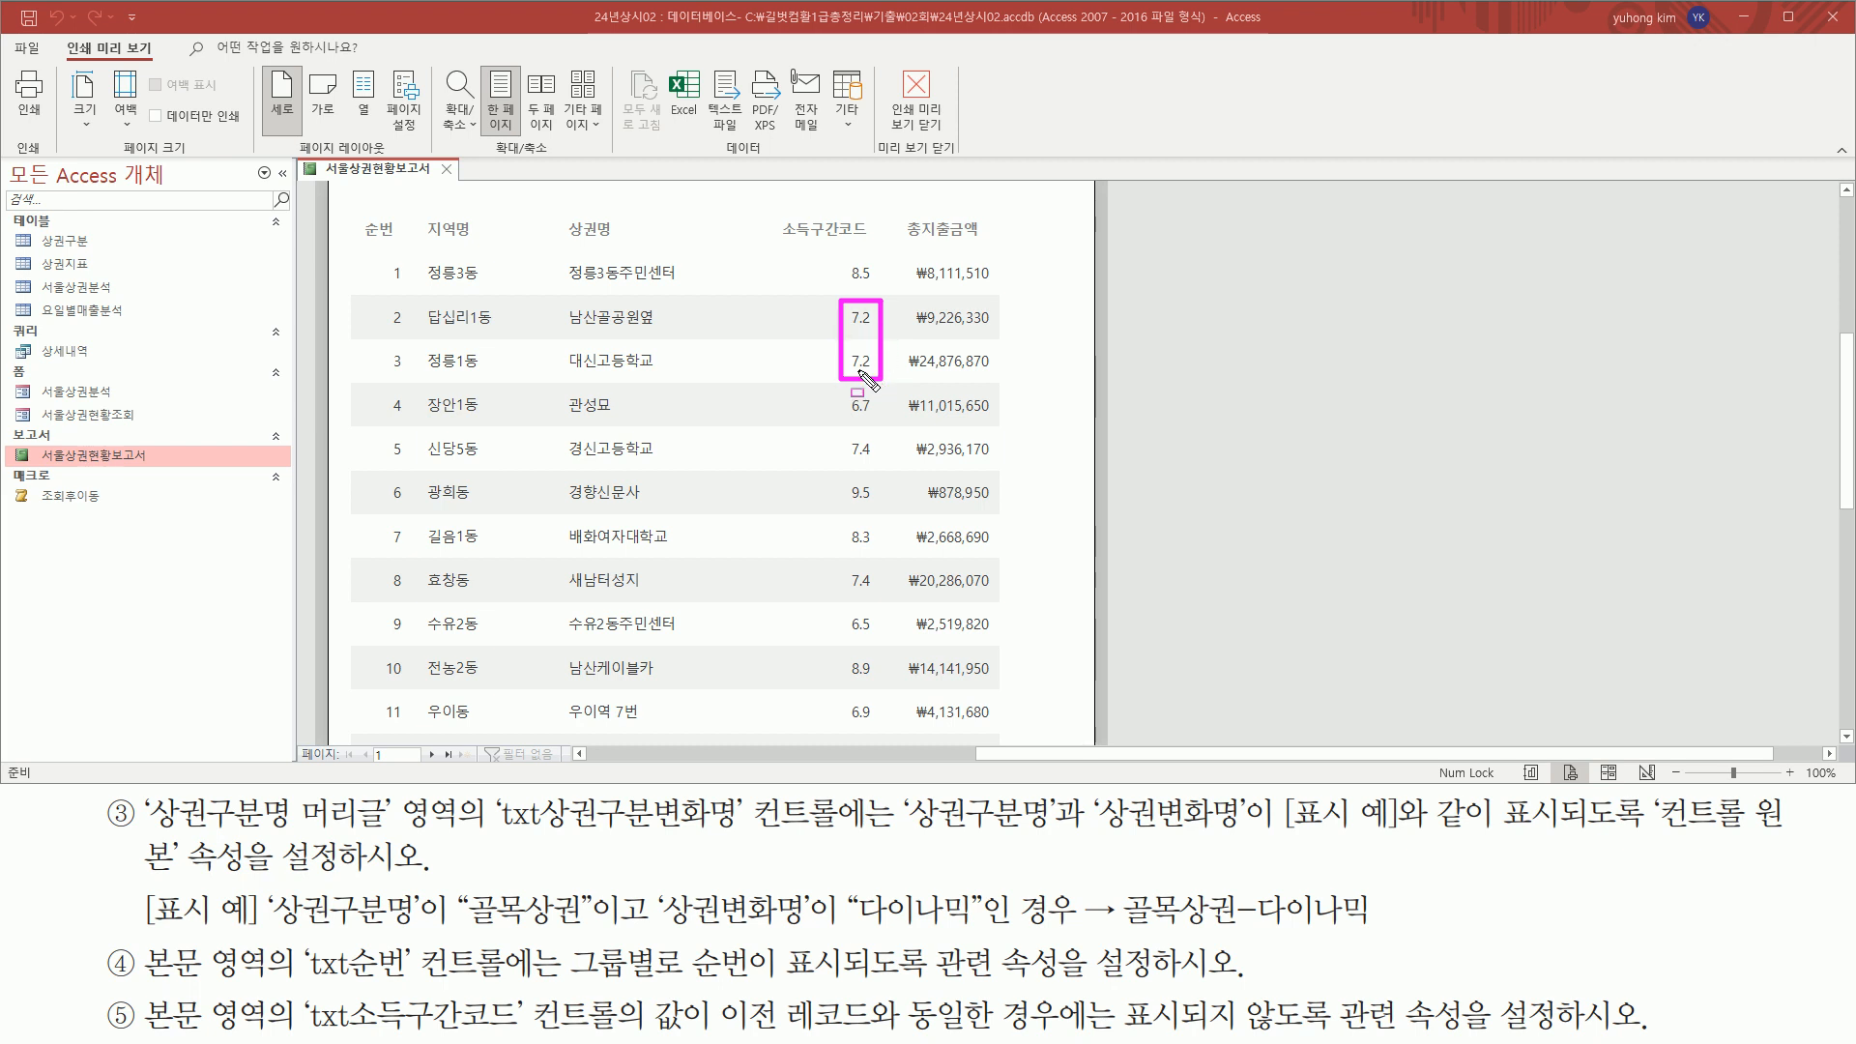
left_click_drag(841, 360, 872, 364)
key("Escape")
Look through the rest of page 1 and page 2 for consecutive records with the same 소득구간코드 value
scroll(742, 530, "down", 4)
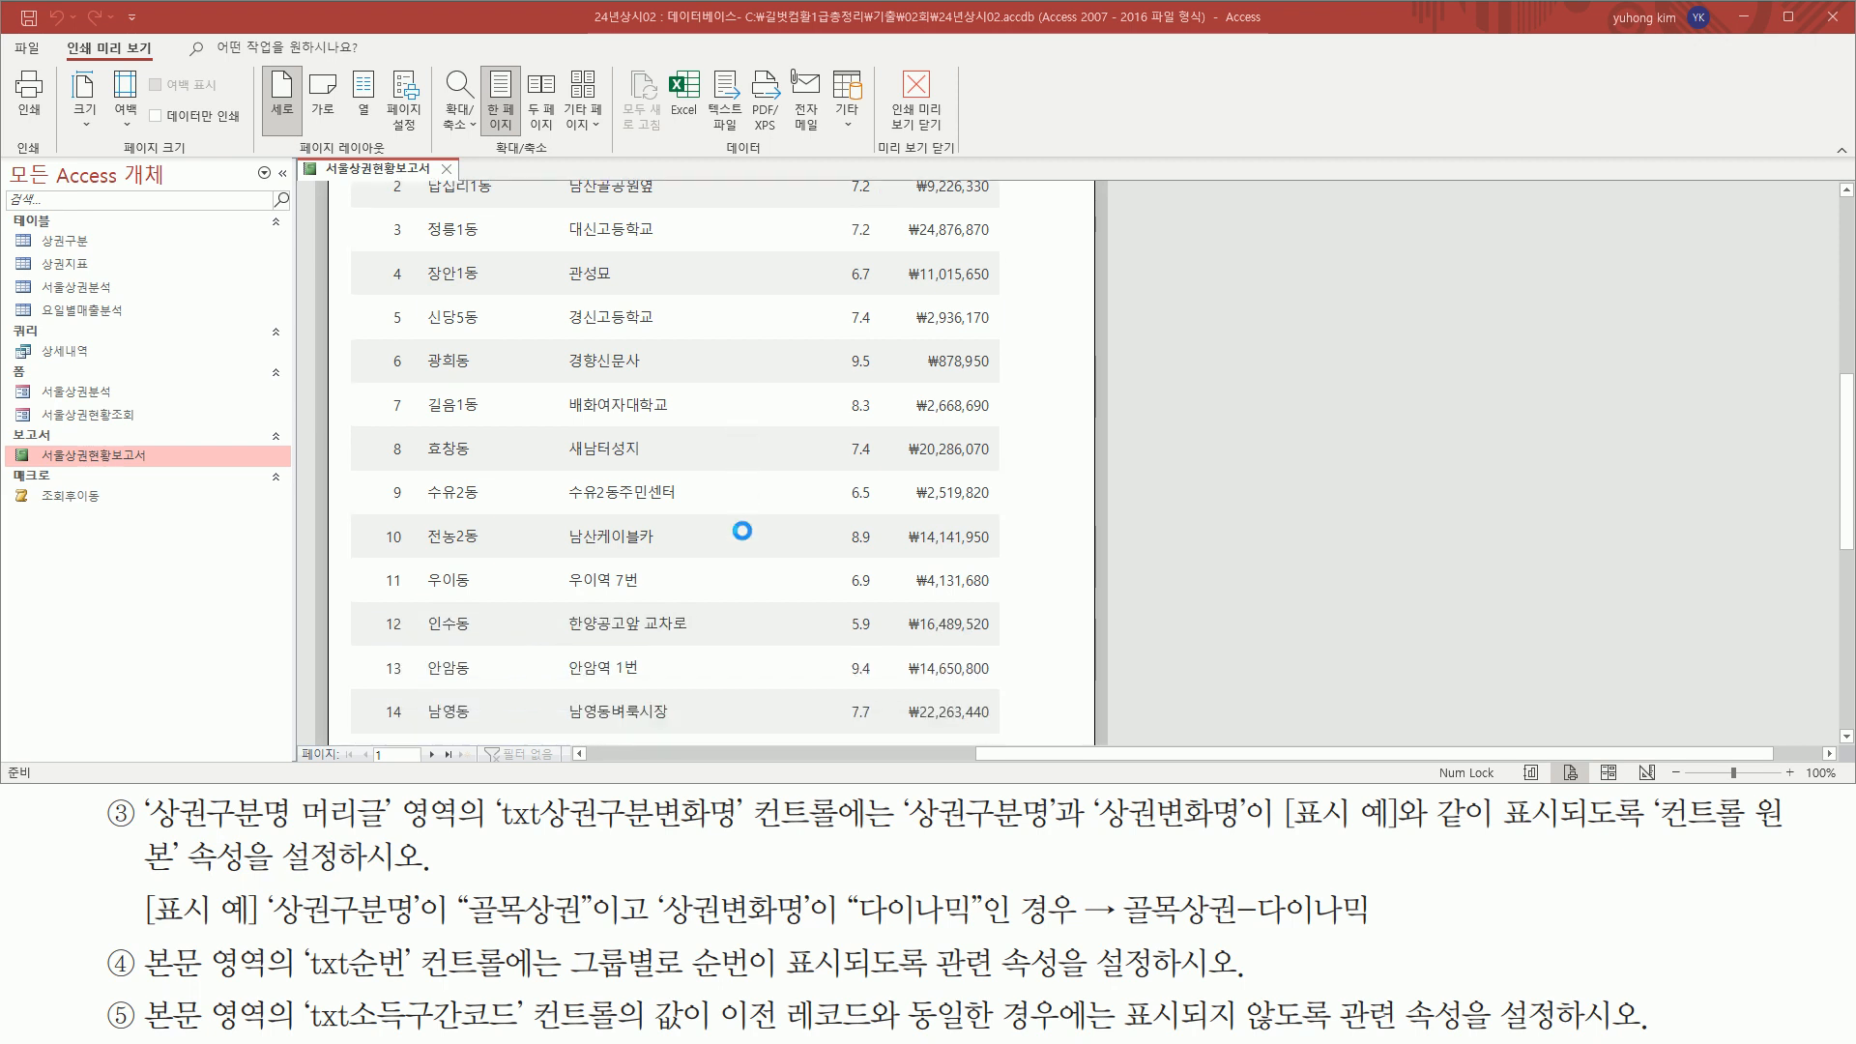
scroll(742, 530, "down", 5)
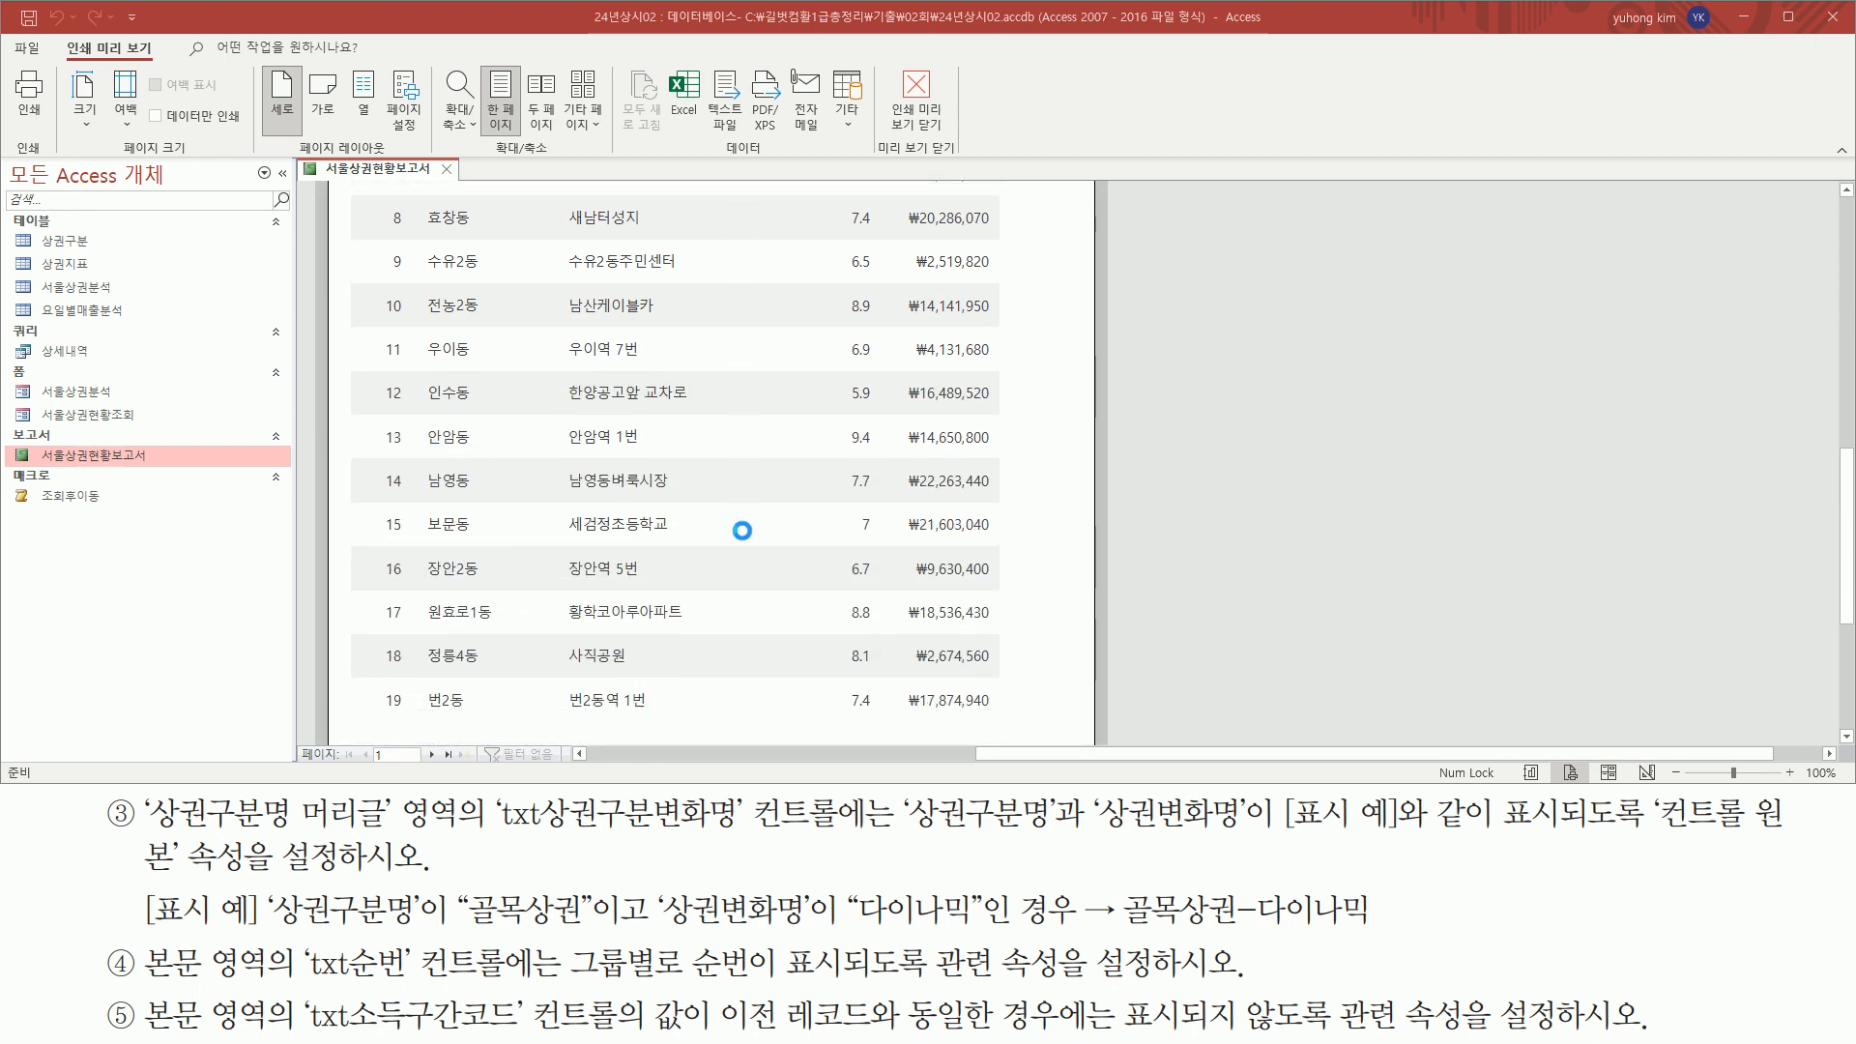
scroll(742, 531, "down", 2)
left_click(431, 753)
scroll(843, 527, "up", 5)
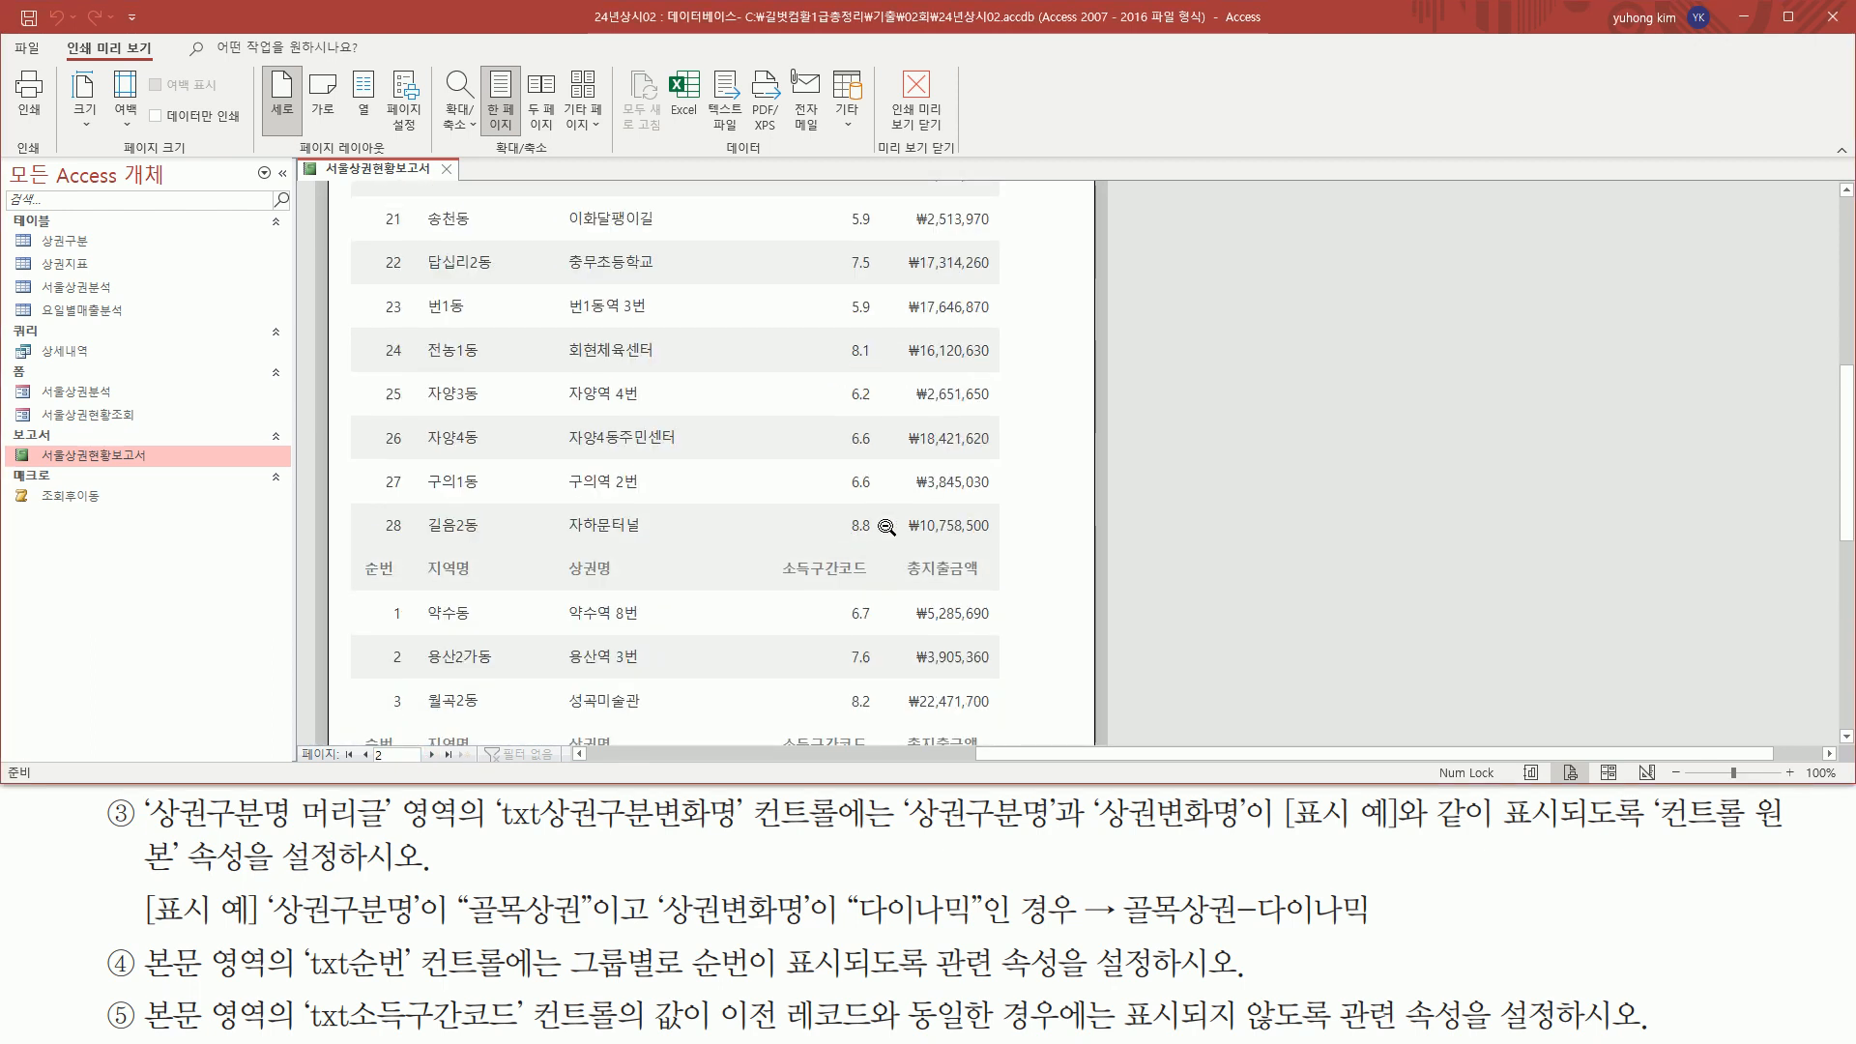
mouse_move(844, 421)
left_mouse_down()
mouse_move(846, 500)
mouse_move(881, 499)
left_mouse_up()
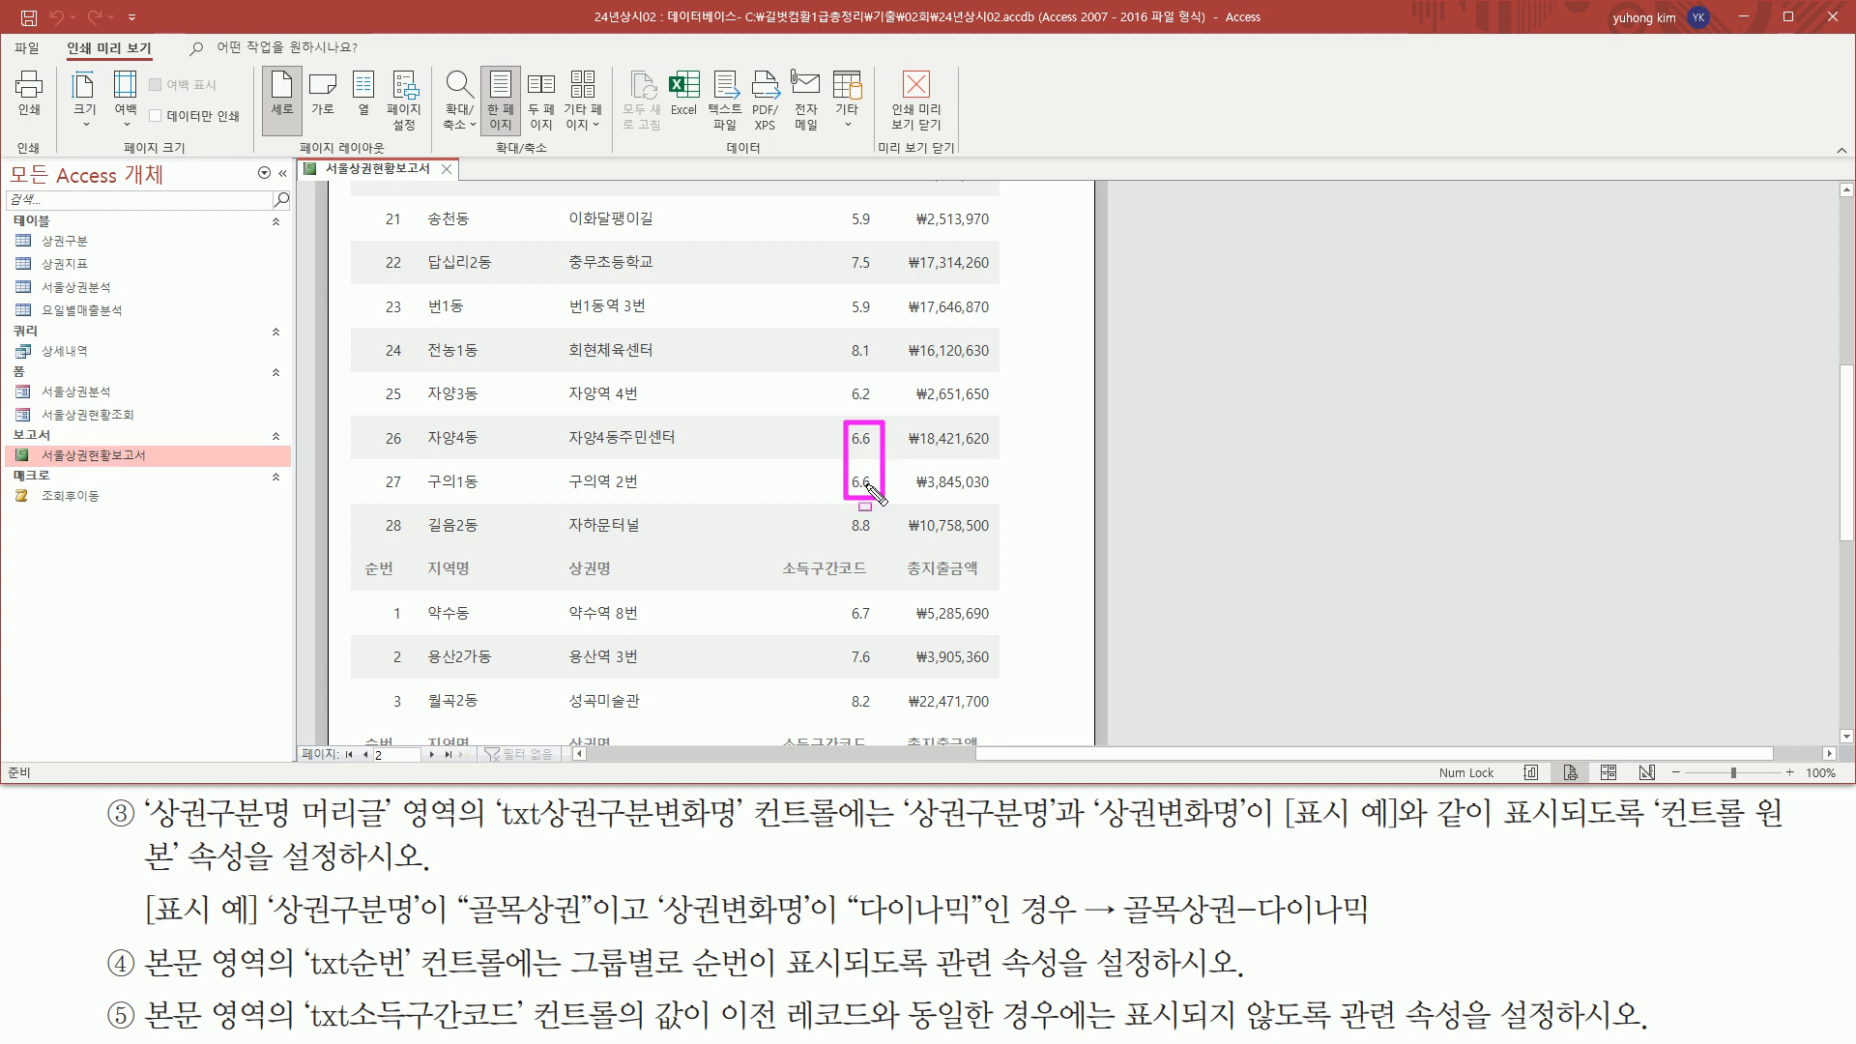
left_click_drag(850, 483, 877, 484)
key("Escape")
scroll(802, 506, "up", 1)
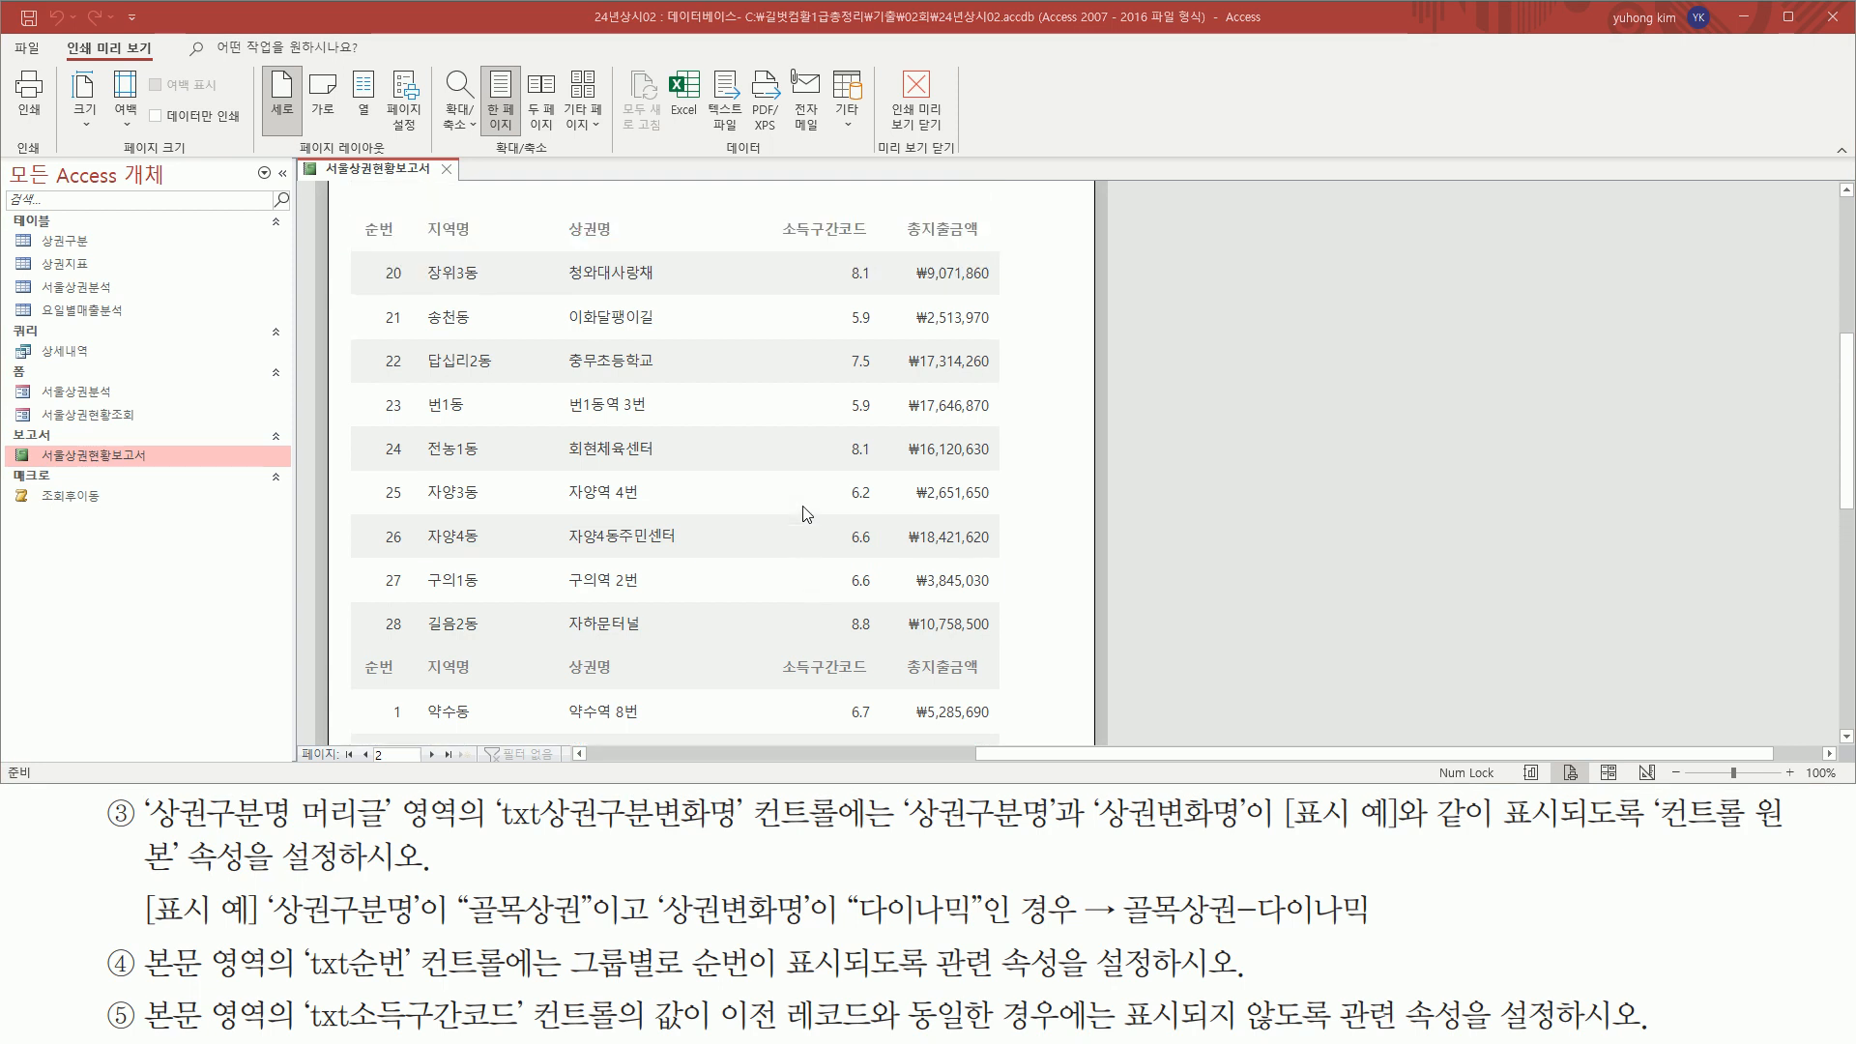
Return the report to design view and select the txt소득구간코드 control in the 본문 section
right_click(360, 177)
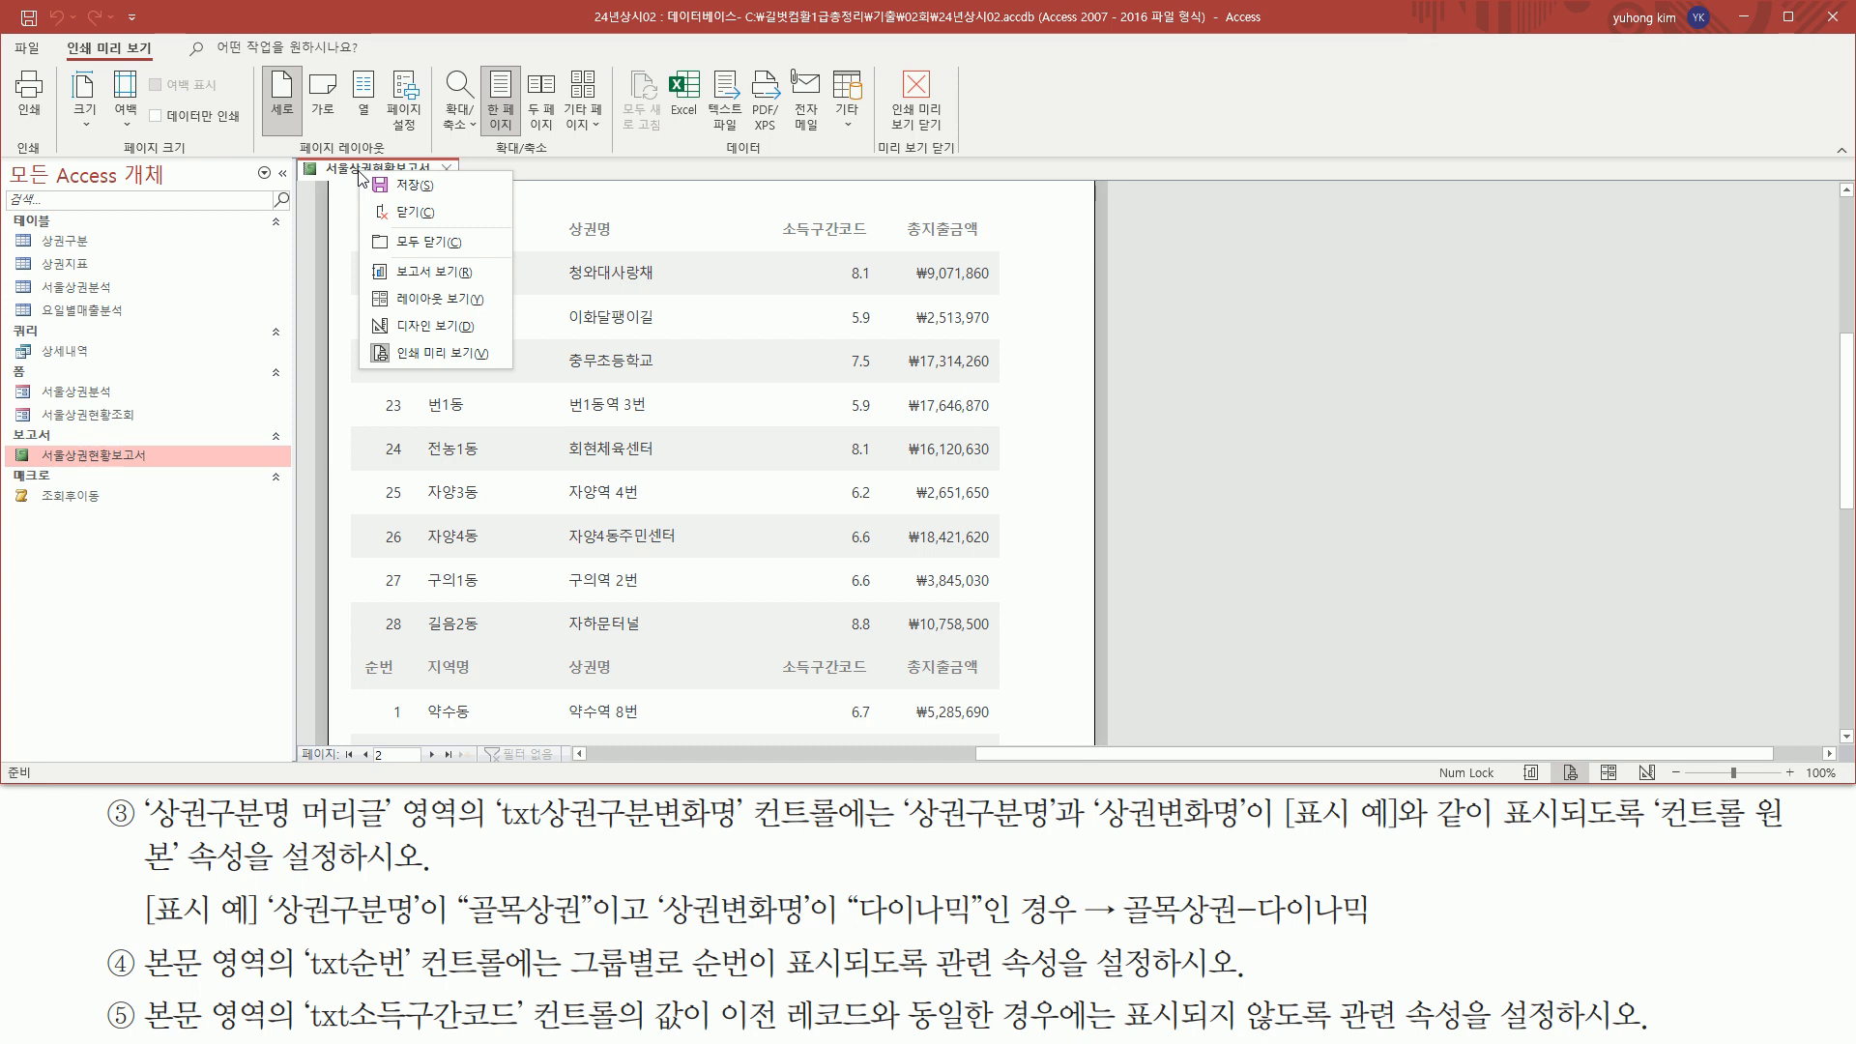
left_click(432, 326)
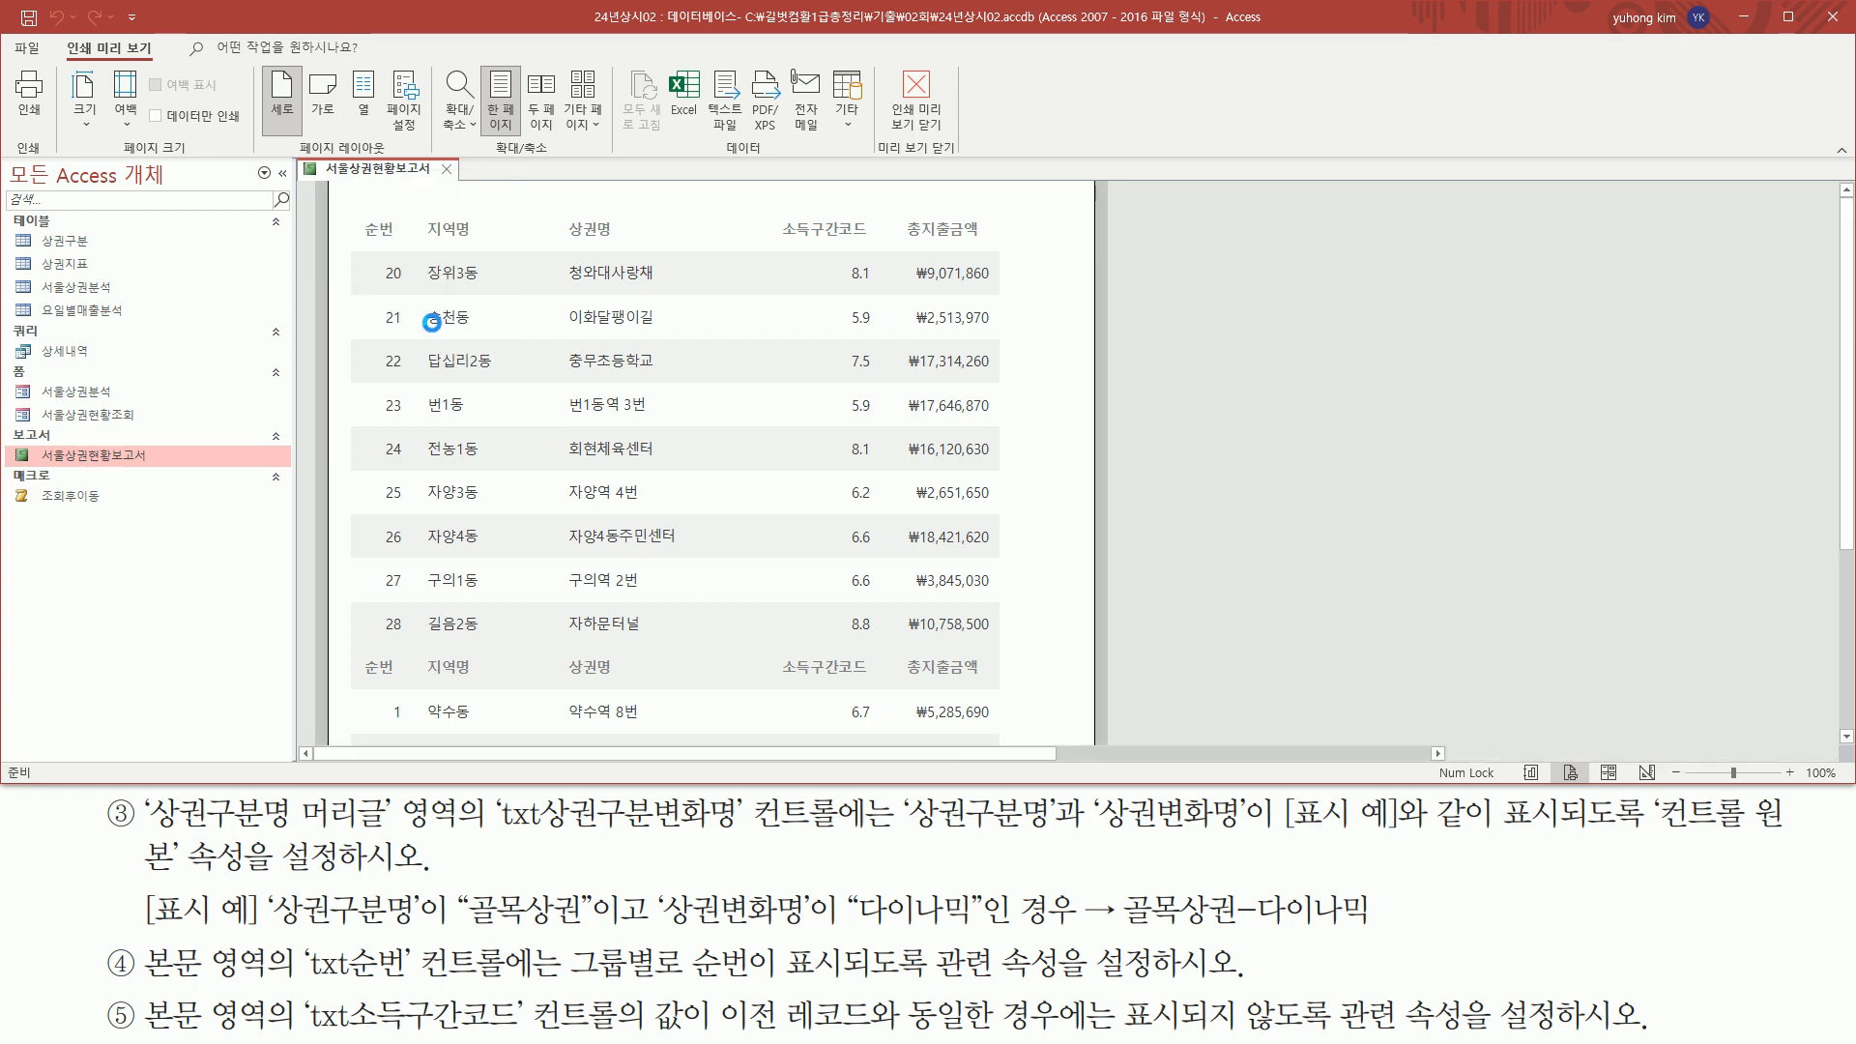
left_click(799, 516)
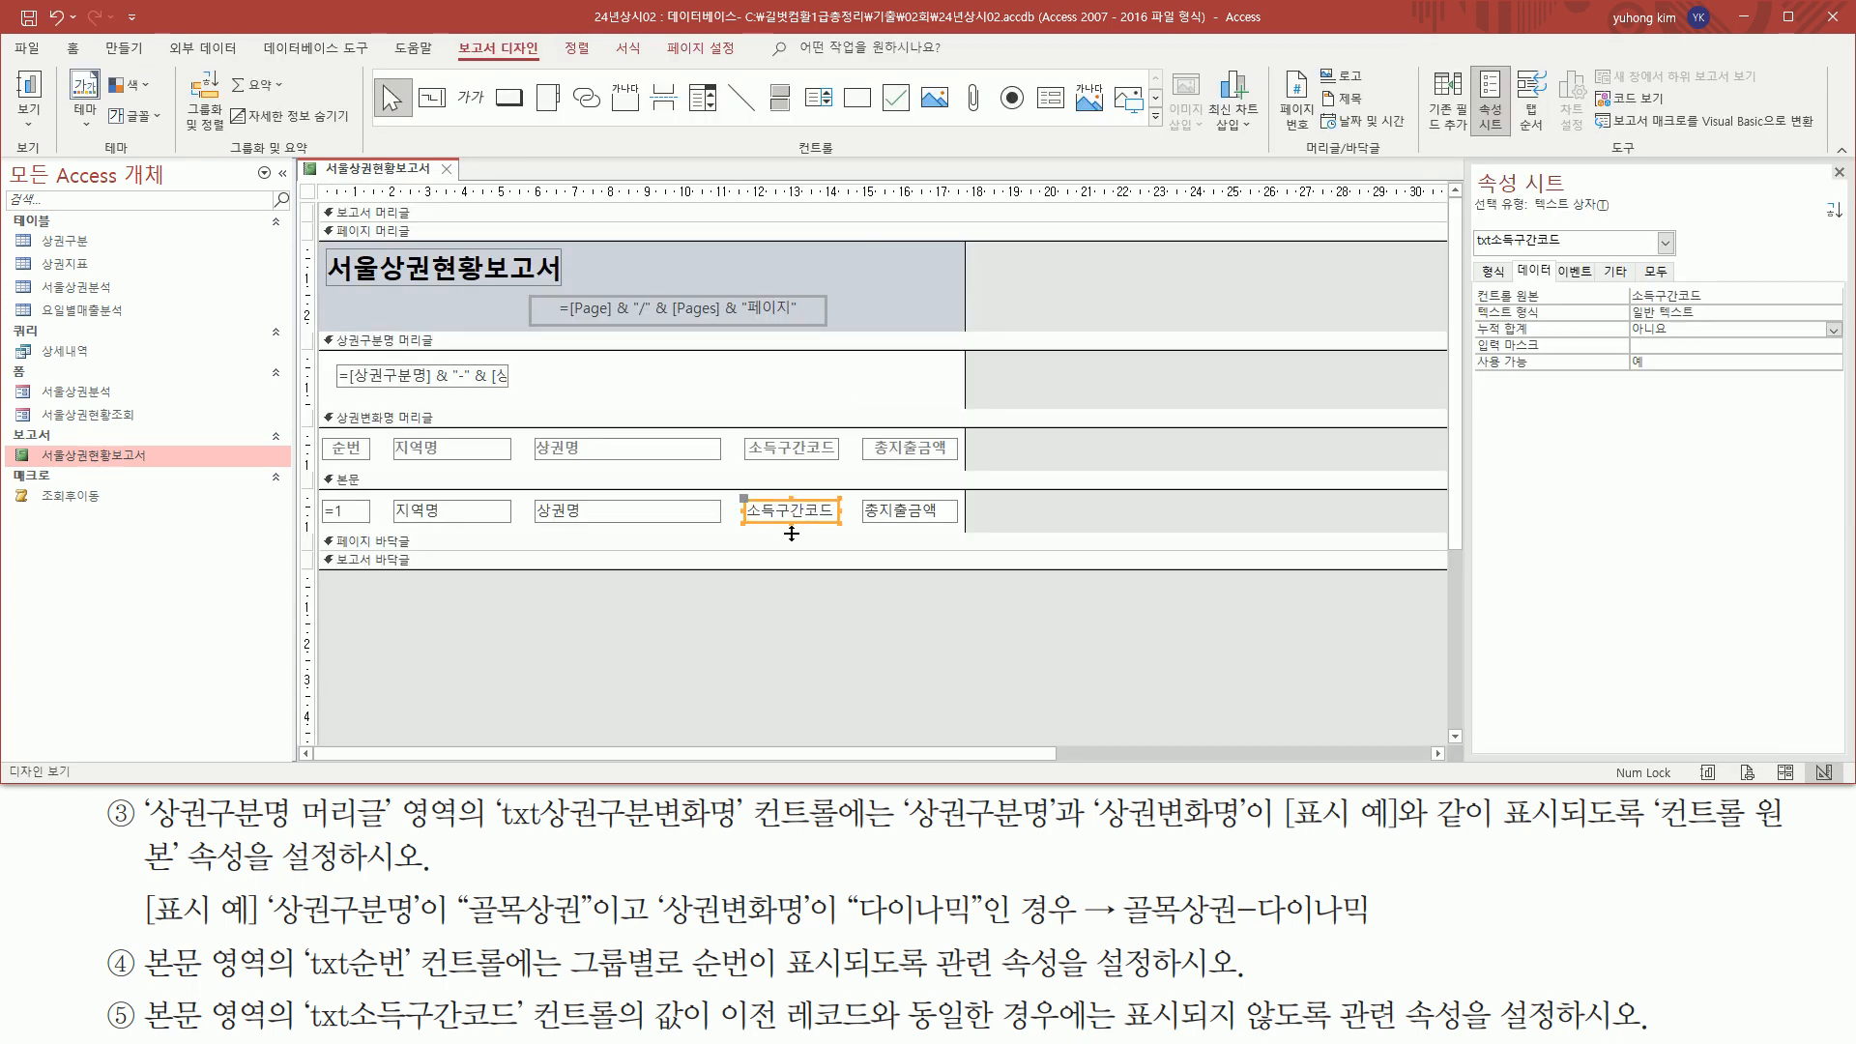
left_click_drag(370, 1039, 531, 1033)
left_click_drag(737, 488, 841, 527)
left_click_drag(1476, 250, 1571, 251)
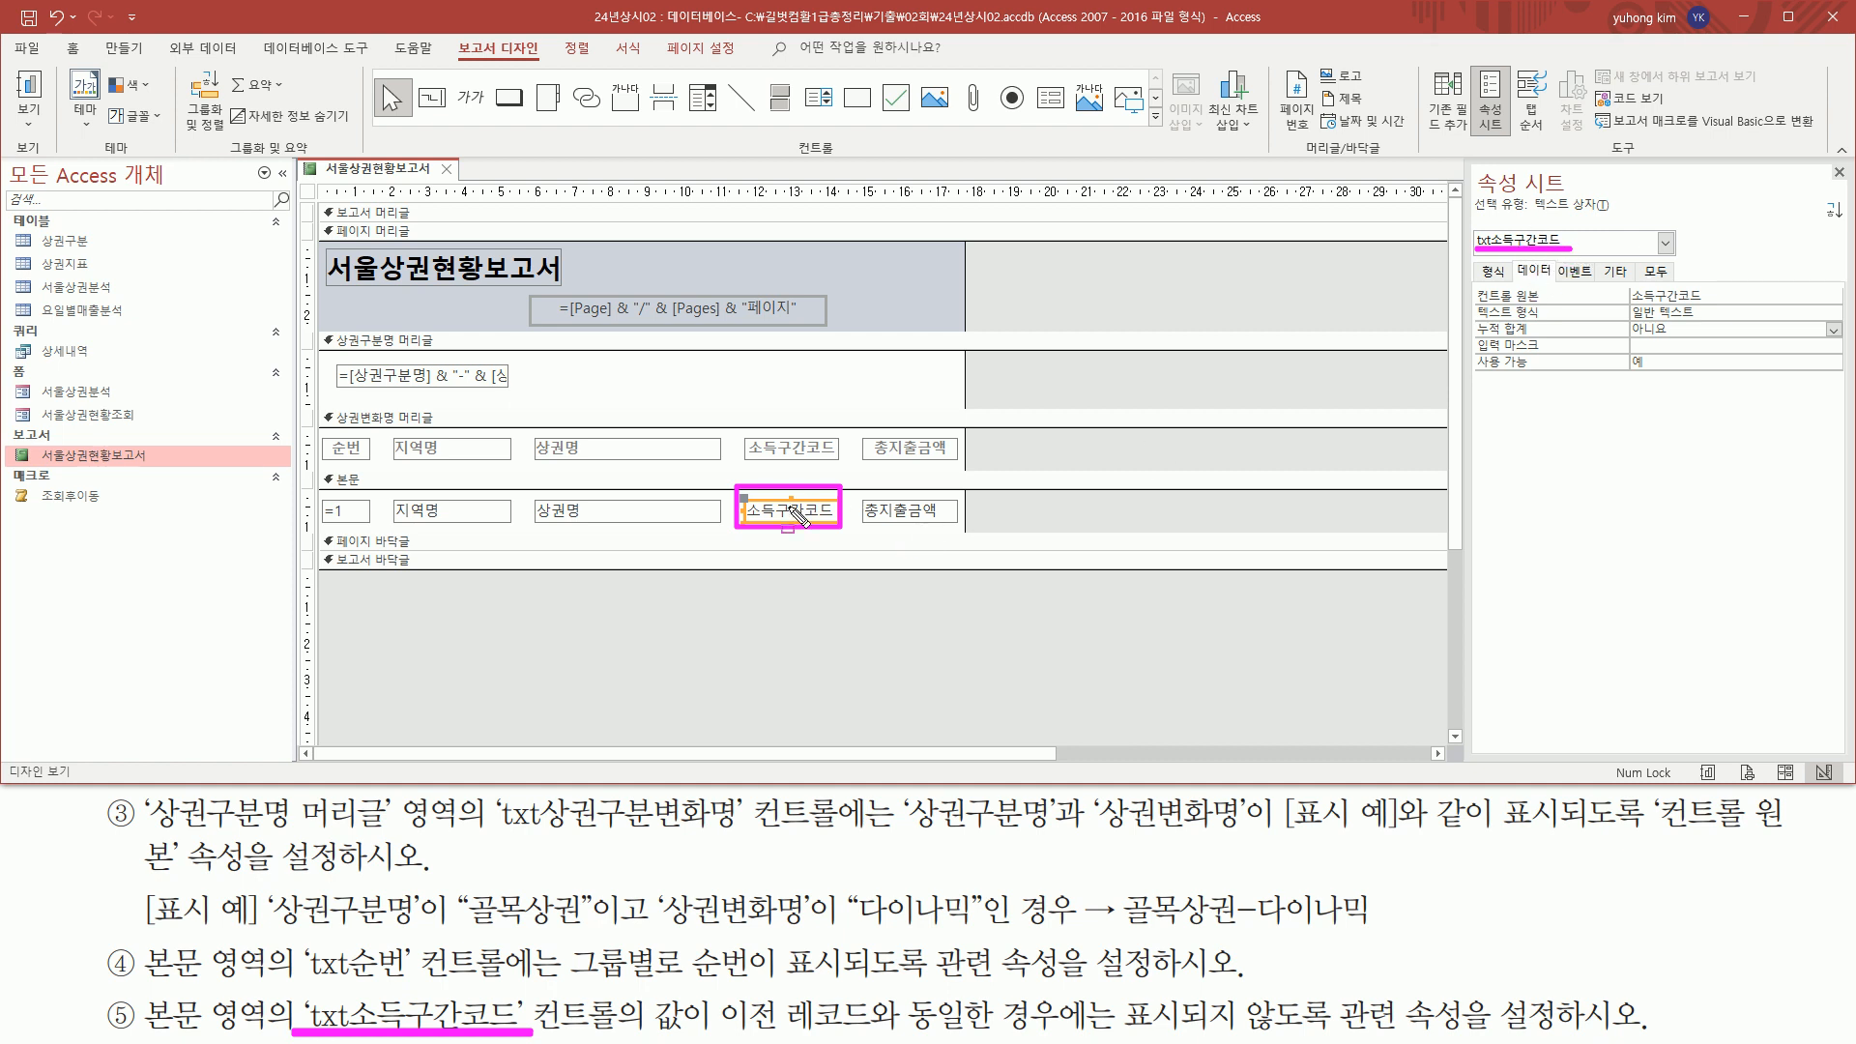
Set the 중복 내용 숨기기 format property of the txt소득구간코드 control to 예
mouse_move(1472, 264)
left_mouse_down()
mouse_move(1511, 259)
mouse_move(1515, 287)
left_mouse_up()
key("Escape")
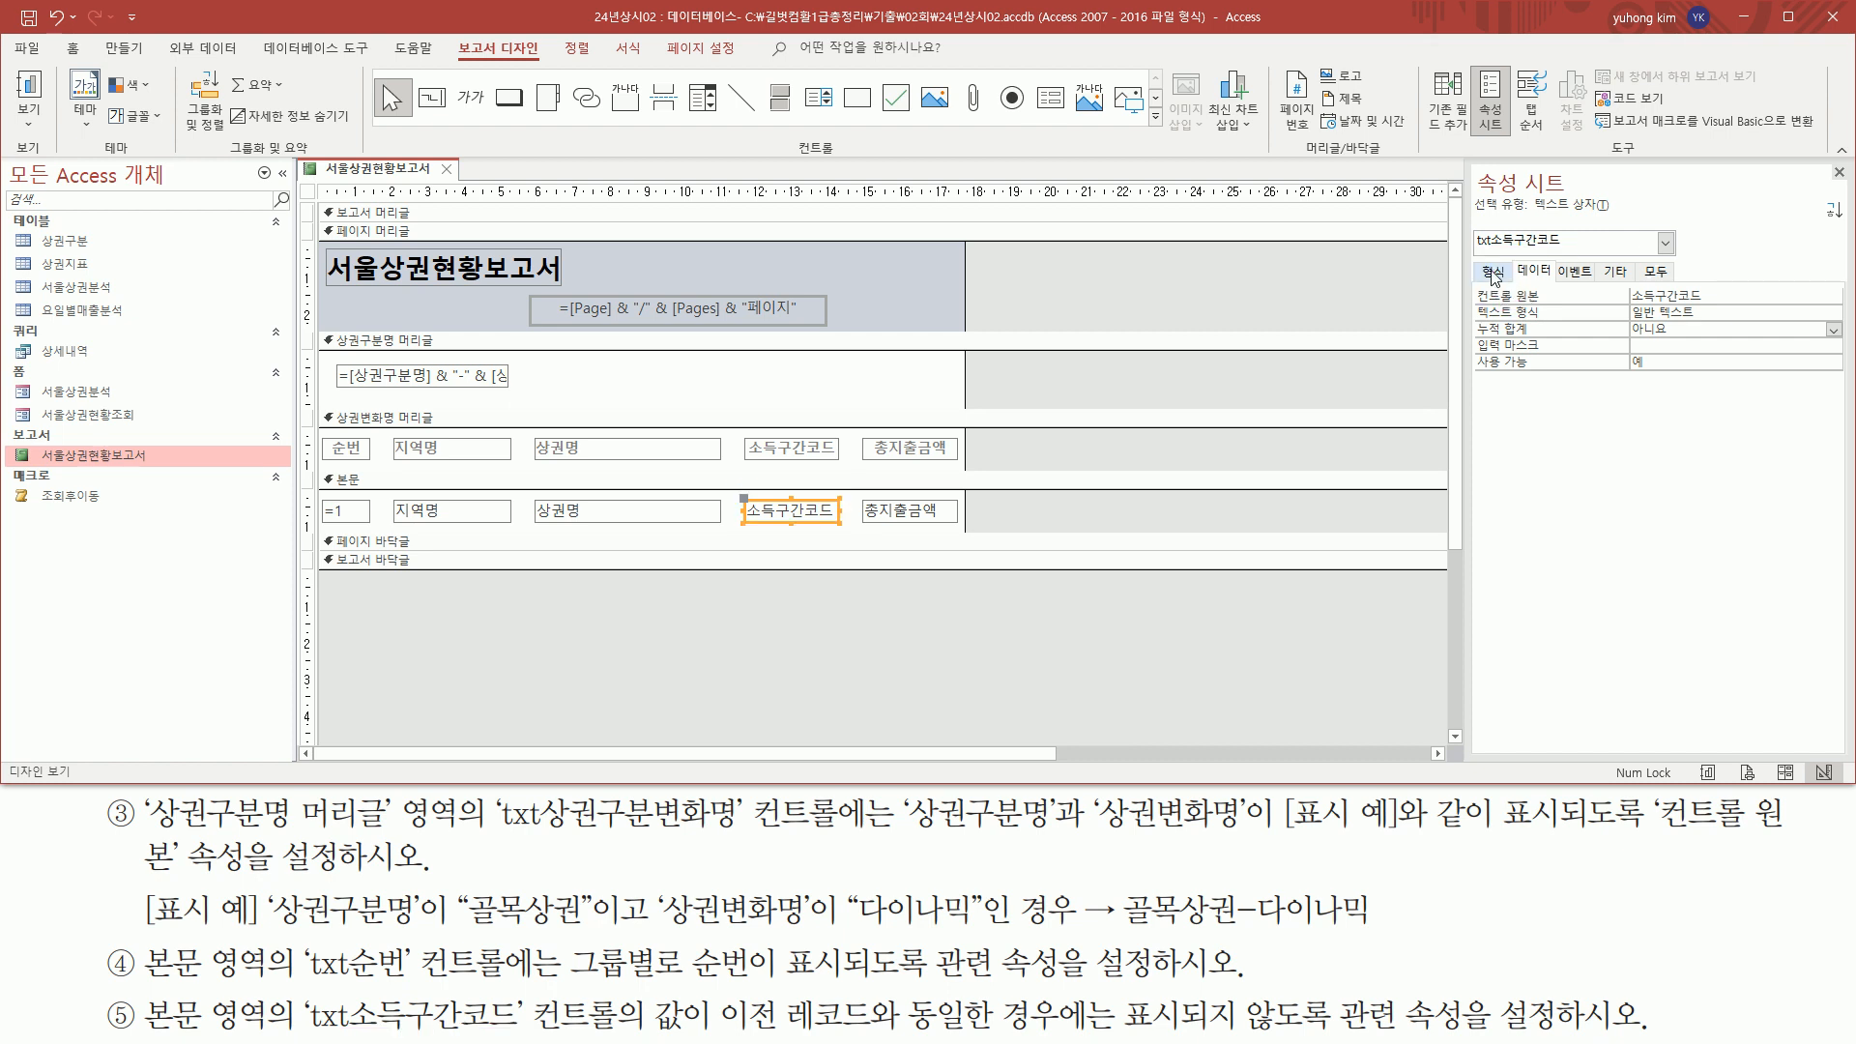
left_click(1494, 273)
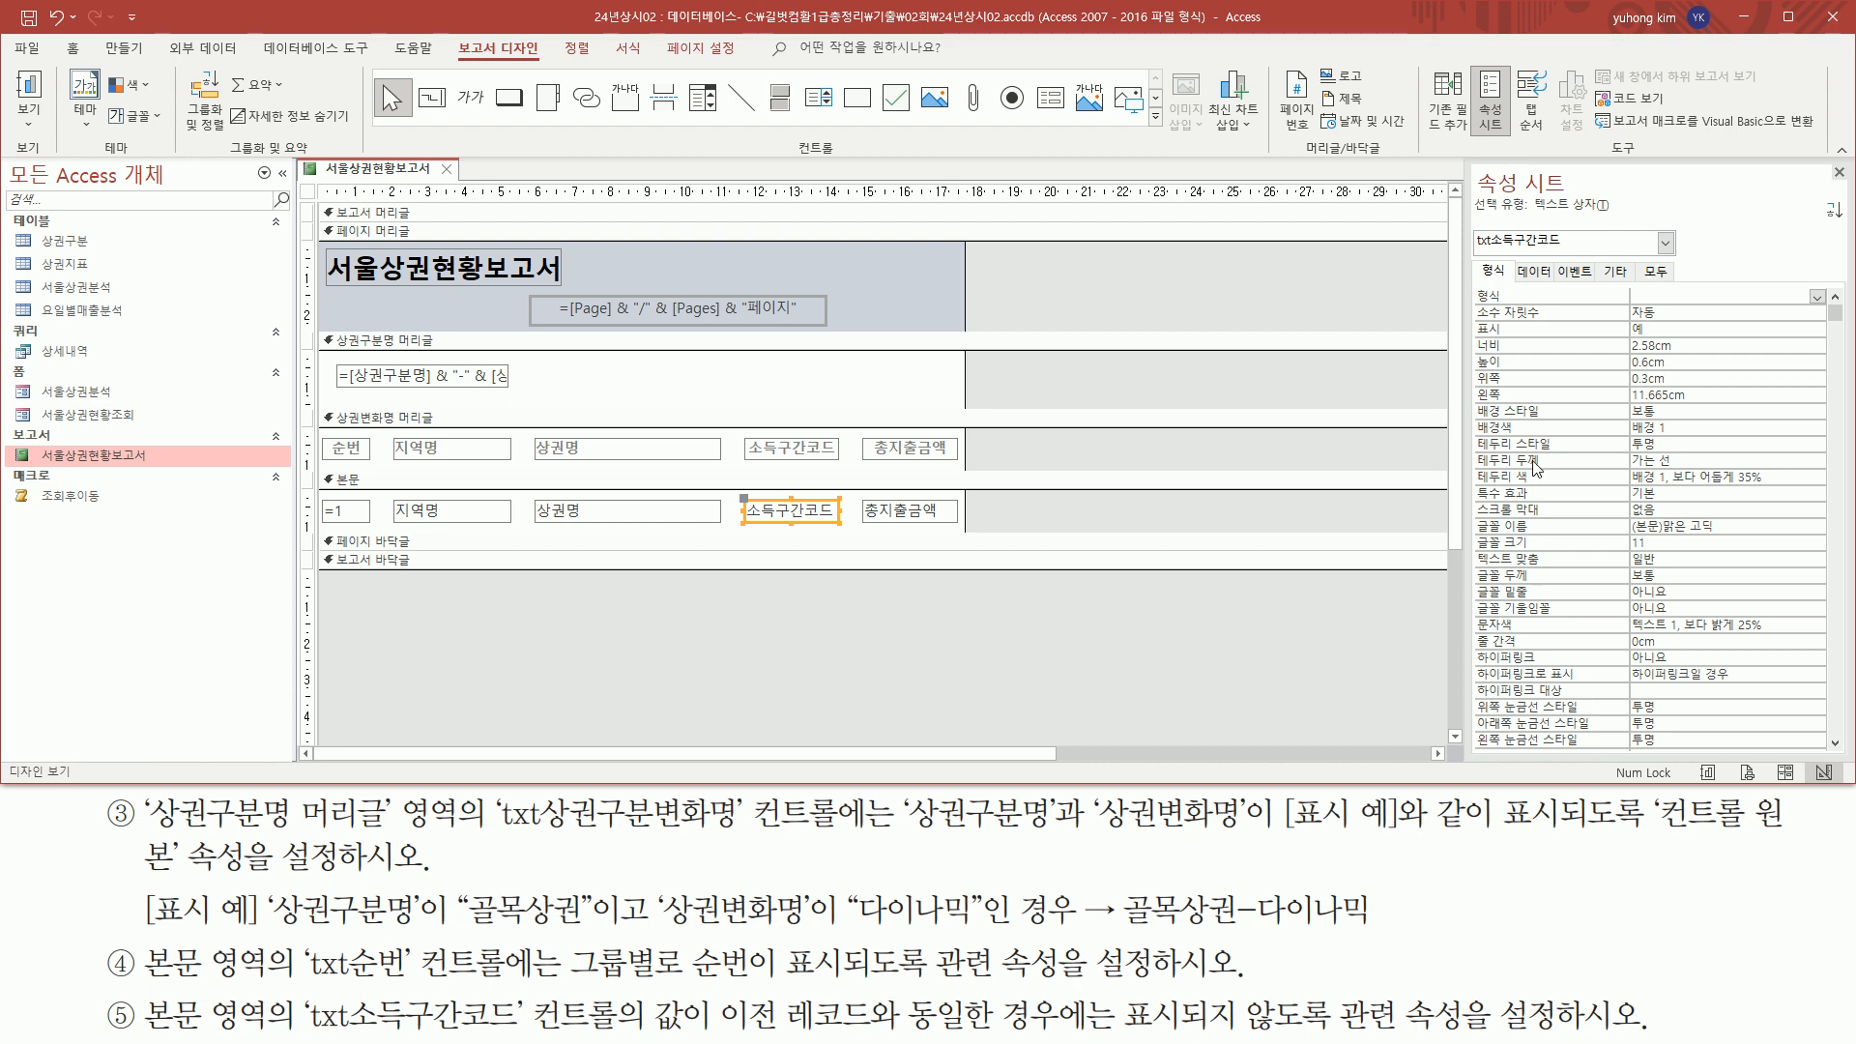
scroll(1519, 373, "down", 7)
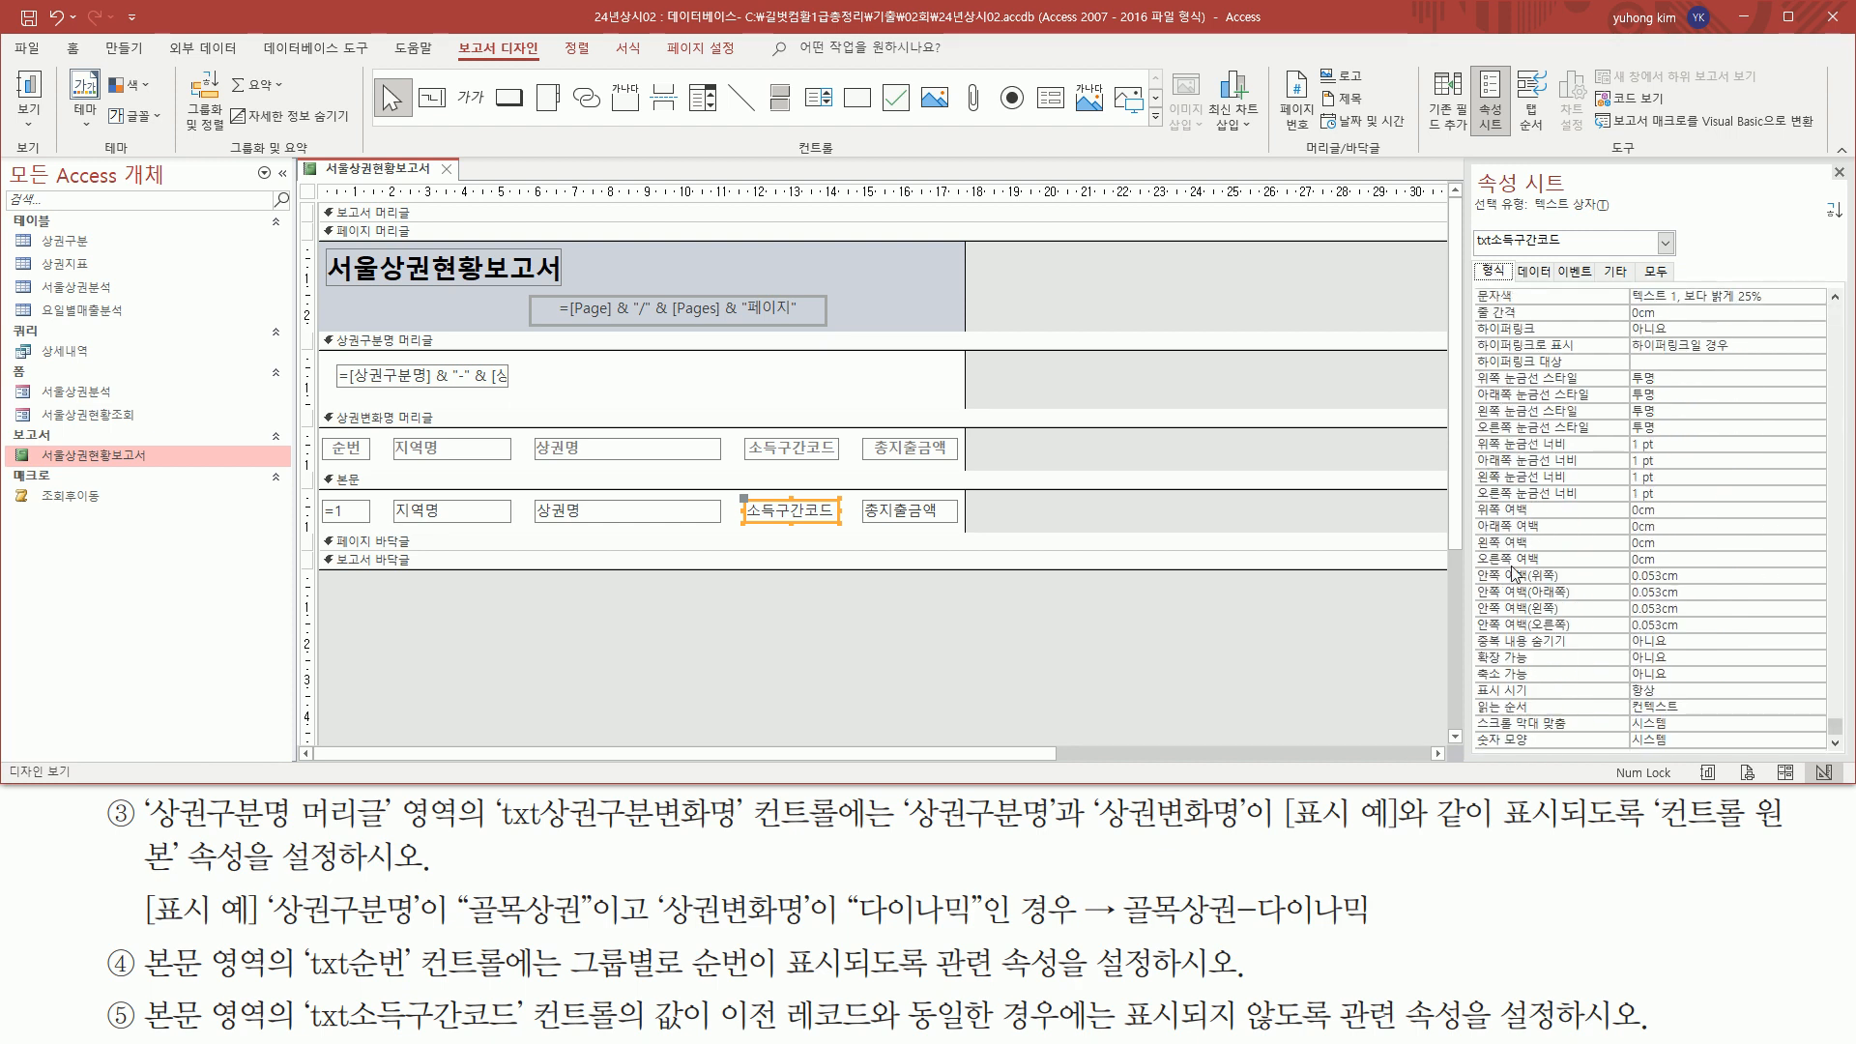
left_click_drag(1476, 627, 1576, 654)
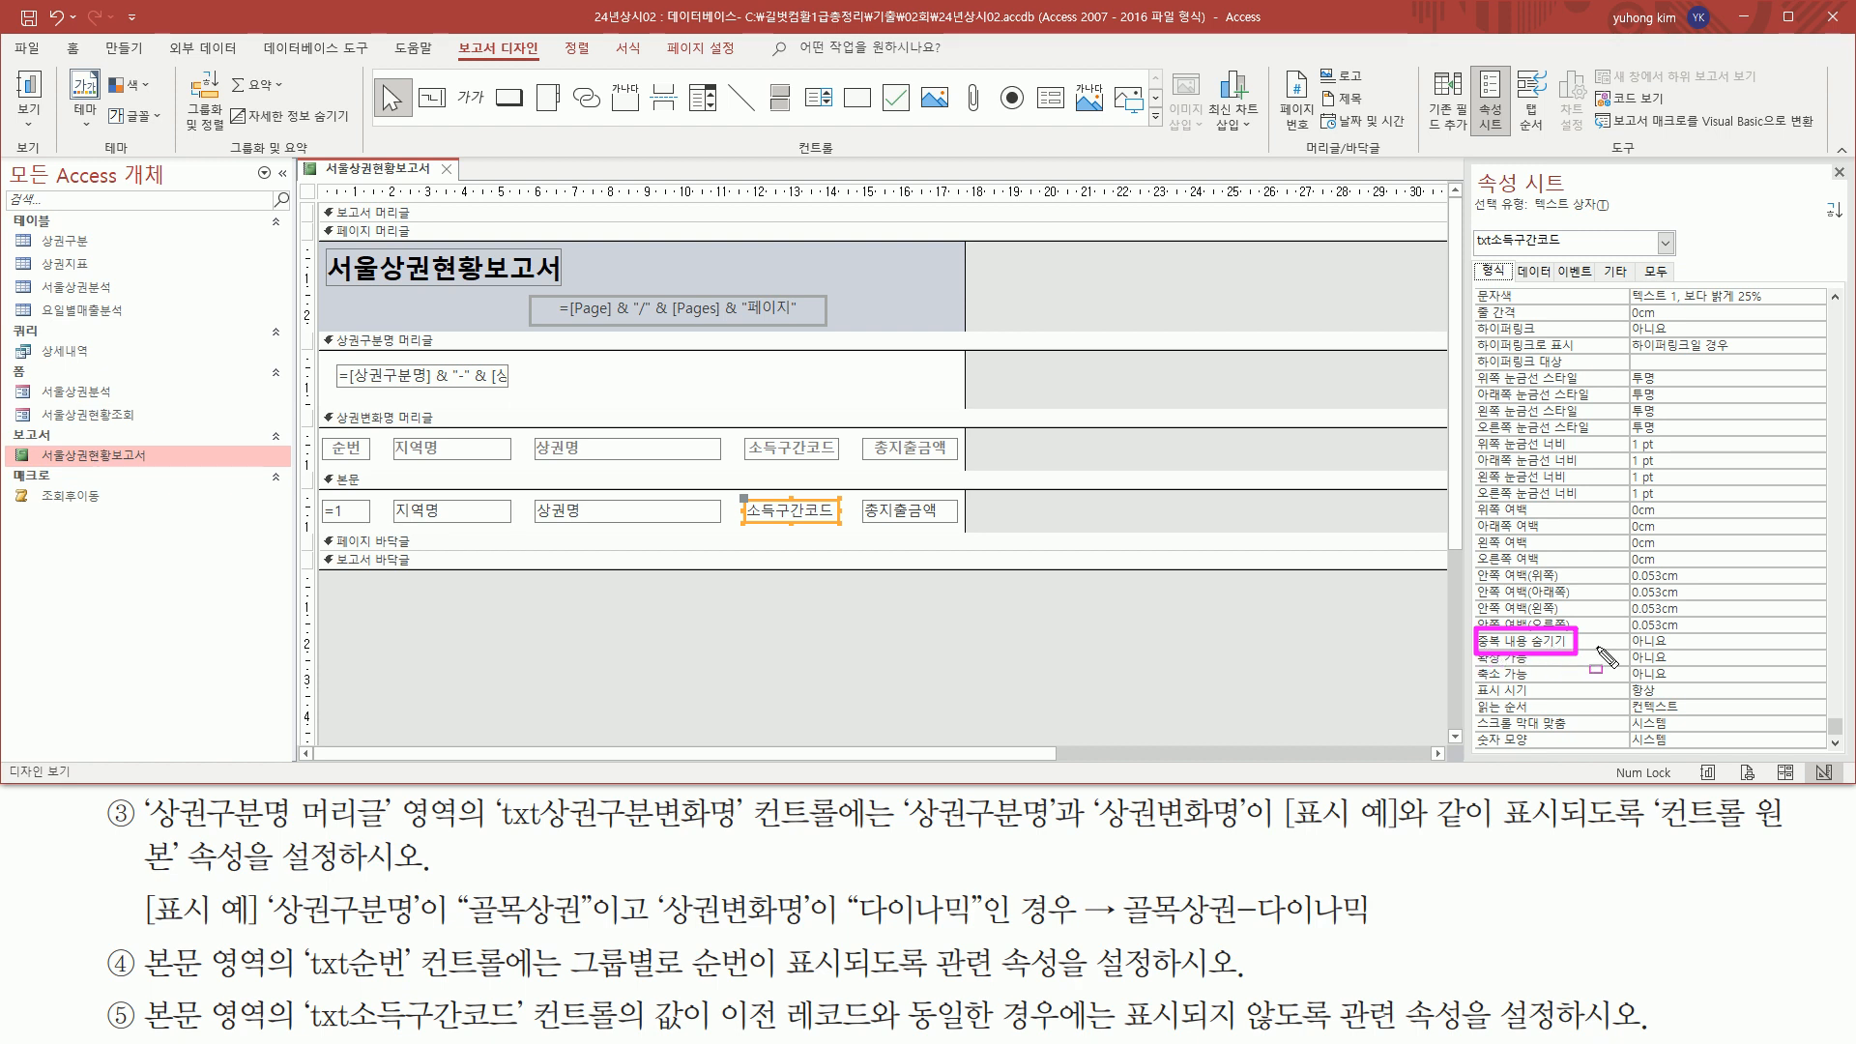
left_click_drag(1621, 648, 1684, 650)
key("Escape")
left_click(1817, 641)
left_click(1728, 656)
mouse_move(1463, 655)
left_mouse_down()
mouse_move(1670, 653)
mouse_move(1673, 622)
left_mouse_up()
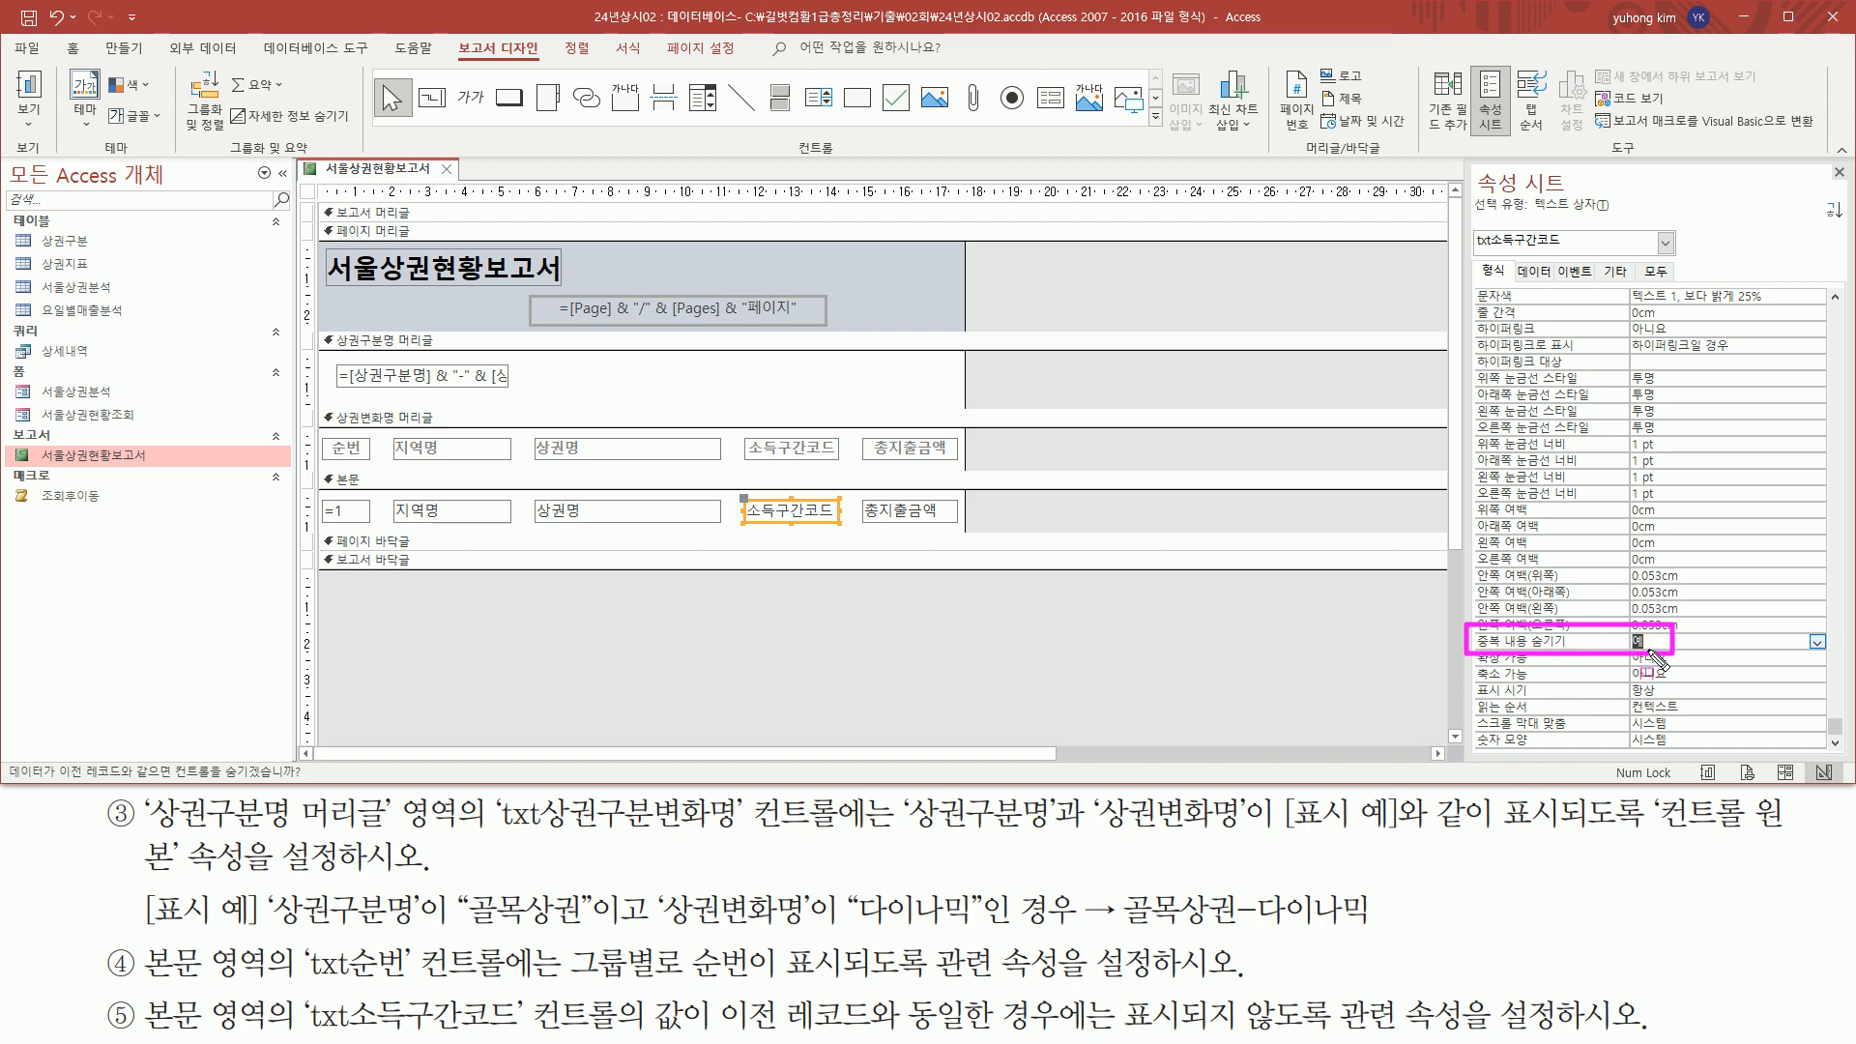
key("Escape")
left_click(738, 610)
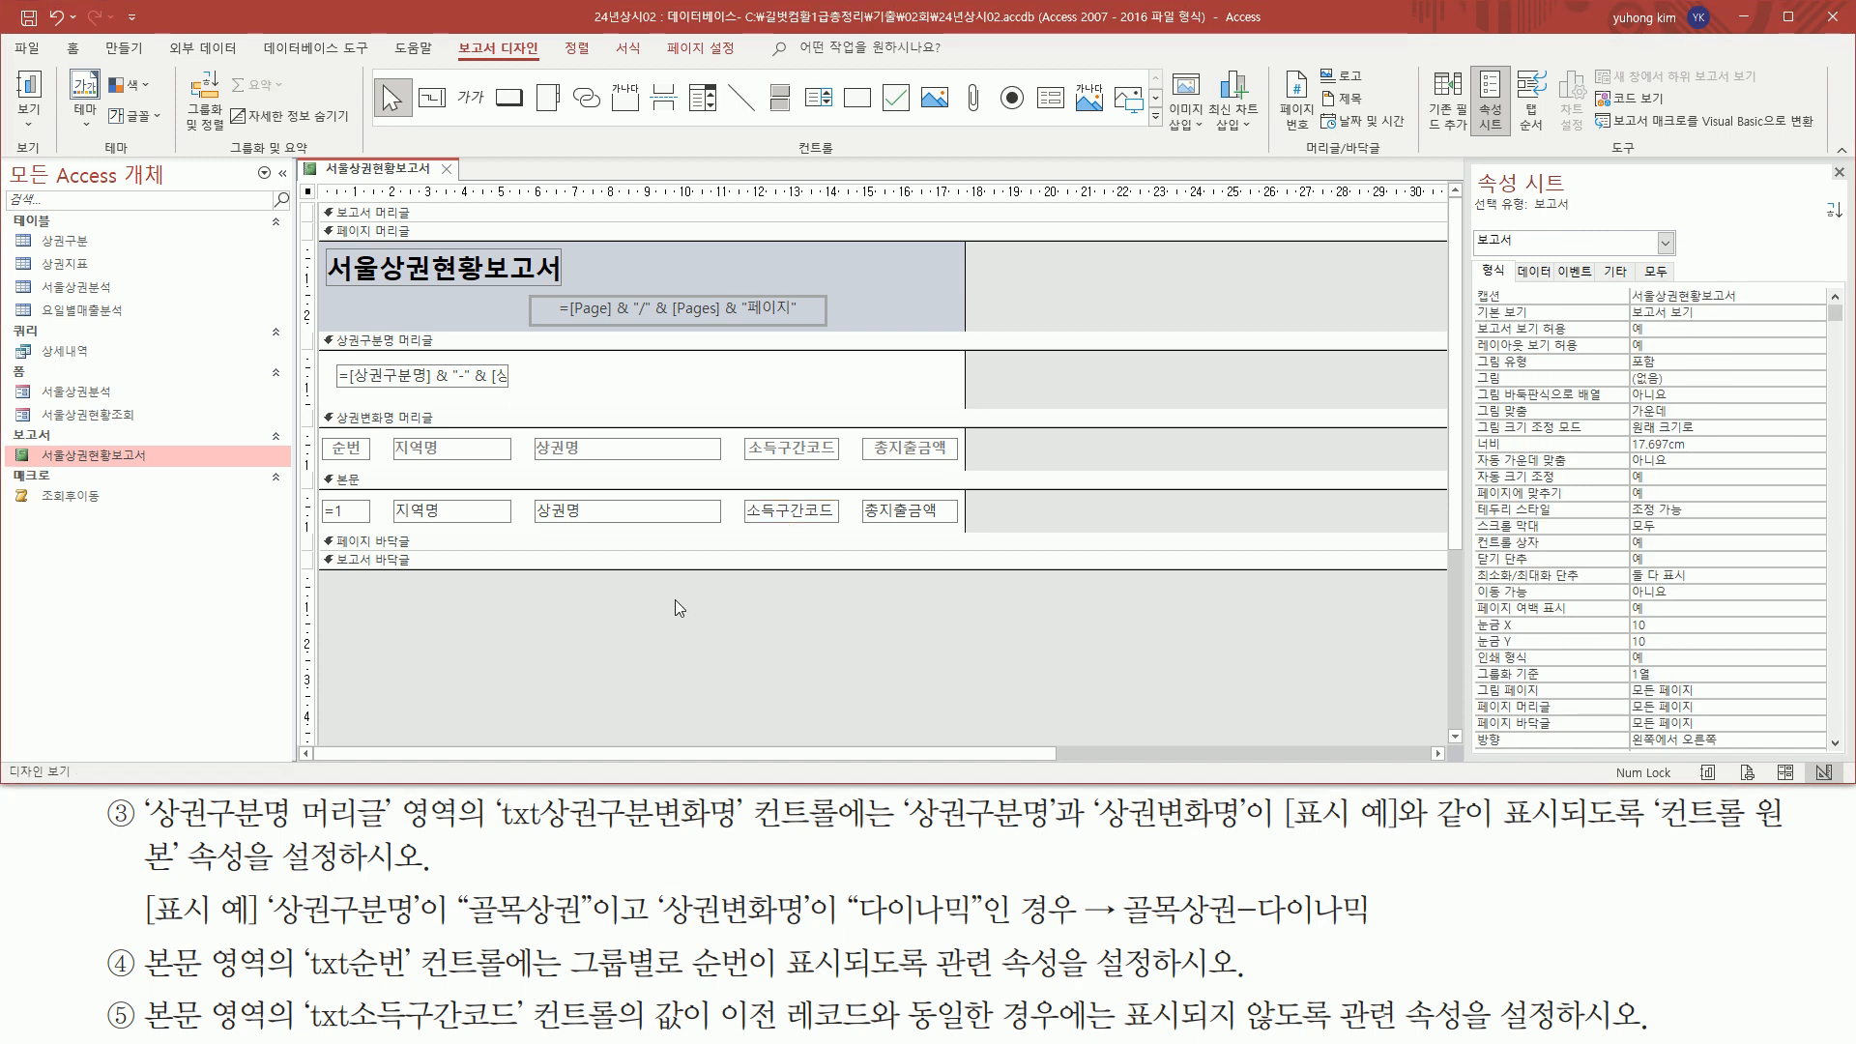
Show the report in print preview and check on pages 1 and 2 that repeated consecutive 소득구간코드 values are hidden
right_click(374, 171)
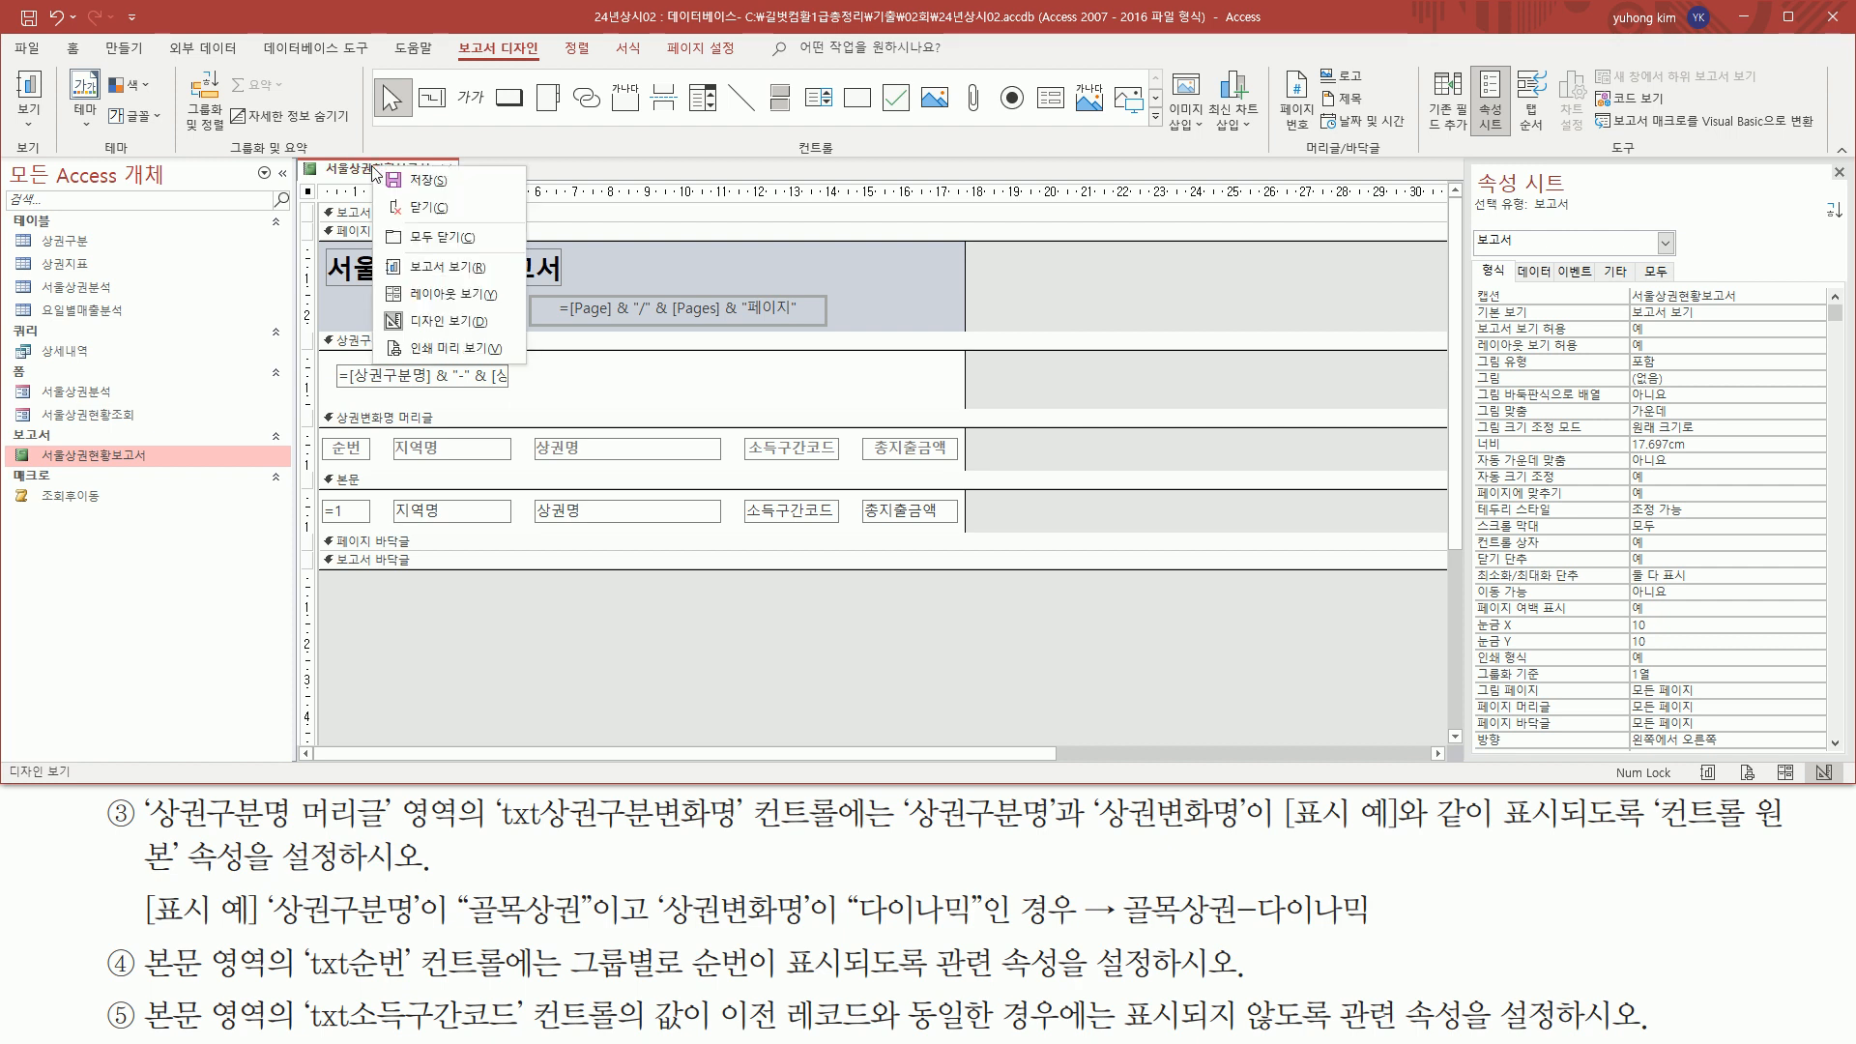
left_click(434, 350)
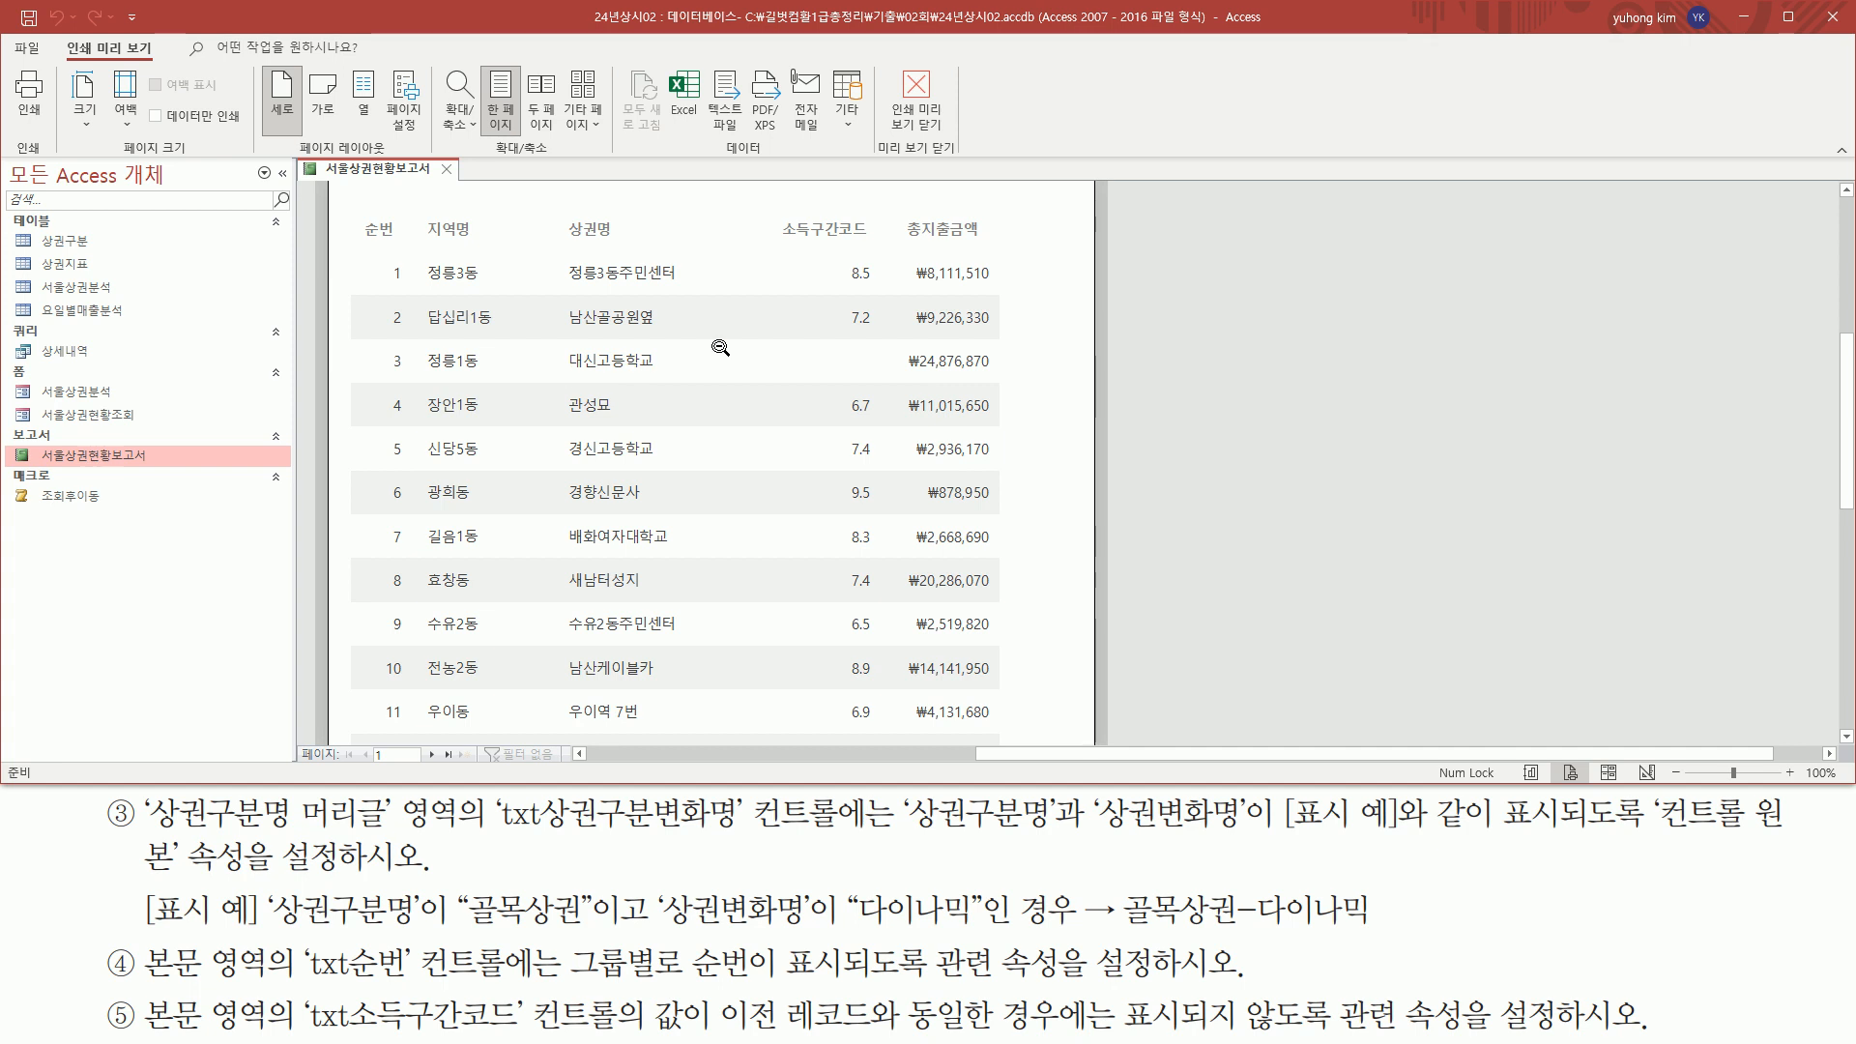
left_click_drag(834, 297, 883, 384)
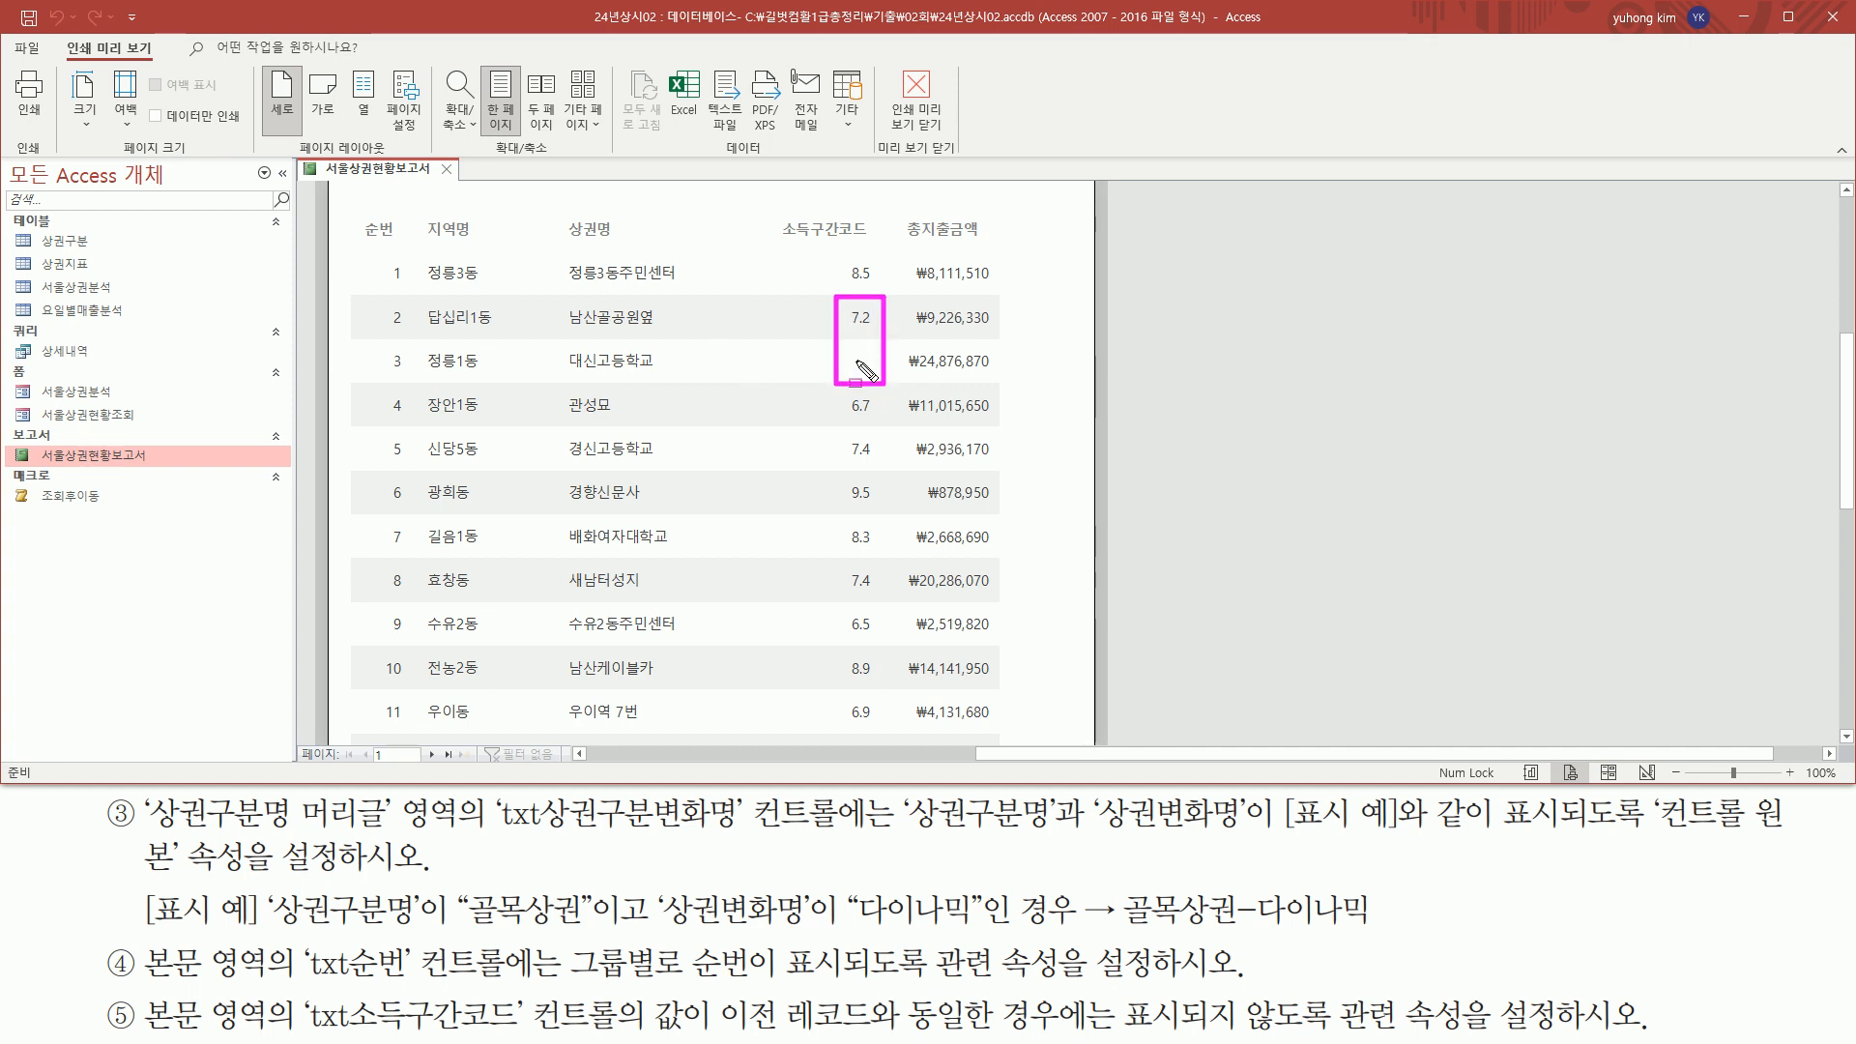
key("Escape")
left_click(433, 753)
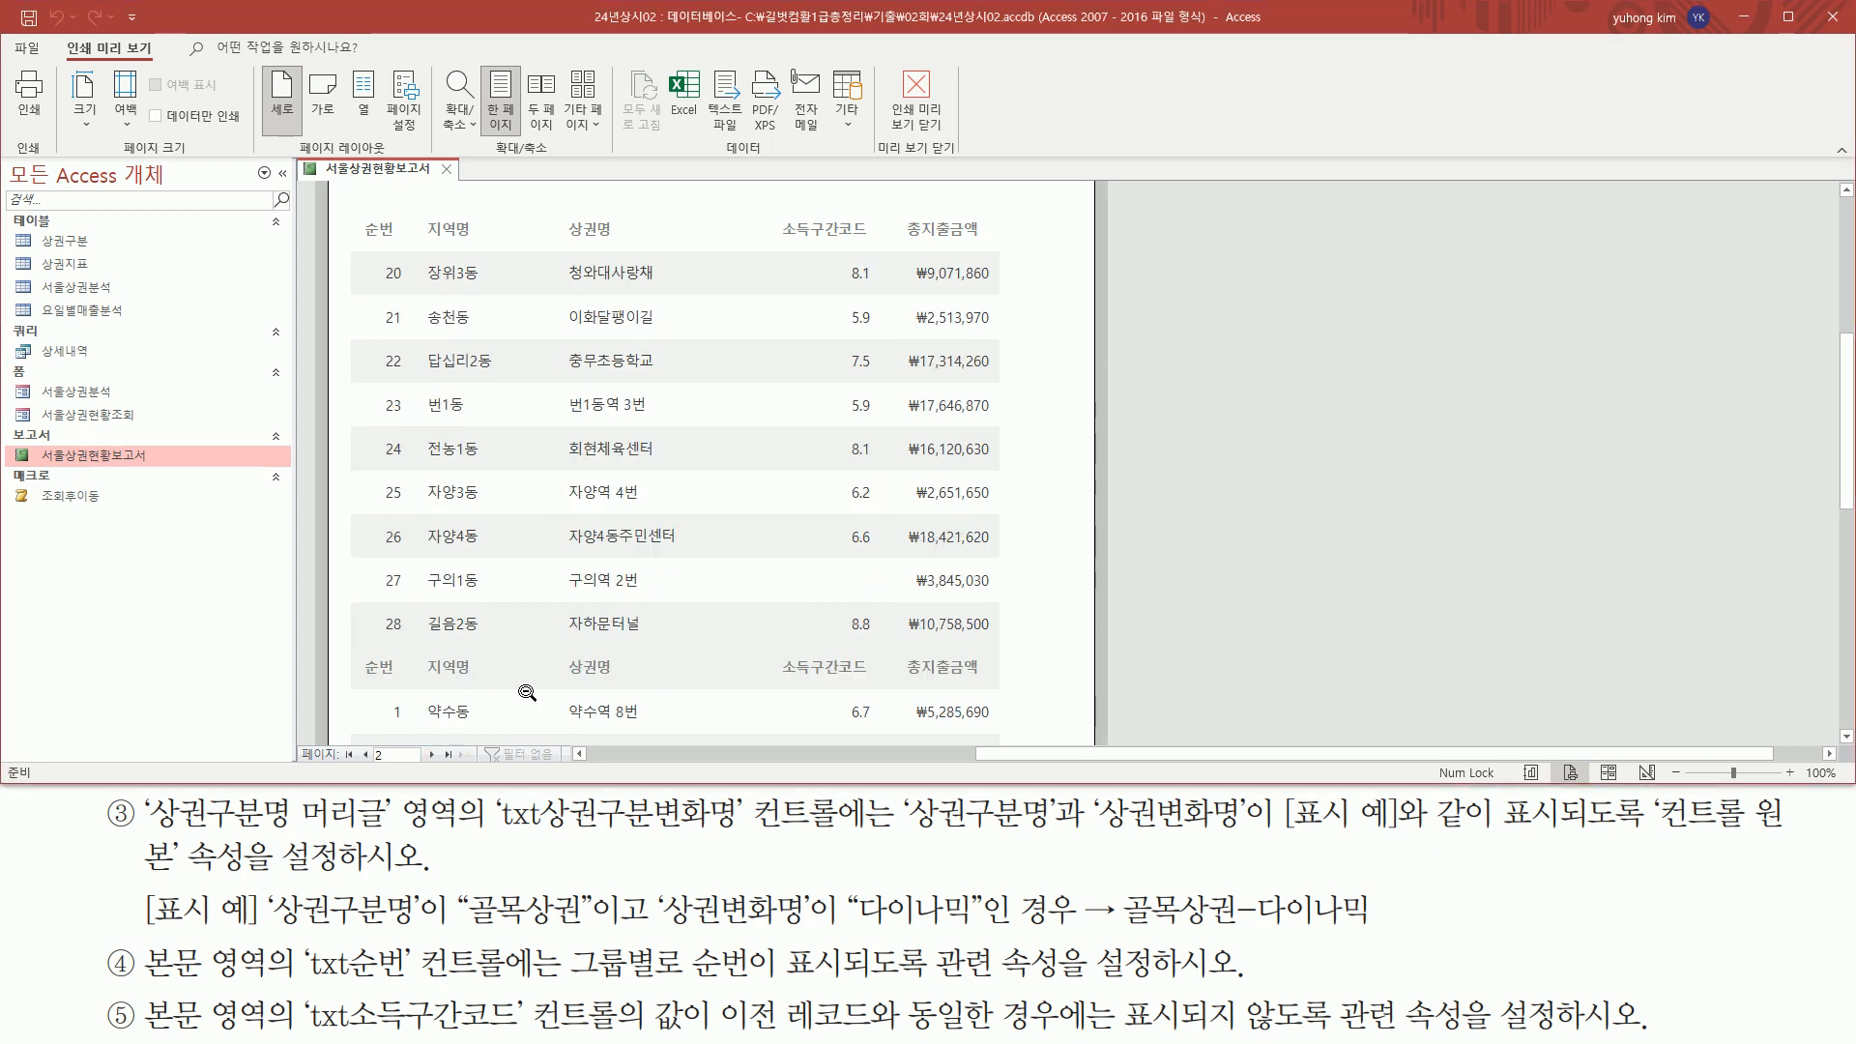
left_click_drag(837, 519, 886, 606)
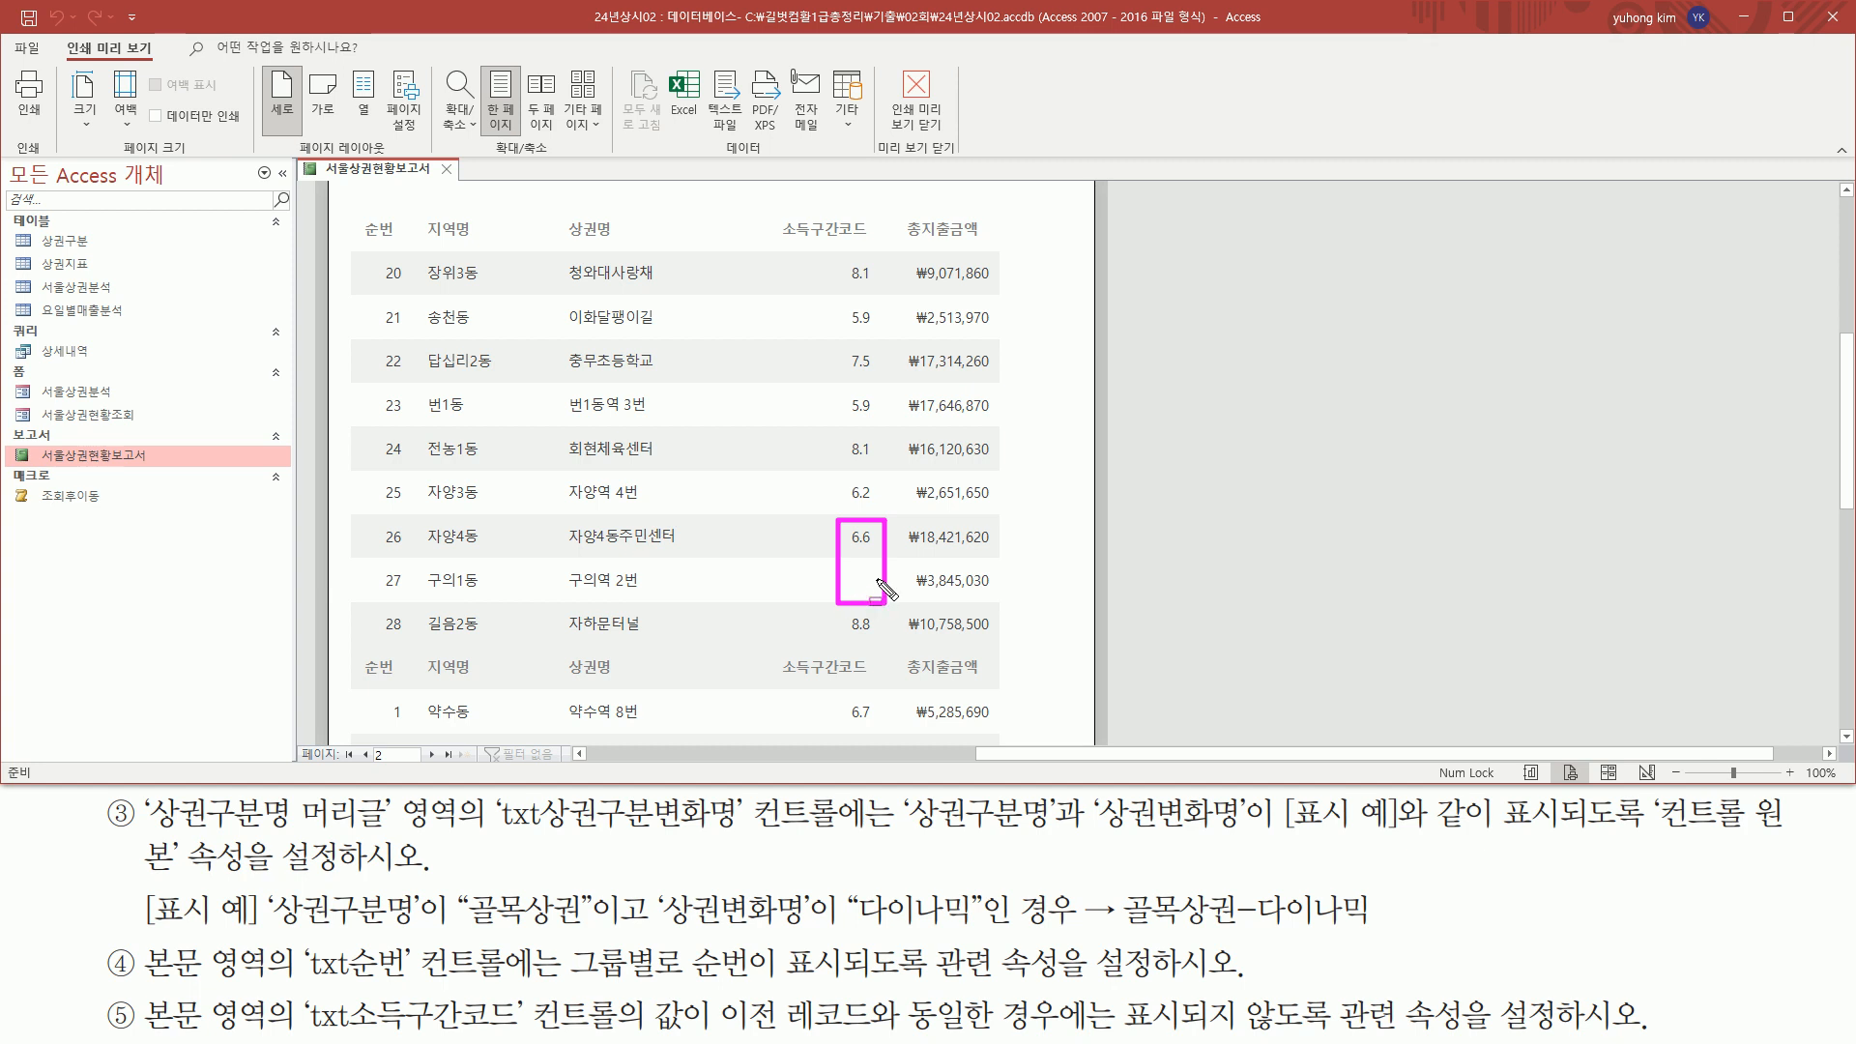
key("Escape")
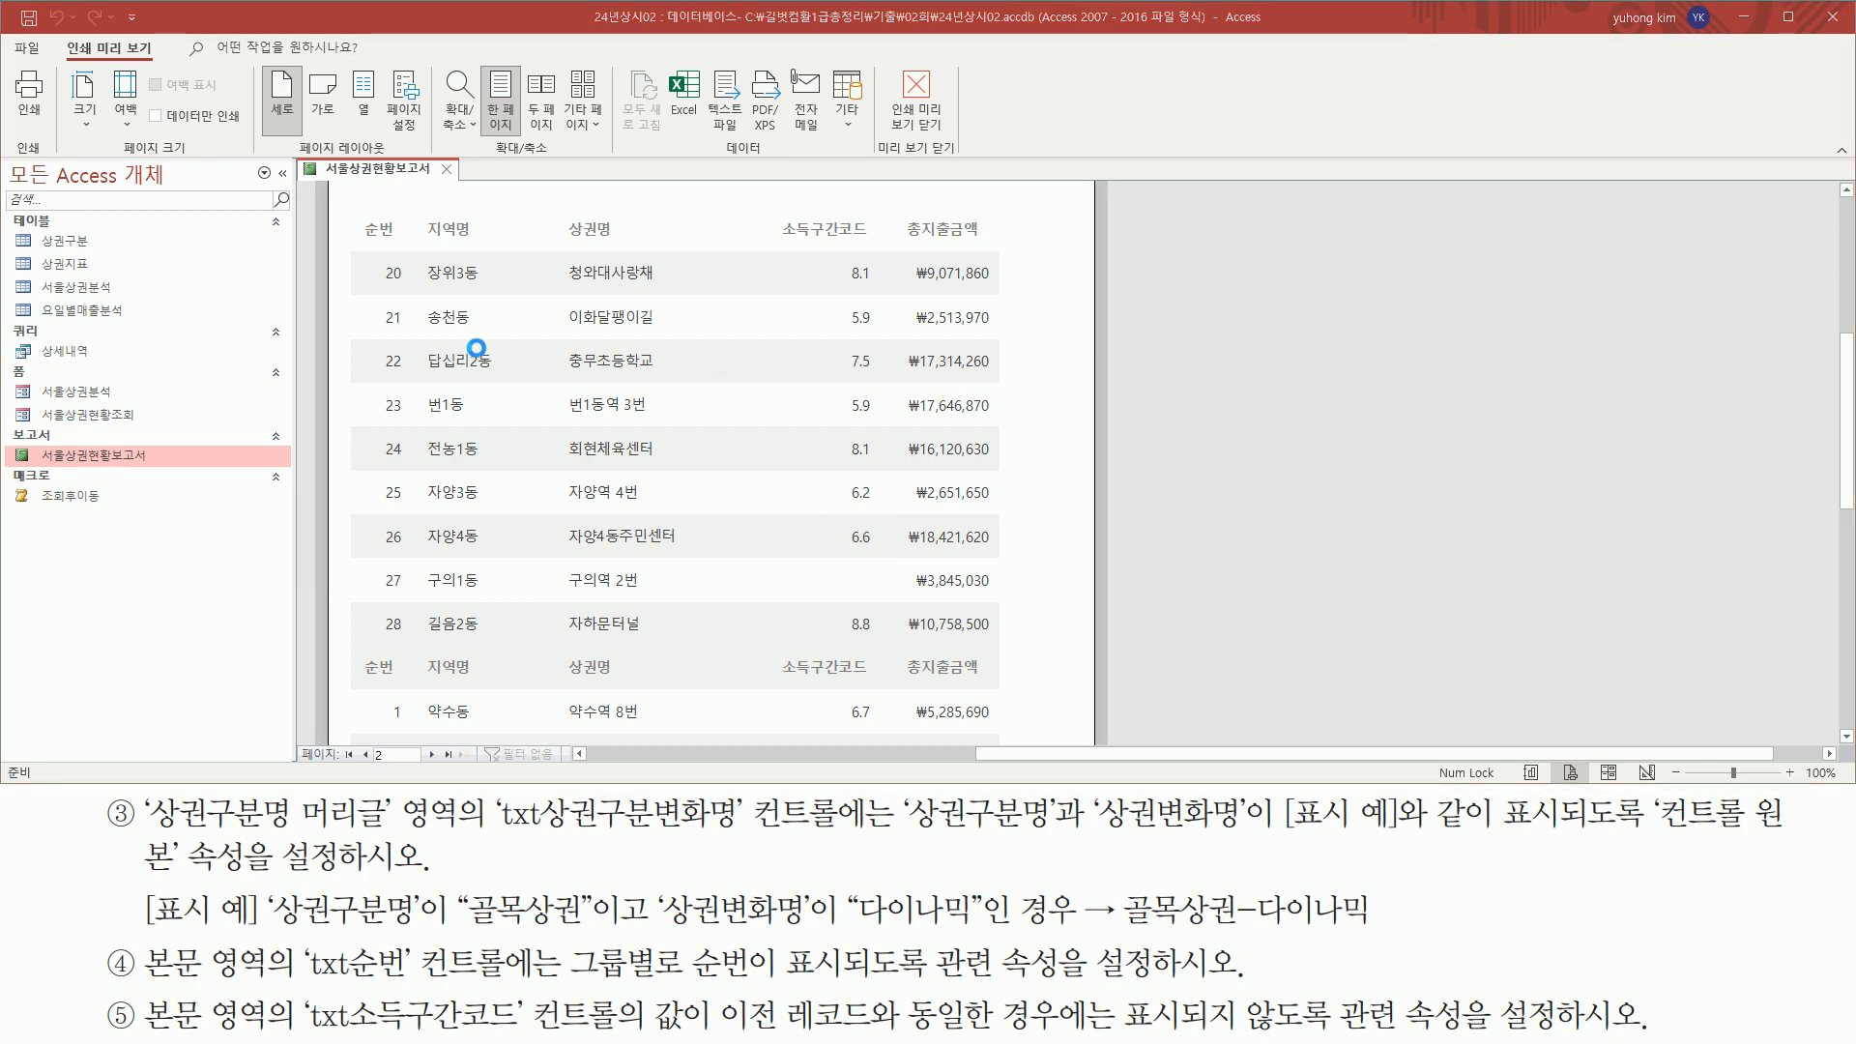
Close the 서울상권현황보고서 report, saving its design changes, and open the 서울상권분석 form
left_click(447, 170)
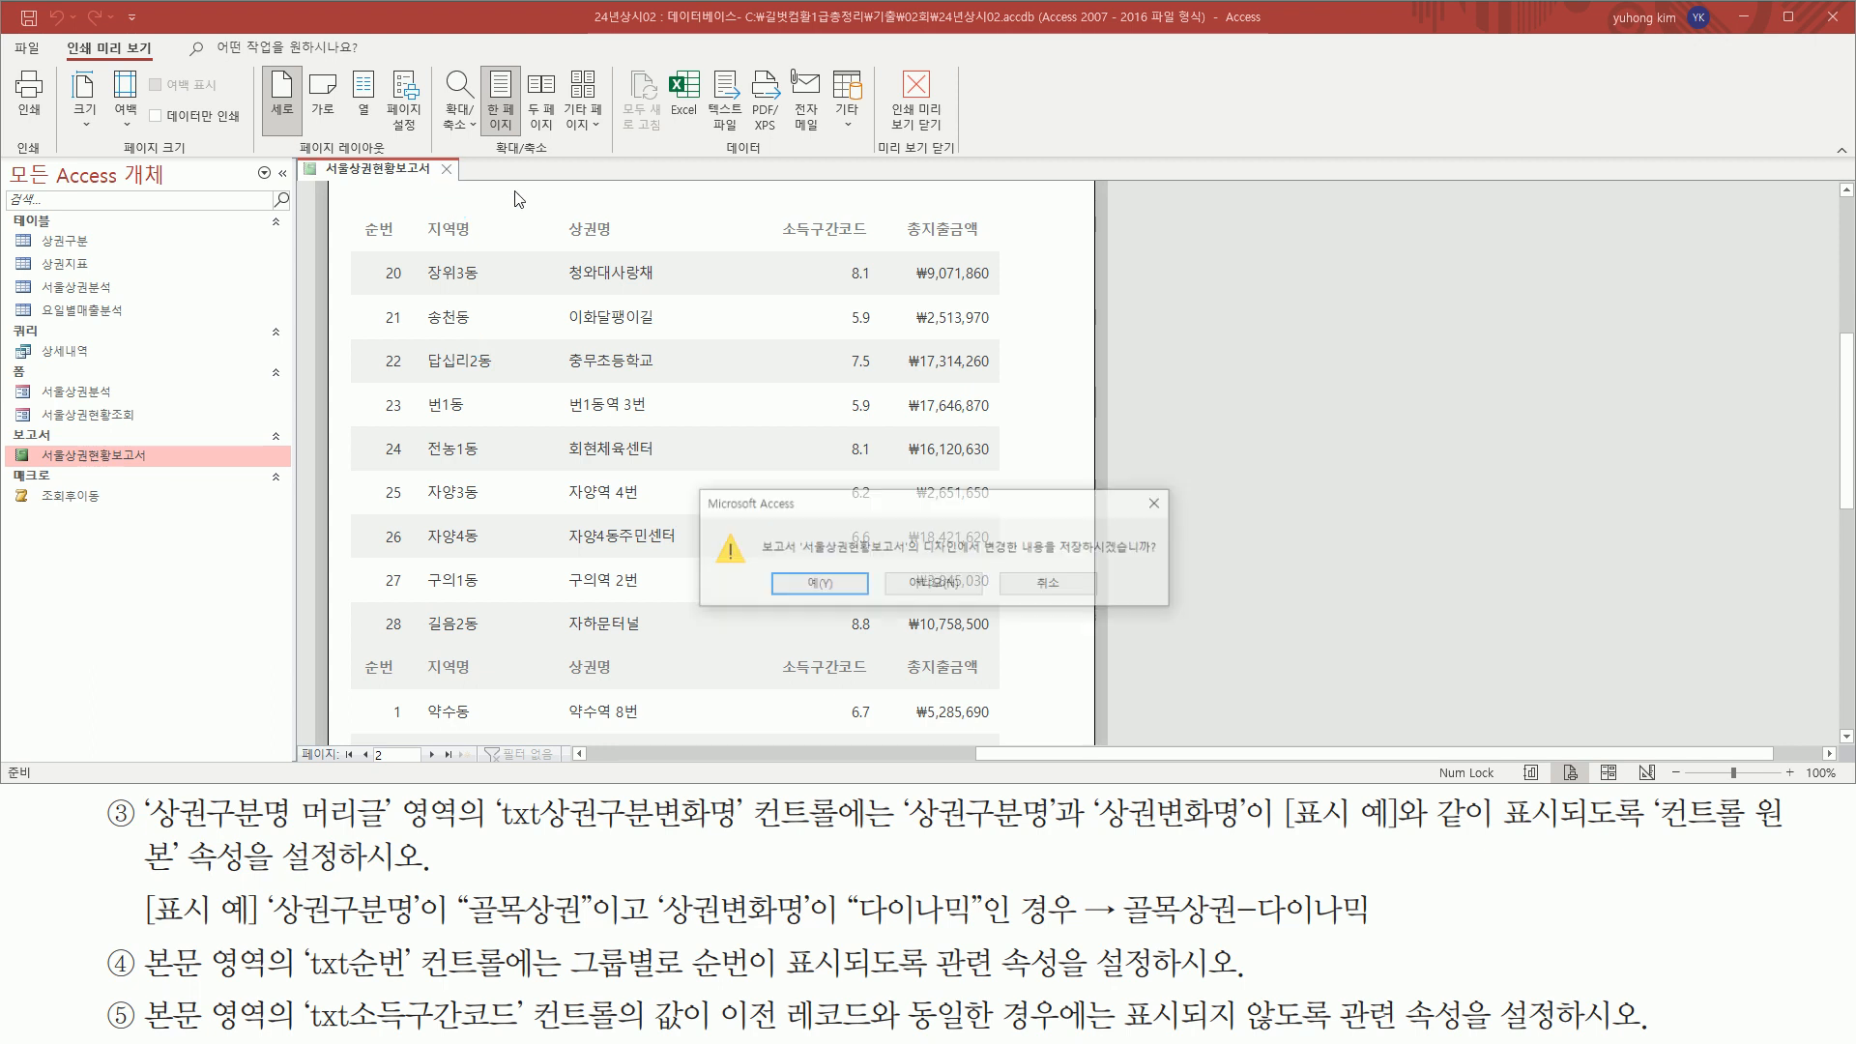
left_click(827, 585)
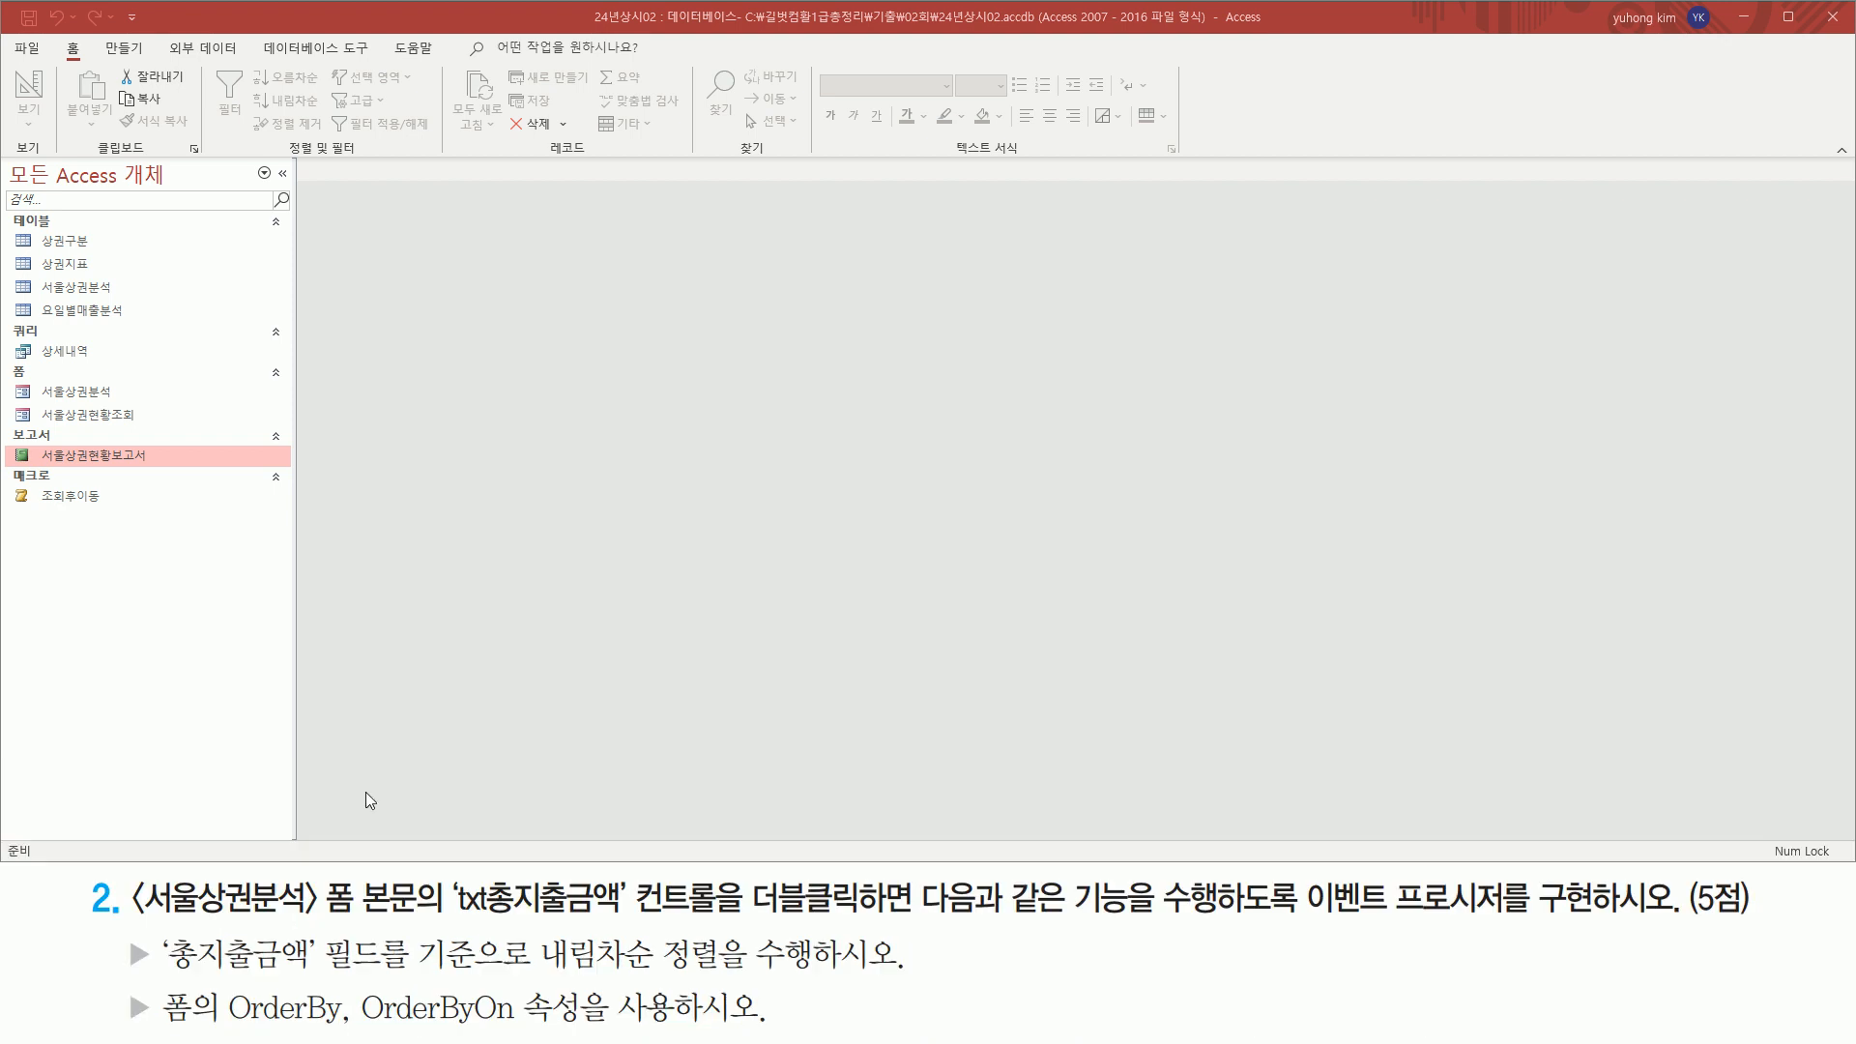
left_click_drag(124, 871, 360, 936)
left_click_drag(40, 382, 134, 404)
key("Escape")
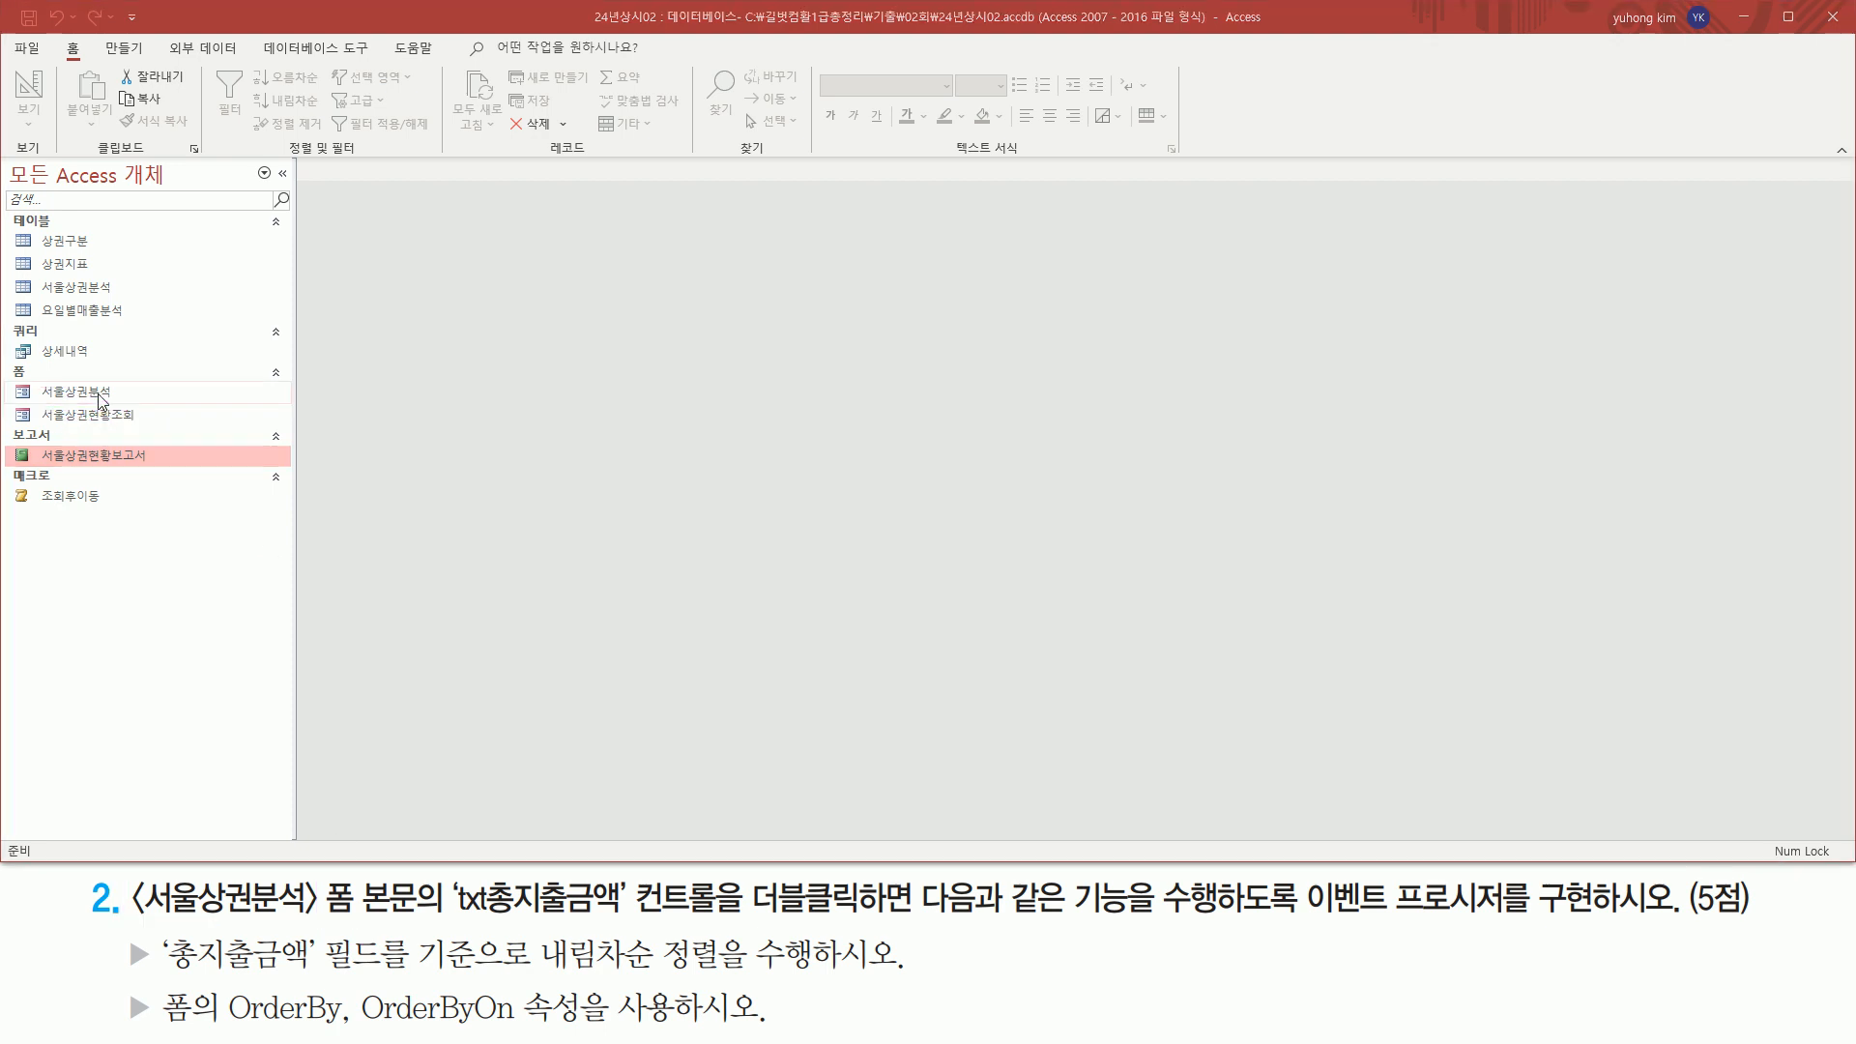
left_click(105, 394)
double_click(102, 391)
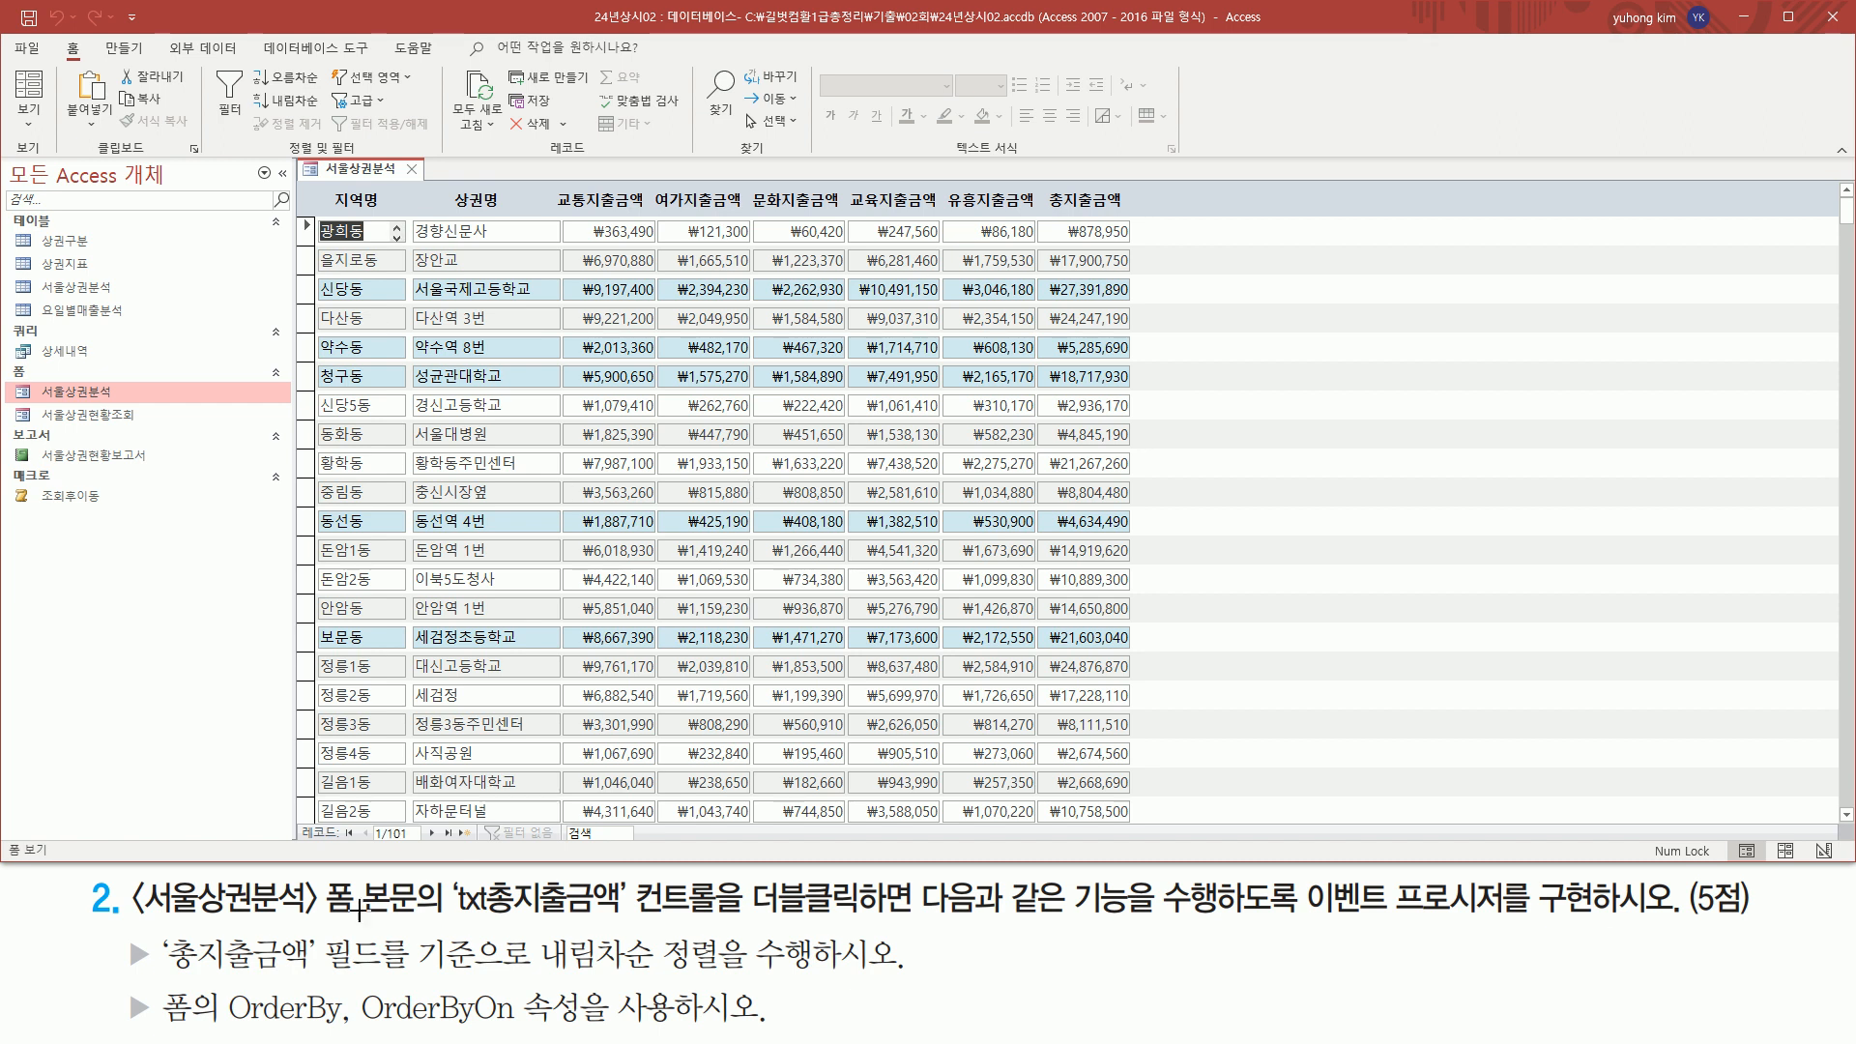
Read the txt총지출금액 double-click event requirement, including the descending sort with OrderBy and OrderByOn, and examine the form's 총지출금액 column
left_click_drag(324, 919, 735, 921)
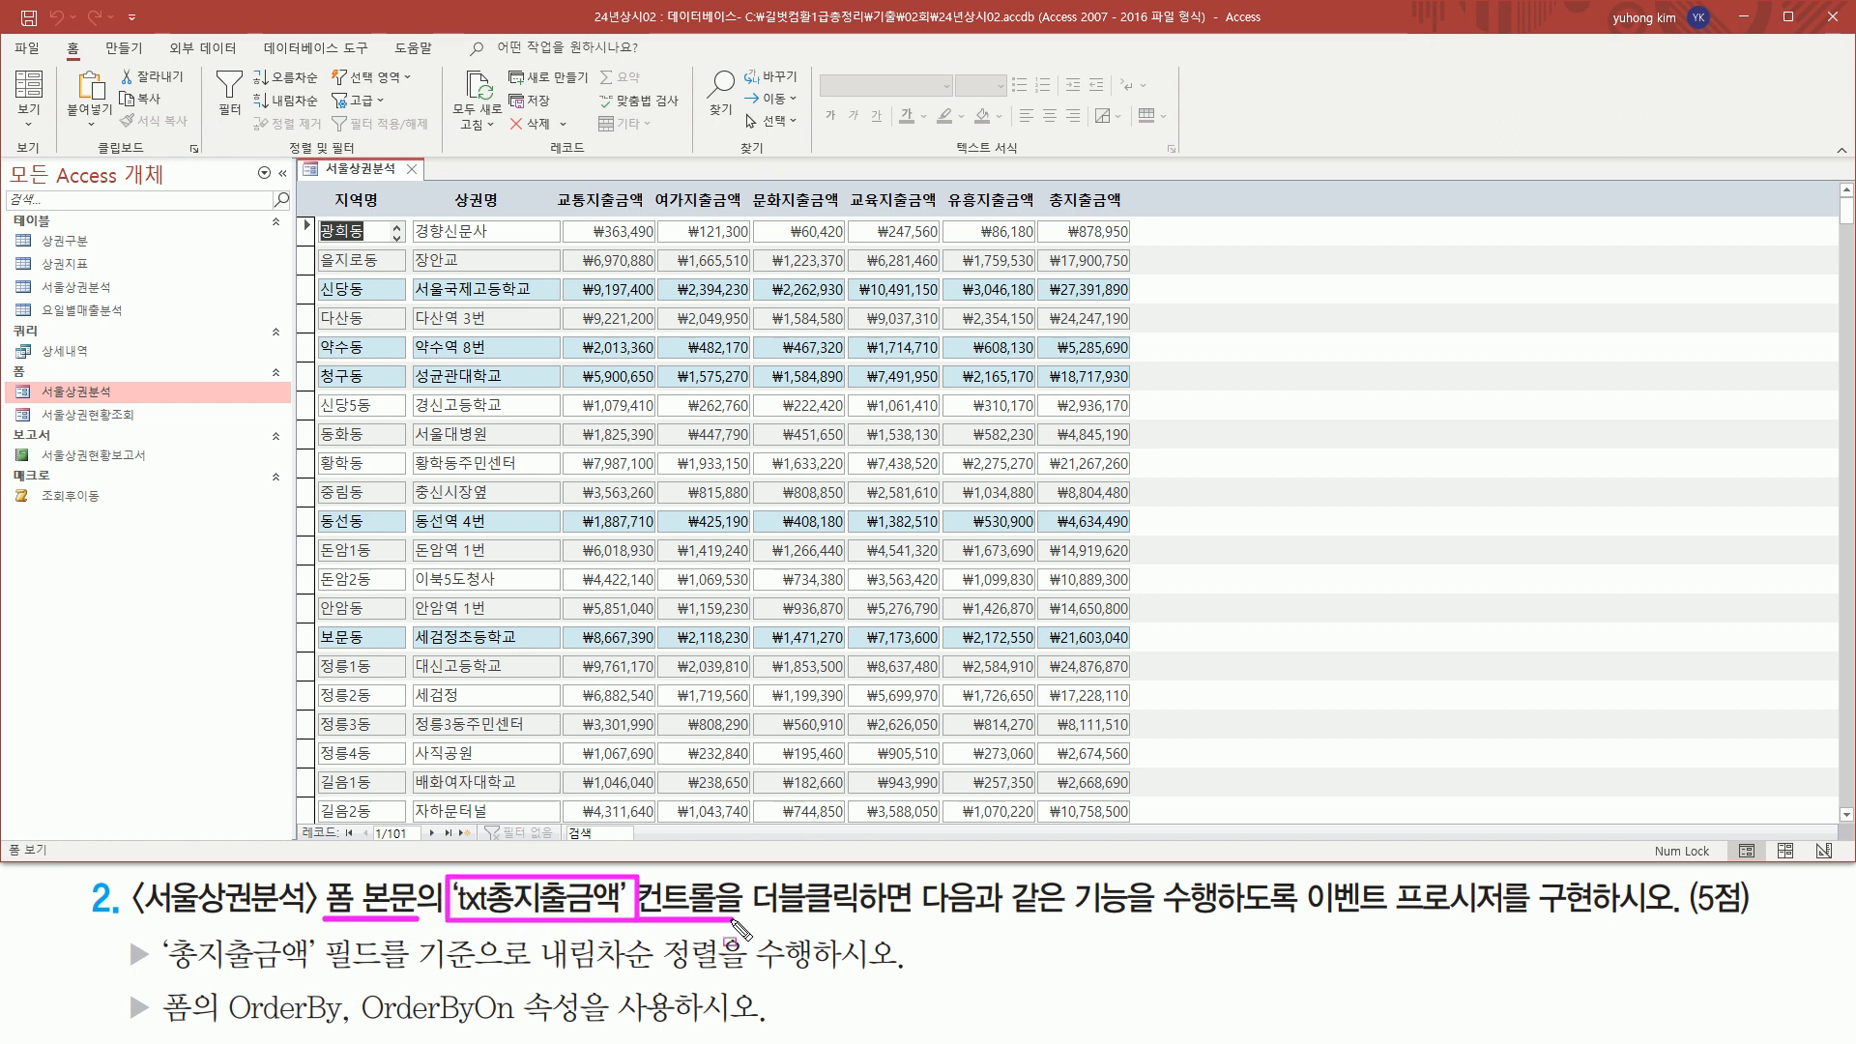
left_click_drag(1046, 215, 1123, 217)
left_click_drag(1042, 218, 1133, 810)
mouse_move(745, 870)
left_mouse_down()
mouse_move(786, 947)
mouse_move(881, 924)
left_mouse_up()
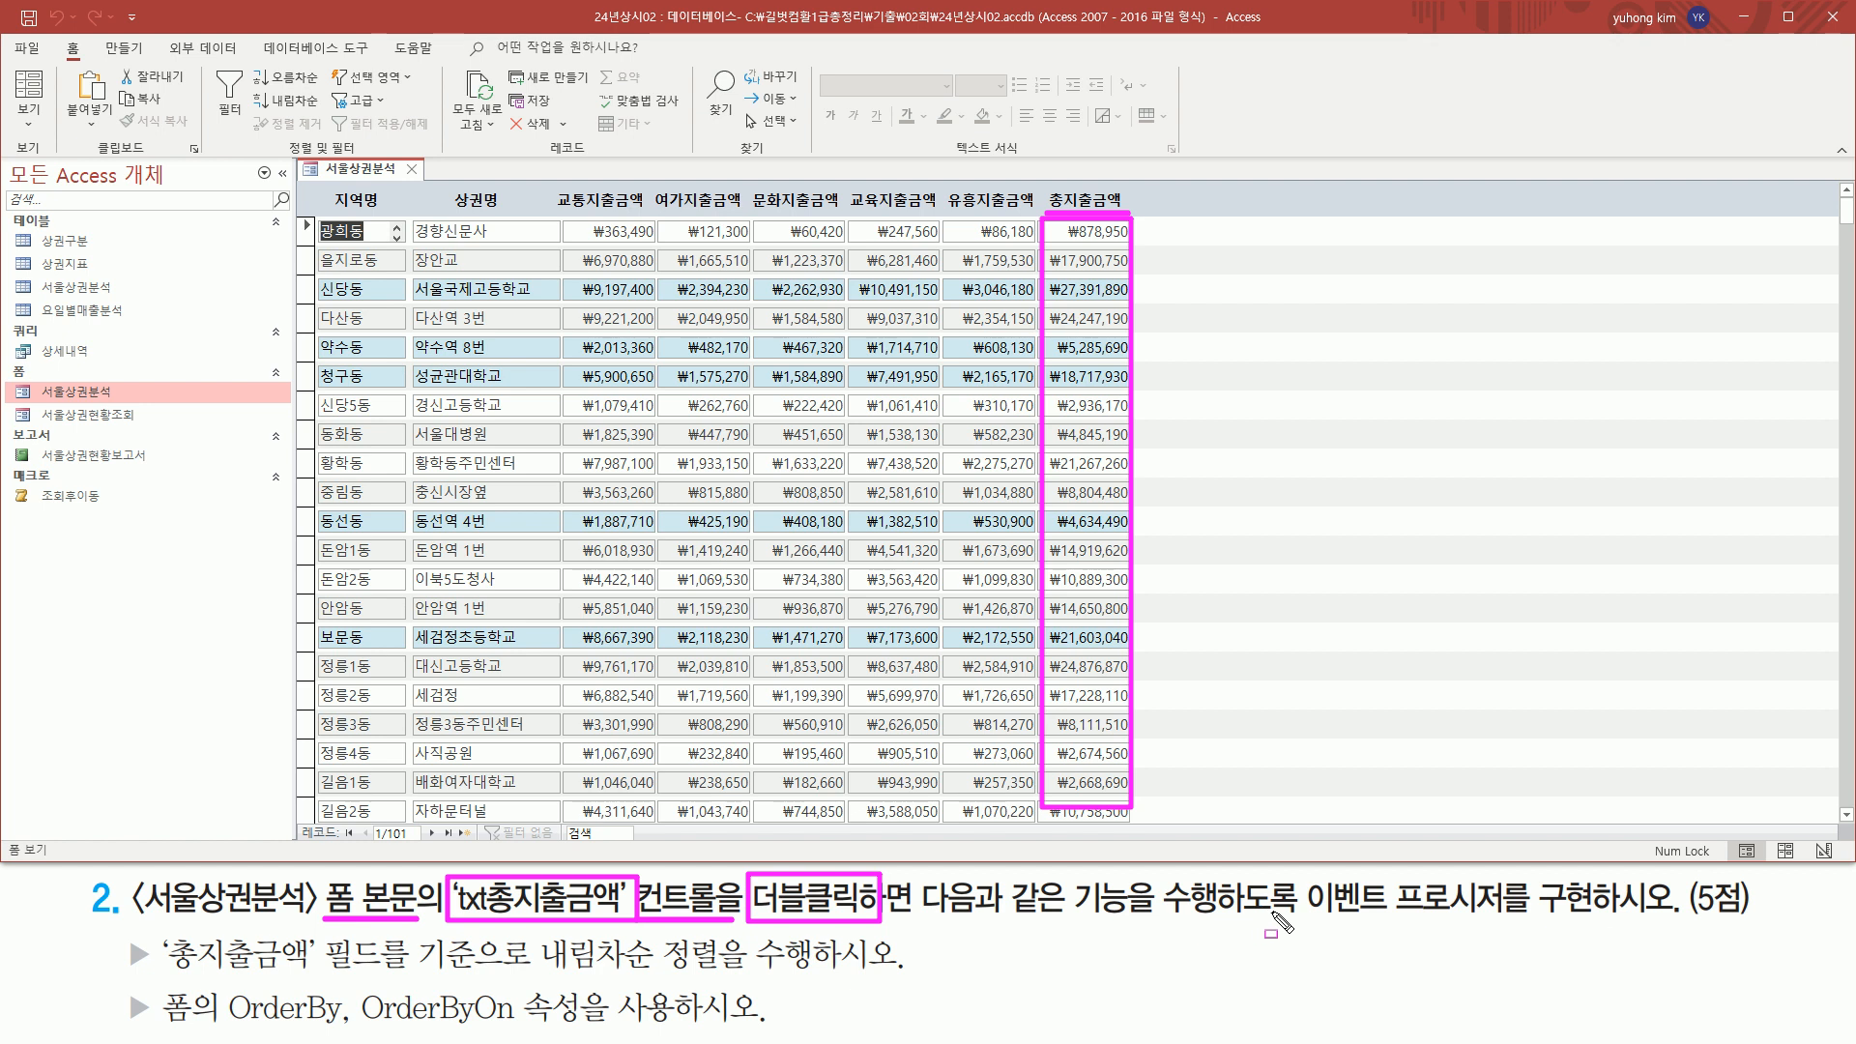
left_click_drag(1302, 921, 1510, 920)
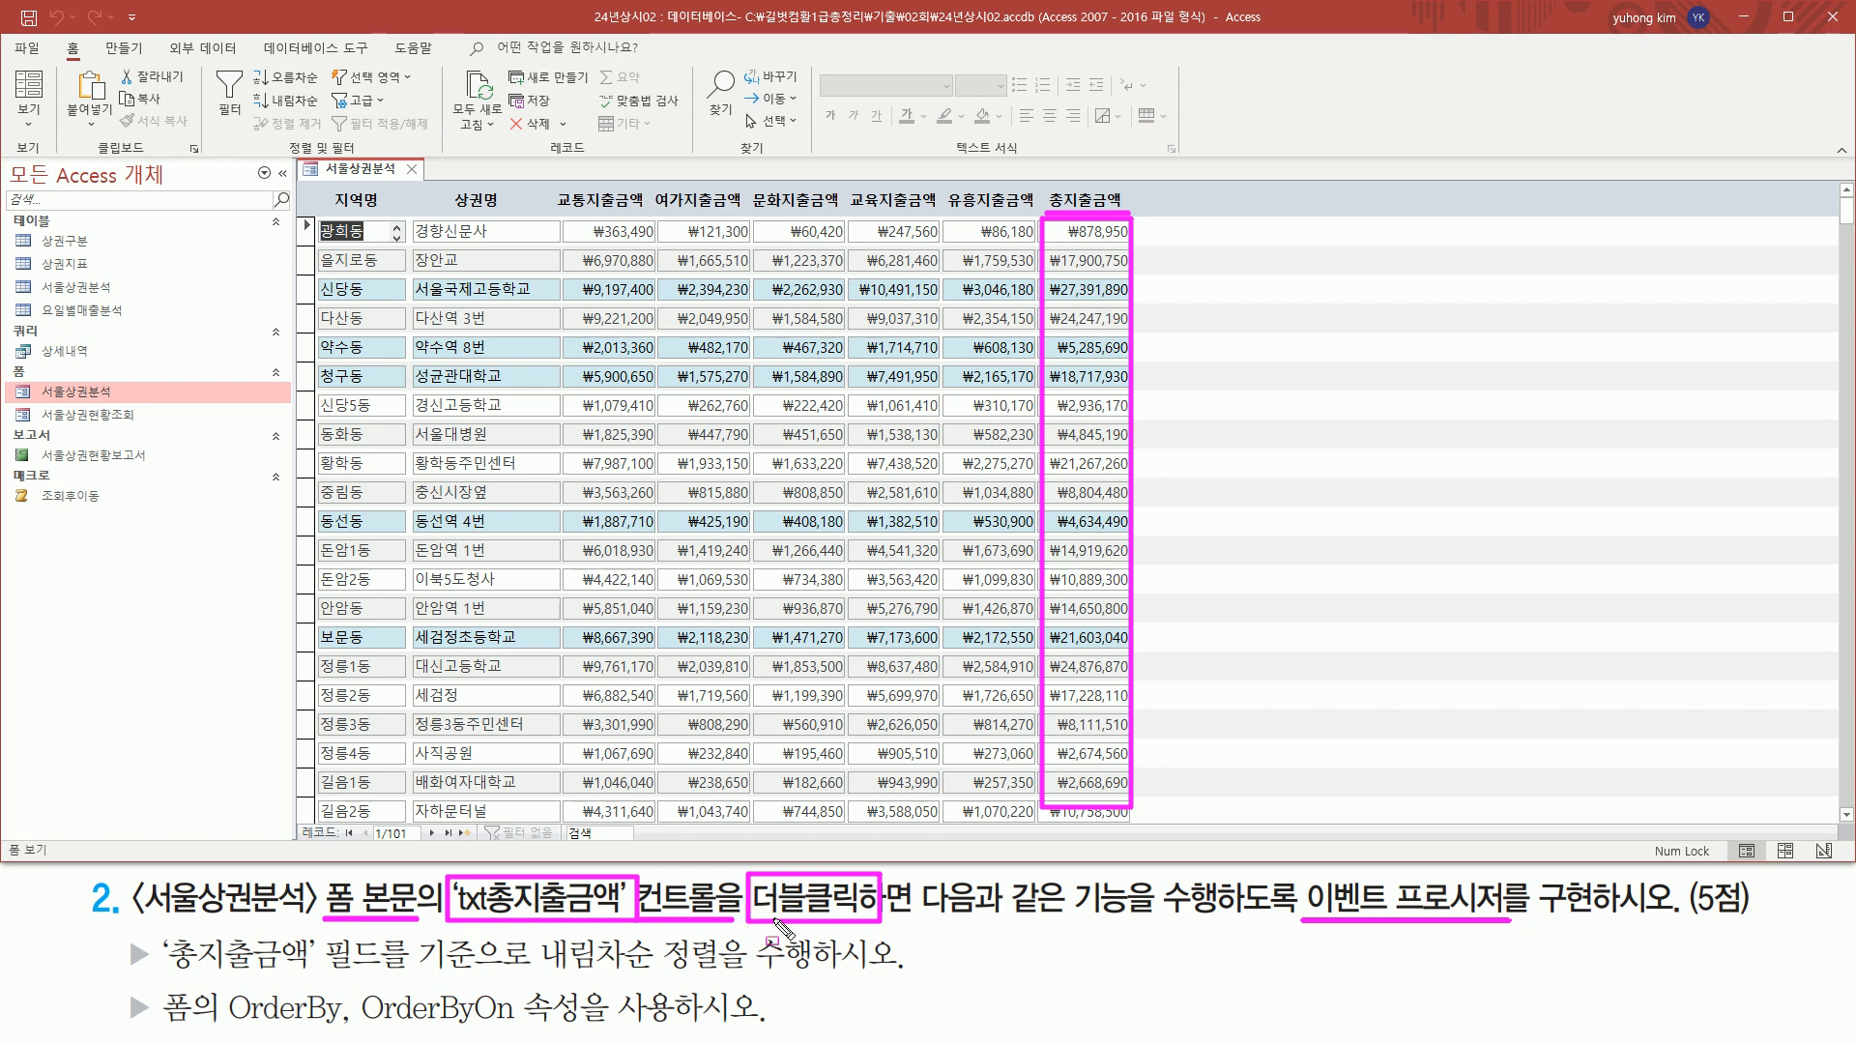
mouse_move(162, 974)
left_mouse_down()
mouse_move(319, 974)
mouse_move(315, 935)
left_mouse_up()
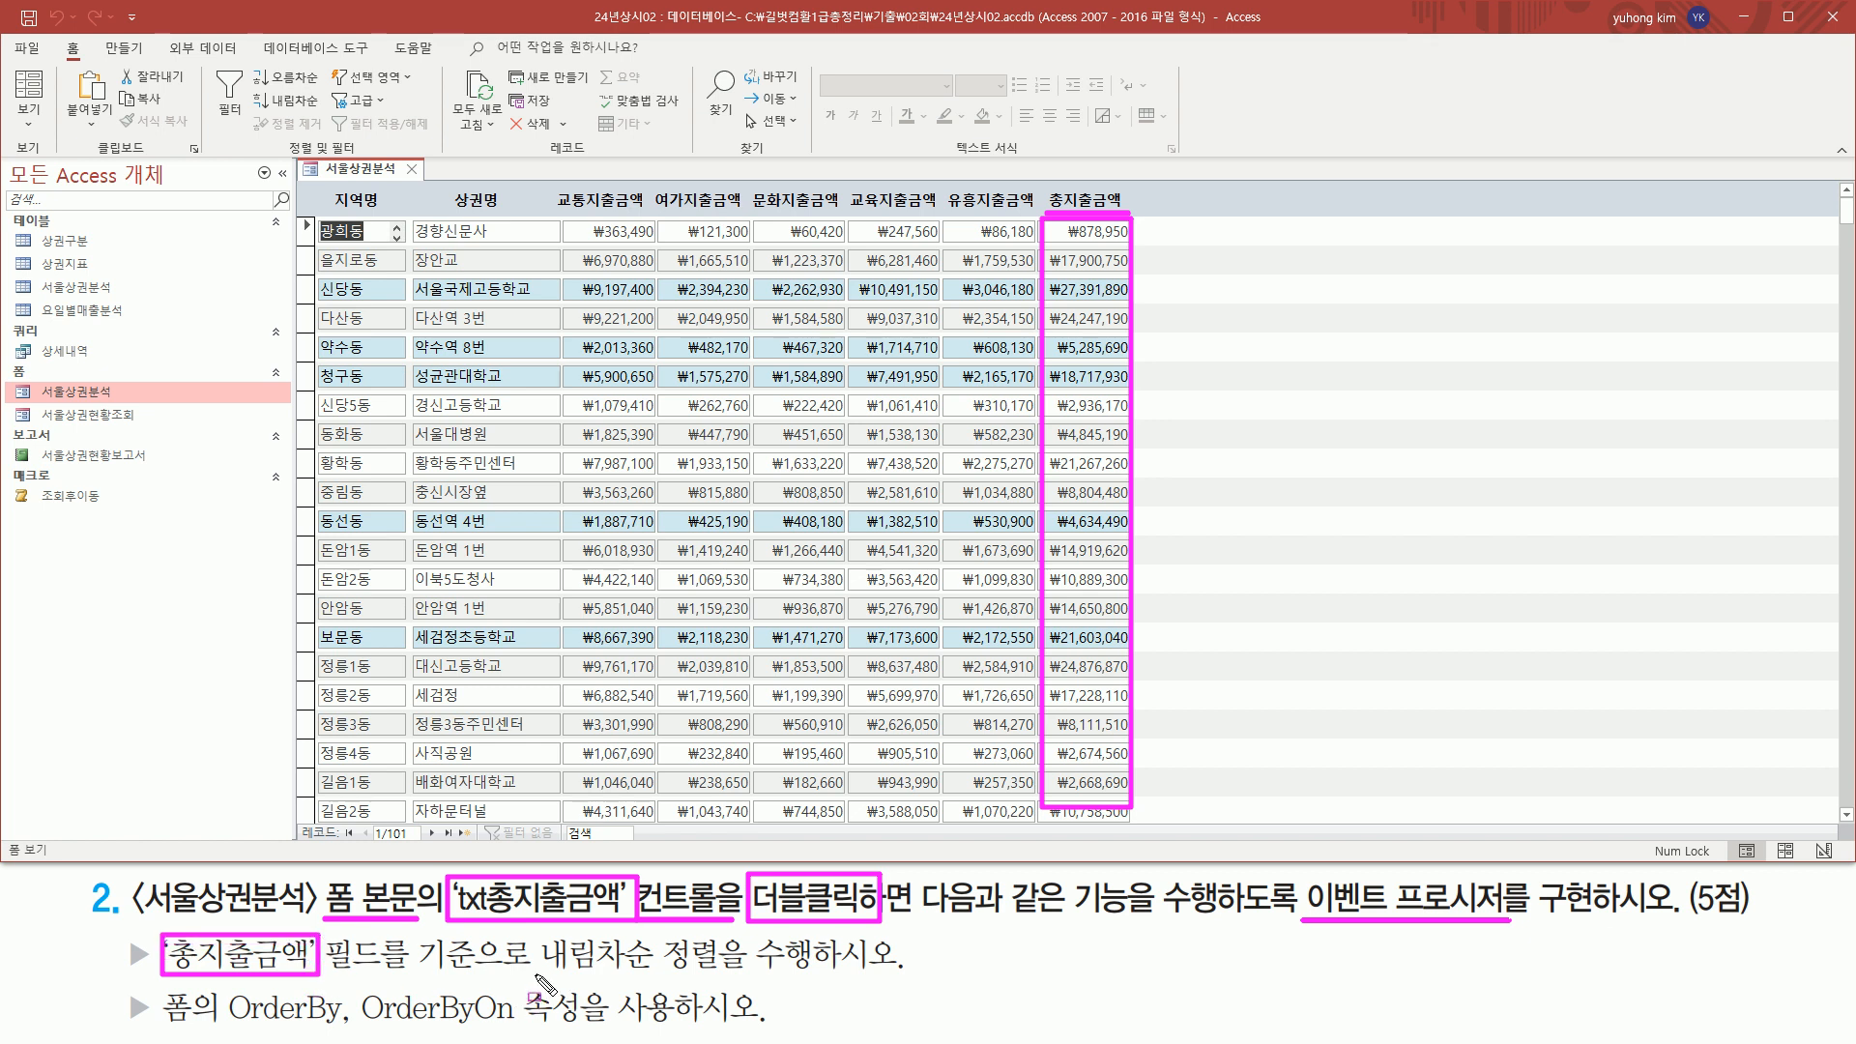
left_click_drag(531, 974, 734, 977)
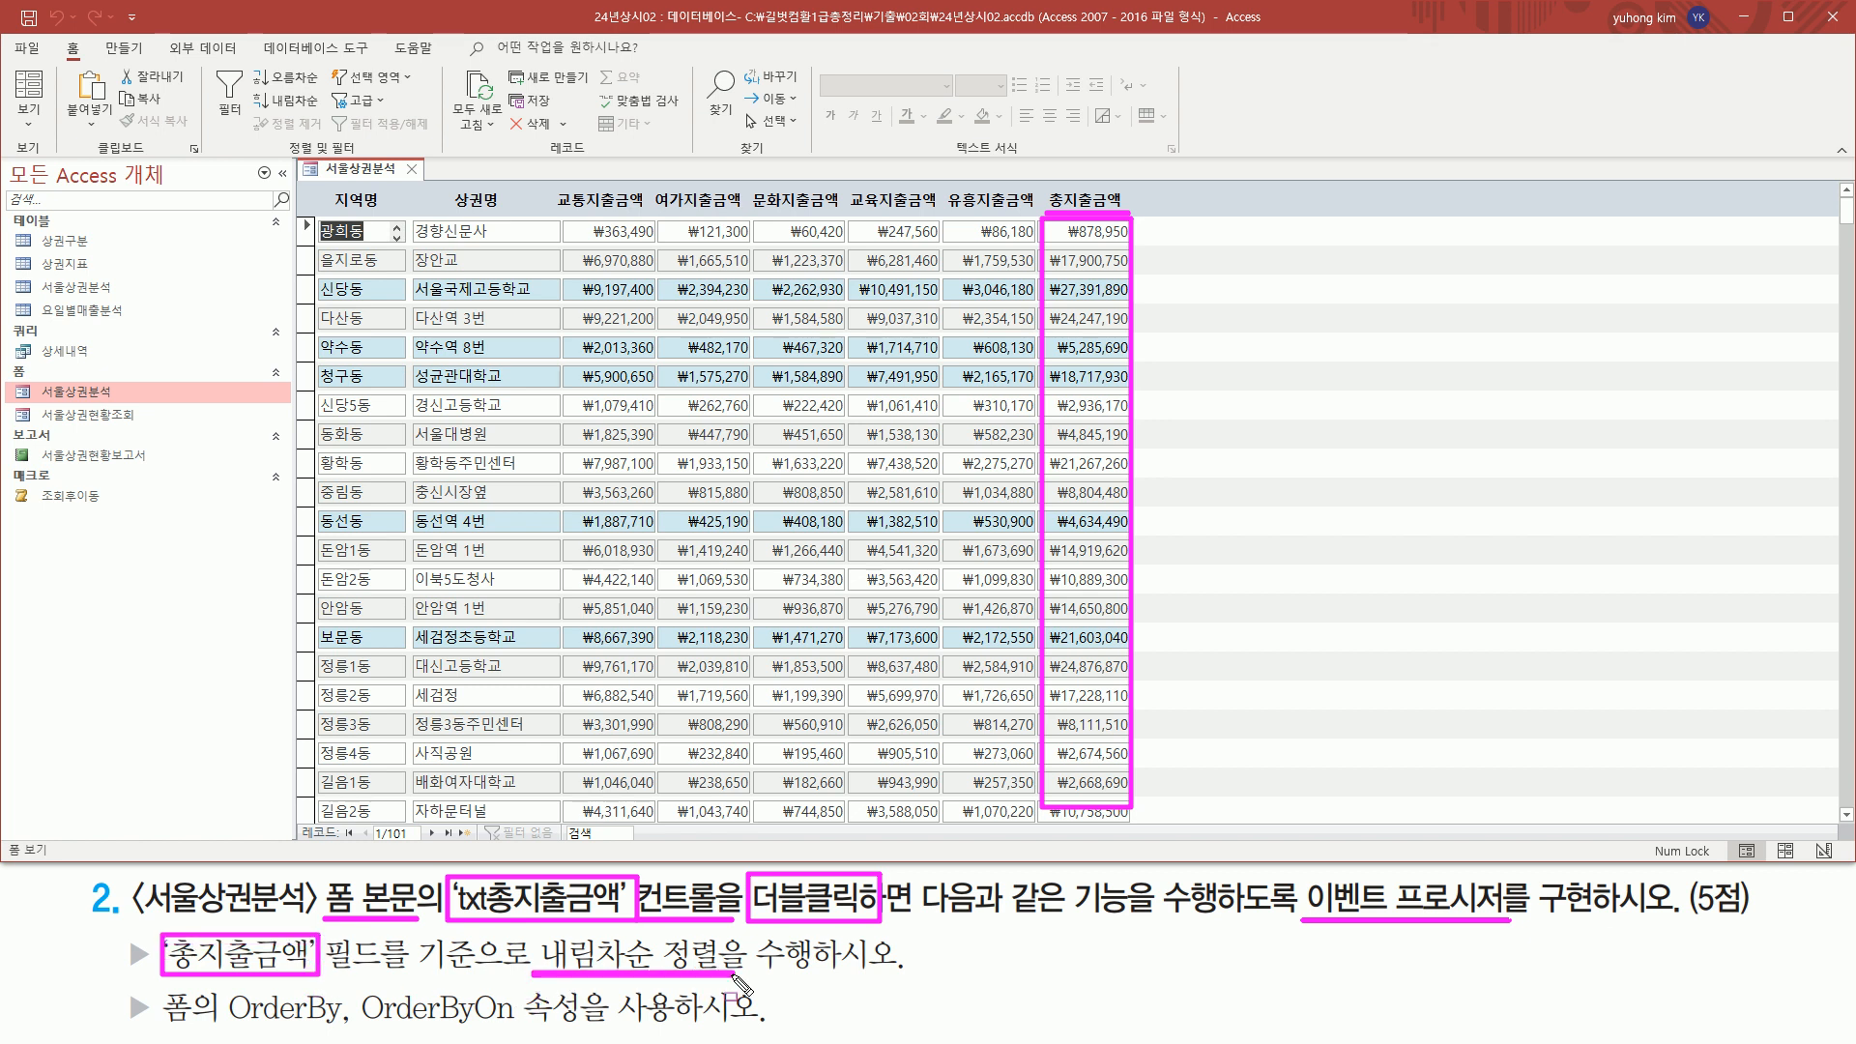
left_click_drag(228, 1023, 514, 1024)
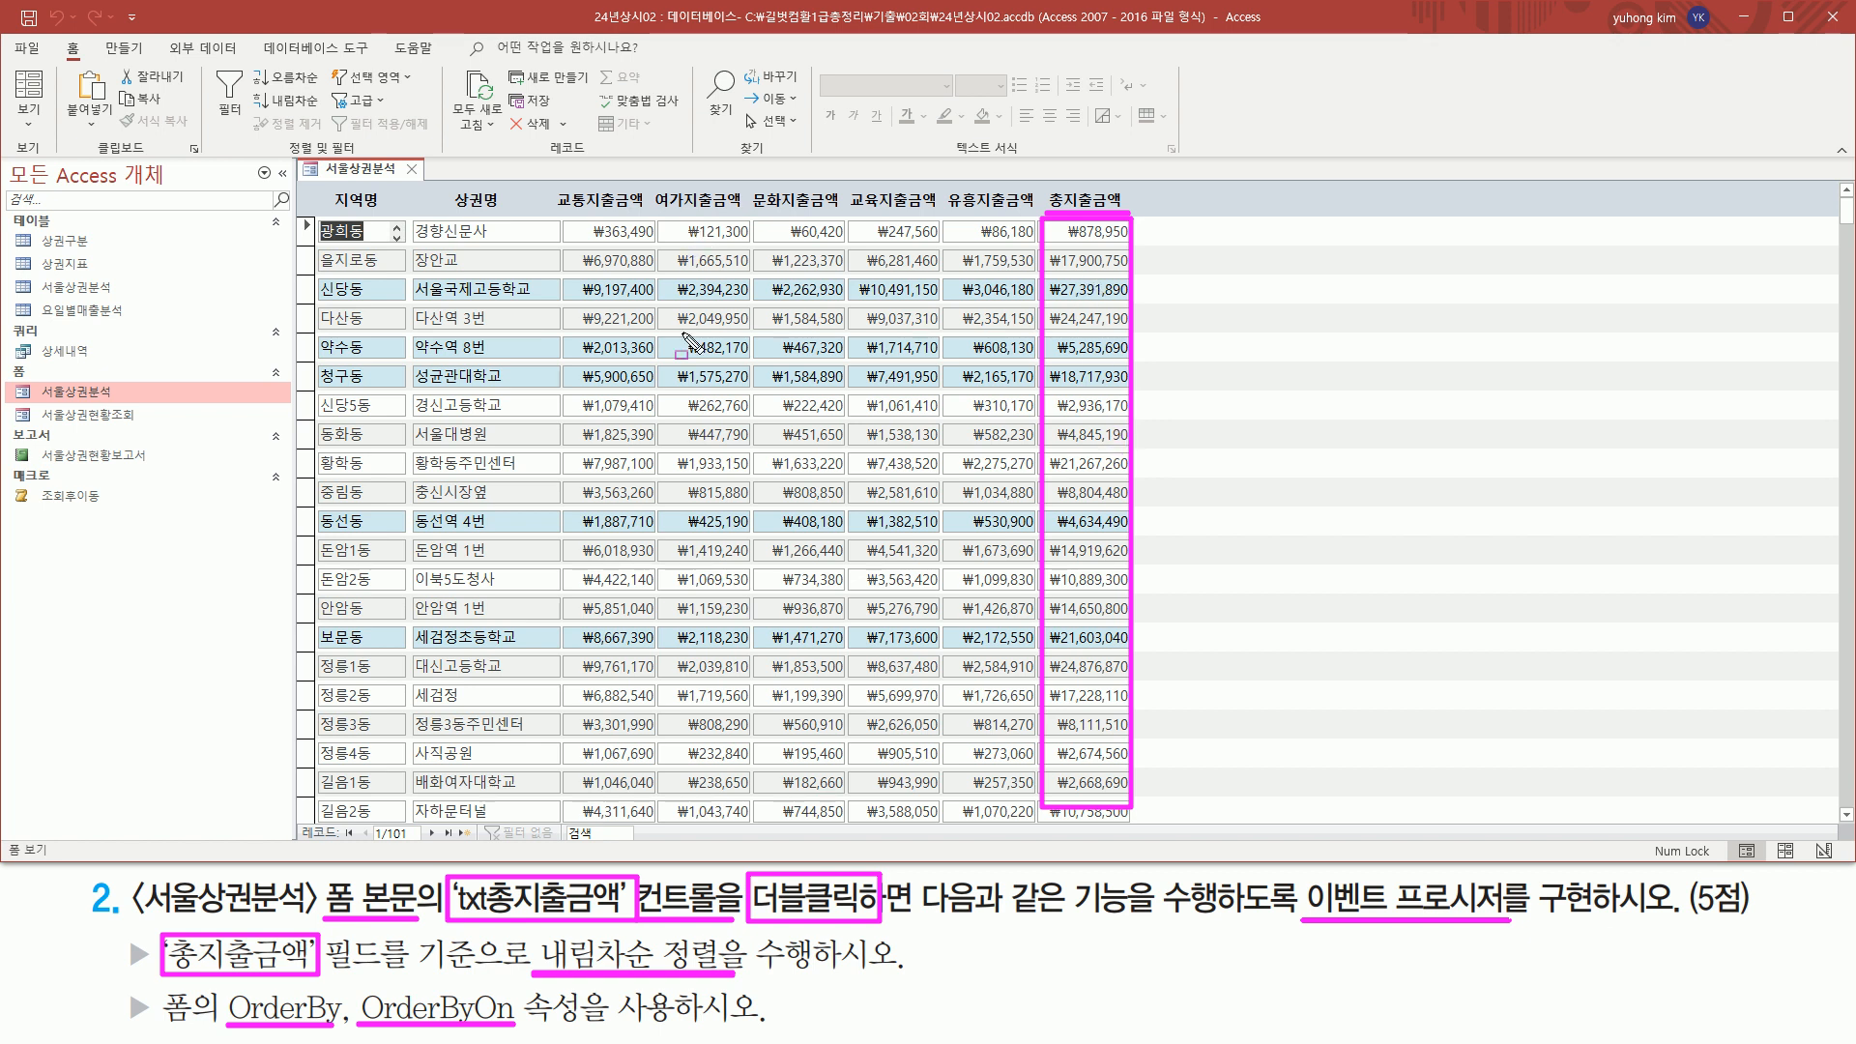
key("Escape")
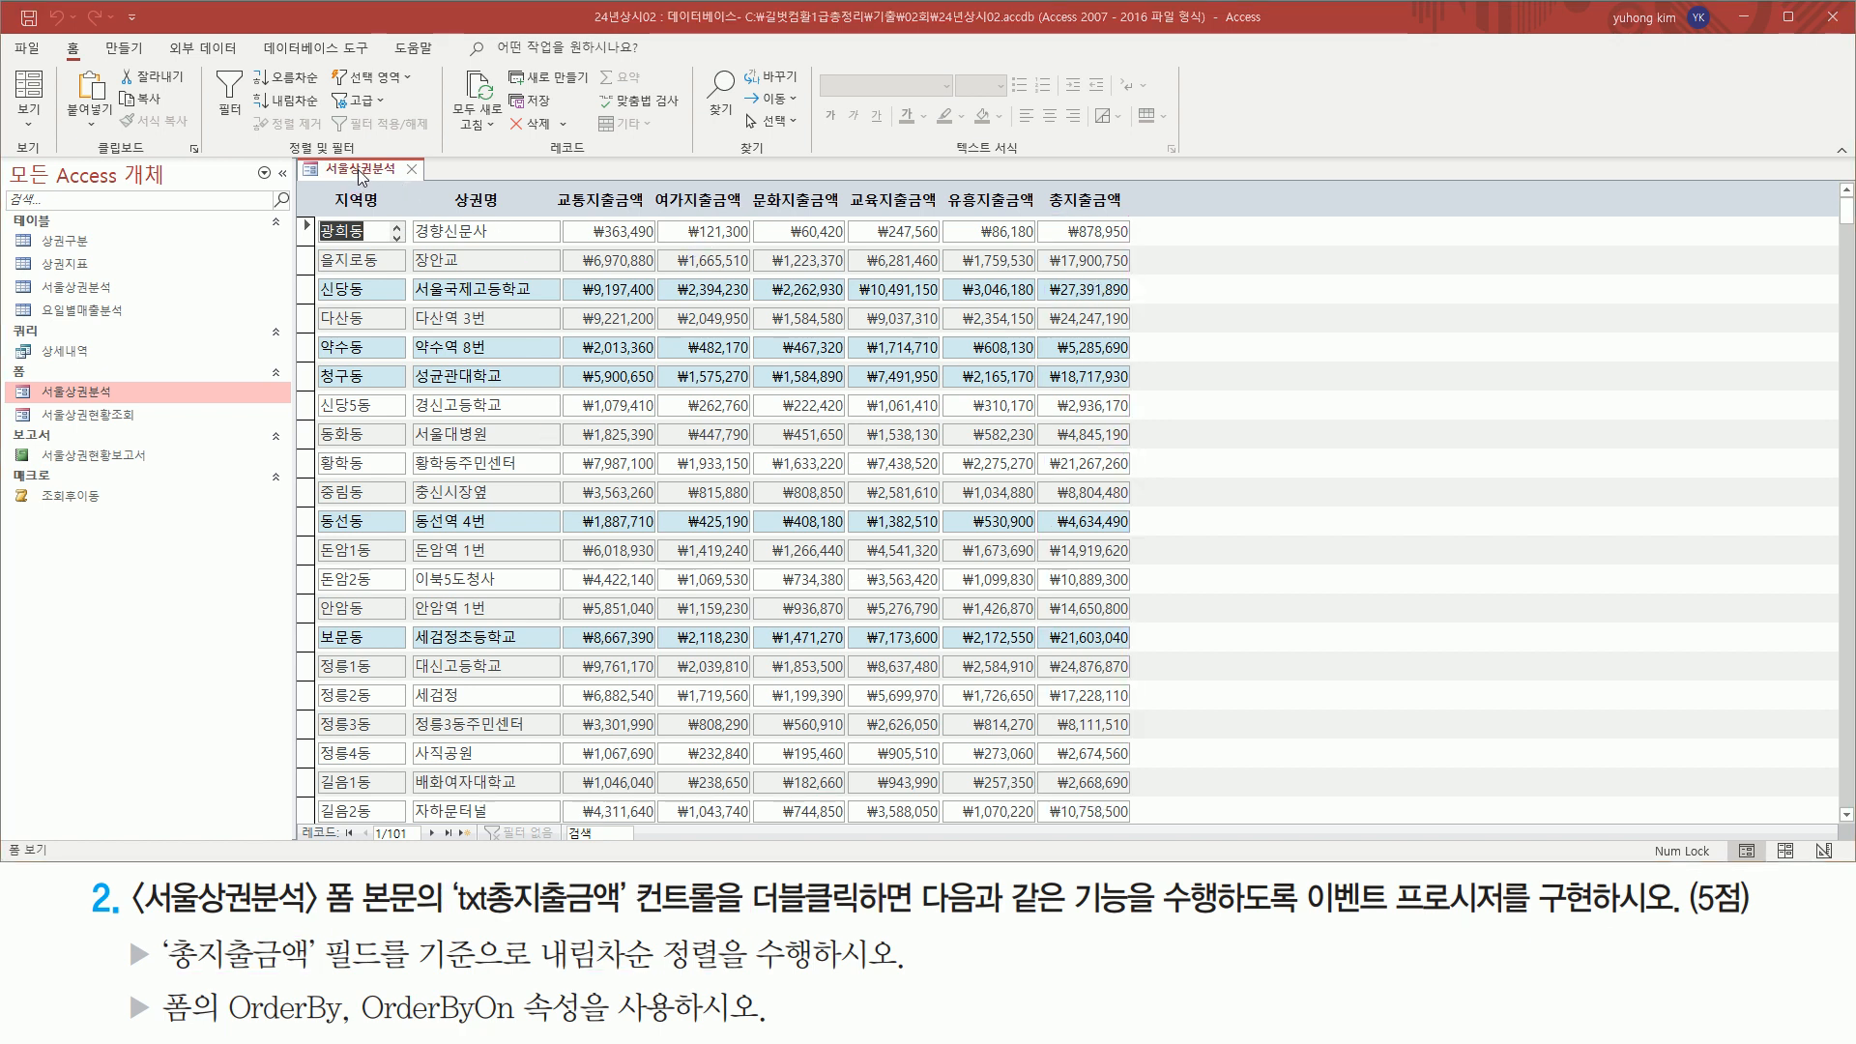
Switch the 서울상권분석 form to design view and select the txt총지출금액 control in the 본문 section
right_click(359, 175)
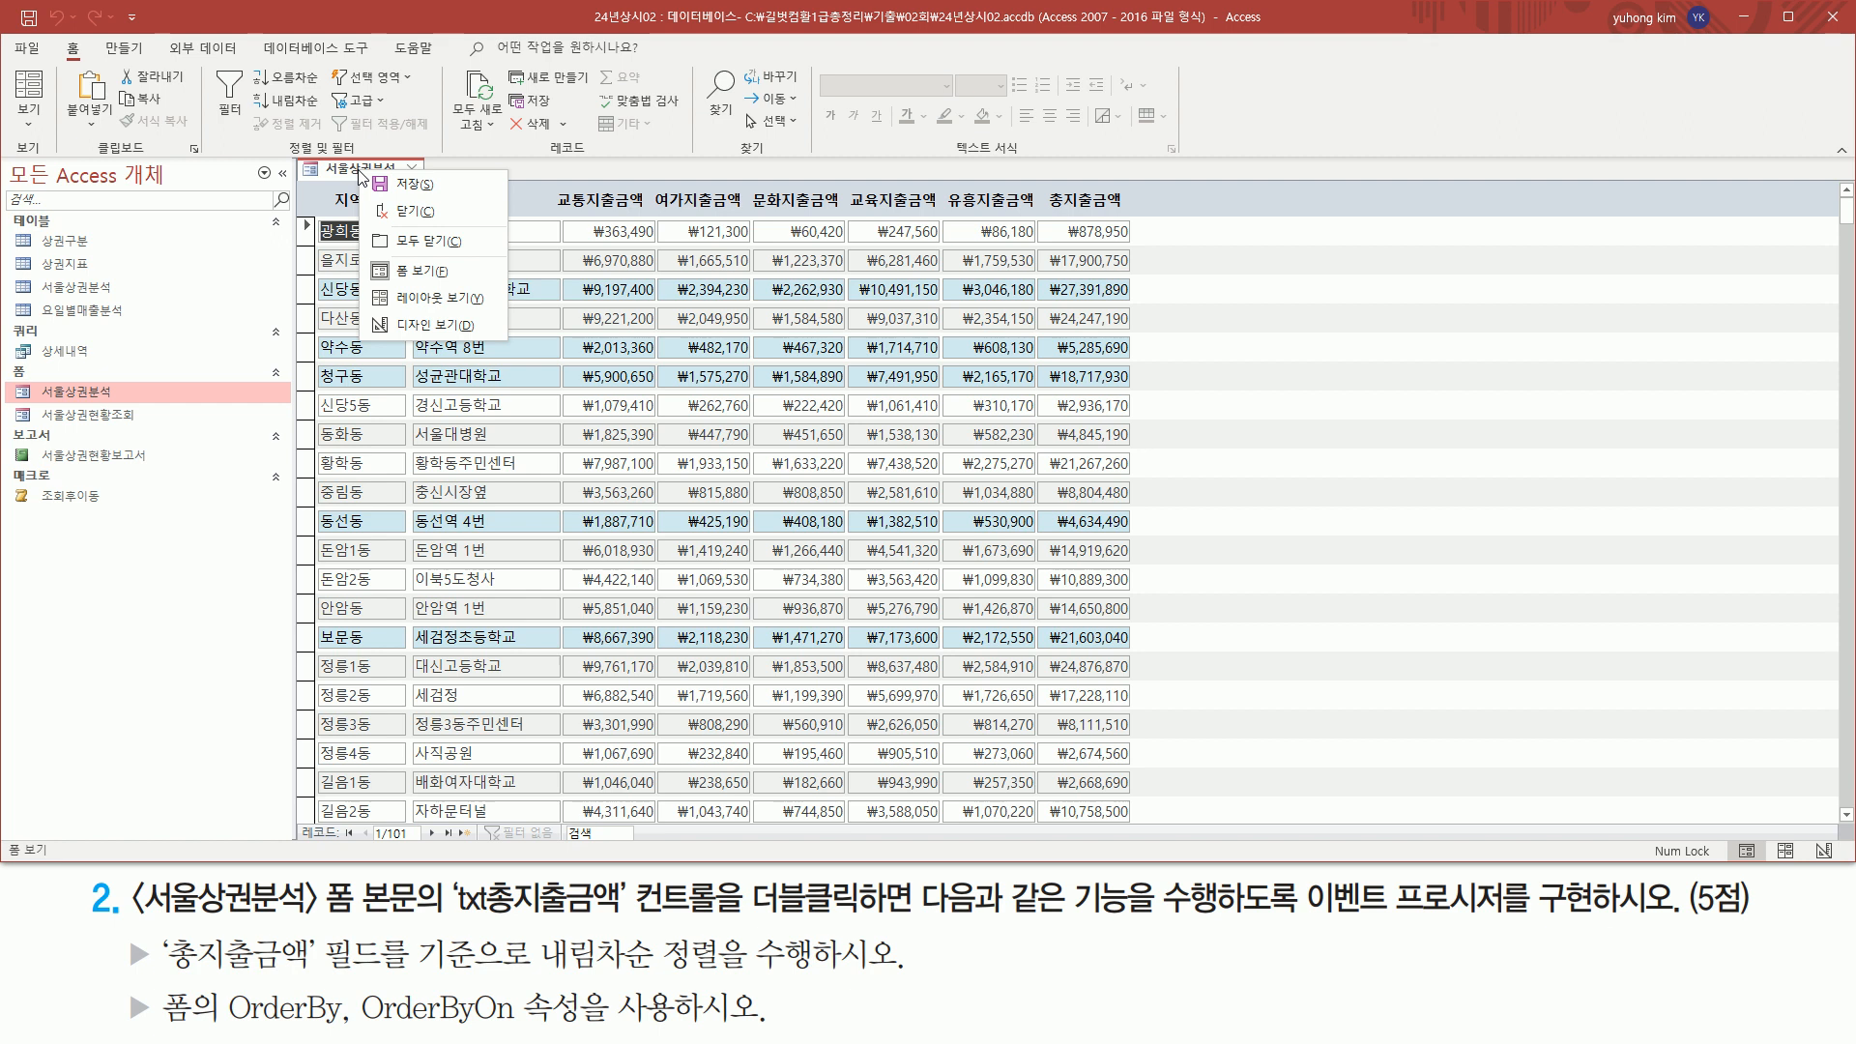
left_click(404, 325)
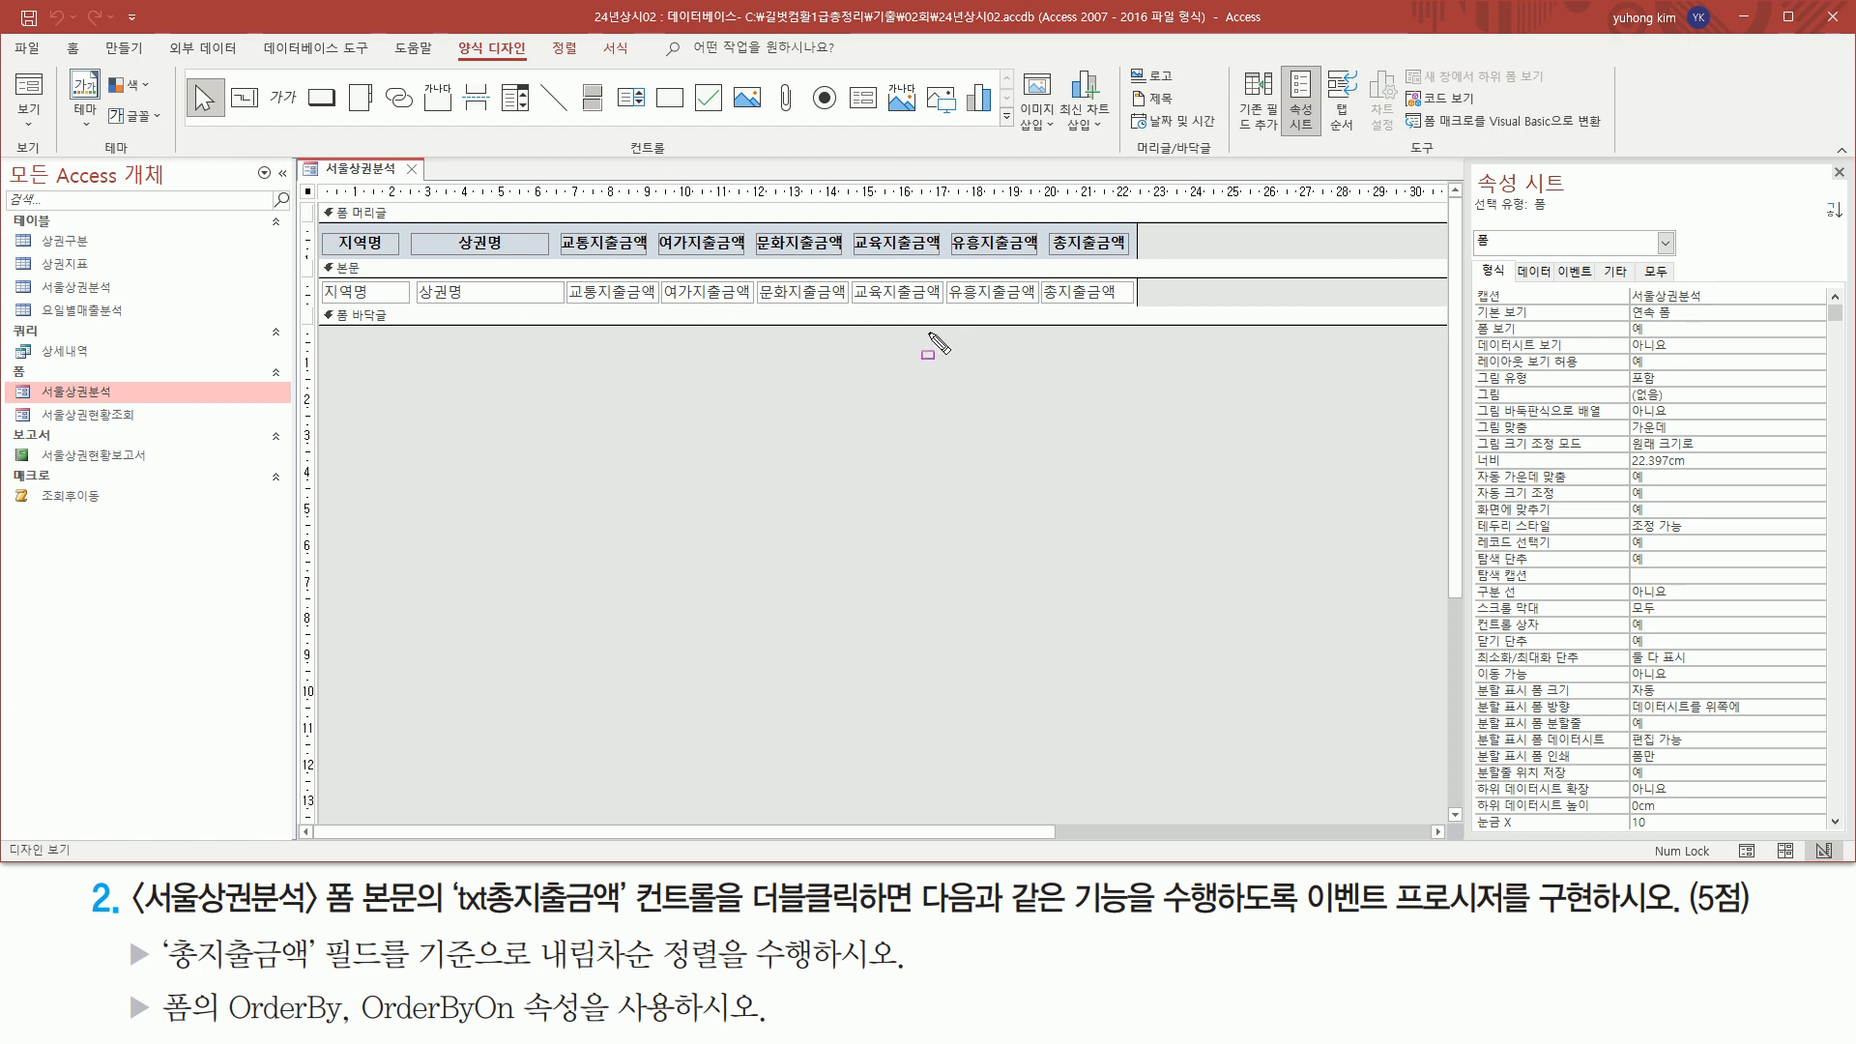
left_click(1048, 288)
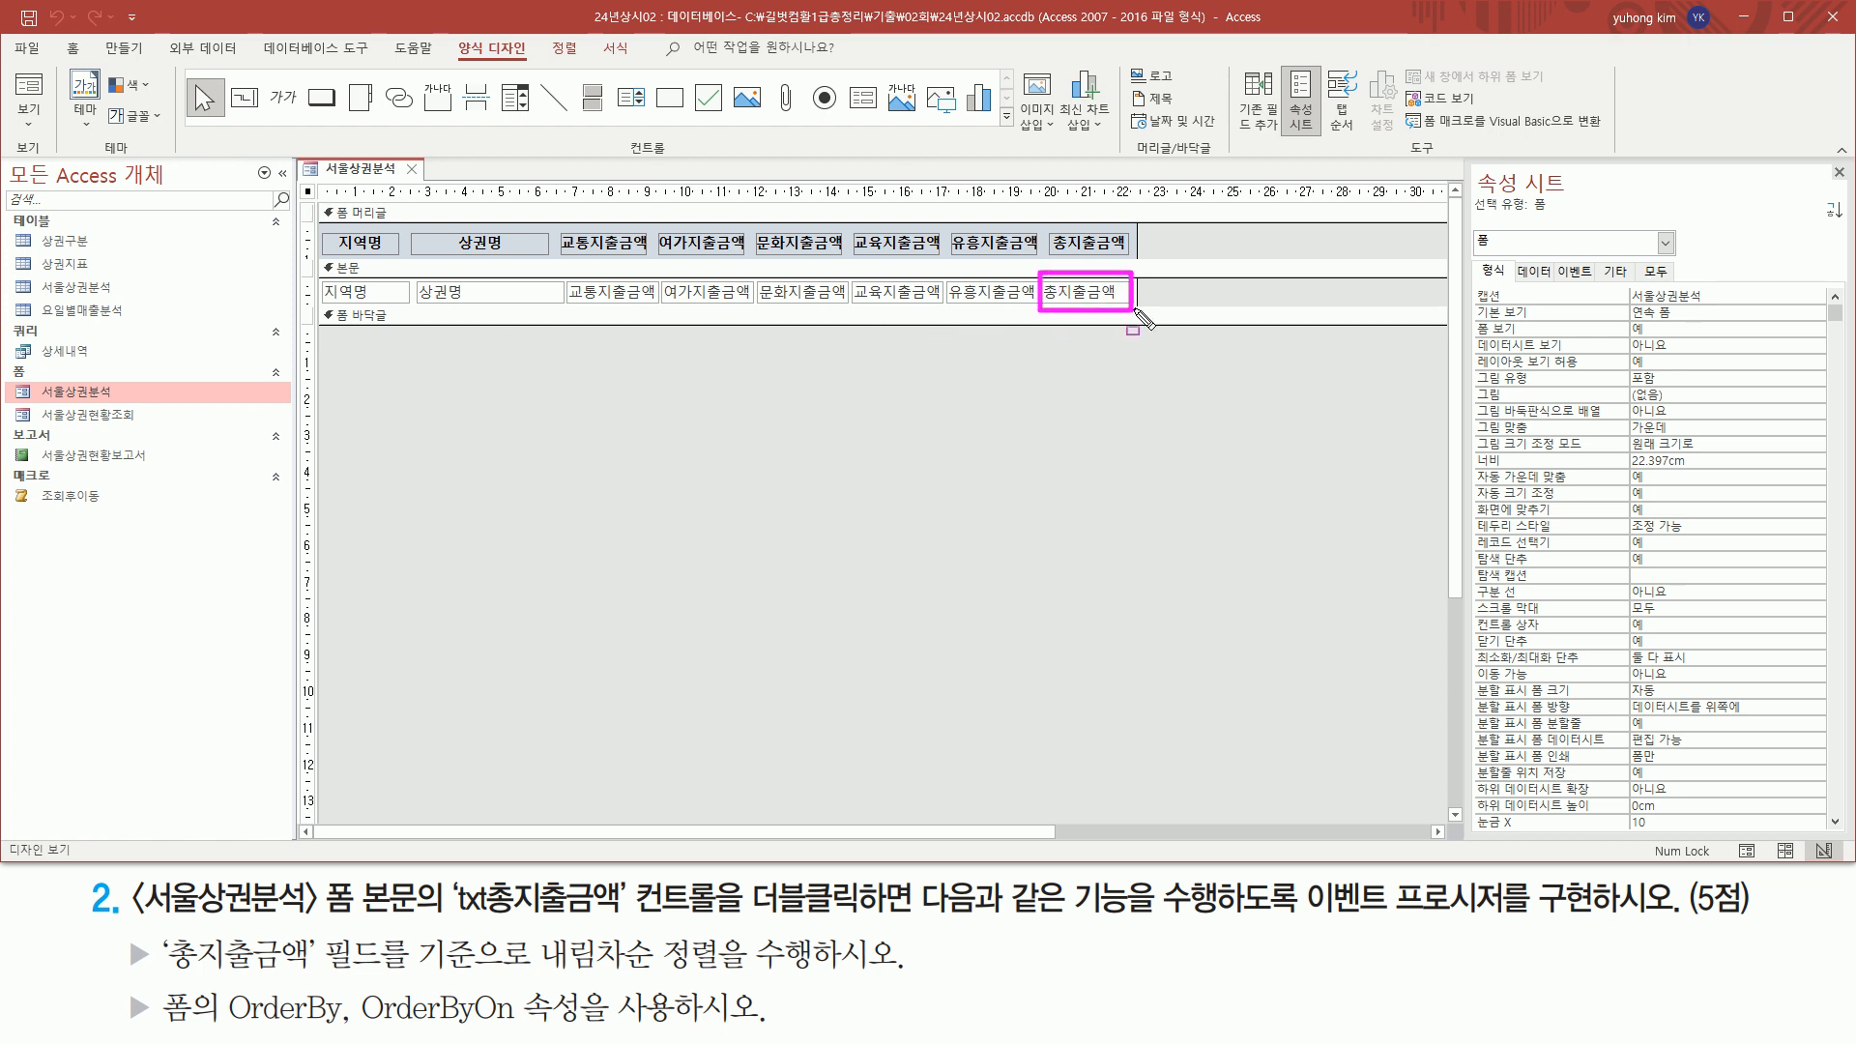
left_click(1135, 306)
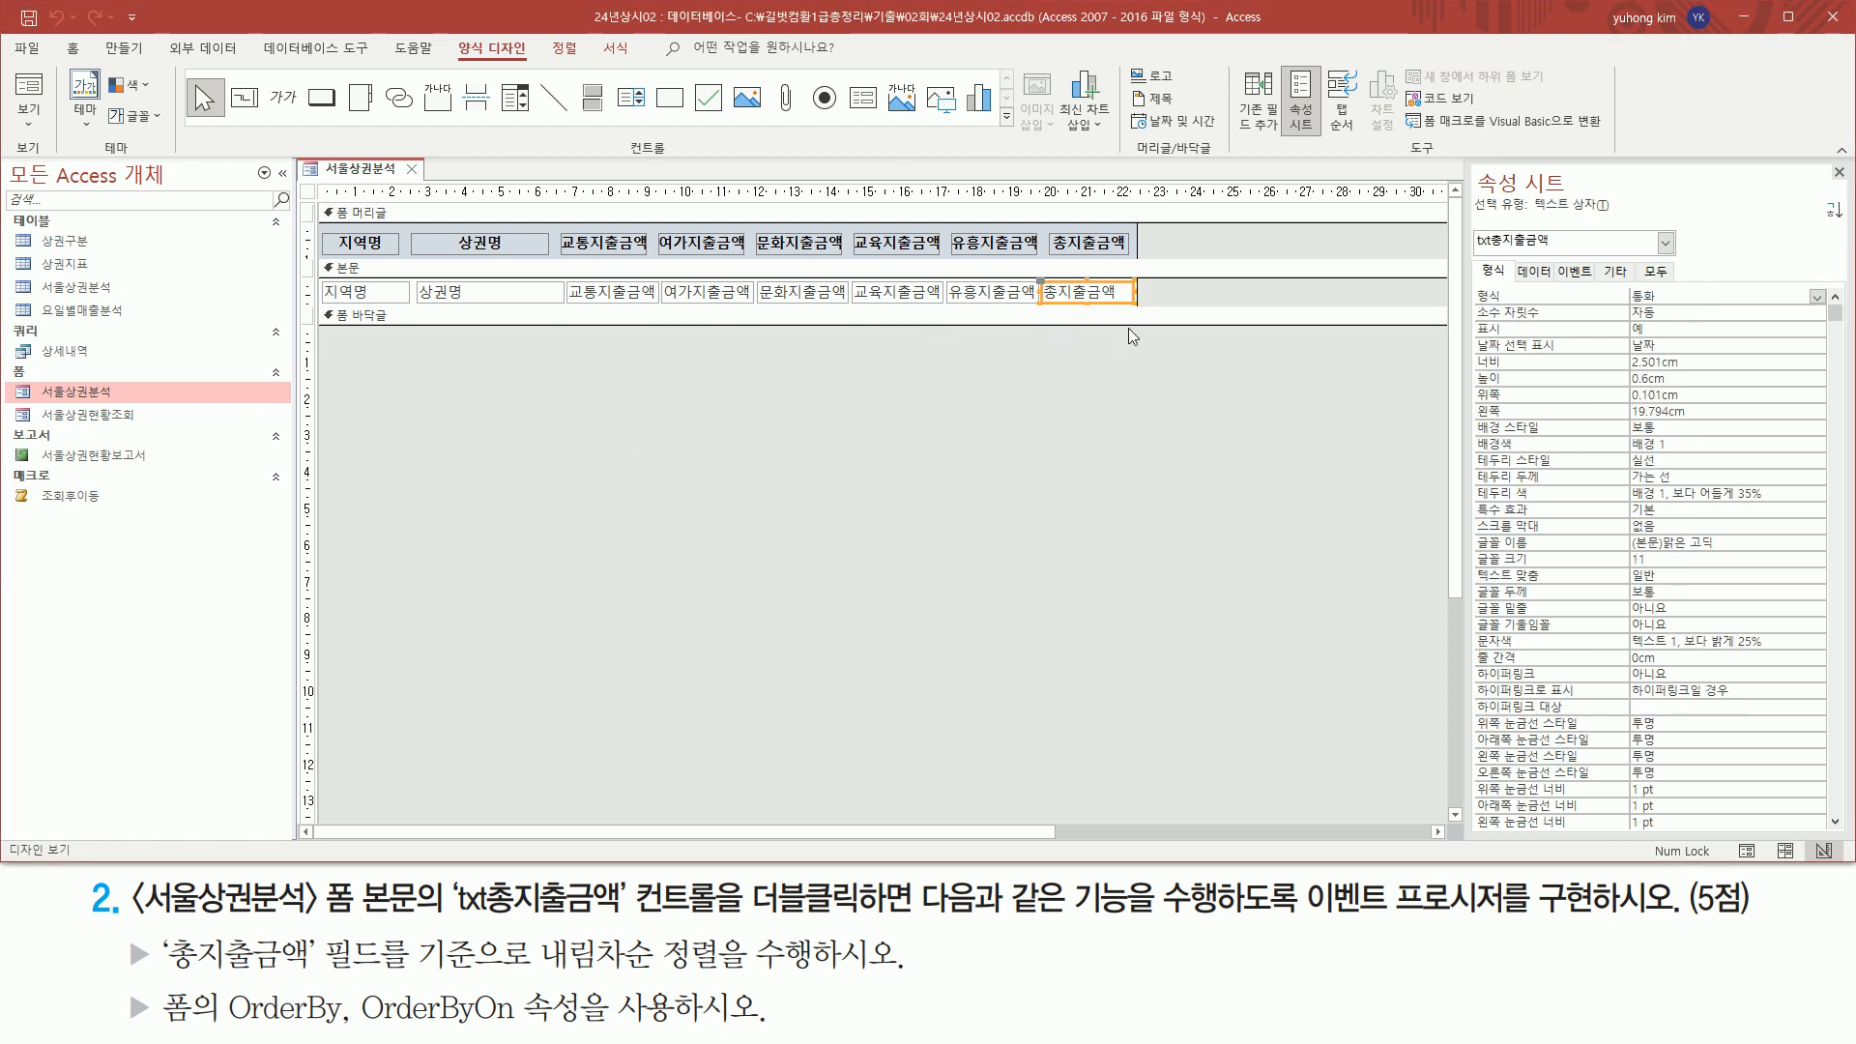
Show the event properties of the txt총지출금액 control and locate its On Dbl Click event
left_click_drag(1467, 251, 1561, 249)
mouse_move(440, 916)
left_mouse_down()
mouse_move(774, 904)
mouse_move(866, 925)
left_mouse_up()
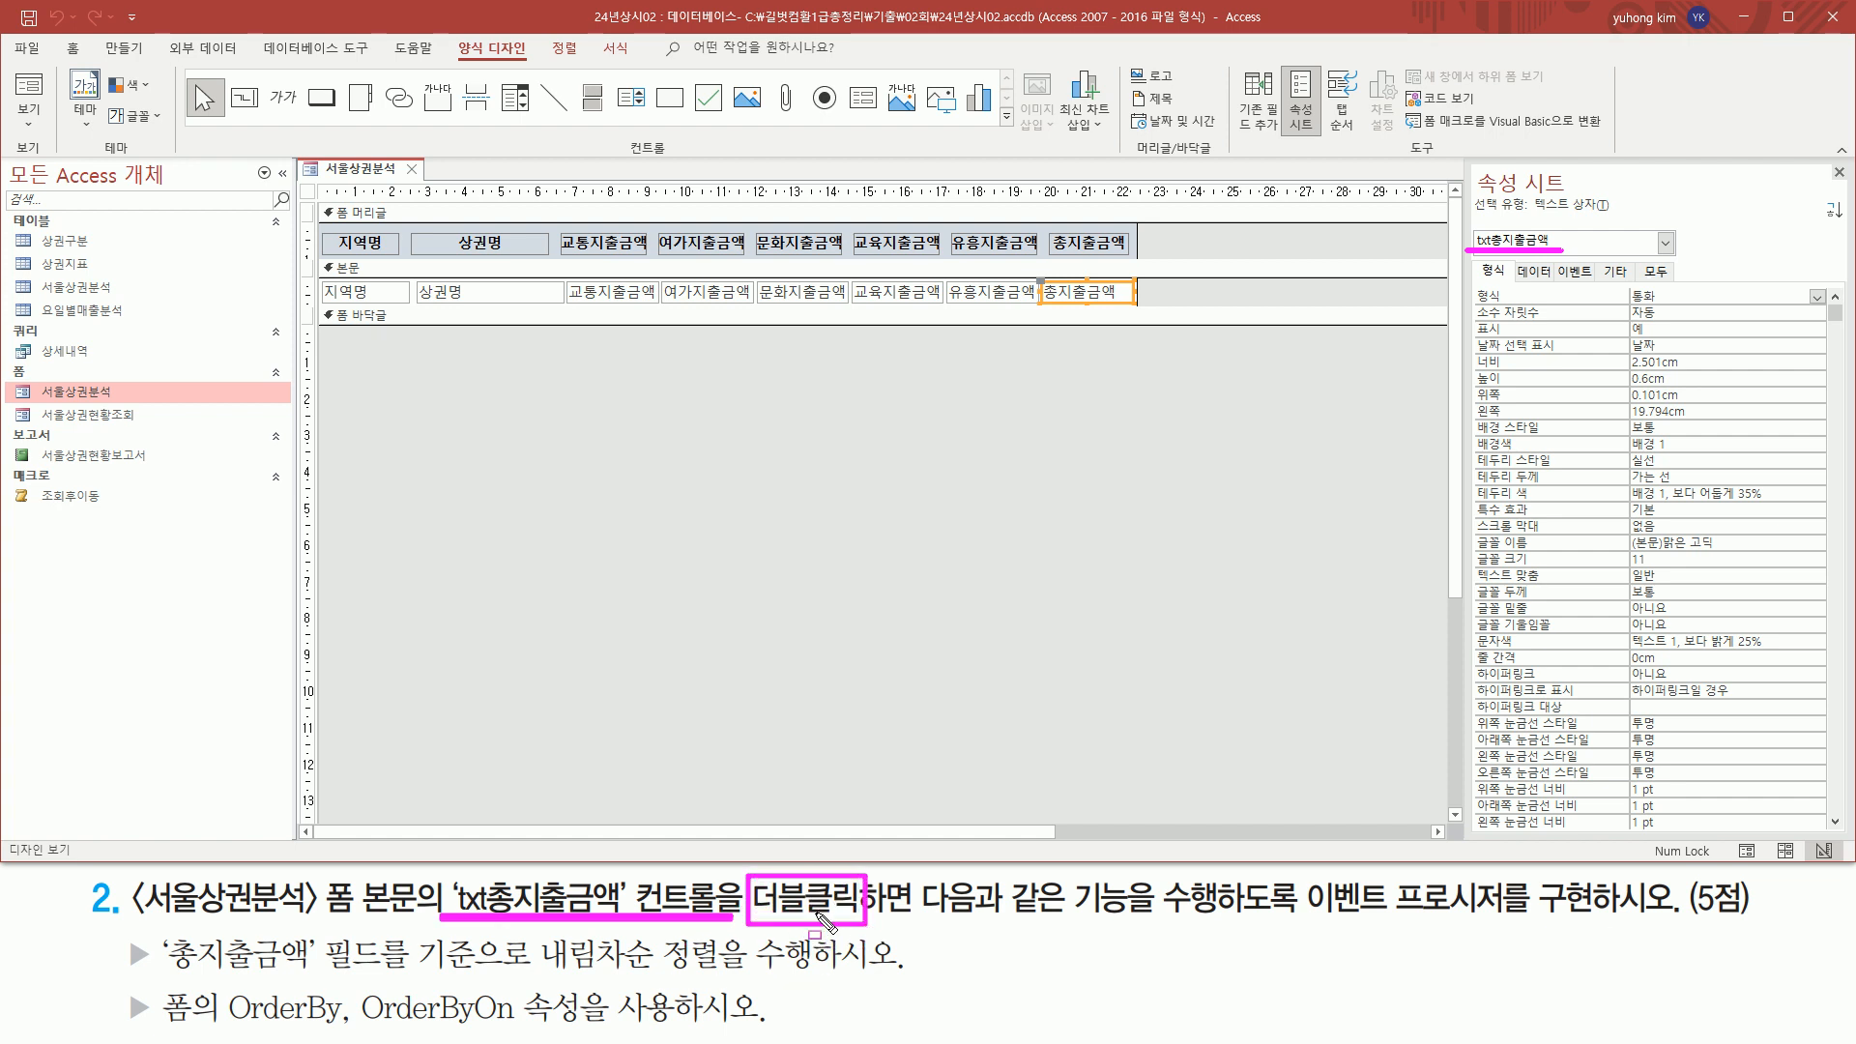
left_click_drag(1554, 258, 1597, 282)
key("Escape")
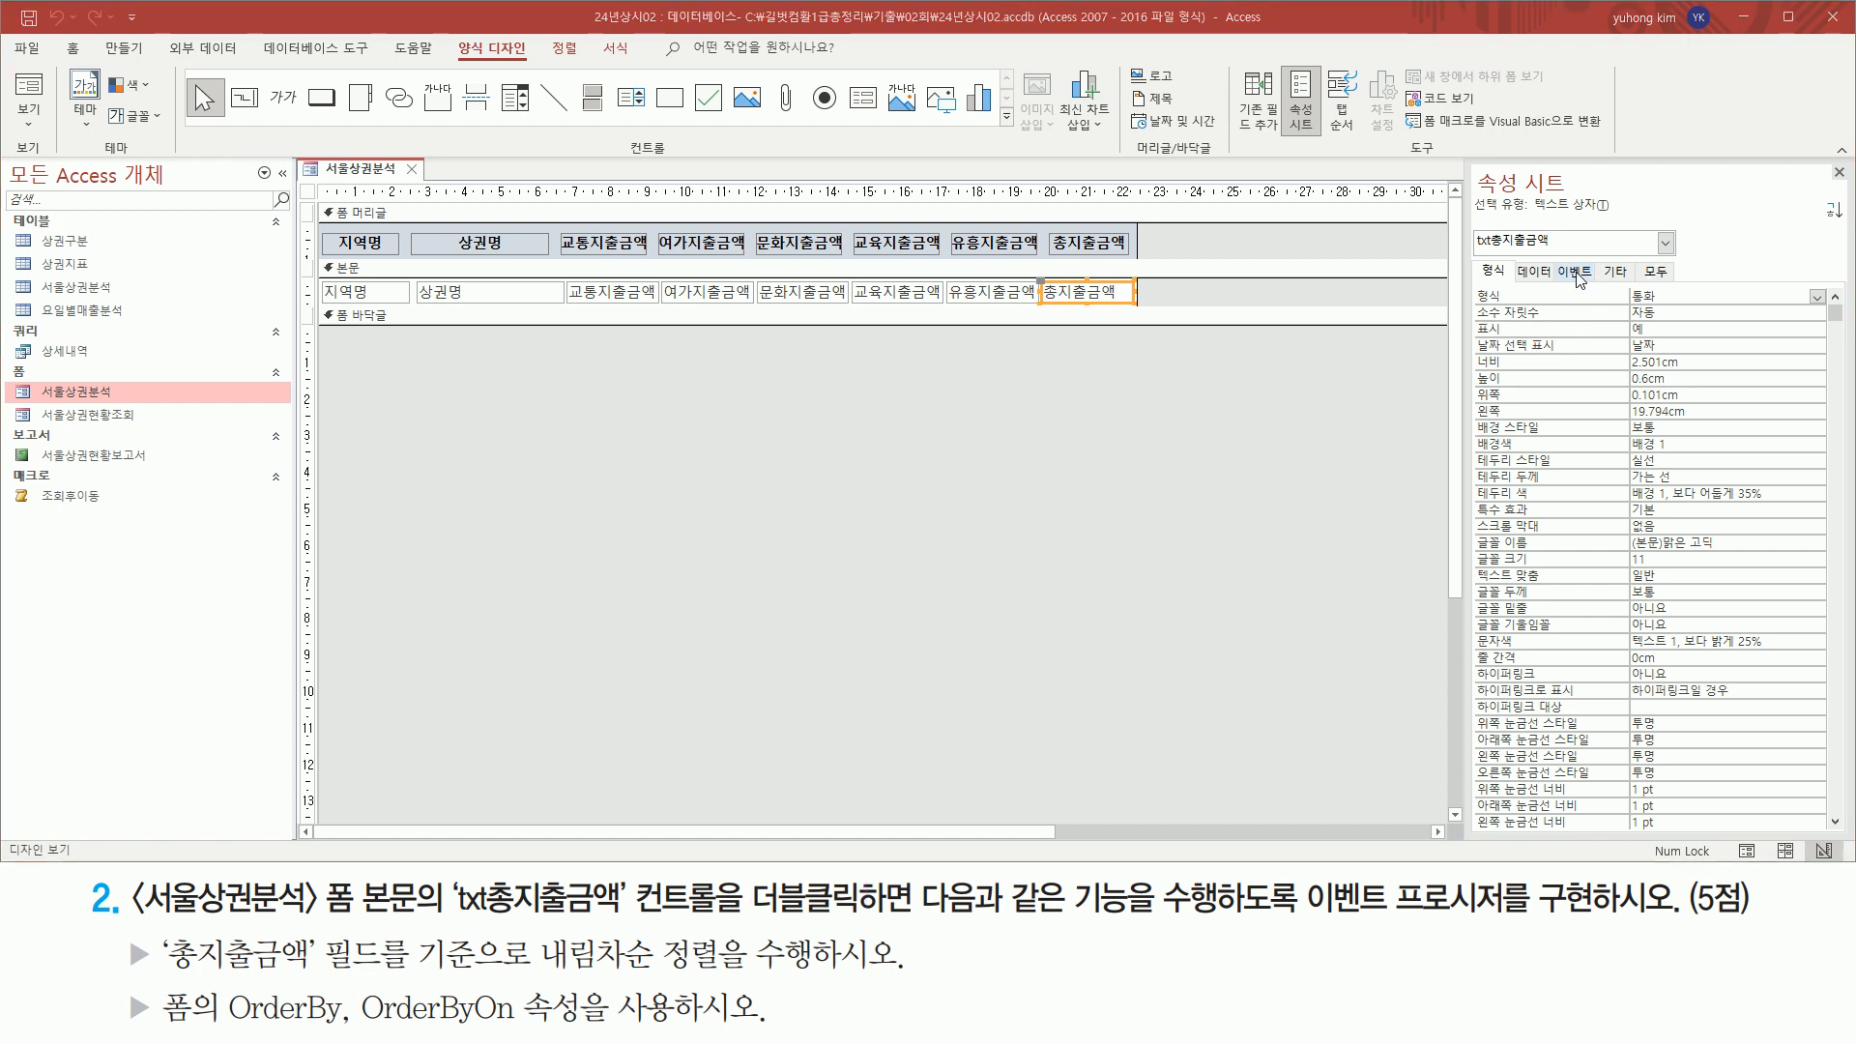
left_click(1574, 273)
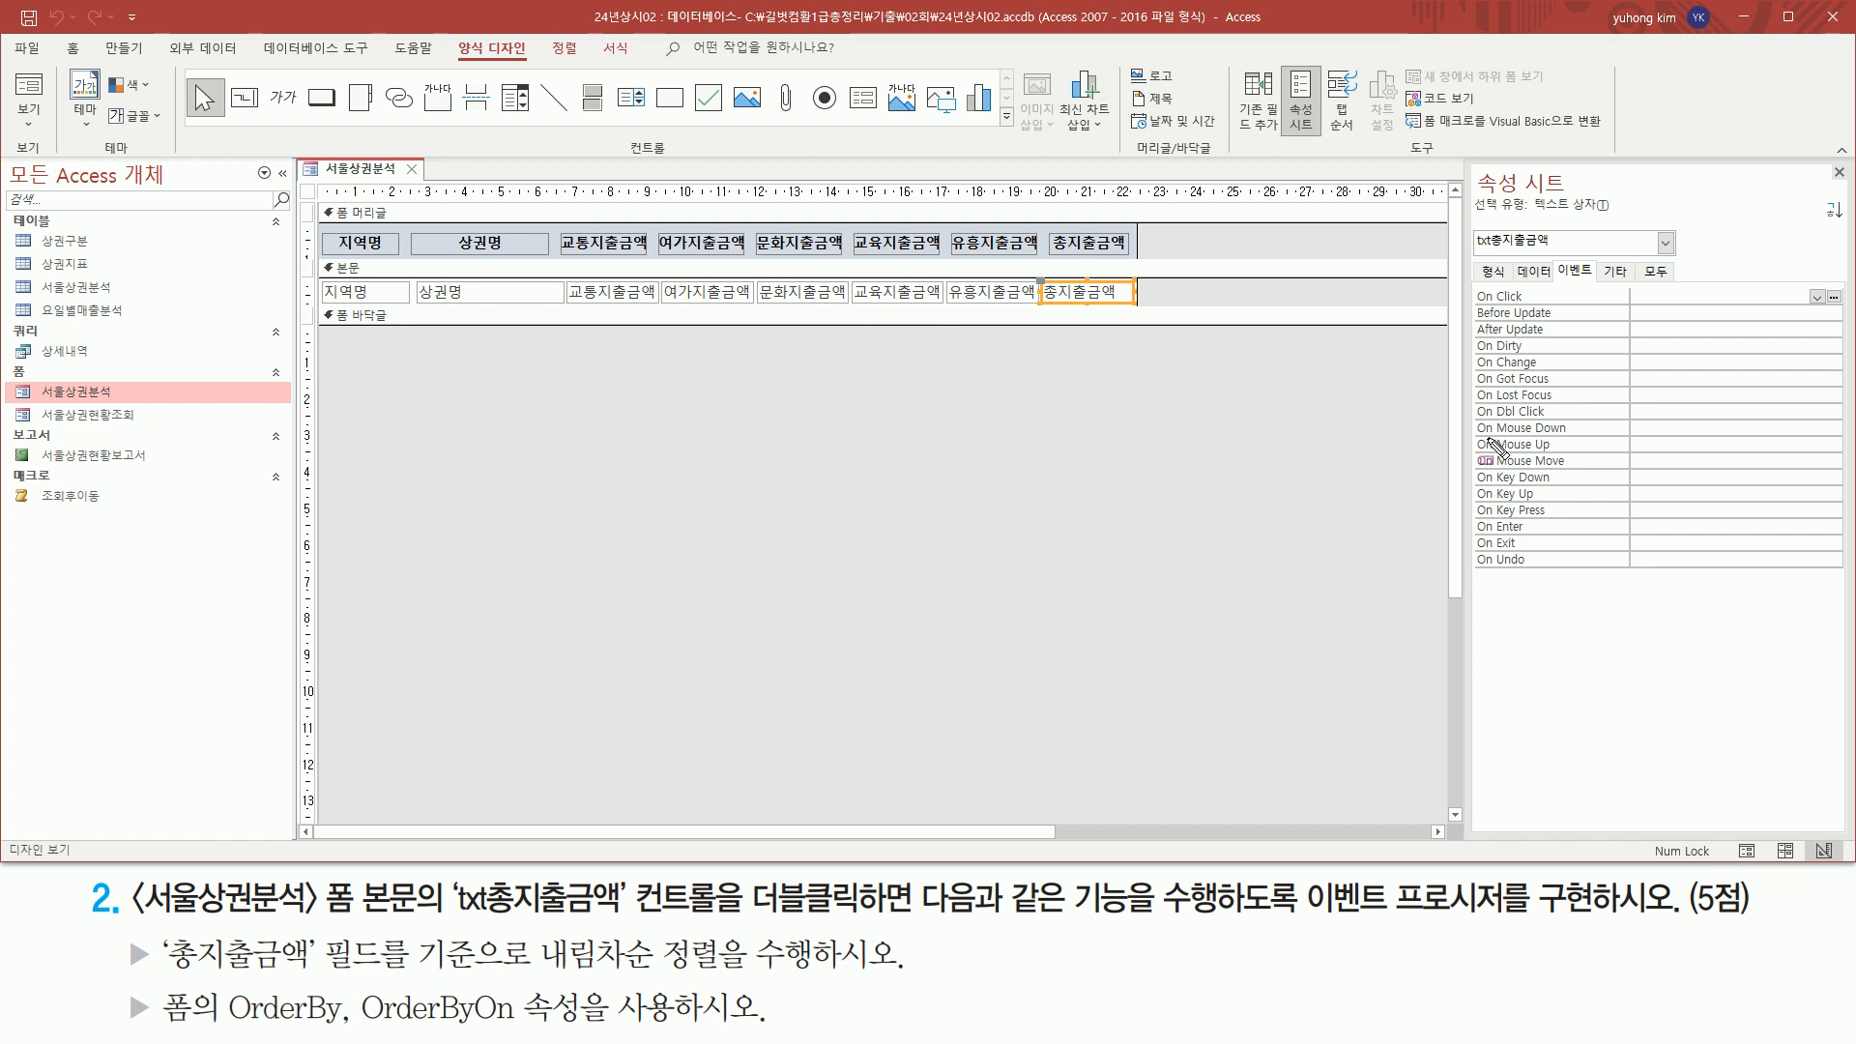
left_click_drag(1472, 404, 1550, 420)
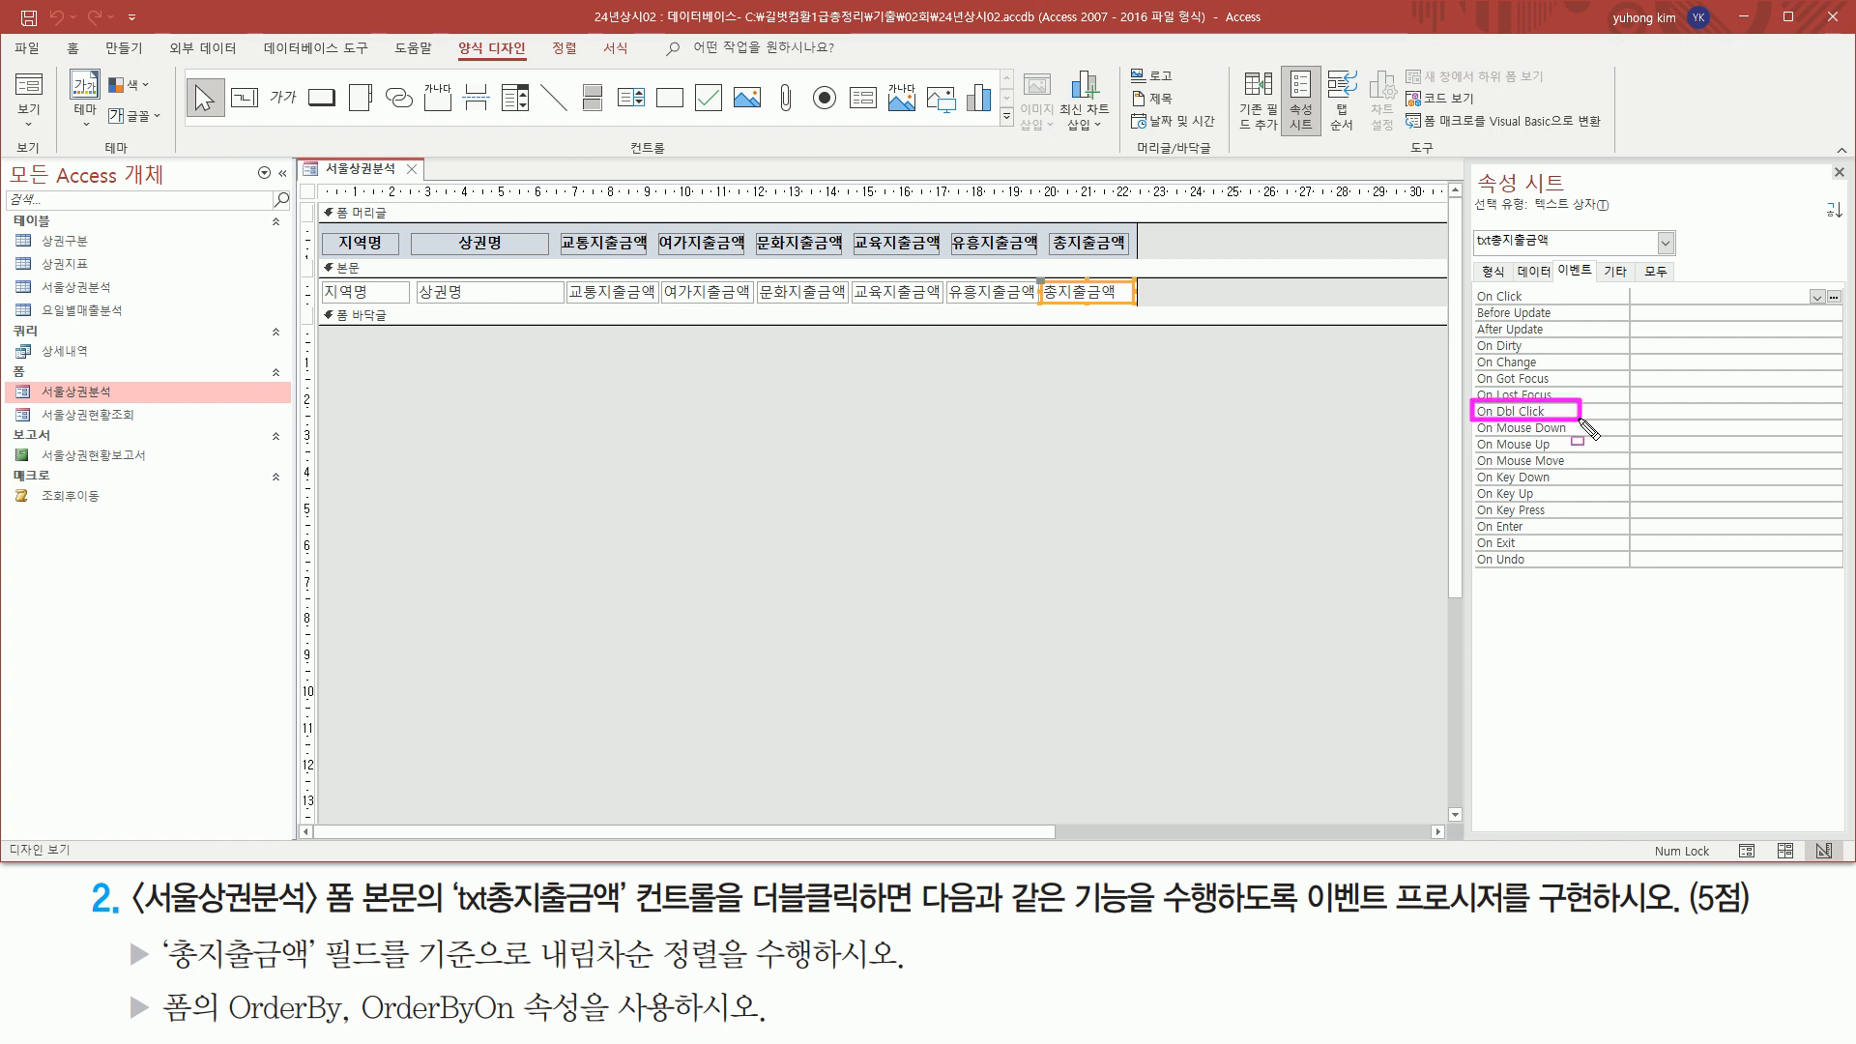
key("Escape")
Create an On Dbl Click event procedure for txt총지출금액 with the code builder (코드 작성기)
left_click(1652, 410)
left_click_drag(1471, 422, 1844, 426)
key("Escape")
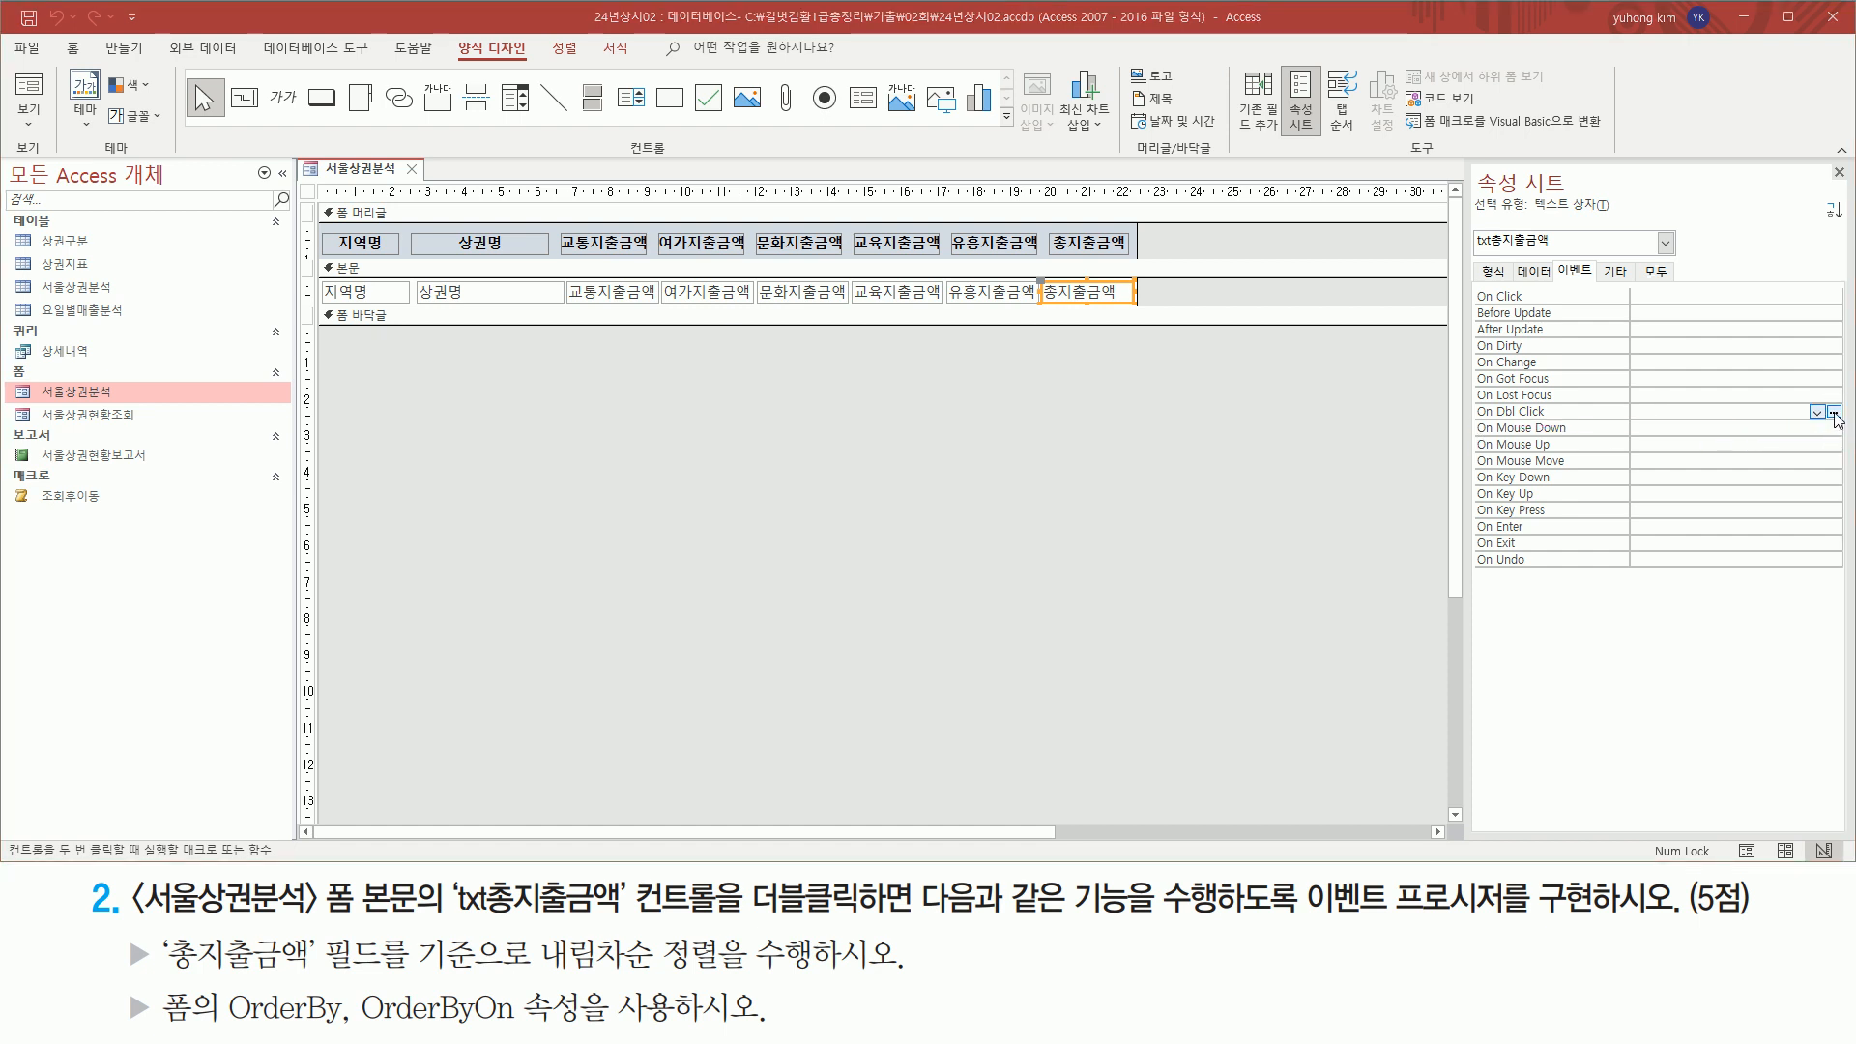
left_click(1833, 413)
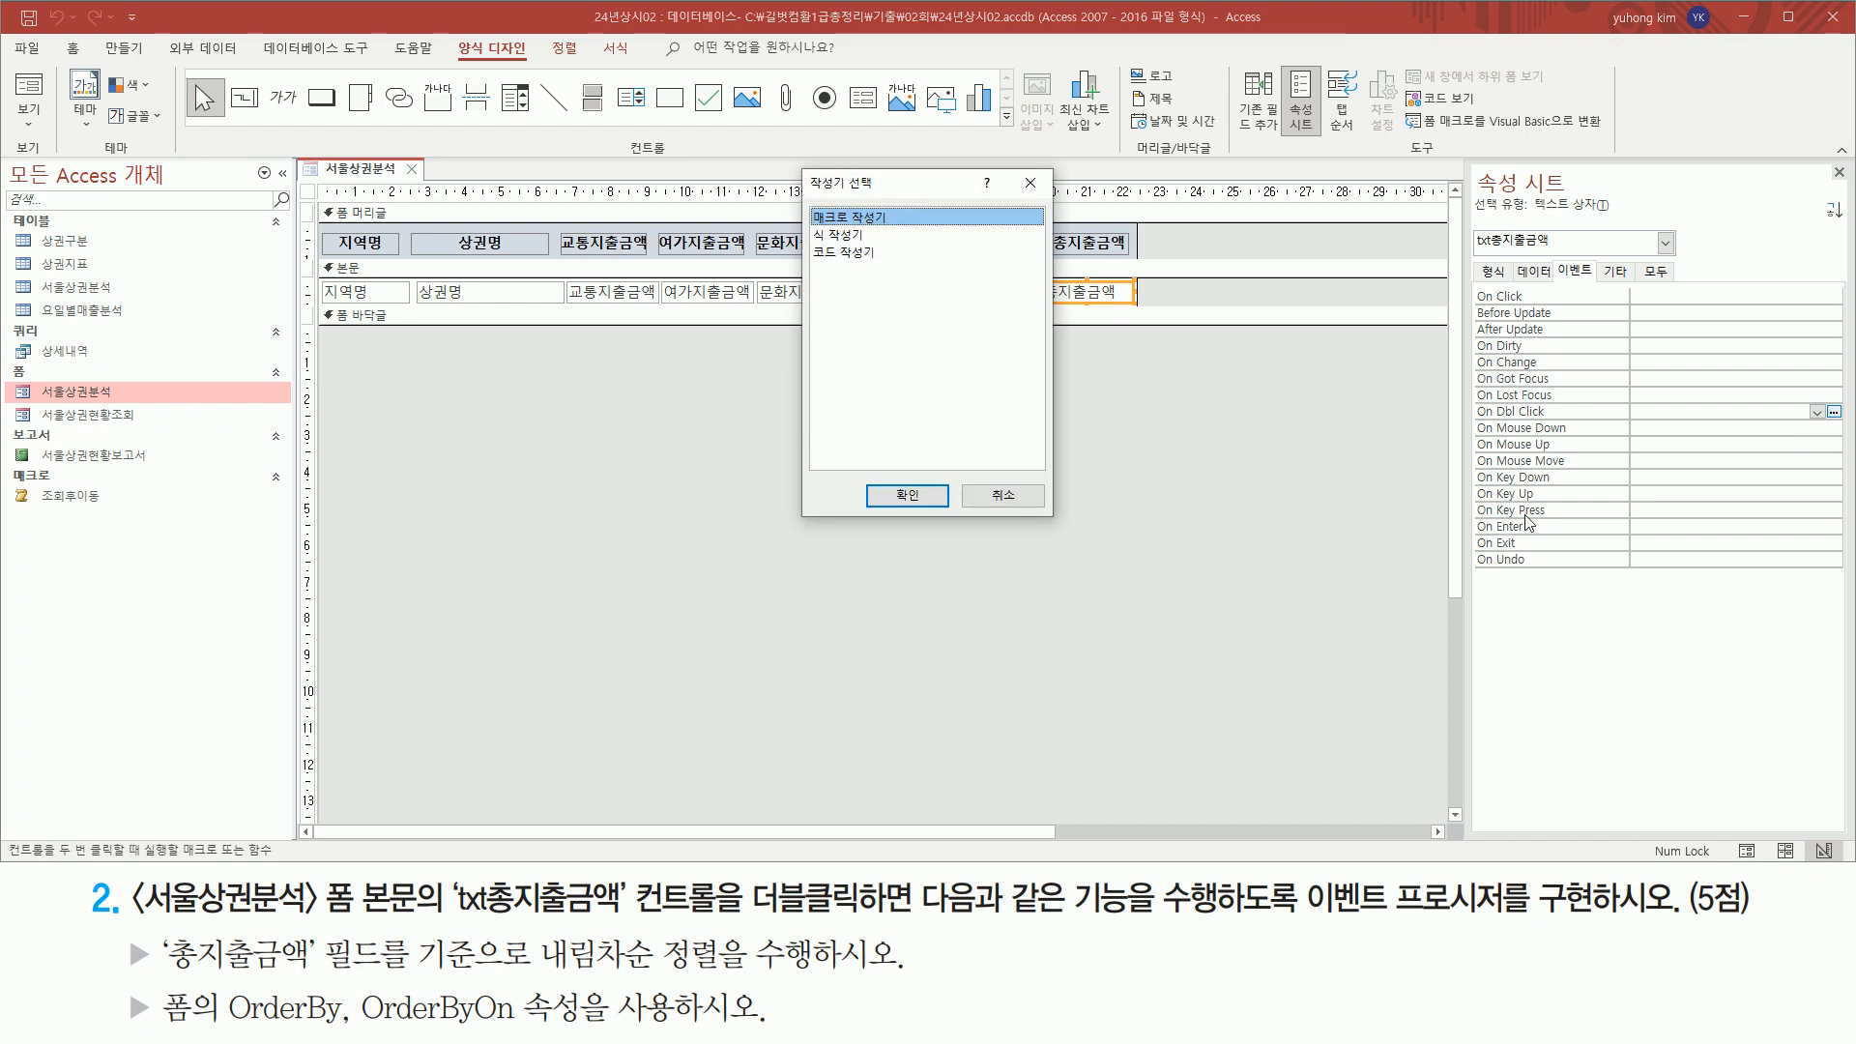
mouse_move(798, 166)
left_mouse_down()
mouse_move(898, 189)
mouse_move(1064, 527)
left_mouse_up()
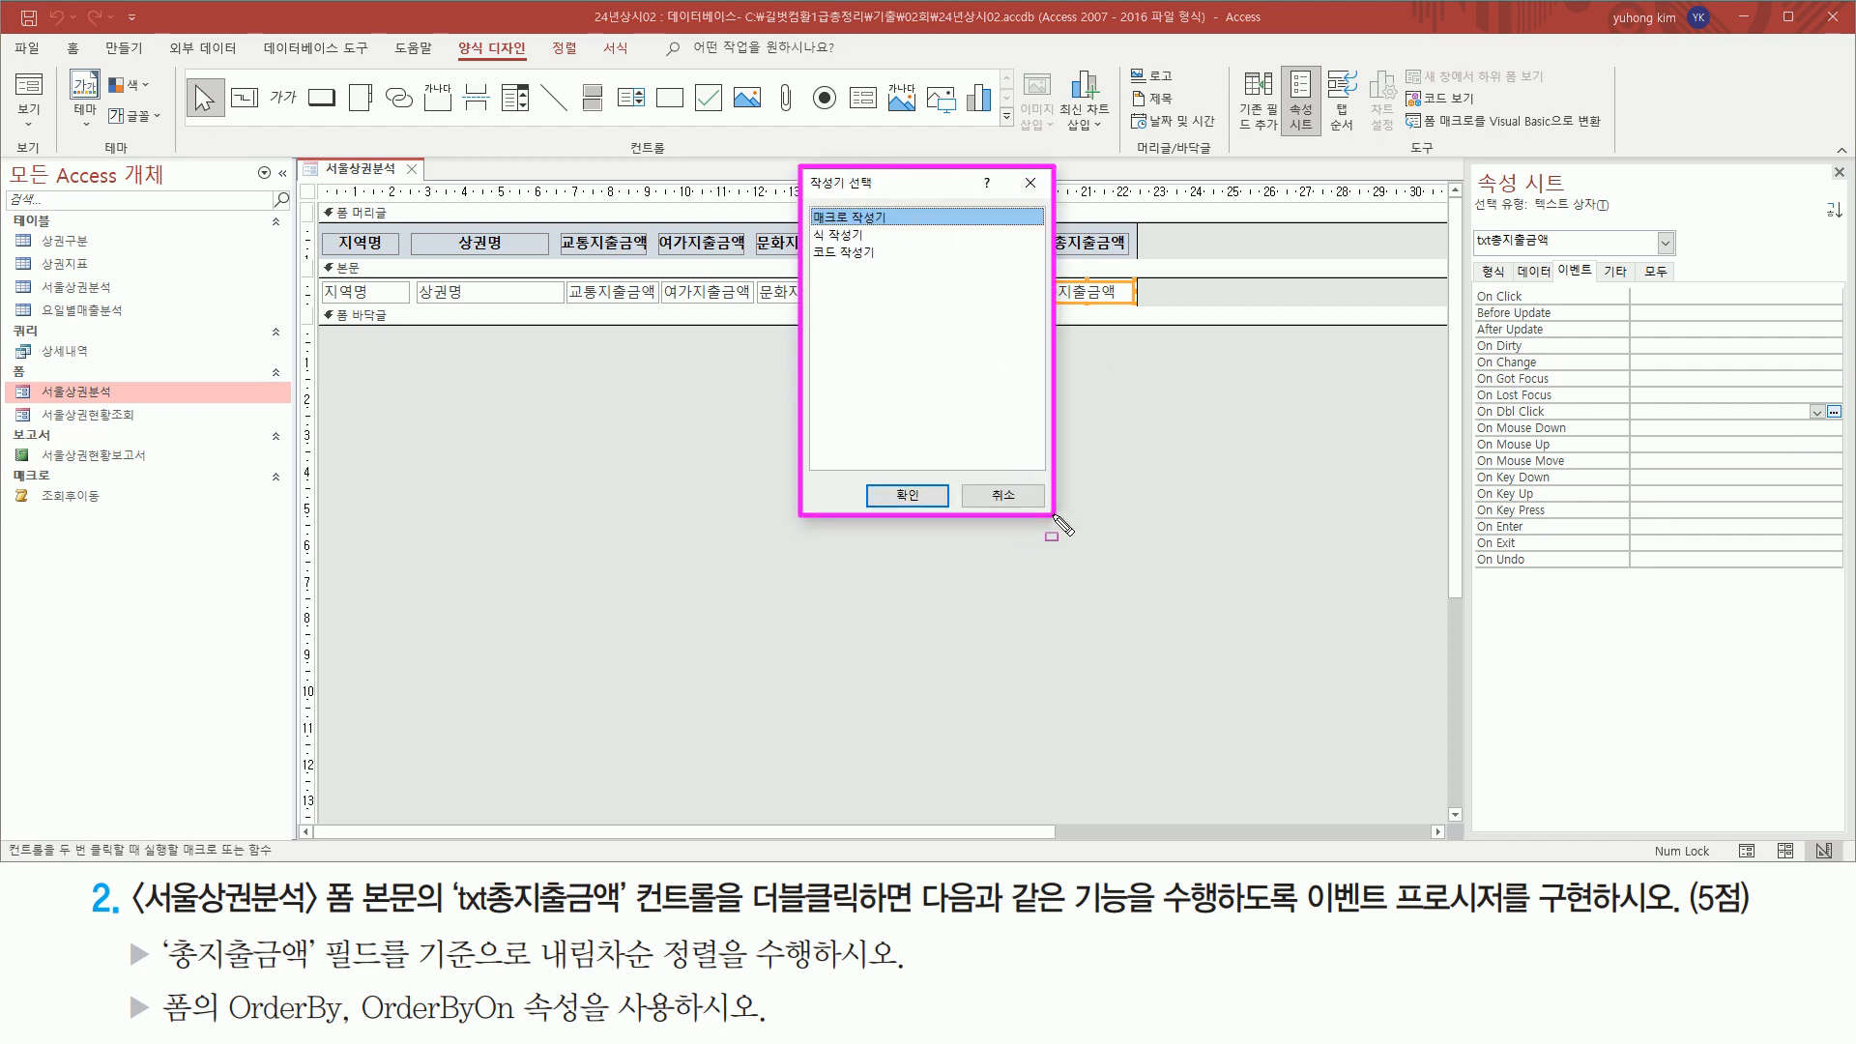
left_click_drag(810, 261, 886, 244)
left_click(880, 251)
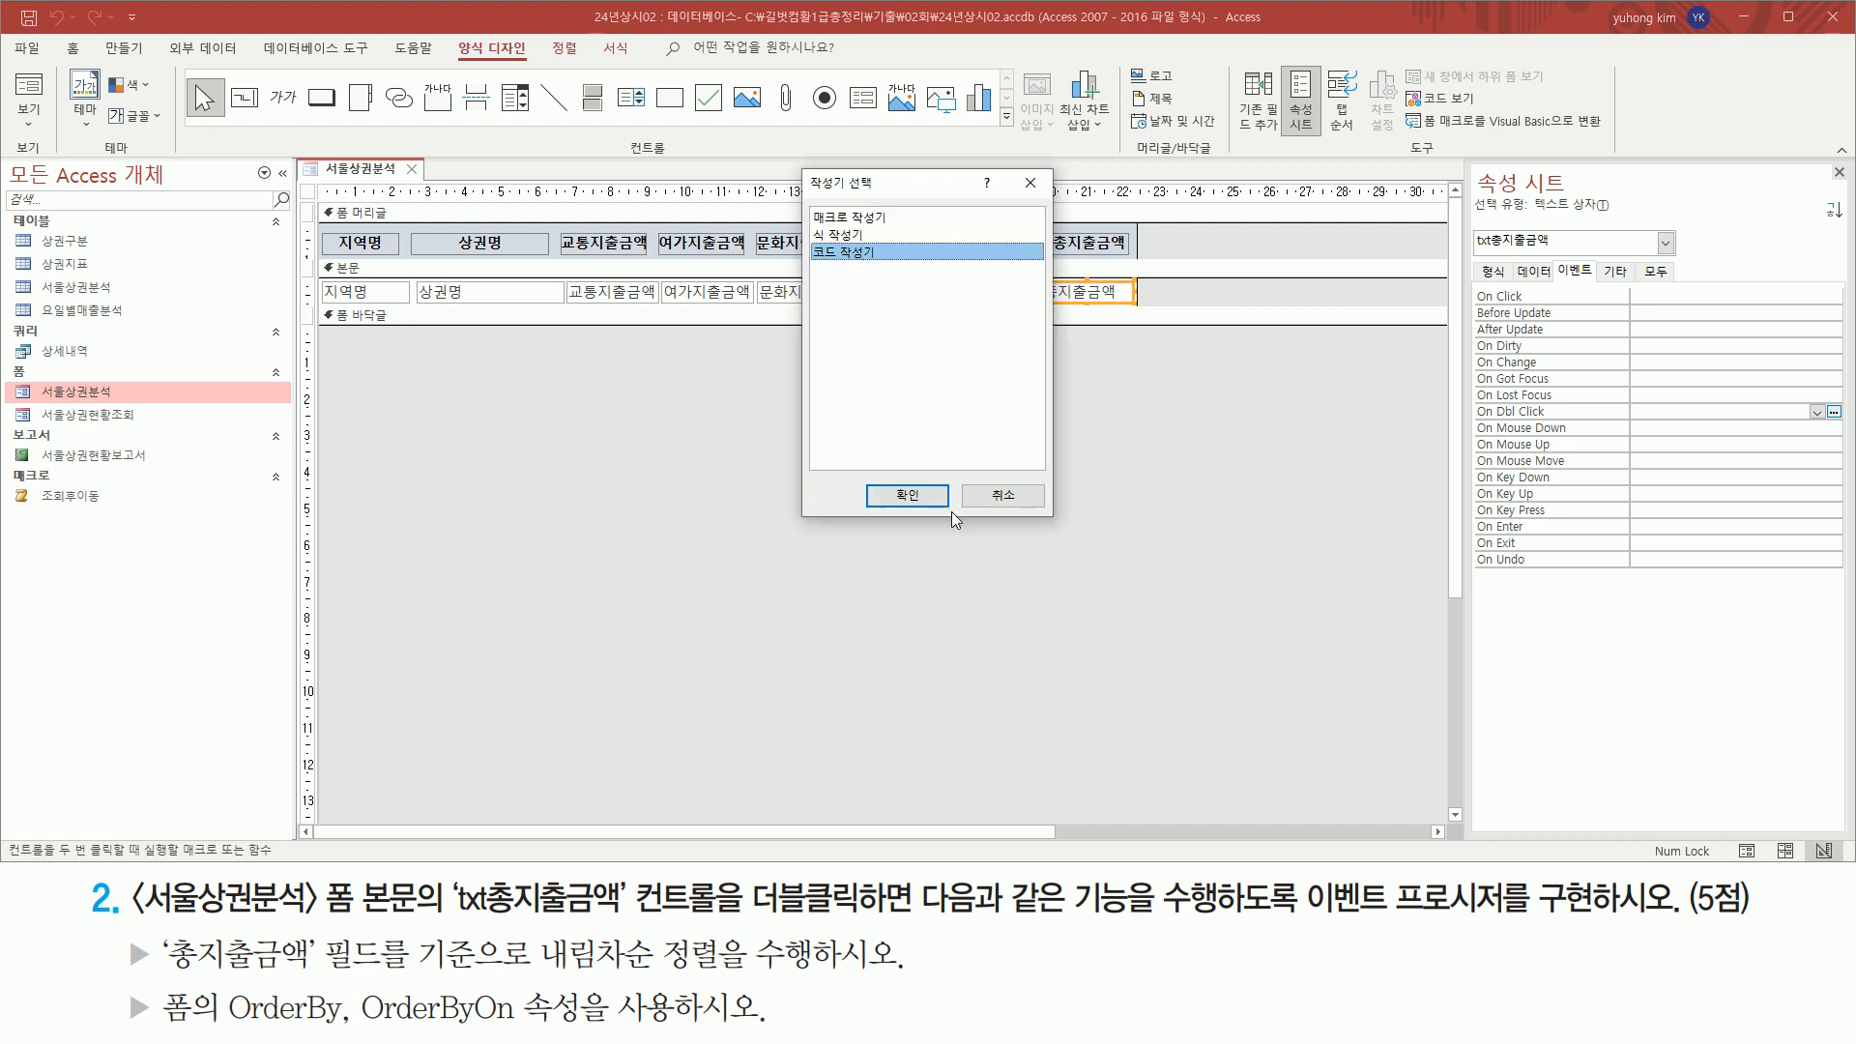
left_click(930, 497)
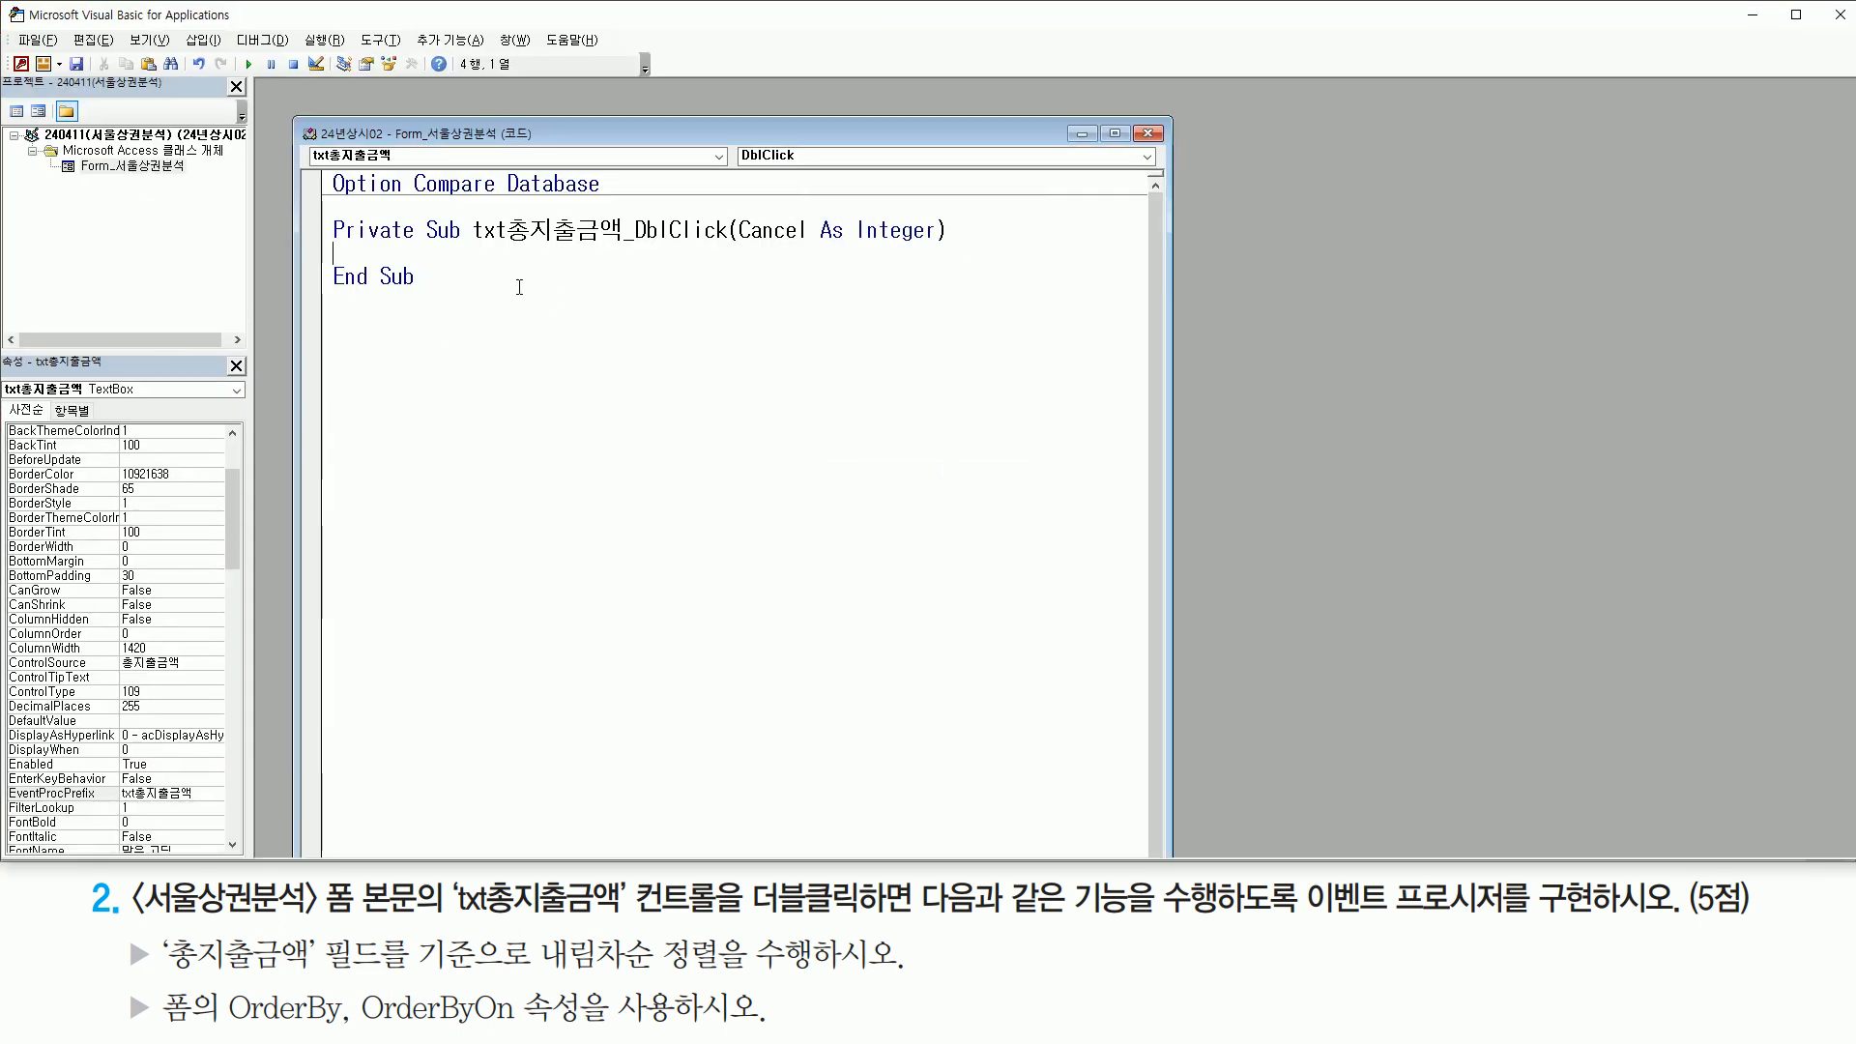
Insert blank lines in the body of the txt총지출금액_DblClick procedure and place the cursor among them
left_click_drag(468, 246, 729, 245)
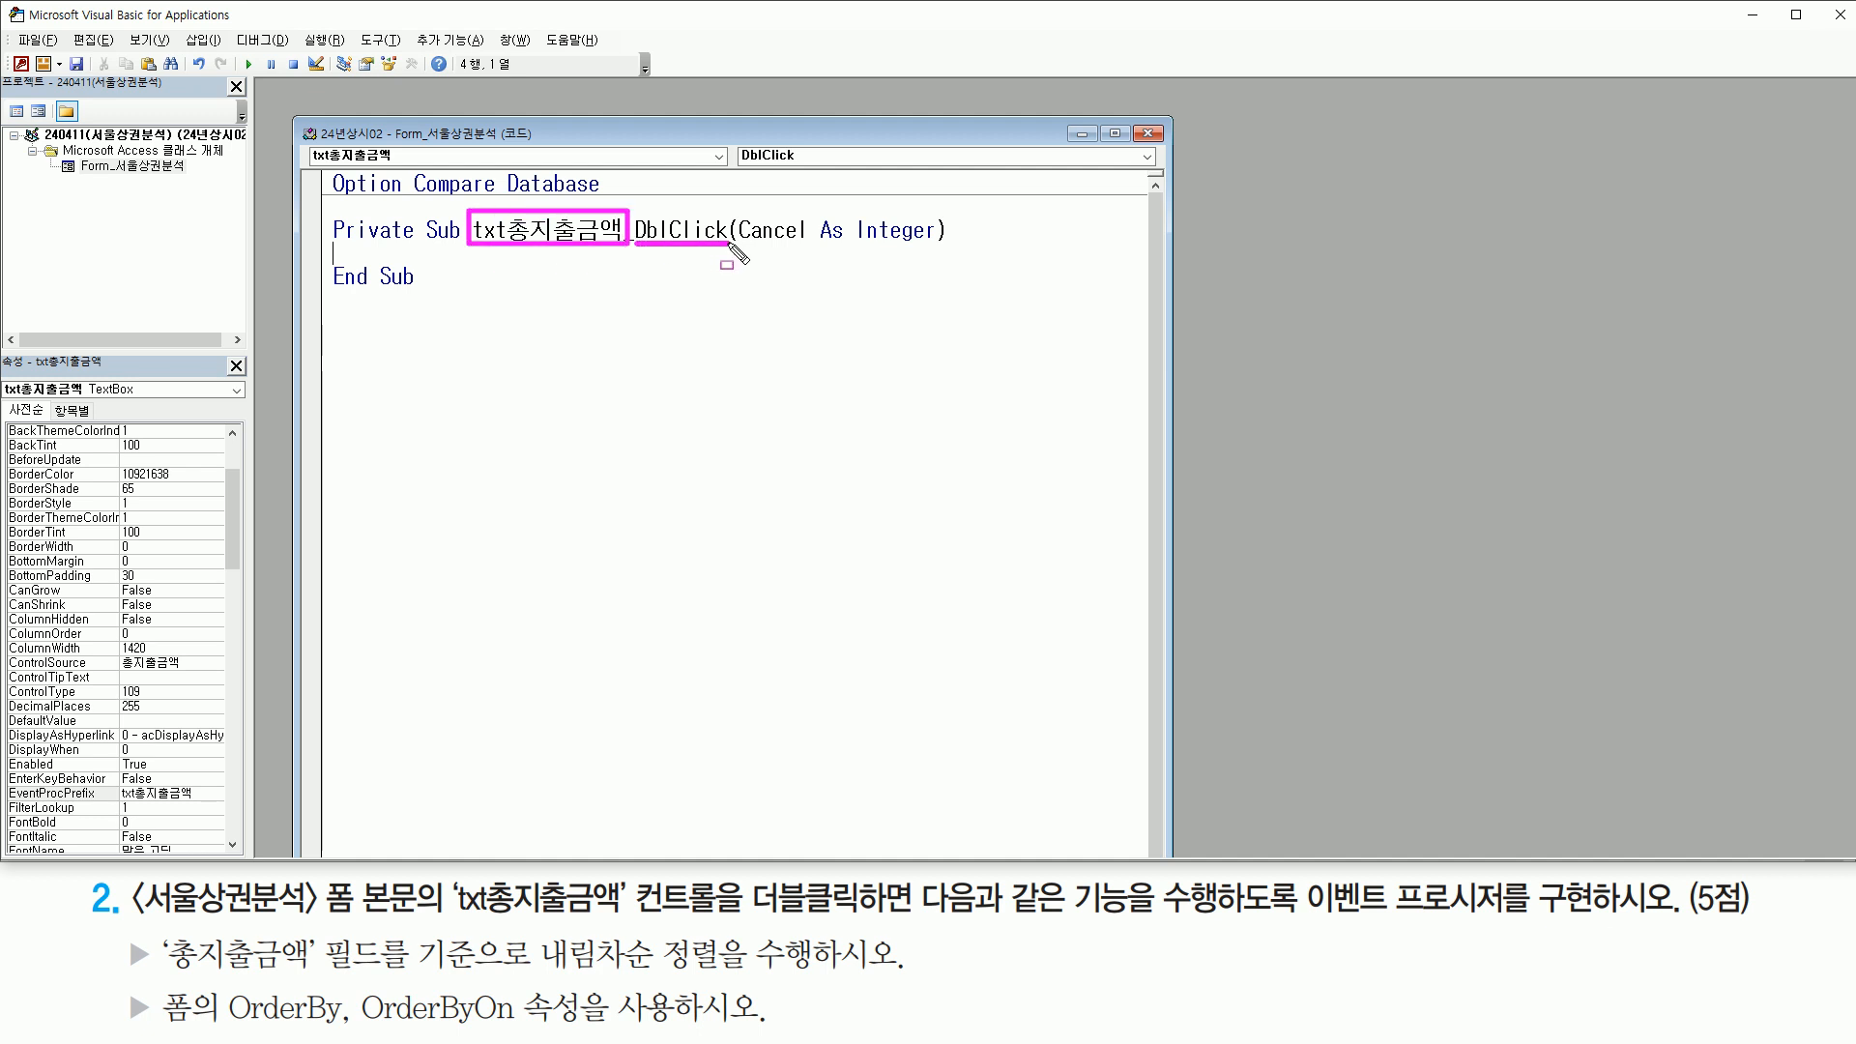
left_click_drag(334, 259, 456, 261)
key("Escape")
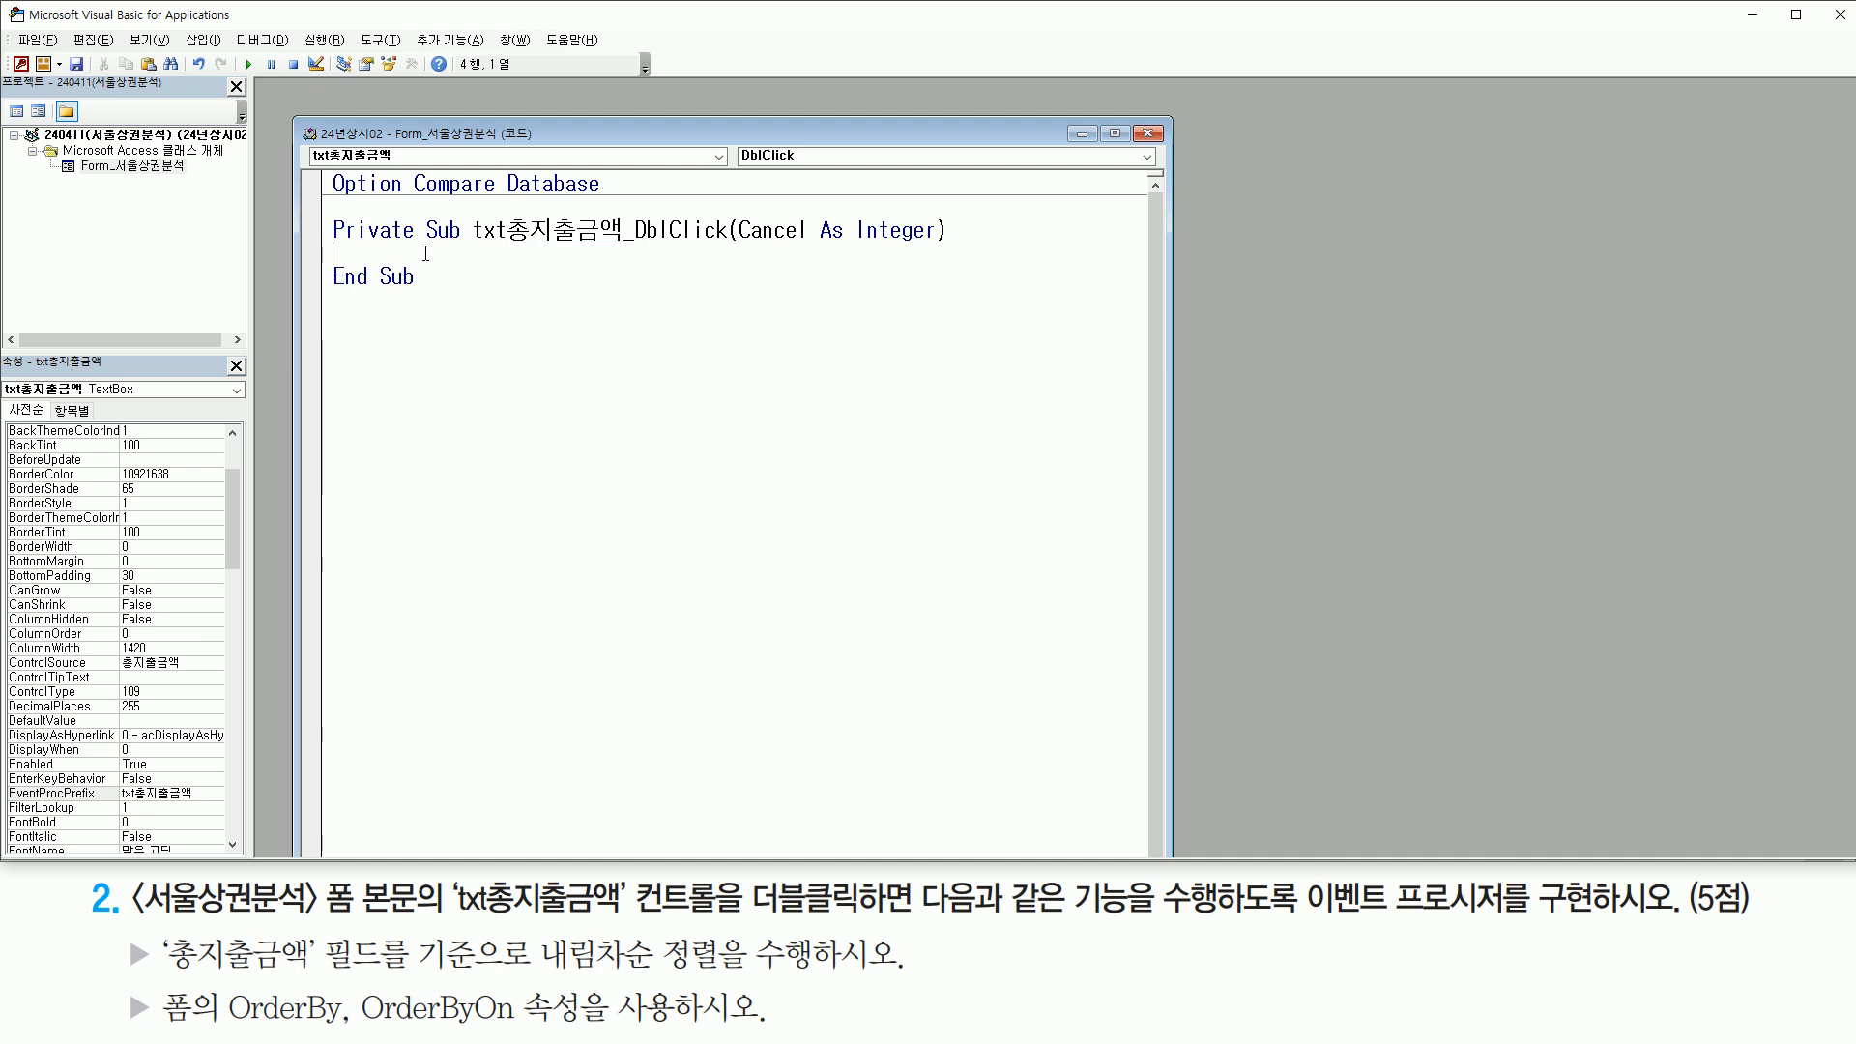
key("Return")
key("Return")
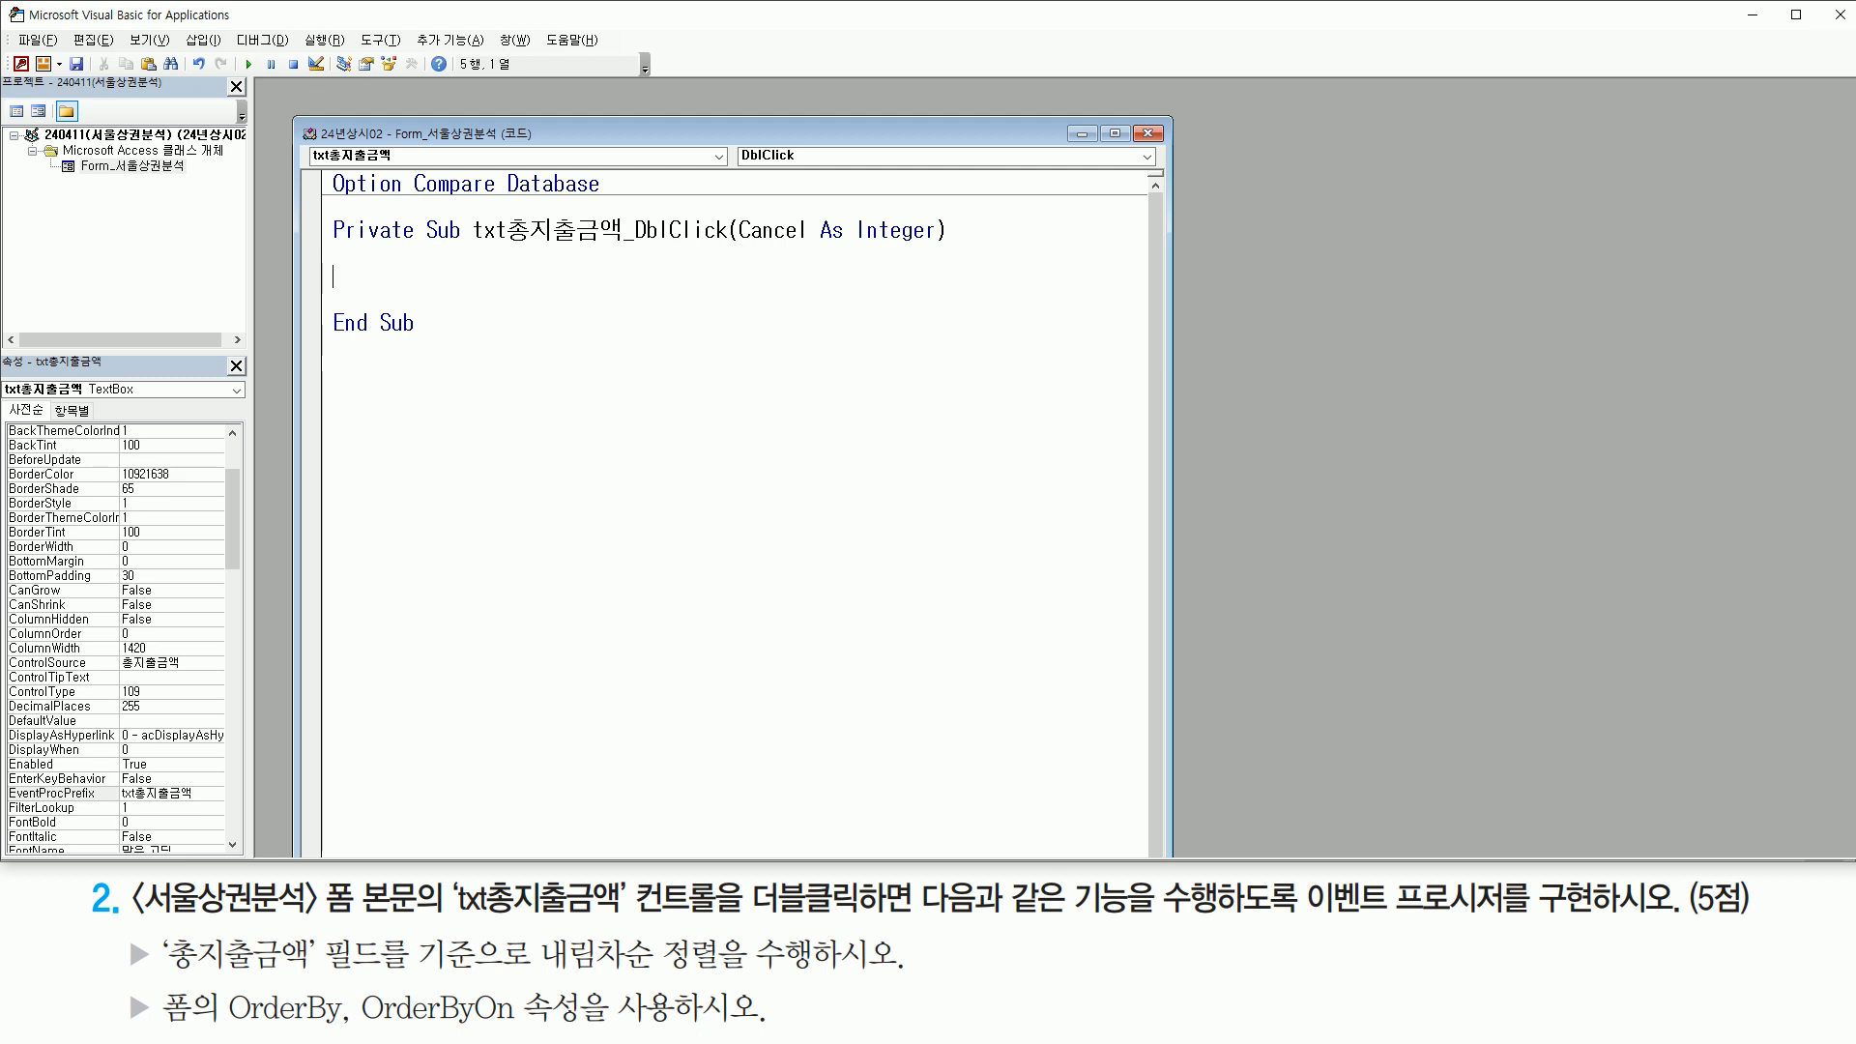
key("Return")
key("Return")
left_click_drag(462, 247, 631, 249)
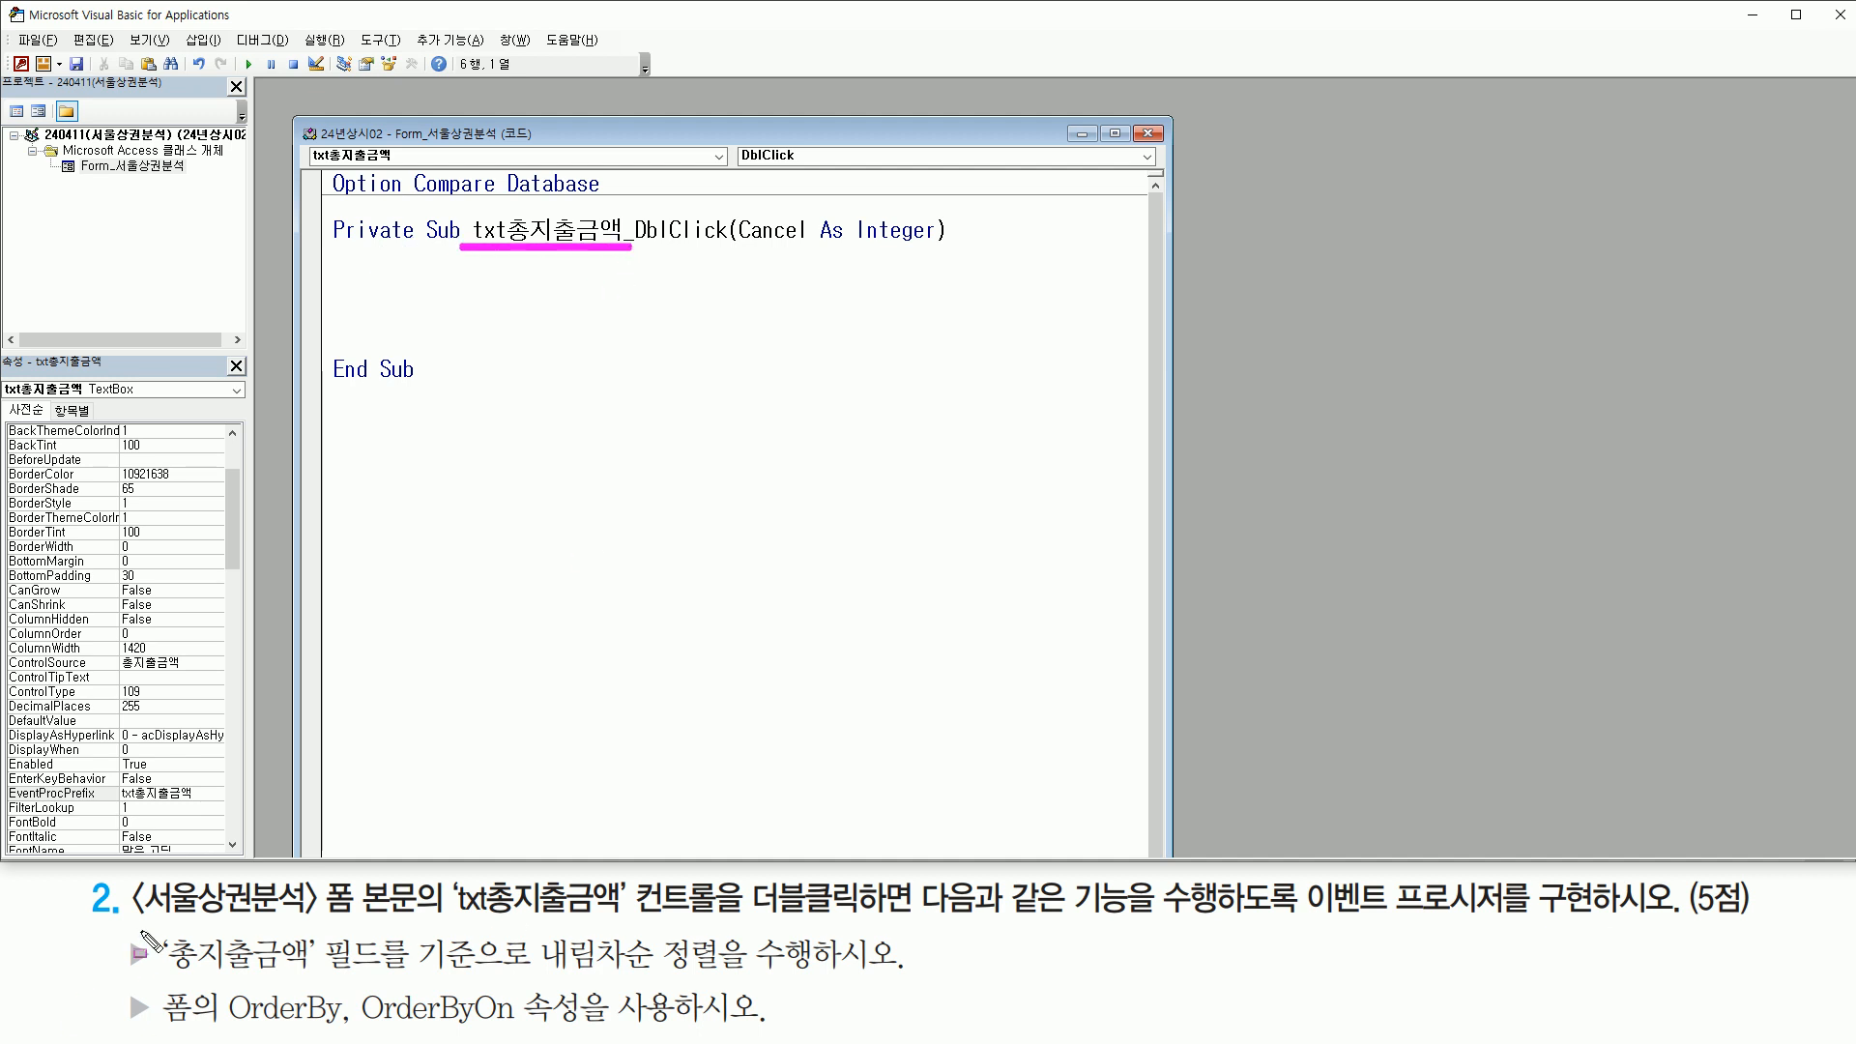
left_click_drag(124, 922, 418, 924)
left_click_drag(159, 978, 312, 980)
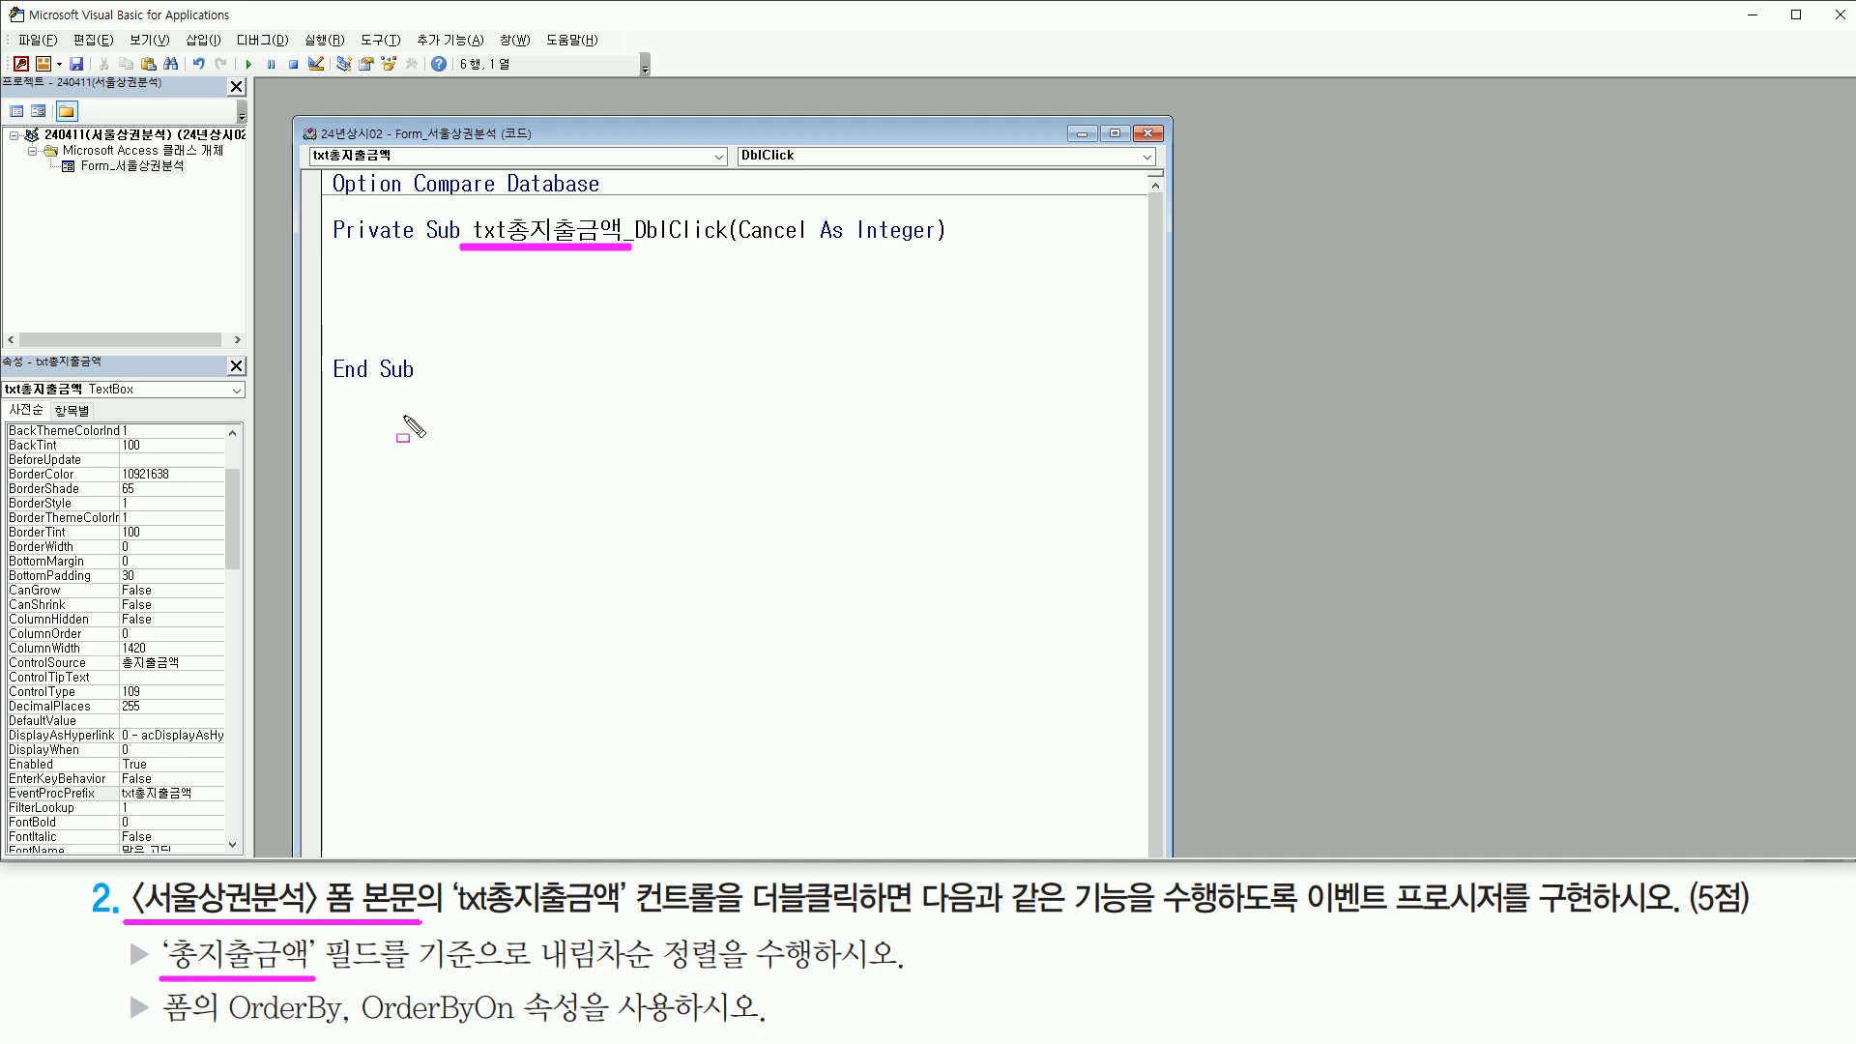
key("Escape")
left_click(378, 298)
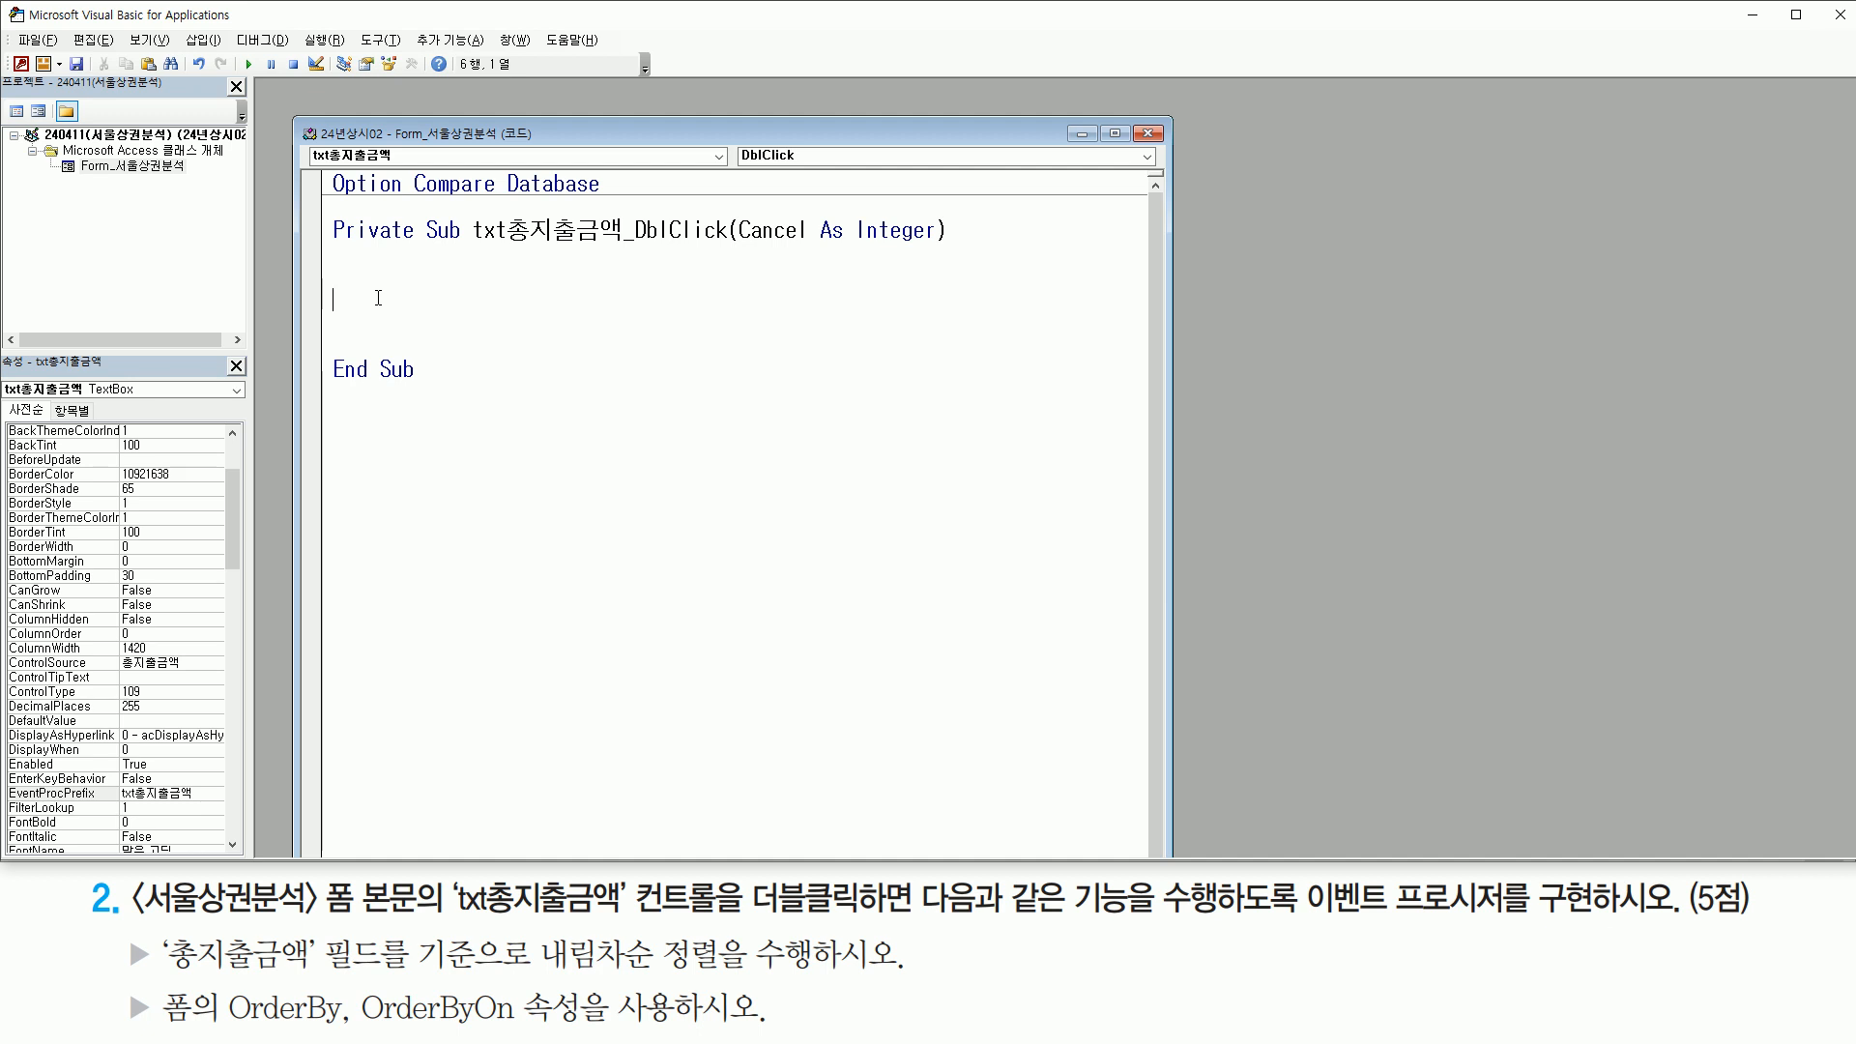
Add the statement Me.OrderBy = "총지출금액 desc" to the txt총지출금액_DblClick procedure
type("me.")
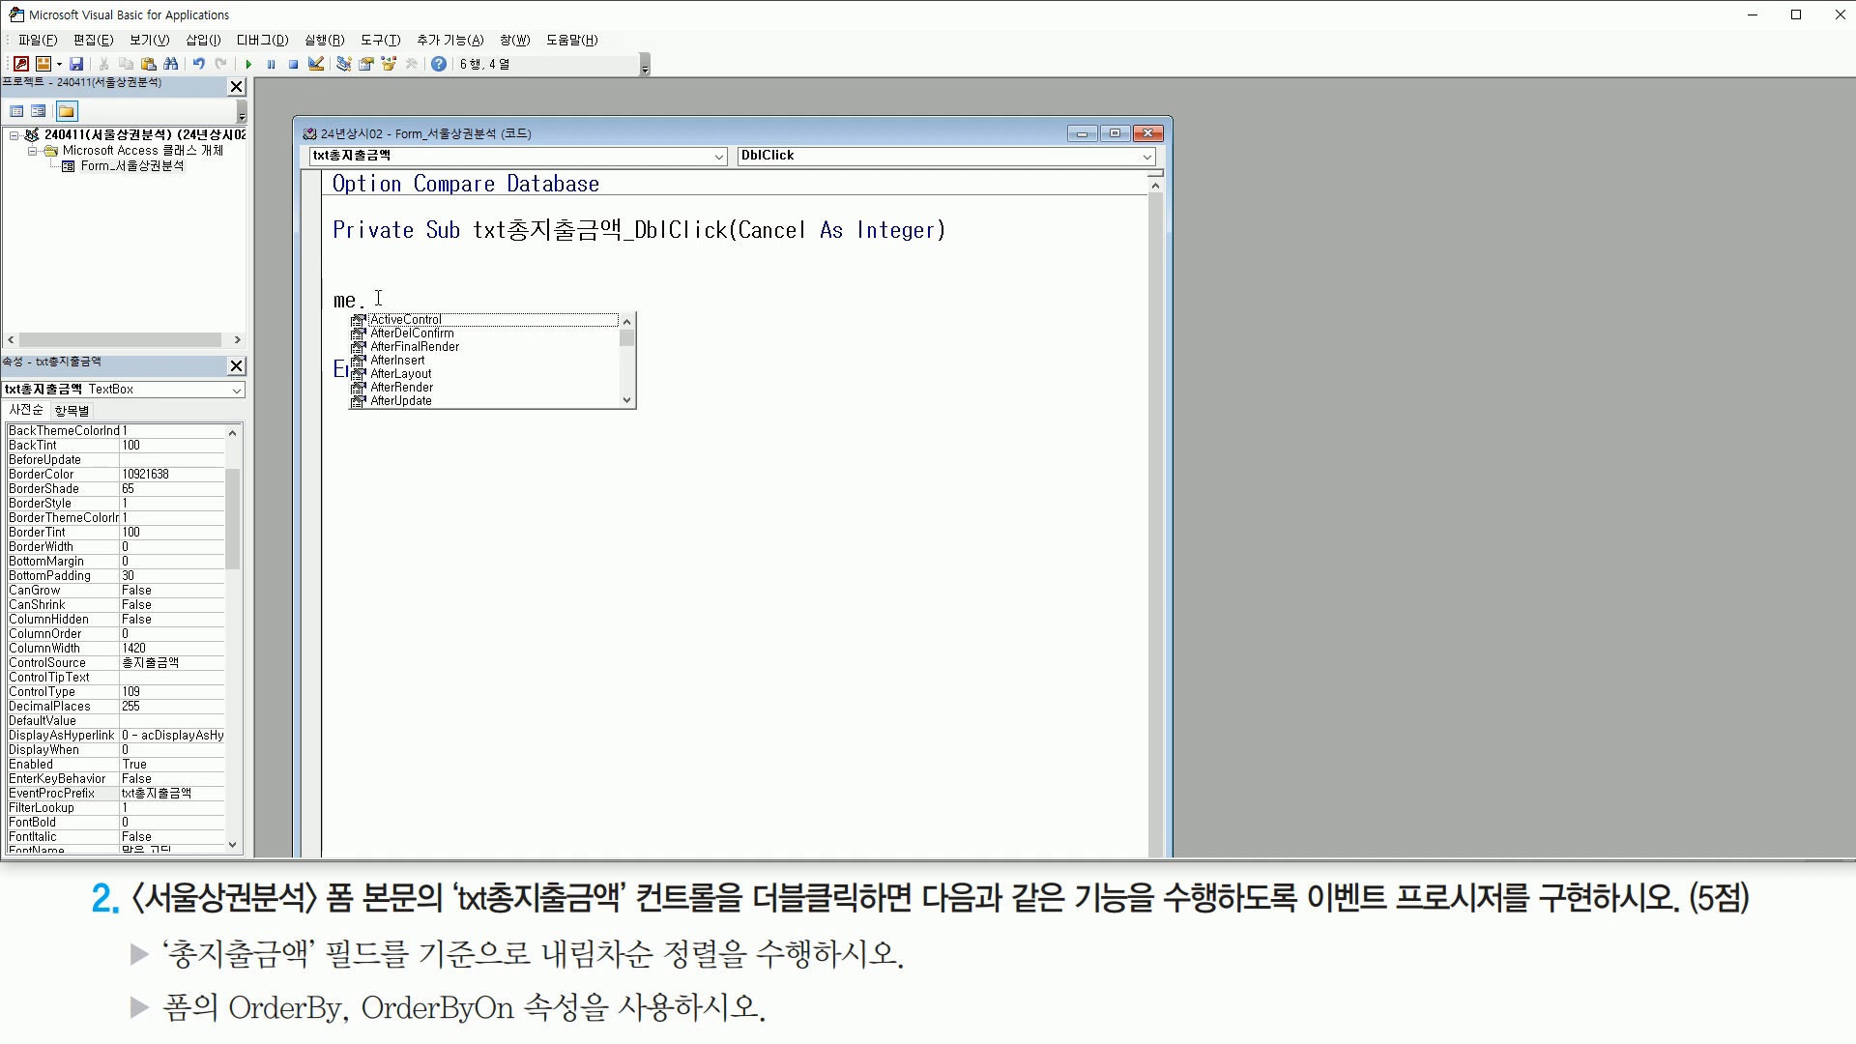
type("ore")
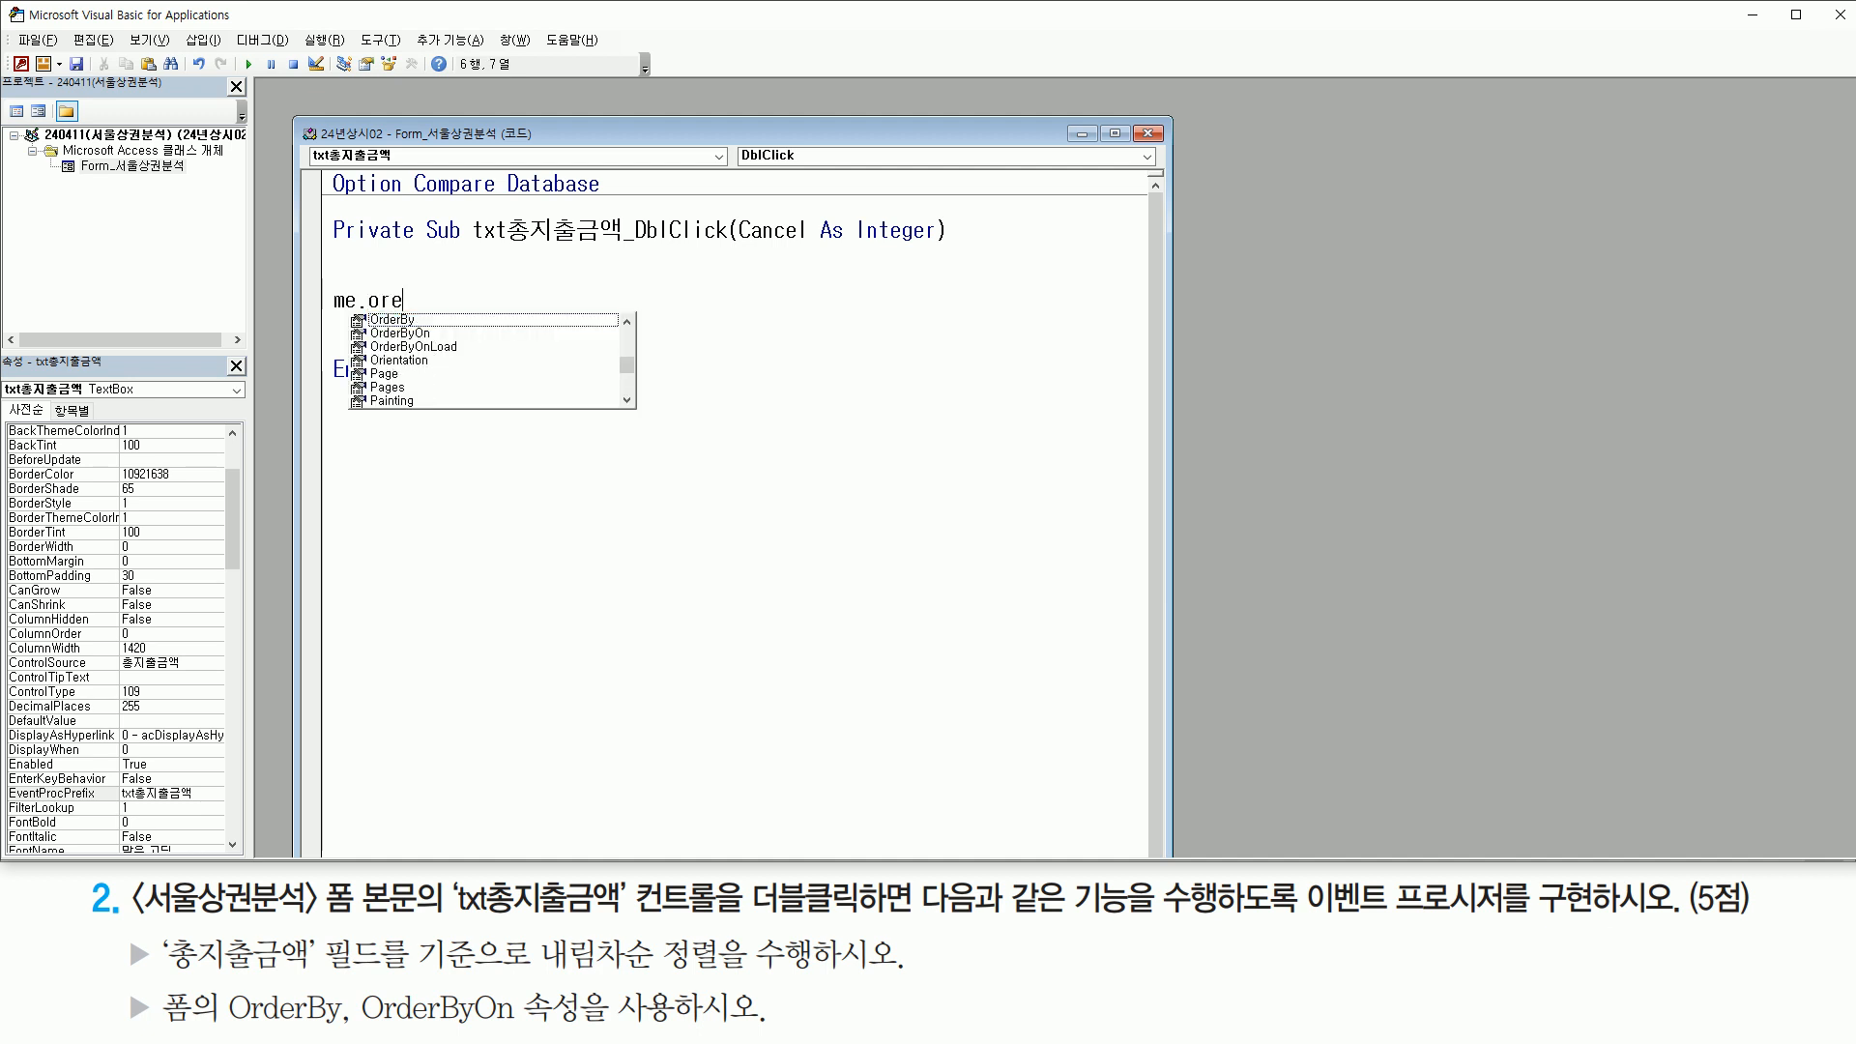
key("Tab")
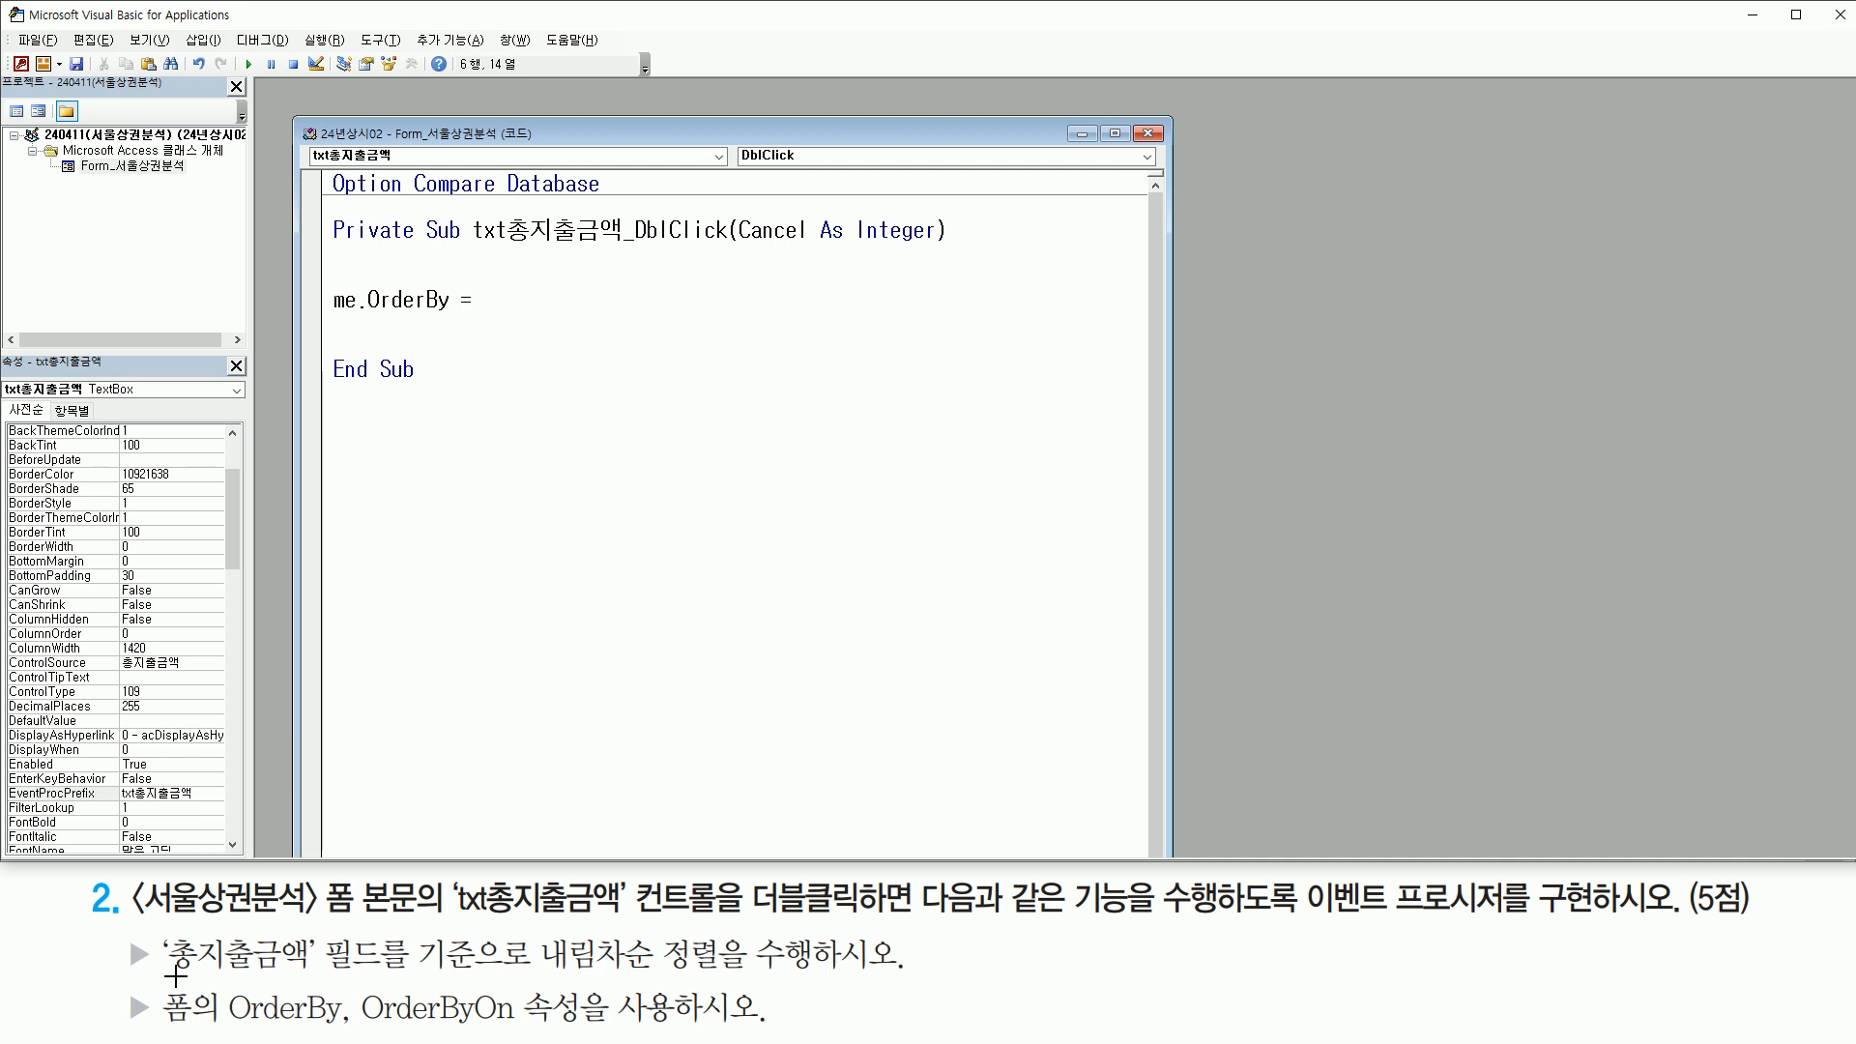
left_click_drag(170, 976, 319, 978)
key("Escape")
left_click(520, 306)
type("ch")
type("총지출")
type("금애")
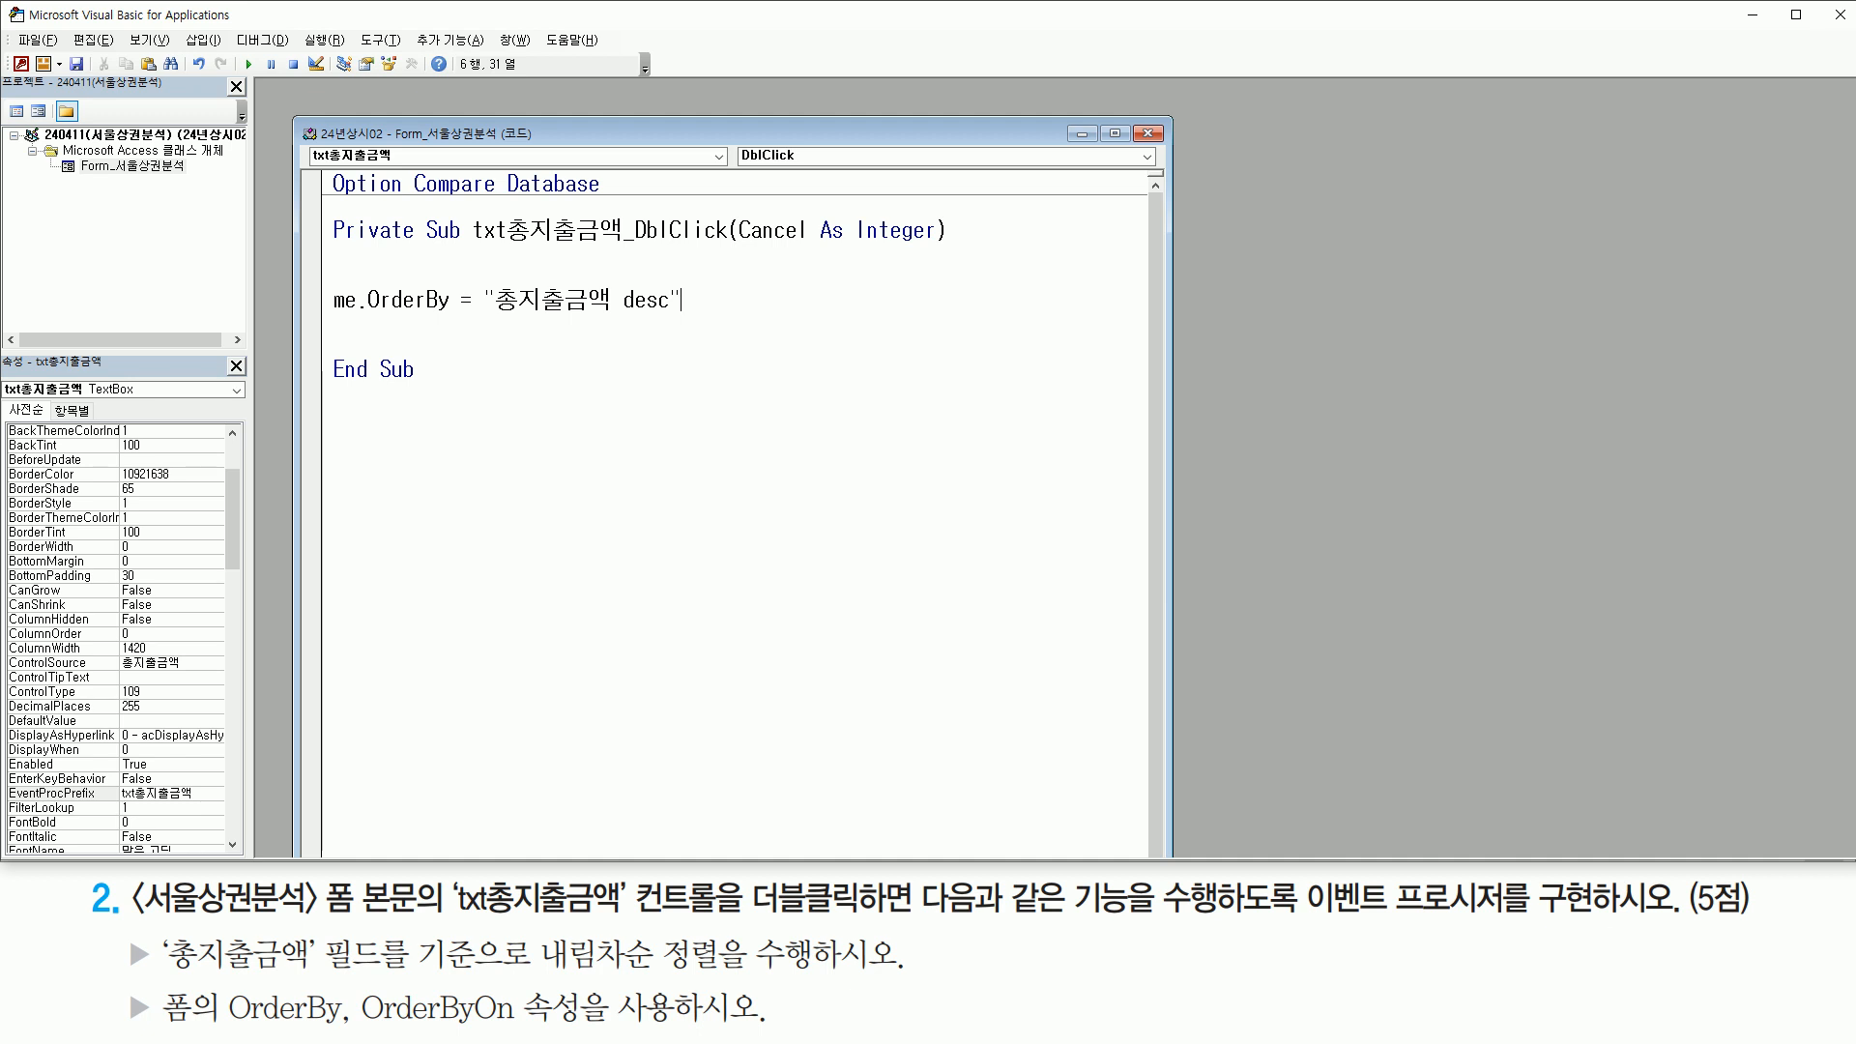
key("Return")
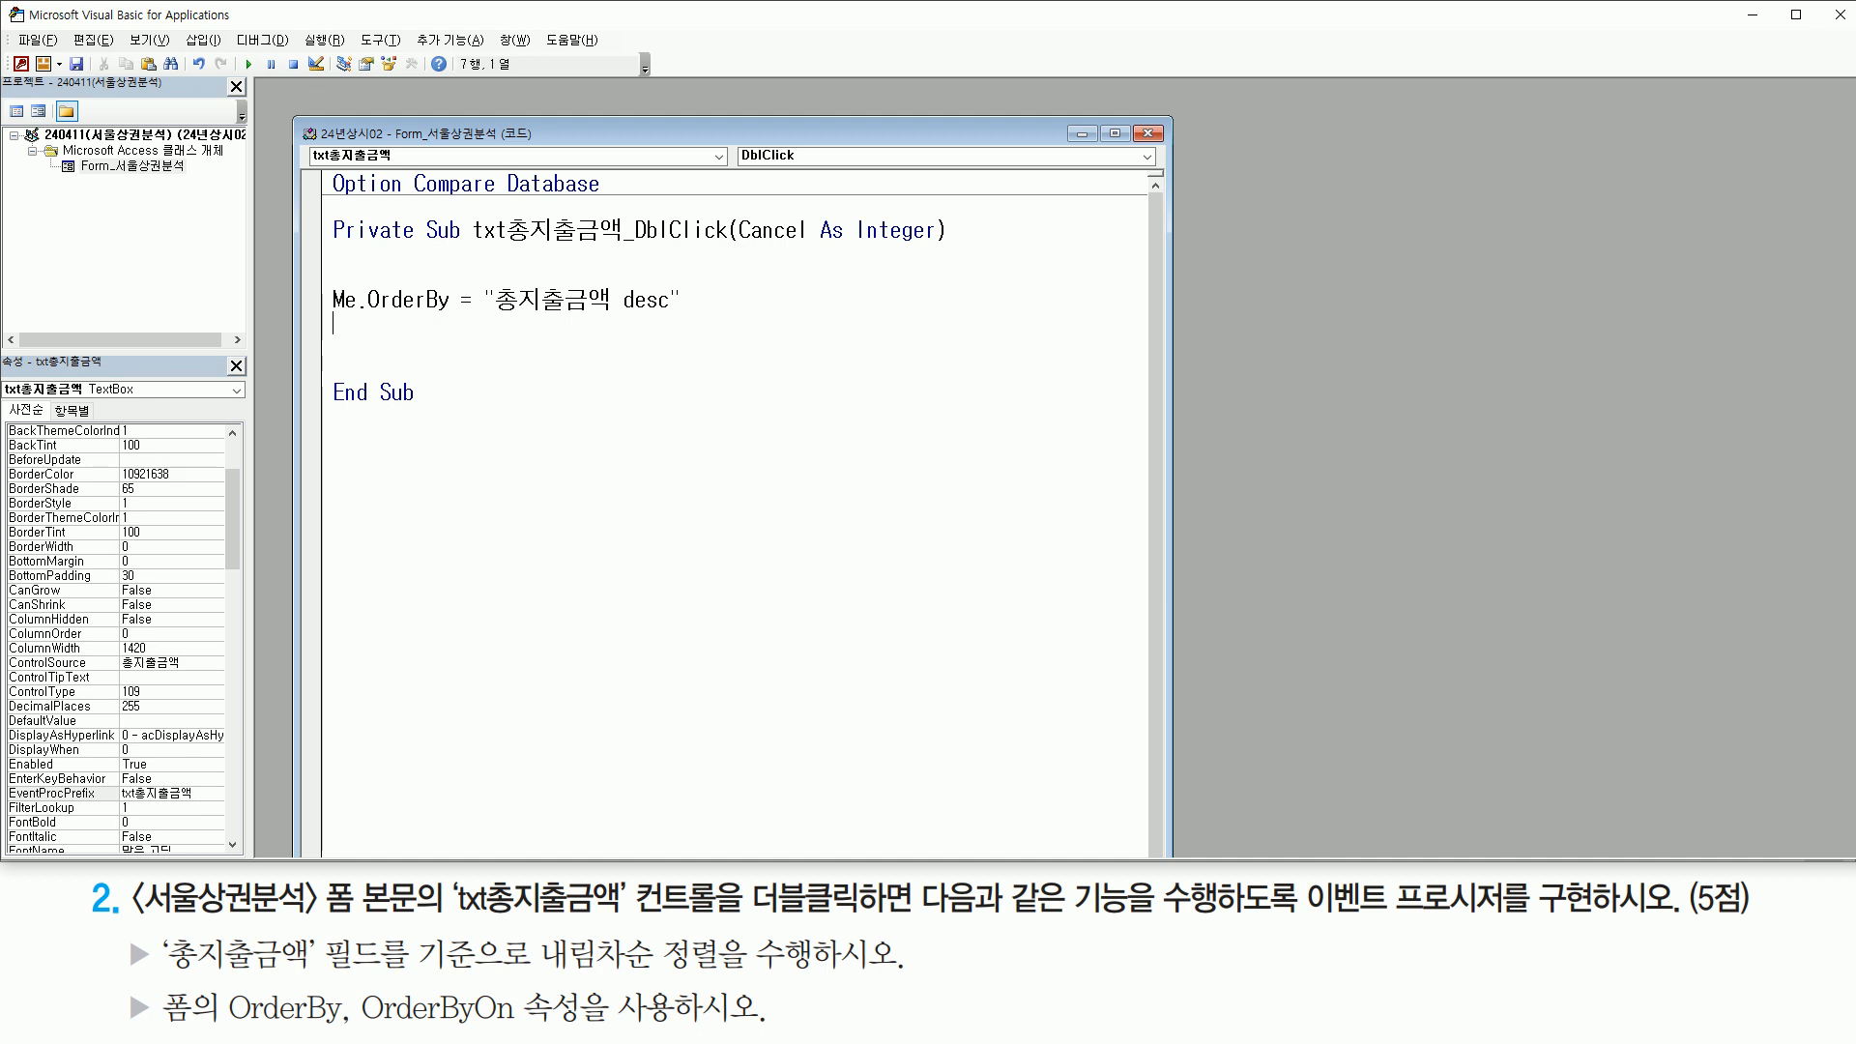
Add the statement Me.OrderByOn = True under the OrderBy statement, separated from it by a blank line
type("ㅡ")
type("e.or")
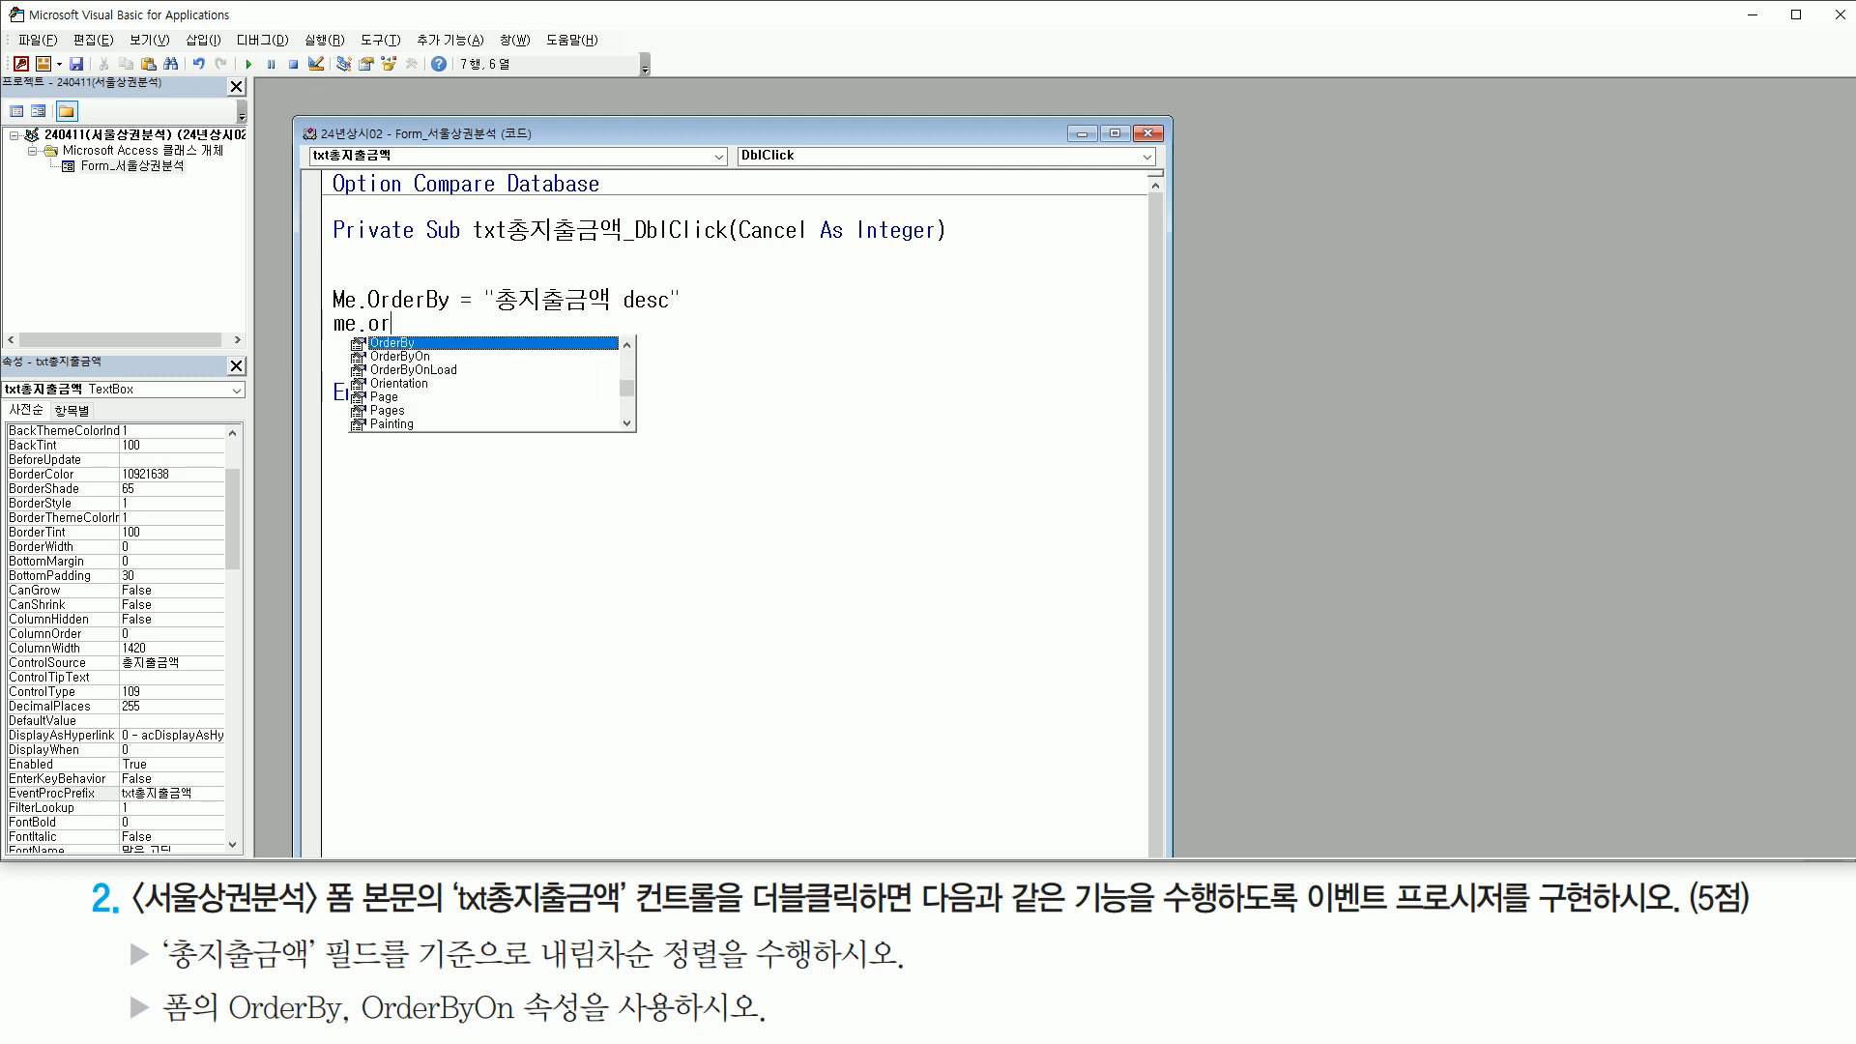
type("derb")
type("on")
key("Tab")
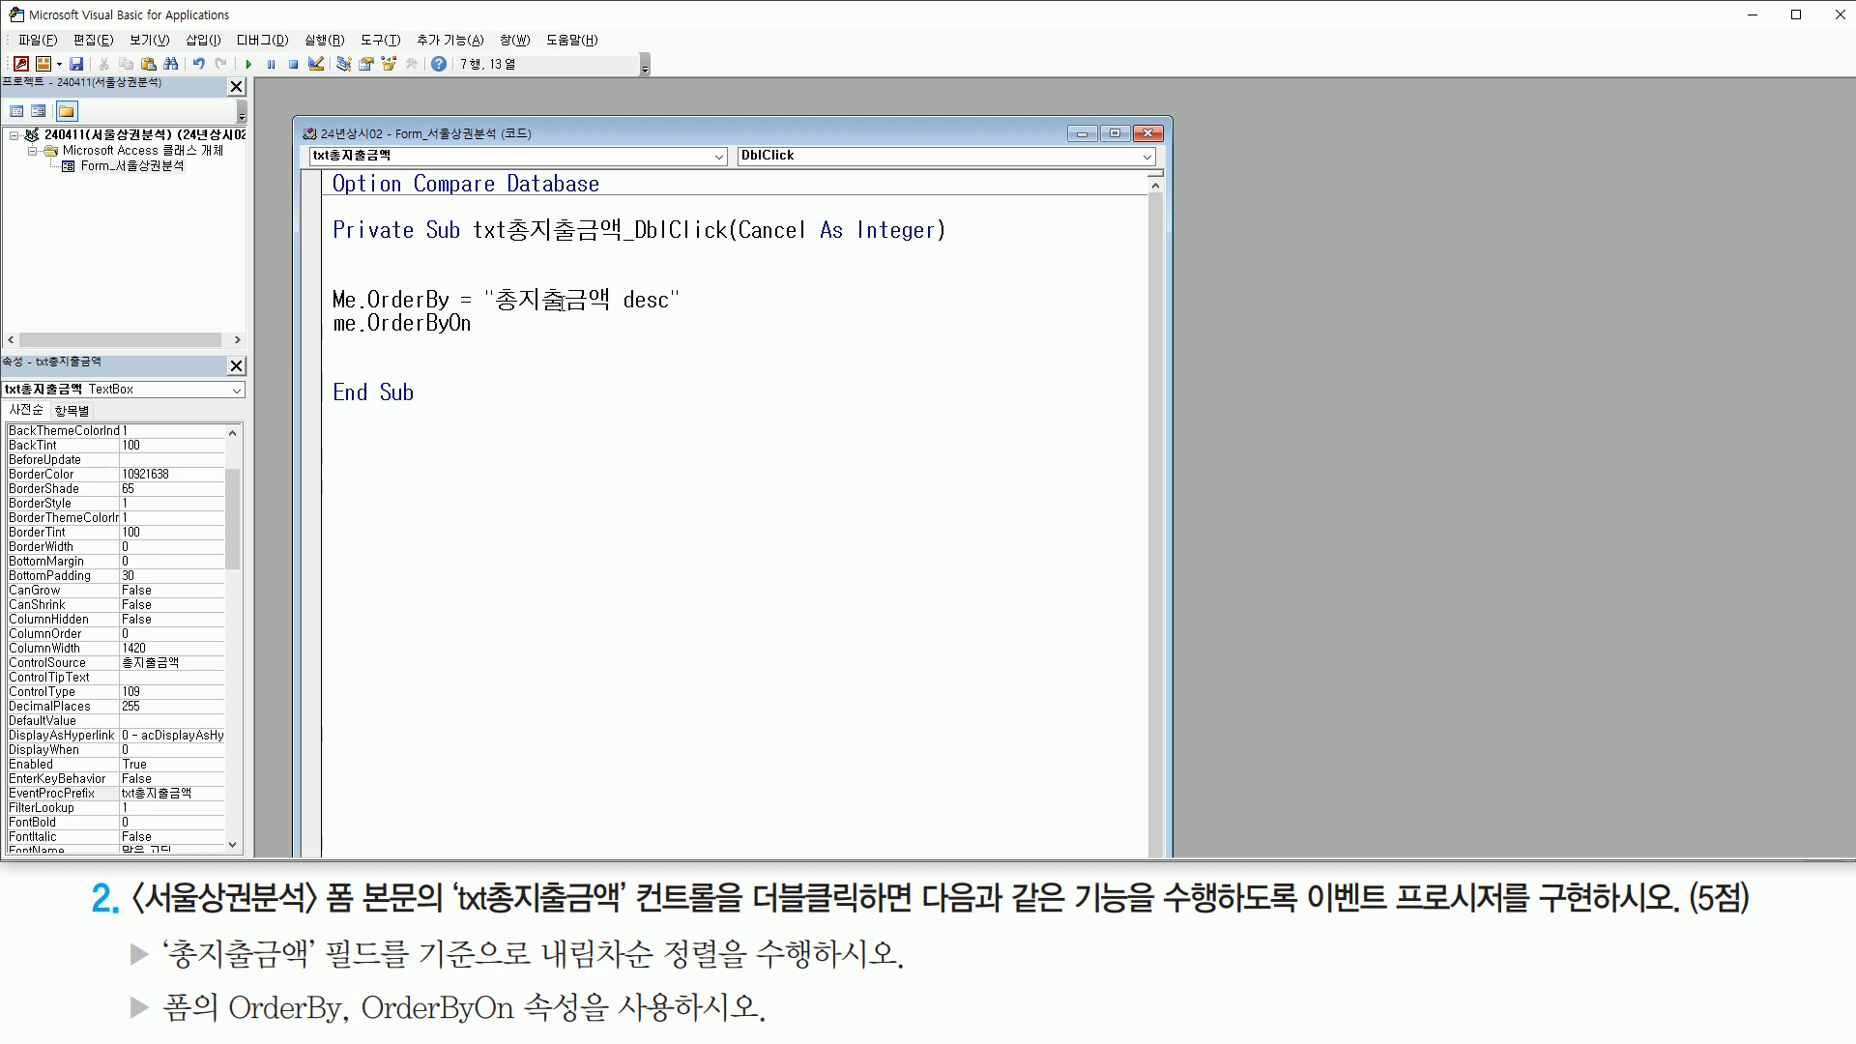
type("= tr")
key("Tab")
key("Home")
key("Return")
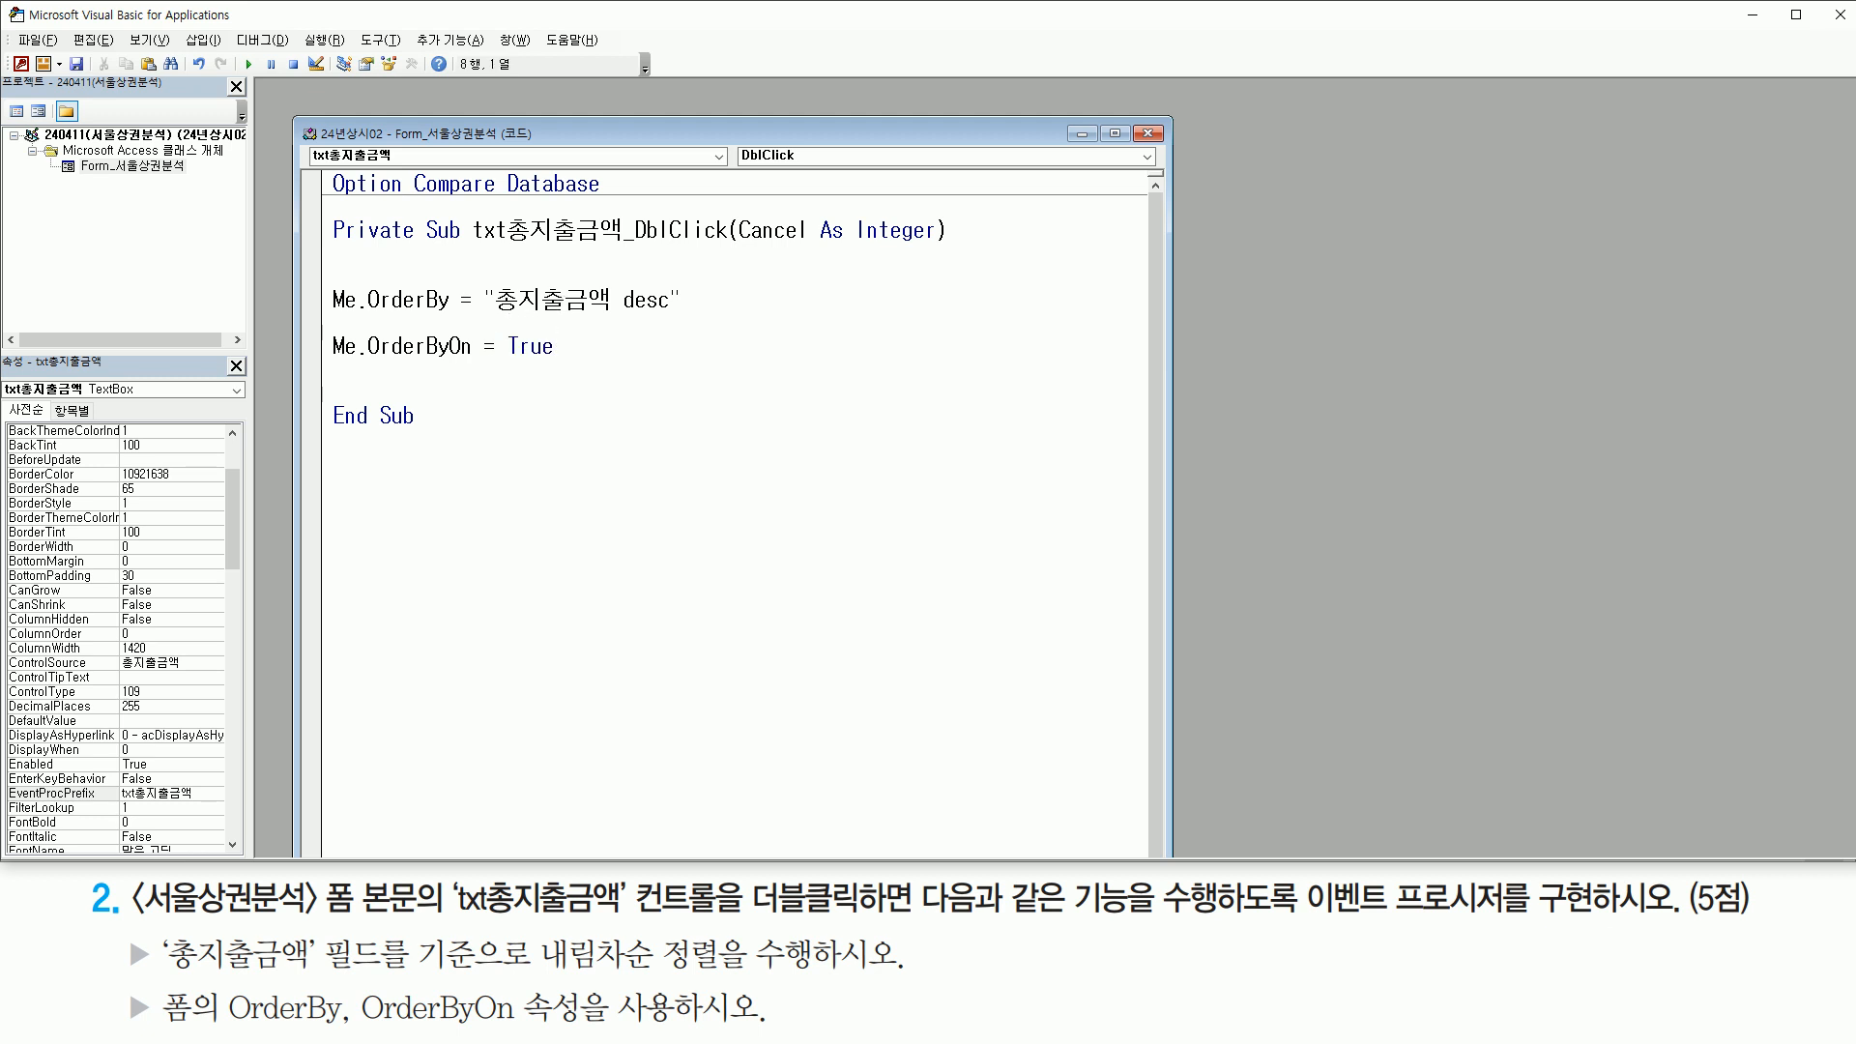
Review the OrderBy and OrderByOn statements, checking Me, the sort field, the desc keyword and the True value against the requirement
key("ctrl+2")
left_click_drag(326, 281, 360, 316)
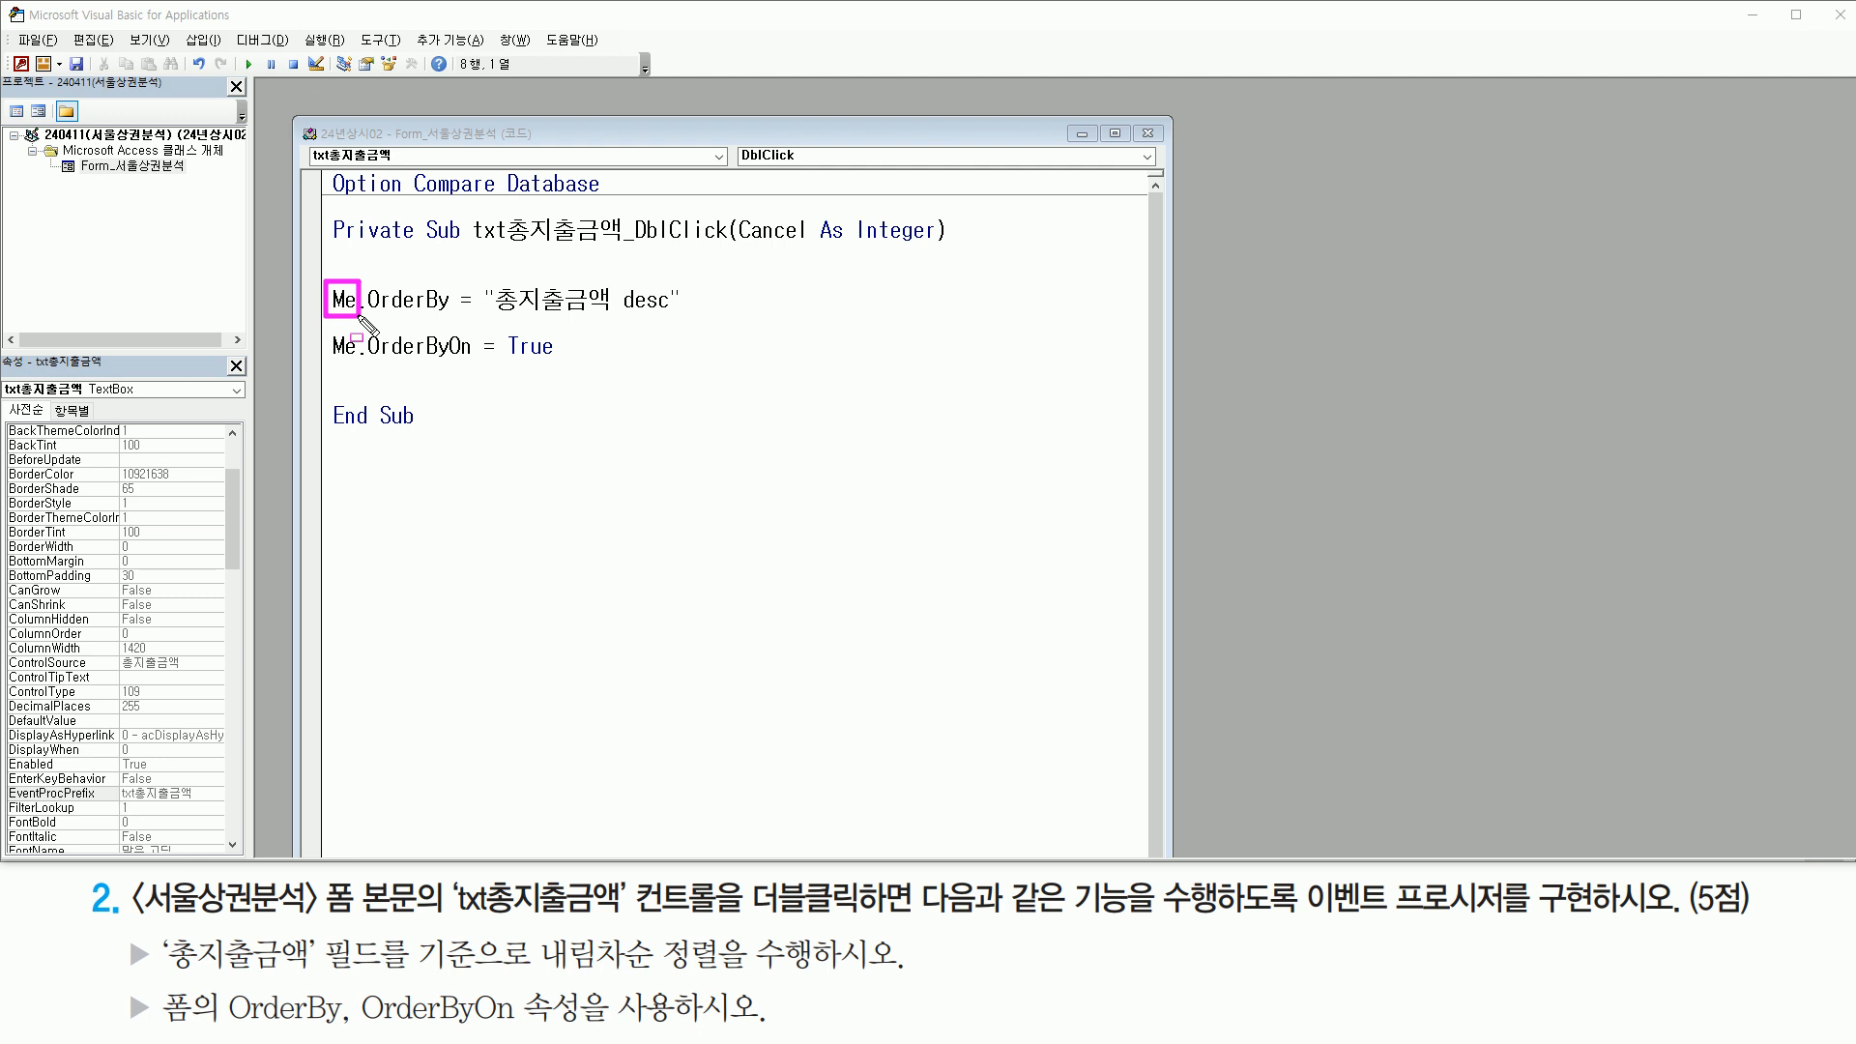
mouse_move(132, 918)
left_mouse_down()
mouse_move(338, 921)
mouse_move(323, 918)
left_mouse_up()
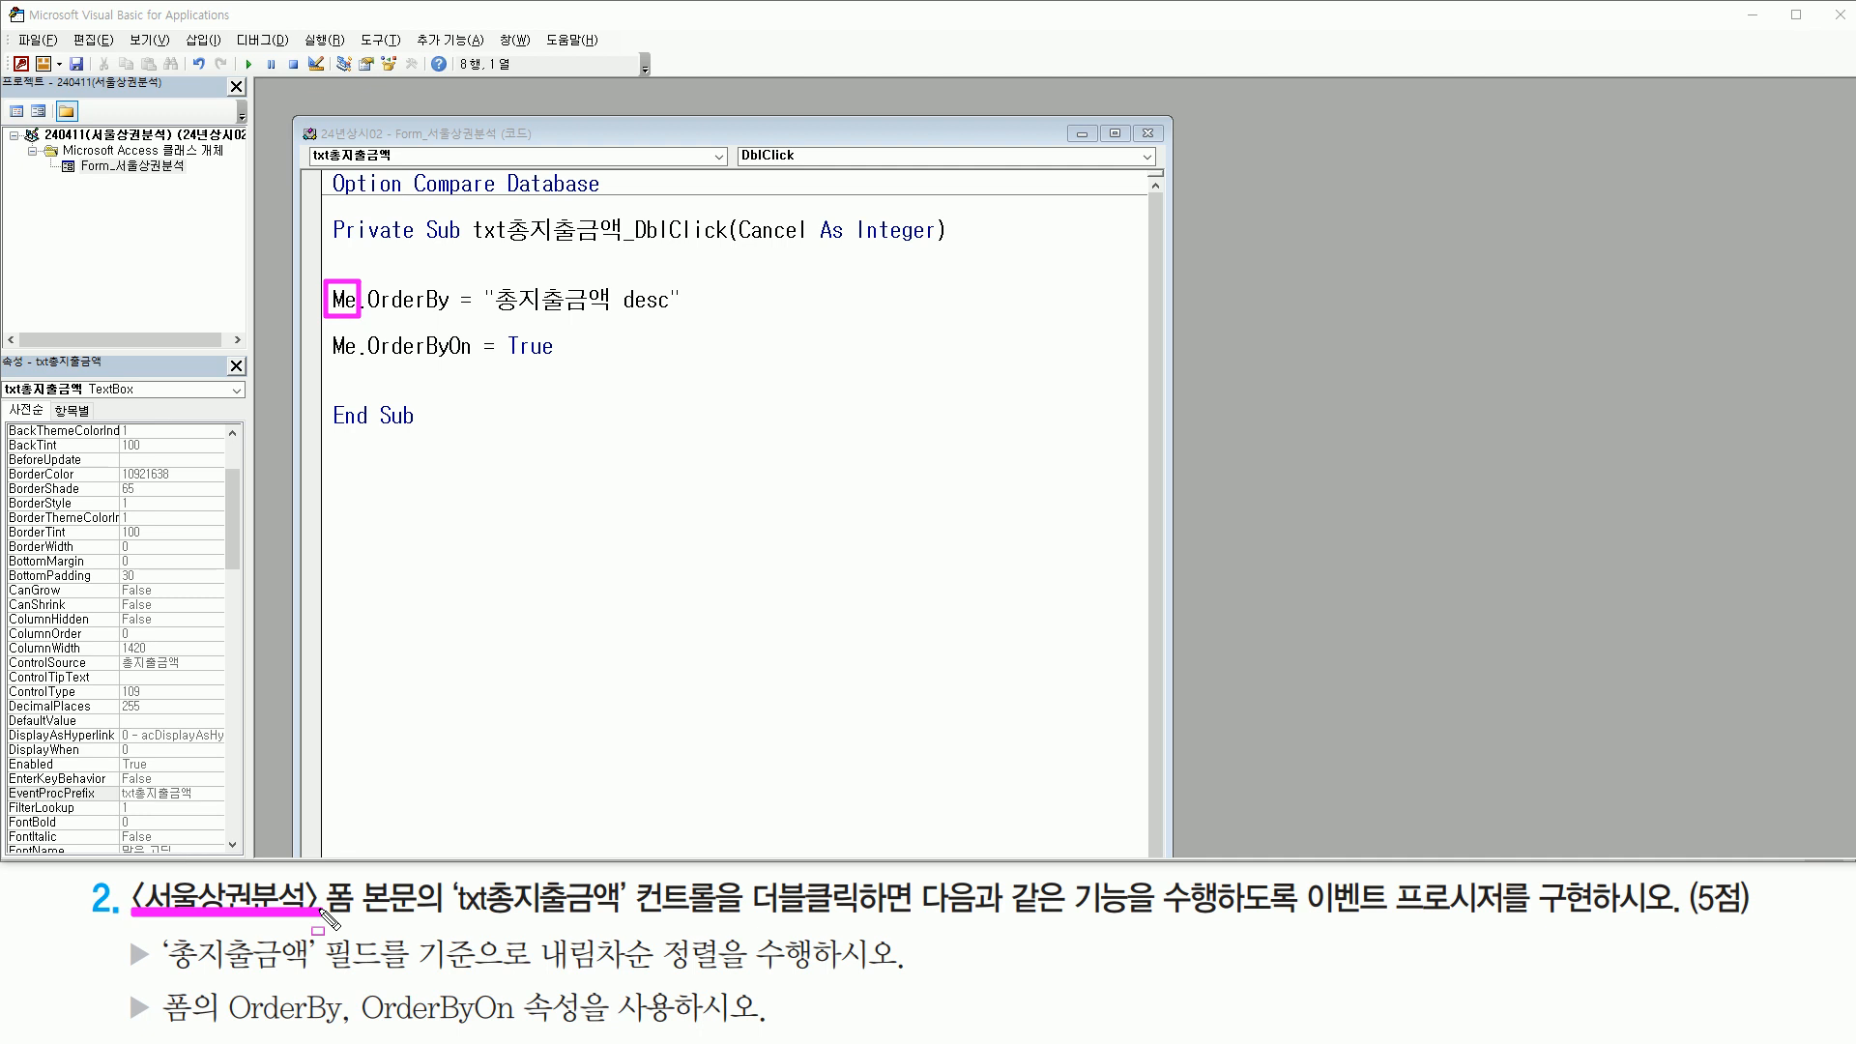
left_click_drag(489, 315, 612, 316)
left_click_drag(623, 312, 673, 311)
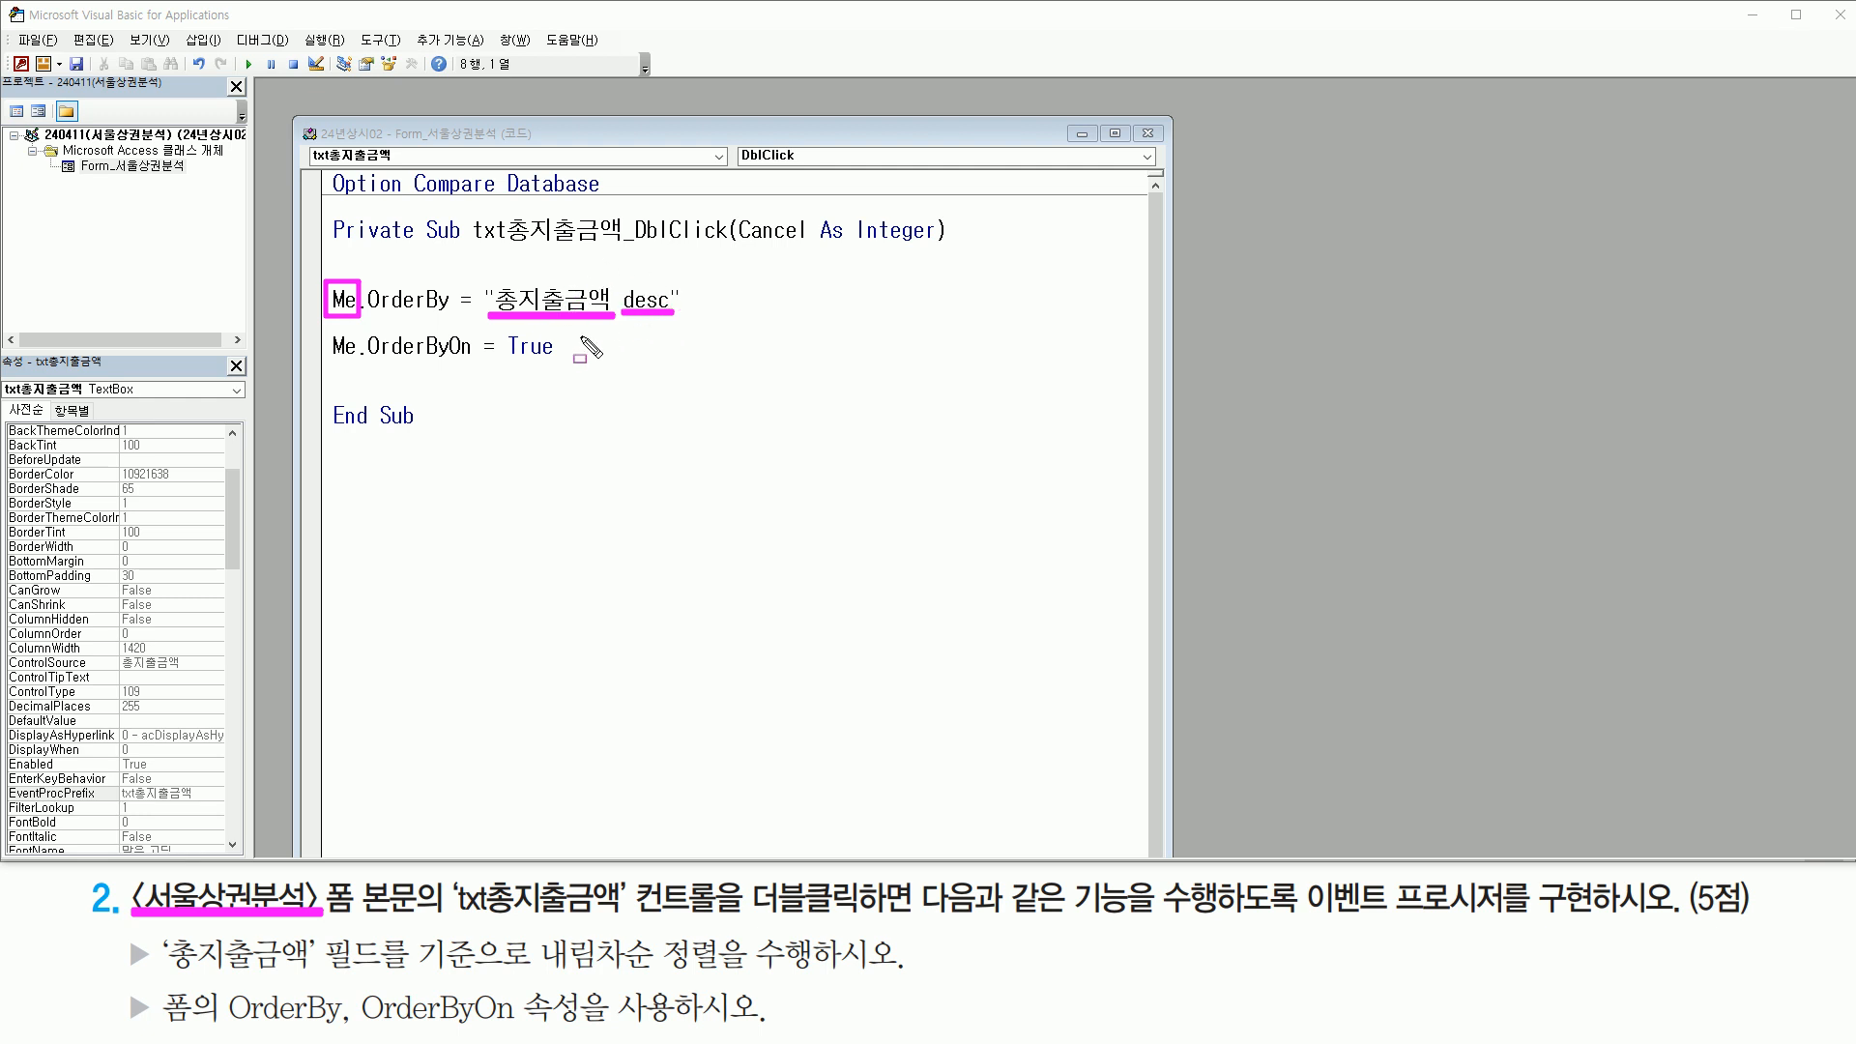
mouse_move(326, 330)
left_mouse_down()
mouse_move(349, 364)
mouse_move(471, 364)
left_mouse_up()
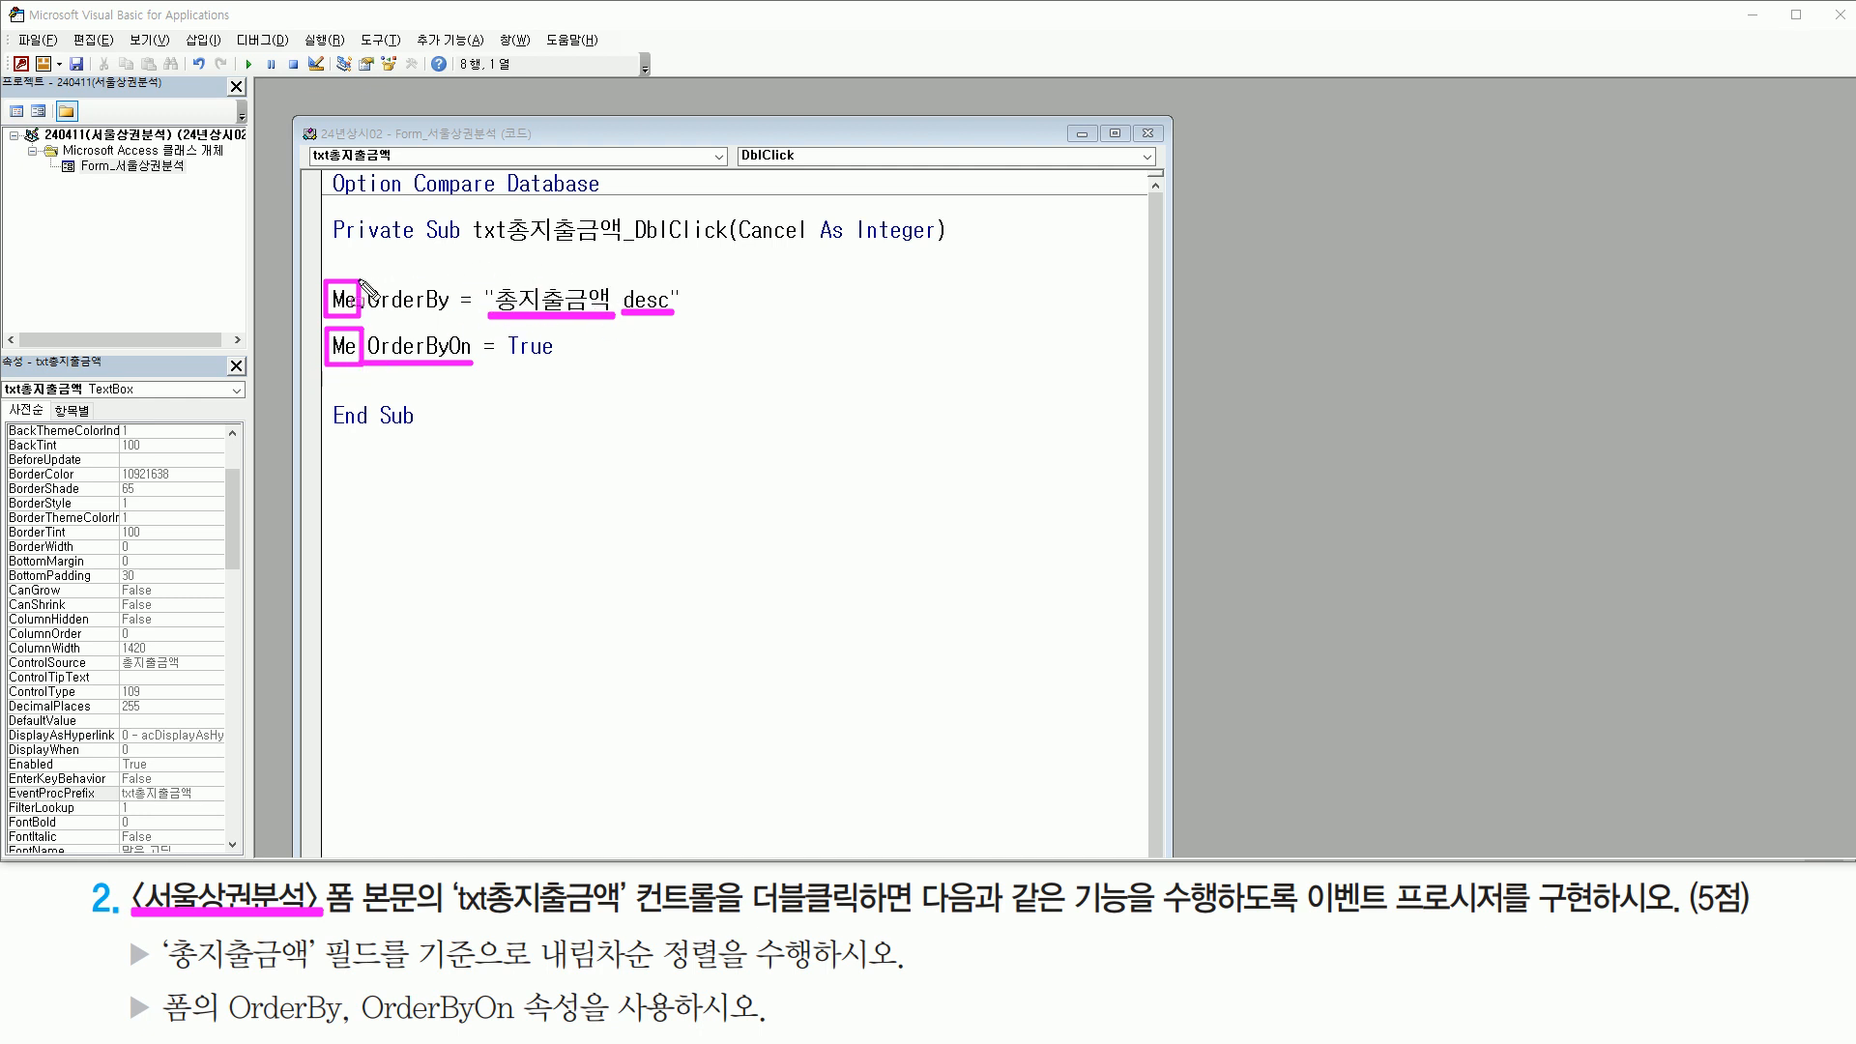
mouse_move(312, 264)
left_mouse_down()
mouse_move(333, 329)
mouse_move(682, 327)
left_mouse_up()
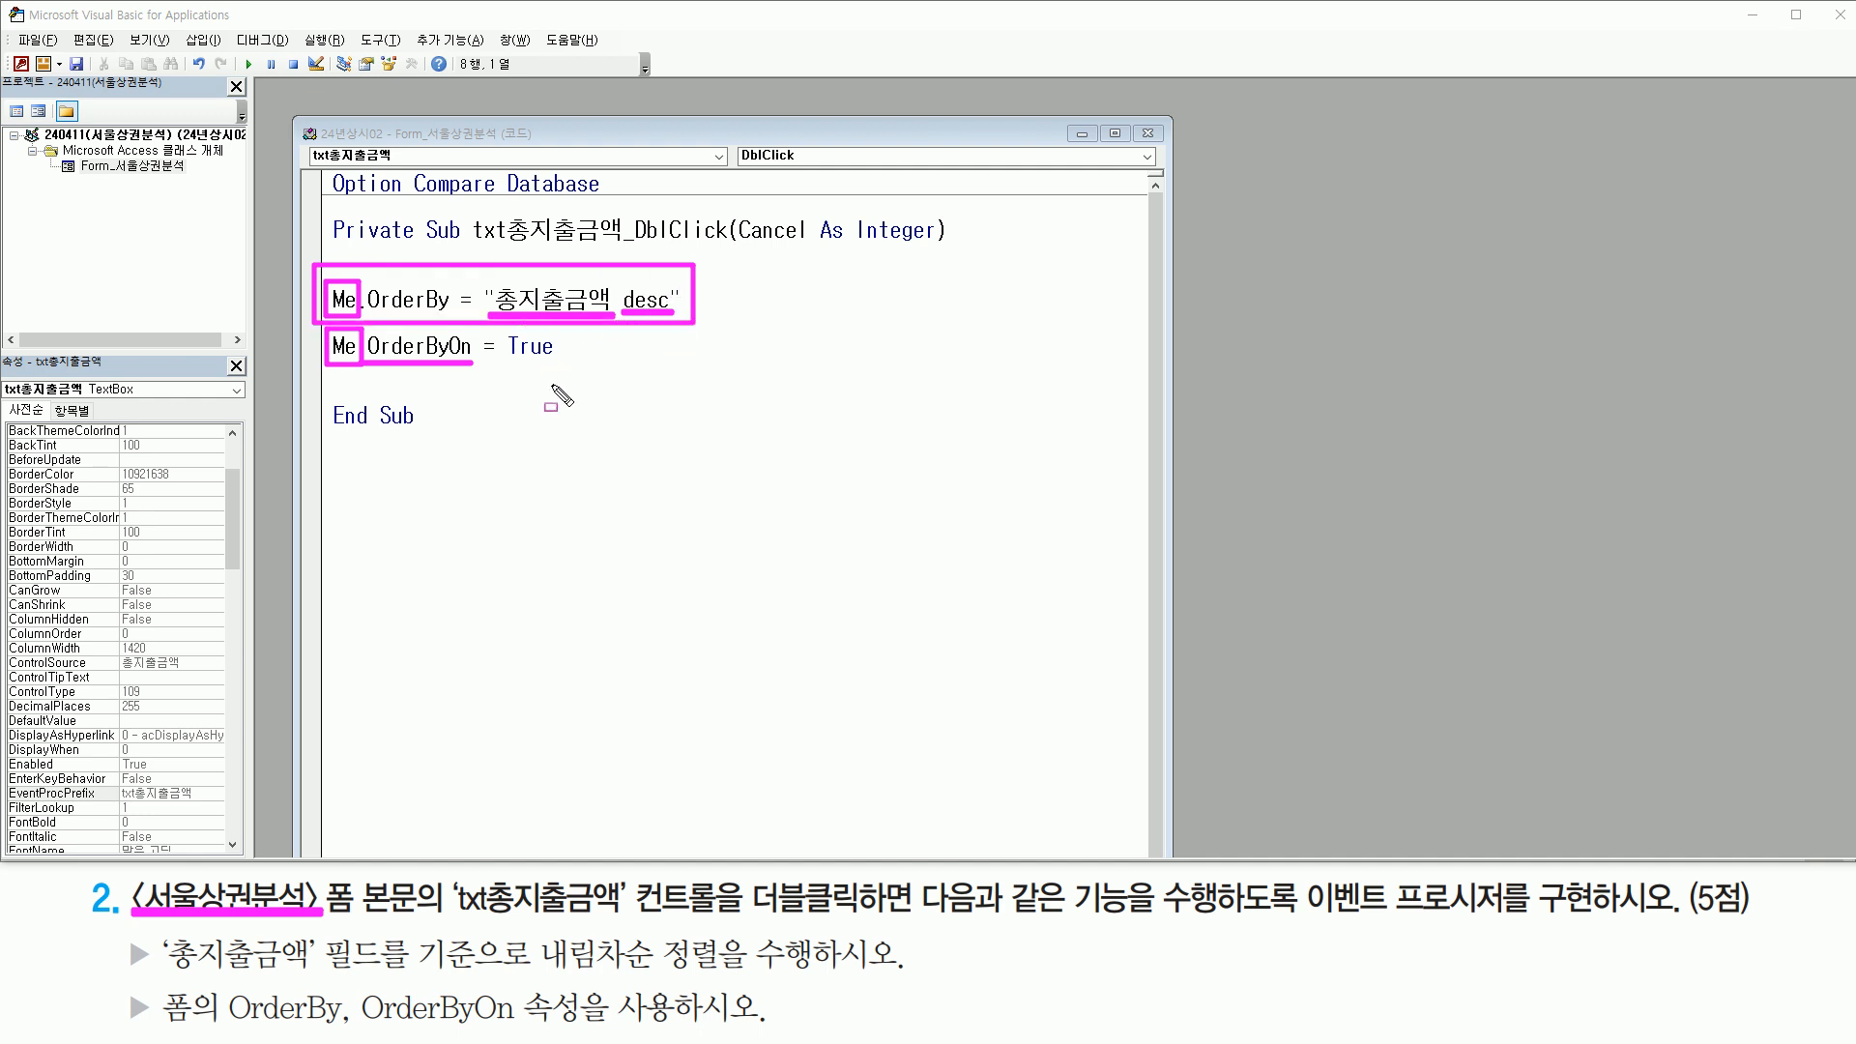
left_click_drag(498, 361, 570, 361)
key("Escape")
Duplicate the Me.OrderBy statement below the original, separated by blank lines
left_click(540, 297)
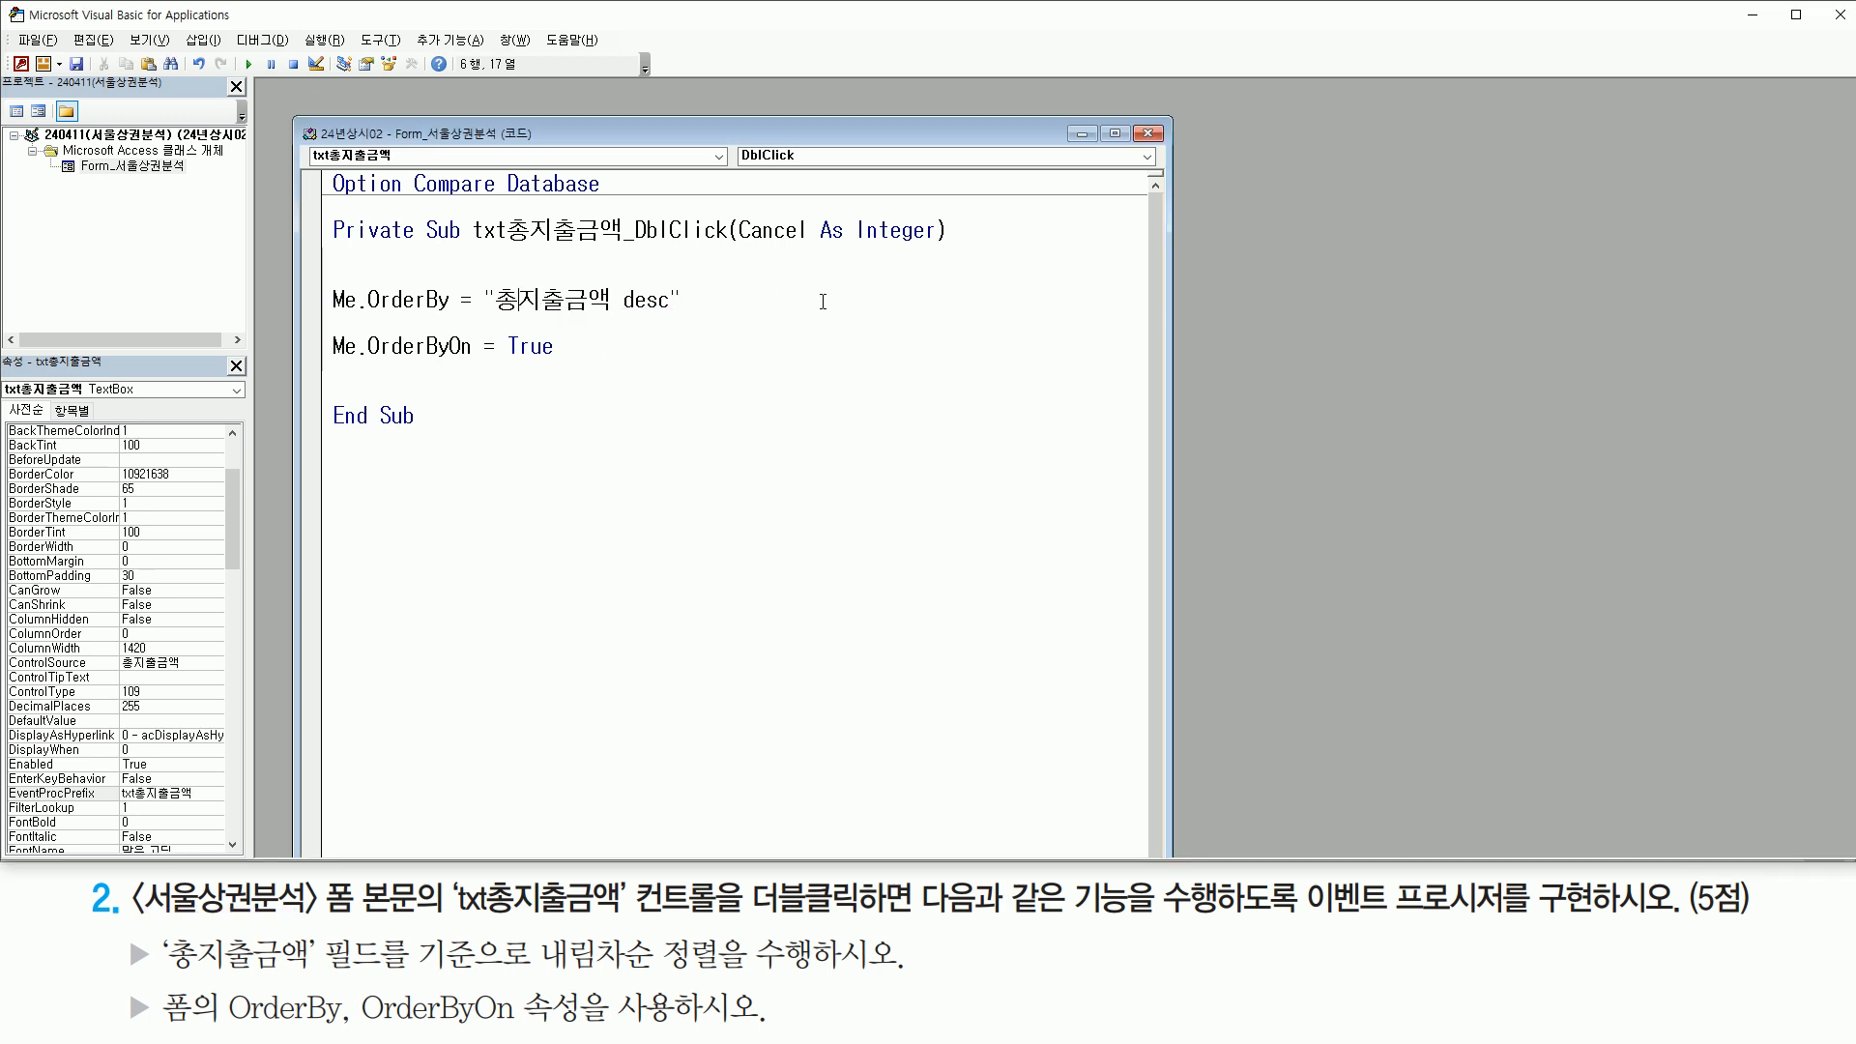
key("Home")
key("shift+End")
key("ctrl+c")
key("End")
key("Return")
key("Return")
key("Return")
key("Return")
key("ctrl+v")
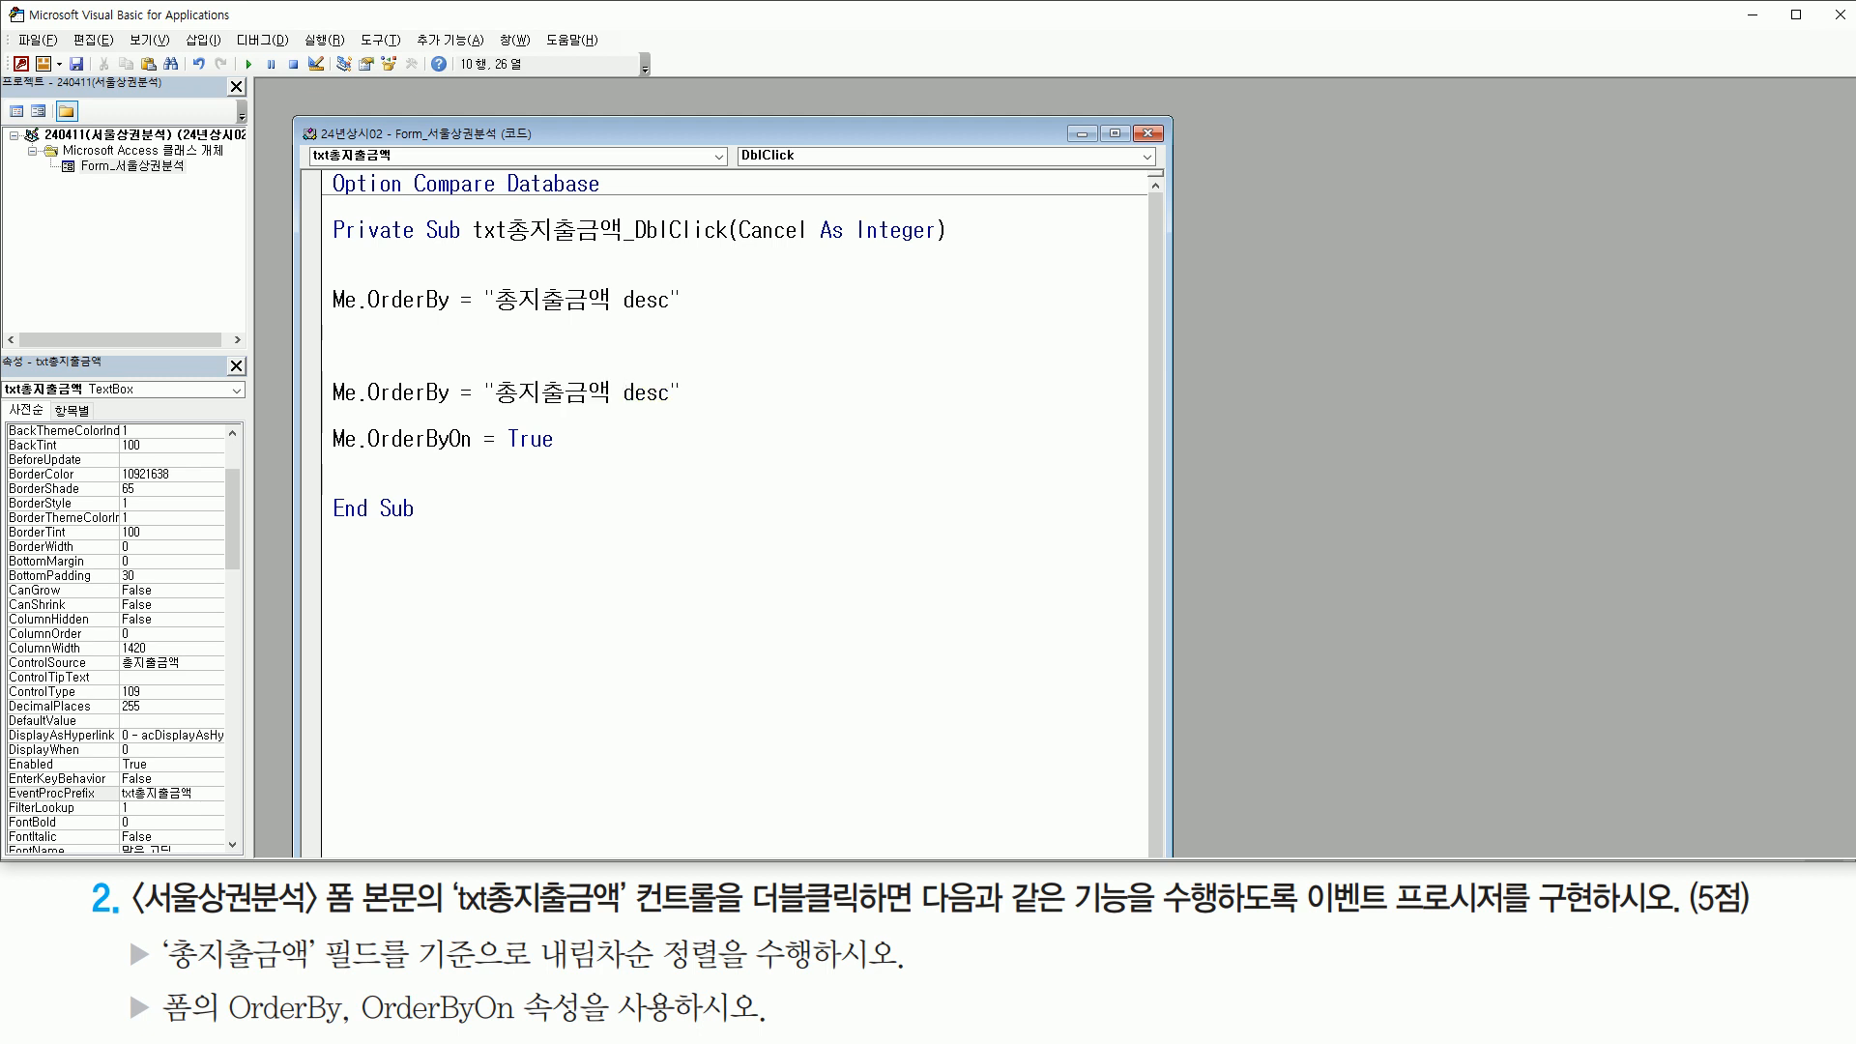
Try asc as the duplicate statement's sort keyword, then remove the keyword so that it reads "총지출금액"
type("asc")
key("Delete")
key("Delete")
key("Delete")
key("Delete")
key("BackSpace")
key("BackSpace")
key("BackSpace")
key("BackSpace")
mouse_move(478, 413)
left_mouse_down()
mouse_move(645, 414)
mouse_move(629, 411)
left_mouse_up()
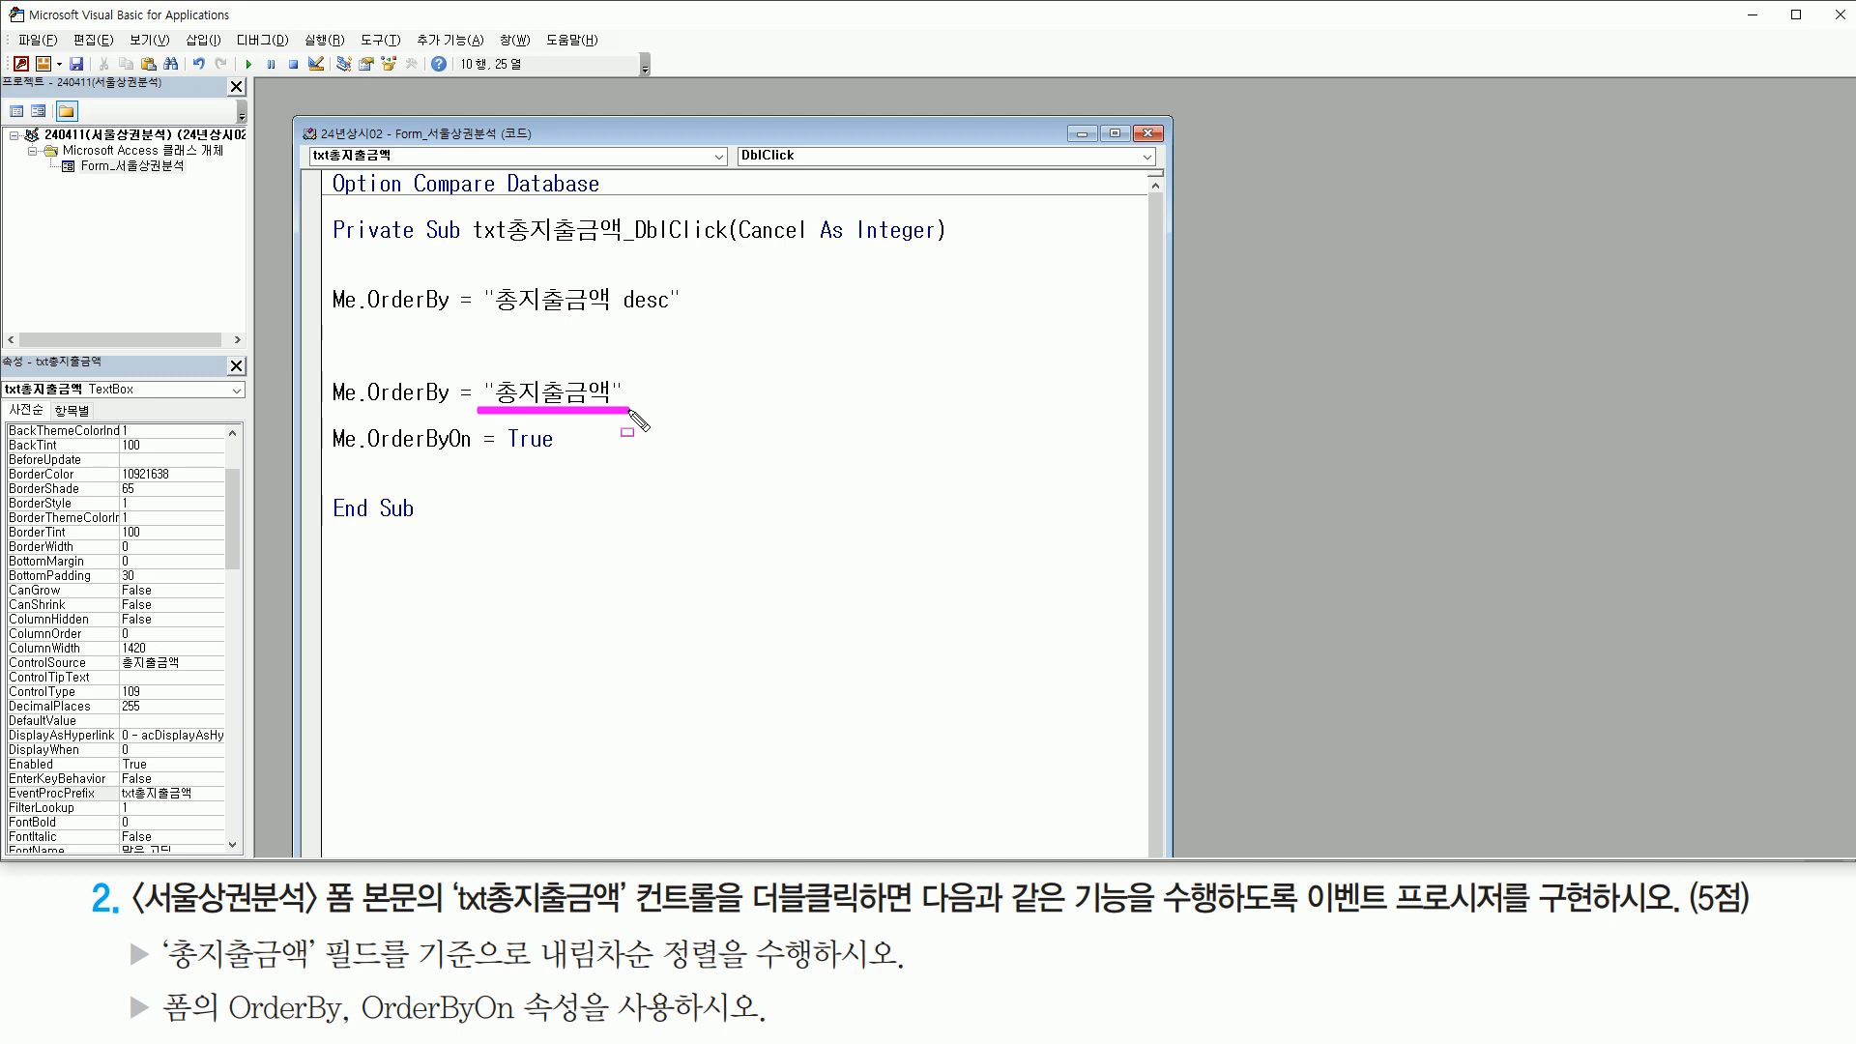
Delete the duplicate Me.OrderBy statement and the extra blank lines above Me.OrderByOn
key("Escape")
mouse_move(654, 393)
left_mouse_down()
mouse_move(377, 430)
mouse_move(331, 391)
mouse_move(332, 323)
left_mouse_up()
key("Delete")
key("Delete")
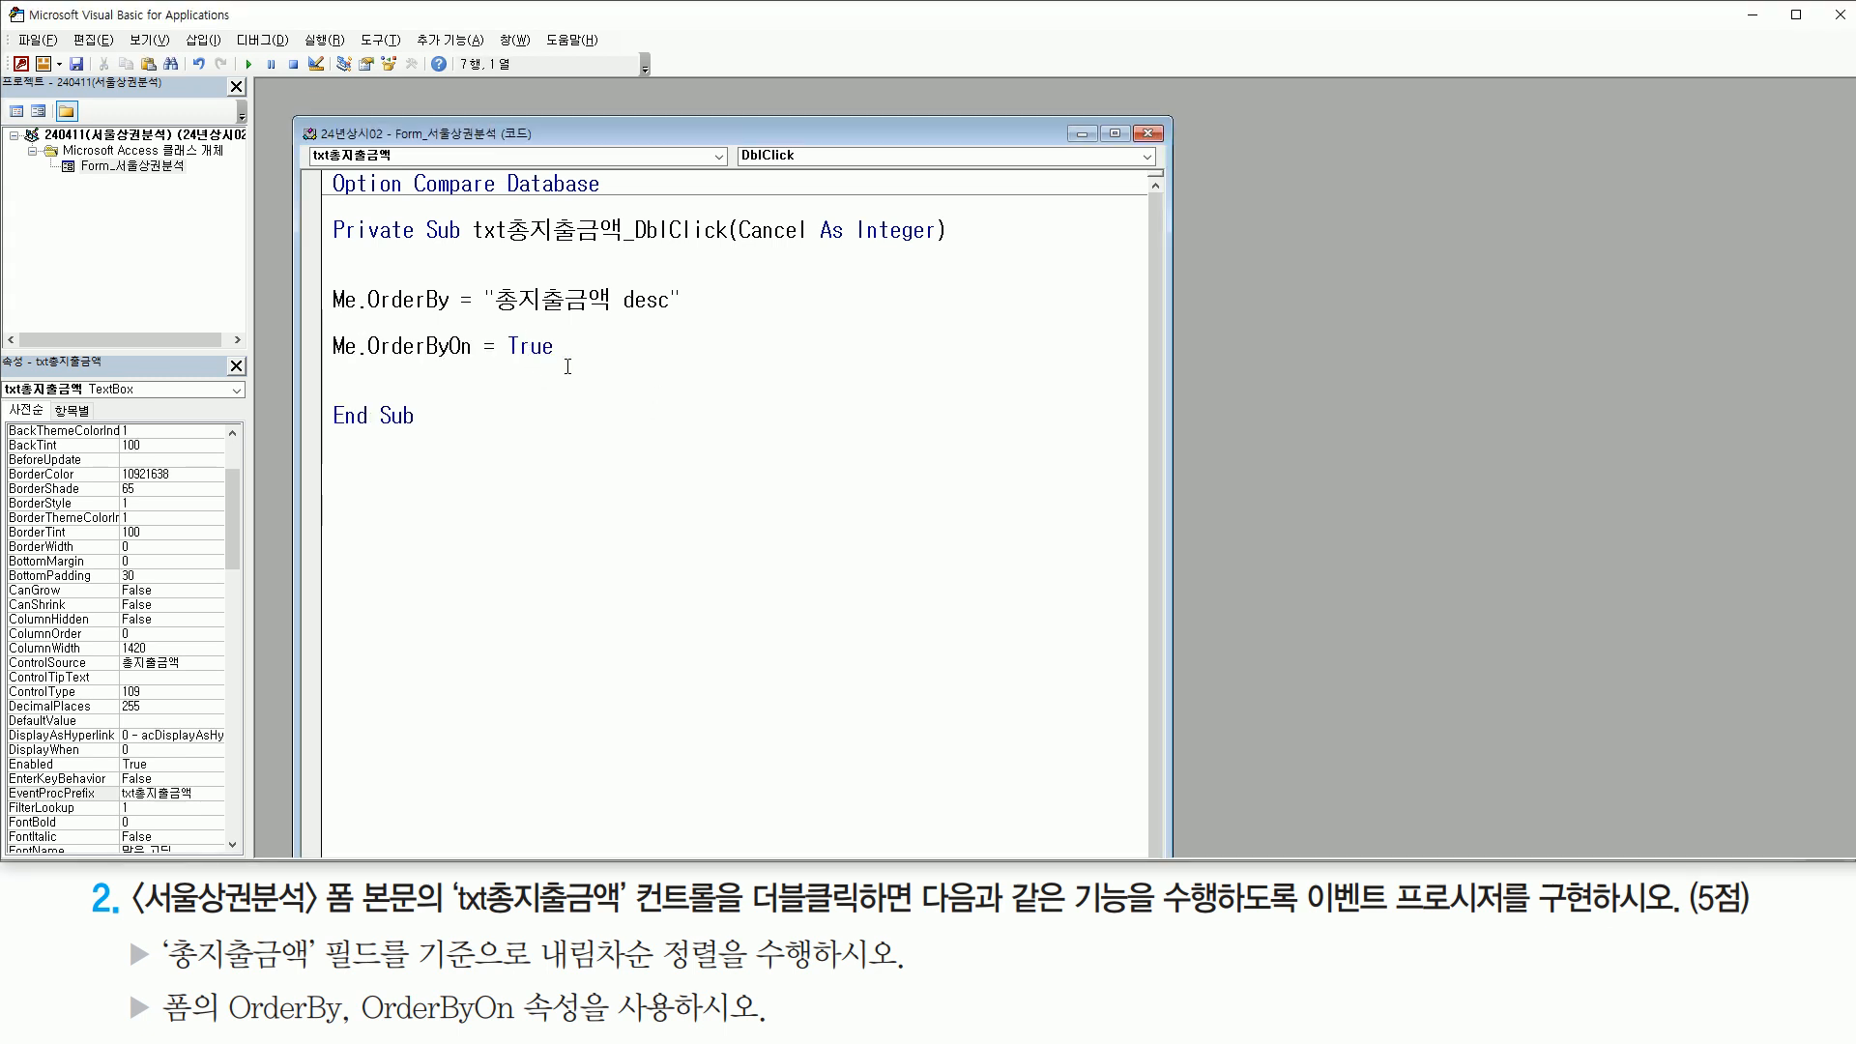
Switch back from the code editor to the 서울상권분석 form design in Access and deselect the txt총지출금액 control
left_click(598, 390)
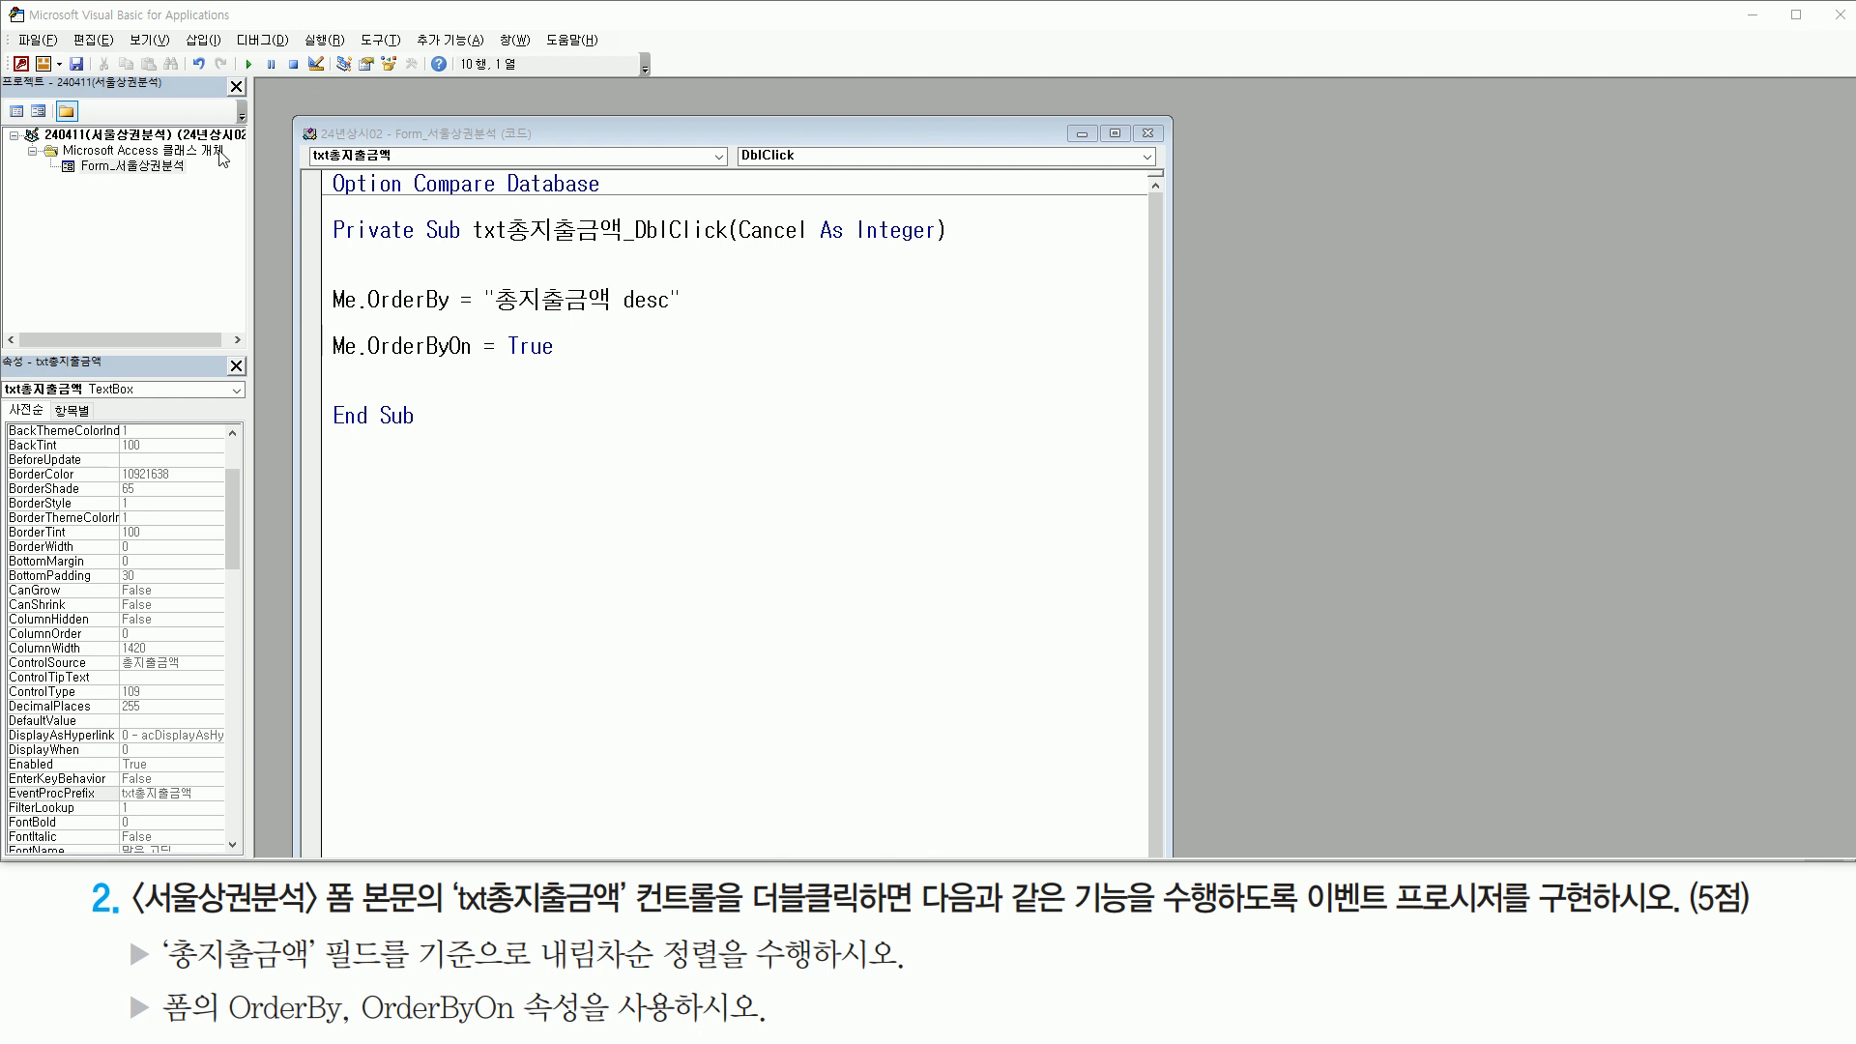
left_click(22, 65)
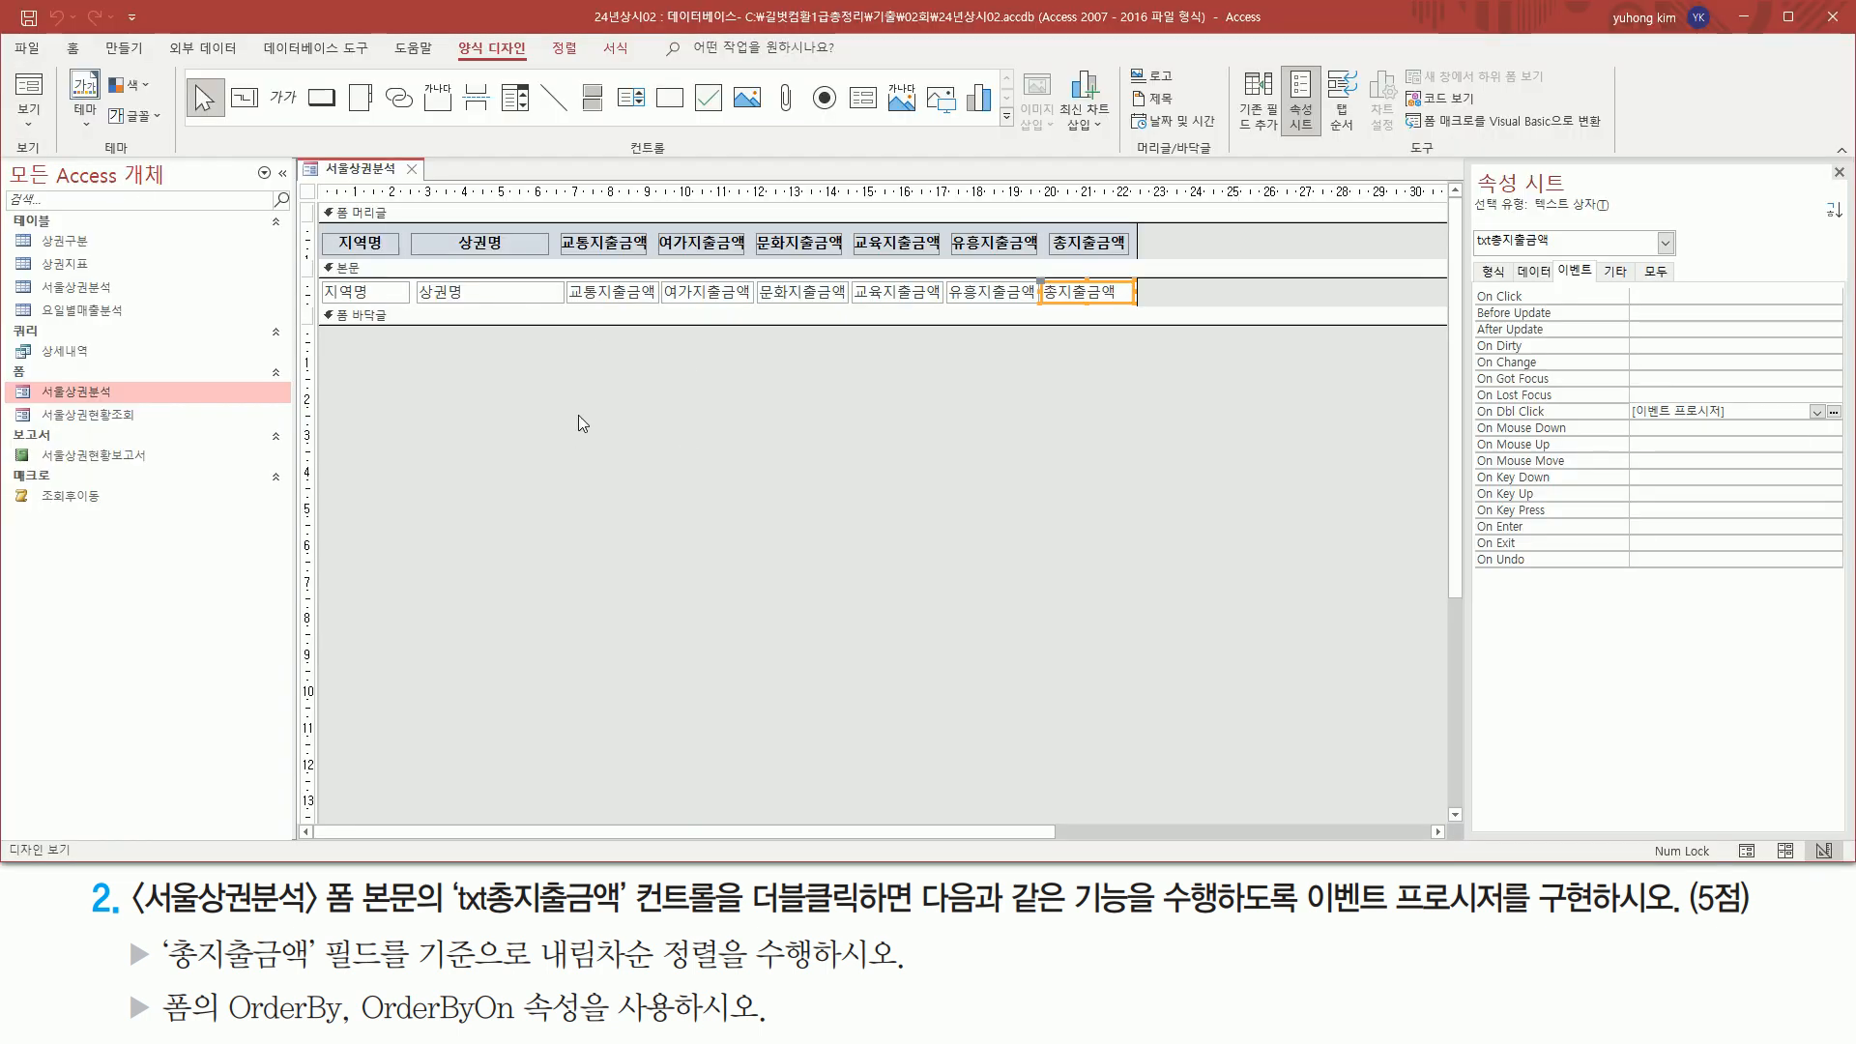
left_click(475, 441)
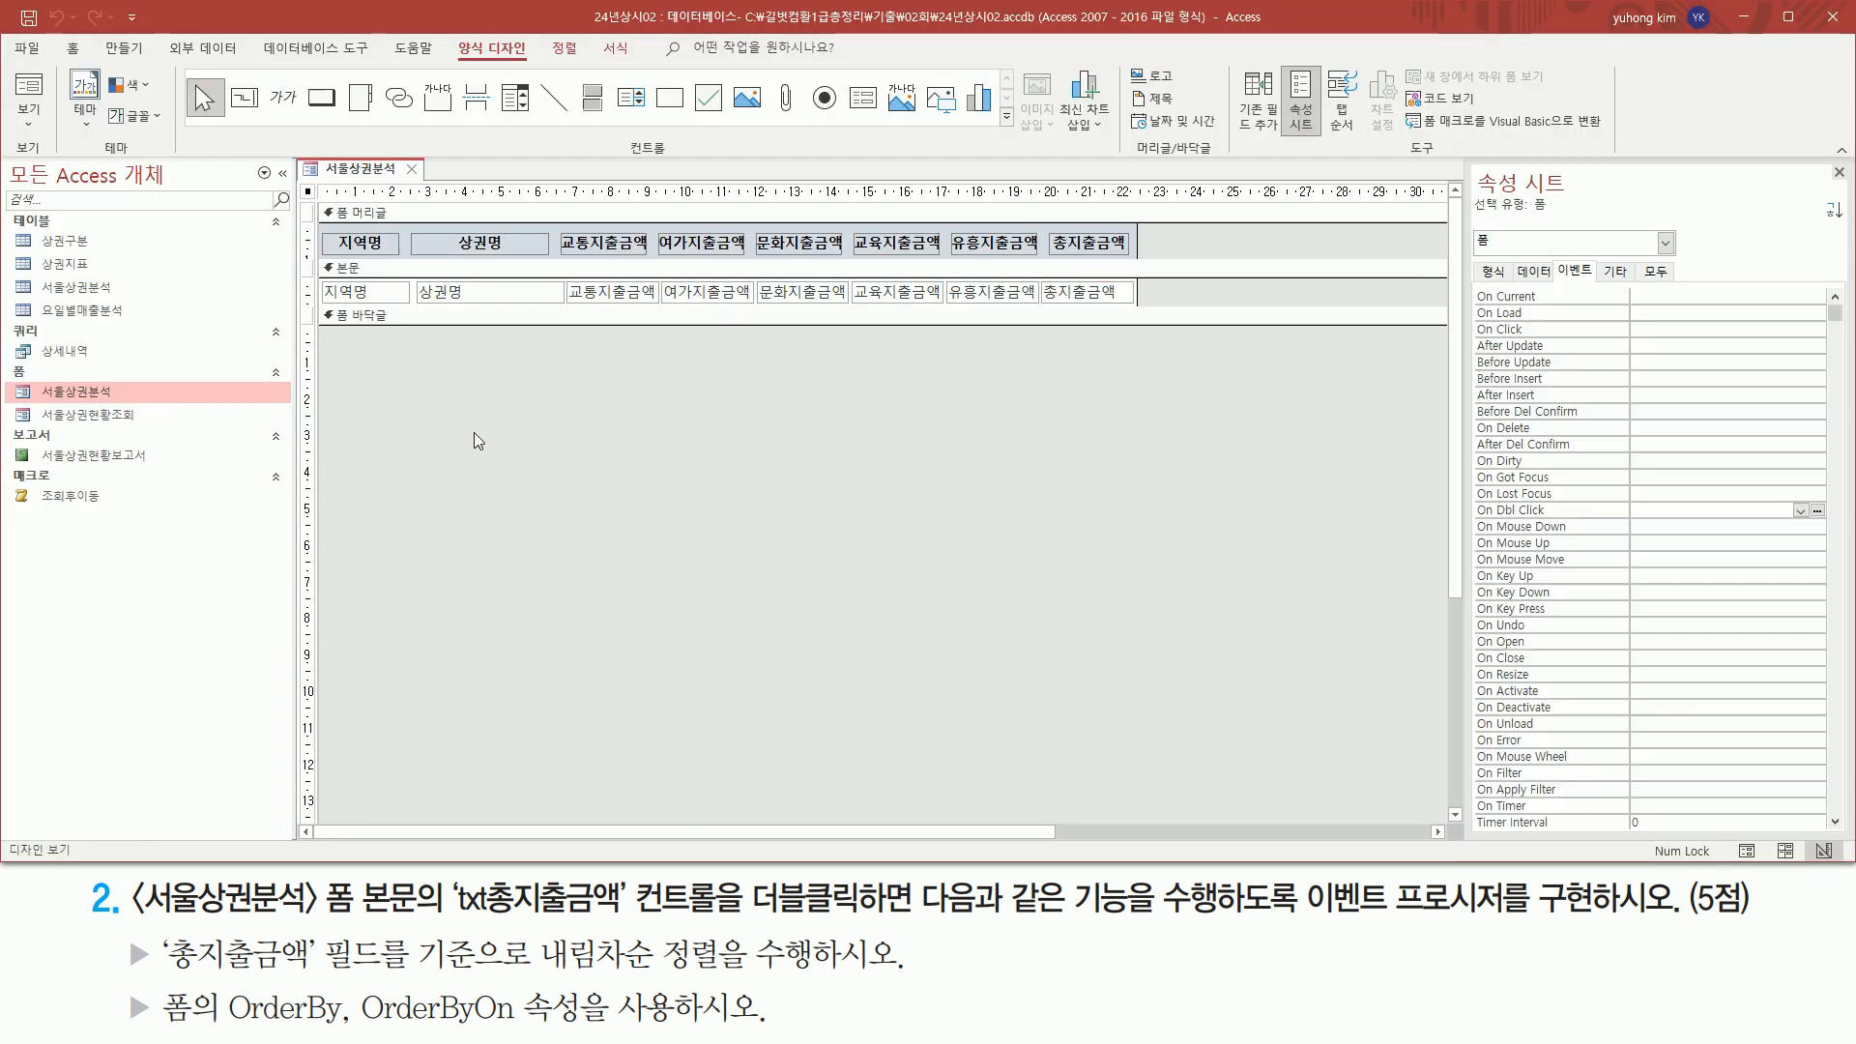
Open the 서울상권분석 form in Form view and trigger the 총지출금액 field's double-click event on the 다산동 record
right_click(345, 177)
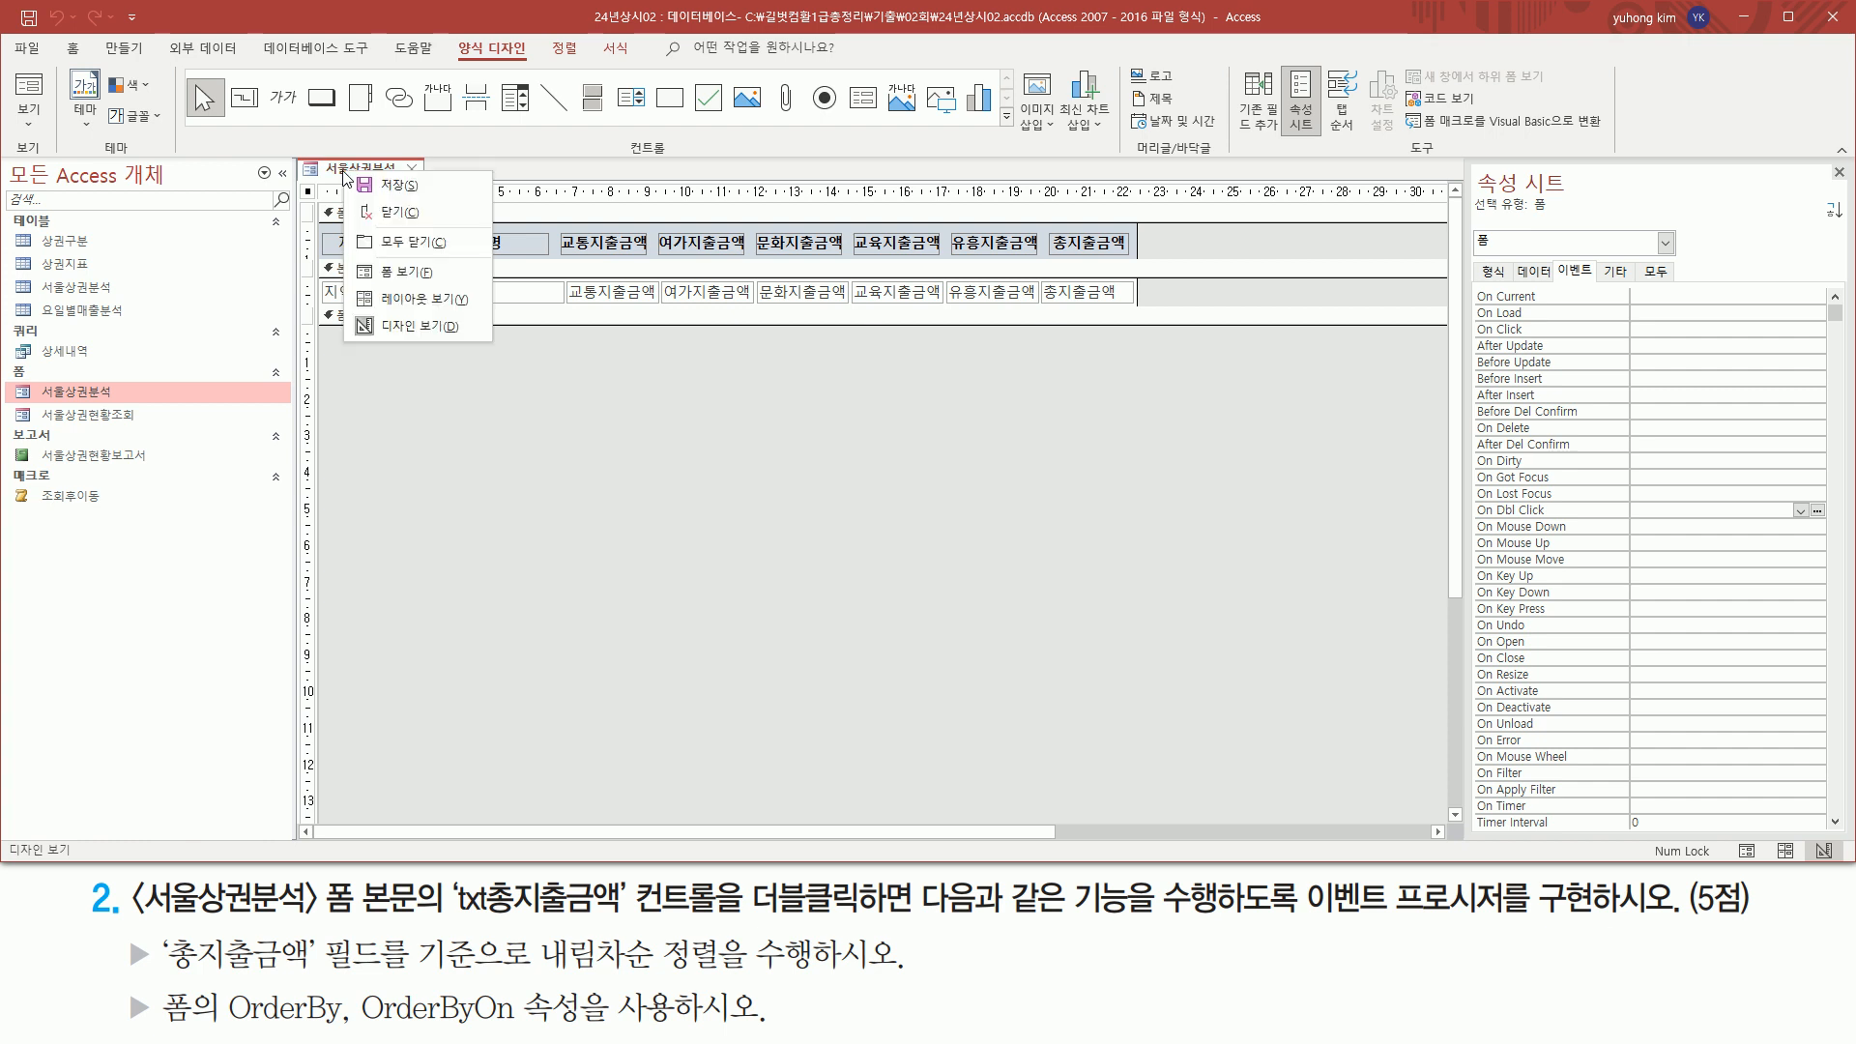
left_click(396, 274)
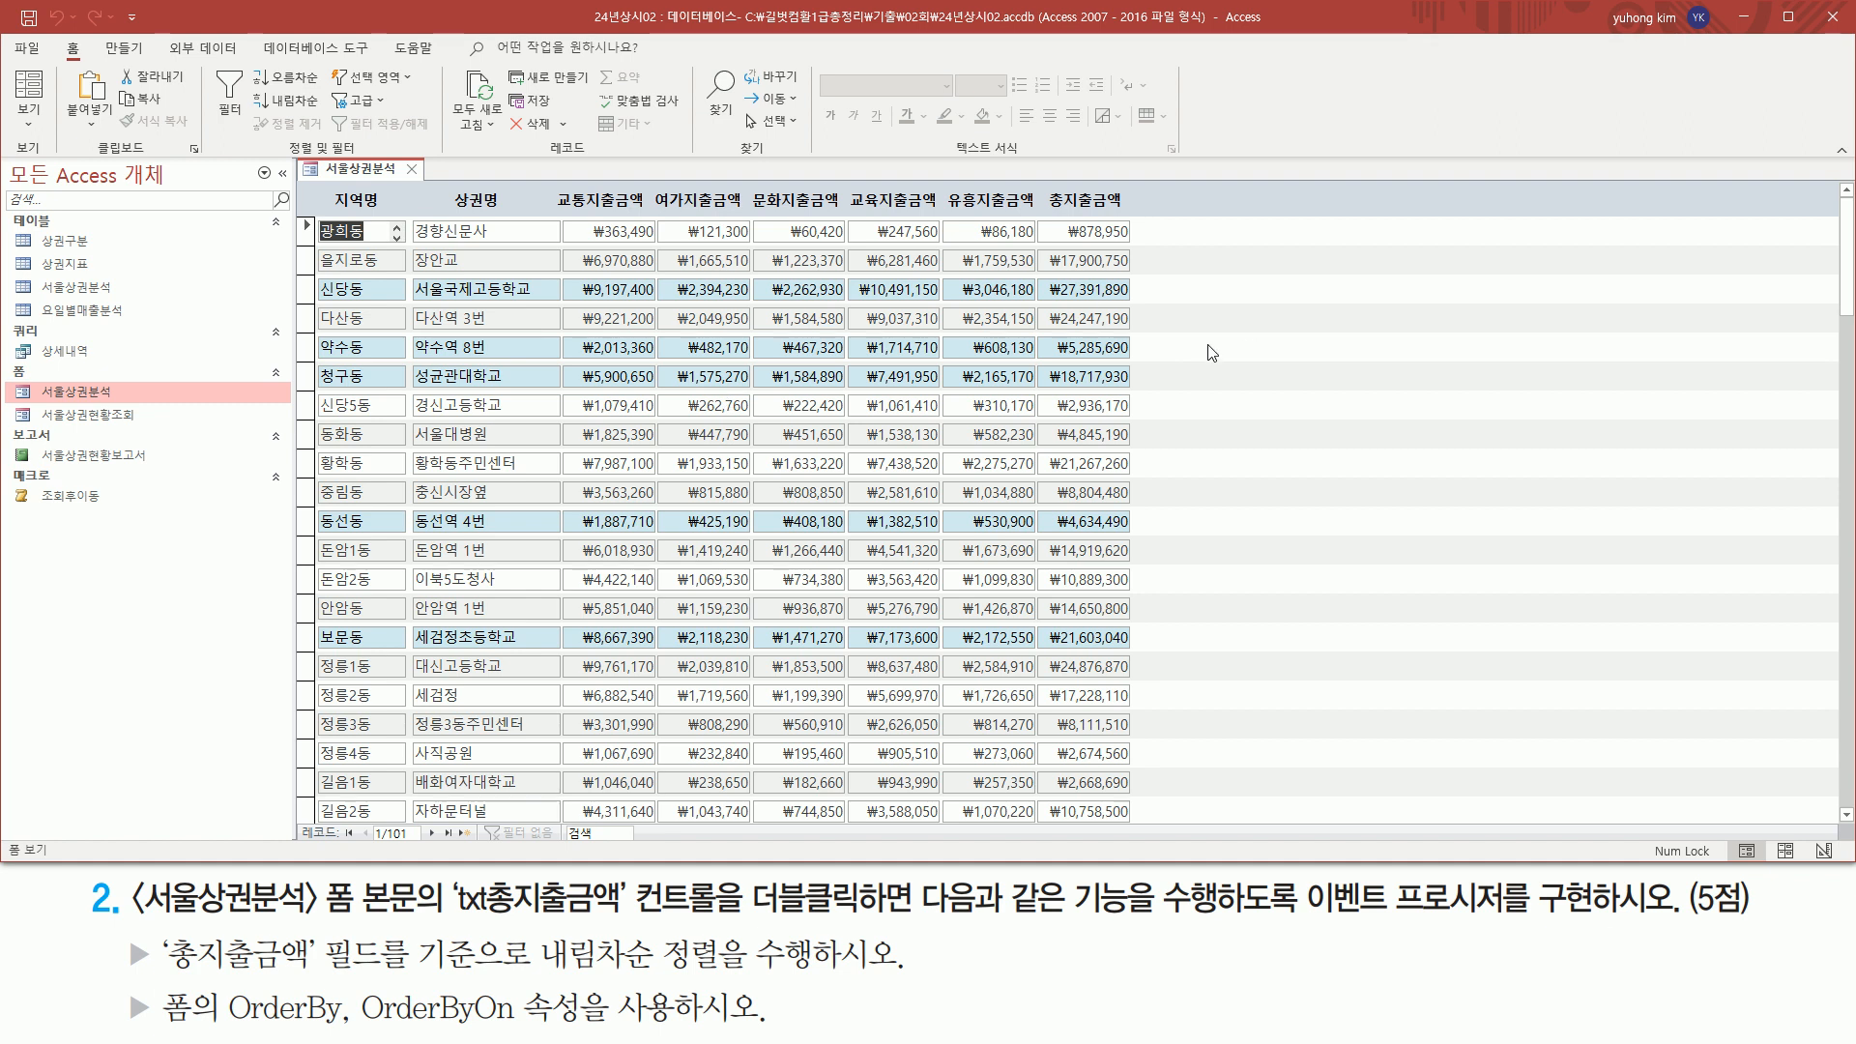
mouse_move(1040, 218)
left_mouse_down()
mouse_move(1071, 788)
mouse_move(1139, 813)
left_mouse_up()
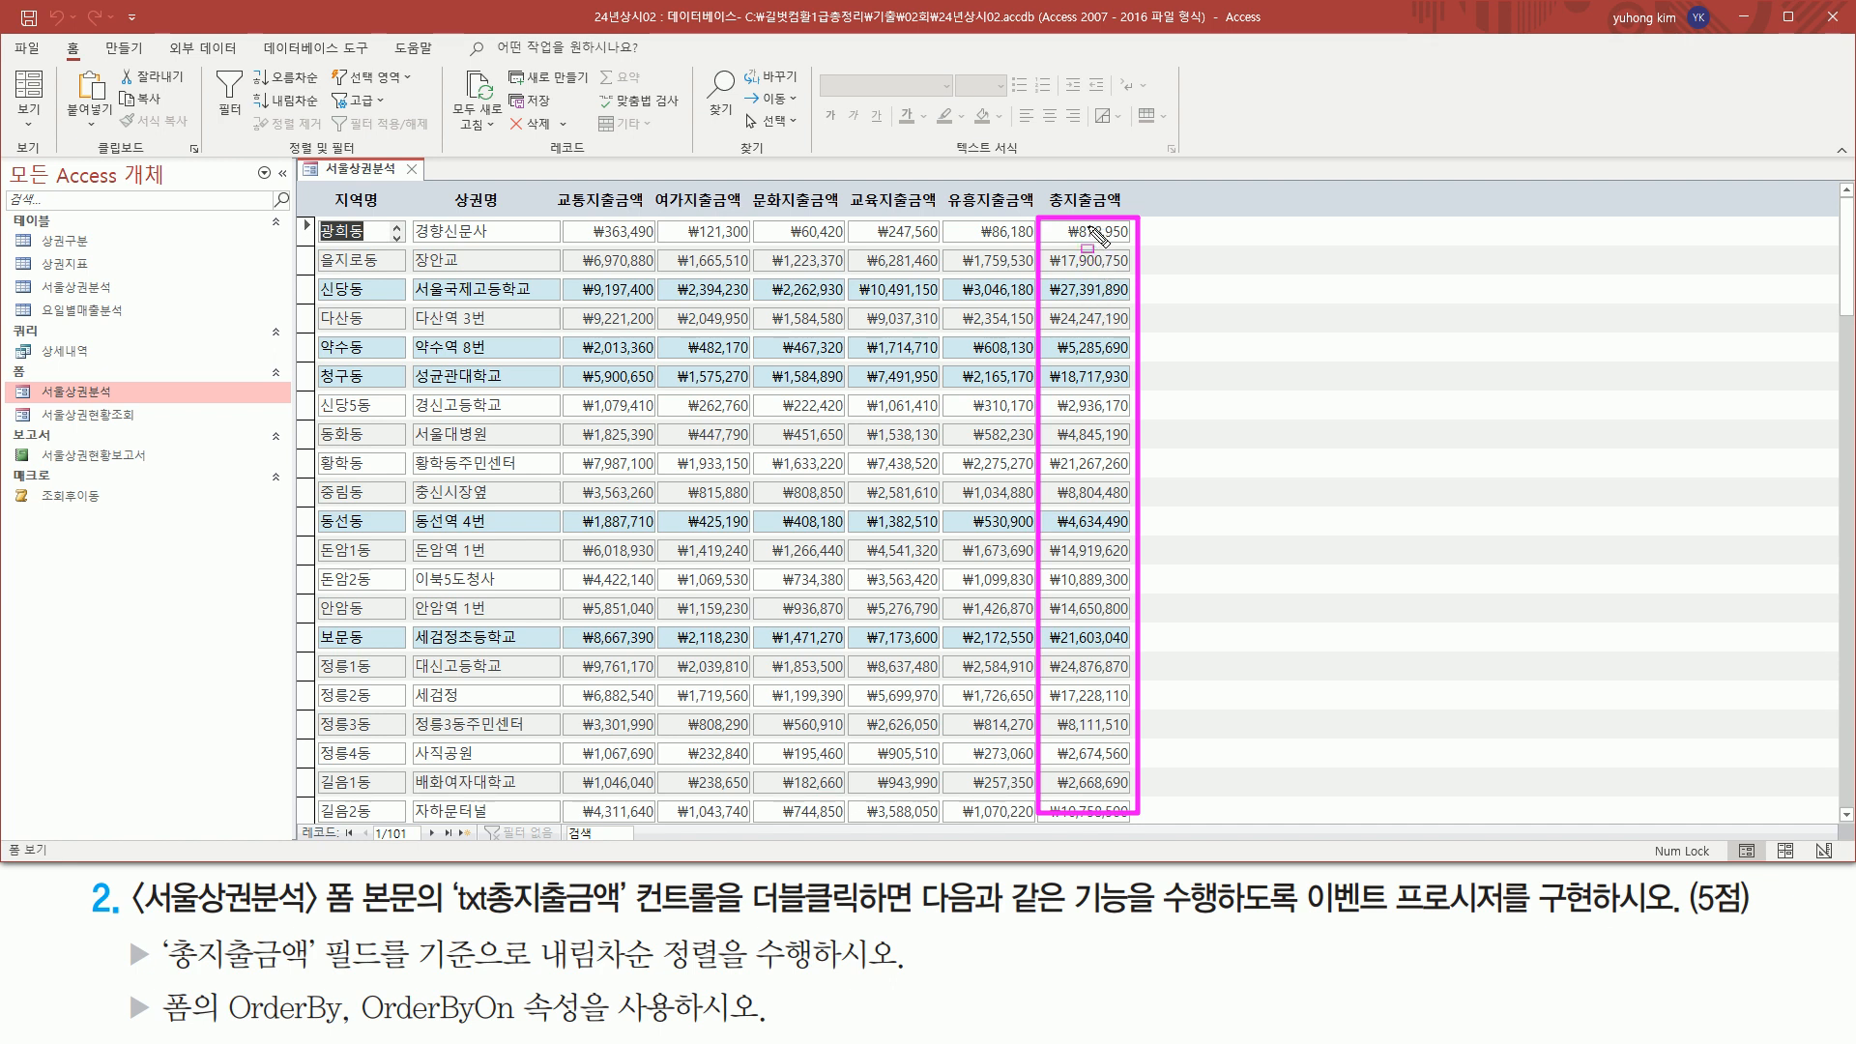
key("Escape")
left_click(1092, 345)
left_click(1085, 317)
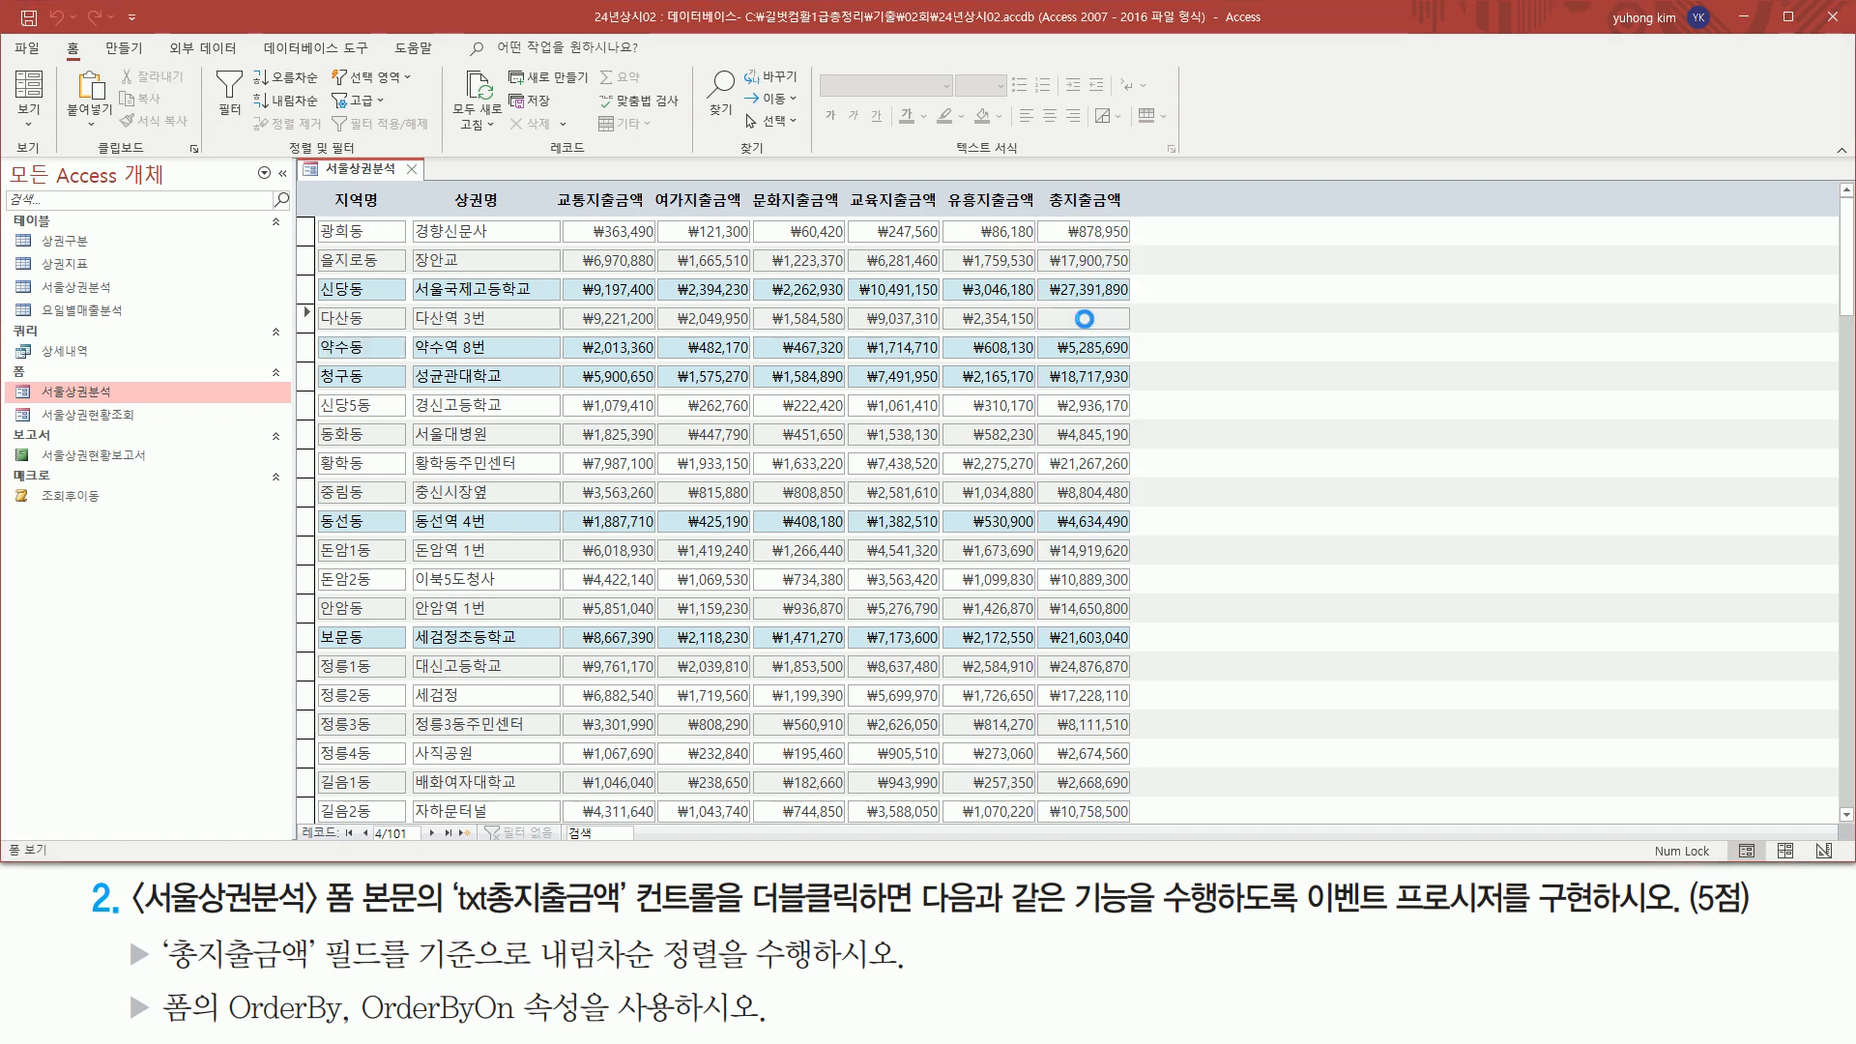
double_click(1086, 319)
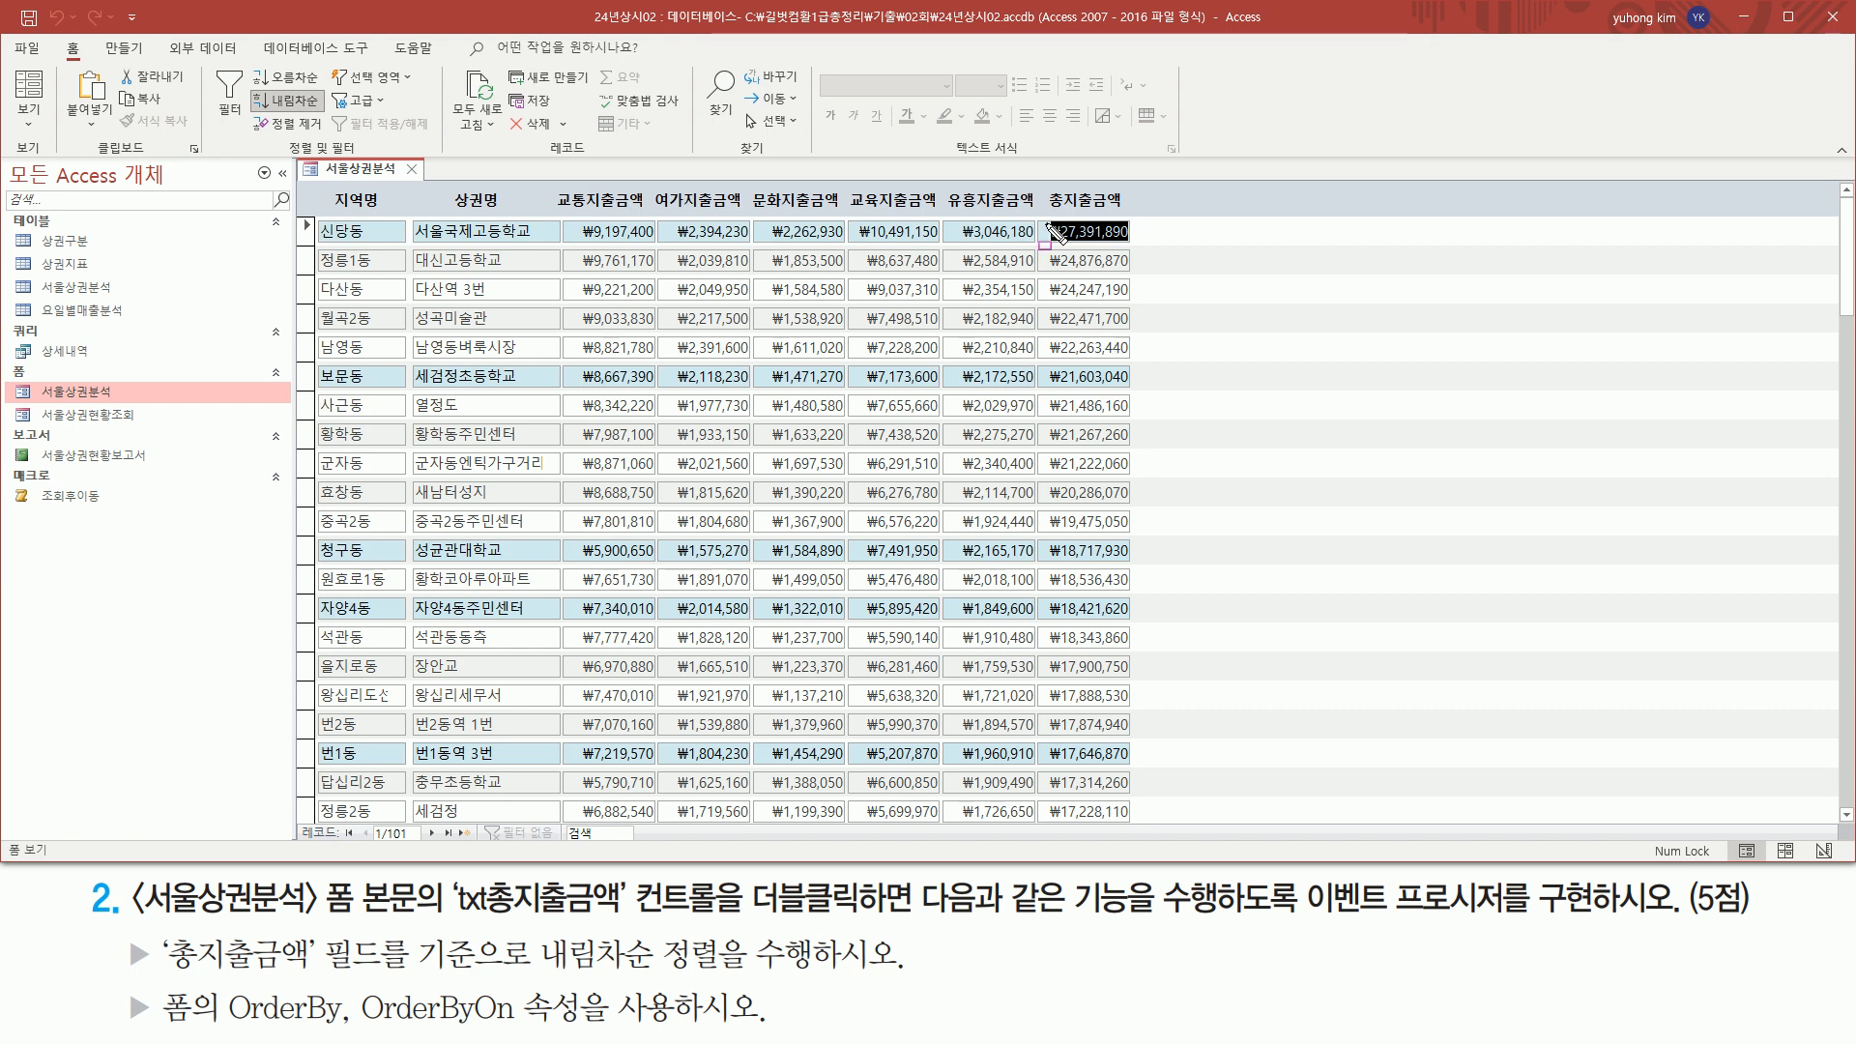
Examine the order of the 총지출금액 values from the first record to the last, and return to the first record
mouse_move(1042, 216)
left_mouse_down()
mouse_move(1129, 824)
mouse_move(1152, 828)
left_mouse_up()
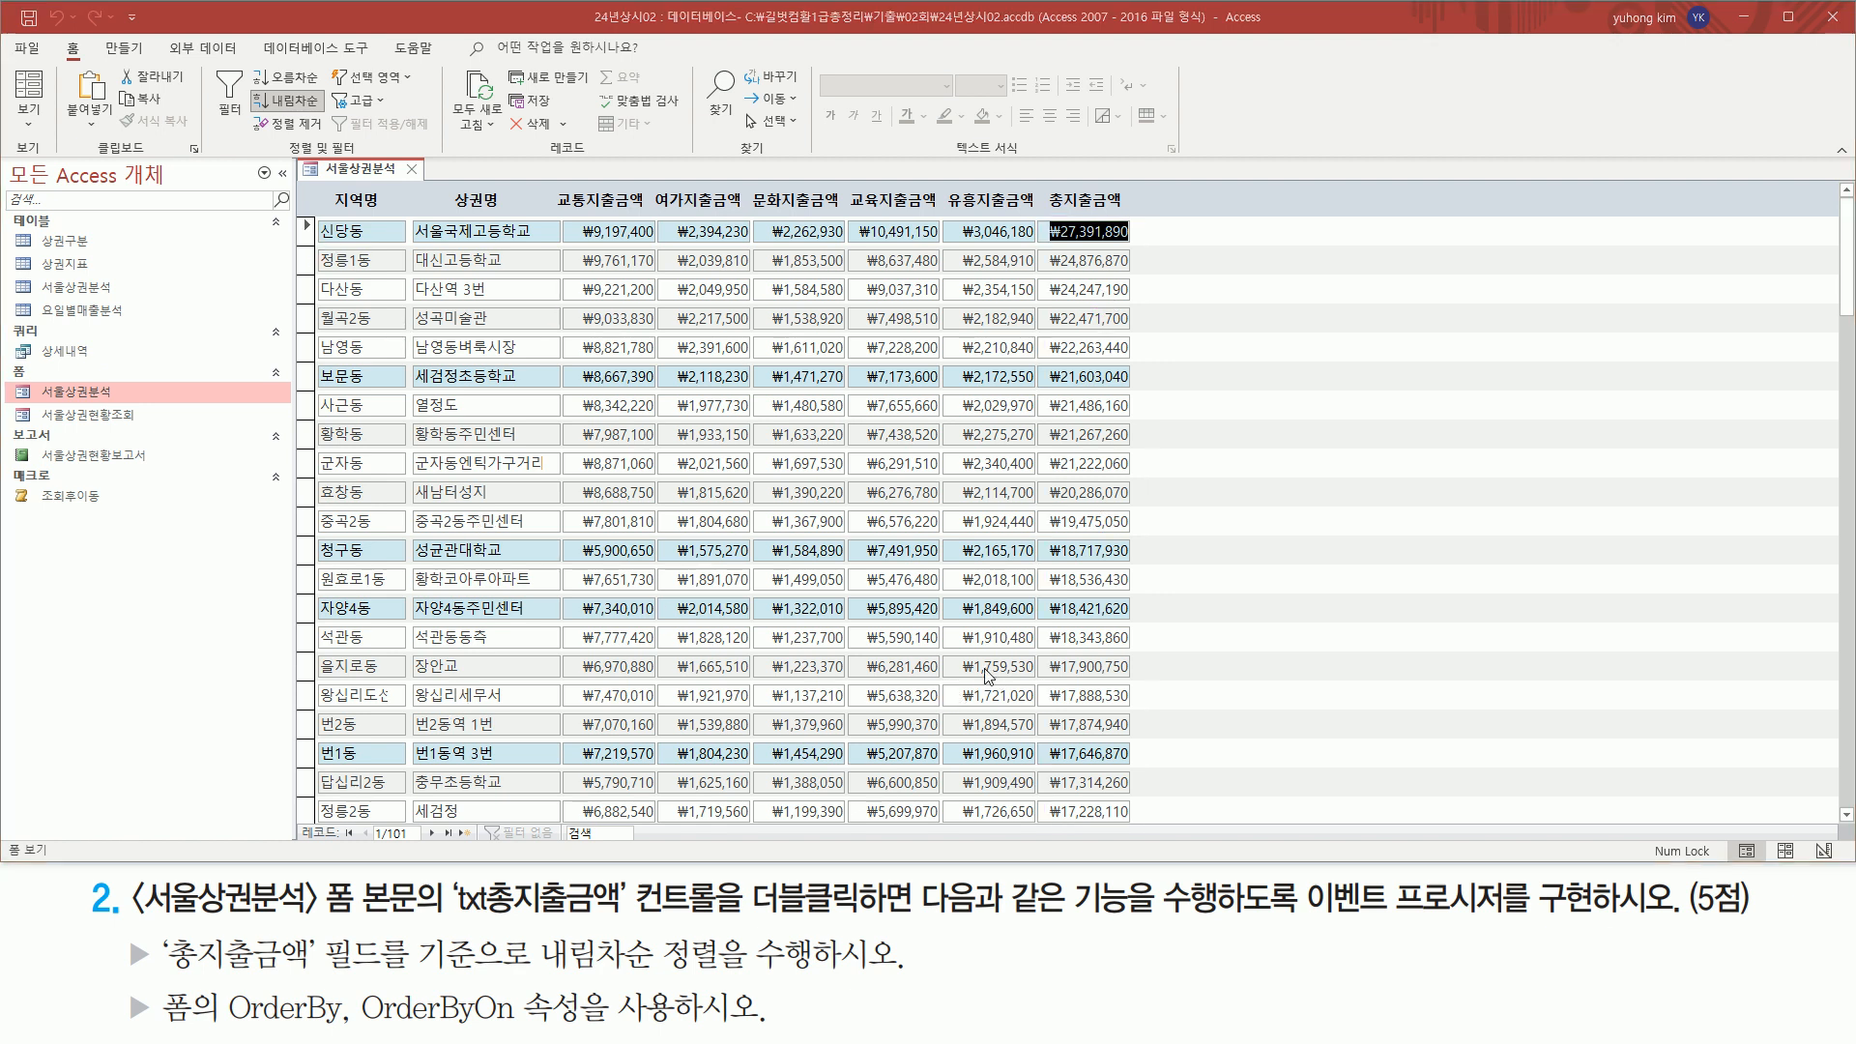
scroll(988, 672, "down", 15)
scroll(987, 672, "down", 15)
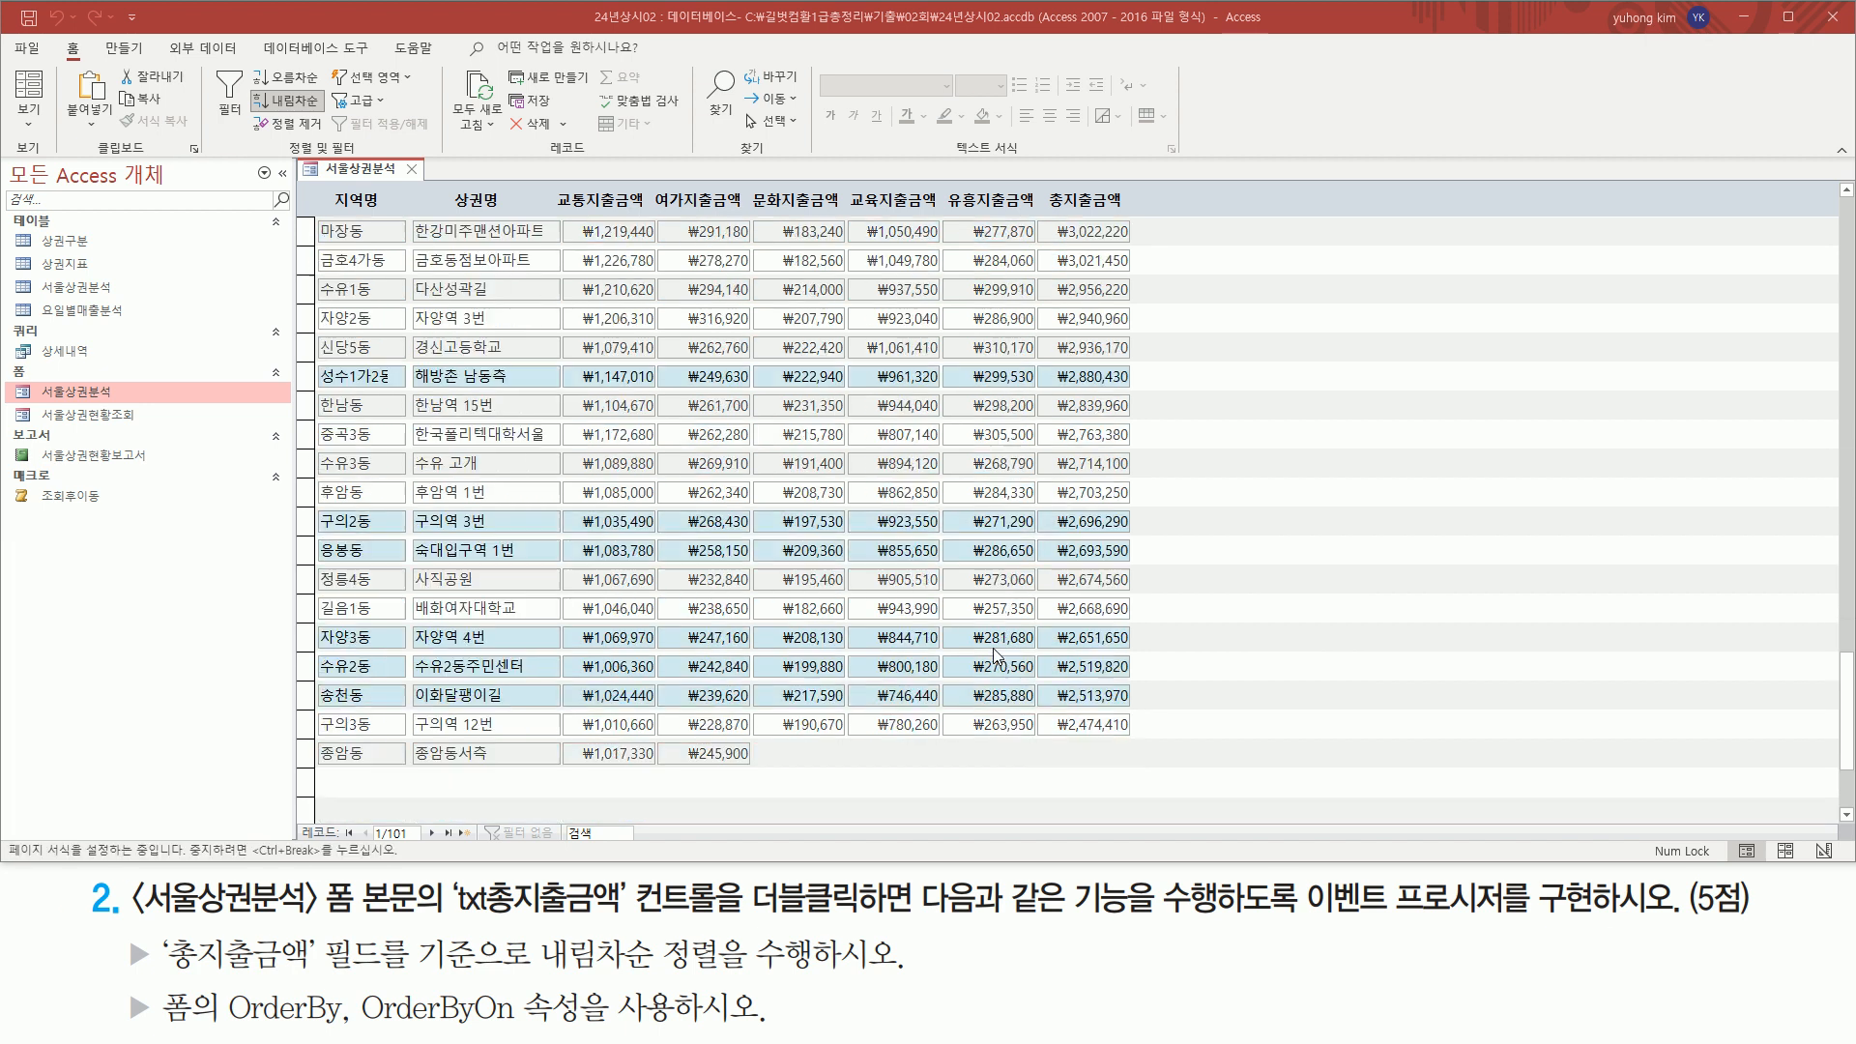
scroll(994, 650, "down", 2)
key("ctrl+shift+d")
mouse_move(312, 706)
left_mouse_down()
mouse_move(1073, 708)
mouse_move(1143, 678)
left_mouse_up()
key("Escape")
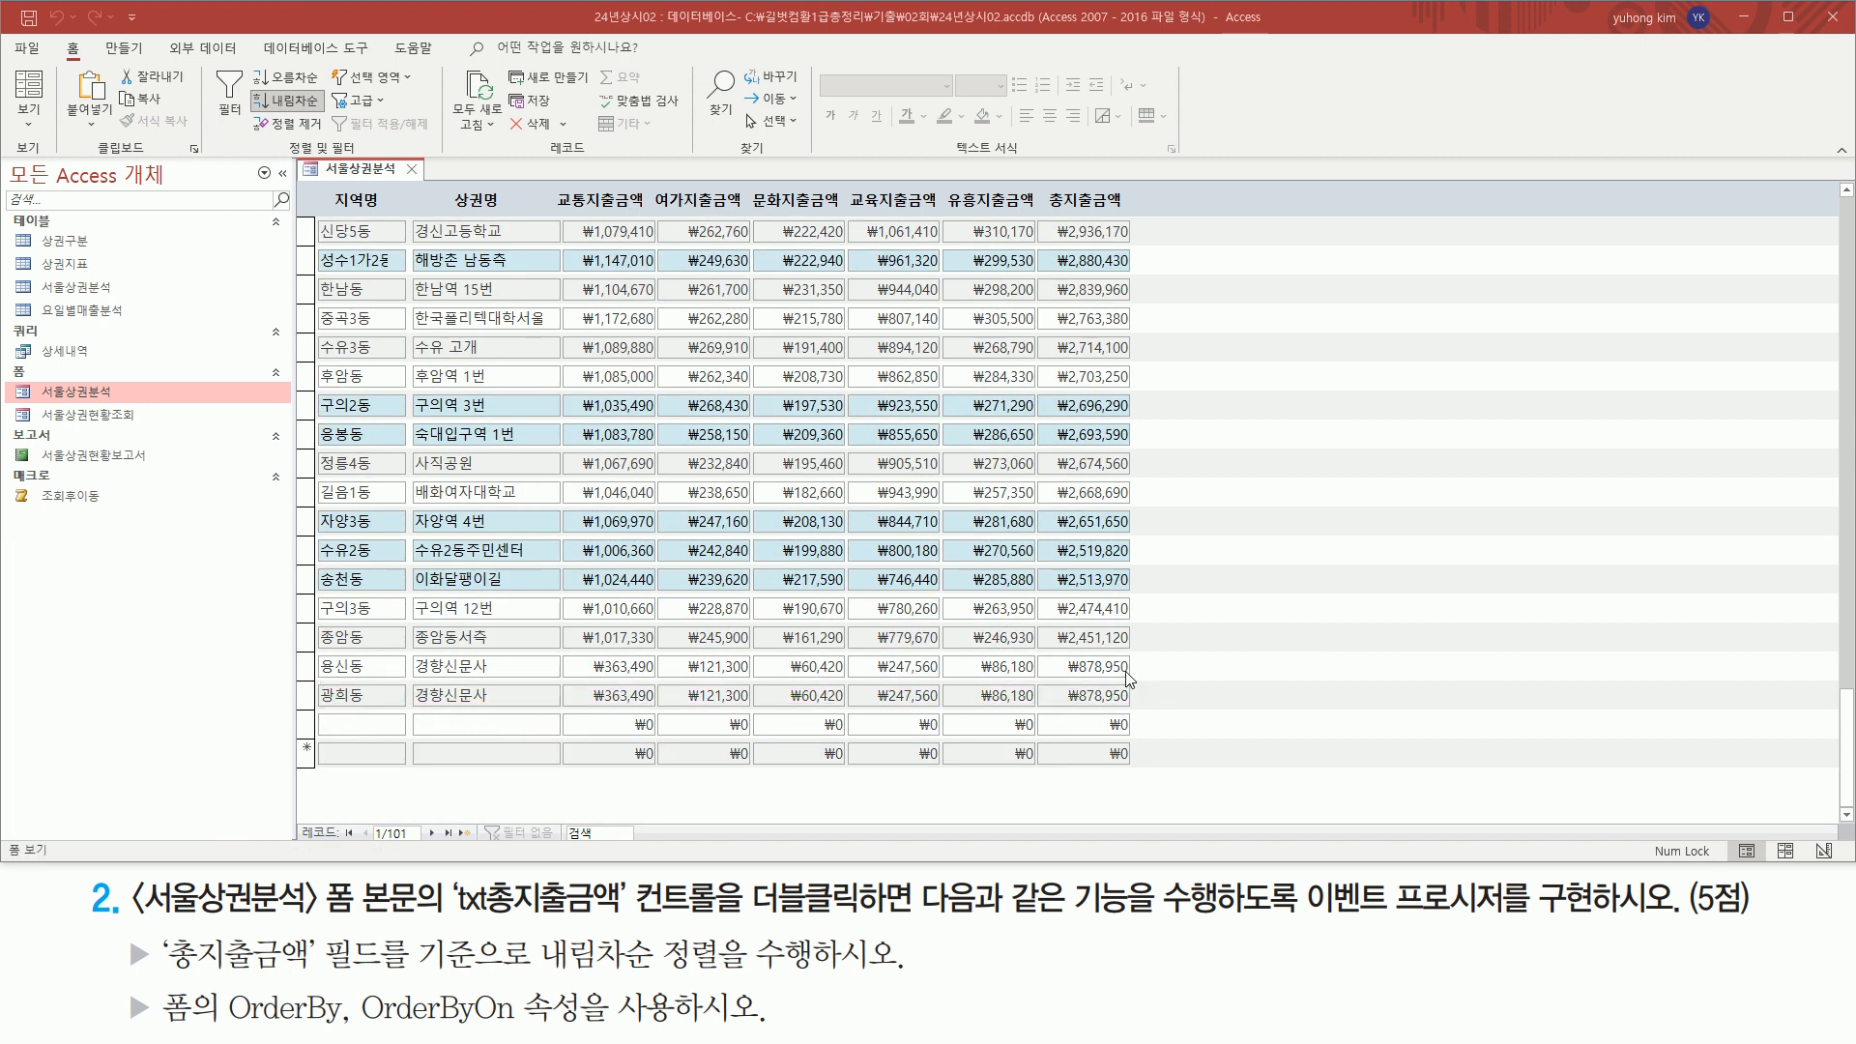
scroll(1121, 647, "up", 20)
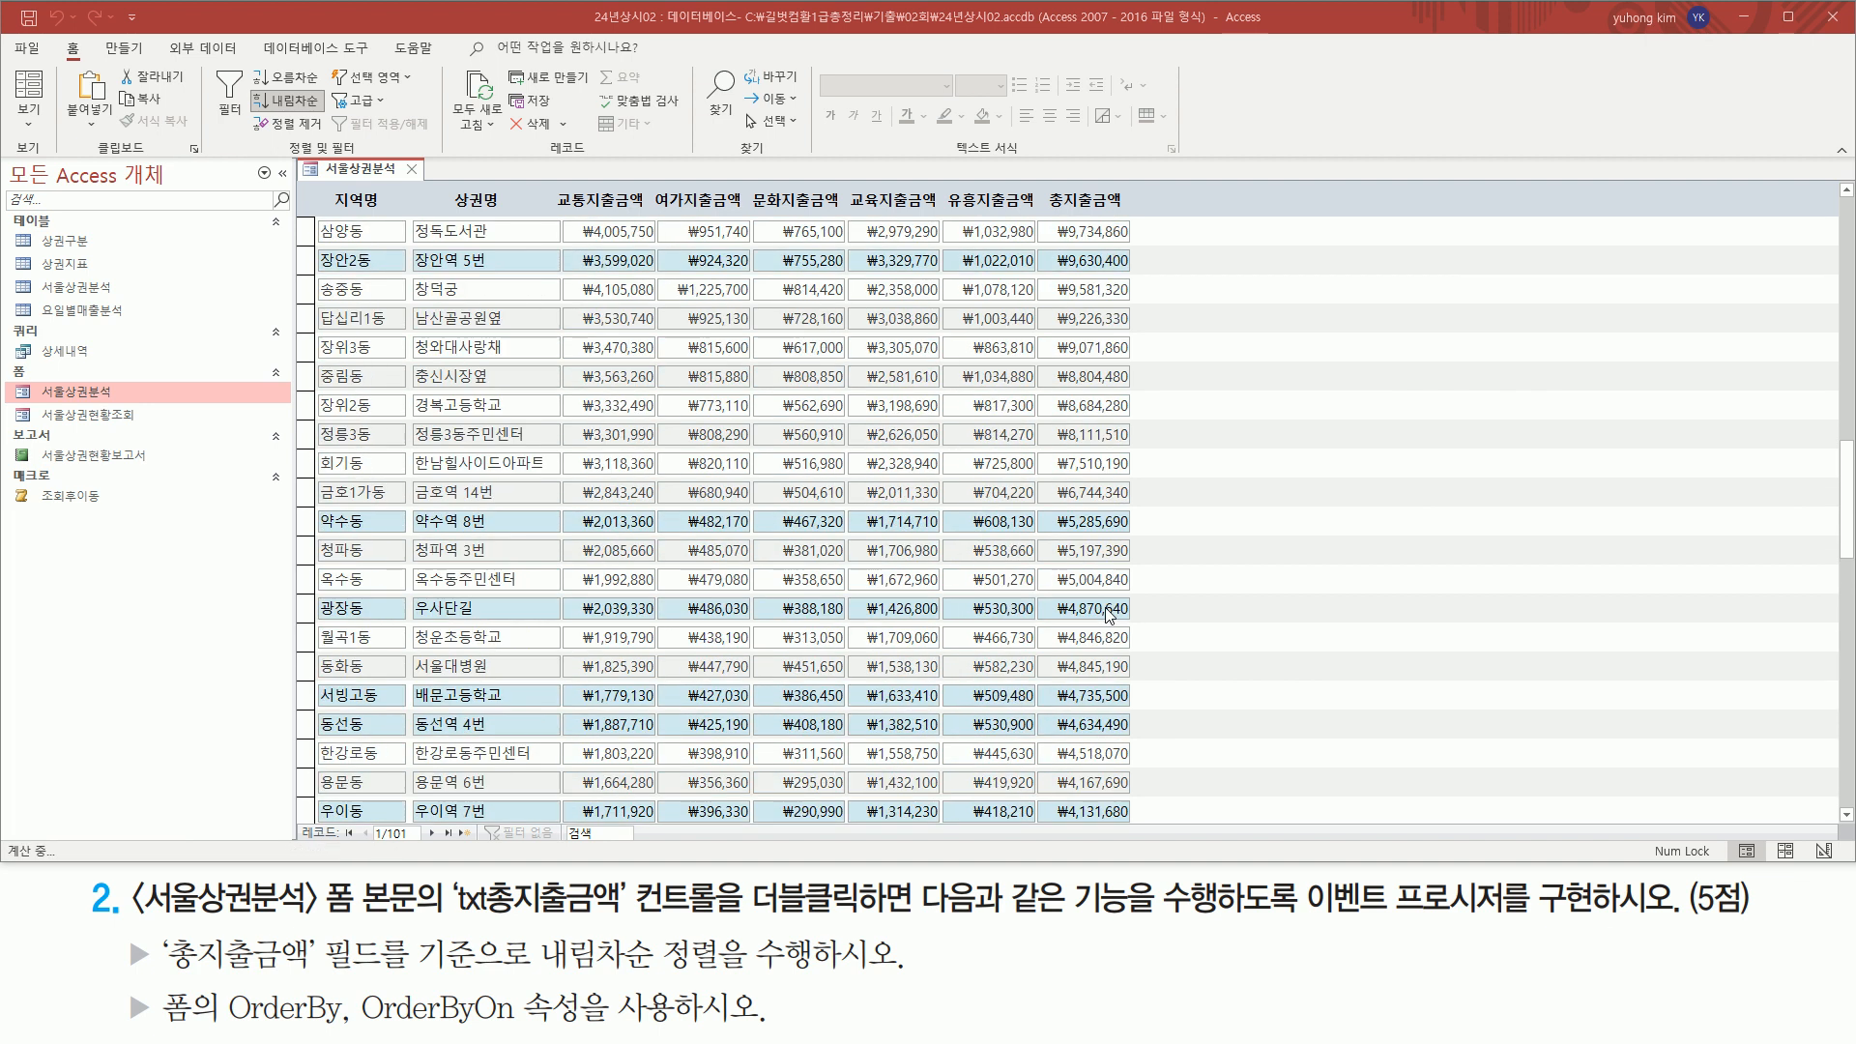
scroll(1109, 615, "up", 10)
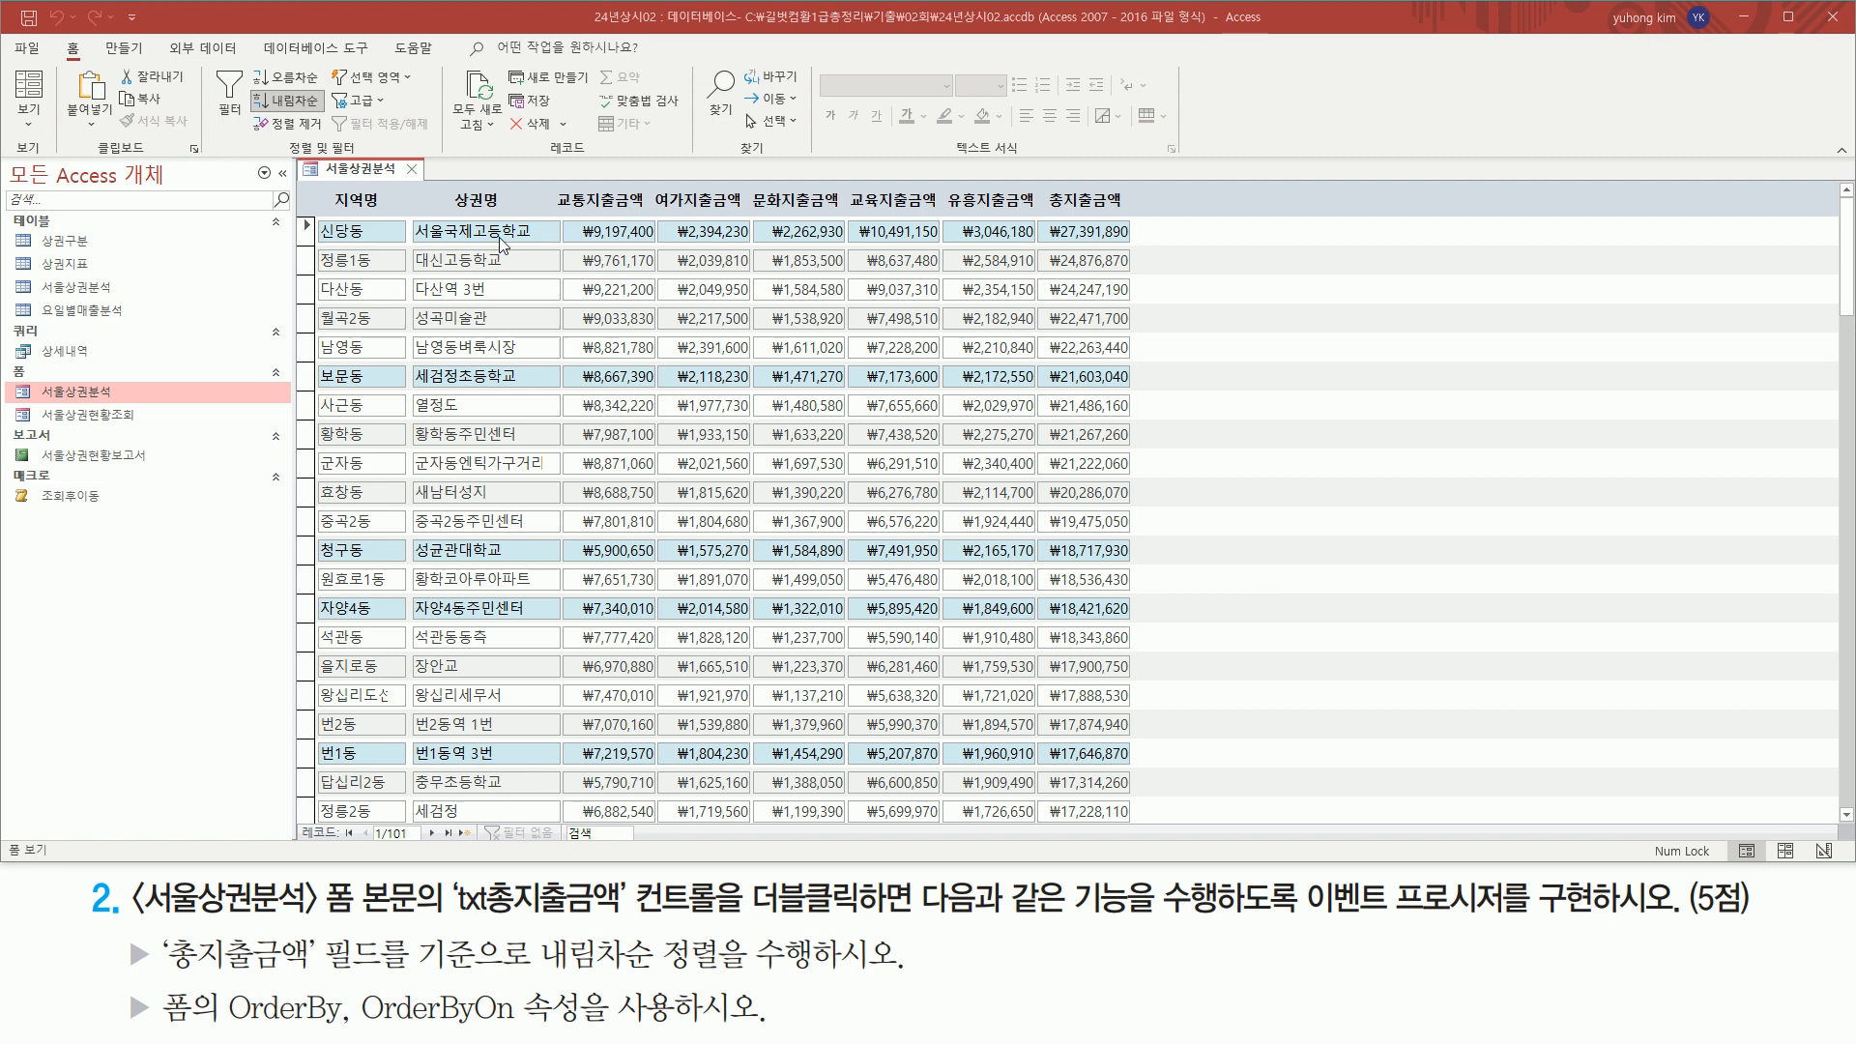
Close the 서울상권분석 form and save its design changes
left_click(418, 173)
left_click_drag(1036, 562, 1133, 563)
left_click_drag(779, 568, 802, 586)
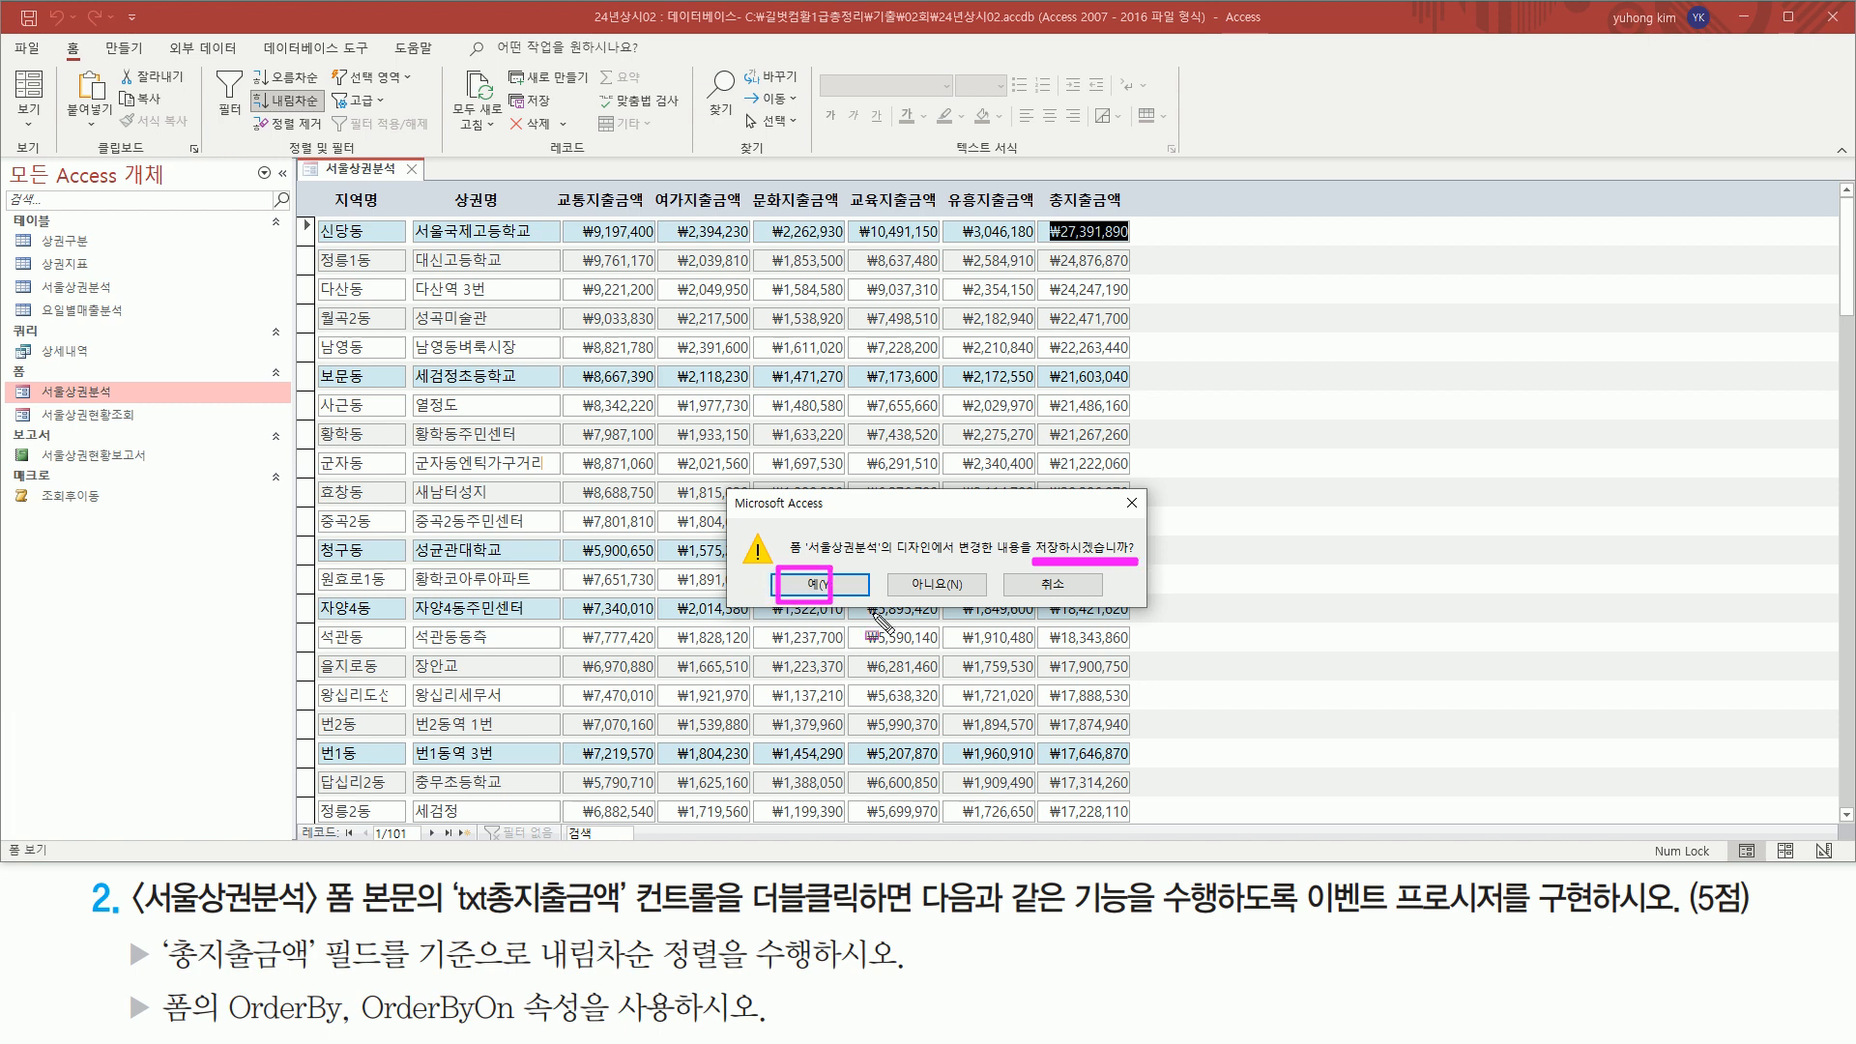
key("Escape")
left_click(816, 585)
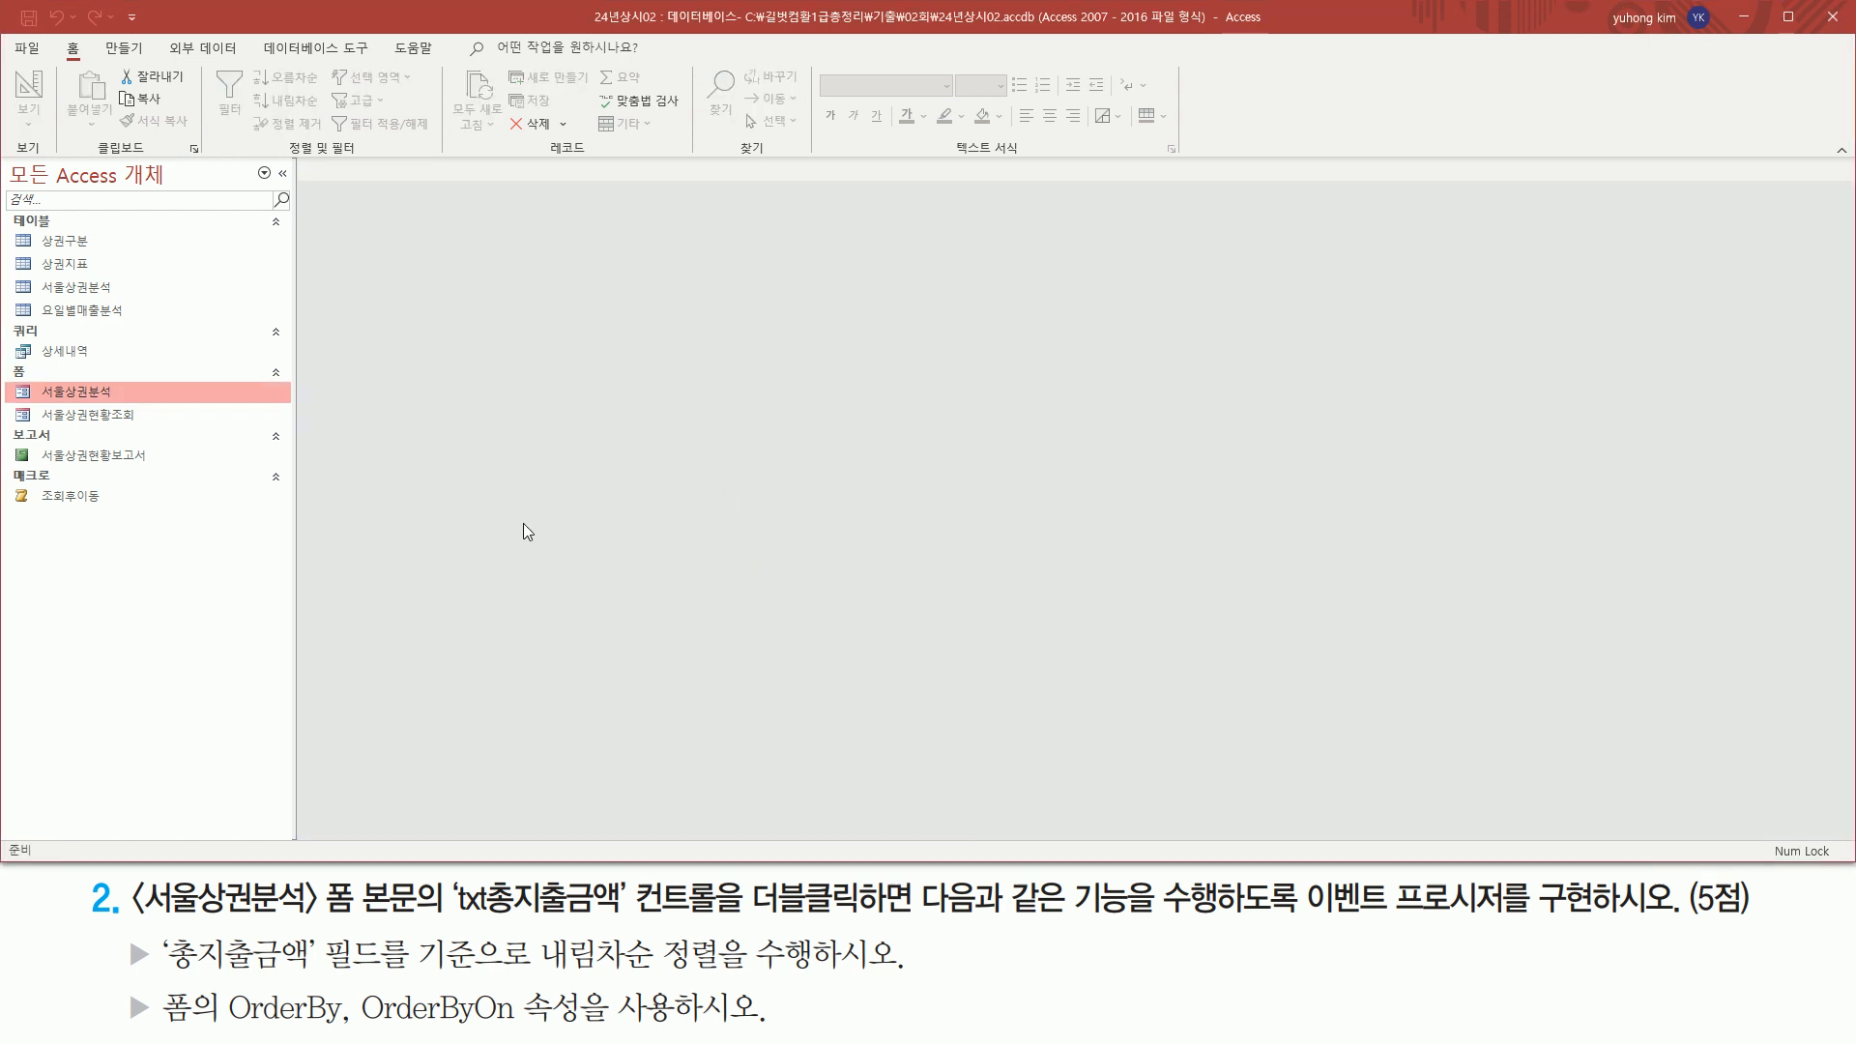